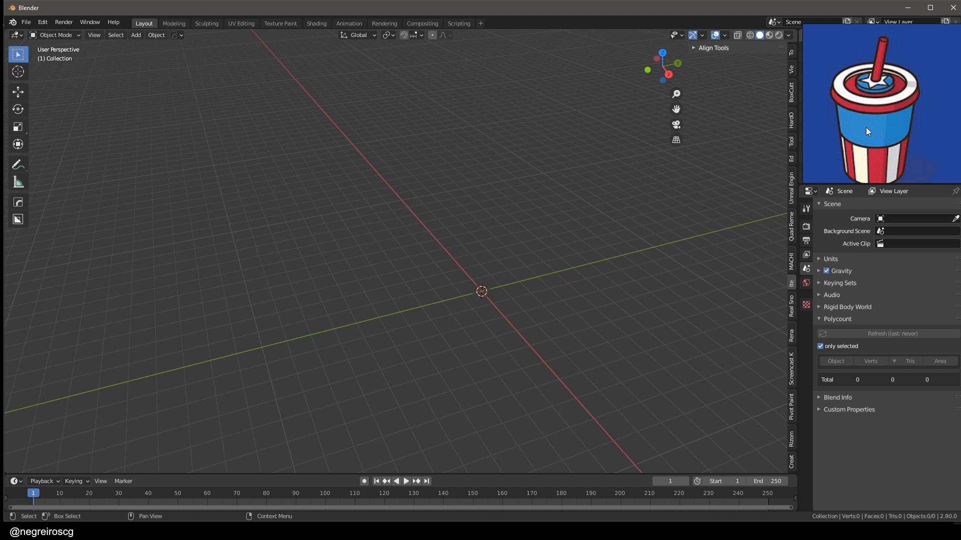
- Import the human scale figure "6_1_scaleman (1).FBX" from the Documents folder into the empty scene
{"action": "left_click", "coordinate": [876, 142]}
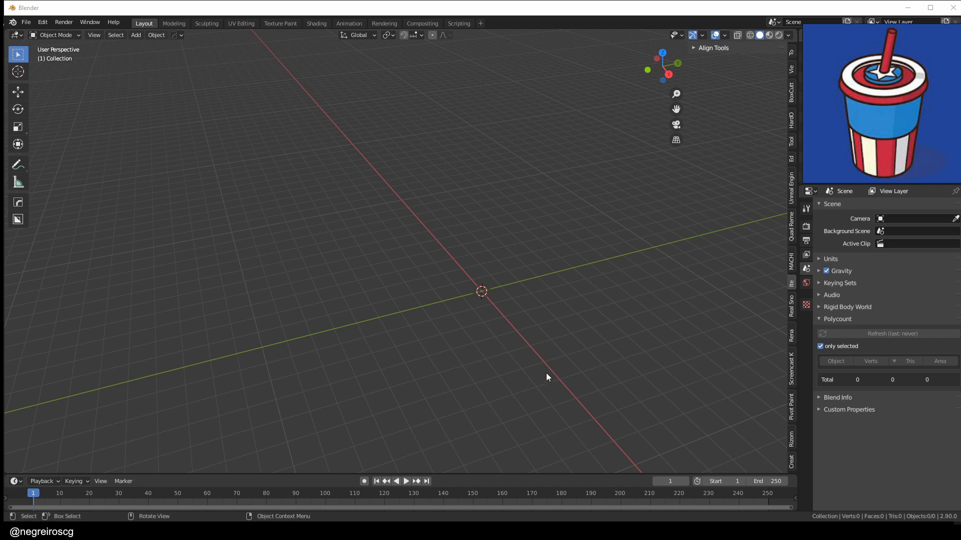
{"action": "middle_click_drag", "start_coordinate": [471, 283], "coordinate": [452, 270]}
{"action": "key", "text": "F4"}
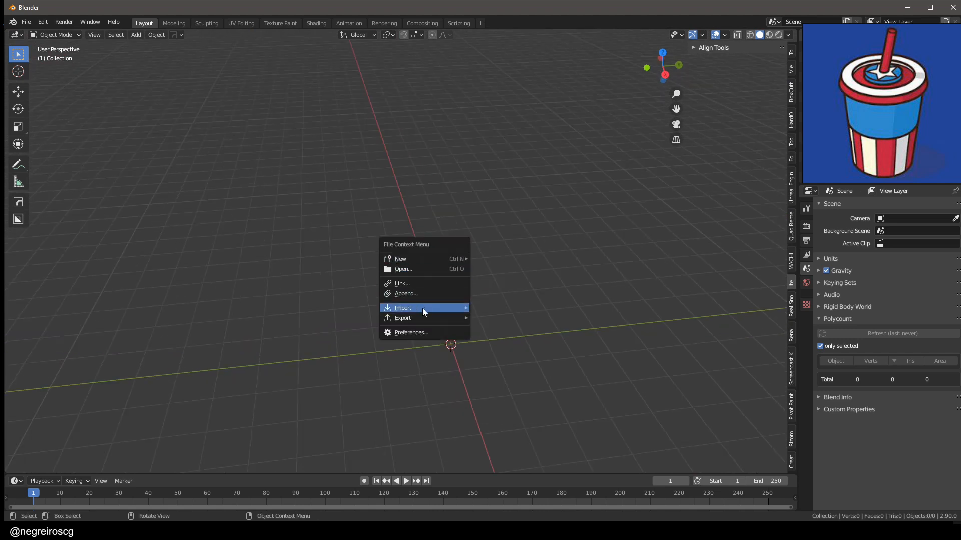
{"action": "mouse_move", "coordinate": [440, 309]}
{"action": "left_click", "coordinate": [500, 358]}
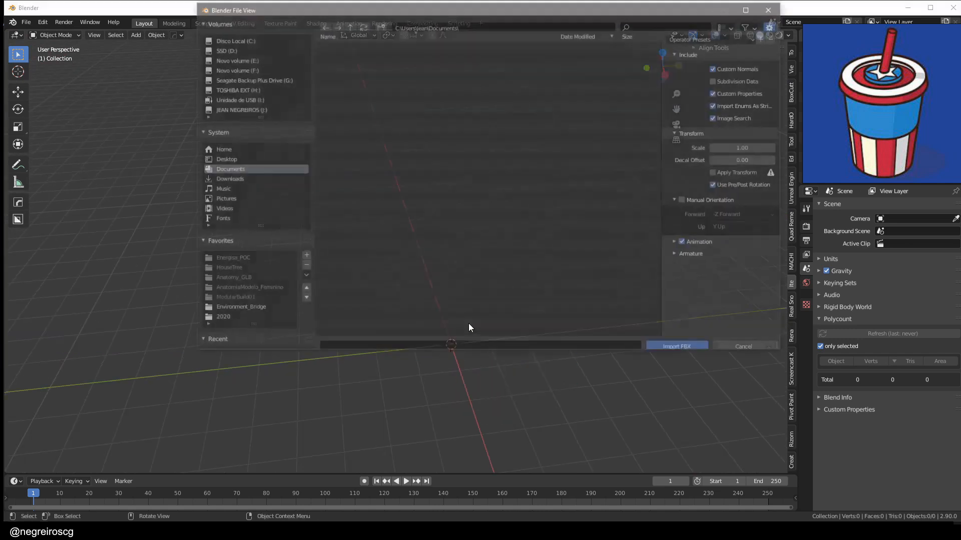
{"action": "scroll", "coordinate": [216, 79], "scroll_direction": "down", "scroll_amount": 2}
{"action": "scroll", "coordinate": [465, 188], "scroll_direction": "down", "scroll_amount": 5}
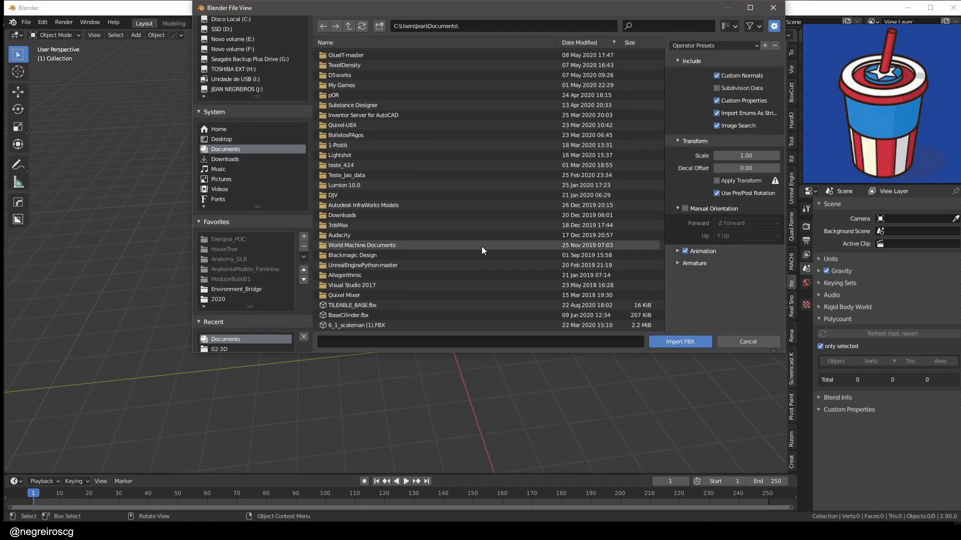
{"action": "left_click", "coordinate": [381, 324]}
{"action": "left_click", "coordinate": [669, 341]}
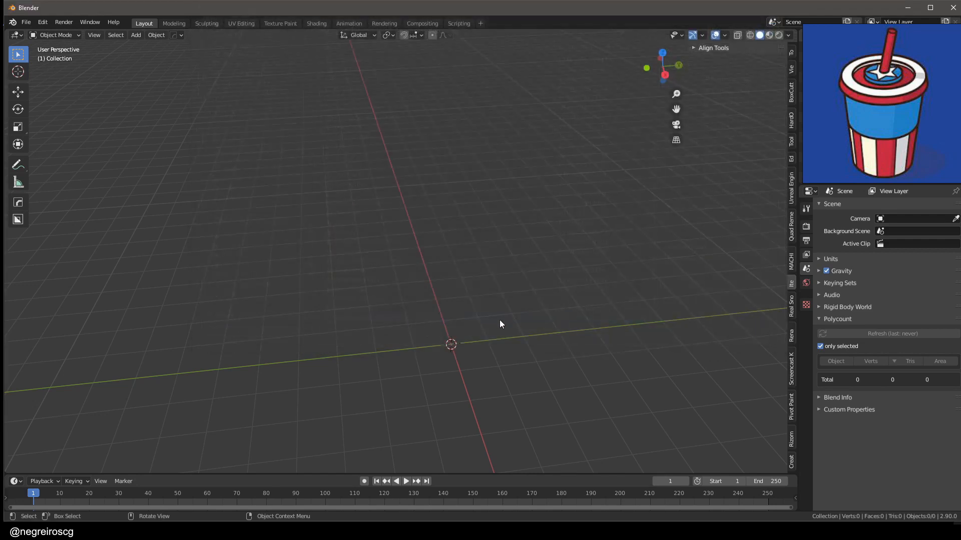
- Move the imported human figure about 0.88 m along the negative X axis, away from the world origin
{"action": "middle_click_drag", "start_coordinate": [532, 306], "coordinate": [469, 305]}
{"action": "left_click", "coordinate": [467, 308]}
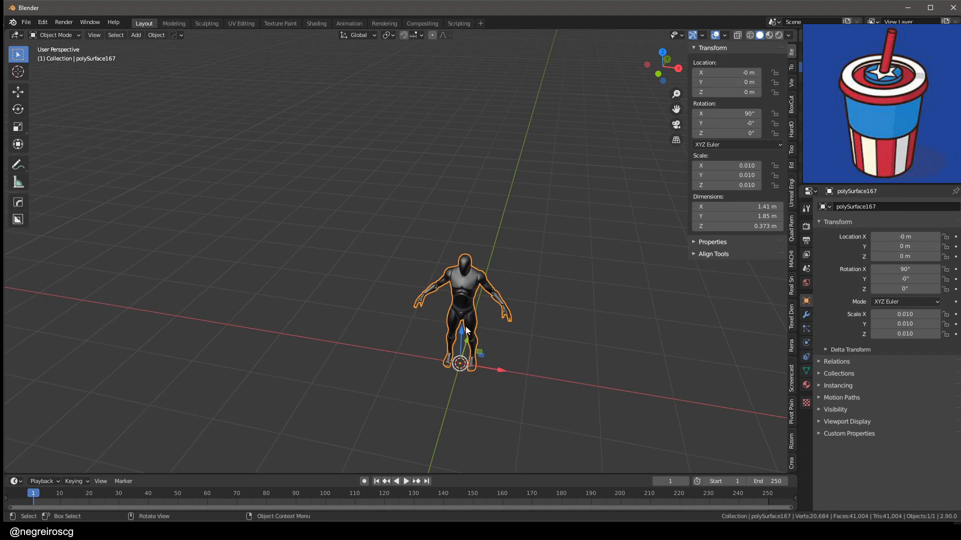
{"action": "key", "text": "g"}
{"action": "key", "text": "x"}
{"action": "left_click", "coordinate": [429, 371]}
- In the front view, lower the human figure about 0.95 m along Z so its hands sit near the ground line
{"action": "key", "text": "KP_1"}
{"action": "scroll", "coordinate": [429, 371], "scroll_direction": "up", "scroll_amount": 4}
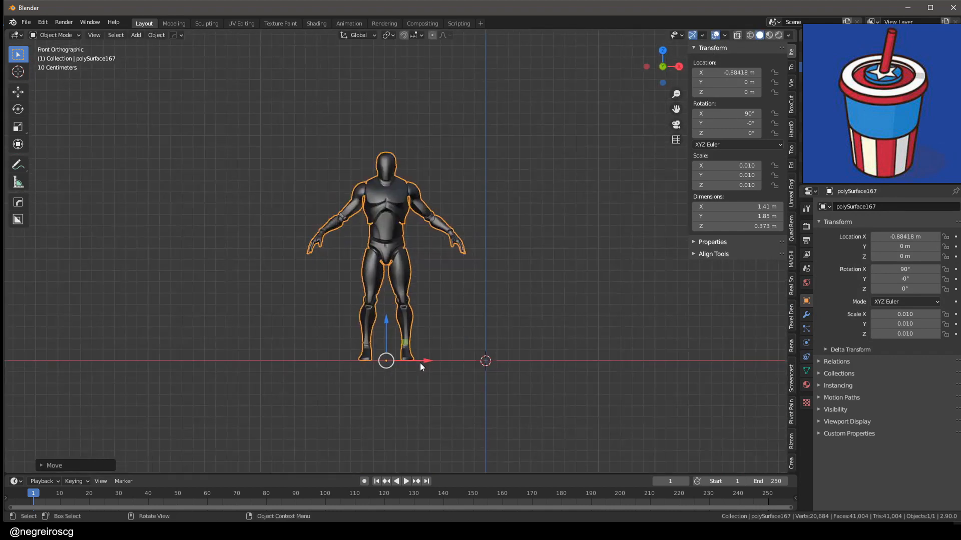
{"action": "scroll", "coordinate": [372, 319], "scroll_direction": "up", "scroll_amount": 1}
{"action": "key", "text": "g"}
{"action": "key", "text": "z"}
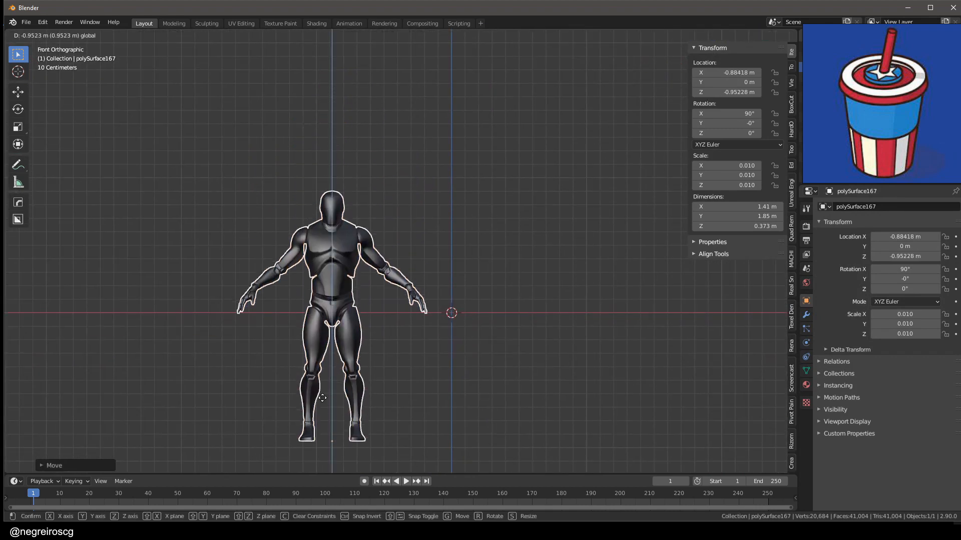
{"action": "left_click", "coordinate": [323, 398]}
{"action": "left_click_drag", "start_coordinate": [370, 442], "coordinate": [352, 441]}
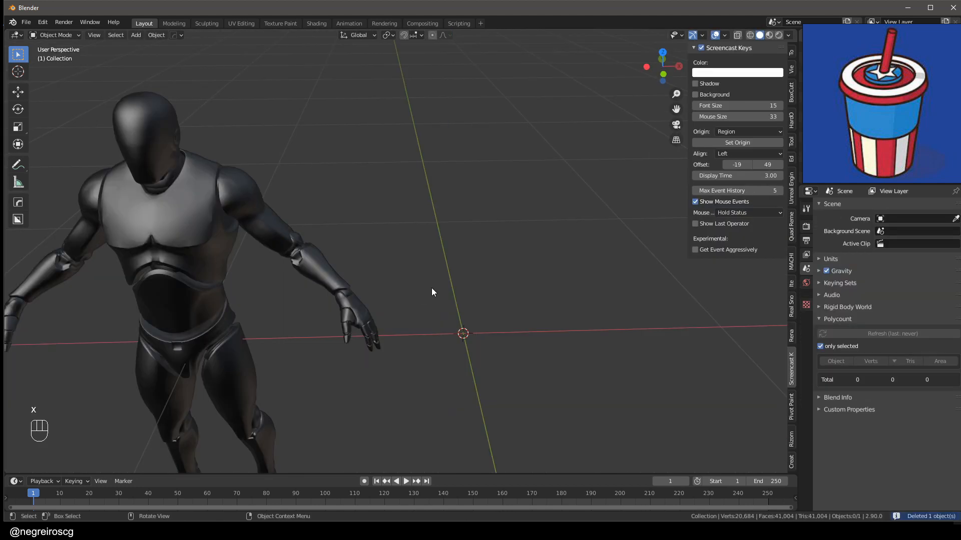
- Add a mesh circle at the world origin beside the human figure
{"action": "key", "text": "shift+a"}
{"action": "mouse_move", "coordinate": [447, 283]}
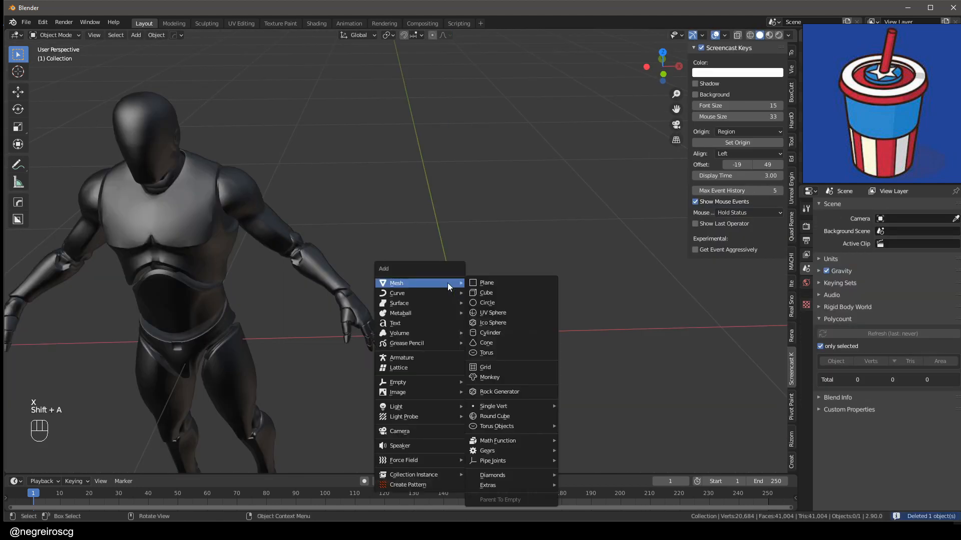
{"action": "left_click", "coordinate": [503, 303]}
{"action": "left_click_drag", "start_coordinate": [416, 353], "coordinate": [390, 303], "text": "shift"}
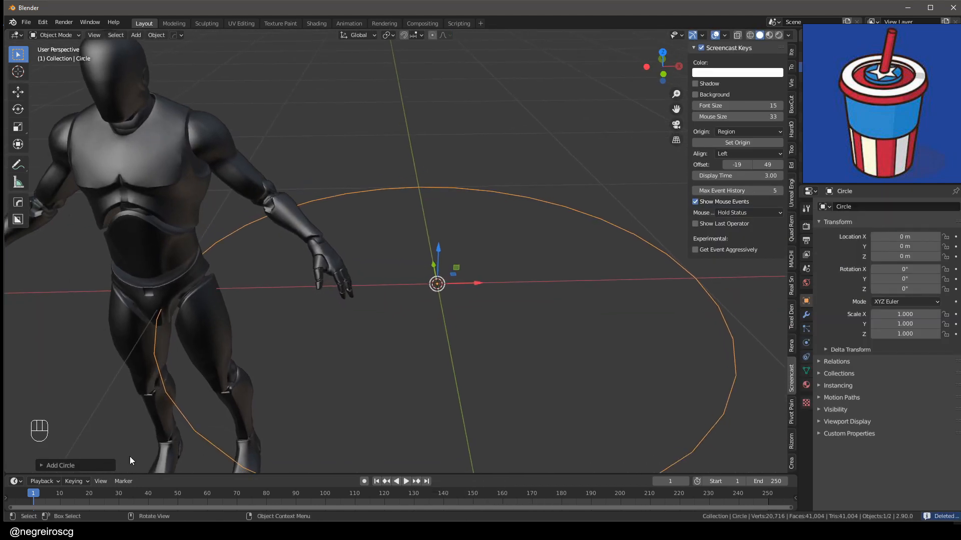
- Set the new circle's radius to 0.03 m
{"action": "left_click", "coordinate": [78, 464]}
{"action": "middle_click_drag", "start_coordinate": [393, 383], "coordinate": [393, 338], "text": "shift"}
{"action": "left_click", "coordinate": [155, 367]}
{"action": "left_click_drag", "start_coordinate": [154, 367], "coordinate": [105, 367]}
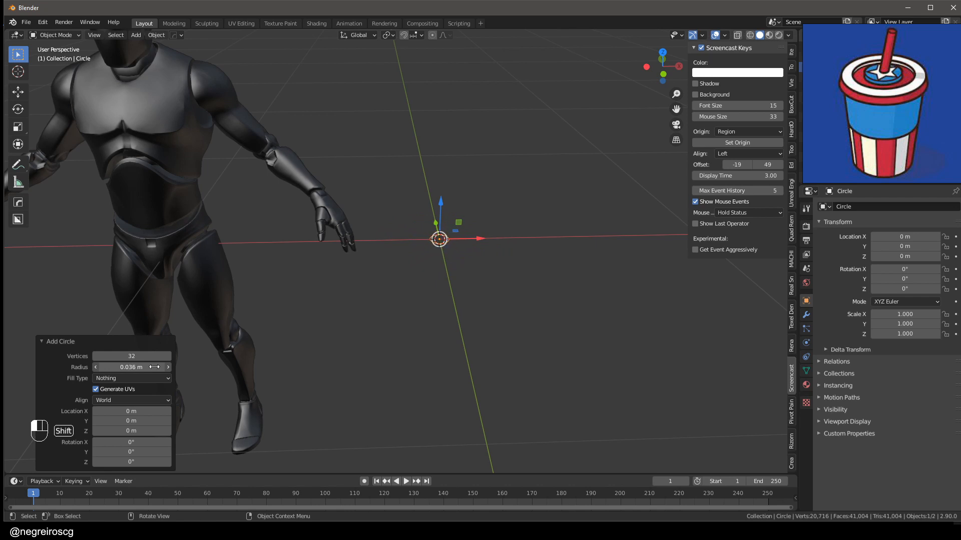
{"action": "left_click", "coordinate": [154, 367]}
{"action": "key", "text": "BackSpace"}
{"action": "key", "text": "BackSpace"}
{"action": "key", "text": "BackSpace"}
{"action": "key", "text": "Return"}
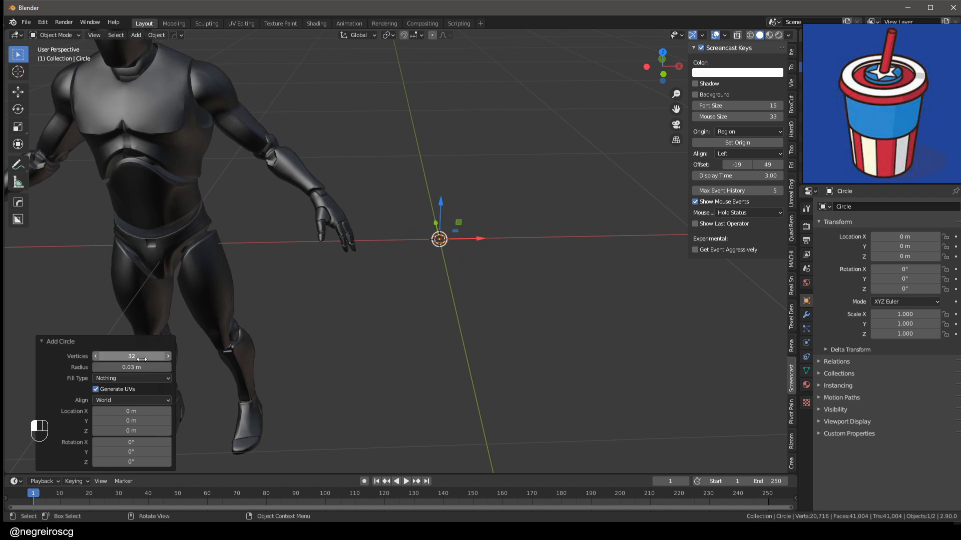
- Enter Edit Mode on the circle in the front view and turn on increment snapping for moves
{"action": "key", "text": "KP_Decimal"}
{"action": "scroll", "coordinate": [429, 249], "scroll_direction": "down", "scroll_amount": 3}
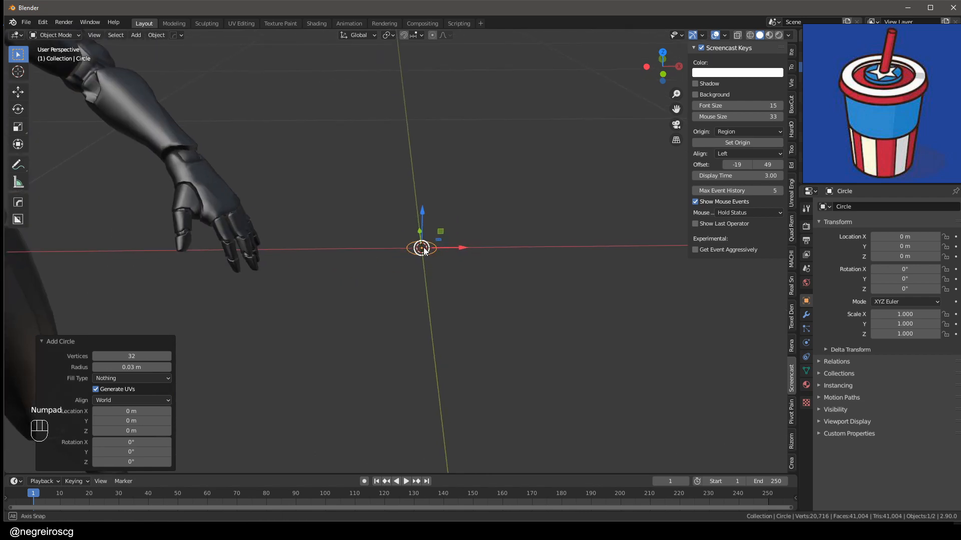
{"action": "key", "text": "grave"}
{"action": "left_click", "coordinate": [368, 212]}
{"action": "scroll", "coordinate": [437, 238], "scroll_direction": "up", "scroll_amount": 1}
{"action": "key", "text": "ctrl+Tab"}
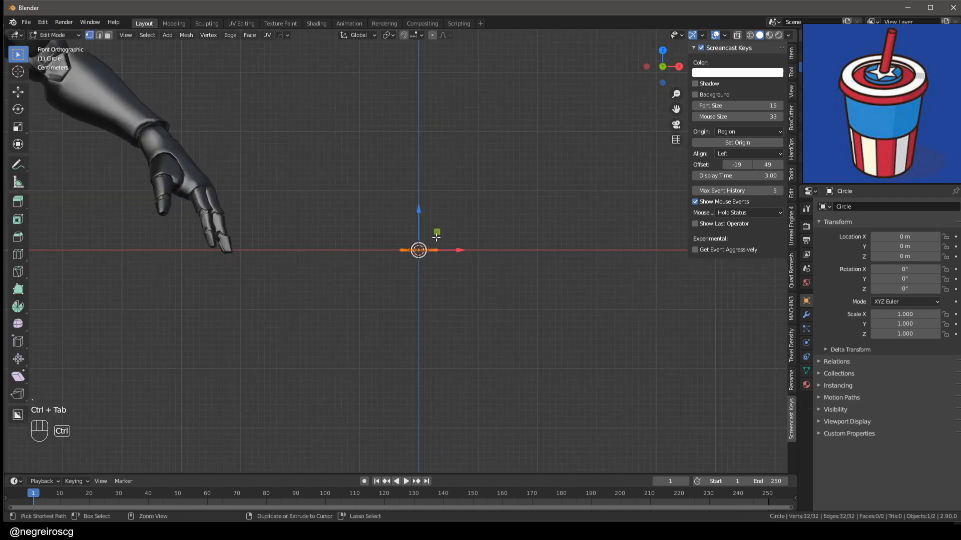
{"action": "middle_click_drag", "start_coordinate": [420, 226], "coordinate": [472, 347], "text": "shift"}
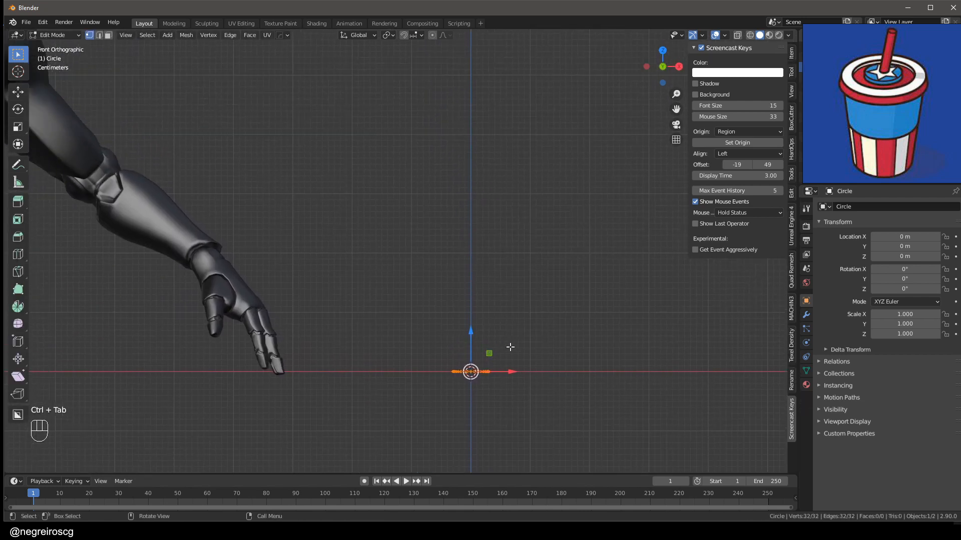
{"action": "scroll", "coordinate": [553, 319], "scroll_direction": "up", "scroll_amount": 2}
{"action": "middle_click_drag", "start_coordinate": [473, 268], "coordinate": [573, 250], "text": "shift"}
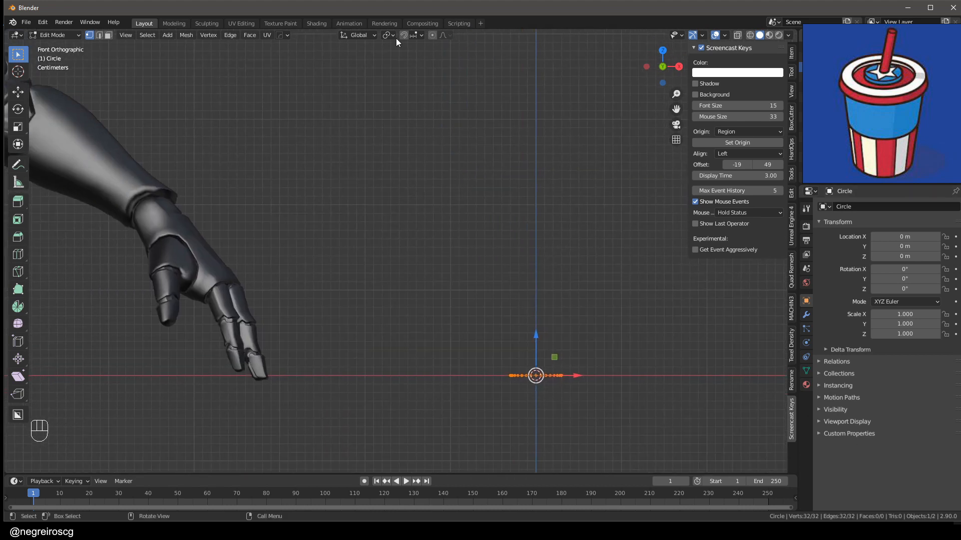
{"action": "left_click", "coordinate": [404, 35]}
{"action": "left_click", "coordinate": [420, 35]}
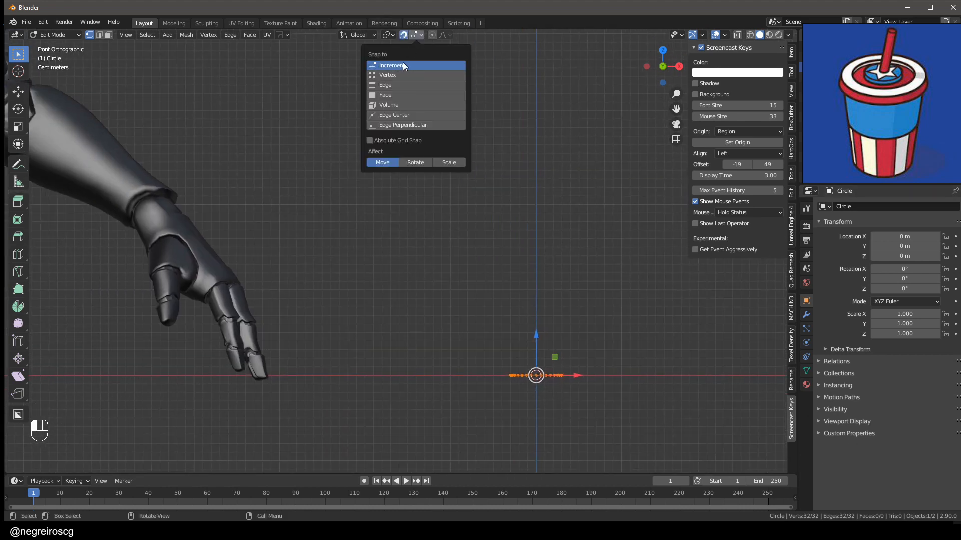
- Extrude the circle upward 0.037 m along Z to start the cup's wall
{"action": "scroll", "coordinate": [573, 395], "scroll_direction": "up", "scroll_amount": 7}
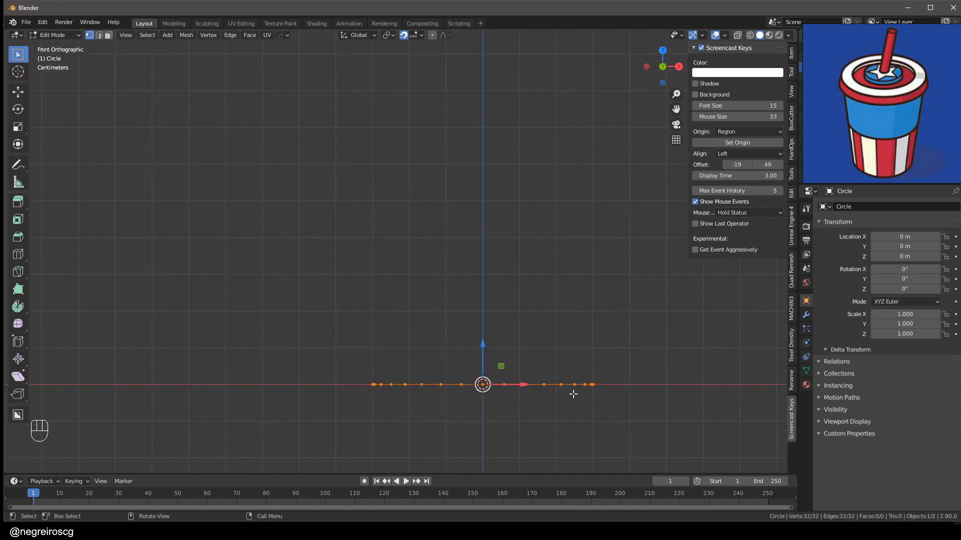
{"action": "scroll", "coordinate": [573, 394], "scroll_direction": "up", "scroll_amount": 1}
{"action": "middle_click_drag", "start_coordinate": [573, 394], "coordinate": [459, 368], "text": "shift"}
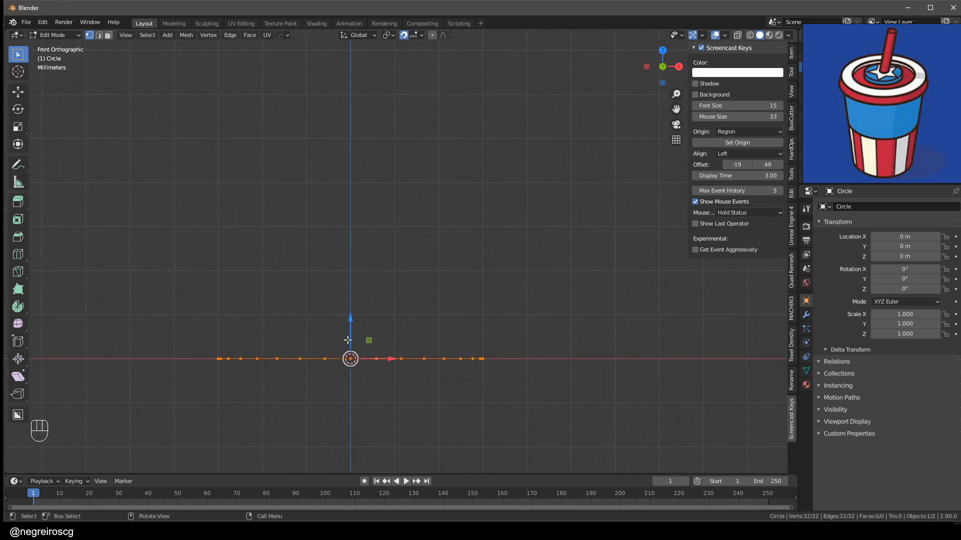
{"action": "key", "text": "e"}
{"action": "key", "text": "z"}
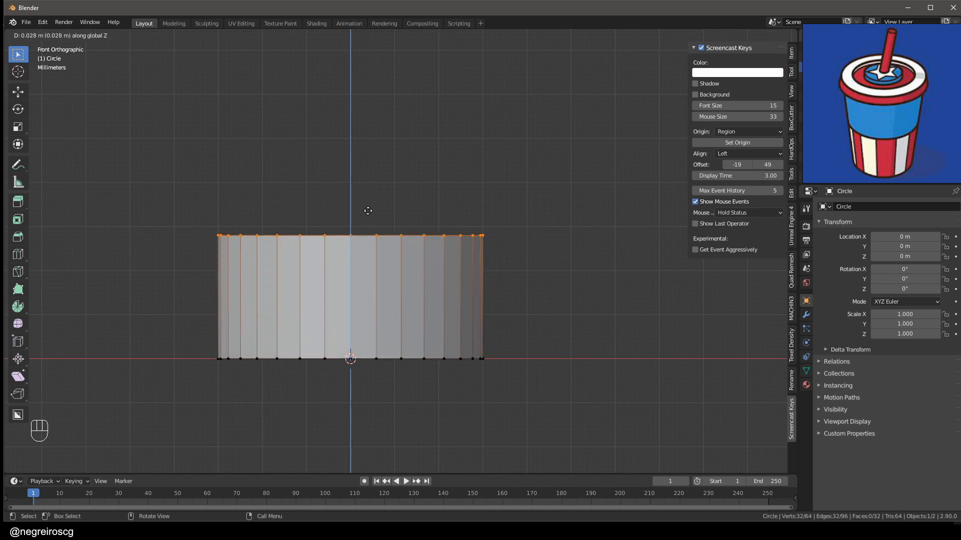
{"action": "left_click", "coordinate": [351, 194]}
- Raise the cup's top edge ring another 0.07 m along Z
{"action": "scroll", "coordinate": [360, 185], "scroll_direction": "down", "scroll_amount": 10}
{"action": "middle_click_drag", "start_coordinate": [375, 176], "coordinate": [473, 341], "text": "shift"}
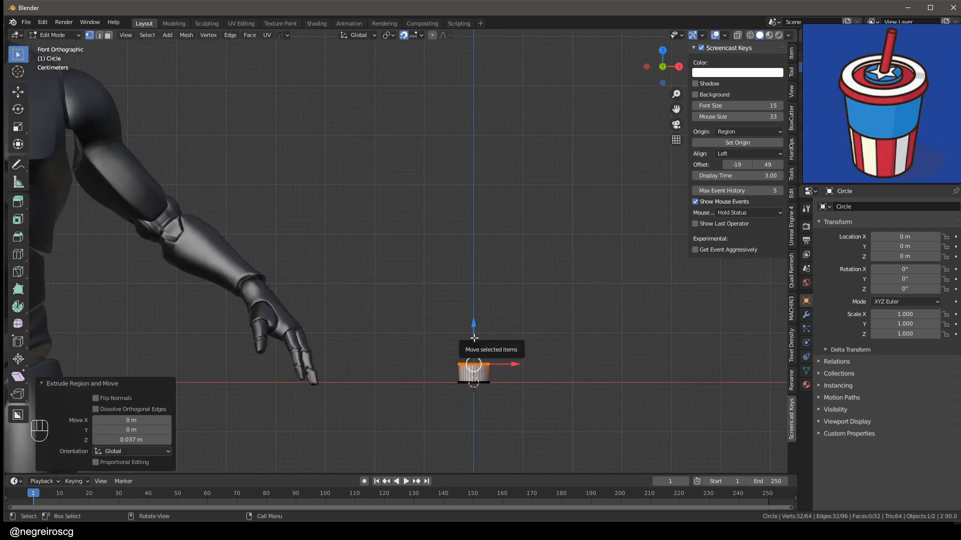
{"action": "left_click_drag", "start_coordinate": [474, 340], "coordinate": [479, 300]}
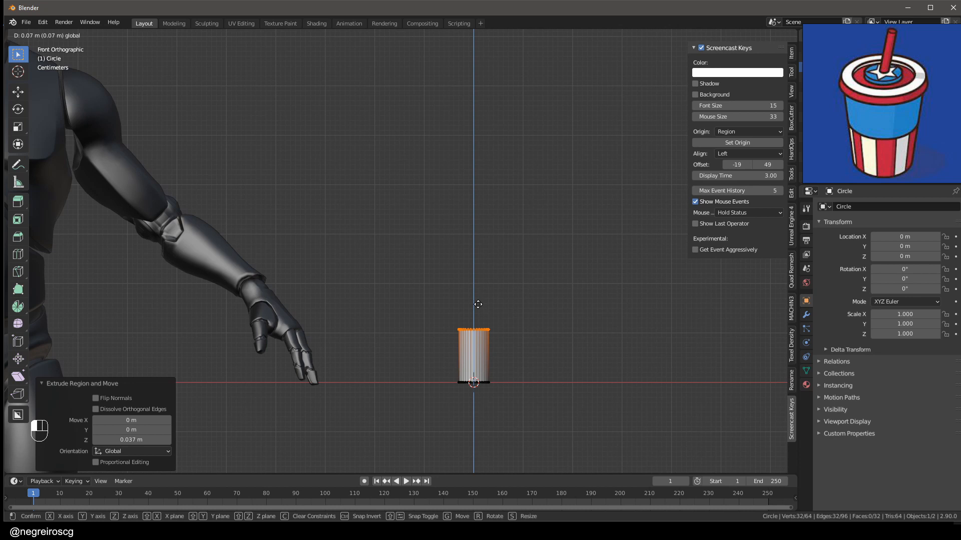
{"action": "left_click_drag", "start_coordinate": [478, 305], "coordinate": [478, 304]}
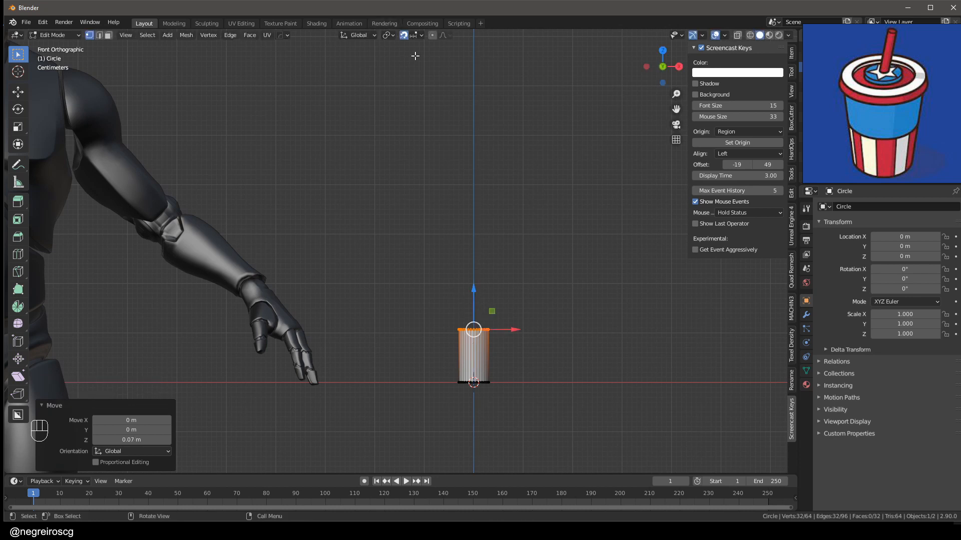
- Turn off snapping and widen the cup's top ring by scaling it about 1.141, followed by about 1.049
{"action": "key", "text": "shift+Tab"}
{"action": "middle_click_drag", "start_coordinate": [414, 56], "coordinate": [531, 293]}
{"action": "scroll", "coordinate": [491, 314], "scroll_direction": "up", "scroll_amount": 4}
{"action": "key", "text": "s"}
{"action": "left_click", "coordinate": [523, 309]}
{"action": "scroll", "coordinate": [532, 293], "scroll_direction": "down", "scroll_amount": 2}
{"action": "key", "text": "s"}
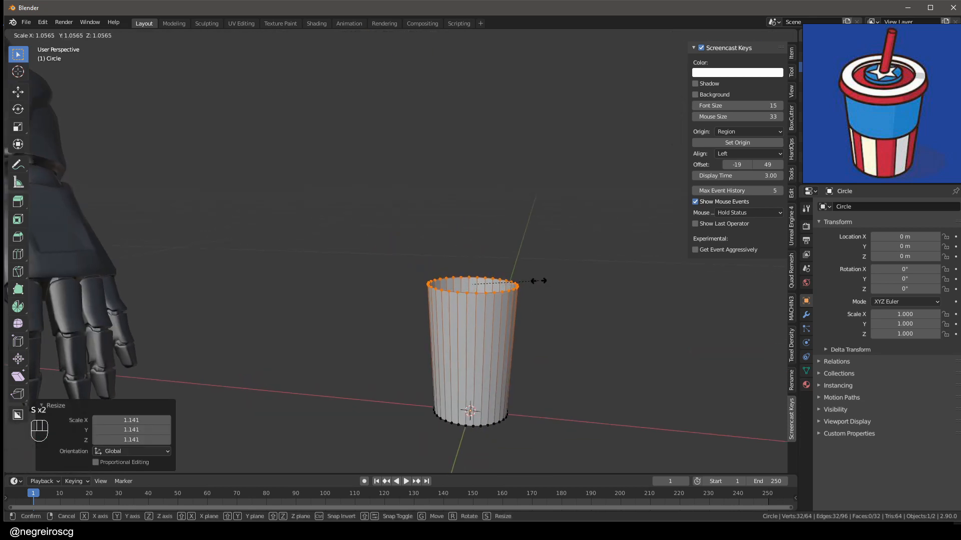
{"action": "key", "text": "shift"}
{"action": "left_click", "coordinate": [549, 275]}
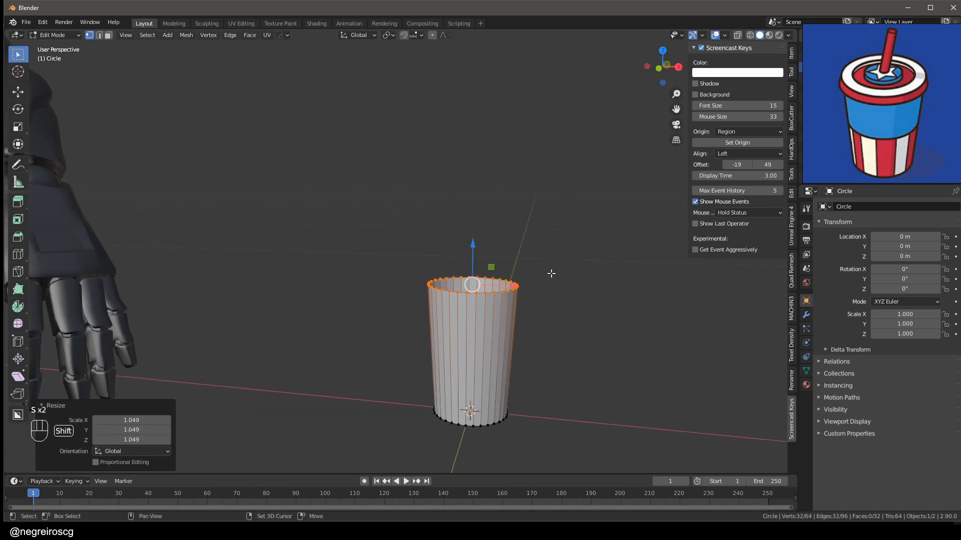
- Select the cup's open bottom edge loop and fill it with a face
{"action": "middle_click_drag", "start_coordinate": [550, 274], "coordinate": [488, 171]}
{"action": "scroll", "coordinate": [489, 286], "scroll_direction": "up", "scroll_amount": 3}
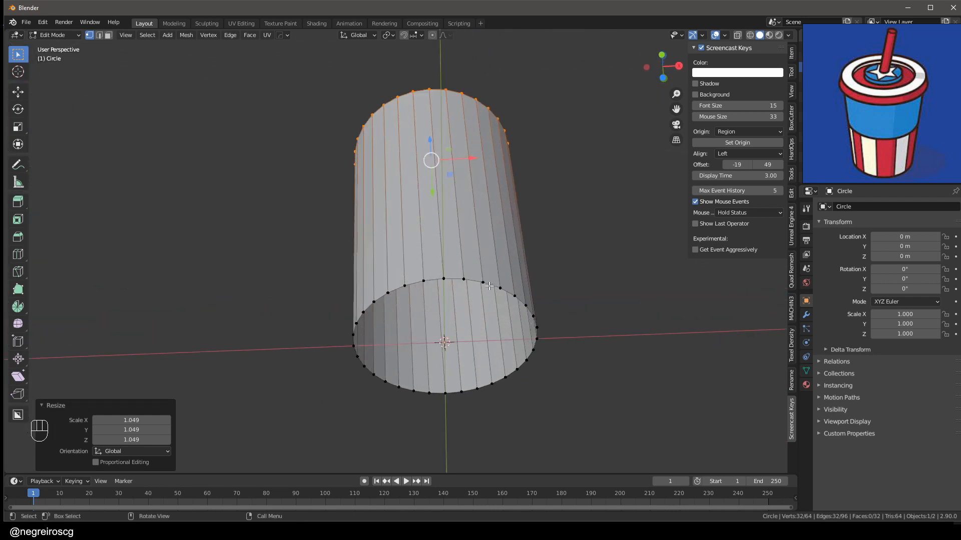
{"action": "left_click", "coordinate": [474, 281]}
{"action": "left_click", "coordinate": [457, 278], "text": "alt"}
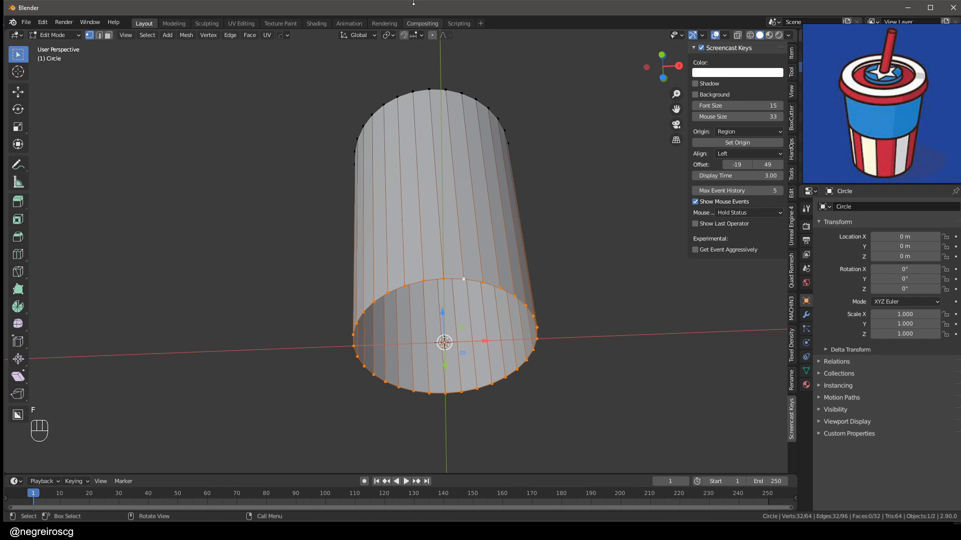
{"action": "key", "text": "f"}
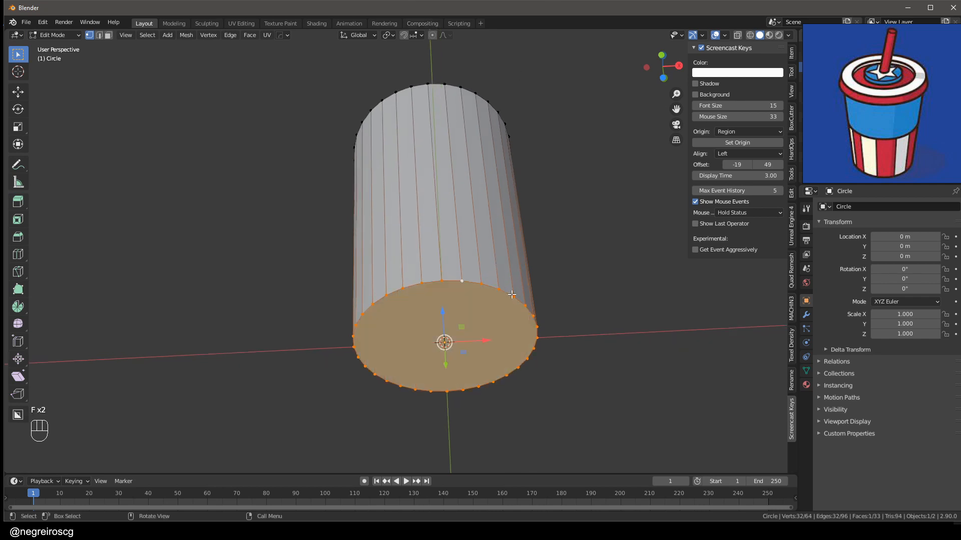
- Inset the cup's bottom face about 0.002 m and extrude it about 0.0024 m up into the cup
{"action": "middle_click_drag", "start_coordinate": [490, 272], "coordinate": [538, 310]}
{"action": "key", "text": "i"}
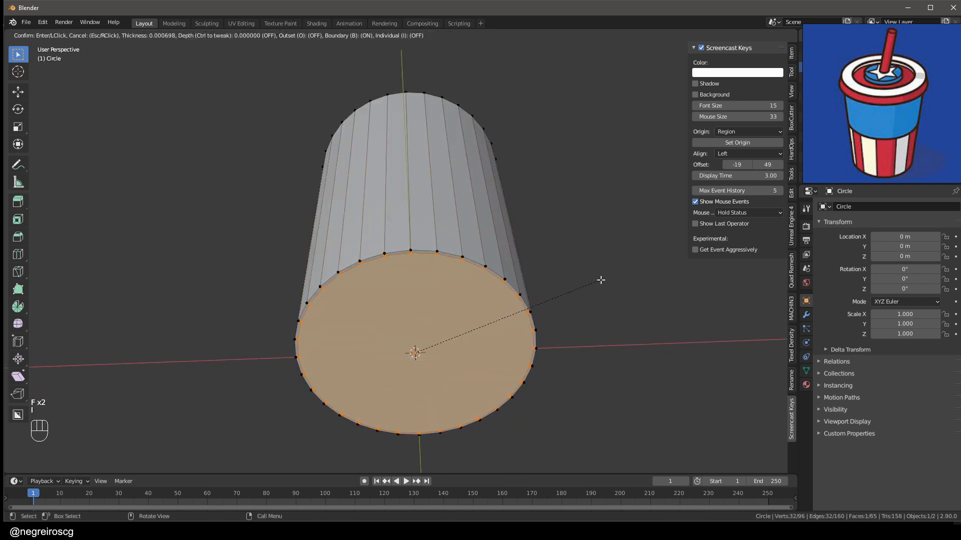
{"action": "left_click", "coordinate": [558, 279]}
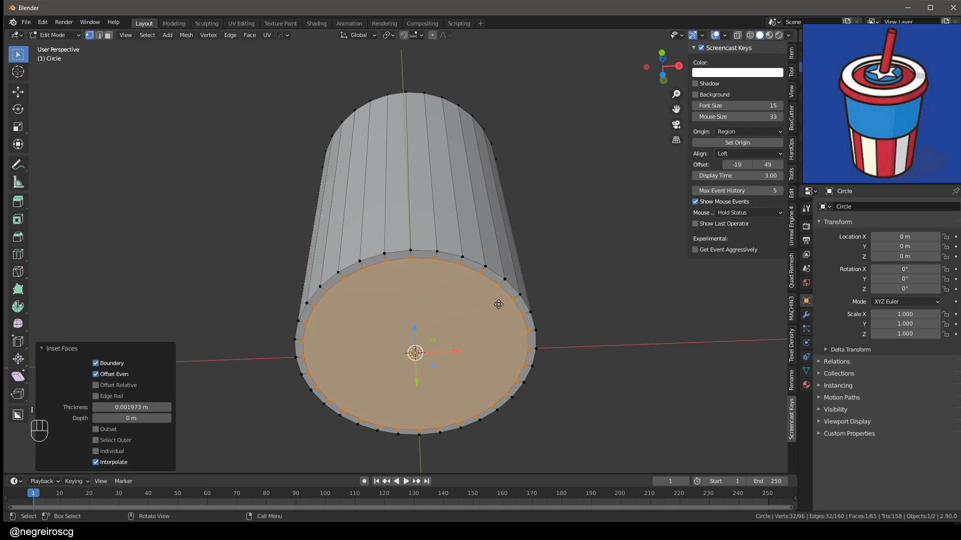
{"action": "key", "text": "e"}
{"action": "key", "text": "shift"}
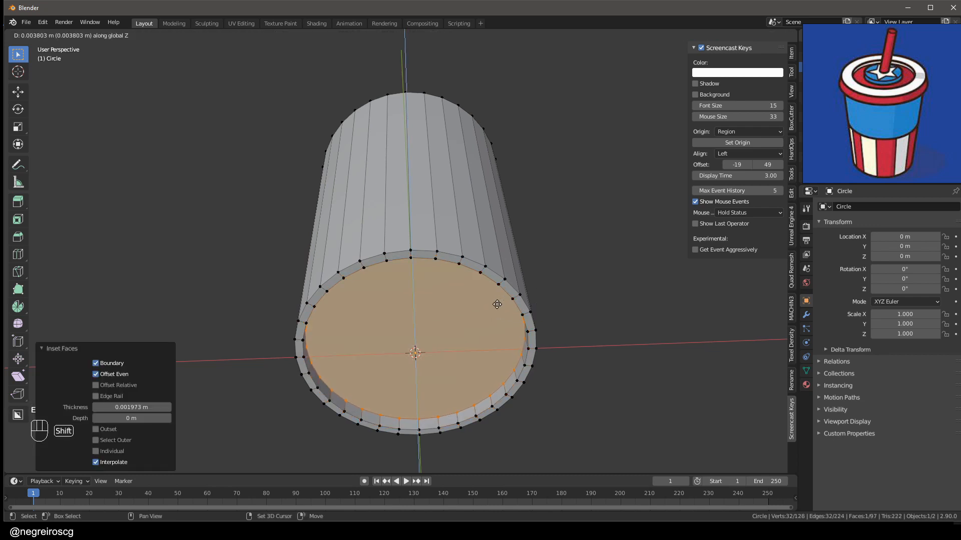
{"action": "left_click", "coordinate": [489, 334]}
{"action": "scroll", "coordinate": [473, 241], "scroll_direction": "down", "scroll_amount": 3}
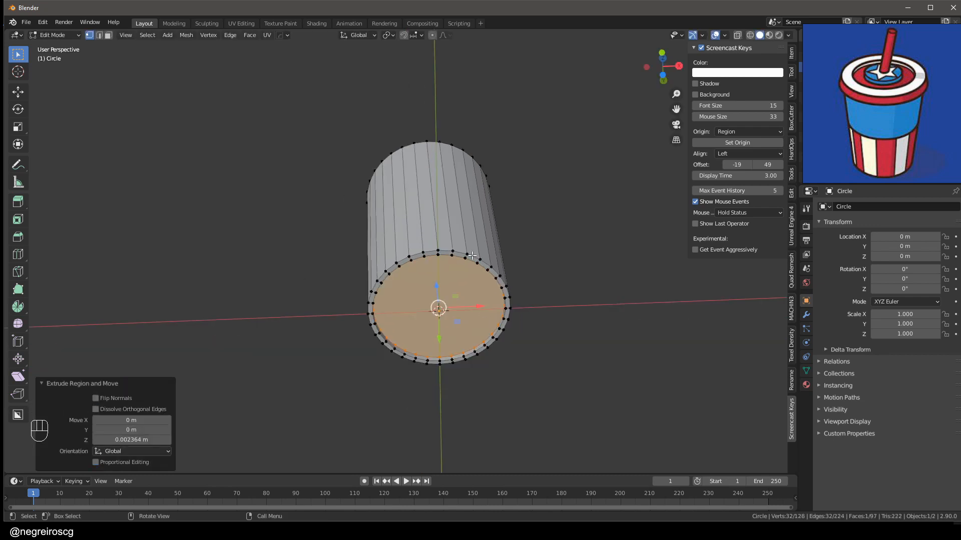
- Select all linked faces of the cup in face mode and recalculate their normals outward
{"action": "middle_click_drag", "start_coordinate": [473, 240], "coordinate": [465, 300]}
{"action": "middle_click_drag", "start_coordinate": [461, 165], "coordinate": [452, 295], "text": "shift"}
{"action": "scroll", "coordinate": [448, 249], "scroll_direction": "down", "scroll_amount": 2}
{"action": "middle_click_drag", "start_coordinate": [448, 248], "coordinate": [398, 233]}
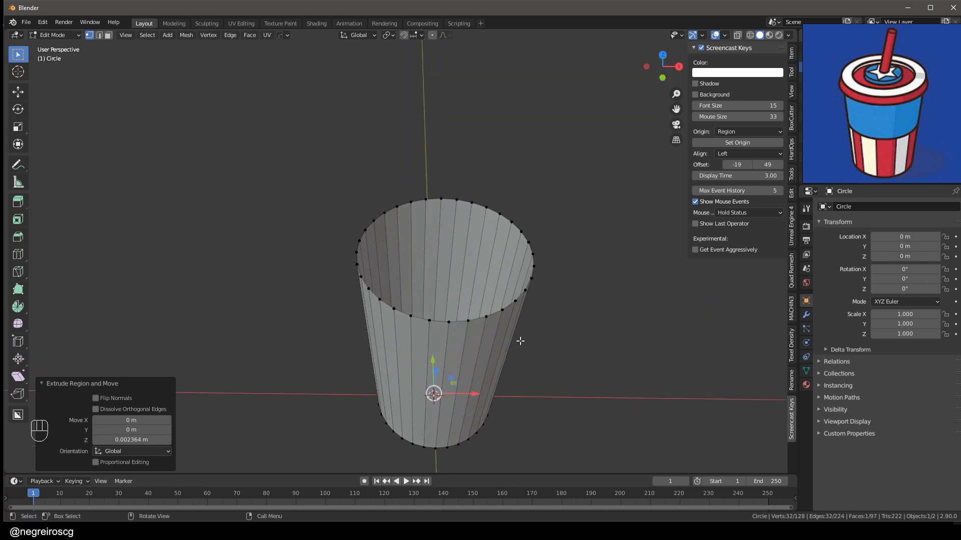
{"action": "middle_click_drag", "start_coordinate": [520, 341], "coordinate": [351, 331]}
{"action": "key", "text": "shift+f"}
{"action": "key", "text": "3"}
{"action": "left_click", "coordinate": [402, 224]}
{"action": "key", "text": "ctrl+l"}
{"action": "key", "text": "shift+n"}
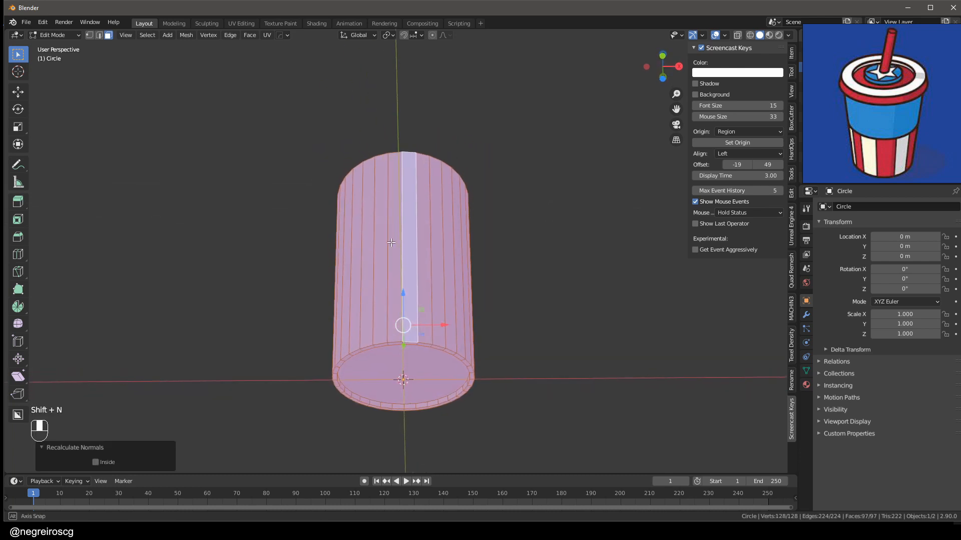
- Undo the last normals recalculation and flip the normals of all the cup's selected faces, clearing the selection
{"action": "middle_click_drag", "start_coordinate": [310, 370], "coordinate": [311, 204]}
{"action": "key", "text": "ctrl+z"}
{"action": "key", "text": "ctrl+d"}
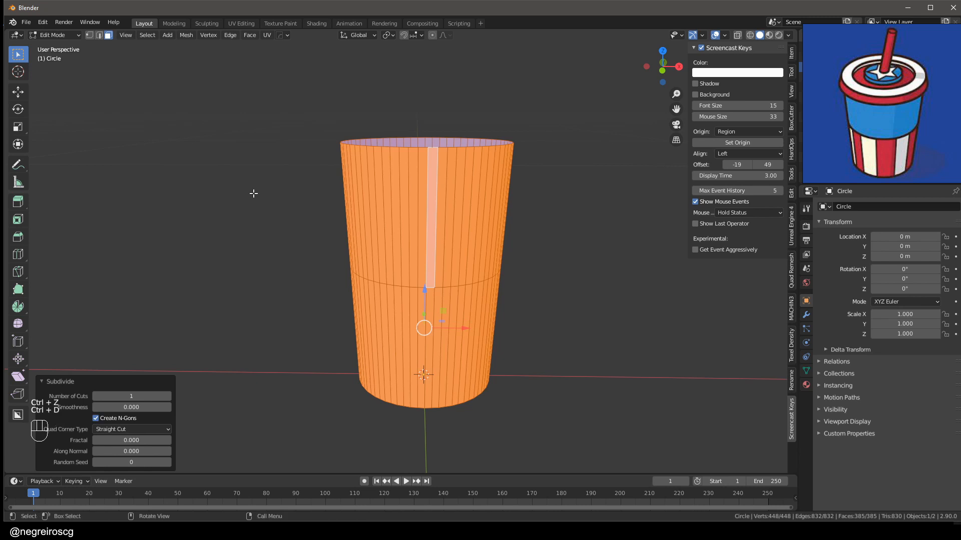
{"action": "key", "text": "ctrl+z"}
{"action": "key", "text": "ctrl+f"}
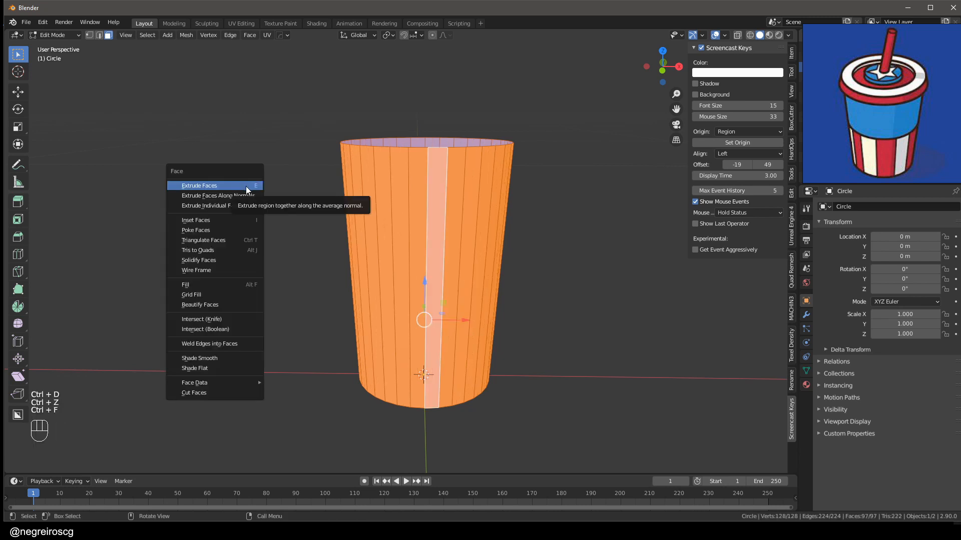
{"action": "left_click", "coordinate": [247, 36]}
{"action": "mouse_move", "coordinate": [179, 38]}
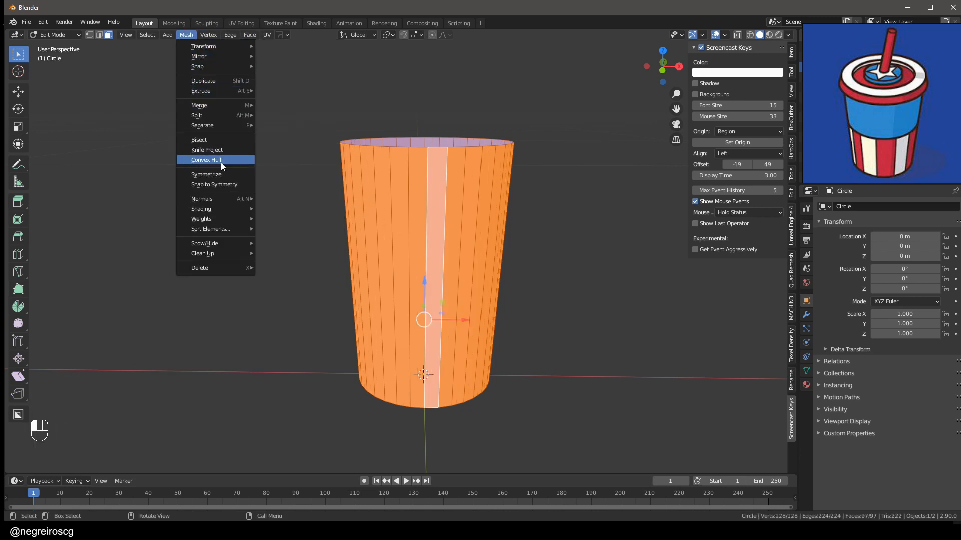
{"action": "mouse_move", "coordinate": [226, 200]}
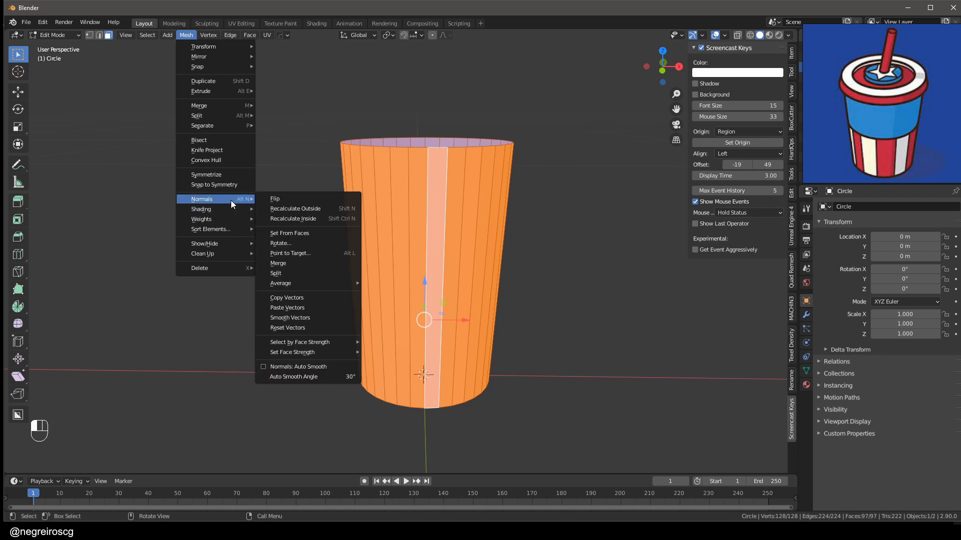
{"action": "left_click", "coordinate": [300, 199]}
{"action": "middle_click_drag", "start_coordinate": [478, 222], "coordinate": [502, 175]}
{"action": "left_click", "coordinate": [520, 266]}
{"action": "scroll", "coordinate": [521, 265], "scroll_direction": "down", "scroll_amount": 2}
{"action": "scroll", "coordinate": [441, 305], "scroll_direction": "up", "scroll_amount": 4}
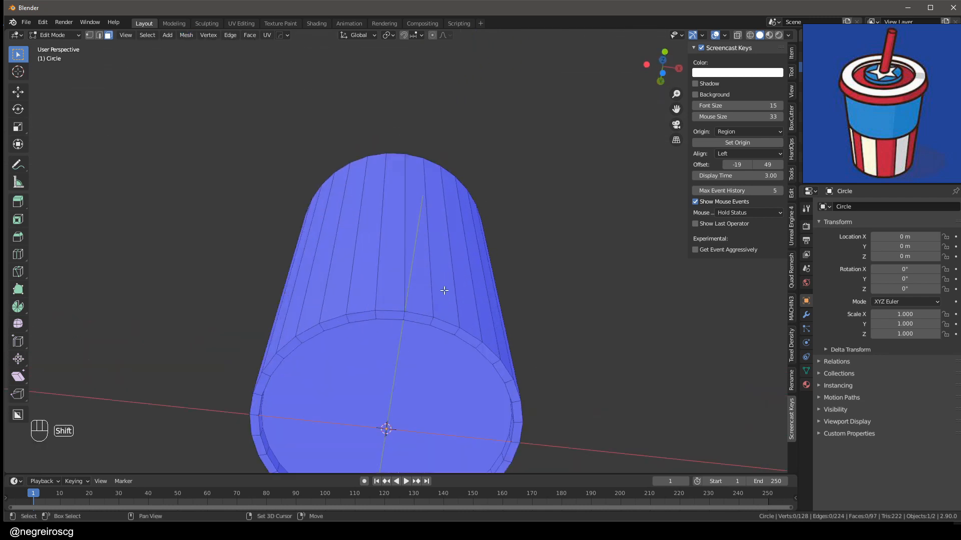
- Toggle the Face Orientation overlay while checking the cup's normals from below and above, leaving it off
{"action": "key", "text": "shift+f"}
{"action": "key", "text": "shift+f"}
{"action": "key", "text": "shift+f"}
{"action": "key", "text": "shift+f"}
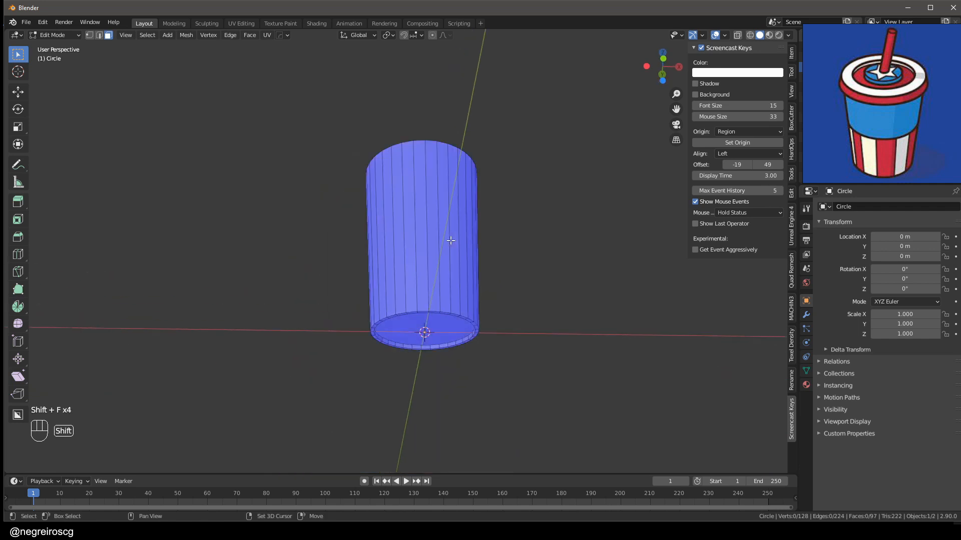
{"action": "middle_click_drag", "start_coordinate": [451, 240], "coordinate": [590, 194]}
{"action": "key", "text": "shift+f"}
{"action": "middle_click_drag", "start_coordinate": [590, 194], "coordinate": [578, 184]}
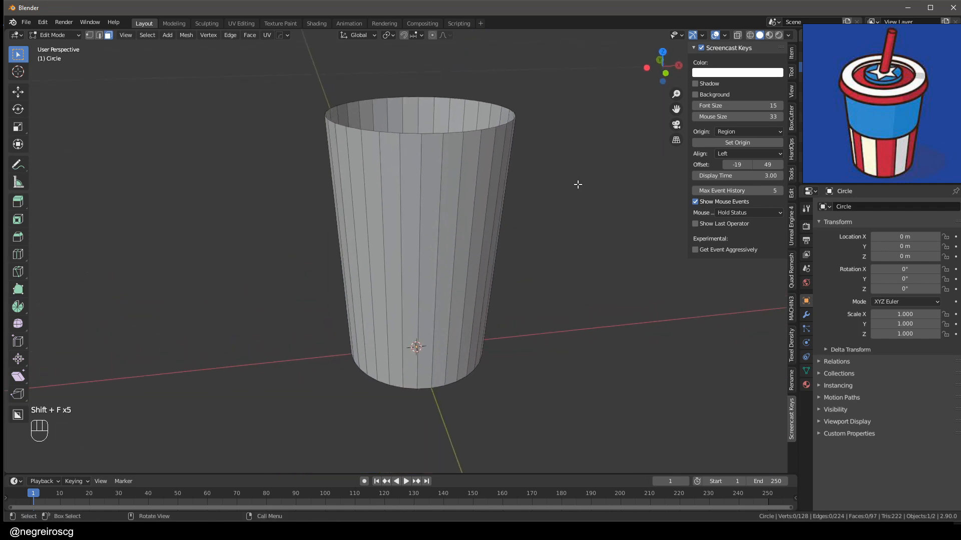
- Switch the Face Orientation overlay on and off again through the viewport overlay settings
{"action": "left_click", "coordinate": [726, 33]}
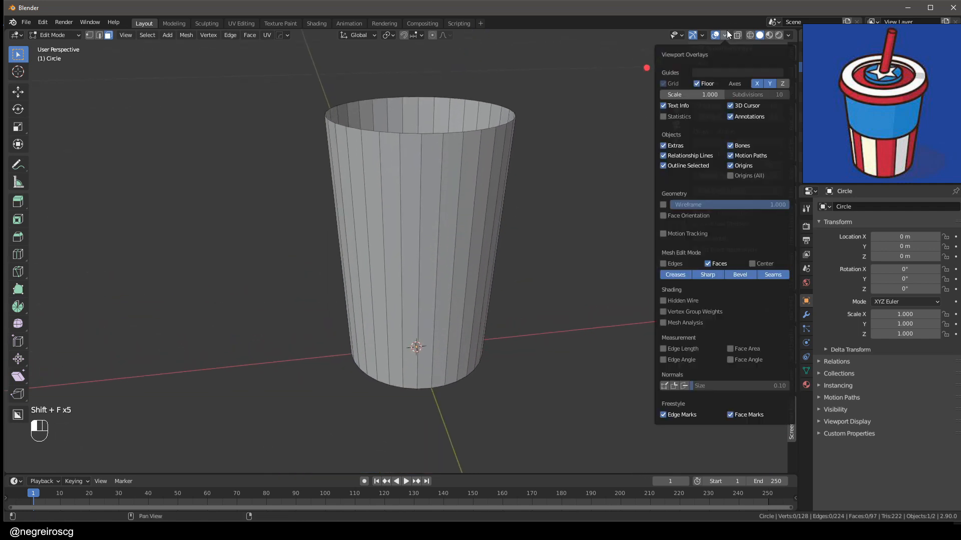
{"action": "left_click", "coordinate": [664, 217]}
{"action": "left_click", "coordinate": [664, 216]}
{"action": "left_click", "coordinate": [664, 216]}
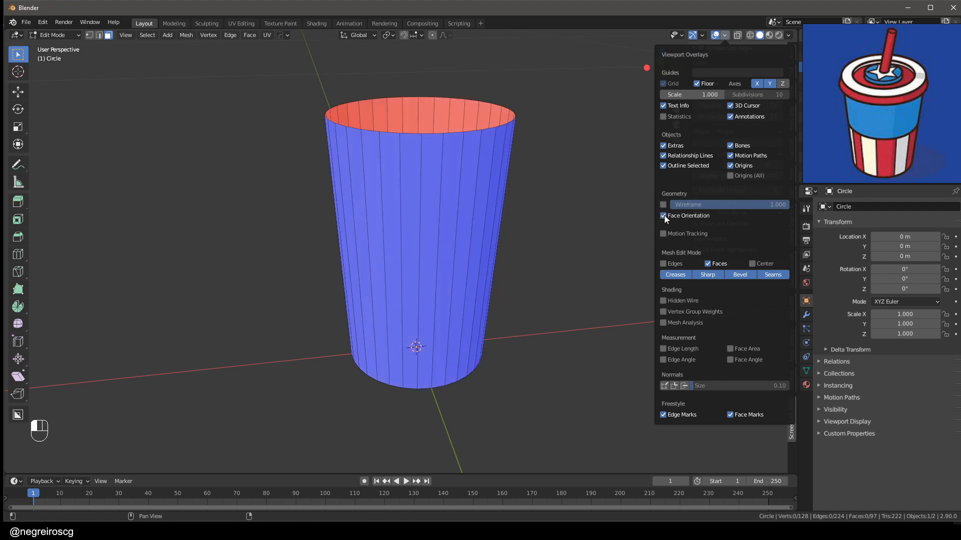
{"action": "left_click", "coordinate": [664, 216]}
{"action": "key", "text": "shift+f"}
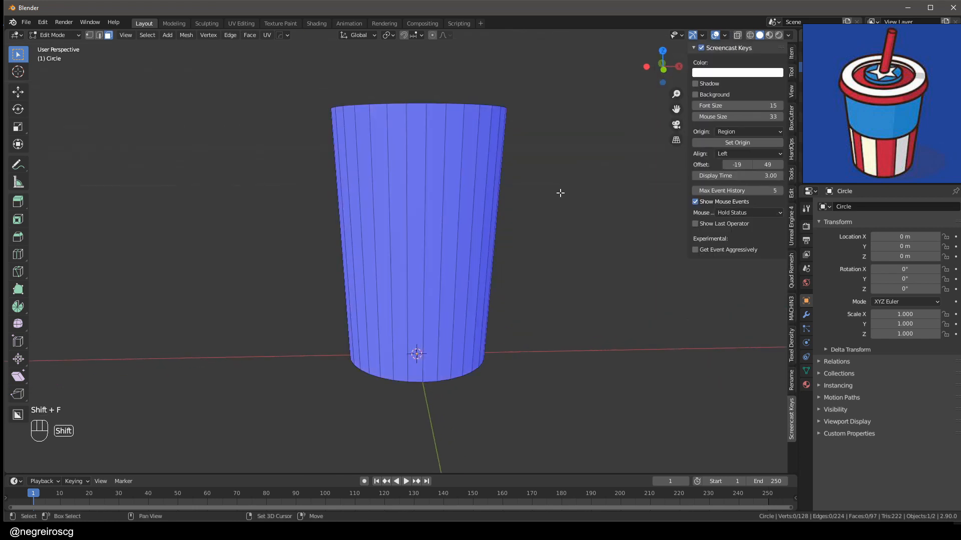
{"action": "key", "text": "shift+f"}
- Set the viewport's Clip Start to 0.01 m for close-up viewing of the cup's bottom
{"action": "middle_click_drag", "start_coordinate": [509, 201], "coordinate": [497, 145]}
{"action": "middle_click_drag", "start_coordinate": [498, 220], "coordinate": [457, 175]}
{"action": "middle_click_drag", "start_coordinate": [458, 175], "coordinate": [441, 164], "text": "ctrl"}
{"action": "left_click", "coordinate": [792, 92]}
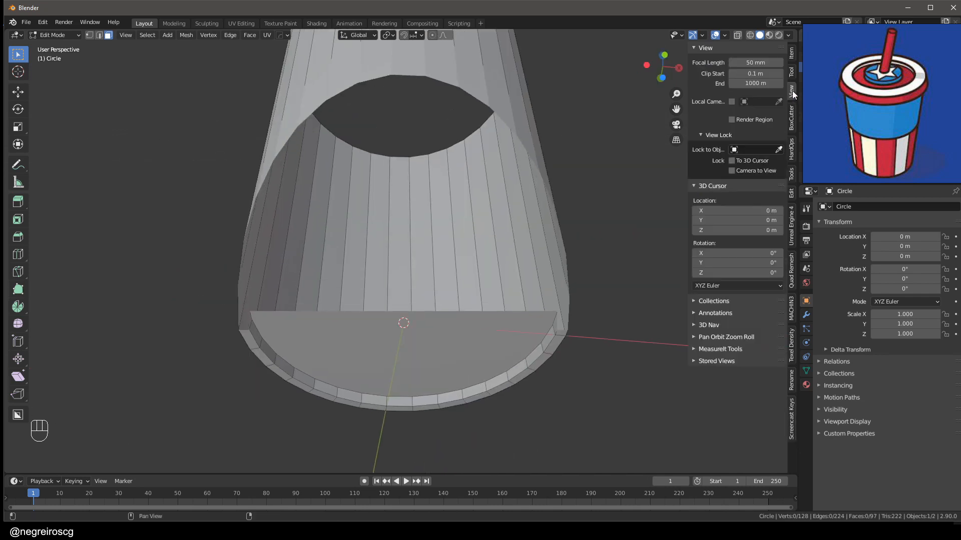
{"action": "left_click", "coordinate": [748, 74]}
{"action": "type", "text": "0.01"}
{"action": "key", "text": "Return"}
- Add one centred loop cut around the flat ring on the underside of the cup's bottom rim
{"action": "middle_click_drag", "start_coordinate": [390, 307], "coordinate": [416, 157]}
{"action": "key", "text": "ctrl+r"}
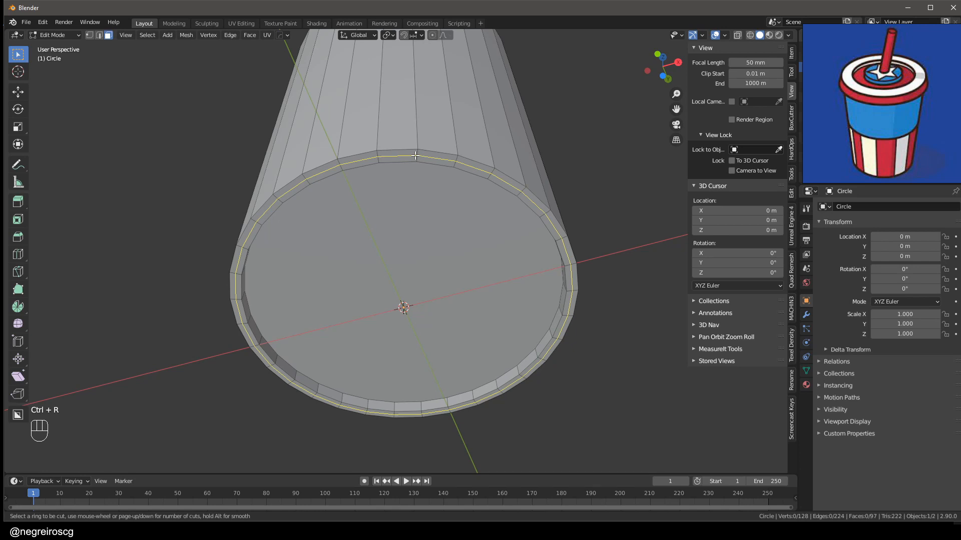
{"action": "left_click", "coordinate": [416, 157]}
{"action": "right_click", "coordinate": [416, 157]}
- Add a loop cut around the cup's side wall and slide it down near the bottom edge by a factor of about 0.961
{"action": "middle_click_drag", "start_coordinate": [416, 157], "coordinate": [422, 183]}
{"action": "scroll", "coordinate": [422, 182], "scroll_direction": "down", "scroll_amount": 5}
{"action": "key", "text": "ctrl+r"}
{"action": "left_click", "coordinate": [422, 133]}
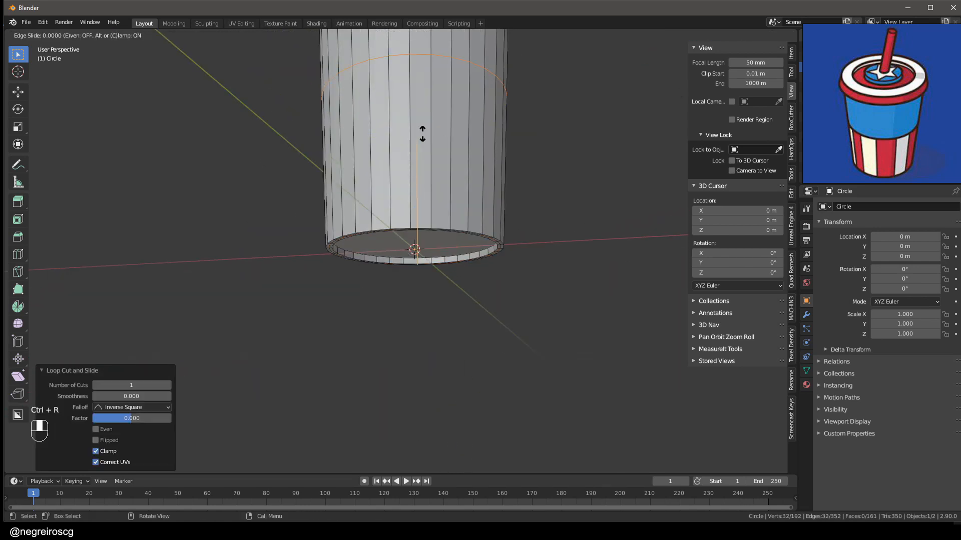
{"action": "right_click", "coordinate": [422, 134]}
{"action": "middle_click_drag", "start_coordinate": [422, 134], "coordinate": [458, 96]}
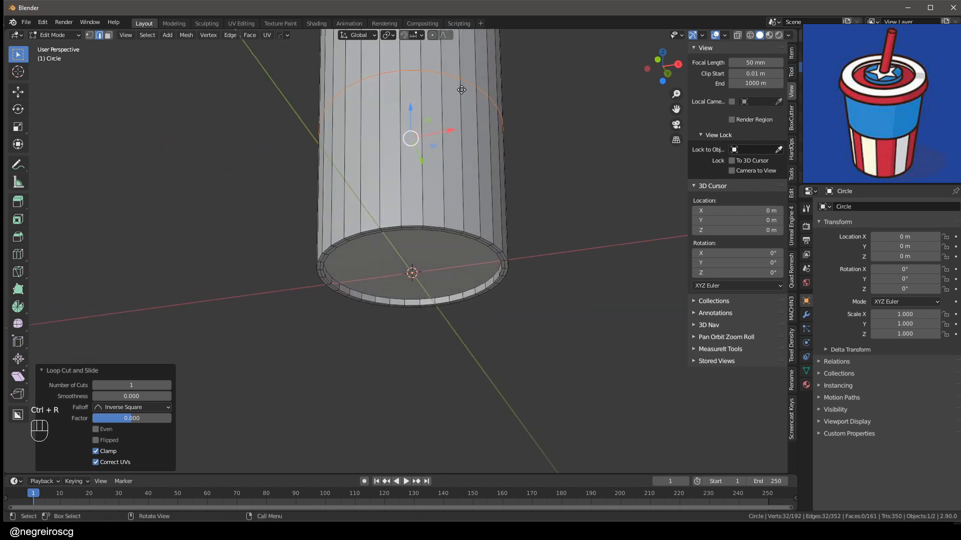
{"action": "key", "text": "g"}
{"action": "key", "text": "g"}
{"action": "left_click", "coordinate": [457, 194]}
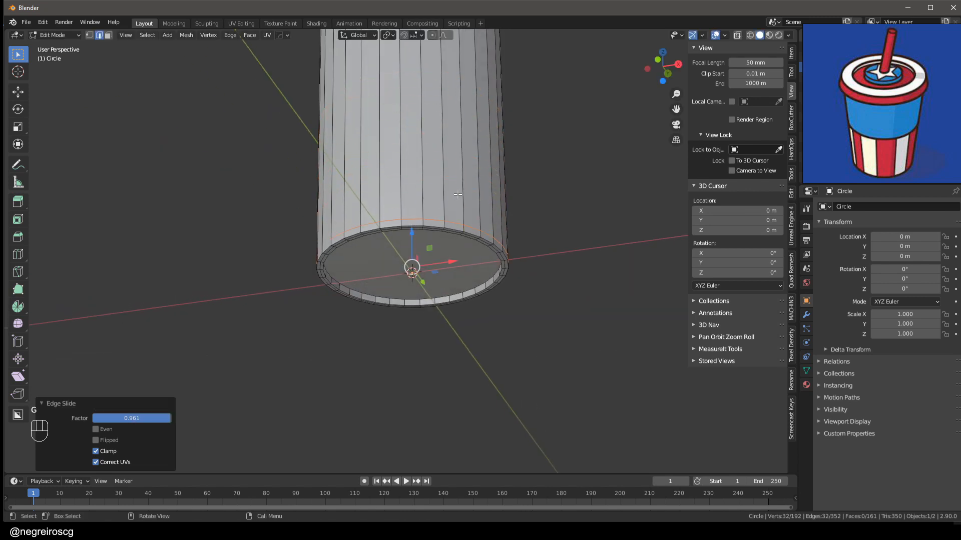
- Slide the side wall's new edge loop closer to the bottom edge by a further factor of about 0.757
{"action": "scroll", "coordinate": [419, 217], "scroll_direction": "up", "scroll_amount": 6}
{"action": "key", "text": "g"}
{"action": "key", "text": "g"}
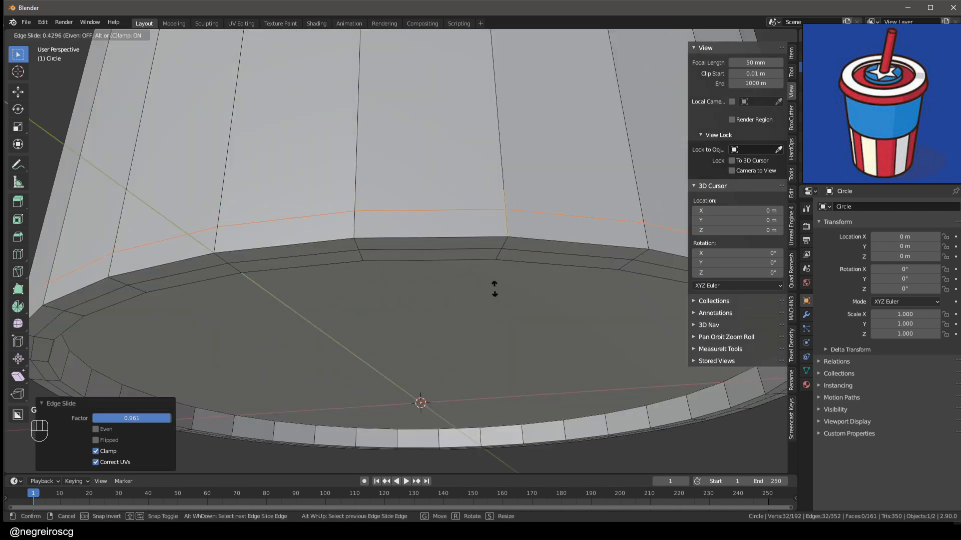
{"action": "left_click", "coordinate": [489, 363]}
{"action": "scroll", "coordinate": [465, 304], "scroll_direction": "down", "scroll_amount": 7}
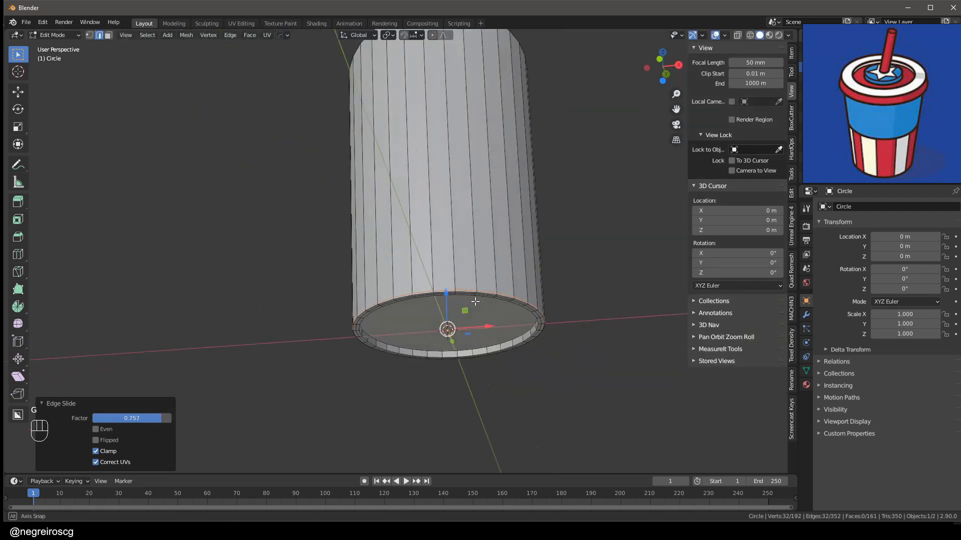
- Add two loop cuts around the inner wall of the cup's bottom recess, sliding the first about 0.402 toward the rim
{"action": "middle_click_drag", "start_coordinate": [473, 301], "coordinate": [525, 280]}
{"action": "scroll", "coordinate": [525, 357], "scroll_direction": "up", "scroll_amount": 4}
{"action": "scroll", "coordinate": [516, 319], "scroll_direction": "up", "scroll_amount": 4}
{"action": "key", "text": "ctrl+r"}
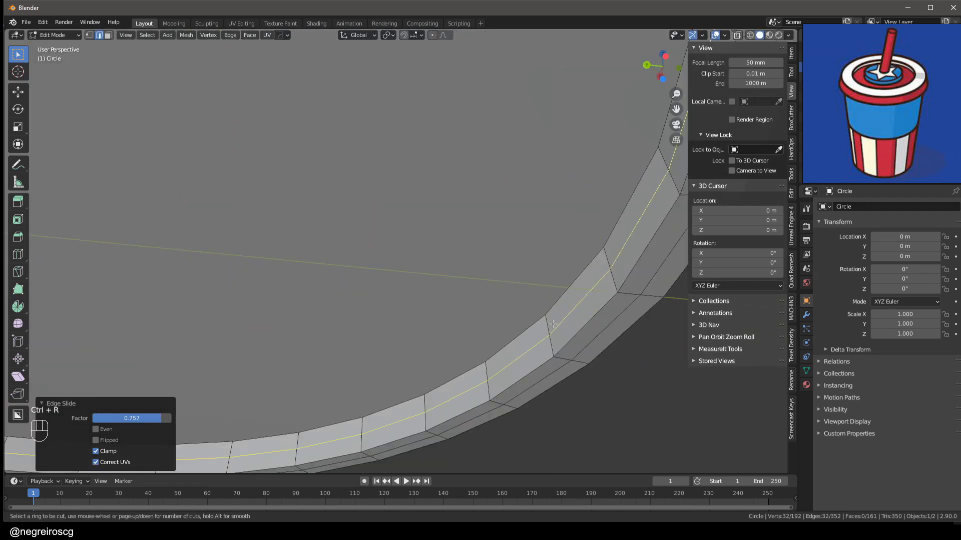
{"action": "left_click", "coordinate": [553, 324]}
{"action": "left_click", "coordinate": [554, 332]}
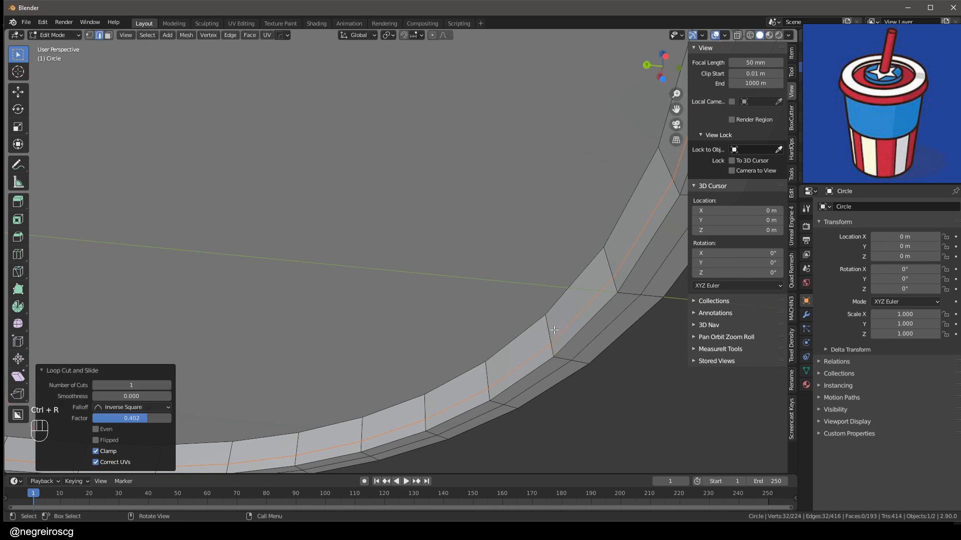
{"action": "key", "text": "ctrl+r"}
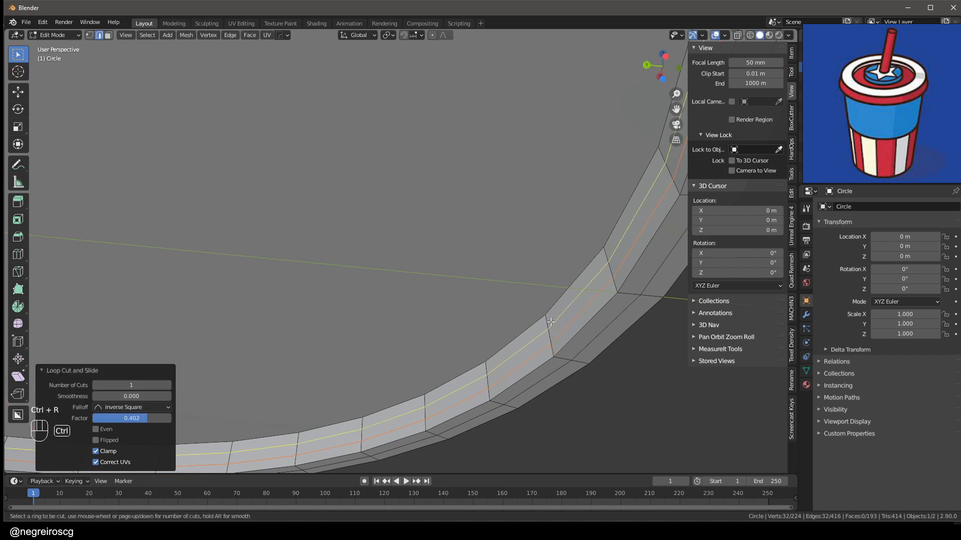
{"action": "left_click", "coordinate": [548, 321]}
{"action": "left_click", "coordinate": [502, 266]}
- In face mode, inset the cup's recessed bottom face by about 0.000398 m, and inset it again by about 0.002179 m
{"action": "key", "text": "3"}
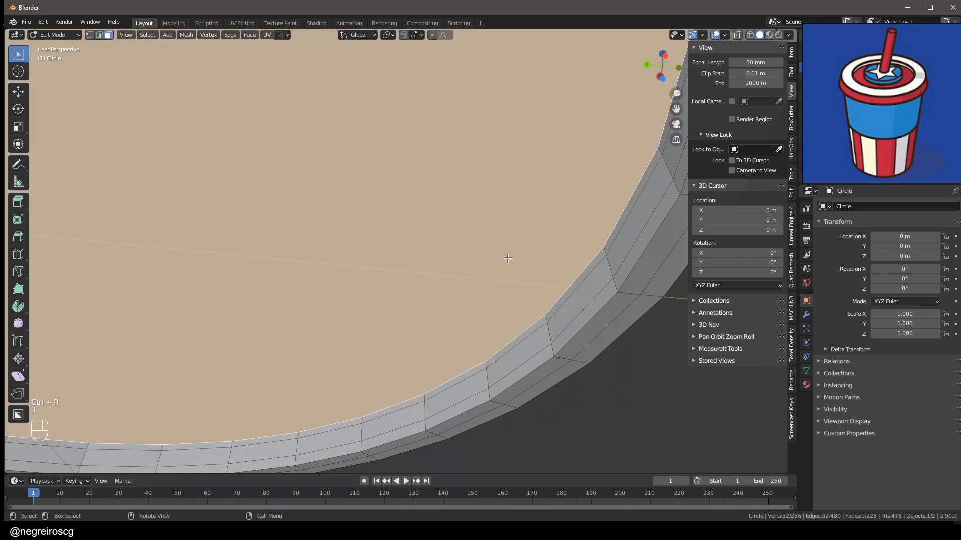
{"action": "key", "text": "i"}
{"action": "left_click", "coordinate": [589, 197]}
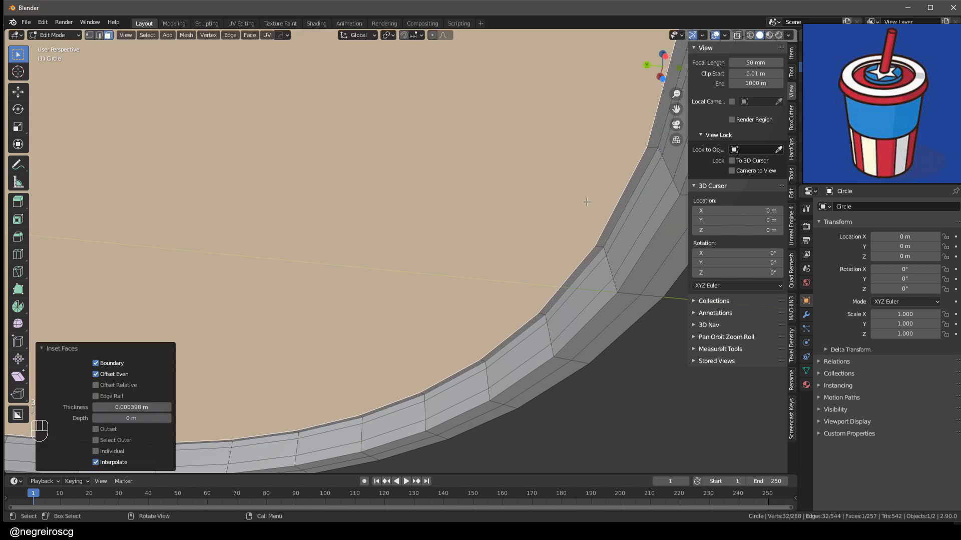
{"action": "scroll", "coordinate": [560, 203], "scroll_direction": "down", "scroll_amount": 5}
{"action": "scroll", "coordinate": [561, 203], "scroll_direction": "up", "scroll_amount": 3}
{"action": "key", "text": "i"}
{"action": "left_click", "coordinate": [532, 205]}
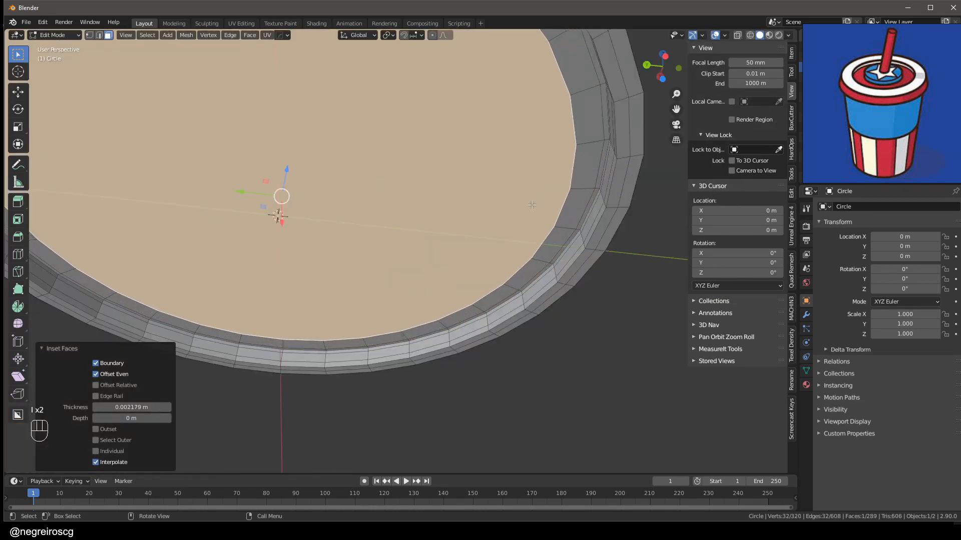
- Delete the inner bottom face and close its open edge loop with a Grid Fill
{"action": "key", "text": "x"}
{"action": "key", "text": "1"}
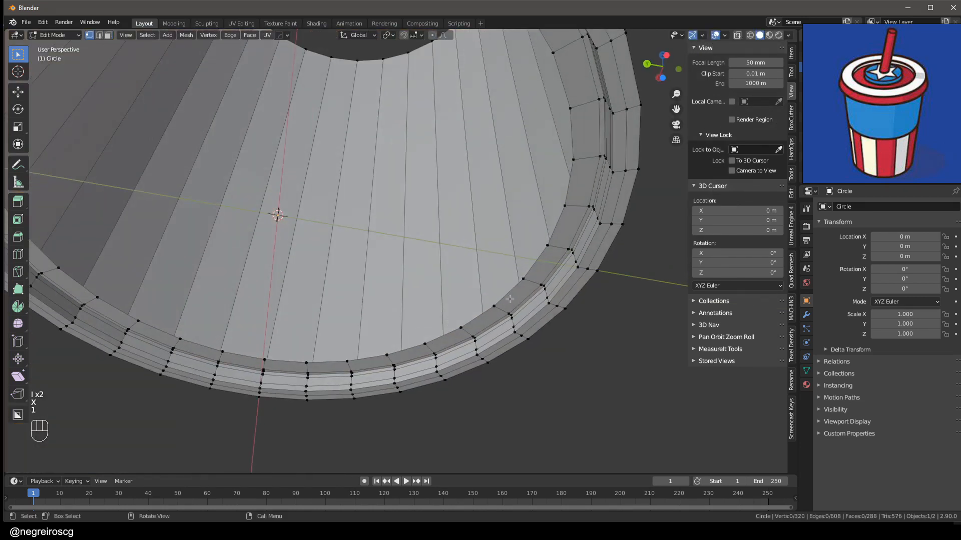
{"action": "left_click", "coordinate": [516, 284], "text": "alt"}
{"action": "middle_click_drag", "start_coordinate": [516, 285], "coordinate": [461, 248]}
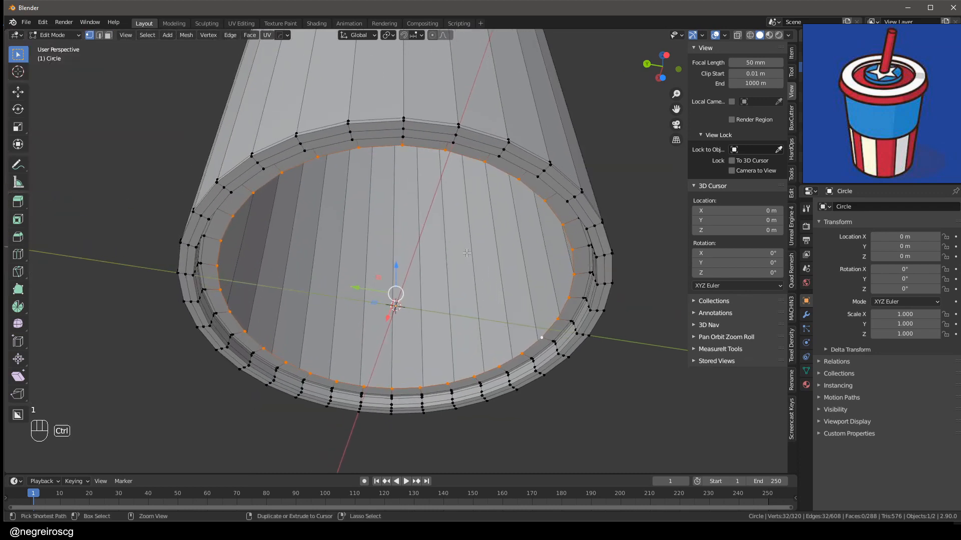
{"action": "key", "text": "ctrl+f"}
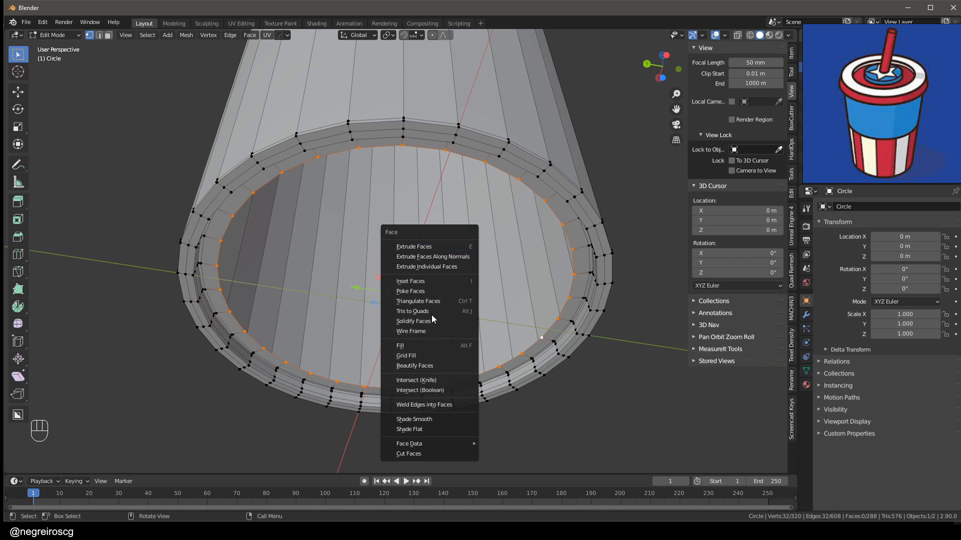
{"action": "left_click", "coordinate": [410, 355]}
{"action": "middle_click_drag", "start_coordinate": [410, 353], "coordinate": [408, 330]}
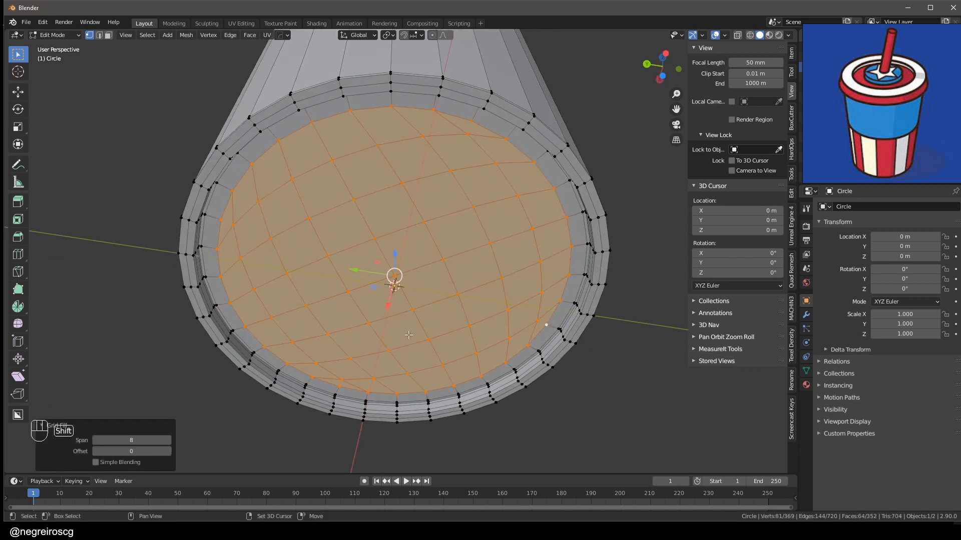
- Set the bottom grid fill's Span to 2 and Offset to 6
{"action": "left_click", "coordinate": [94, 441]}
{"action": "left_click", "coordinate": [94, 441]}
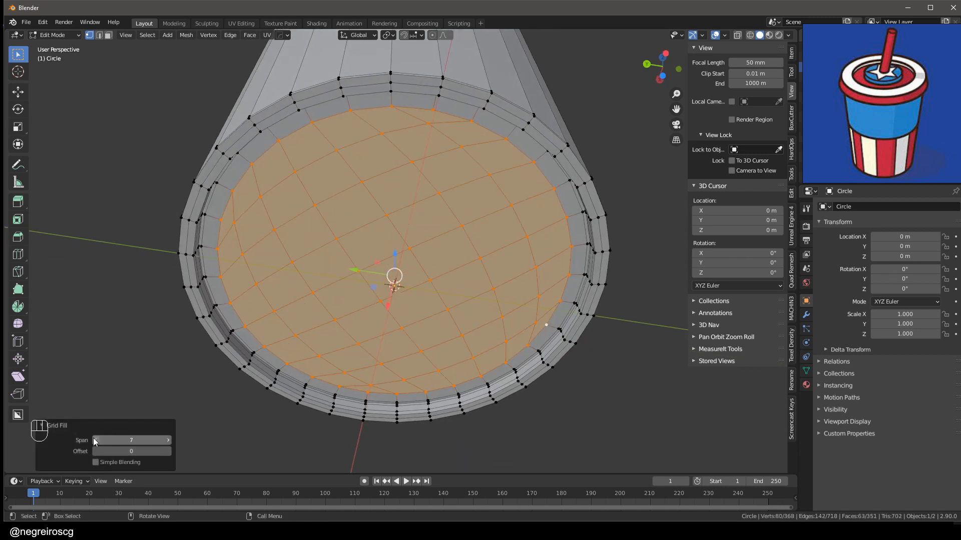
{"action": "left_click", "coordinate": [94, 441]}
{"action": "left_click", "coordinate": [94, 442]}
{"action": "left_click", "coordinate": [94, 442]}
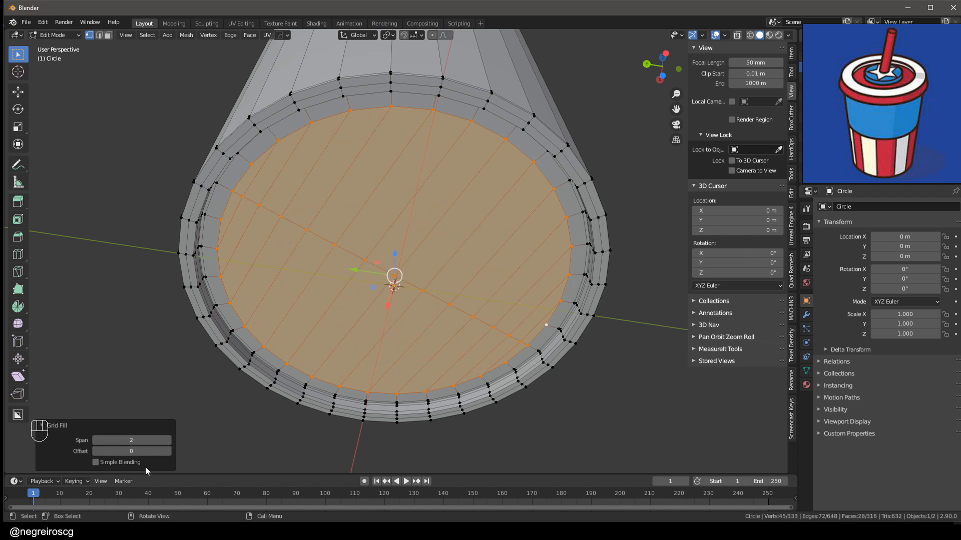
{"action": "left_click", "coordinate": [168, 451]}
{"action": "left_click", "coordinate": [168, 451]}
{"action": "left_click", "coordinate": [168, 452]}
{"action": "left_click", "coordinate": [169, 451]}
{"action": "left_click", "coordinate": [168, 451]}
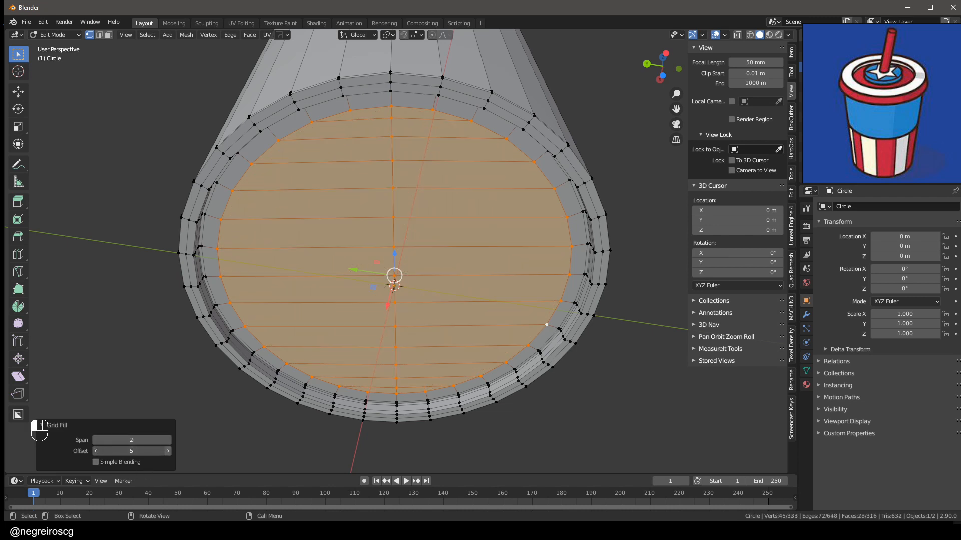
{"action": "left_click", "coordinate": [168, 451]}
{"action": "left_click", "coordinate": [168, 451]}
{"action": "left_click", "coordinate": [97, 450]}
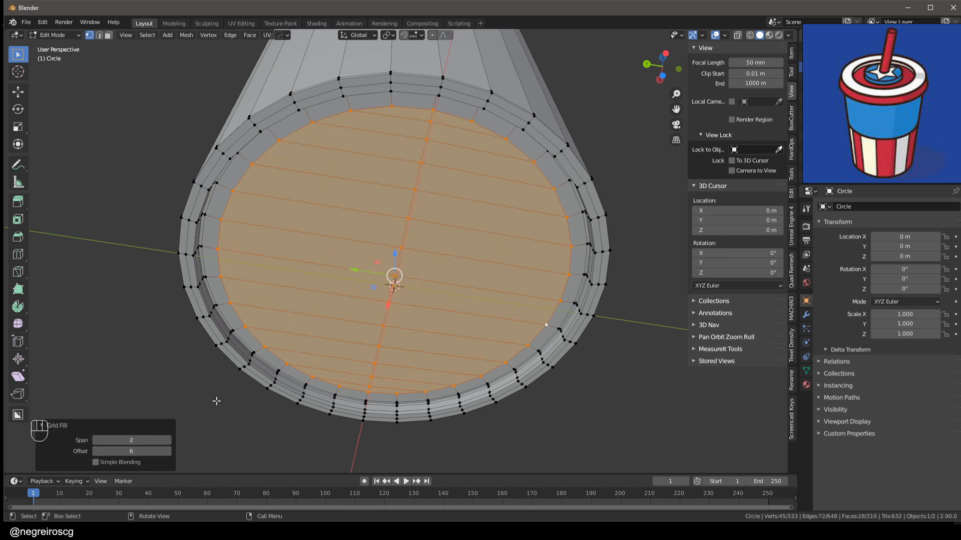
- Add eight evenly spaced horizontal loop cuts around the cup's side wall without sliding them
{"action": "scroll", "coordinate": [386, 174], "scroll_direction": "down", "scroll_amount": 7}
{"action": "middle_click_drag", "start_coordinate": [386, 175], "coordinate": [391, 245]}
{"action": "middle_click_drag", "start_coordinate": [394, 100], "coordinate": [381, 245], "text": "shift"}
{"action": "middle_click_drag", "start_coordinate": [381, 245], "coordinate": [398, 214]}
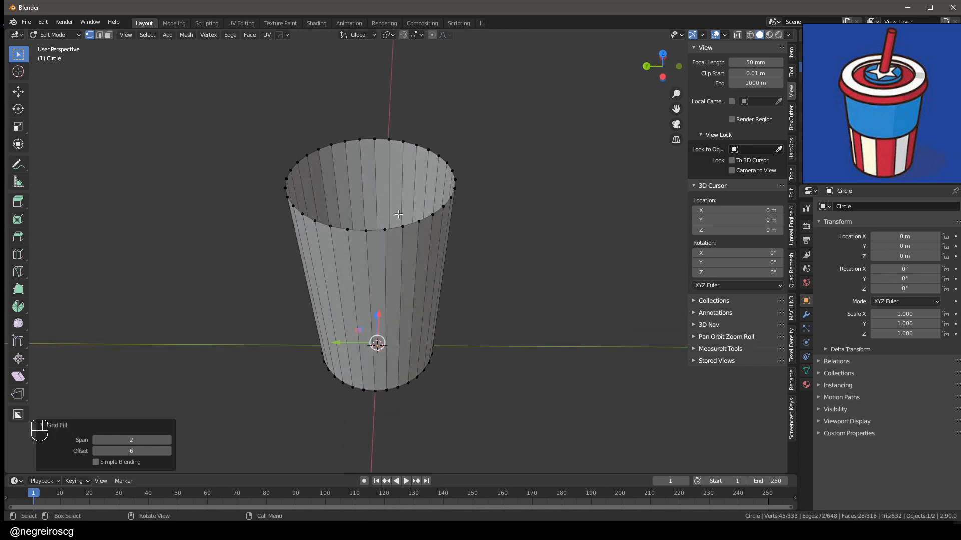
{"action": "middle_click_drag", "start_coordinate": [387, 283], "coordinate": [398, 250]}
{"action": "key", "text": "ctrl+r"}
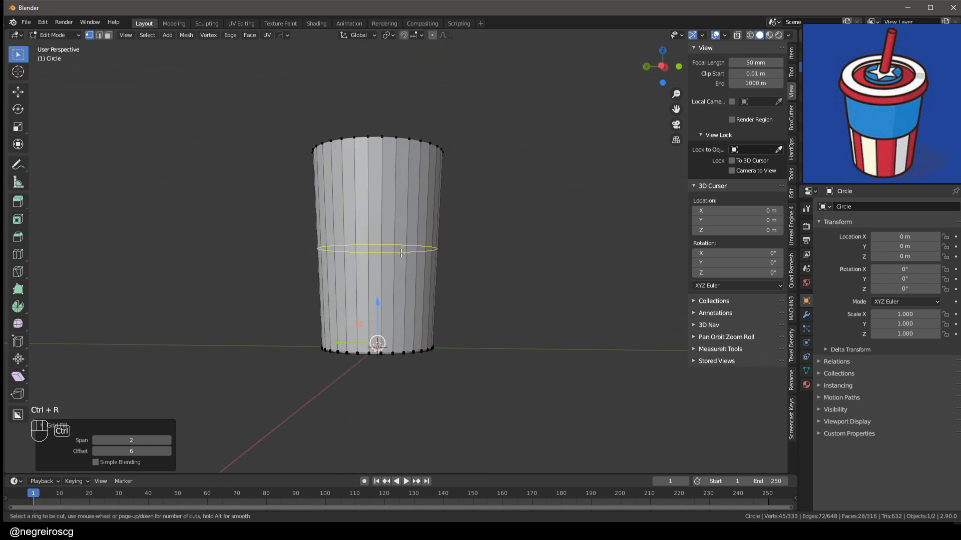
{"action": "scroll", "coordinate": [403, 248], "scroll_direction": "up", "scroll_amount": 4}
{"action": "scroll", "coordinate": [402, 249], "scroll_direction": "up", "scroll_amount": 3}
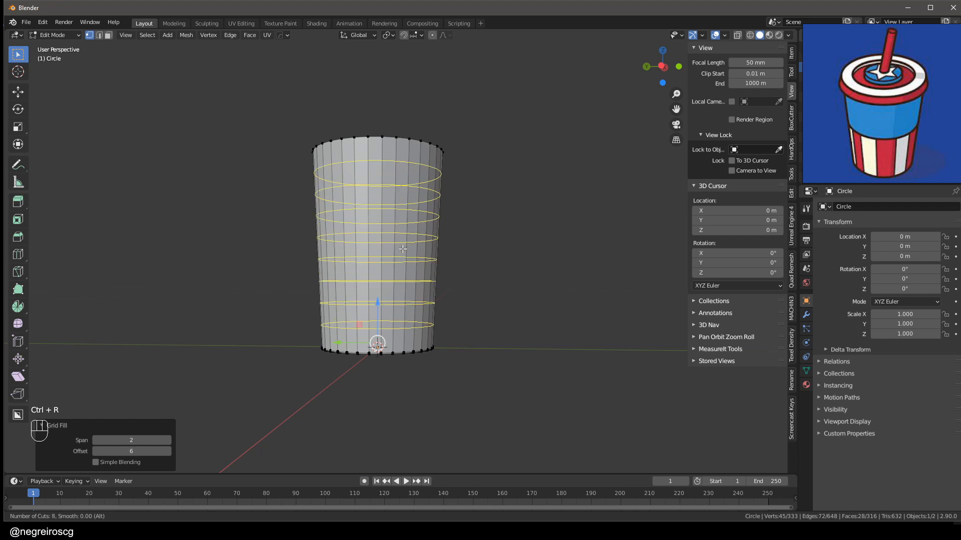
{"action": "left_click", "coordinate": [403, 249]}
{"action": "right_click", "coordinate": [403, 248]}
{"action": "middle_click_drag", "start_coordinate": [403, 249], "coordinate": [386, 313]}
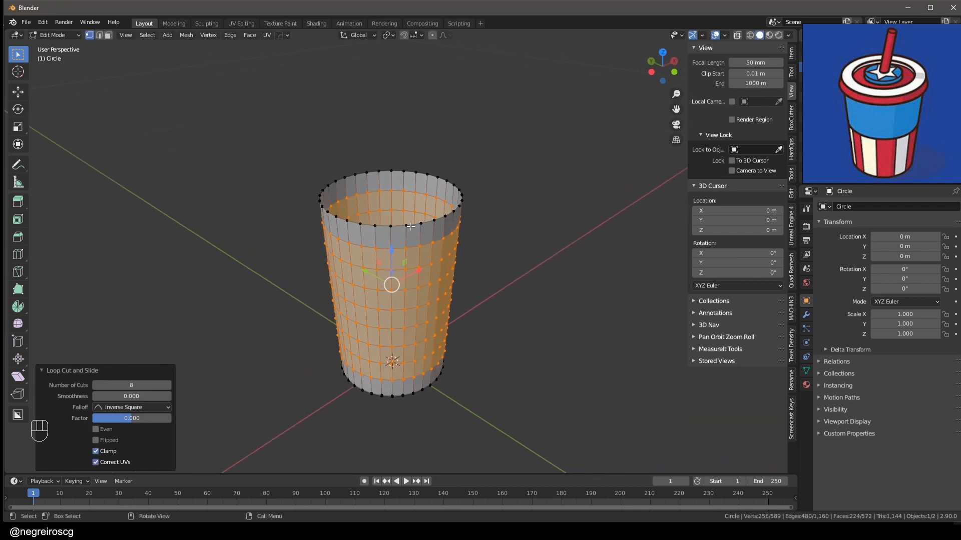
- Clear the selection and examine the cup's bottom grid and side-wall loops from below and above
{"action": "middle_click_drag", "start_coordinate": [482, 344], "coordinate": [500, 292]}
{"action": "left_click", "coordinate": [499, 292]}
{"action": "middle_click_drag", "start_coordinate": [428, 395], "coordinate": [413, 285]}
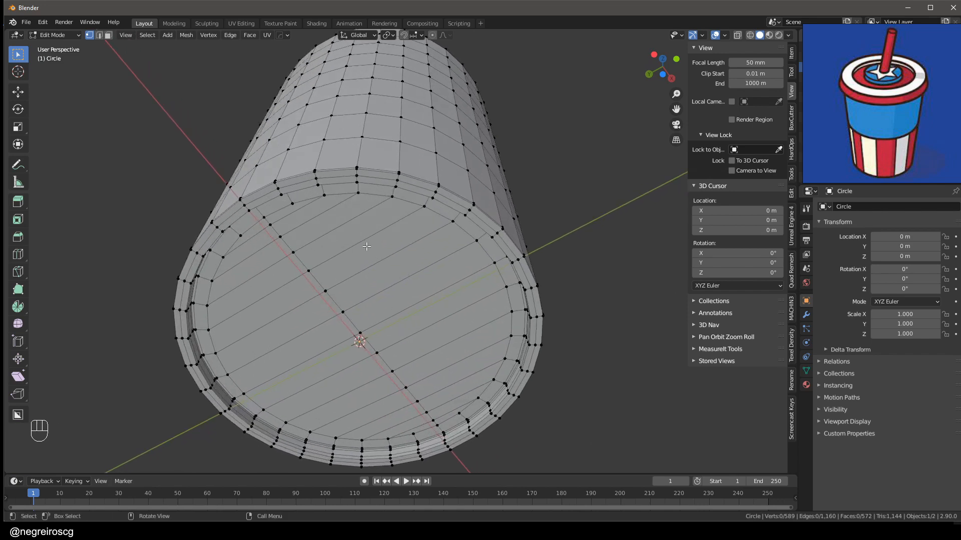
{"action": "middle_click_drag", "start_coordinate": [345, 279], "coordinate": [383, 340]}
{"action": "middle_click_drag", "start_coordinate": [400, 277], "coordinate": [437, 342]}
{"action": "middle_click_drag", "start_coordinate": [448, 285], "coordinate": [436, 345]}
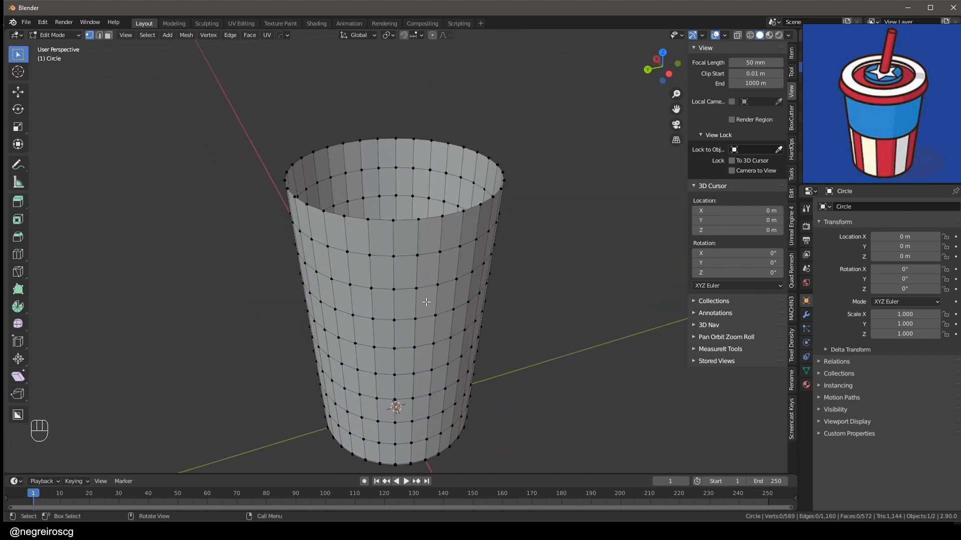
{"action": "mouse_move", "coordinate": [441, 269]}
{"action": "middle_mouse_down"}
{"action": "mouse_move", "coordinate": [421, 289]}
{"action": "mouse_move", "coordinate": [432, 254]}
{"action": "middle_mouse_up"}
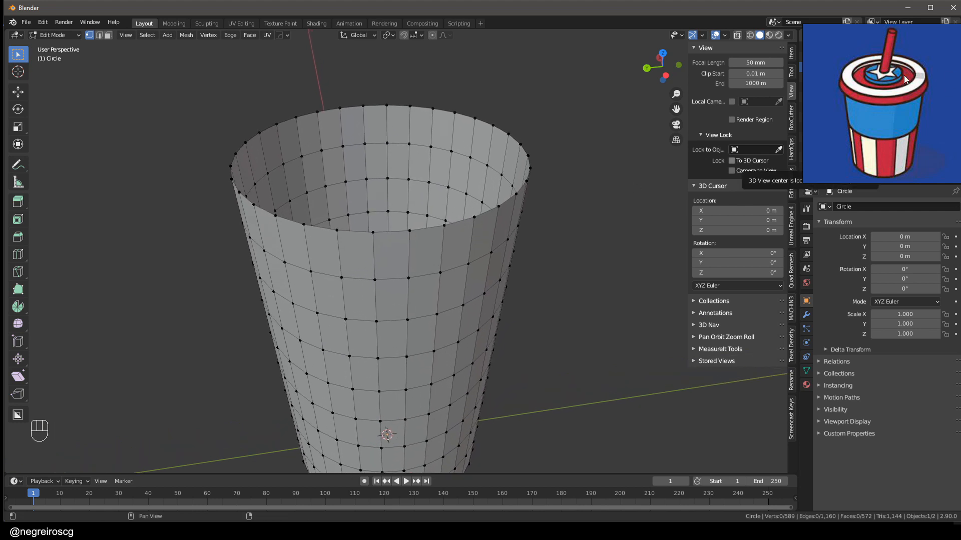
- Select the cup's top rim edge loop and duplicate it in place
{"action": "middle_click_drag", "start_coordinate": [458, 230], "coordinate": [456, 229]}
{"action": "left_click", "coordinate": [457, 222]}
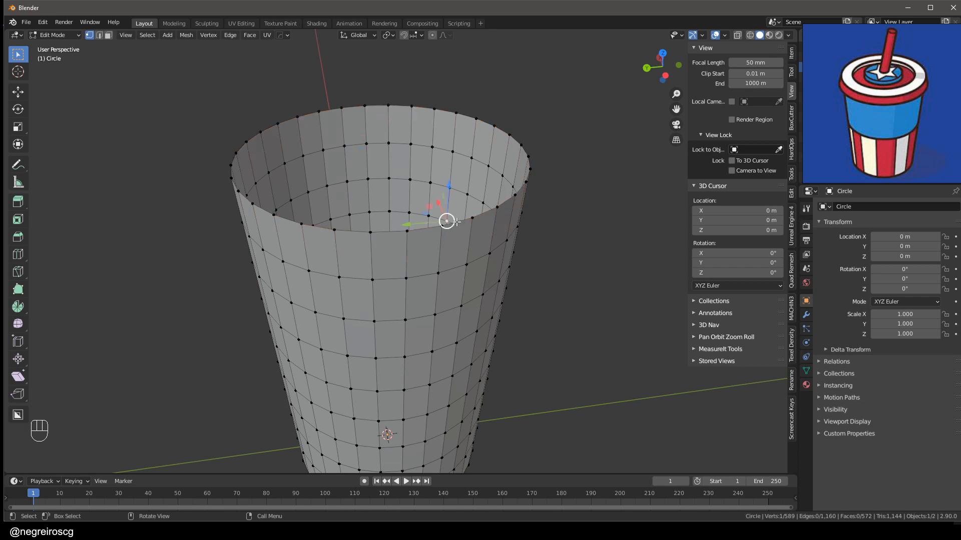
{"action": "left_click", "coordinate": [490, 213], "text": "alt"}
{"action": "middle_click_drag", "start_coordinate": [490, 214], "coordinate": [446, 200]}
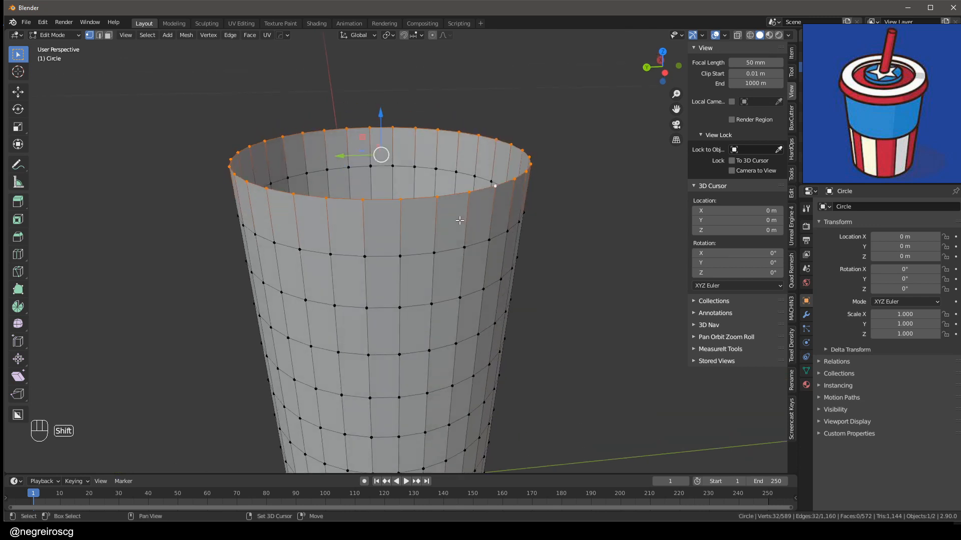
{"action": "key", "text": "shift+d"}
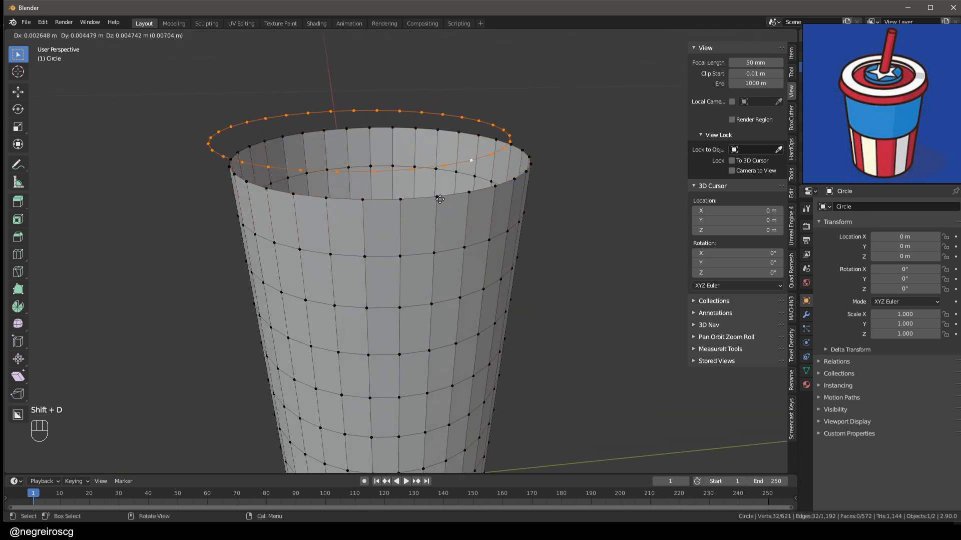
{"action": "right_click", "coordinate": [440, 200]}
{"action": "middle_click_drag", "start_coordinate": [440, 200], "coordinate": [396, 163]}
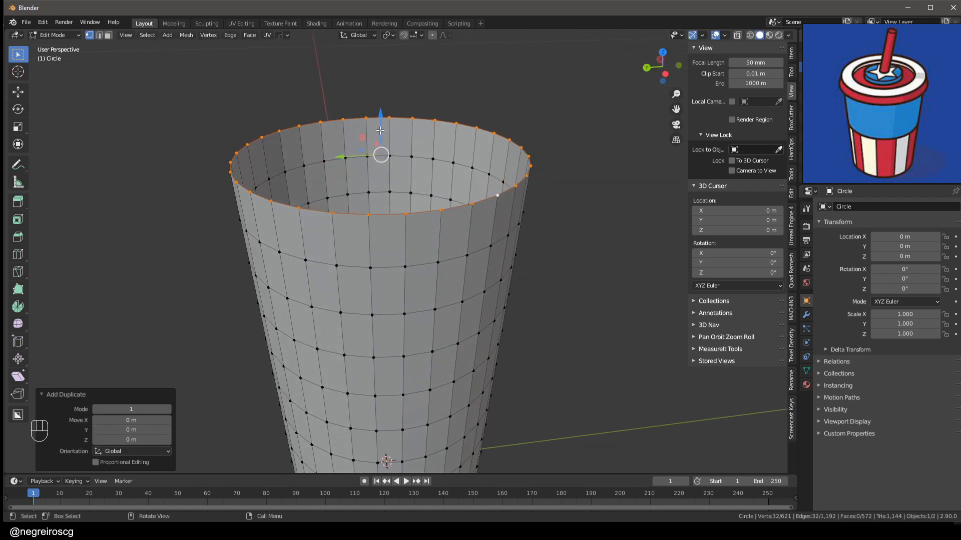
- Scale the duplicated rim loop outward to 1.102 and lower it along Z by about 0.002786 m
{"action": "left_click_drag", "start_coordinate": [381, 131], "coordinate": [380, 133]}
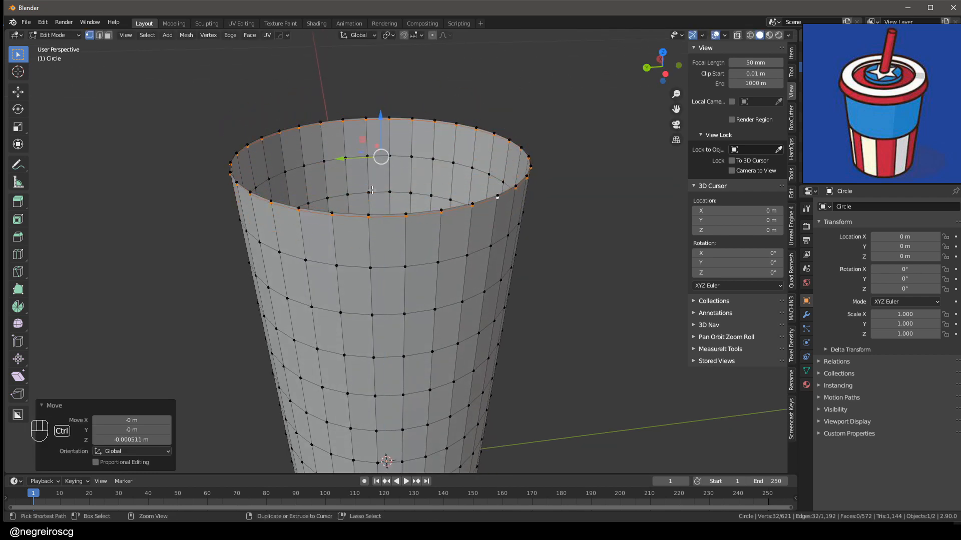
{"action": "key", "text": "ctrl+z"}
{"action": "scroll", "coordinate": [380, 205], "scroll_direction": "up", "scroll_amount": 2}
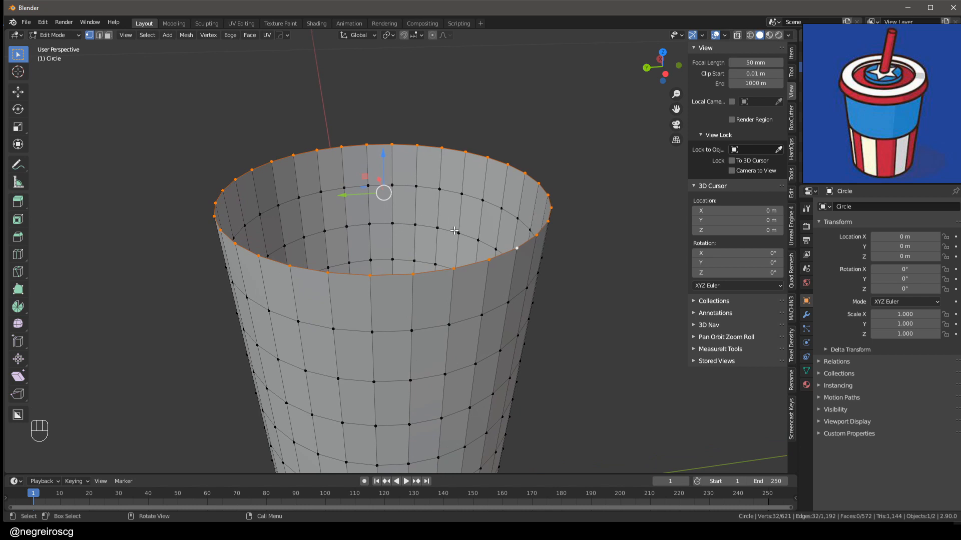
{"action": "key", "text": "s"}
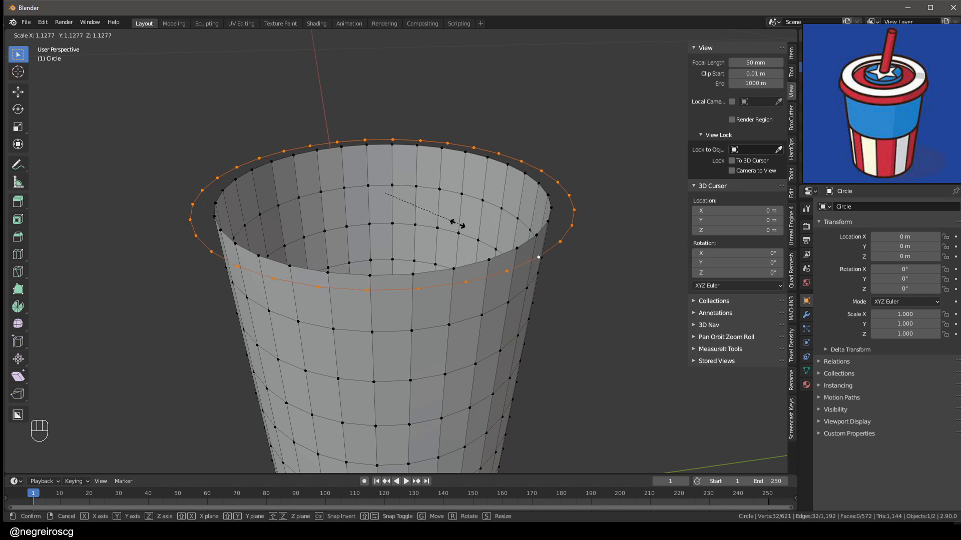
{"action": "left_click", "coordinate": [455, 223]}
{"action": "middle_click_drag", "start_coordinate": [455, 223], "coordinate": [407, 233]}
{"action": "key", "text": "g"}
{"action": "key", "text": "z"}
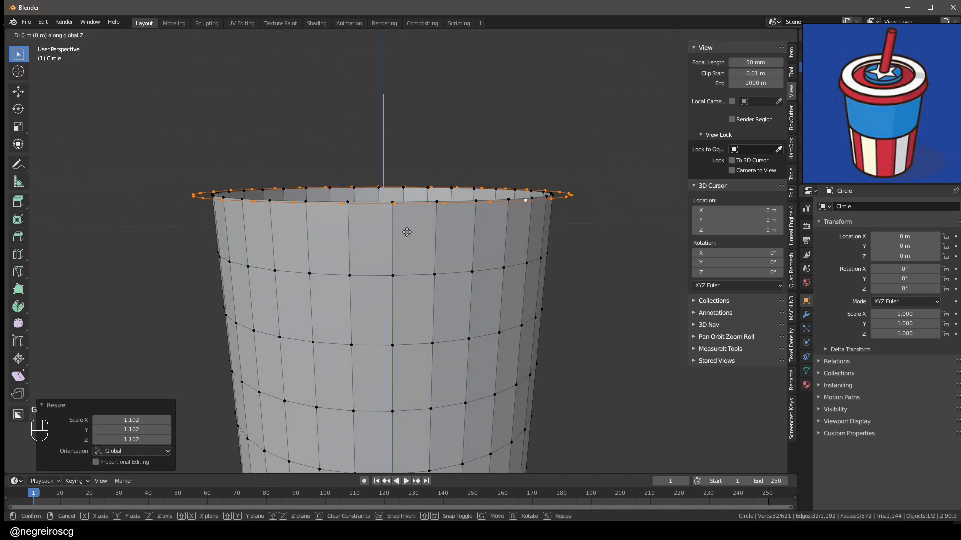
{"action": "left_click", "coordinate": [411, 245]}
- Extrude the enlarged loop upward by about 0.009458 m as the lid's side band and scale its upper edge slightly inward
{"action": "key", "text": "e"}
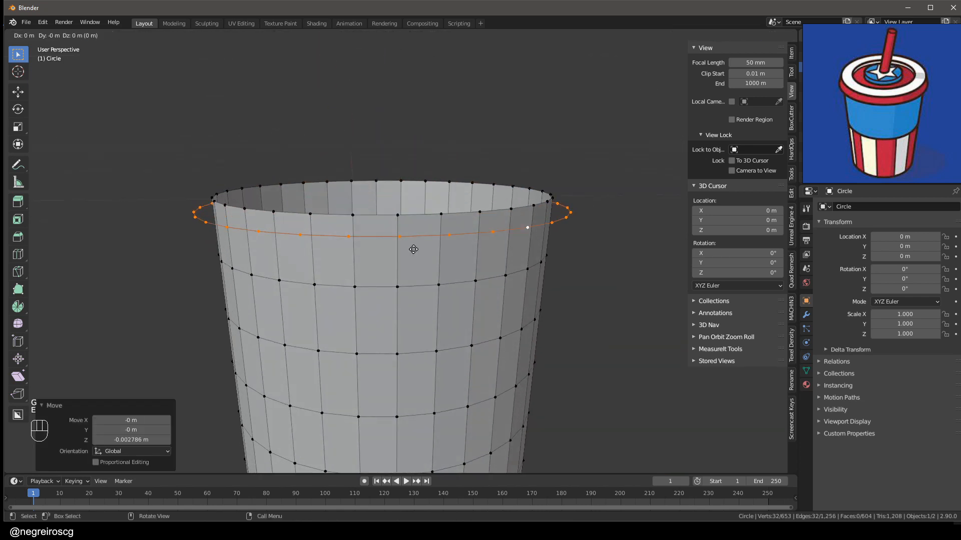
{"action": "left_click", "coordinate": [415, 207]}
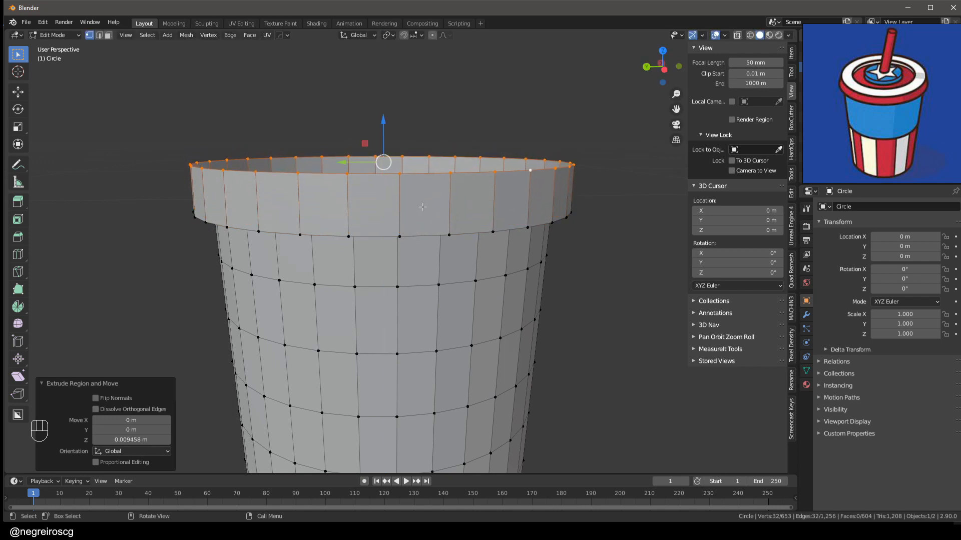
{"action": "middle_click_drag", "start_coordinate": [416, 207], "coordinate": [549, 211]}
{"action": "key", "text": "s"}
{"action": "left_click", "coordinate": [582, 185]}
- Add one centred horizontal loop cut around the lid band and scale it inward to 0.976
{"action": "key", "text": "ctrl+r"}
{"action": "left_click", "coordinate": [553, 204]}
{"action": "right_click", "coordinate": [552, 204]}
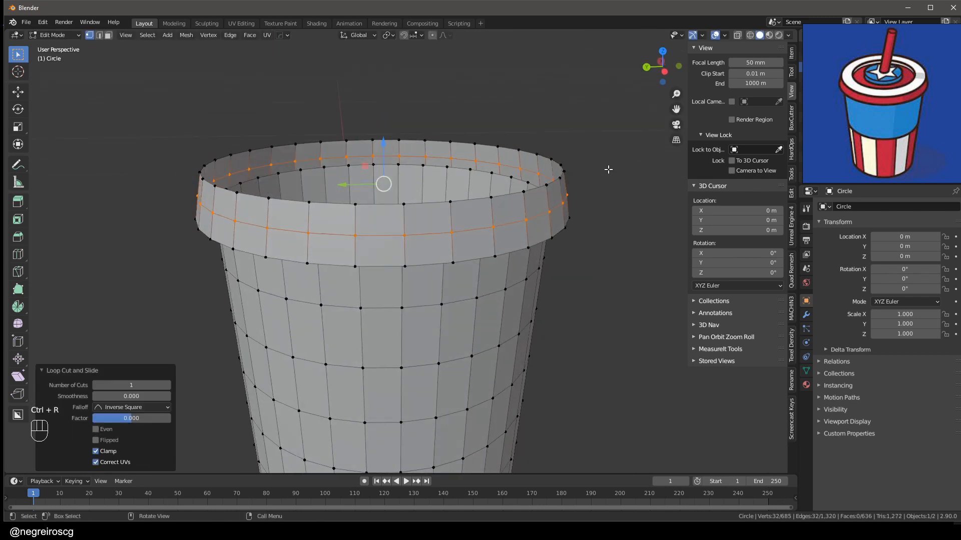
{"action": "key", "text": "s"}
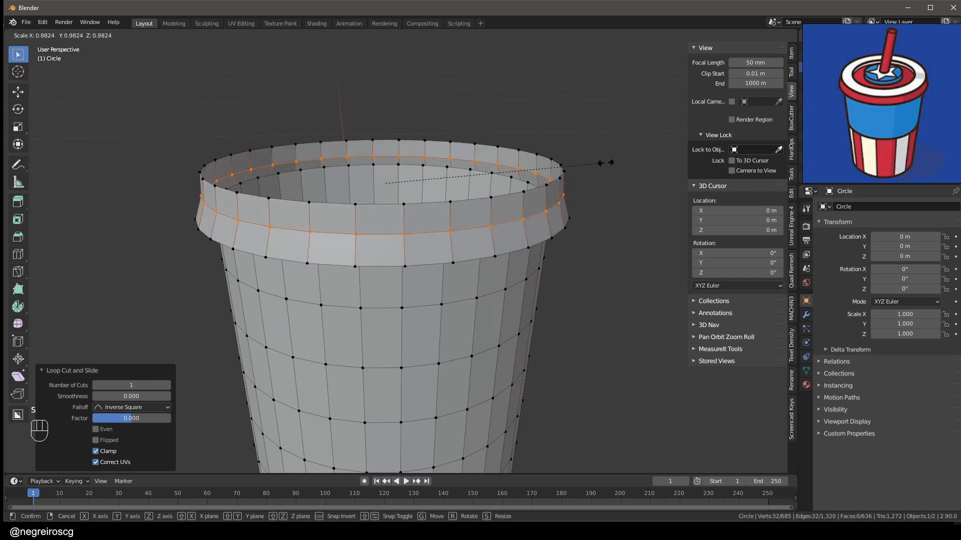
{"action": "left_click", "coordinate": [605, 162]}
{"action": "middle_click_drag", "start_coordinate": [603, 152], "coordinate": [612, 181]}
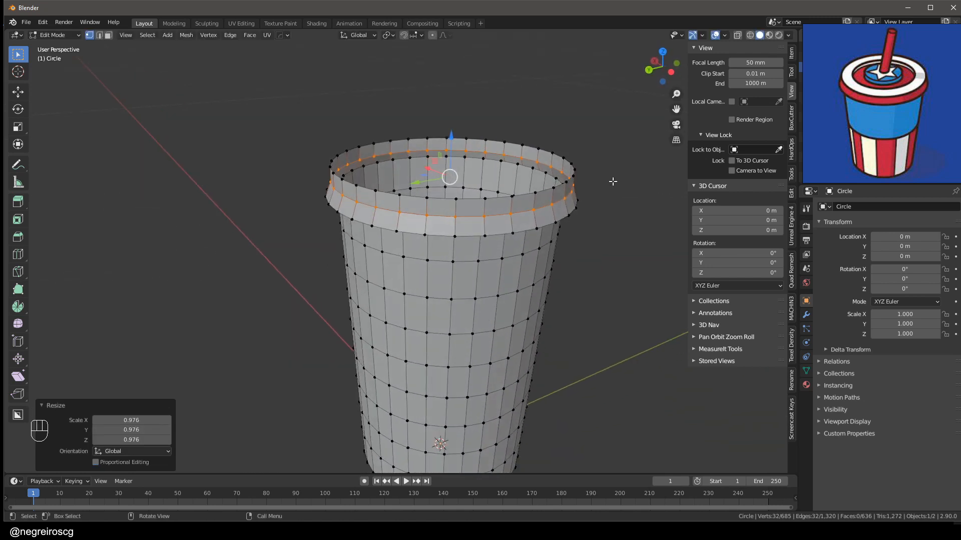
- Fill the lid band's top edge loop with a face and inset that face by about 0.006885 m
{"action": "scroll", "coordinate": [575, 178], "scroll_direction": "up", "scroll_amount": 2}
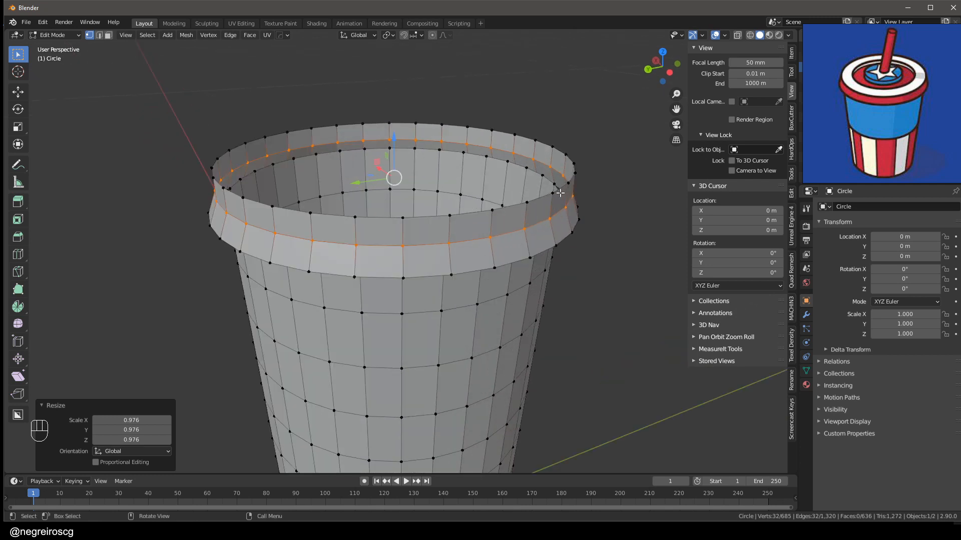
{"action": "left_click", "coordinate": [560, 187], "text": "alt"}
{"action": "middle_click_drag", "start_coordinate": [574, 180], "coordinate": [515, 204]}
{"action": "key", "text": "f"}
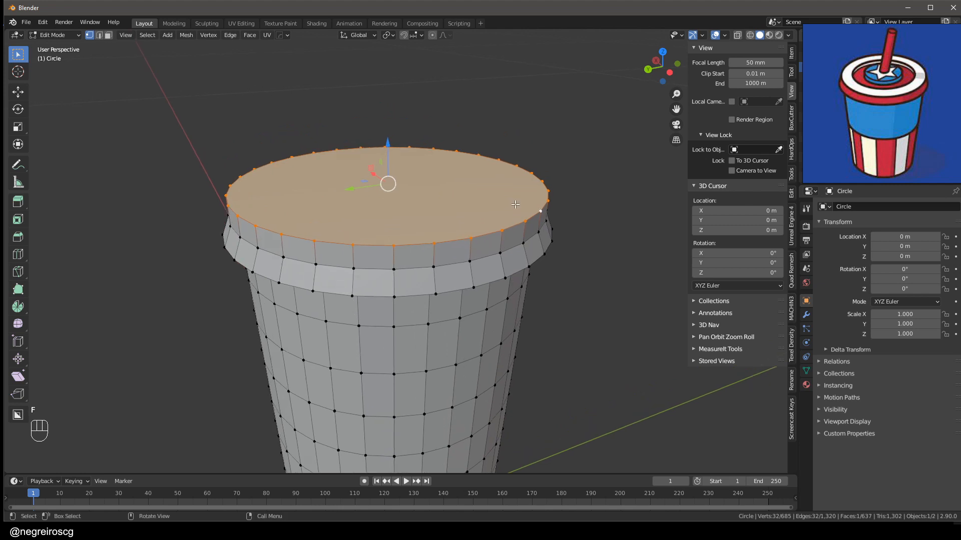
{"action": "key", "text": "i"}
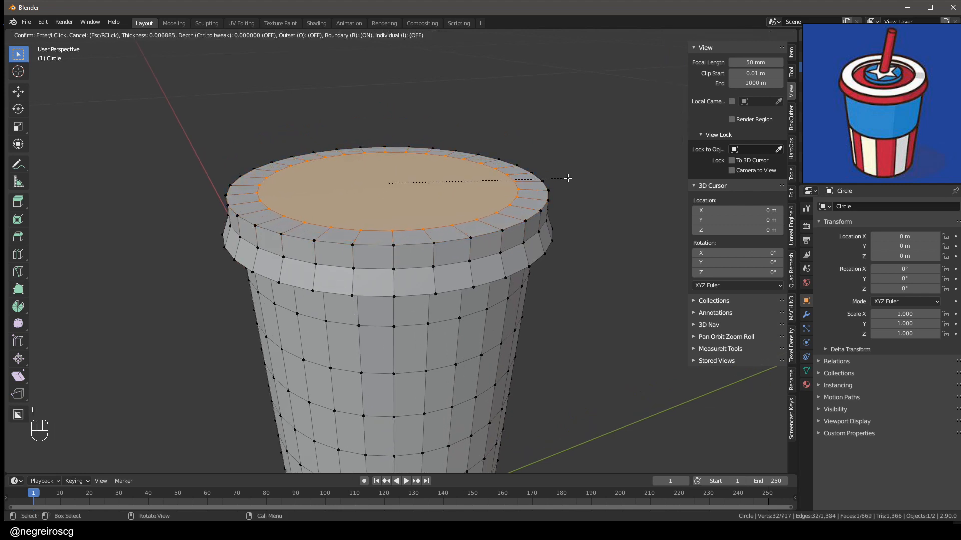
{"action": "left_click", "coordinate": [568, 178]}
{"action": "middle_click_drag", "start_coordinate": [568, 178], "coordinate": [535, 146]}
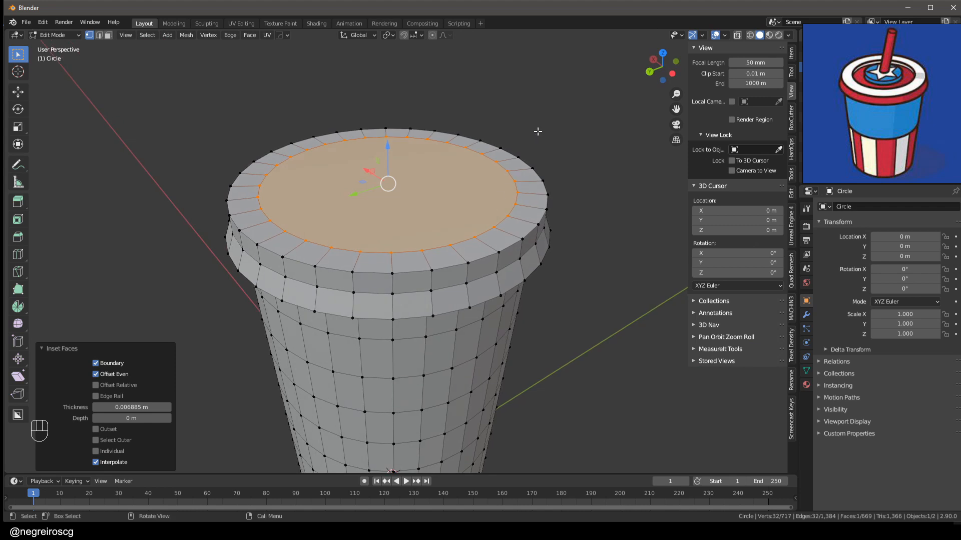
- Extrude the lid's inset top face downward by about 0.003993 m
{"action": "key", "text": "e"}
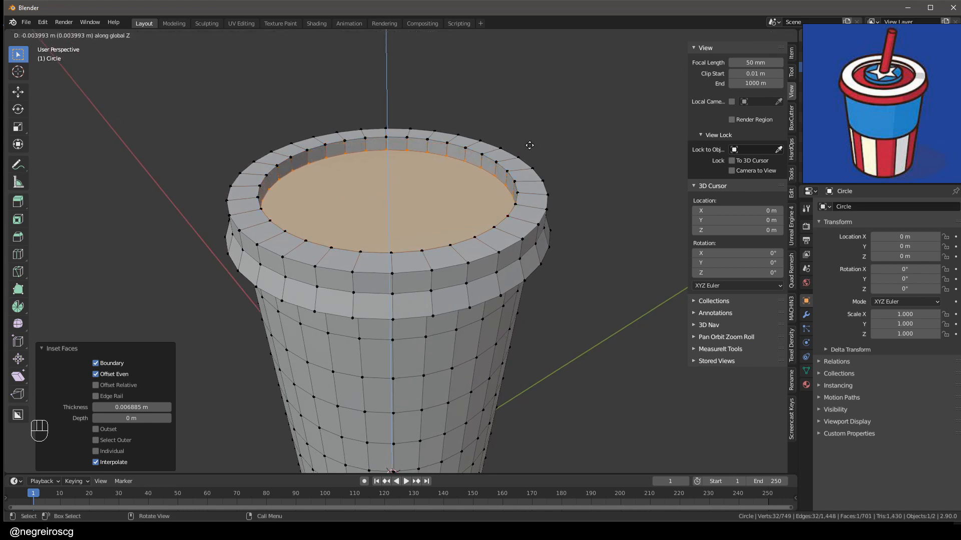
{"action": "left_click", "coordinate": [529, 145]}
{"action": "middle_click_drag", "start_coordinate": [529, 146], "coordinate": [560, 175]}
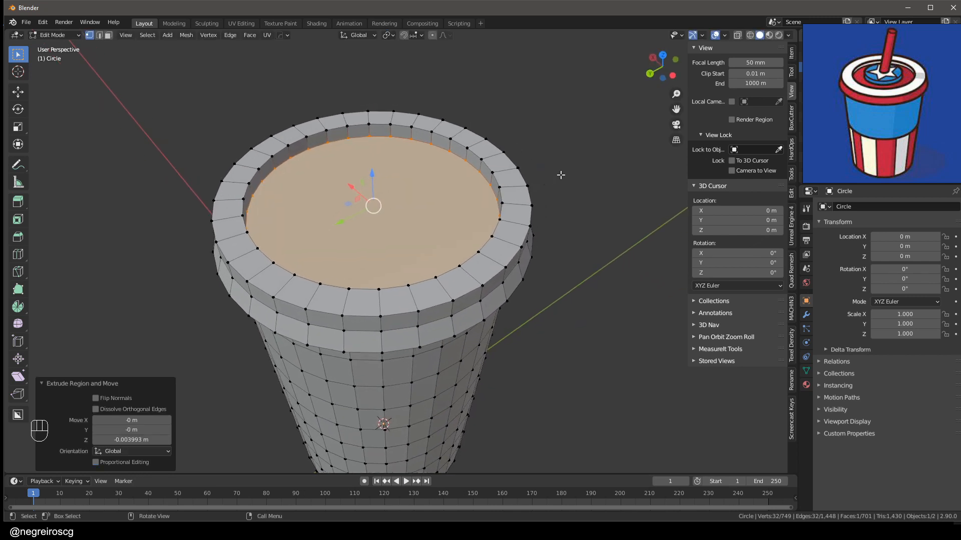
- Inset the recessed lid face by about 0.01687 m and extrude the resulting disc upward by about 0.002224 m
{"action": "key", "text": "i"}
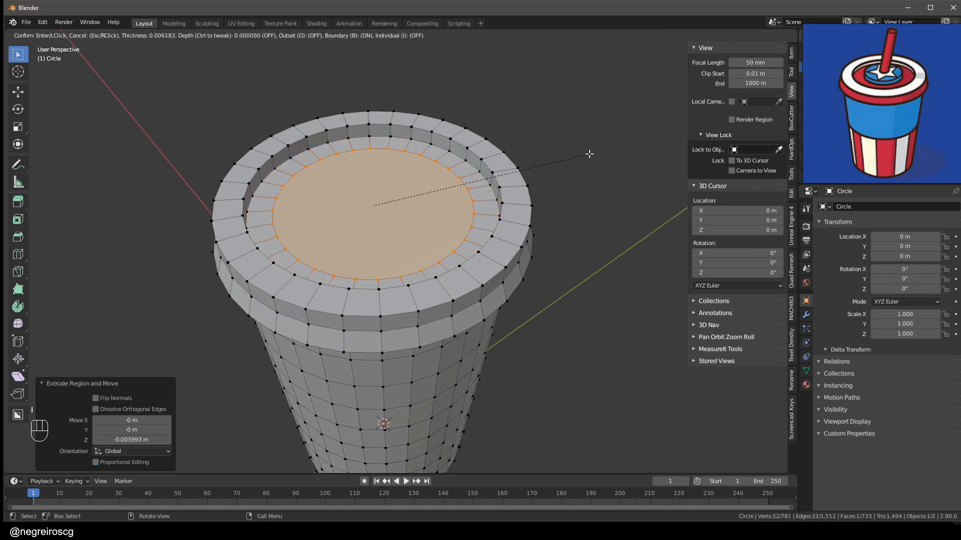
{"action": "left_click", "coordinate": [549, 165]}
{"action": "key", "text": "e"}
{"action": "key", "text": "z"}
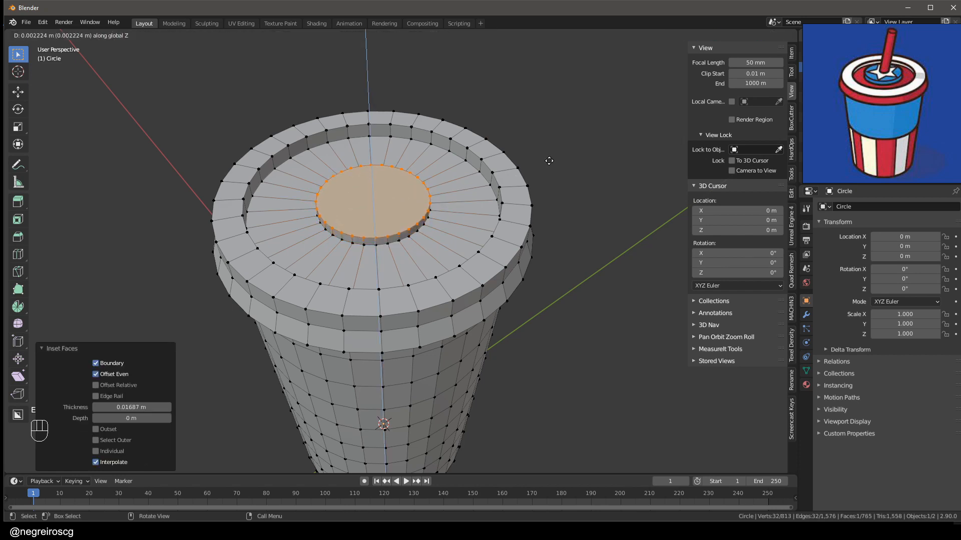
{"action": "left_click", "coordinate": [549, 160]}
{"action": "middle_click_drag", "start_coordinate": [549, 157], "coordinate": [522, 171]}
{"action": "middle_click_drag", "start_coordinate": [435, 213], "coordinate": [474, 214], "text": "shift"}
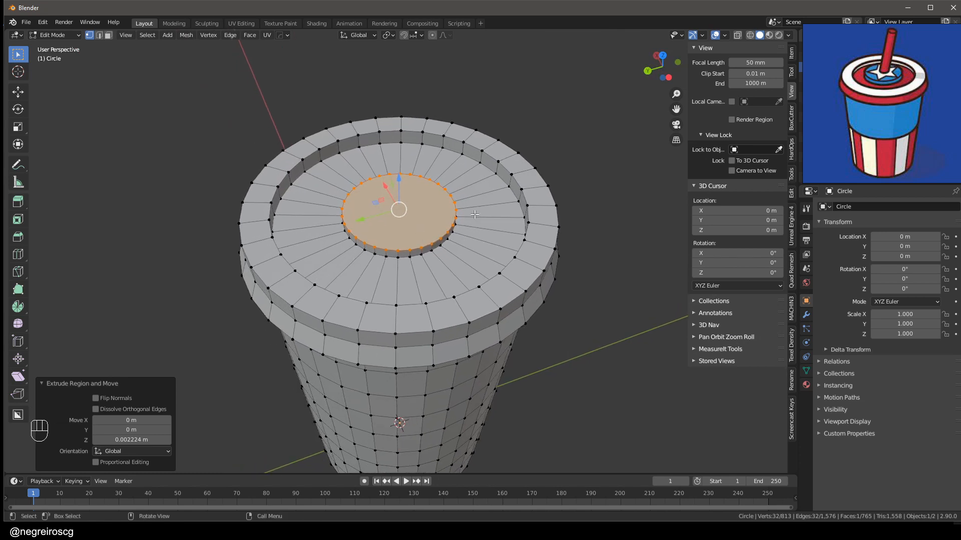
- Inset the top face of the lid's raised central disc by about 0.009741 m
{"action": "key", "text": "i"}
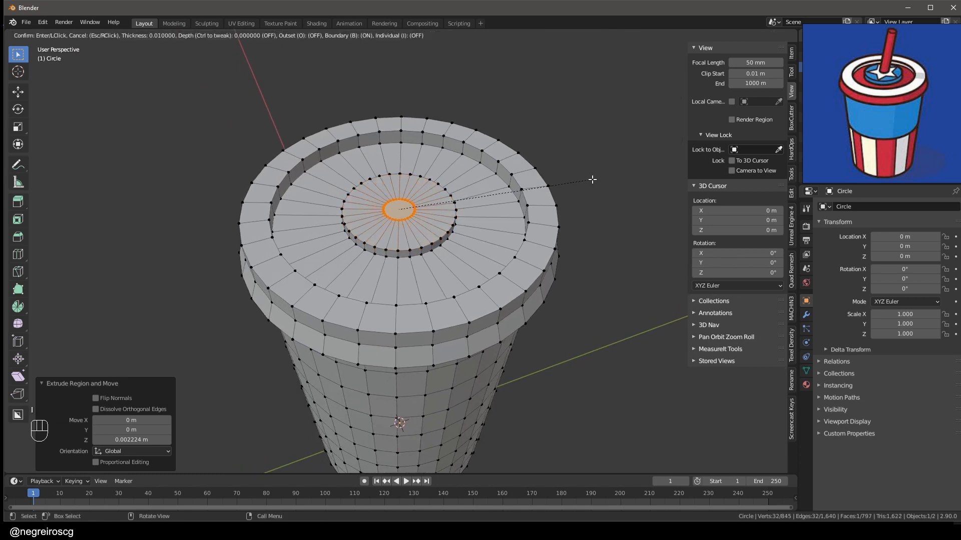
{"action": "left_click", "coordinate": [592, 179]}
{"action": "scroll", "coordinate": [415, 222], "scroll_direction": "up", "scroll_amount": 3}
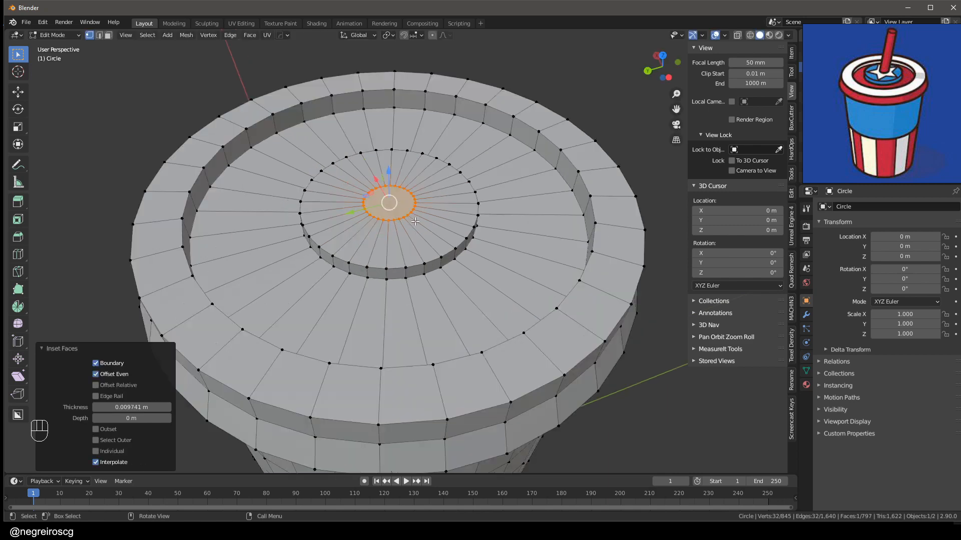
- Extrude the small central face down into the lid along Z and delete it to open the straw hole
{"action": "middle_click_drag", "start_coordinate": [402, 213], "coordinate": [439, 256]}
{"action": "scroll", "coordinate": [395, 207], "scroll_direction": "up", "scroll_amount": 4}
{"action": "key", "text": "e"}
{"action": "key", "text": "z"}
{"action": "left_click", "coordinate": [390, 221]}
{"action": "key", "text": "x"}
{"action": "left_click", "coordinate": [423, 205]}
- Examine the lid and cup mesh from several distances and angles
{"action": "scroll", "coordinate": [395, 225], "scroll_direction": "down", "scroll_amount": 10}
{"action": "scroll", "coordinate": [383, 196], "scroll_direction": "up", "scroll_amount": 3}
{"action": "key", "text": "shift+f"}
{"action": "key", "text": "shift+f"}
{"action": "key", "text": "shift+f"}
{"action": "key", "text": "shift+f"}
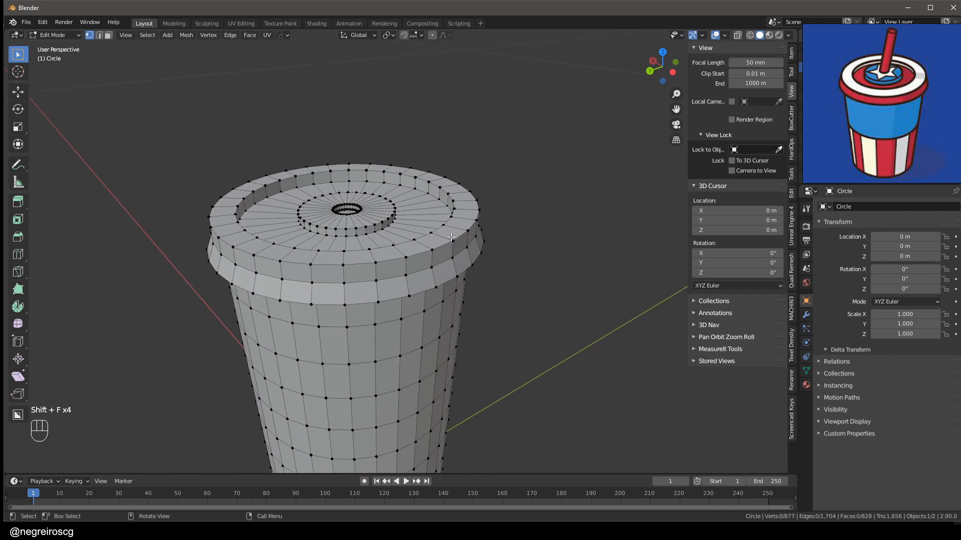
{"action": "middle_click_drag", "start_coordinate": [448, 240], "coordinate": [447, 261]}
{"action": "middle_click_drag", "start_coordinate": [447, 261], "coordinate": [434, 278], "text": "shift"}
{"action": "scroll", "coordinate": [447, 291], "scroll_direction": "up", "scroll_amount": 1}
{"action": "middle_click_drag", "start_coordinate": [435, 278], "coordinate": [472, 234], "text": "shift"}
{"action": "middle_click_drag", "start_coordinate": [472, 234], "coordinate": [446, 267], "text": "ctrl"}
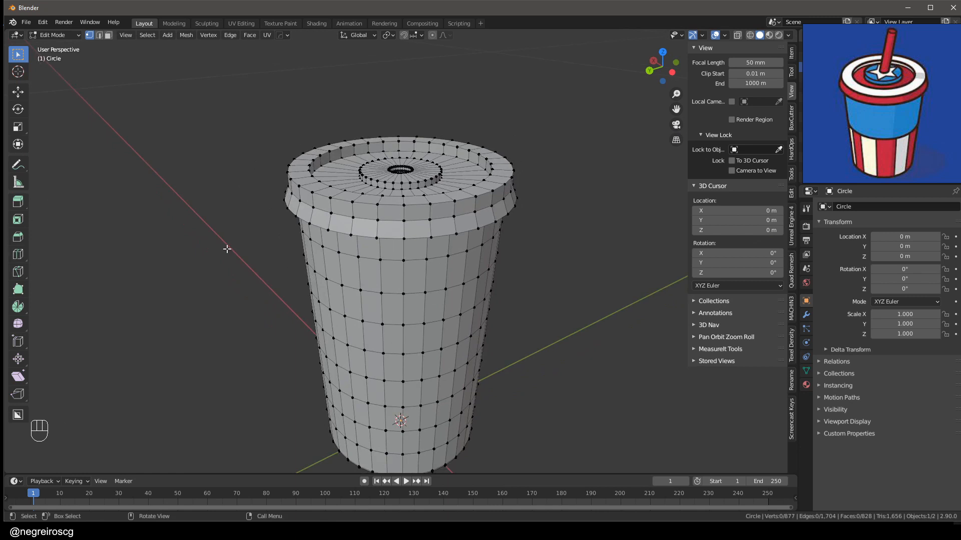
{"action": "middle_click_drag", "start_coordinate": [348, 323], "coordinate": [359, 300]}
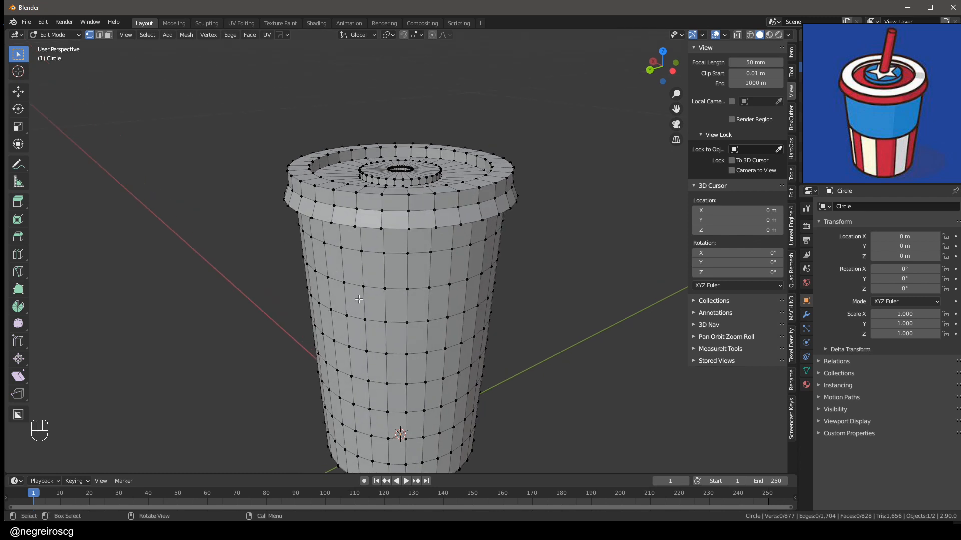
- Apply the cup's rotation and scale in Object Mode and display its transform and dimension values
{"action": "key", "text": "ctrl+Tab"}
{"action": "middle_click_drag", "start_coordinate": [391, 192], "coordinate": [382, 280]}
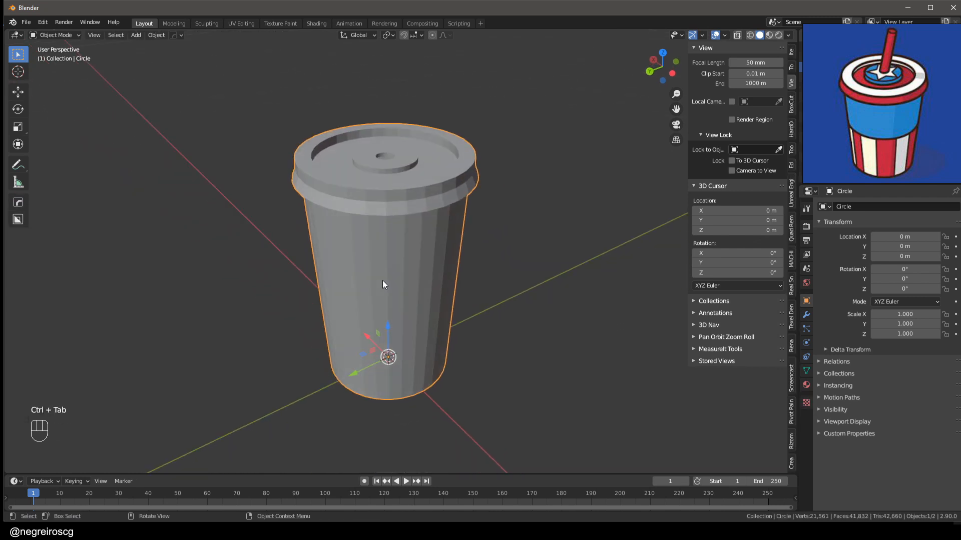
{"action": "key", "text": "ctrl+a"}
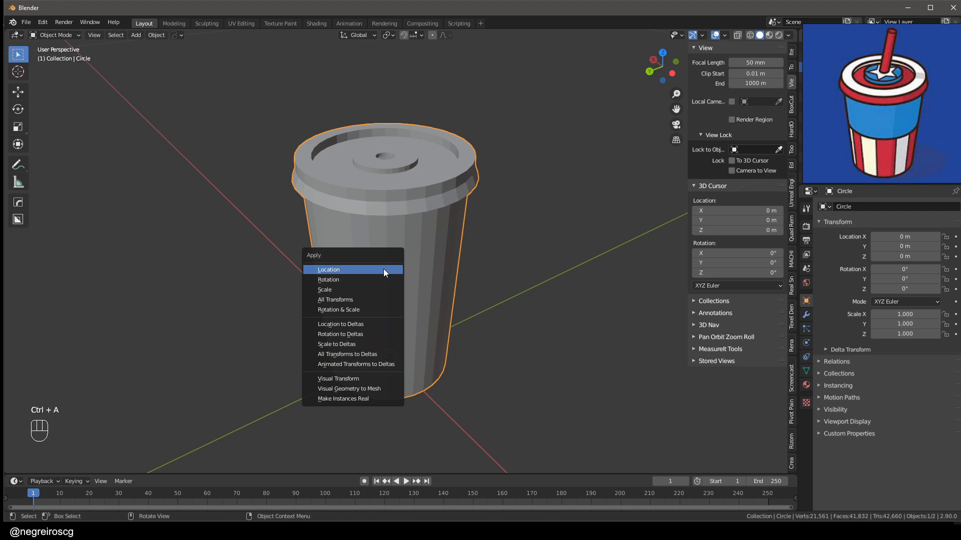
{"action": "left_click", "coordinate": [342, 309]}
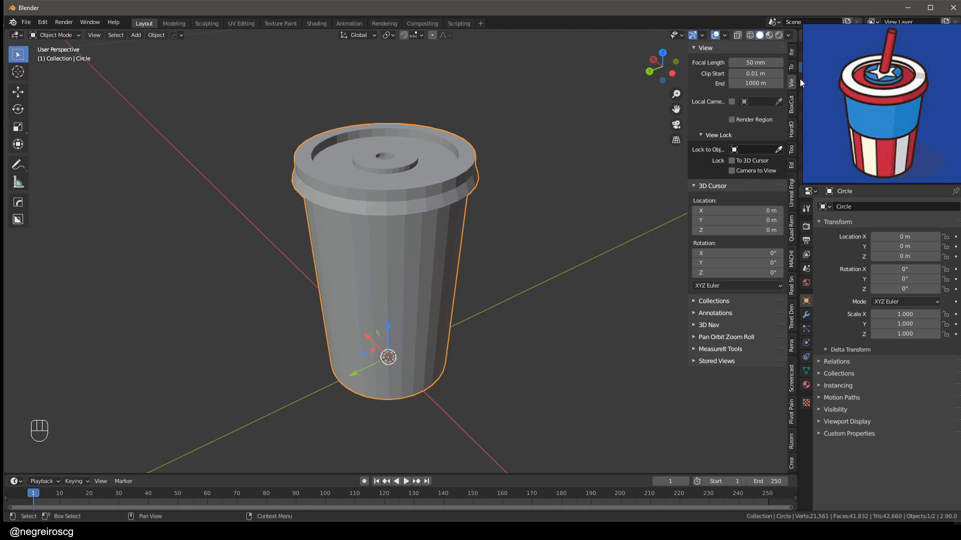
{"action": "left_click", "coordinate": [791, 52]}
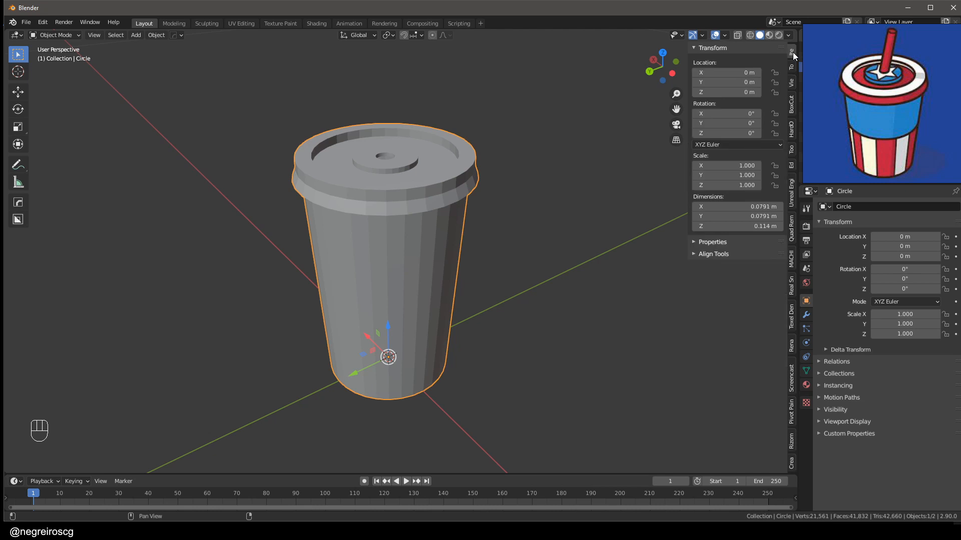
{"action": "middle_click_drag", "start_coordinate": [462, 270], "coordinate": [386, 282]}
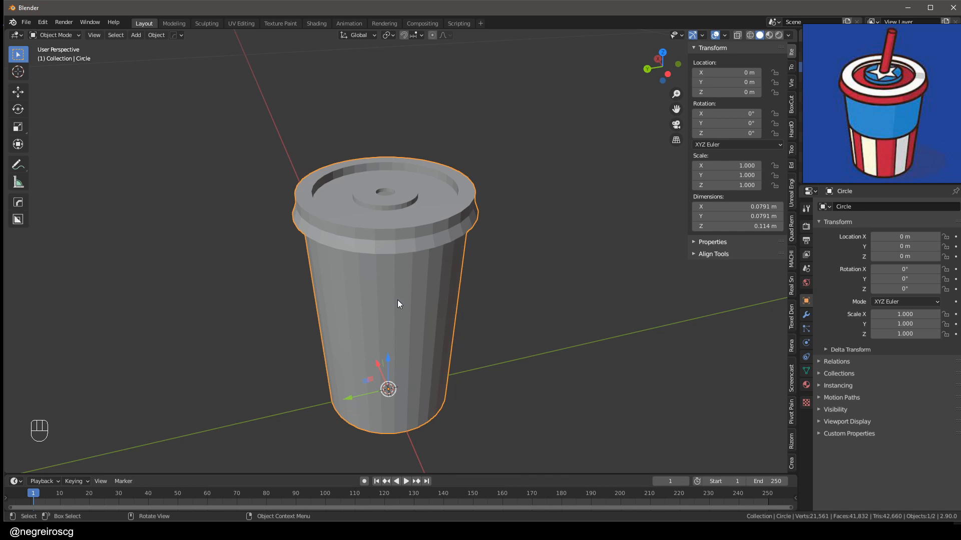
- Apply the cup's rotation and scale again in Object Mode
{"action": "middle_click_drag", "start_coordinate": [388, 279], "coordinate": [395, 276]}
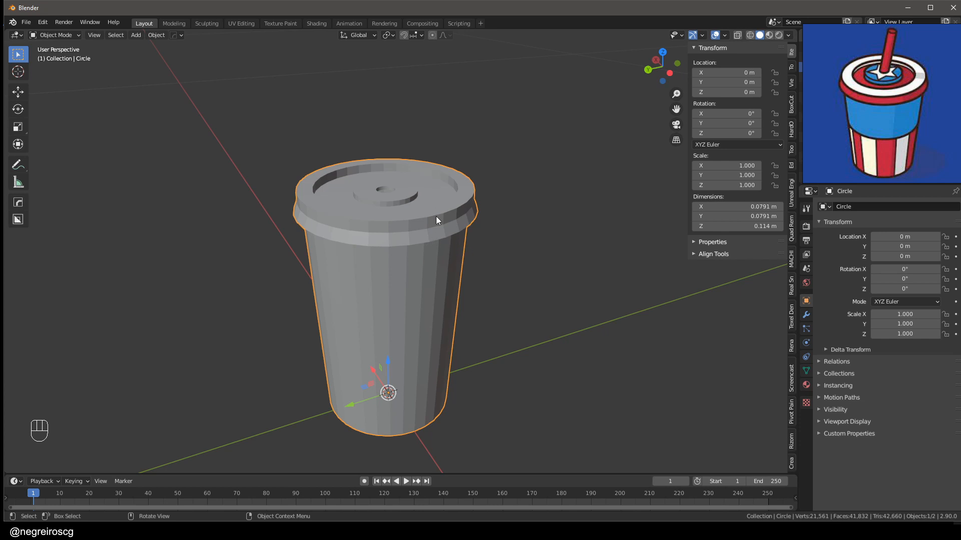
{"action": "key", "text": "ctrl+a"}
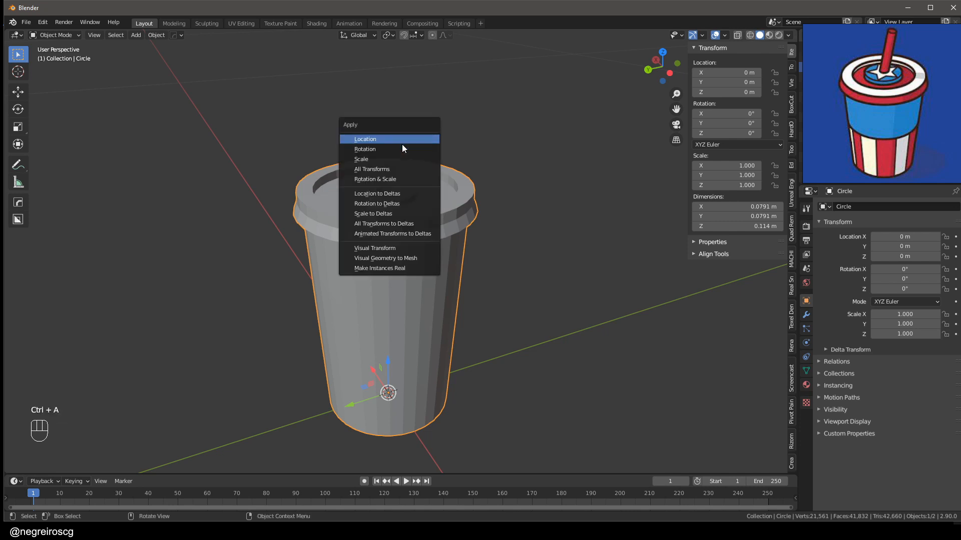
{"action": "left_click", "coordinate": [392, 179]}
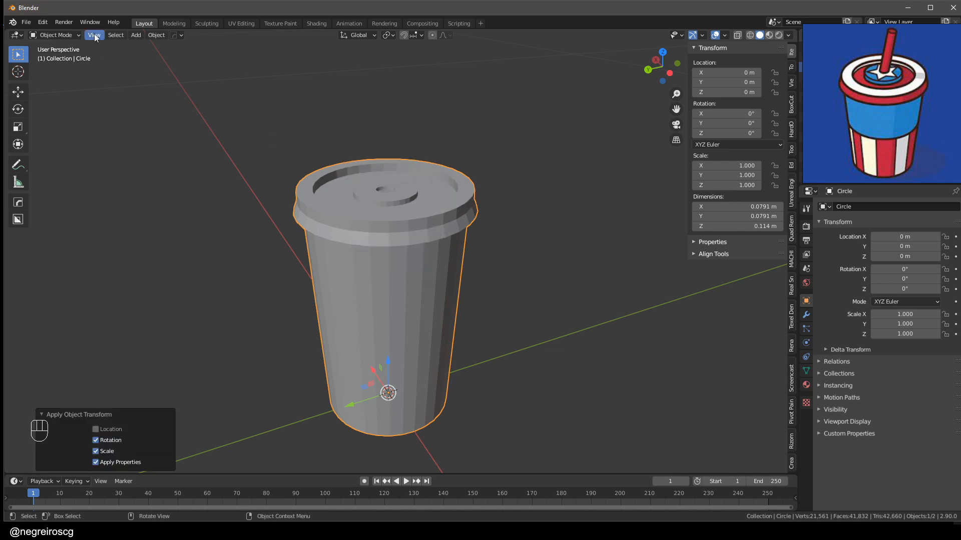
{"action": "left_click", "coordinate": [153, 36]}
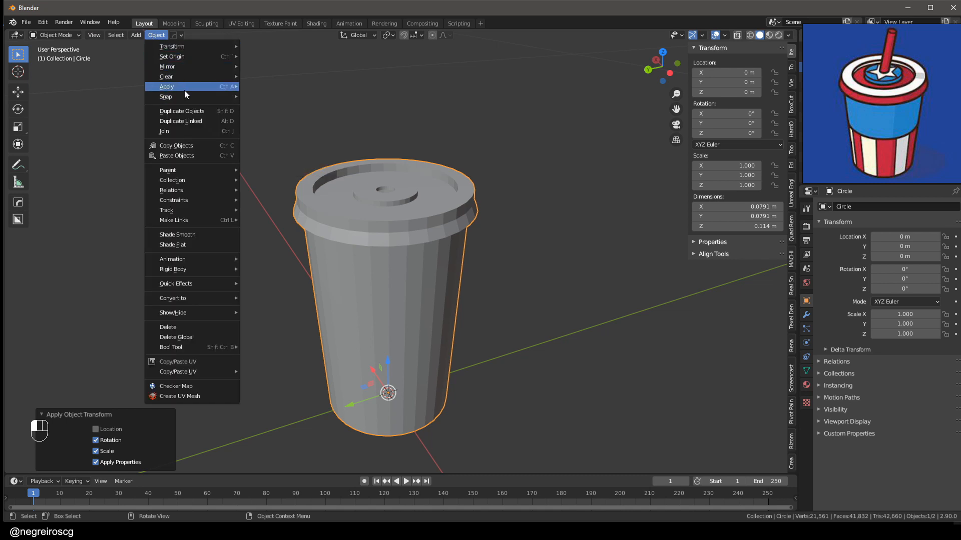
{"action": "mouse_move", "coordinate": [184, 90]}
{"action": "left_click", "coordinate": [293, 126]}
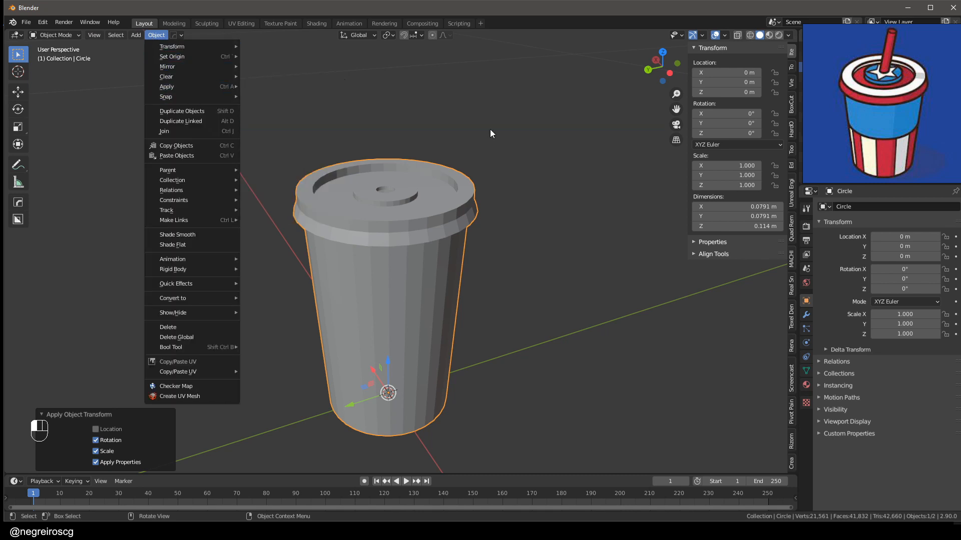
- Bevel the lid rim's outer and inner top edge loops with width 0.000816 m, 2 segments and shape 1.000
{"action": "key", "text": "ctrl+Tab"}
{"action": "middle_click_drag", "start_coordinate": [418, 205], "coordinate": [450, 225]}
{"action": "key", "text": "2"}
{"action": "scroll", "coordinate": [450, 225], "scroll_direction": "up", "scroll_amount": 4}
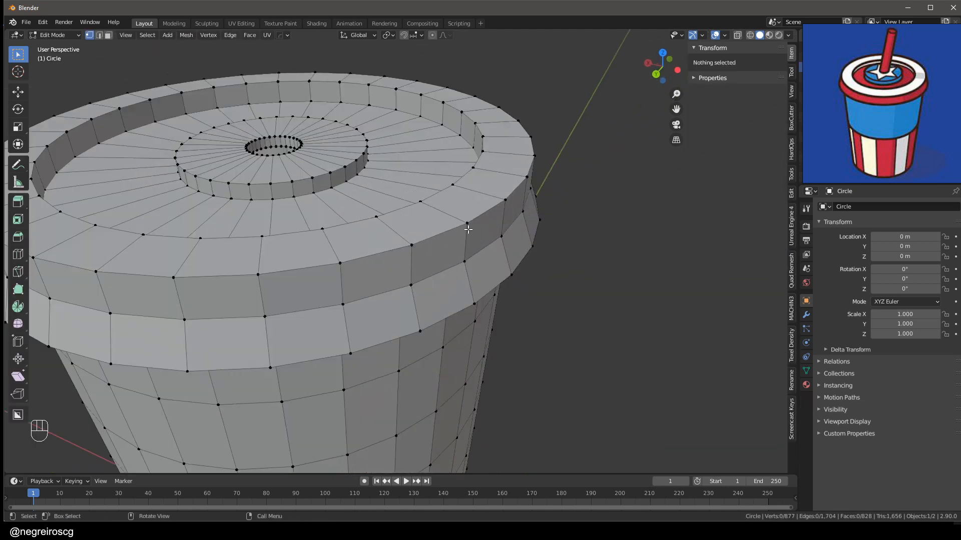
{"action": "left_click", "coordinate": [441, 237], "text": "alt"}
{"action": "left_click", "coordinate": [470, 121], "text": "alt+shift"}
{"action": "middle_click_drag", "start_coordinate": [471, 183], "coordinate": [459, 200]}
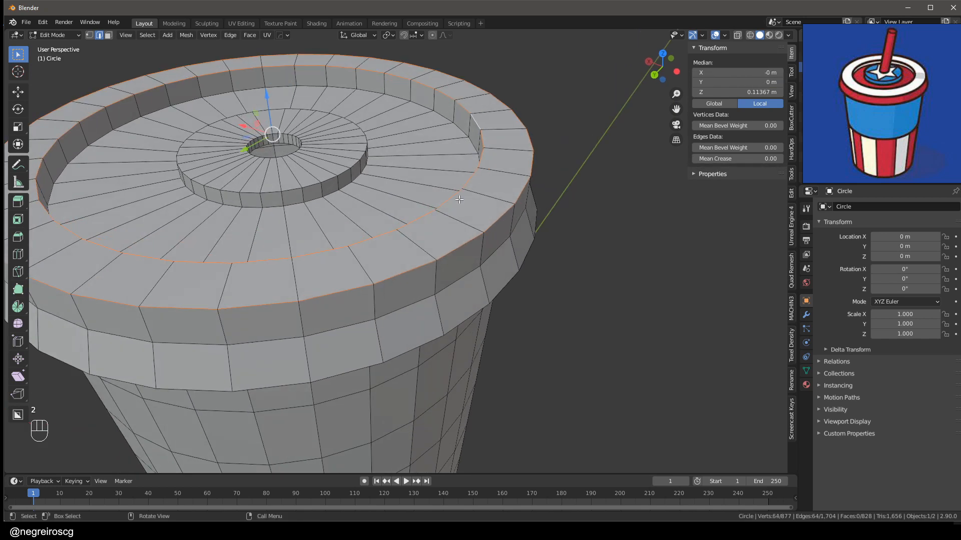
{"action": "middle_click_drag", "start_coordinate": [491, 233], "coordinate": [515, 225]}
{"action": "middle_click_drag", "start_coordinate": [515, 224], "coordinate": [541, 286], "text": "shift"}
{"action": "middle_click_drag", "start_coordinate": [541, 286], "coordinate": [547, 264], "text": "ctrl"}
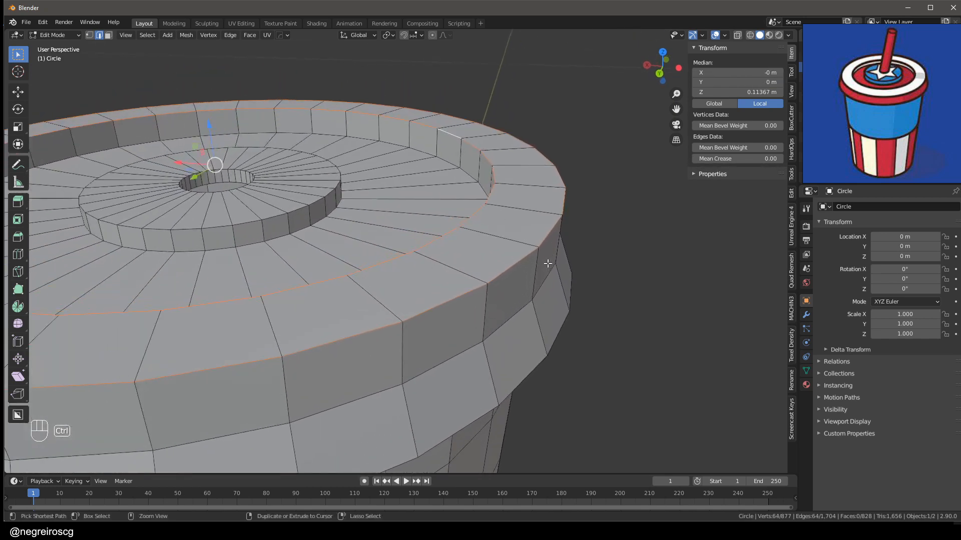
{"action": "key", "text": "ctrl+b"}
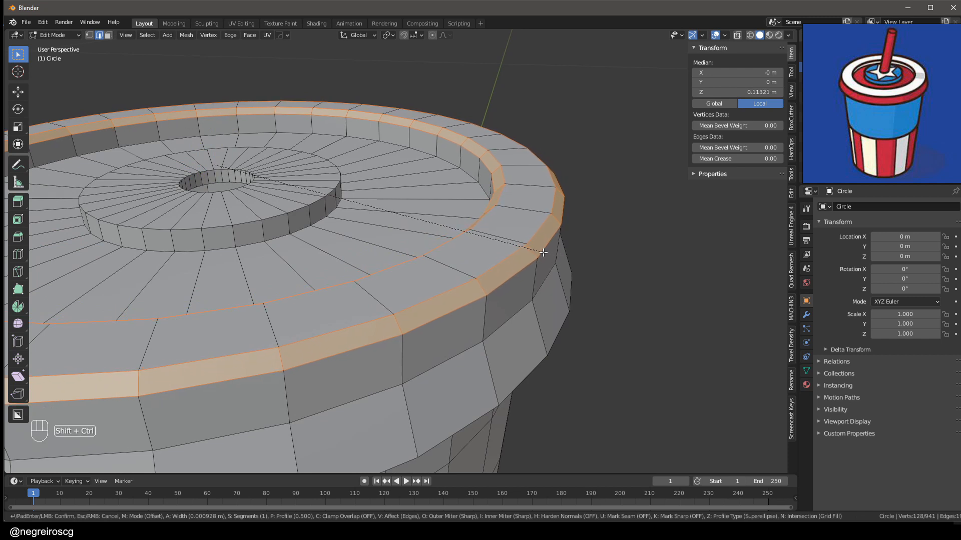
{"action": "scroll", "coordinate": [543, 253], "scroll_direction": "up", "scroll_amount": 1}
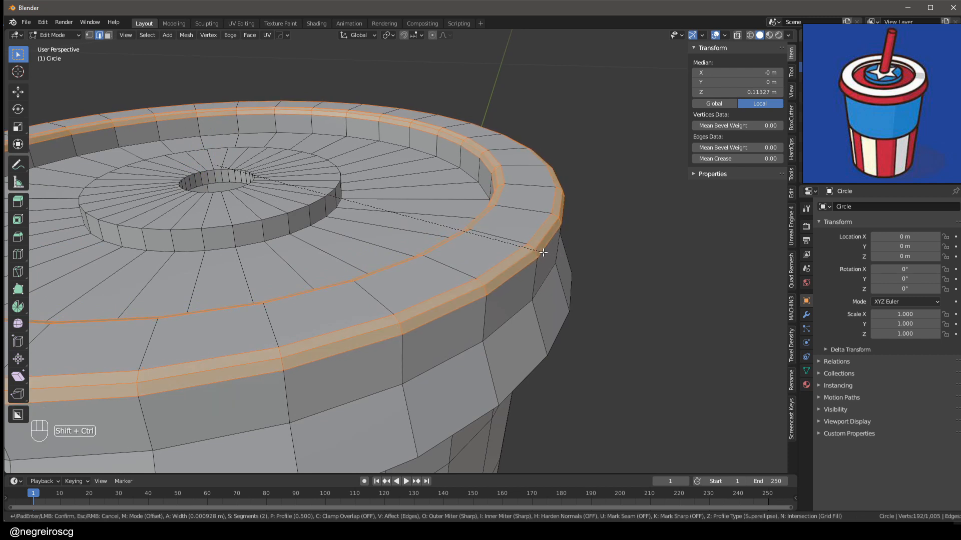
{"action": "scroll", "coordinate": [544, 252], "scroll_direction": "up", "scroll_amount": 4}
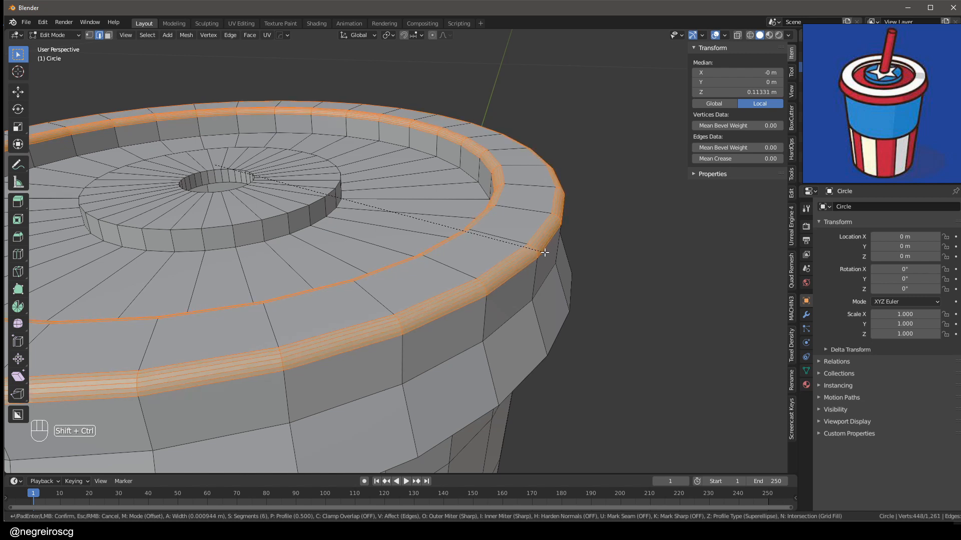
{"action": "scroll", "coordinate": [544, 253], "scroll_direction": "up", "scroll_amount": 3}
{"action": "scroll", "coordinate": [544, 253], "scroll_direction": "down", "scroll_amount": 7}
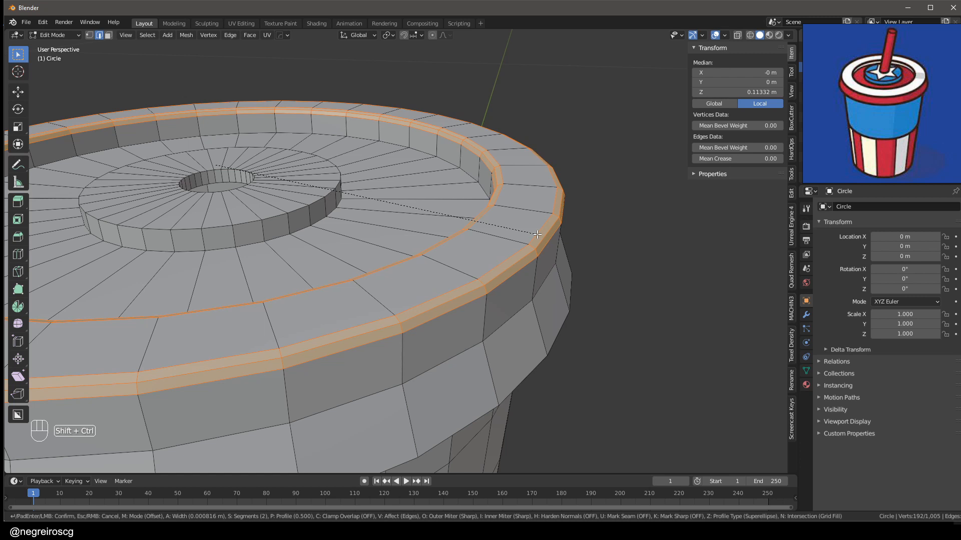
{"action": "left_click", "coordinate": [537, 234]}
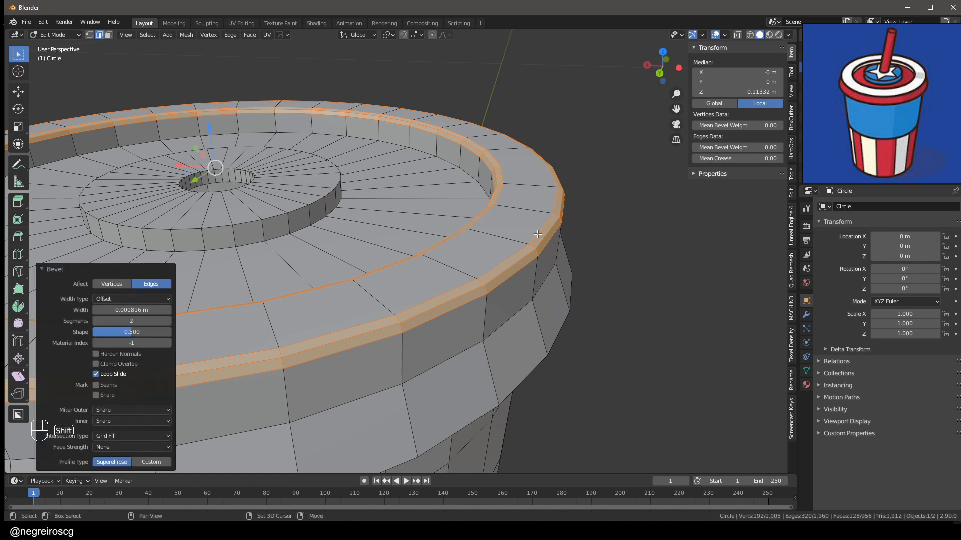
{"action": "middle_click_drag", "start_coordinate": [536, 234], "coordinate": [418, 280]}
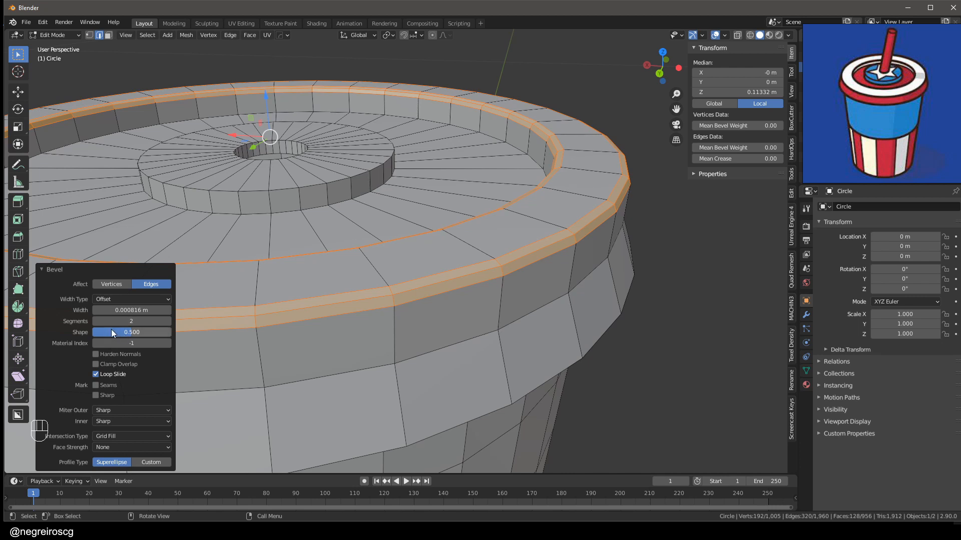
{"action": "left_click_drag", "start_coordinate": [108, 332], "coordinate": [171, 332]}
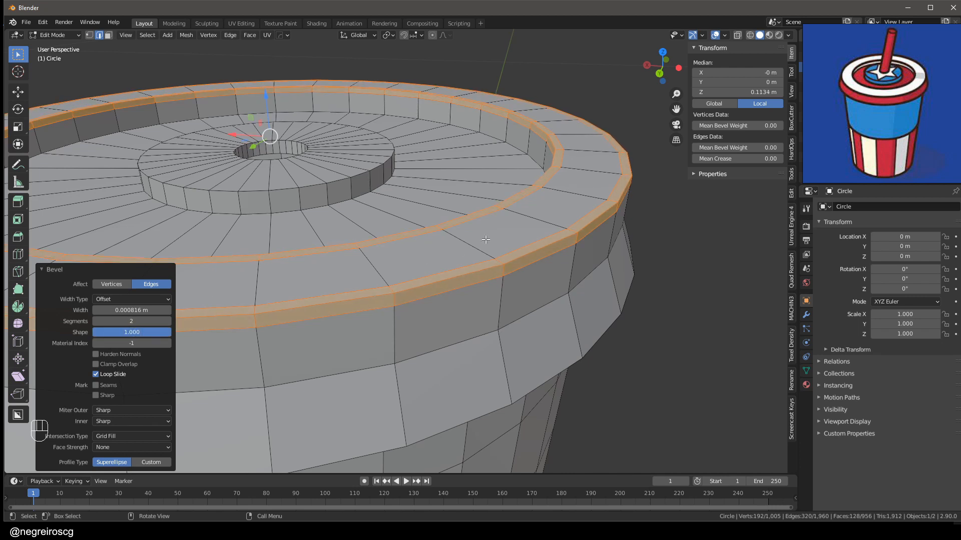
- Bevel the edge loop where the lid's recessed floor meets the rim wall, about 0.0006 m wide with 2 segments
{"action": "middle_click_drag", "start_coordinate": [487, 240], "coordinate": [541, 226]}
{"action": "left_click", "coordinate": [542, 225], "text": "alt"}
{"action": "key", "text": "ctrl+b"}
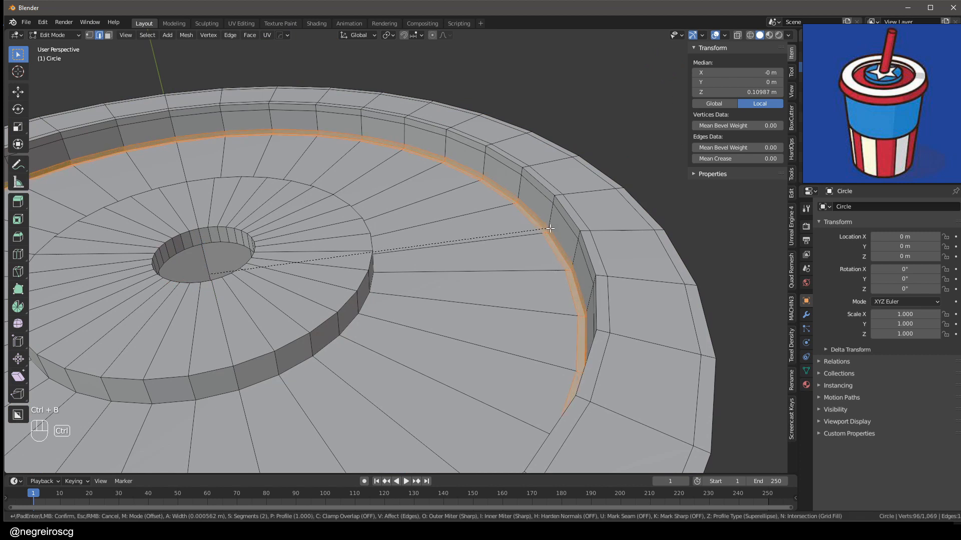
{"action": "left_click", "coordinate": [554, 229]}
- Bevel the upper and lower edge loops of the raised central disc by about 0.000498 m with 2 segments
{"action": "middle_click_drag", "start_coordinate": [337, 315], "coordinate": [459, 290], "text": "shift"}
{"action": "left_click", "coordinate": [484, 299], "text": "alt"}
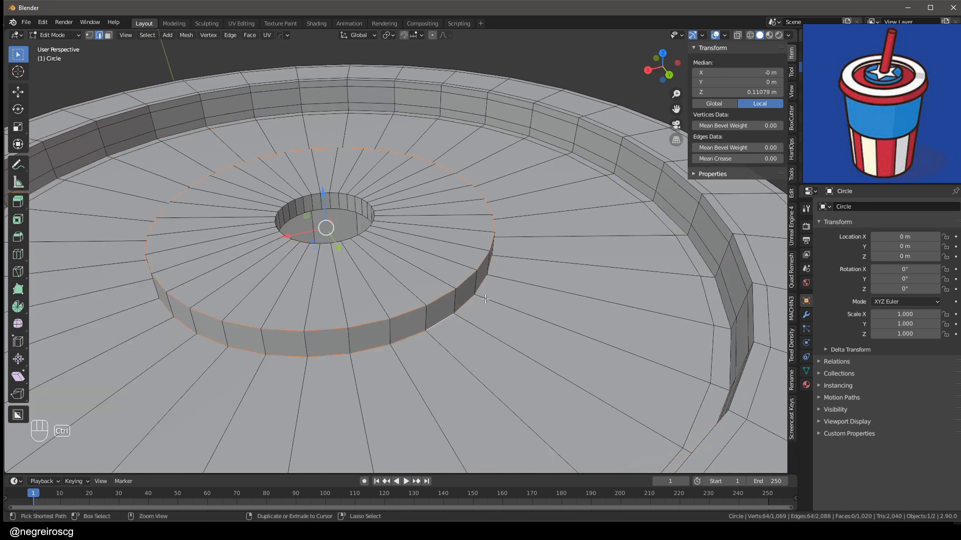
{"action": "key", "text": "ctrl+b"}
{"action": "left_click", "coordinate": [323, 192]}
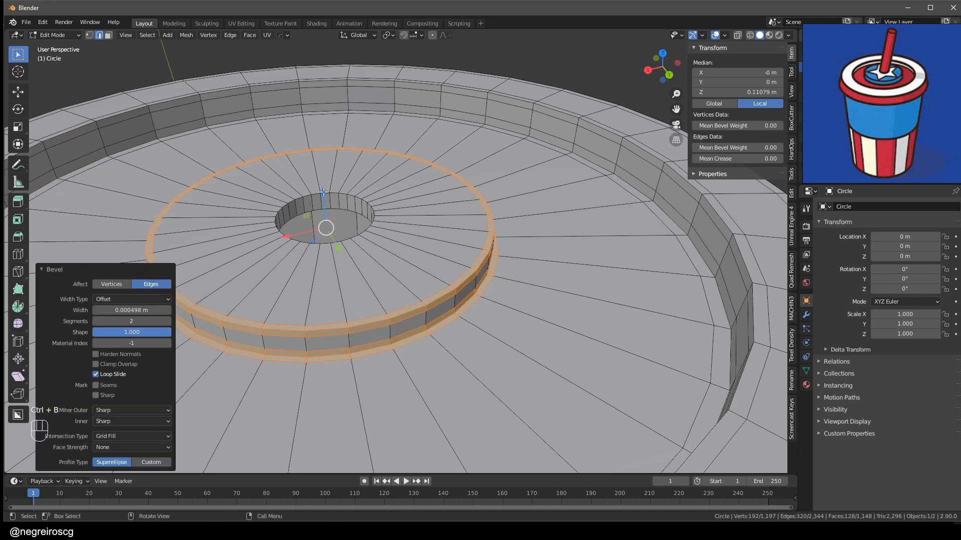
- Bevel the top edge loop of the straw hole by about 0.000473 m with 2 segments
{"action": "scroll", "coordinate": [323, 200], "scroll_direction": "up", "scroll_amount": 2}
{"action": "left_click", "coordinate": [360, 193], "text": "alt"}
{"action": "key", "text": "ctrl+b"}
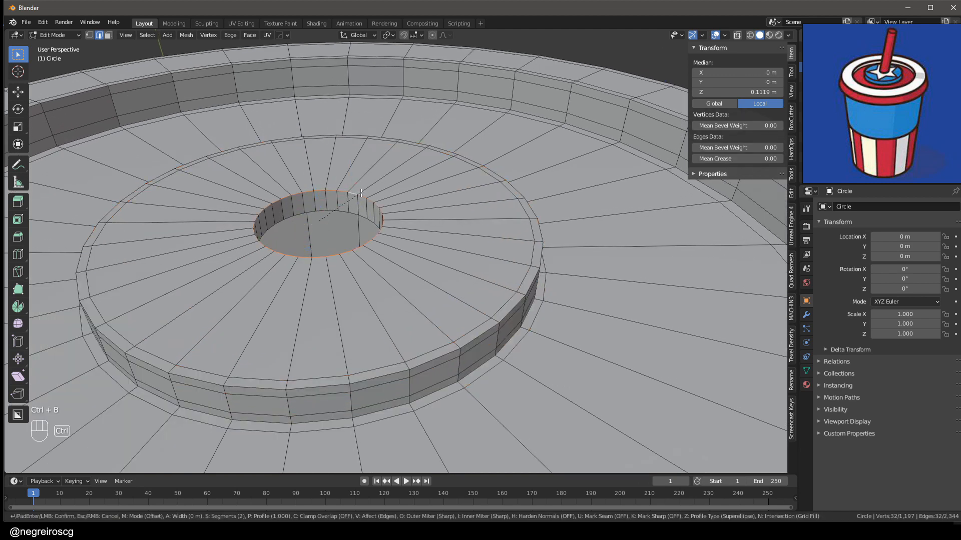
{"action": "left_click", "coordinate": [361, 192]}
{"action": "scroll", "coordinate": [368, 208], "scroll_direction": "down", "scroll_amount": 5}
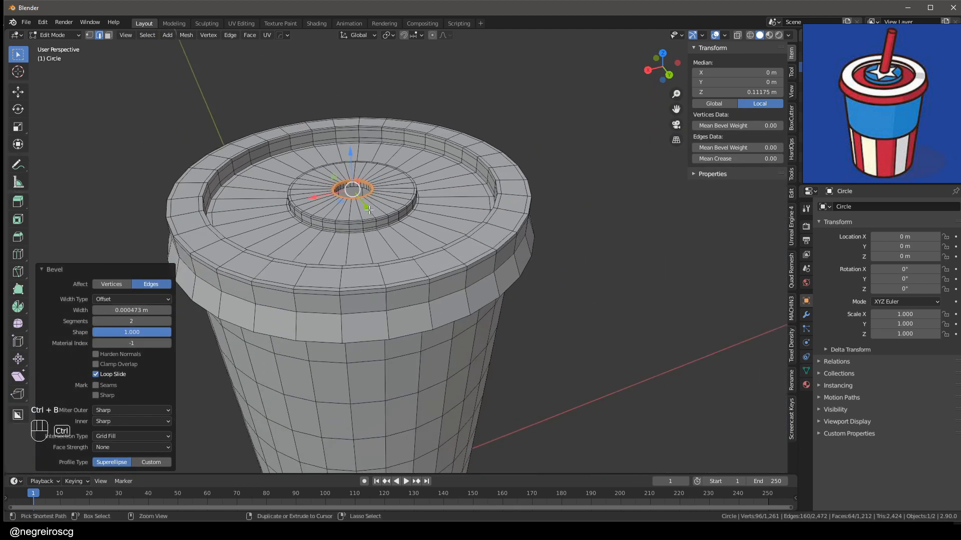
- Return to Object Mode and shade the cup smooth
{"action": "middle_click_drag", "start_coordinate": [369, 210], "coordinate": [456, 230]}
{"action": "key", "text": "ctrl+Tab"}
{"action": "right_click", "coordinate": [439, 233]}
{"action": "left_click", "coordinate": [435, 233]}
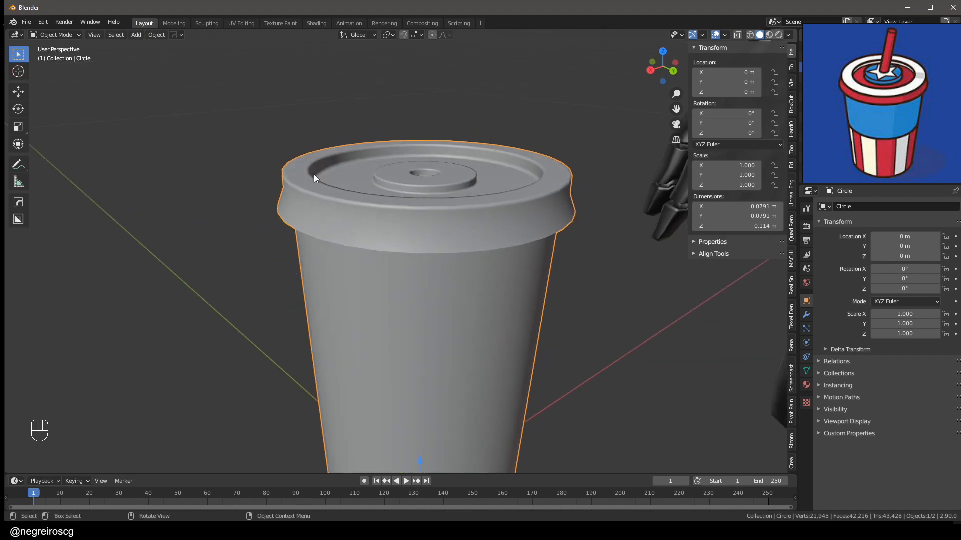
{"action": "middle_click_drag", "start_coordinate": [475, 271], "coordinate": [502, 264]}
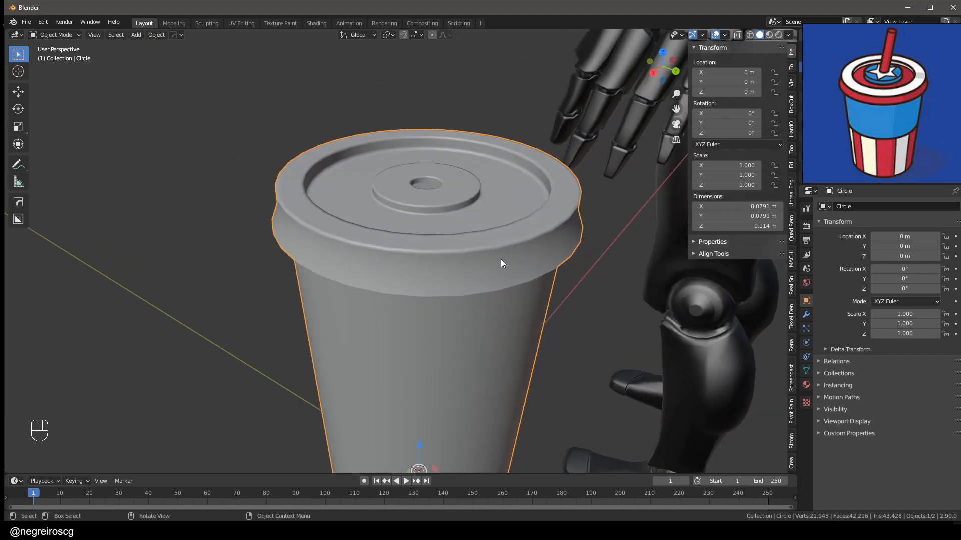
- Enable Auto Smooth on the cup's normals with an angle of 60°
{"action": "left_click", "coordinate": [806, 372]}
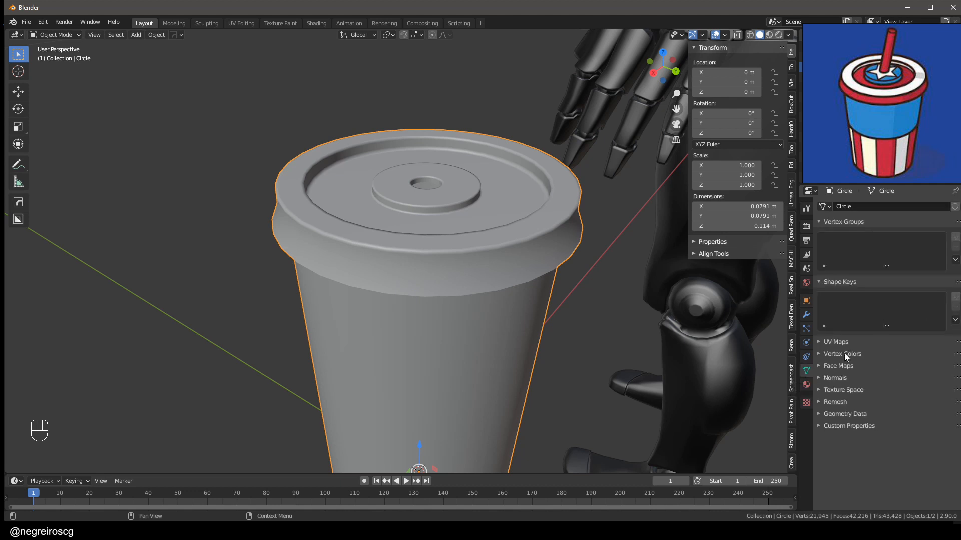
{"action": "left_click", "coordinate": [830, 379]}
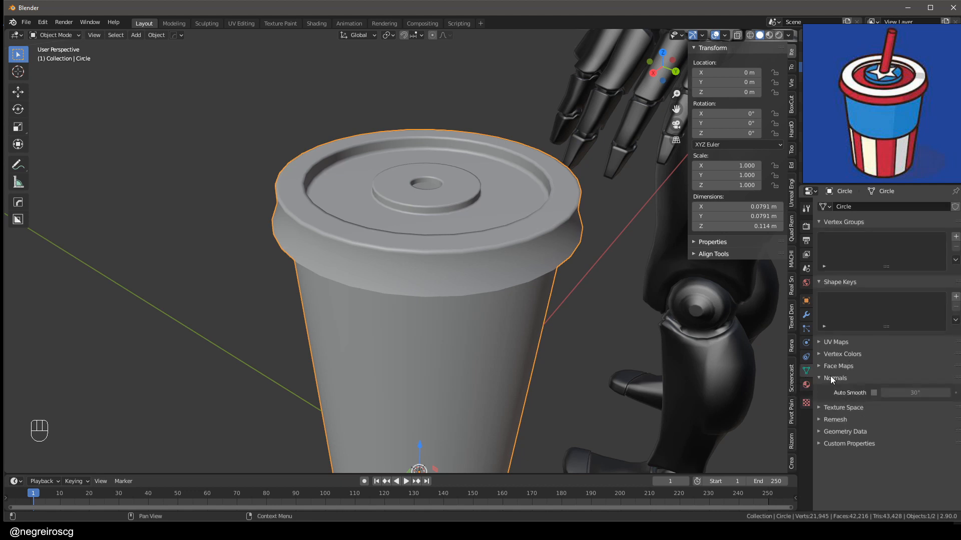
{"action": "left_click", "coordinate": [874, 393]}
{"action": "left_click", "coordinate": [906, 393]}
{"action": "type", "text": "60"}
{"action": "key", "text": "Return"}
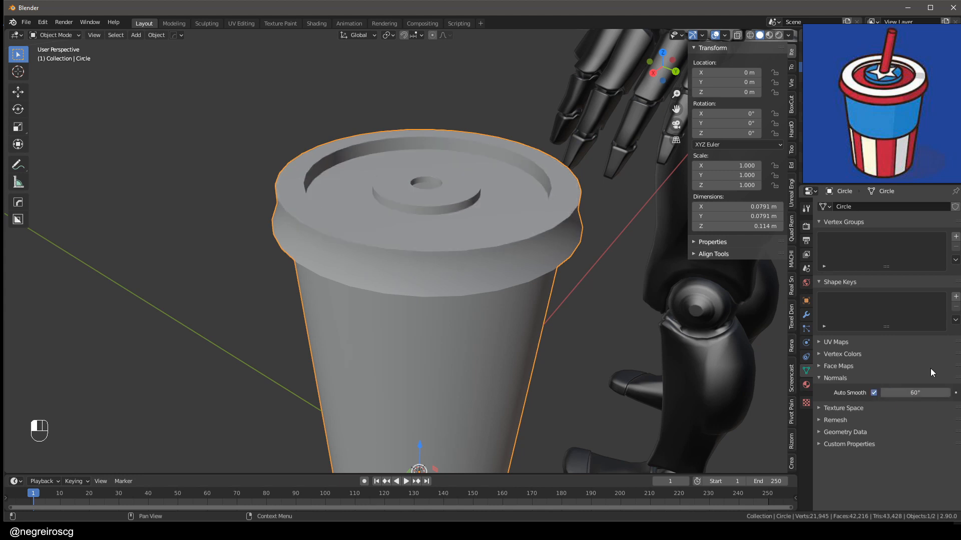
- Turn on the wireframe overlay to show the mesh edges over the shaded cup
{"action": "middle_click_drag", "start_coordinate": [433, 277], "coordinate": [464, 306]}
{"action": "scroll", "coordinate": [452, 278], "scroll_direction": "down", "scroll_amount": 4}
{"action": "middle_click_drag", "start_coordinate": [463, 306], "coordinate": [444, 277], "text": "shift"}
{"action": "key", "text": "shift+w"}
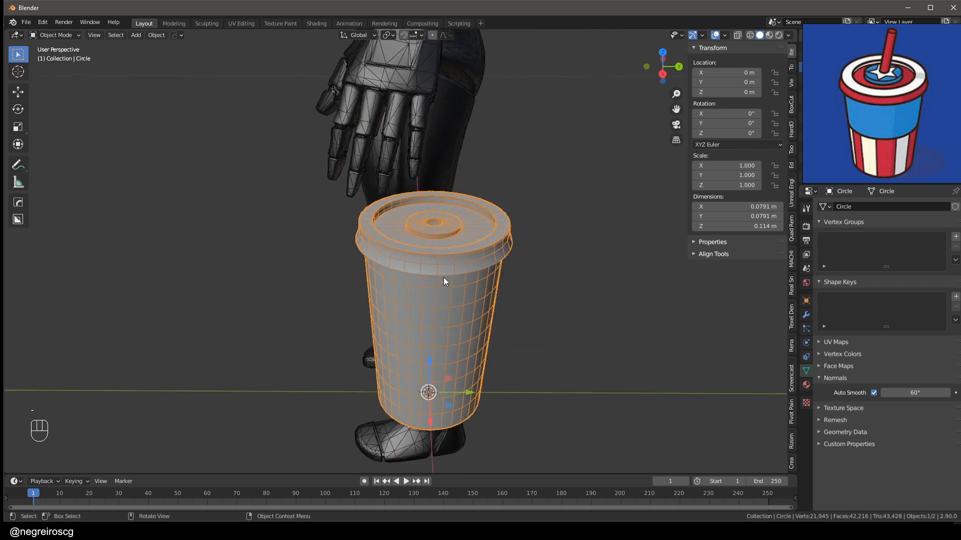
- Hide the reference mannequin and frame the selected cup in the view
{"action": "middle_click_drag", "start_coordinate": [422, 326], "coordinate": [513, 304]}
{"action": "scroll", "coordinate": [513, 307], "scroll_direction": "down", "scroll_amount": 3}
{"action": "scroll", "coordinate": [526, 305], "scroll_direction": "down", "scroll_amount": 2}
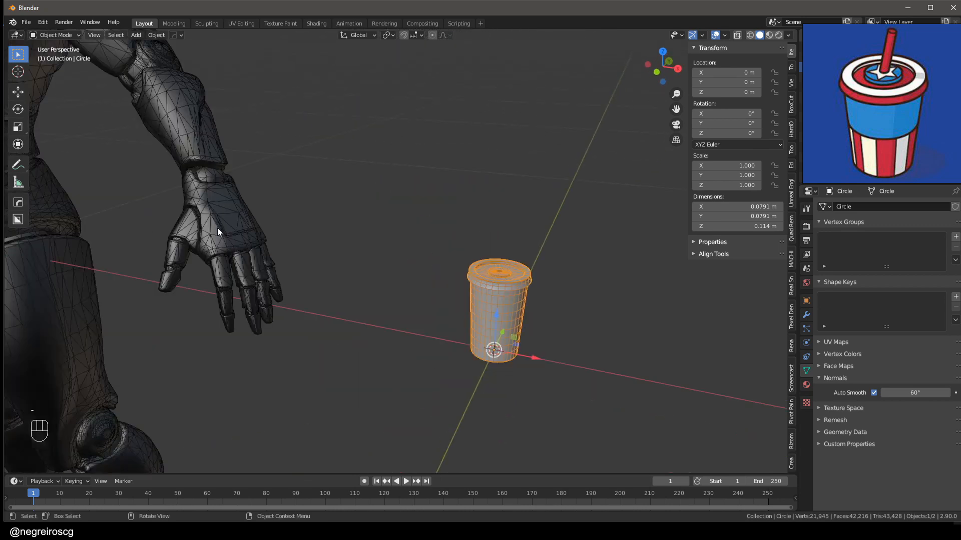
{"action": "left_click", "coordinate": [230, 225]}
{"action": "key", "text": "h"}
{"action": "left_click", "coordinate": [492, 313]}
{"action": "key", "text": "KP_Decimal"}
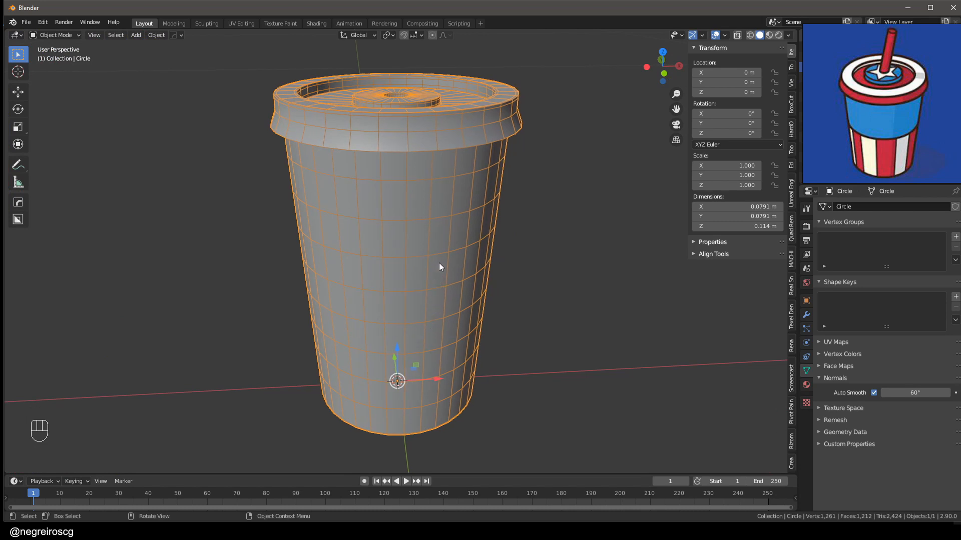
- Add a level 1 Subdivision modifier to the cup and turn off its Optimal Display option
{"action": "key", "text": "ctrl"}
{"action": "key", "text": "ctrl+1"}
{"action": "middle_click_drag", "start_coordinate": [442, 259], "coordinate": [499, 272]}
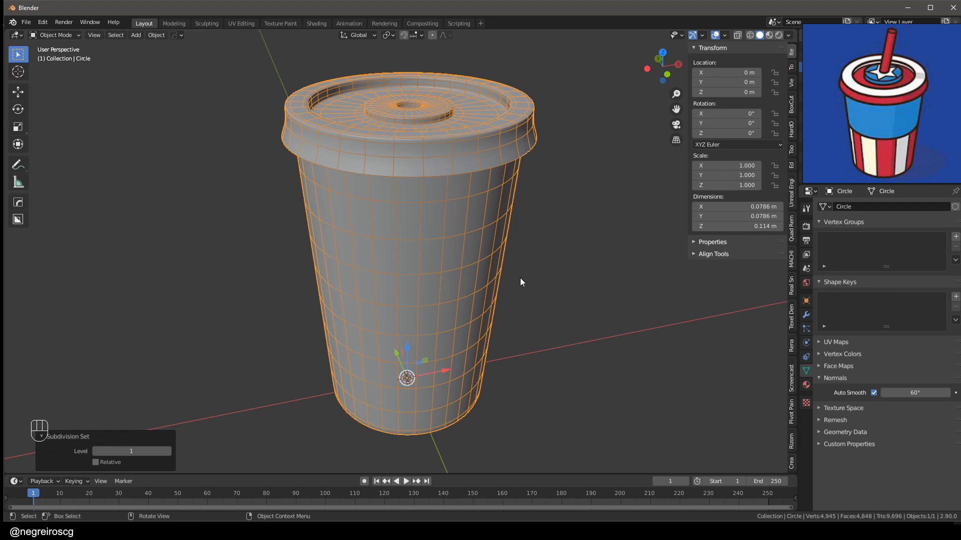
{"action": "left_click", "coordinate": [806, 315]}
{"action": "middle_click_drag", "start_coordinate": [749, 269], "coordinate": [785, 315]}
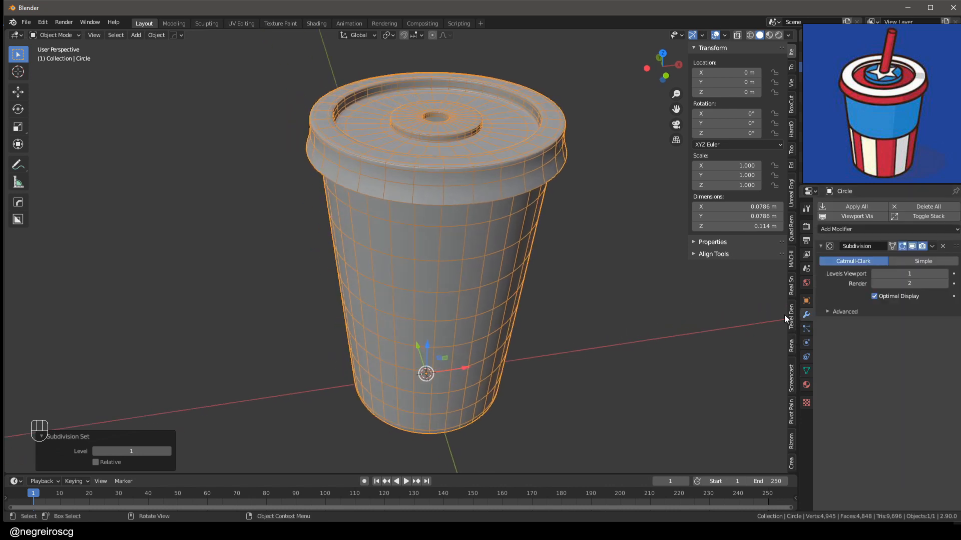
{"action": "left_click", "coordinate": [875, 297]}
- Turn off the Subdivision modifier's viewport display and snap the 3D cursor to the straw hole's top edge loop in Edit Mode
{"action": "middle_click_drag", "start_coordinate": [679, 284], "coordinate": [476, 253]}
{"action": "scroll", "coordinate": [448, 262], "scroll_direction": "down", "scroll_amount": 3}
{"action": "scroll", "coordinate": [427, 152], "scroll_direction": "up", "scroll_amount": 3}
{"action": "middle_click_drag", "start_coordinate": [439, 226], "coordinate": [476, 170]}
{"action": "key", "text": "ctrl+Tab"}
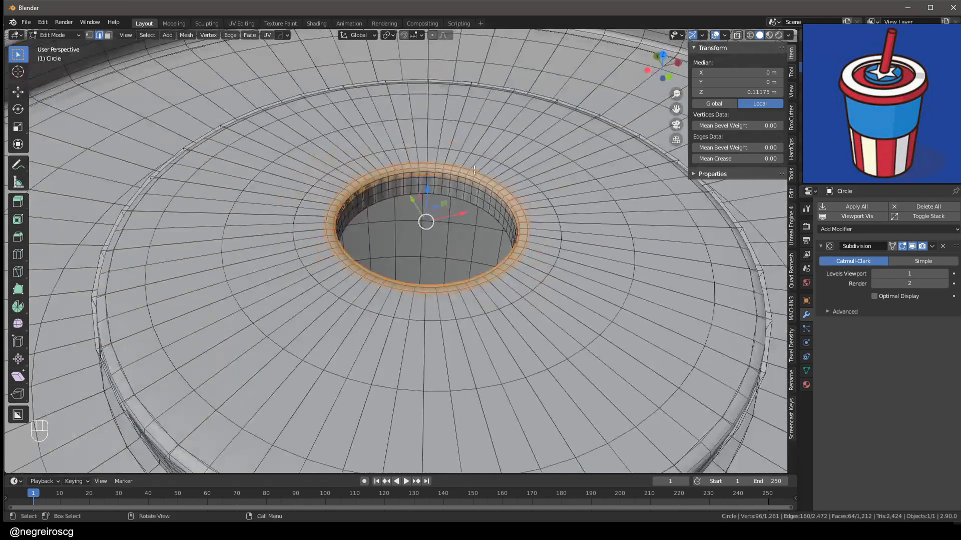
{"action": "key", "text": "1"}
{"action": "left_click", "coordinate": [468, 174], "text": "alt"}
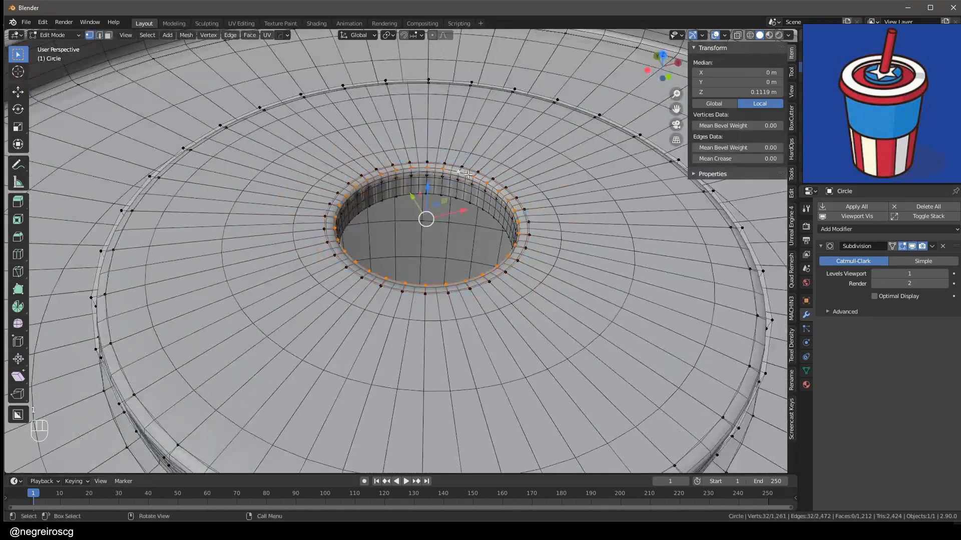
{"action": "left_click", "coordinate": [912, 246]}
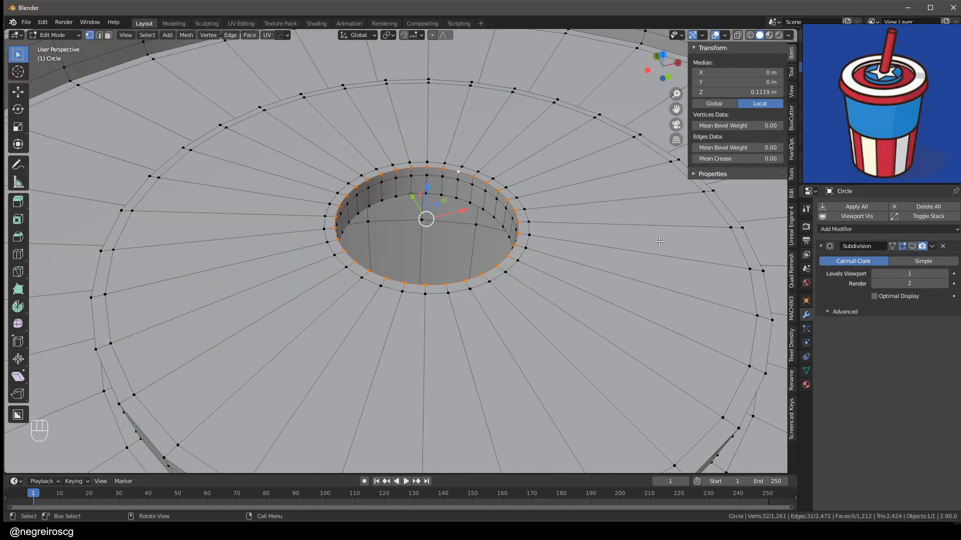
{"action": "key", "text": "shift+s"}
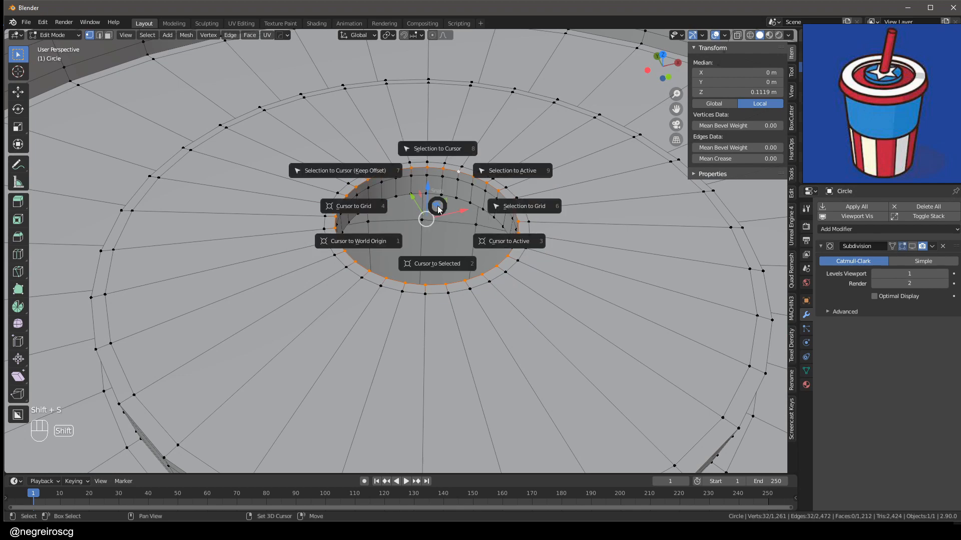
{"action": "key", "text": "2"}
{"action": "scroll", "coordinate": [463, 191], "scroll_direction": "down", "scroll_amount": 3}
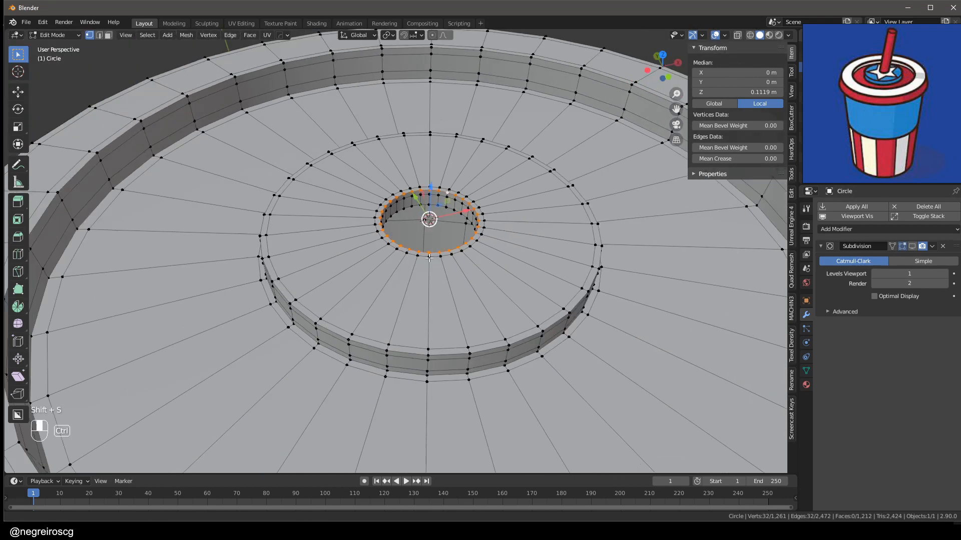
- Leave Edit Mode and add a 16-vertex mesh circle with 0.03 m radius at the 3D cursor for the straw
{"action": "key", "text": "ctrl+Tab"}
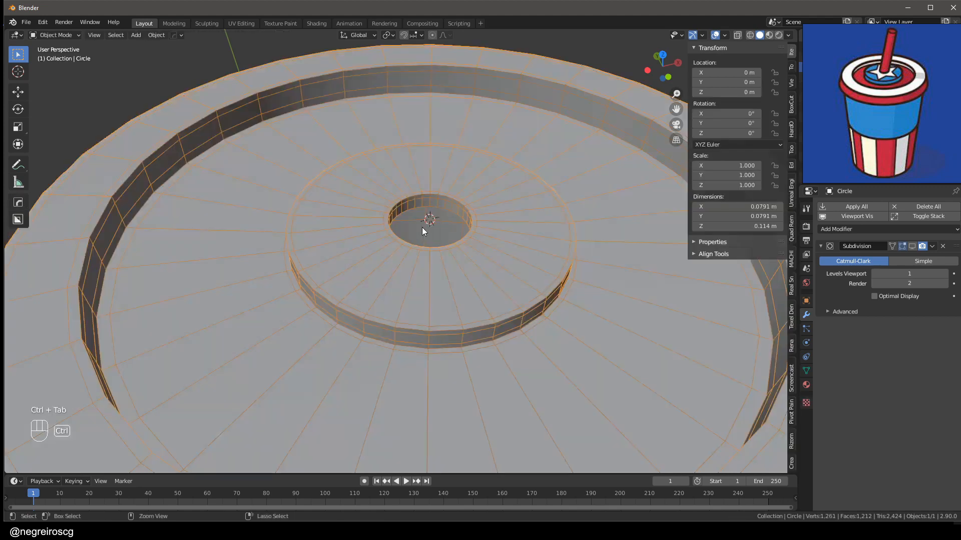
{"action": "middle_click_drag", "start_coordinate": [405, 176], "coordinate": [408, 245], "text": "shift"}
{"action": "middle_click_drag", "start_coordinate": [397, 178], "coordinate": [425, 209], "text": "ctrl"}
{"action": "key", "text": "shift+a"}
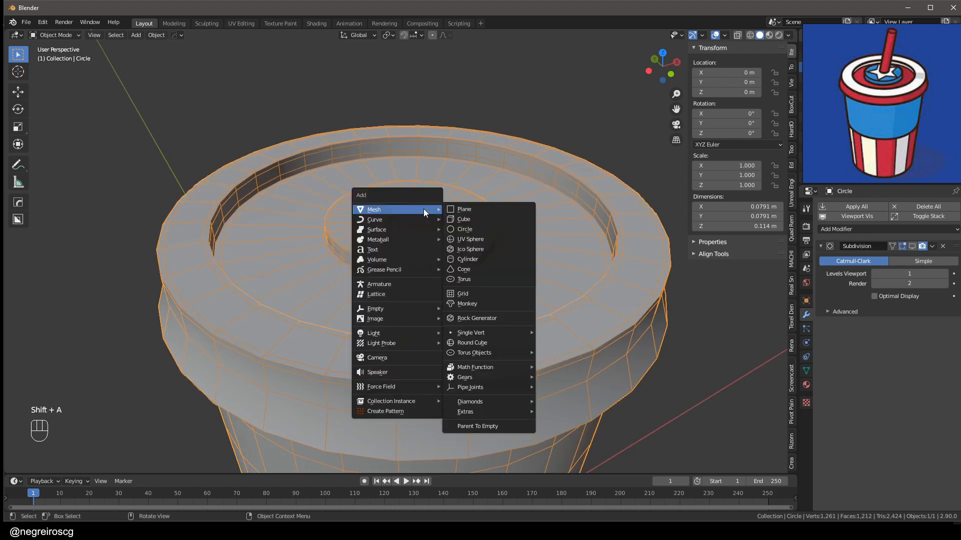
{"action": "left_click", "coordinate": [491, 233]}
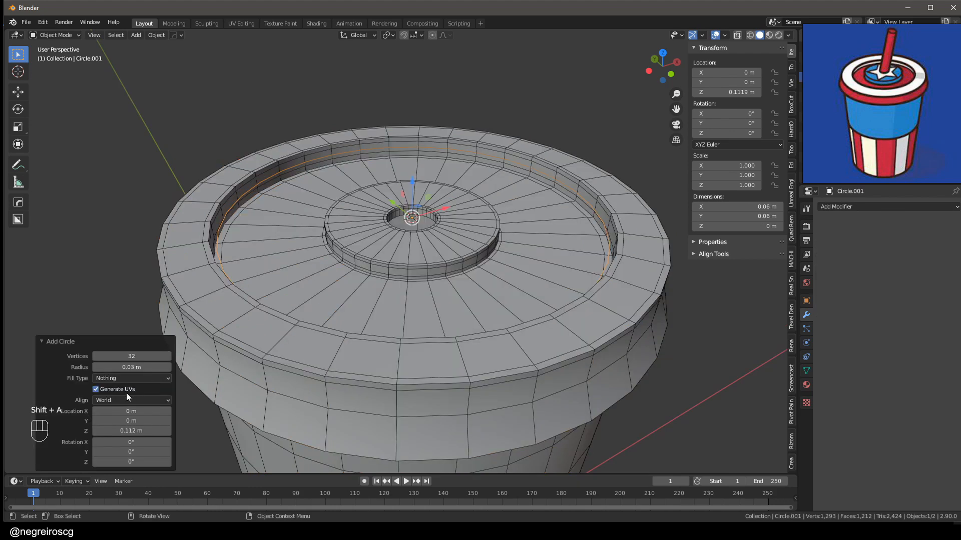
{"action": "left_click", "coordinate": [131, 356]}
{"action": "type", "text": "16"}
{"action": "key", "text": "Return"}
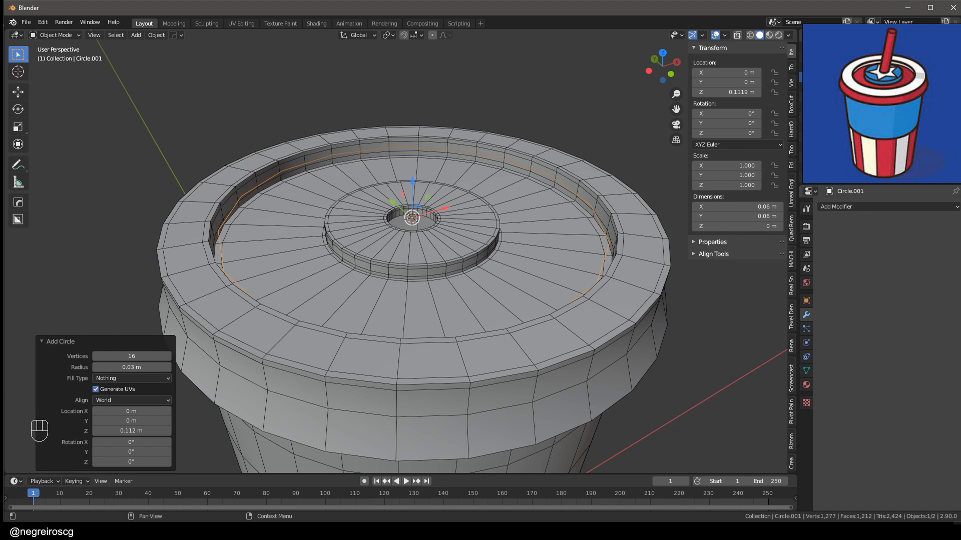
- Scale the circle to about 0.120 so it fits inside the straw hole and apply its rotation and scale
{"action": "middle_click_drag", "start_coordinate": [350, 284], "coordinate": [504, 293]}
{"action": "key", "text": "s"}
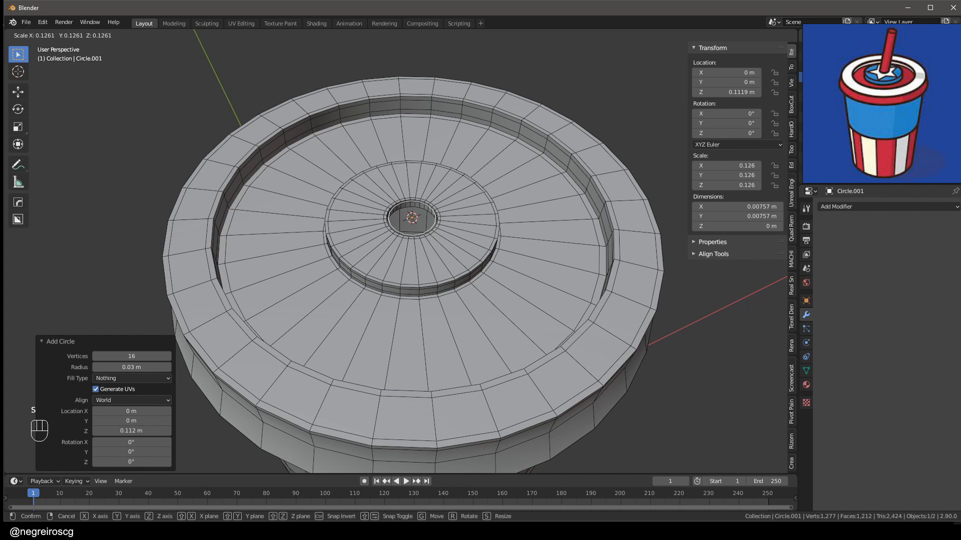
{"action": "left_click", "coordinate": [445, 220]}
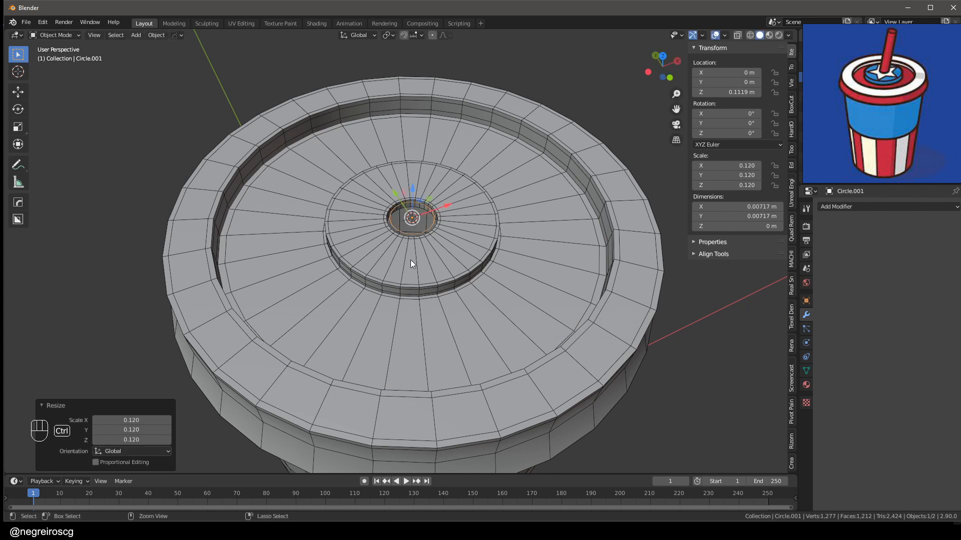
{"action": "key", "text": "ctrl+a"}
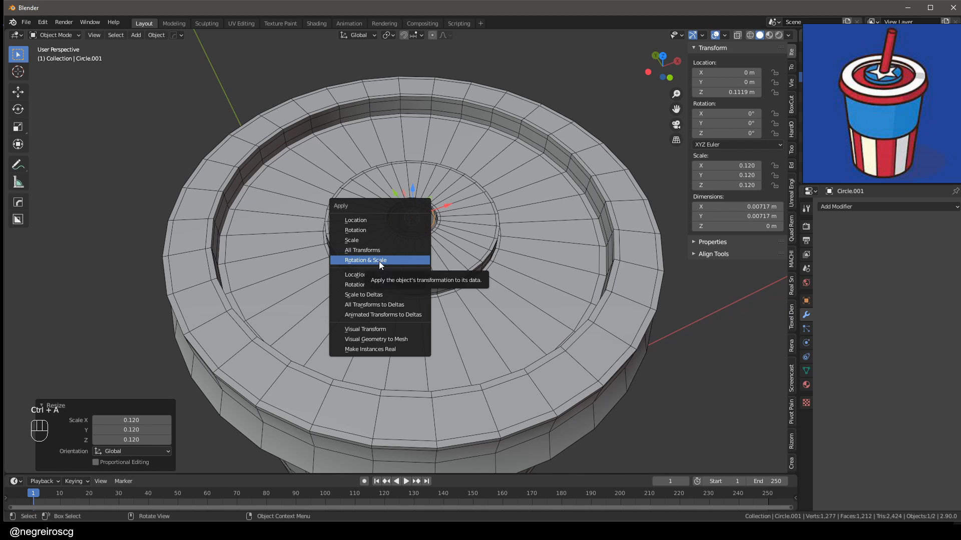
{"action": "left_click", "coordinate": [379, 261]}
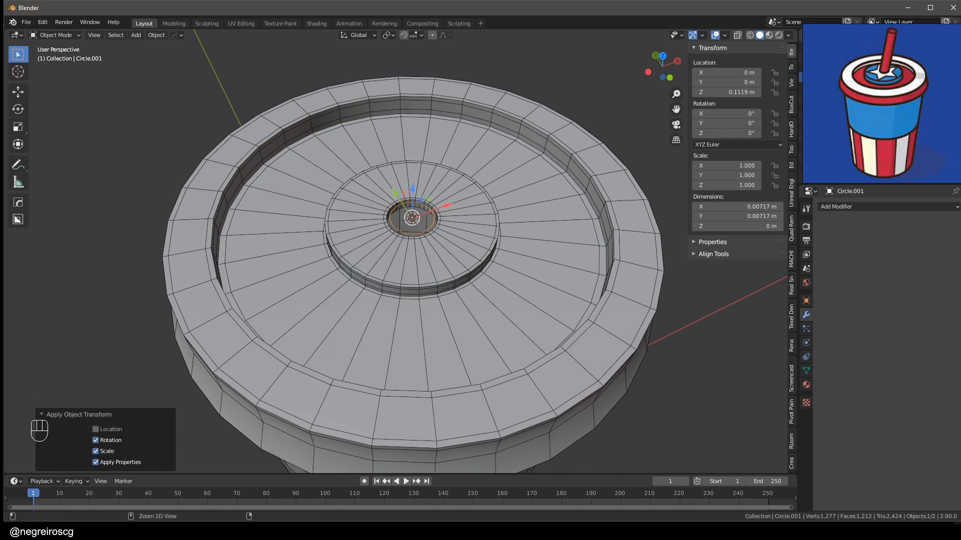
- In Edit Mode, with a front wireframe view, move the circle about 0.029 m straight down into the cup
{"action": "middle_click_drag", "start_coordinate": [412, 217], "coordinate": [403, 217]}
{"action": "key", "text": "ctrl+Tab"}
{"action": "key", "text": "grave"}
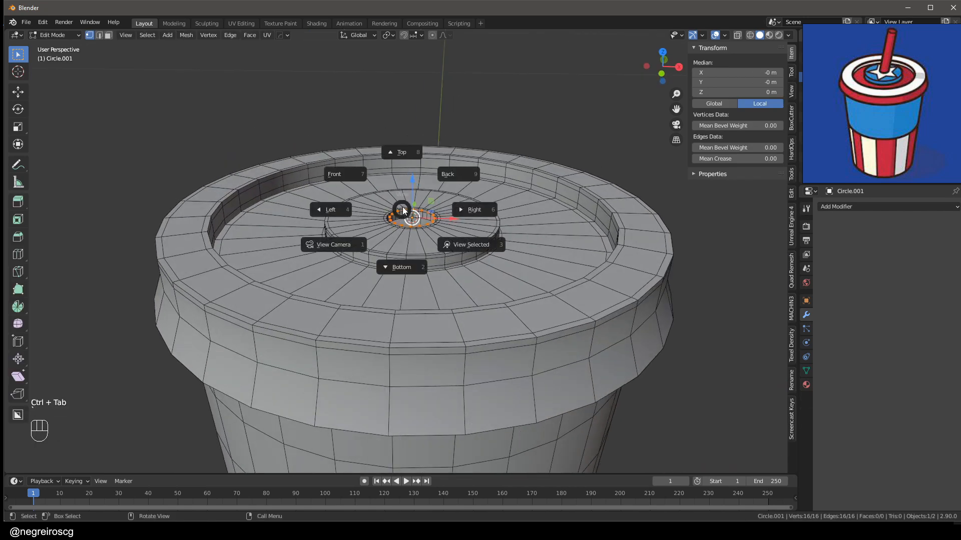
{"action": "key", "text": "f"}
{"action": "key", "text": "shift+z"}
{"action": "scroll", "coordinate": [405, 241], "scroll_direction": "down", "scroll_amount": 4}
{"action": "middle_click_drag", "start_coordinate": [400, 254], "coordinate": [410, 198], "text": "shift"}
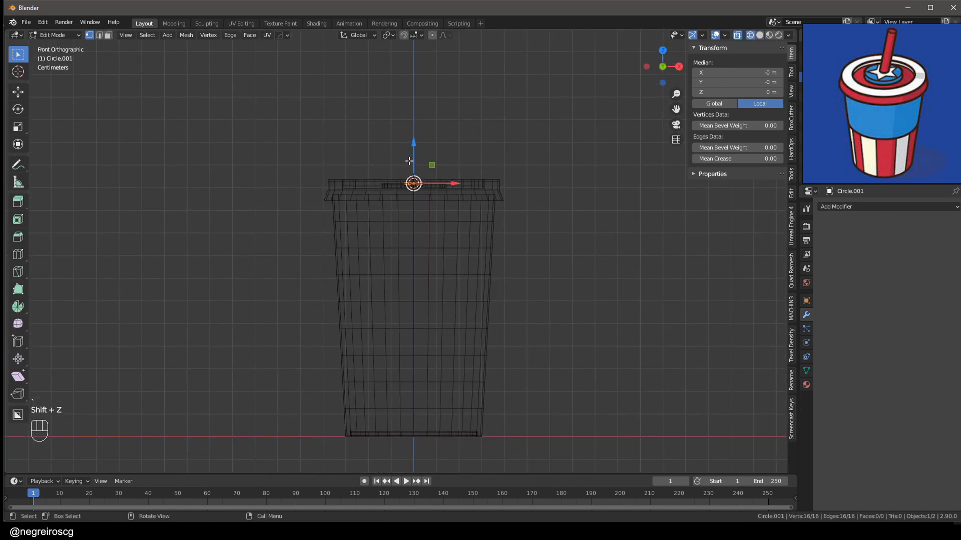
{"action": "left_click_drag", "start_coordinate": [415, 150], "coordinate": [424, 212]}
{"action": "middle_click_drag", "start_coordinate": [416, 188], "coordinate": [416, 273], "text": "shift"}
- Extrude the circle about 0.099 m upward to form the straw and lower its top end by about 0.014 m
{"action": "key", "text": "e"}
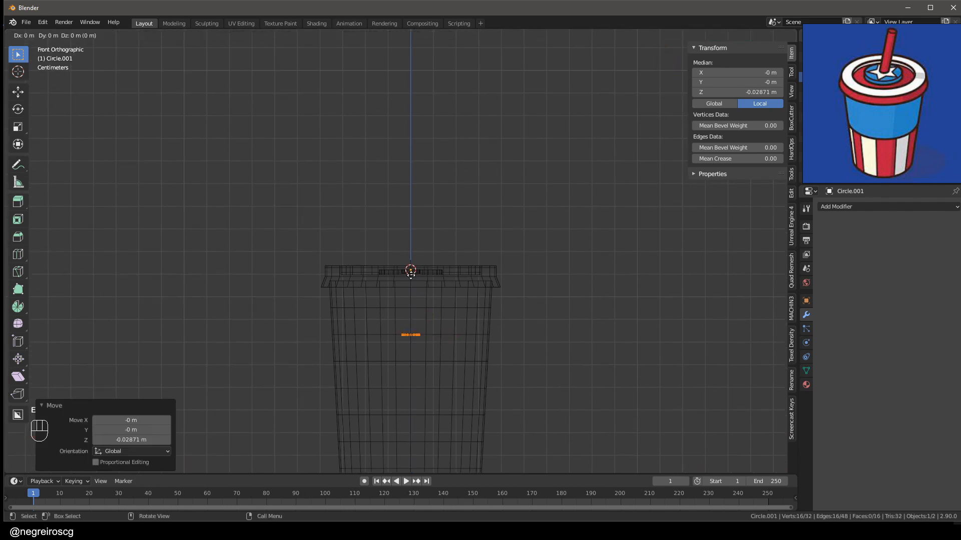
{"action": "left_click", "coordinate": [404, 82]}
{"action": "scroll", "coordinate": [404, 82], "scroll_direction": "down", "scroll_amount": 3}
{"action": "middle_click_drag", "start_coordinate": [403, 82], "coordinate": [425, 168], "text": "shift"}
{"action": "key", "text": "g"}
{"action": "key", "text": "z"}
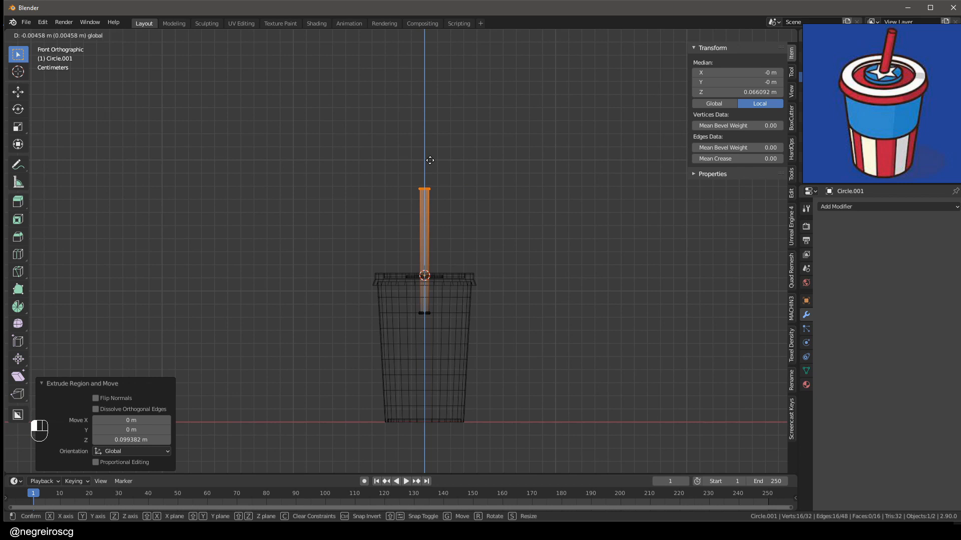
{"action": "scroll", "coordinate": [439, 210], "scroll_direction": "up", "scroll_amount": 2}
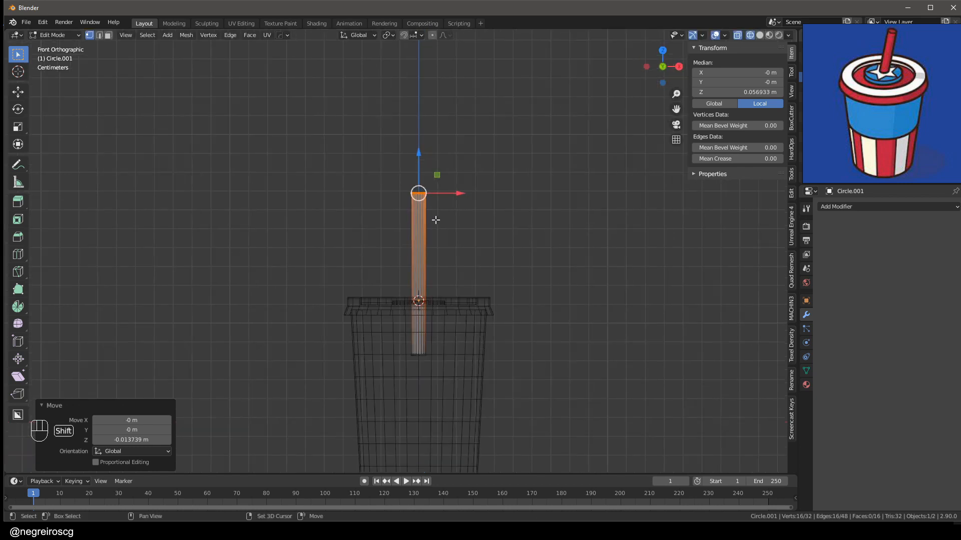
- Examine how the straw passes through the lid in both wireframe and solid shading
{"action": "middle_click_drag", "start_coordinate": [434, 214], "coordinate": [439, 227]}
{"action": "scroll", "coordinate": [440, 227], "scroll_direction": "up", "scroll_amount": 2}
{"action": "key", "text": "shift+z"}
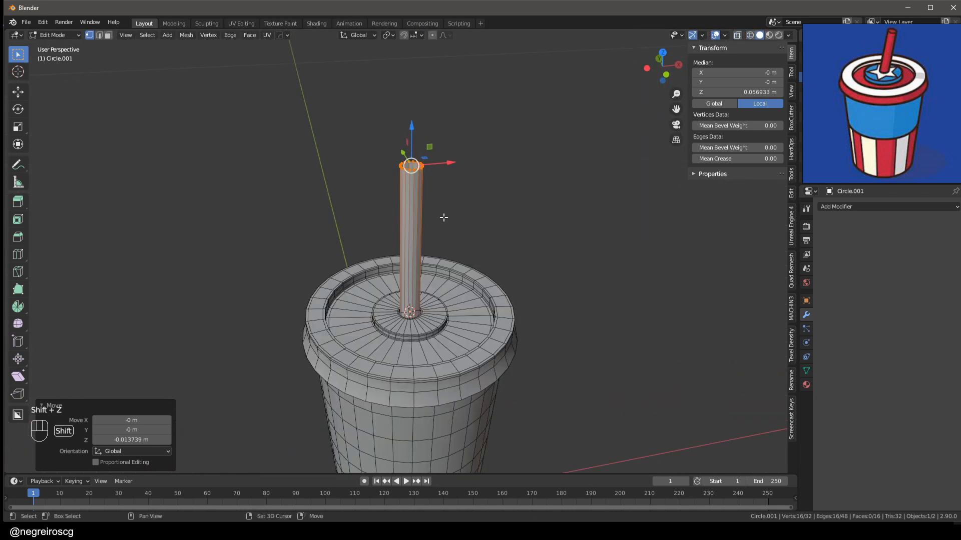
{"action": "key", "text": "shift+z"}
{"action": "key", "text": "shift+z"}
{"action": "key", "text": "shift+z"}
{"action": "key", "text": "shift+z"}
{"action": "key", "text": "shift+z"}
{"action": "key", "text": "shift+z"}
{"action": "key", "text": "shift+z"}
{"action": "key", "text": "shift+z"}
{"action": "key", "text": "shift+z"}
{"action": "key", "text": "shift+z"}
{"action": "key", "text": "shift+z"}
{"action": "key", "text": "shift+z"}
{"action": "key", "text": "shift+z"}
{"action": "key", "text": "shift+z"}
{"action": "key", "text": "shift+z"}
{"action": "key", "text": "shift+z"}
{"action": "key", "text": "shift+z"}
{"action": "key", "text": "shift+z"}
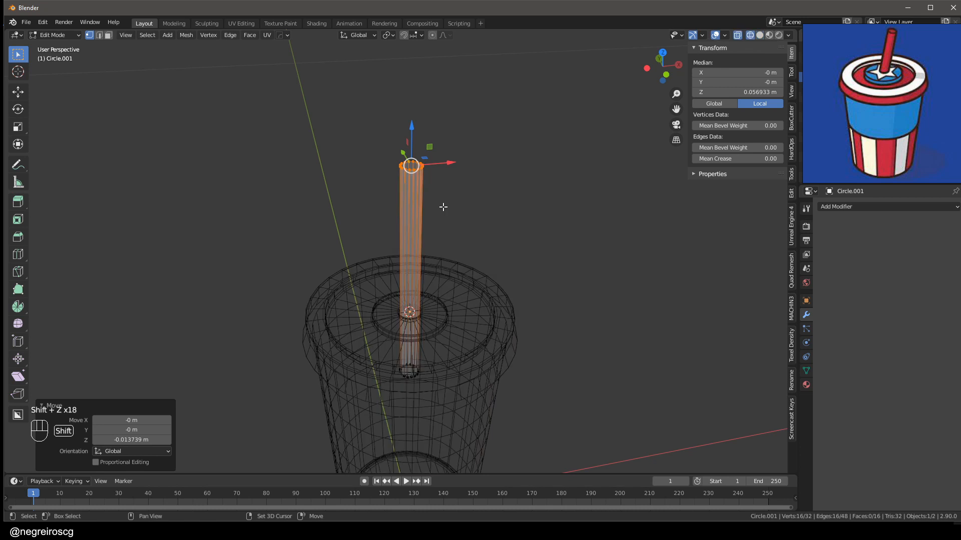
{"action": "middle_click_drag", "start_coordinate": [442, 206], "coordinate": [432, 184], "text": "shift"}
{"action": "scroll", "coordinate": [432, 183], "scroll_direction": "up", "scroll_amount": 3}
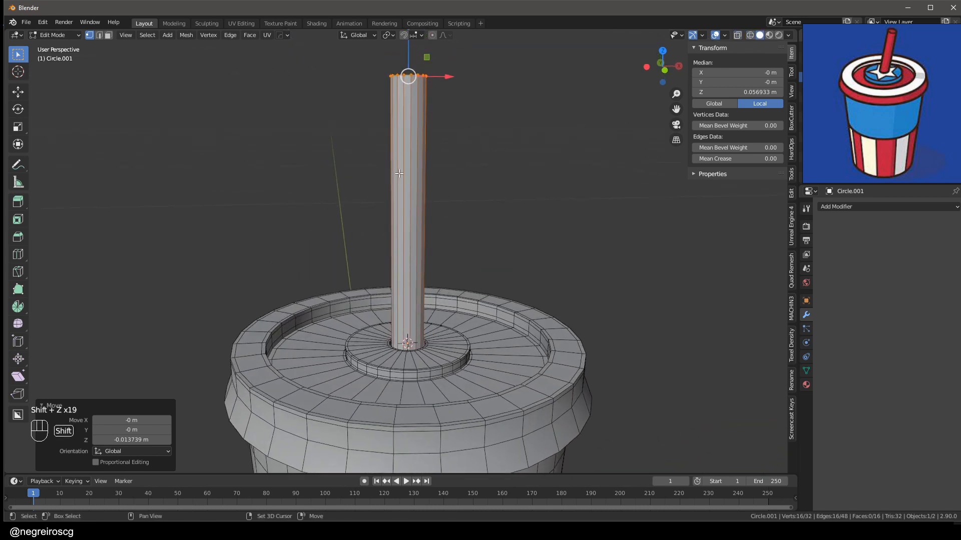
- Turn on the face orientation overlay, select all of the straw's faces and recalculate their normals to point outward
{"action": "key", "text": "shift+f"}
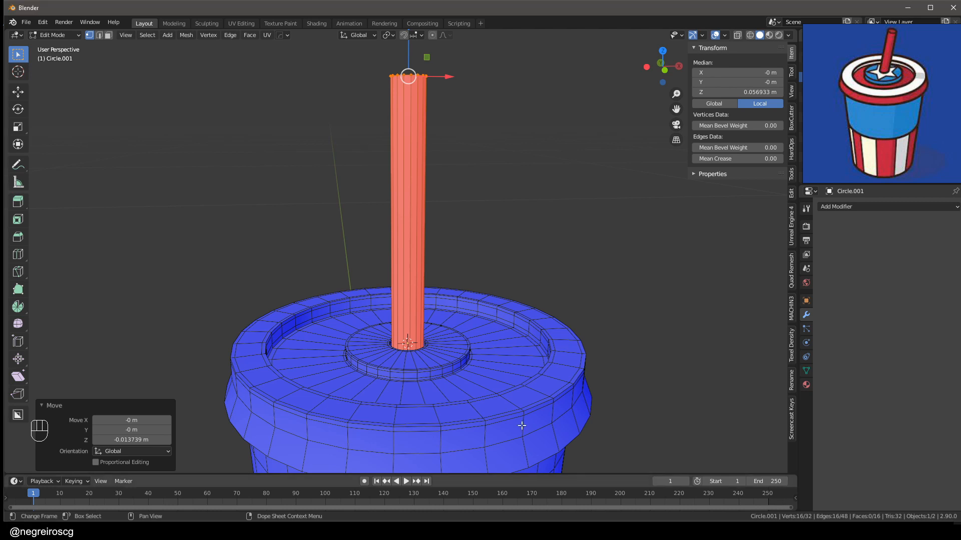
{"action": "middle_click_drag", "start_coordinate": [408, 201], "coordinate": [406, 209]}
{"action": "key", "text": "3"}
{"action": "left_click", "coordinate": [407, 210]}
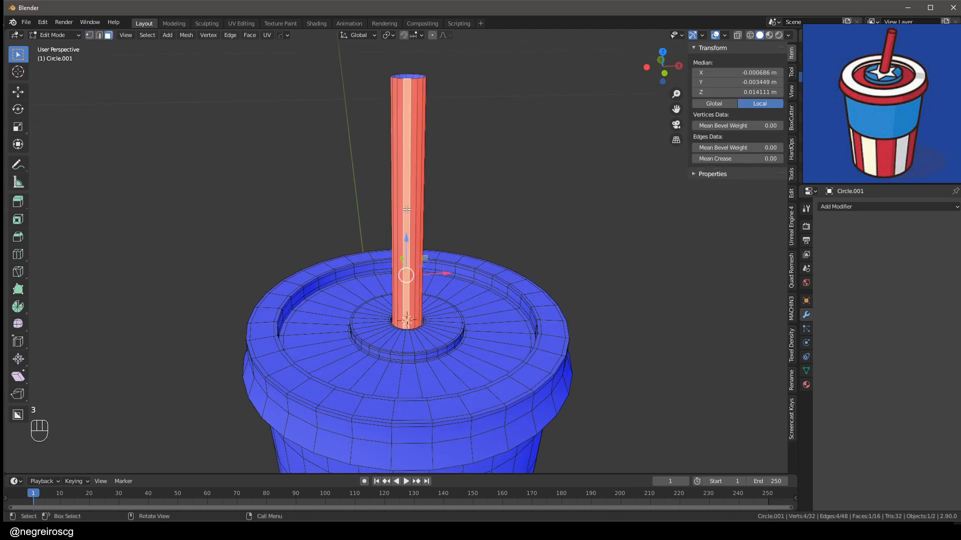
{"action": "key", "text": "l"}
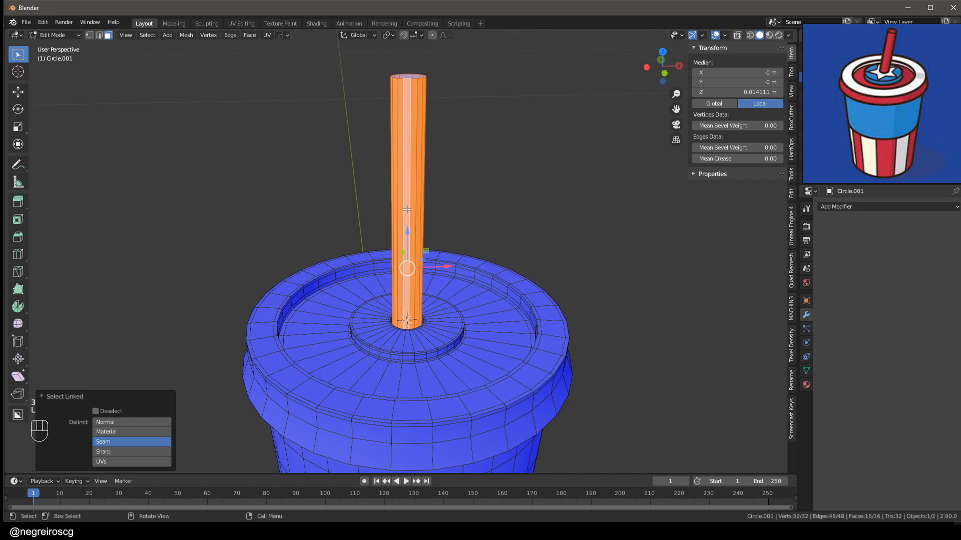
{"action": "key", "text": "shift+n"}
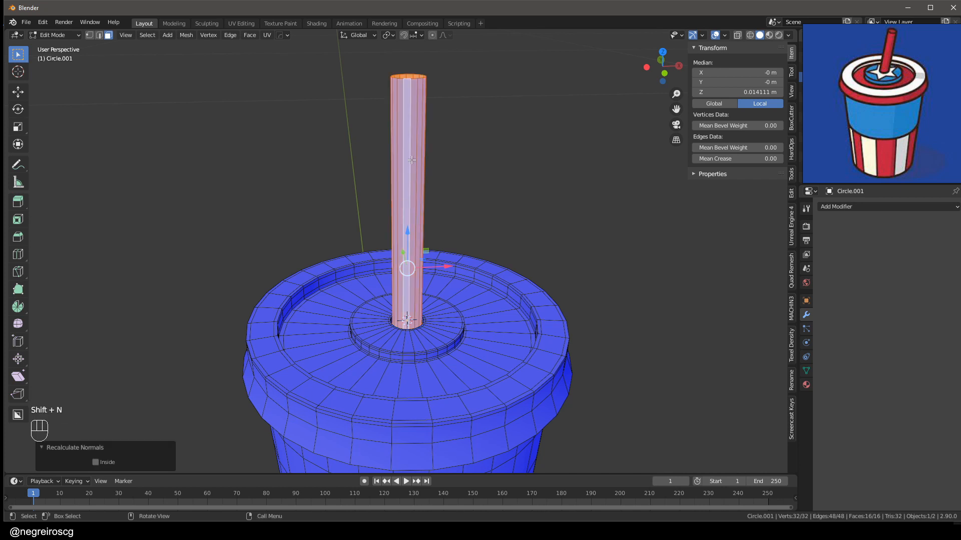
{"action": "middle_click_drag", "start_coordinate": [407, 206], "coordinate": [435, 194]}
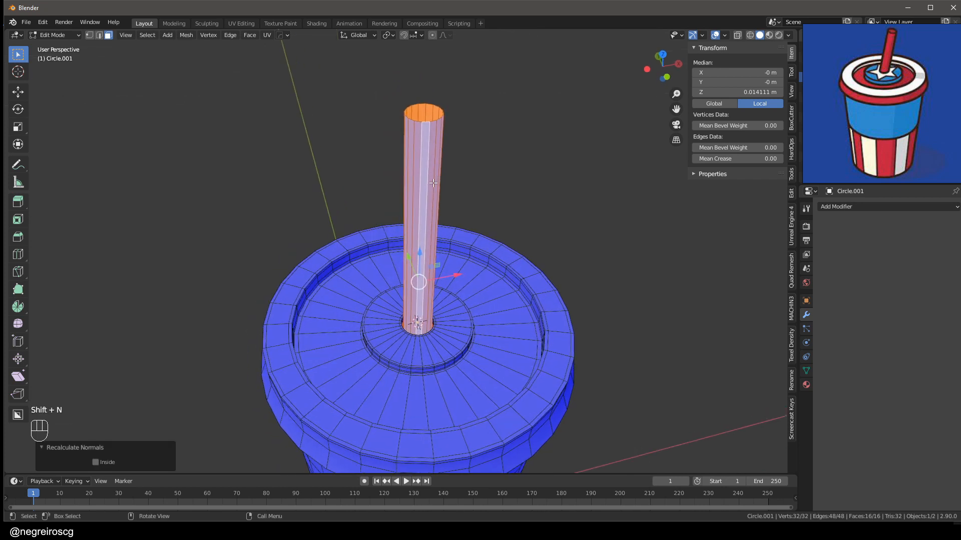
- Thin the straw in front view with a Shrink/Fatten offset of about -0.000875 m
{"action": "key", "text": "grave"}
{"action": "key", "text": "f"}
{"action": "middle_click_drag", "start_coordinate": [441, 154], "coordinate": [446, 183], "text": "shift"}
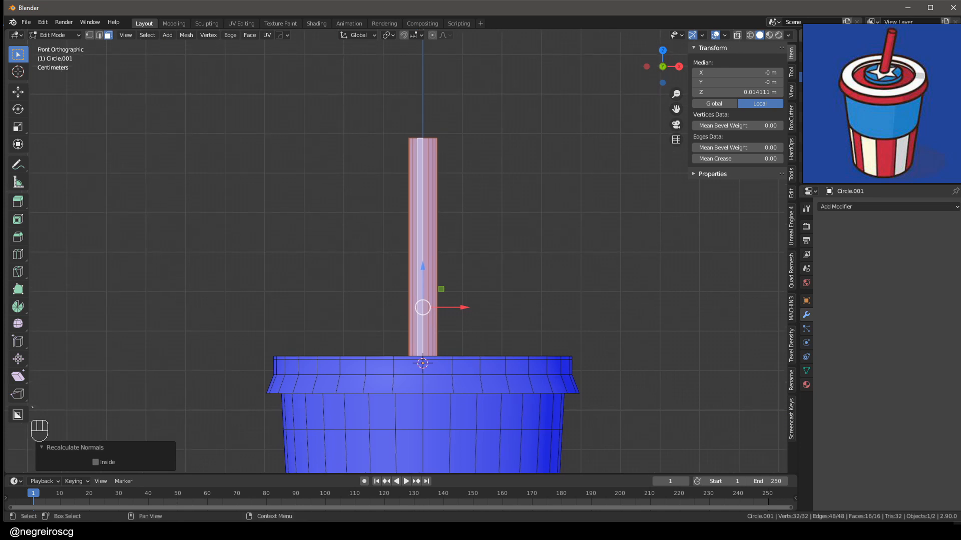
{"action": "scroll", "coordinate": [350, 247], "scroll_direction": "down", "scroll_amount": 6}
{"action": "scroll", "coordinate": [377, 238], "scroll_direction": "up", "scroll_amount": 3}
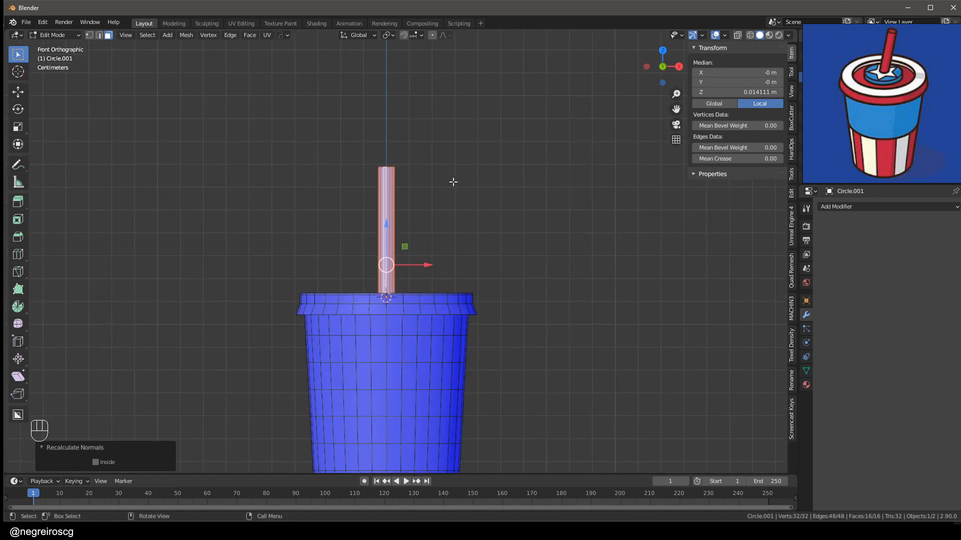
{"action": "middle_click_drag", "start_coordinate": [449, 250], "coordinate": [492, 213], "text": "shift"}
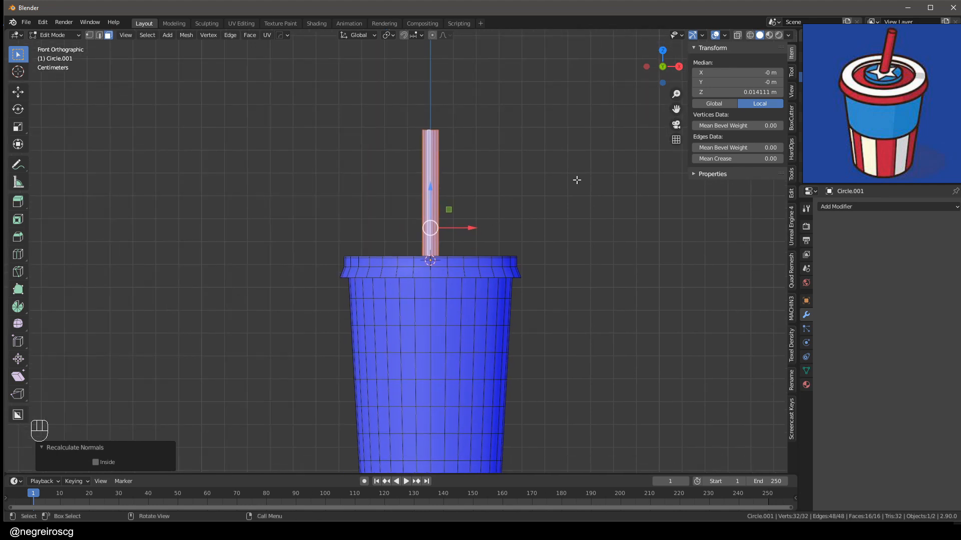
{"action": "key", "text": "alt+s"}
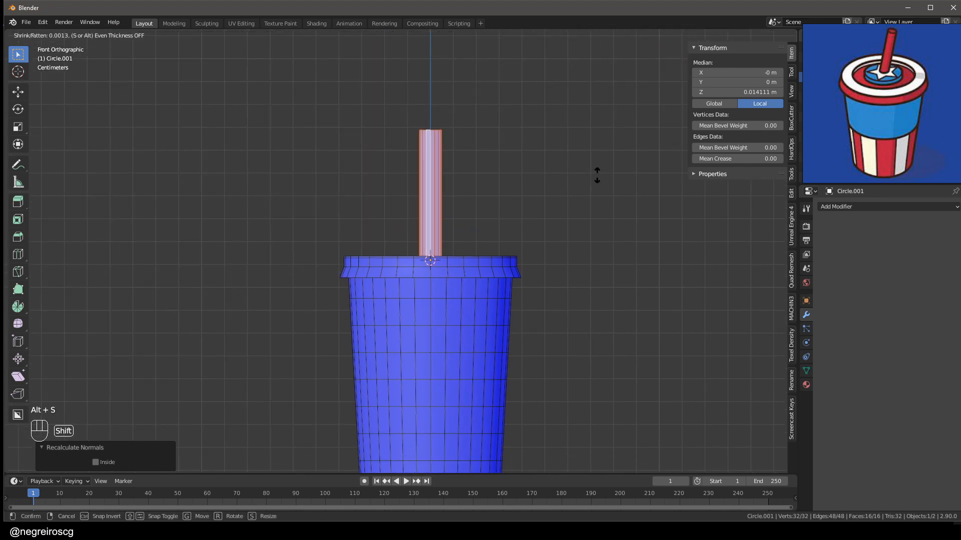
{"action": "left_click", "coordinate": [585, 200]}
{"action": "middle_click_drag", "start_coordinate": [585, 200], "coordinate": [493, 242]}
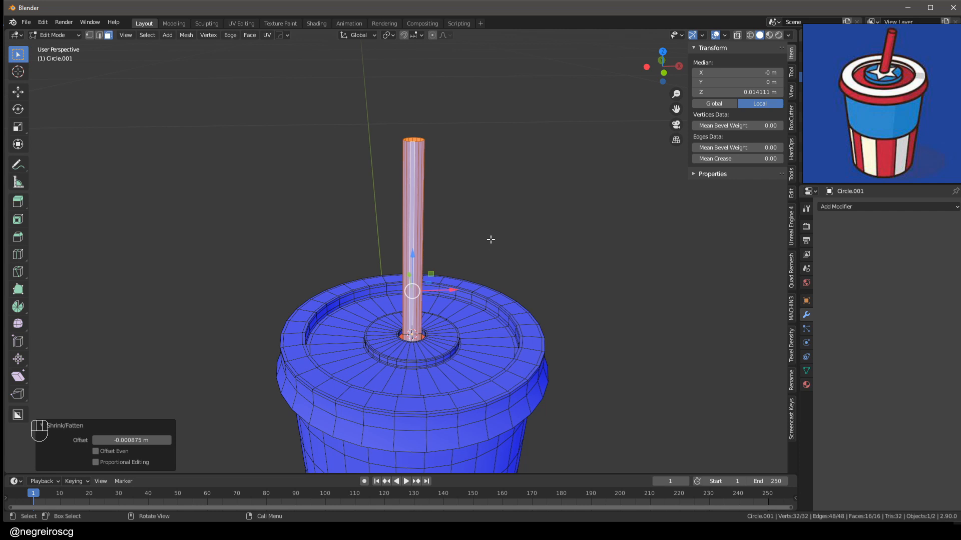
{"action": "middle_click_drag", "start_coordinate": [369, 270], "coordinate": [388, 256]}
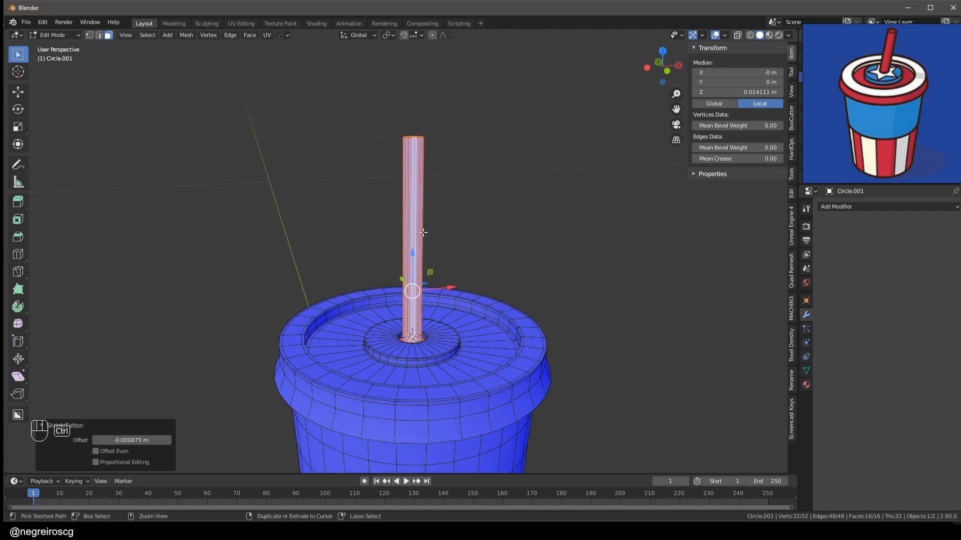
- Add one edge loop around the straw and slide it upward to a factor of about -0.238
{"action": "key", "text": "ctrl+r"}
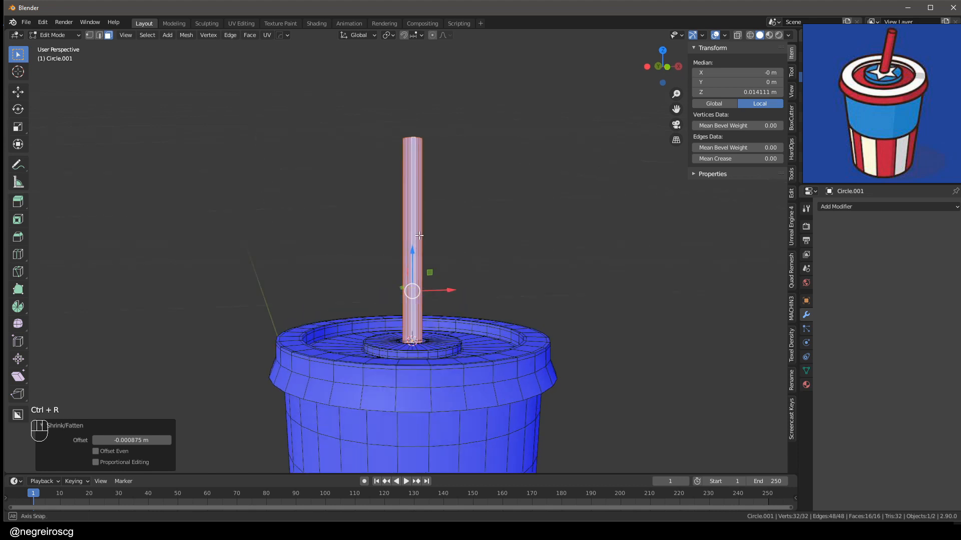
{"action": "key", "text": "ctrl+r"}
{"action": "left_click", "coordinate": [413, 245]}
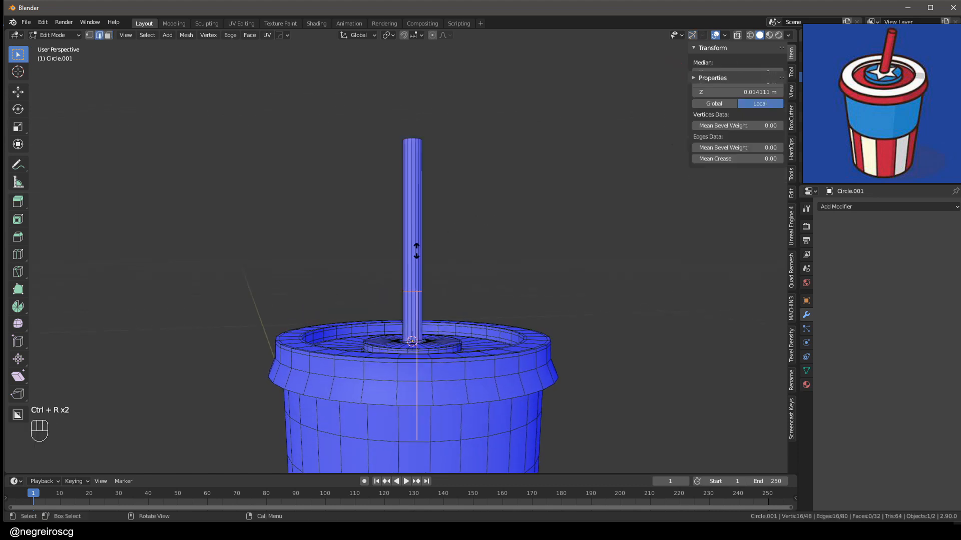
{"action": "left_click", "coordinate": [426, 215]}
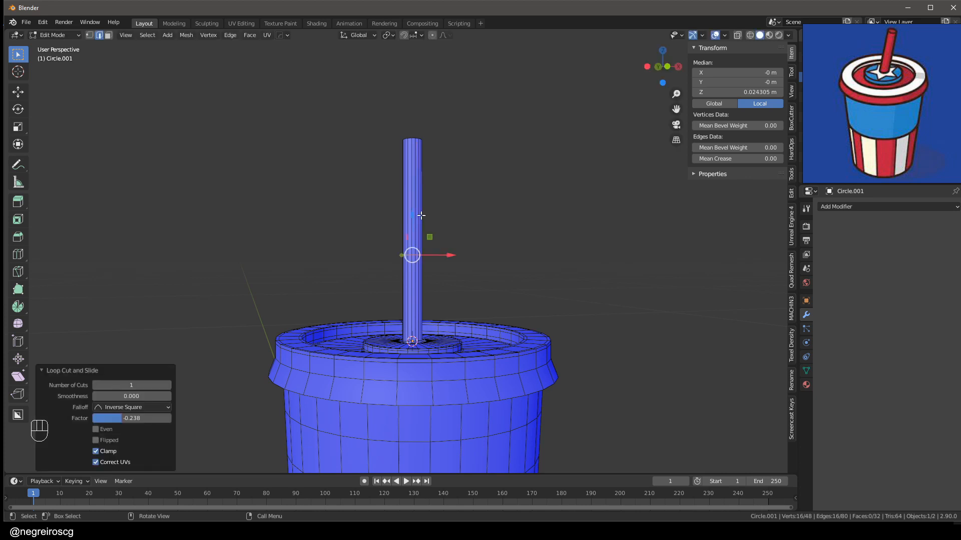
- Bevel the straw's new edge loop in front view with a width of about 0.00724 m and 10 segments
{"action": "key", "text": "grave"}
{"action": "left_click", "coordinate": [415, 159]}
{"action": "scroll", "coordinate": [408, 249], "scroll_direction": "up", "scroll_amount": 5}
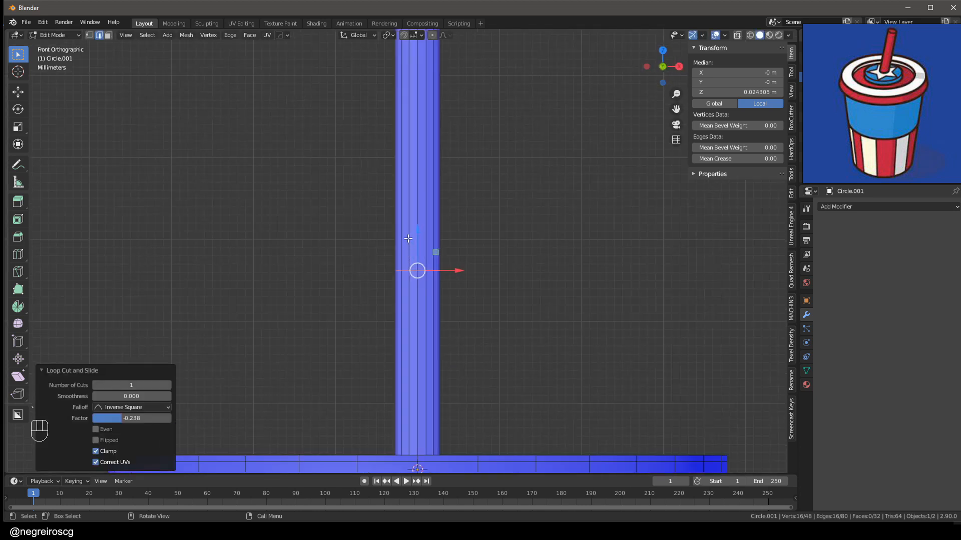
{"action": "scroll", "coordinate": [408, 239], "scroll_direction": "down", "scroll_amount": 1}
{"action": "key", "text": "ctrl+b"}
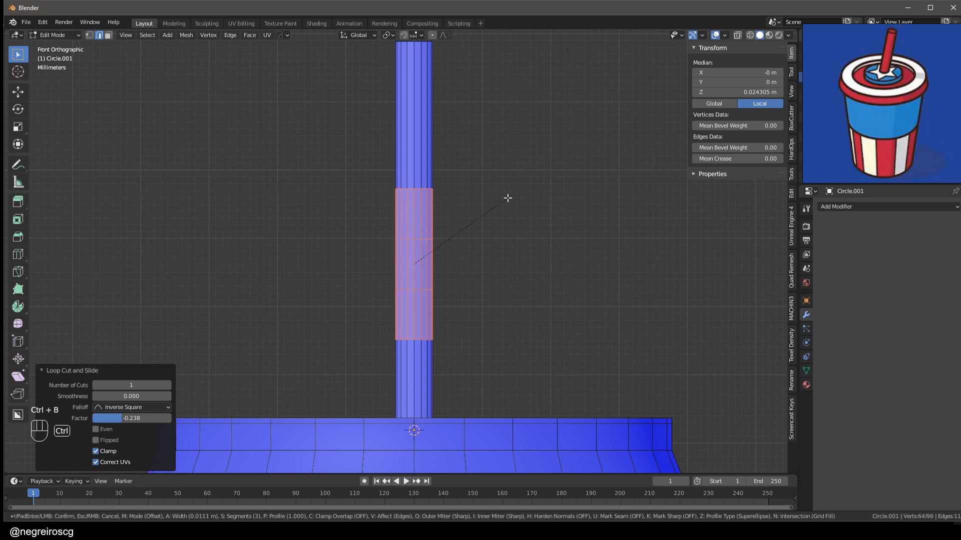
{"action": "scroll", "coordinate": [507, 198], "scroll_direction": "up", "scroll_amount": 3}
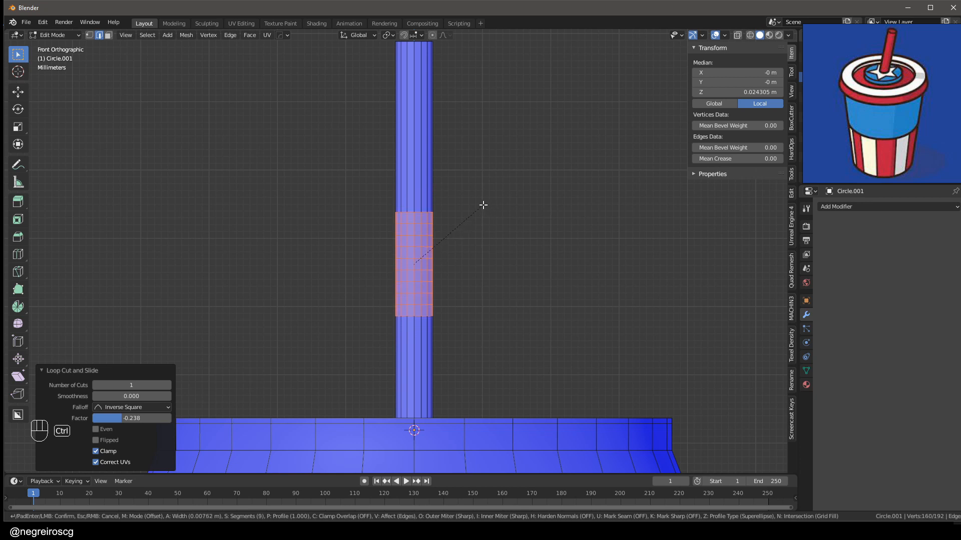
{"action": "left_click", "coordinate": [479, 205]}
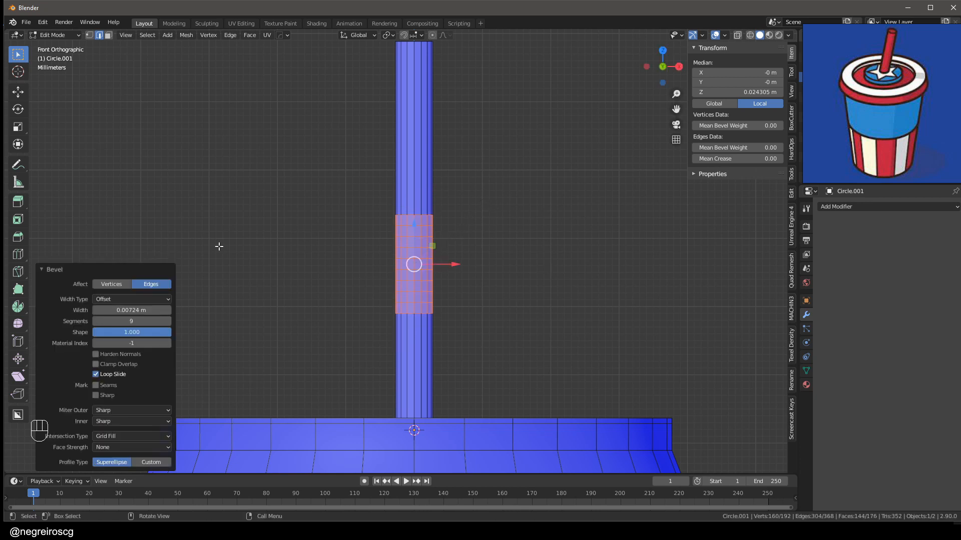
{"action": "left_click", "coordinate": [168, 321]}
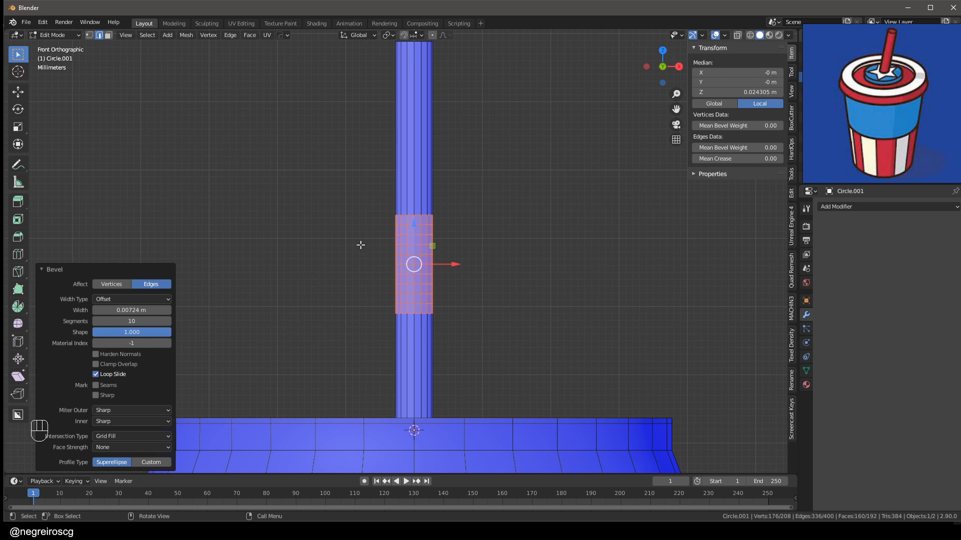
- Select one vertical column of edges down the straw's bevelled section and expand it to full edge rings around the straw
{"action": "scroll", "coordinate": [405, 224], "scroll_direction": "up", "scroll_amount": 4}
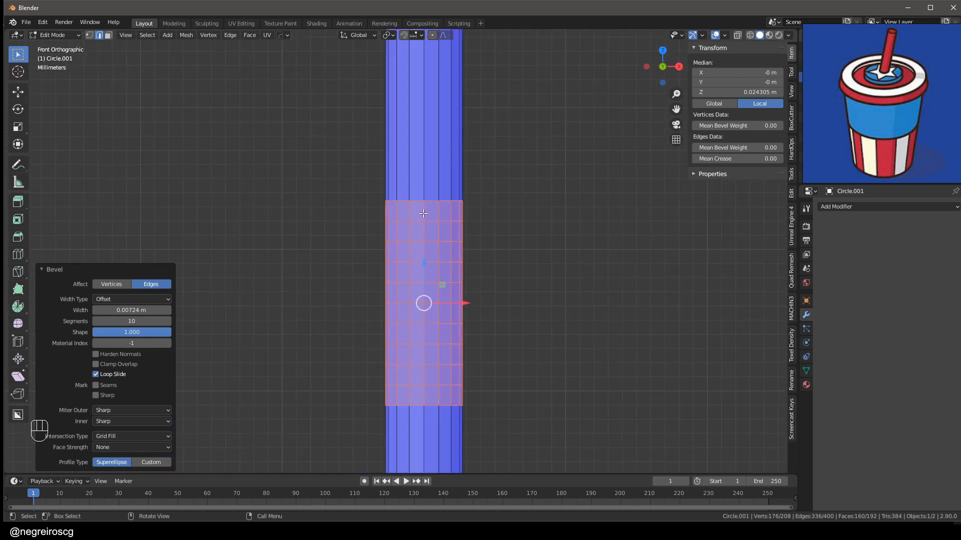
{"action": "left_click", "coordinate": [423, 214]}
{"action": "middle_click_drag", "start_coordinate": [421, 305], "coordinate": [410, 274], "text": "shift"}
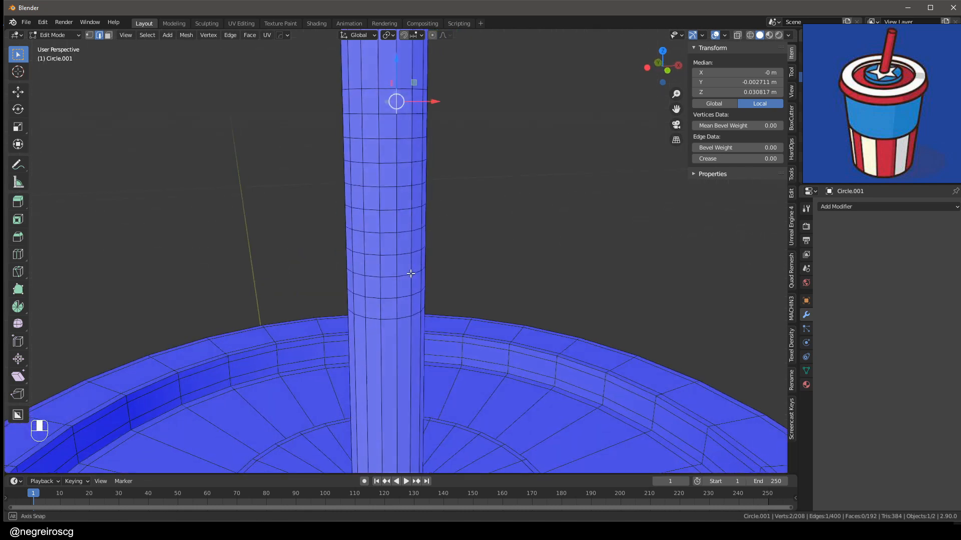
{"action": "left_click", "coordinate": [395, 310], "text": "ctrl"}
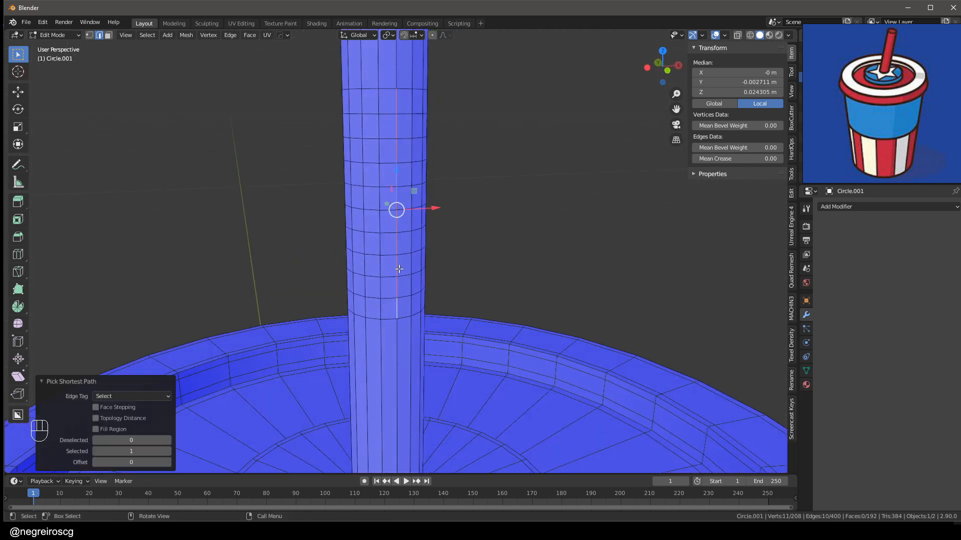
{"action": "scroll", "coordinate": [407, 191], "scroll_direction": "up", "scroll_amount": 1}
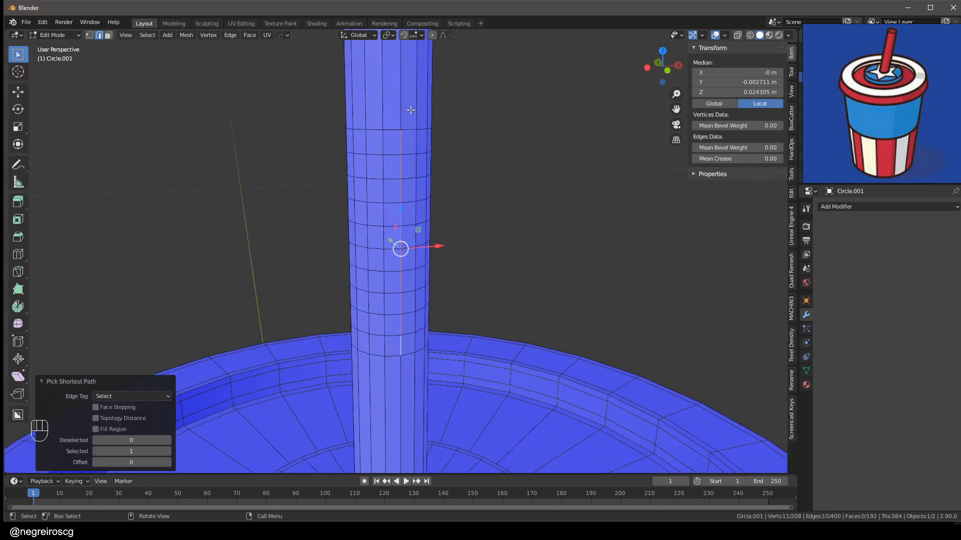
{"action": "left_click", "coordinate": [402, 136]}
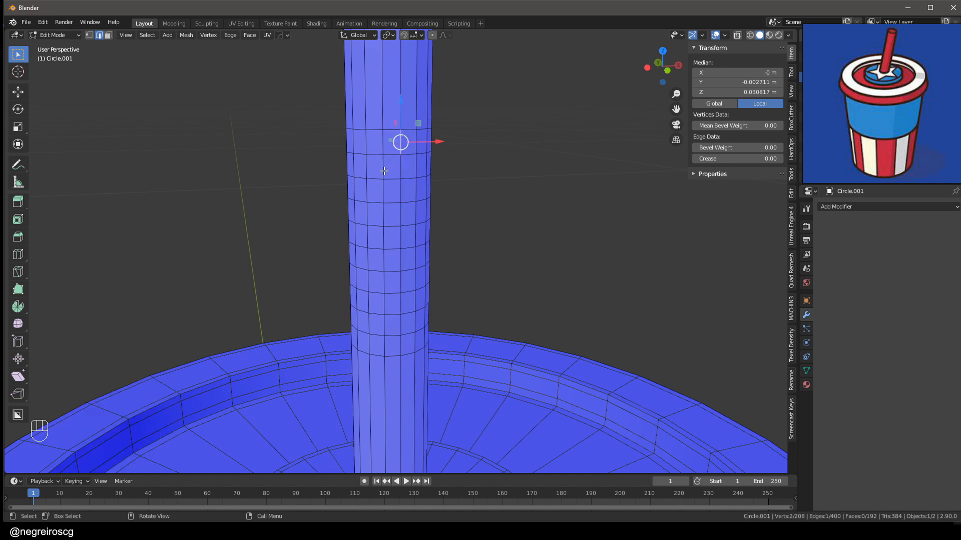
{"action": "left_click", "coordinate": [404, 347], "text": "ctrl"}
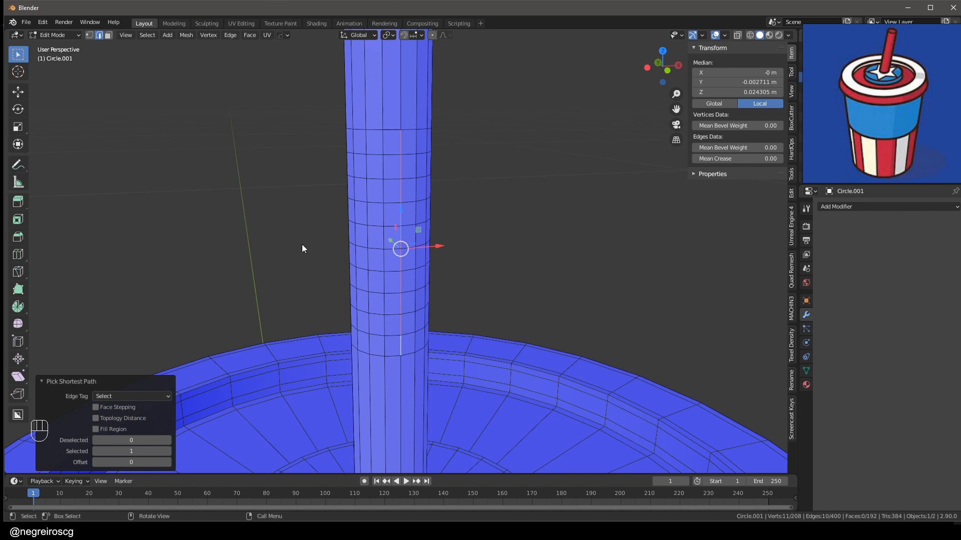
{"action": "middle_click_drag", "start_coordinate": [393, 232], "coordinate": [376, 248], "text": "shift"}
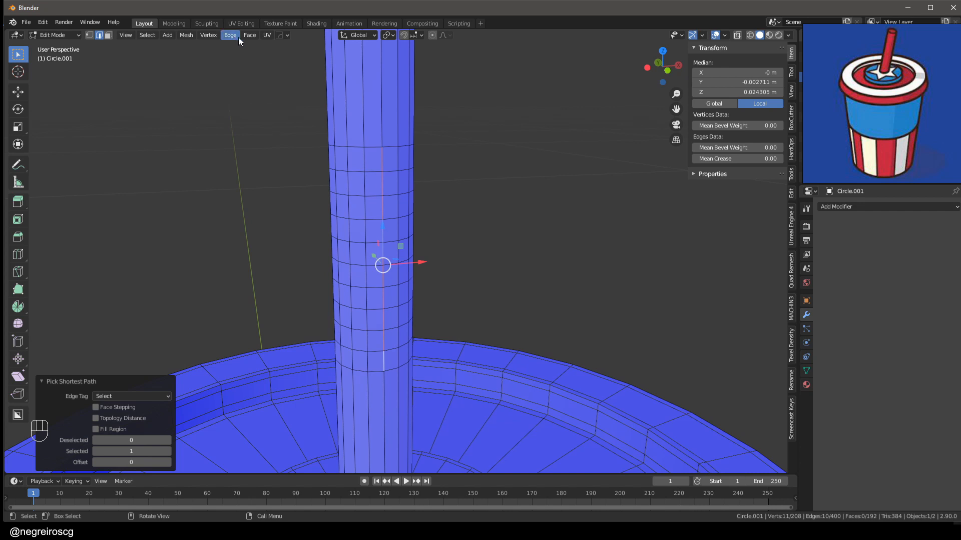
{"action": "left_click", "coordinate": [147, 35]}
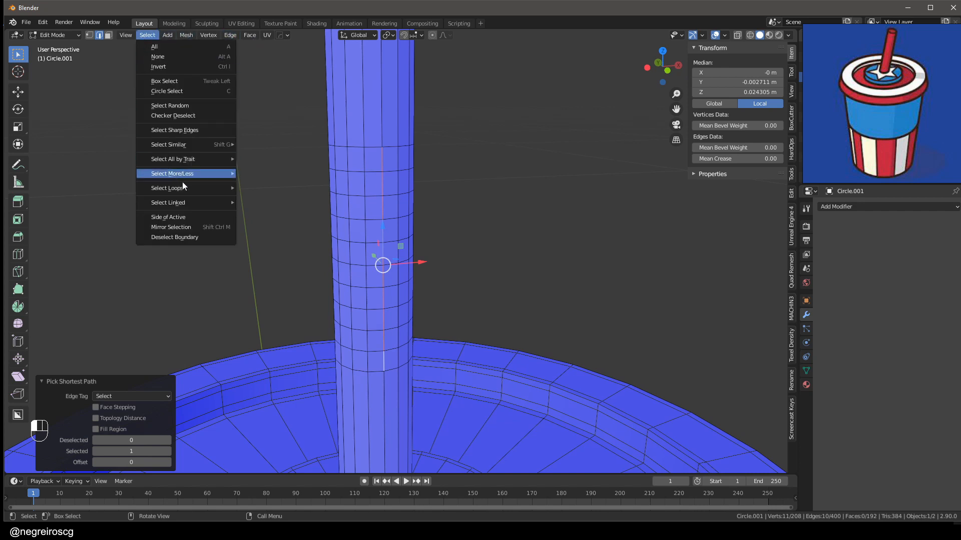
{"action": "mouse_move", "coordinate": [190, 189]}
{"action": "left_click", "coordinate": [307, 200]}
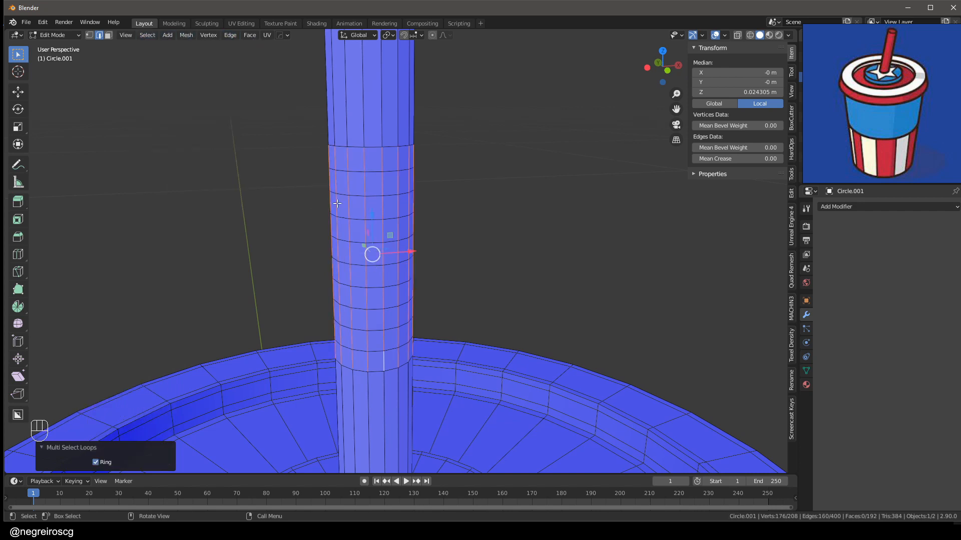
- Subdivide the selected vertical edges of the straw's bevelled section with one cut
{"action": "middle_click_drag", "start_coordinate": [320, 208], "coordinate": [376, 161]}
{"action": "left_click", "coordinate": [229, 36]}
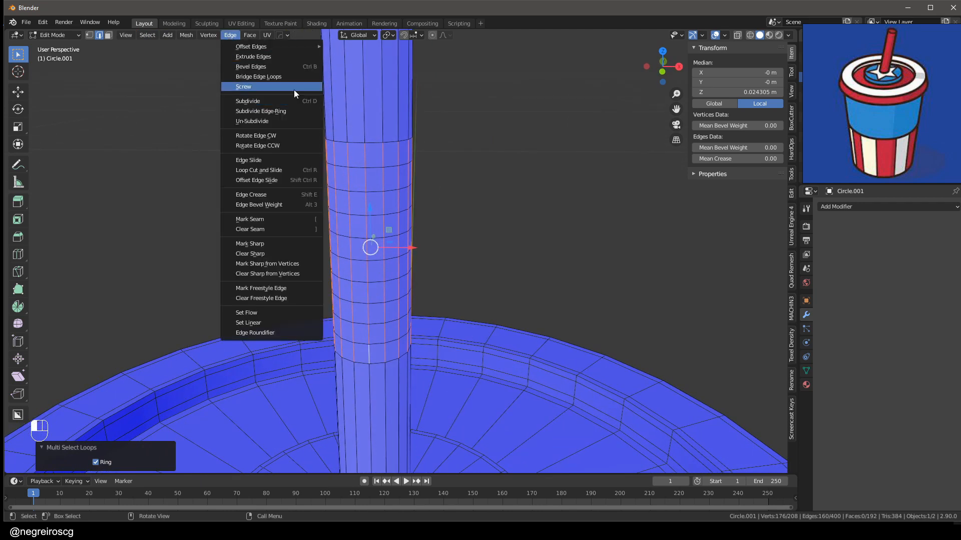
{"action": "left_click", "coordinate": [269, 99]}
{"action": "middle_click_drag", "start_coordinate": [369, 191], "coordinate": [345, 189]}
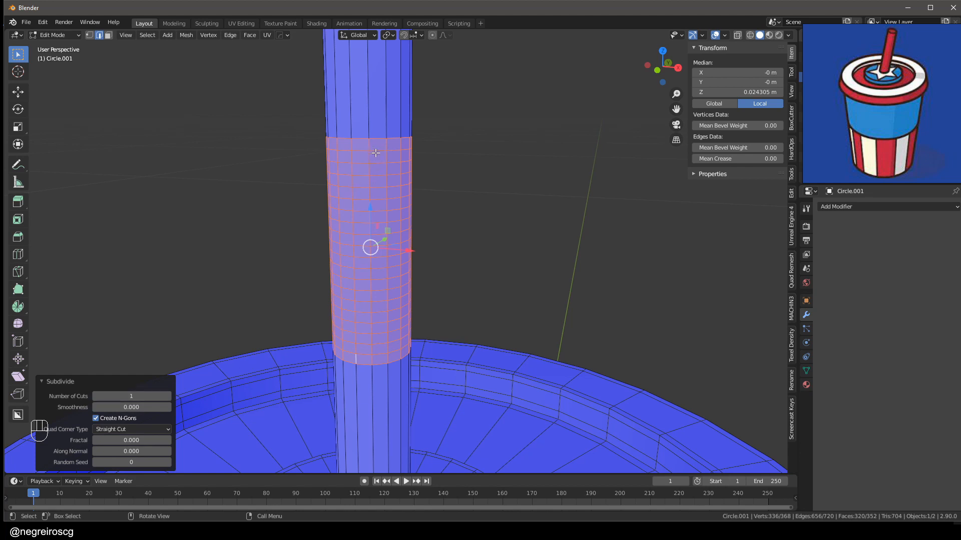
- Select every second horizontal edge loop down the straw's subdivided section, ten loops starting just below its upper boundary
{"action": "left_click", "coordinate": [371, 136], "text": "alt"}
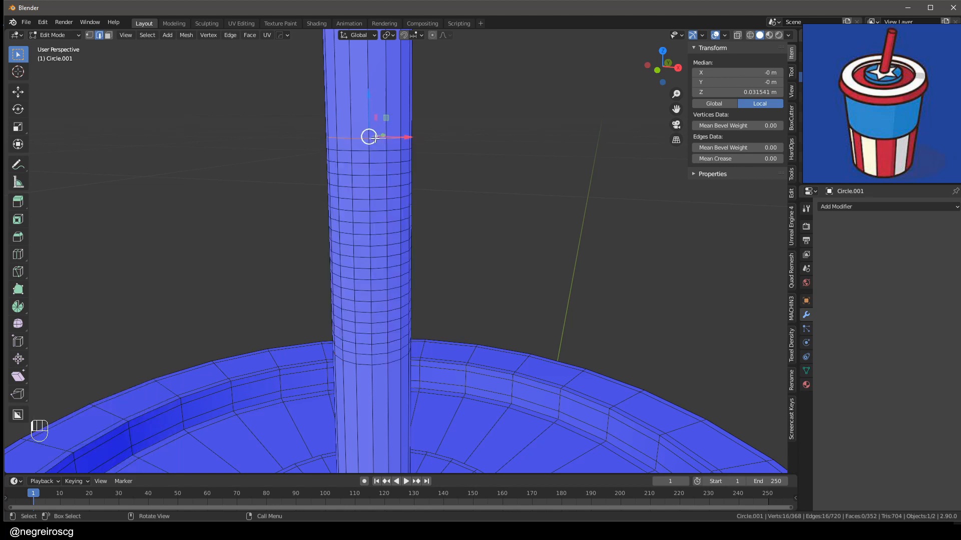
{"action": "left_click", "coordinate": [376, 151], "text": "alt"}
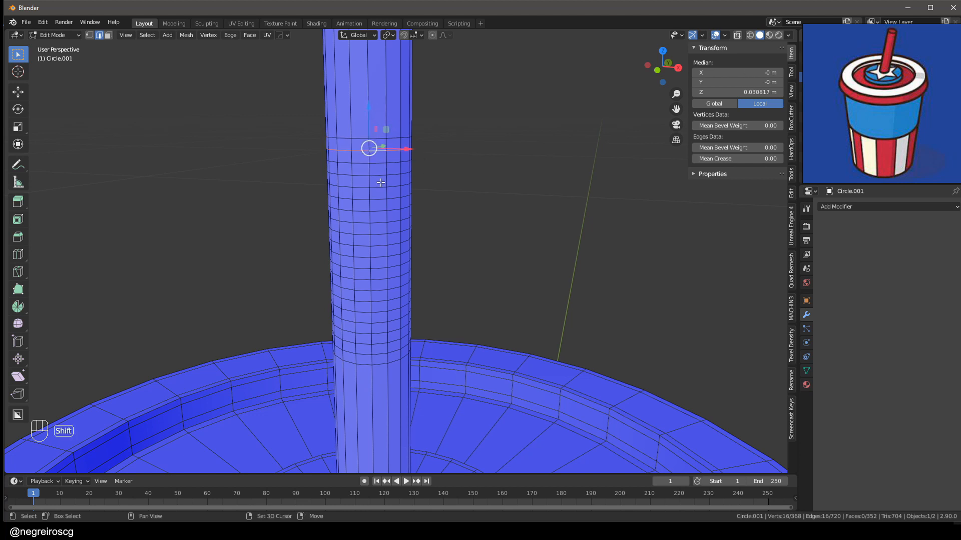
{"action": "left_click", "coordinate": [378, 175], "text": "alt+shift"}
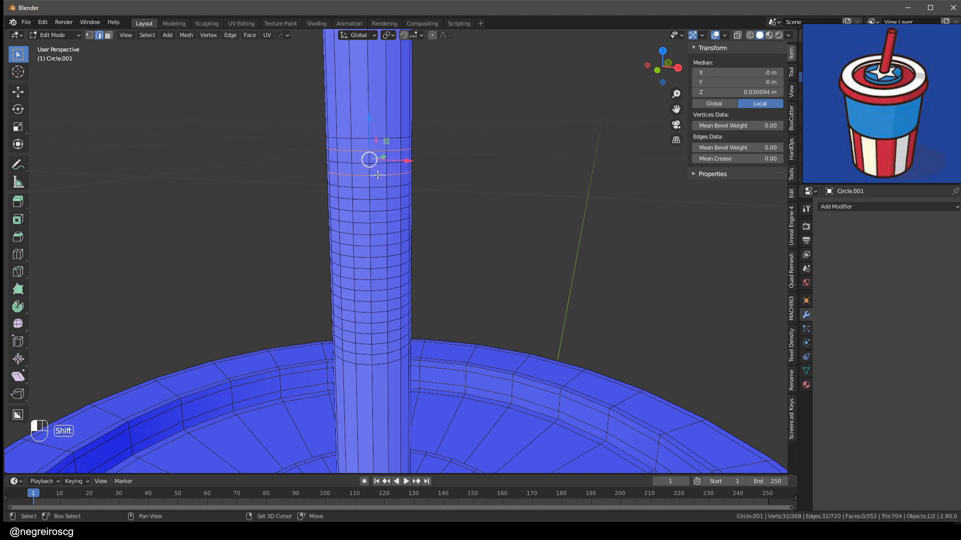
{"action": "left_click", "coordinate": [379, 200], "text": "alt+shift"}
{"action": "left_click", "coordinate": [378, 223], "text": "alt+shift"}
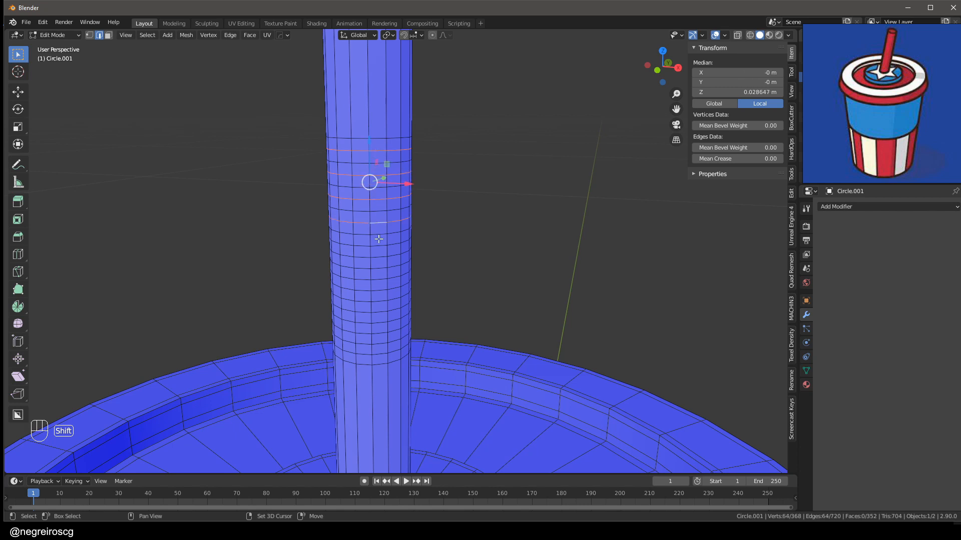
{"action": "left_click", "coordinate": [379, 245], "text": "alt+shift"}
{"action": "left_click", "coordinate": [377, 268], "text": "alt+shift"}
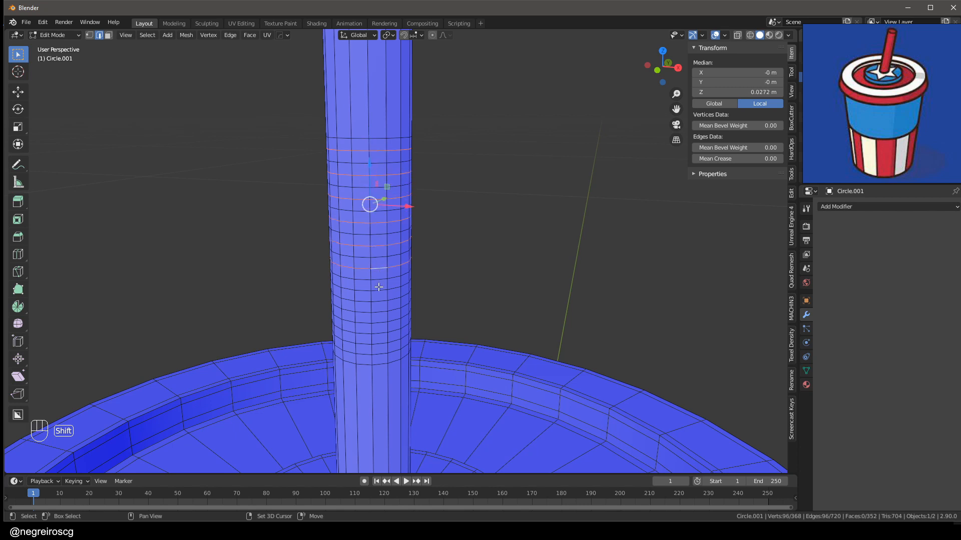
{"action": "left_click", "coordinate": [378, 291], "text": "alt+shift"}
{"action": "left_click", "coordinate": [381, 315], "text": "alt+shift"}
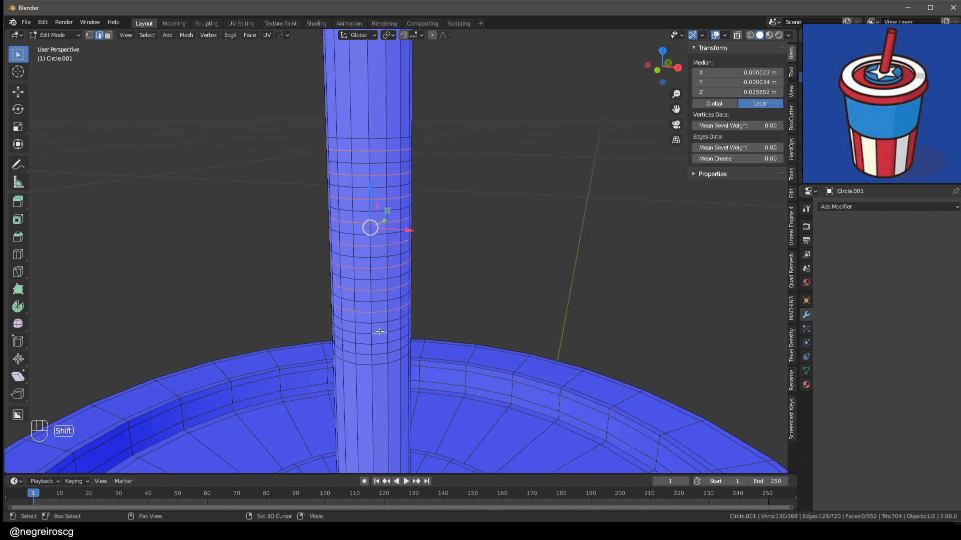
{"action": "left_click", "coordinate": [380, 333], "text": "alt+shift"}
{"action": "left_click", "coordinate": [380, 353], "text": "alt+shift"}
{"action": "middle_click_drag", "start_coordinate": [344, 213], "coordinate": [428, 216]}
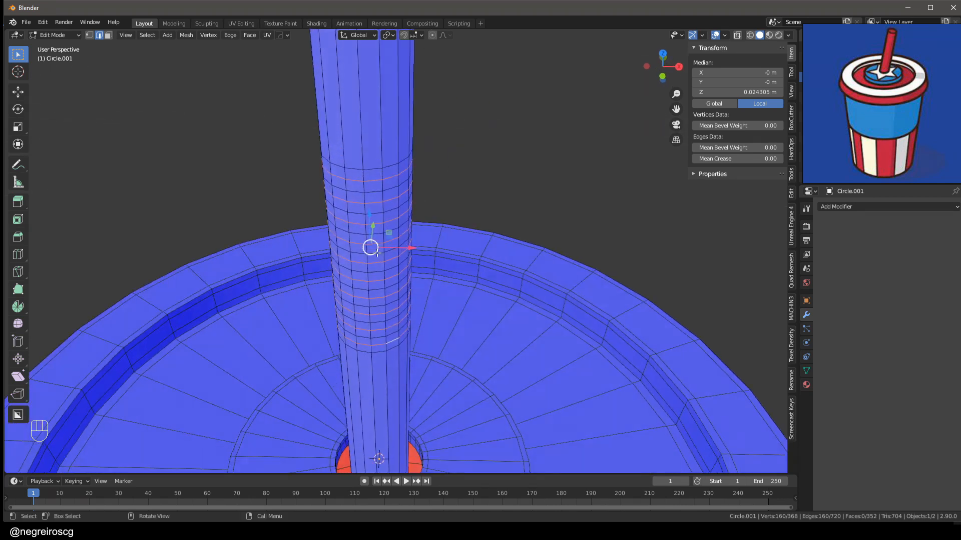
- Push the selected alternate loops outward into ridges with a Shrink/Fatten offset of about 0.000667 m
{"action": "key", "text": "s"}
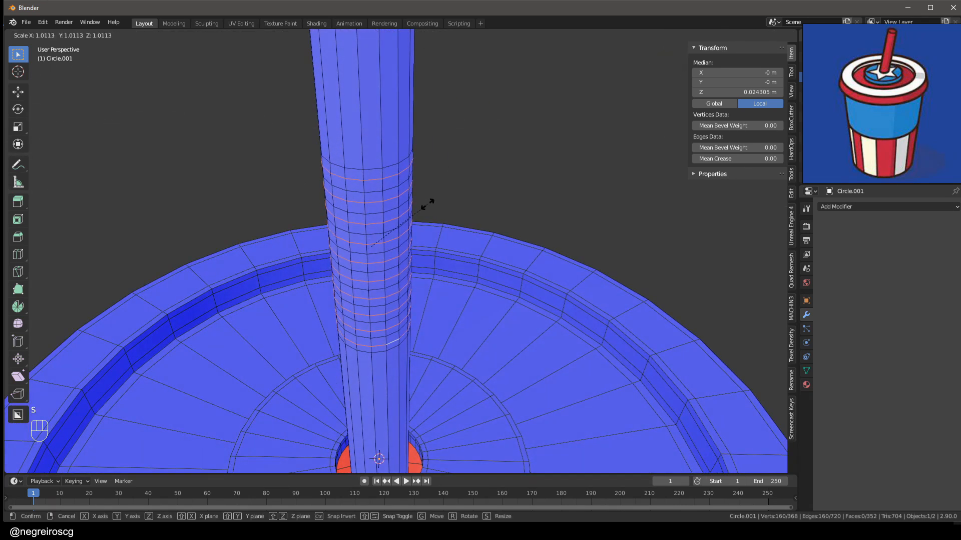
{"action": "left_click", "coordinate": [426, 202]}
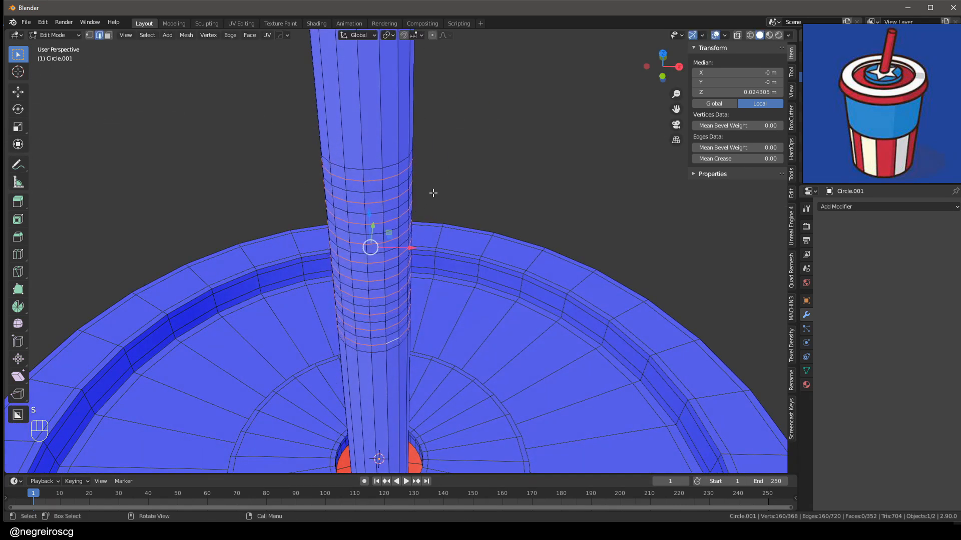
{"action": "key", "text": "alt+s"}
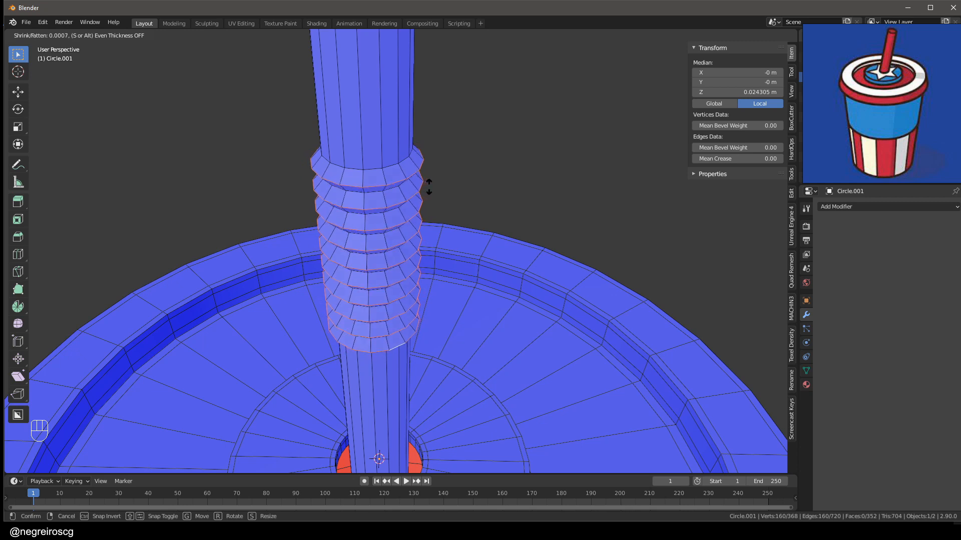
{"action": "left_click", "coordinate": [432, 186]}
{"action": "middle_click_drag", "start_coordinate": [380, 165], "coordinate": [386, 135]}
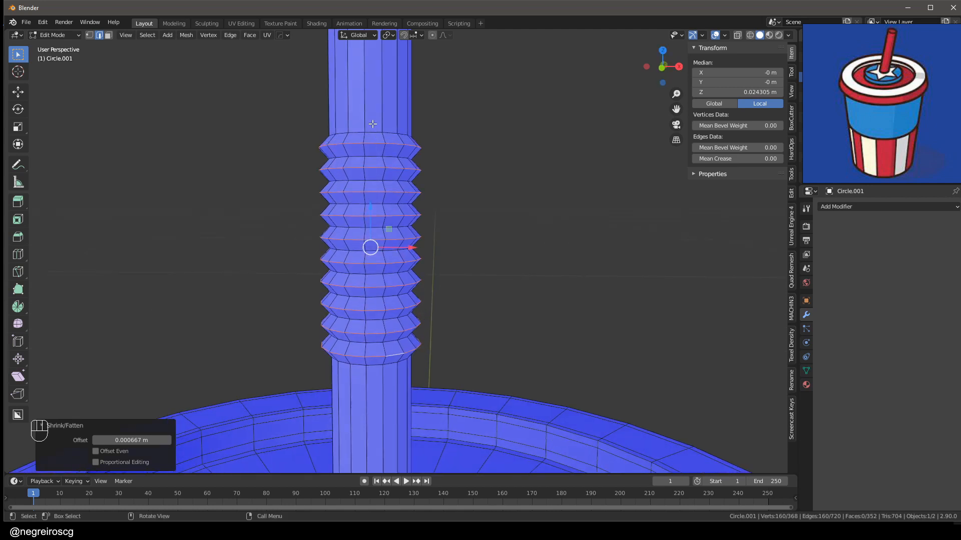
- Add a supporting edge loop to the straw just above the ridged section, slid to a factor of about 0.925
{"action": "key", "text": "ctrl+r"}
{"action": "scroll", "coordinate": [374, 150], "scroll_direction": "down", "scroll_amount": 4}
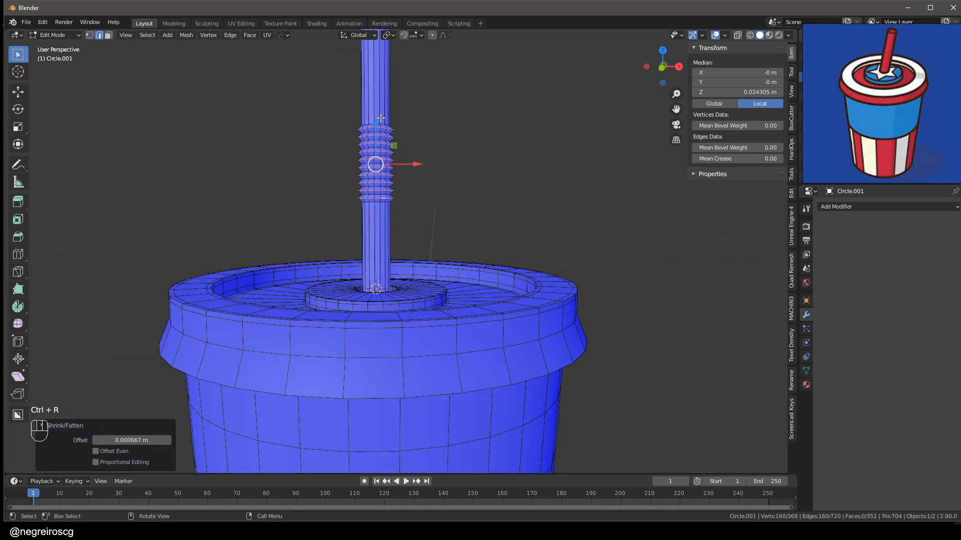
{"action": "key", "text": "ctrl+r"}
{"action": "left_click", "coordinate": [395, 168]}
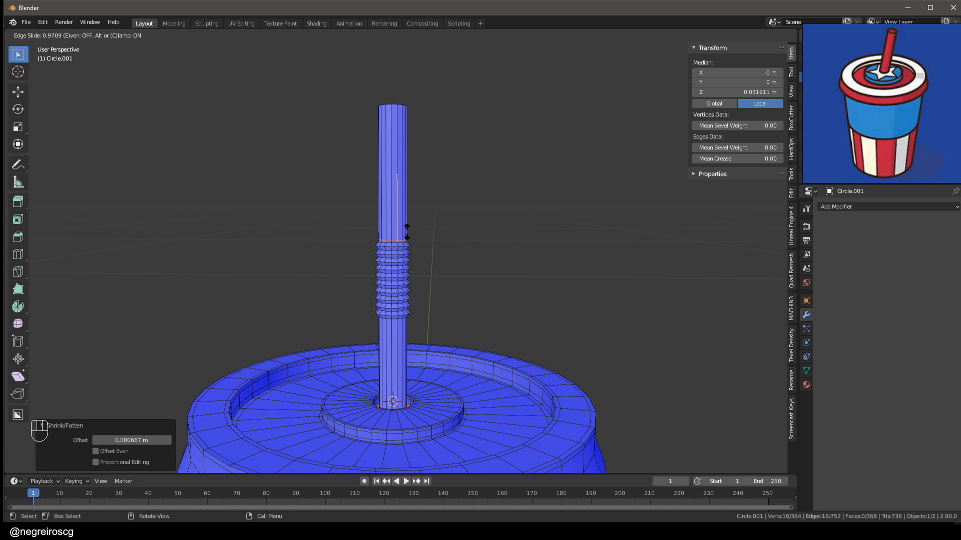
{"action": "left_click", "coordinate": [407, 228]}
{"action": "scroll", "coordinate": [382, 332], "scroll_direction": "up", "scroll_amount": 3}
- Add a supporting edge loop to the straw just below the ridged section, slid to a factor of about -0.982
{"action": "key", "text": "ctrl+r"}
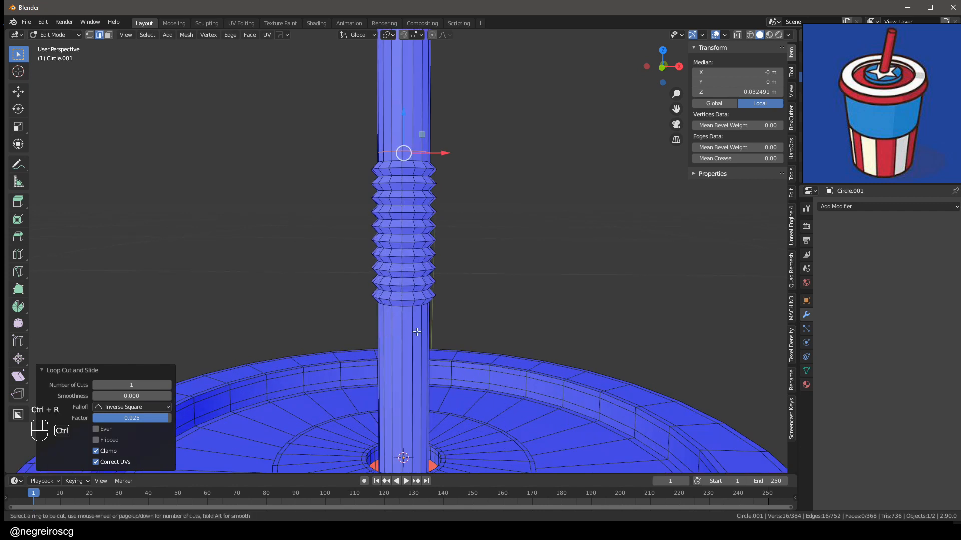
{"action": "left_click", "coordinate": [416, 331]}
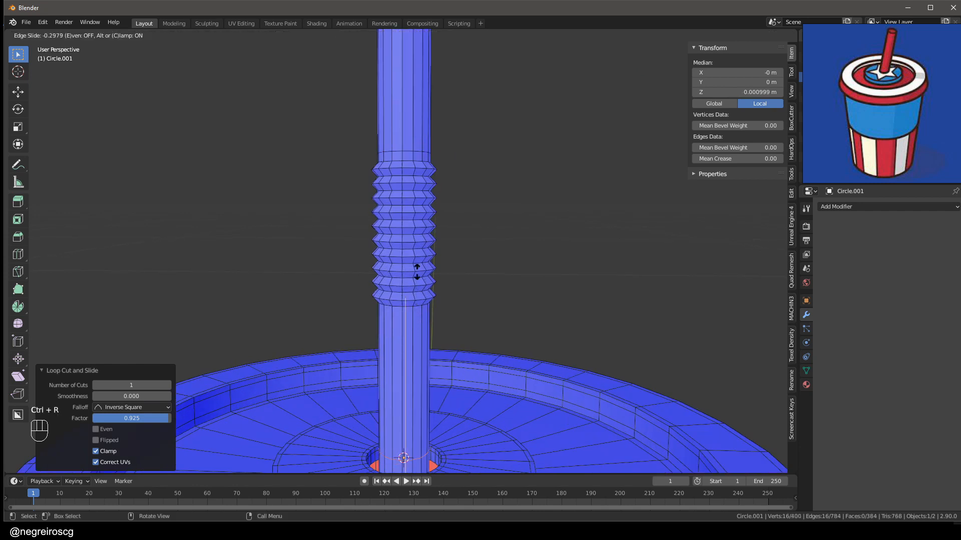
{"action": "left_click", "coordinate": [428, 142]}
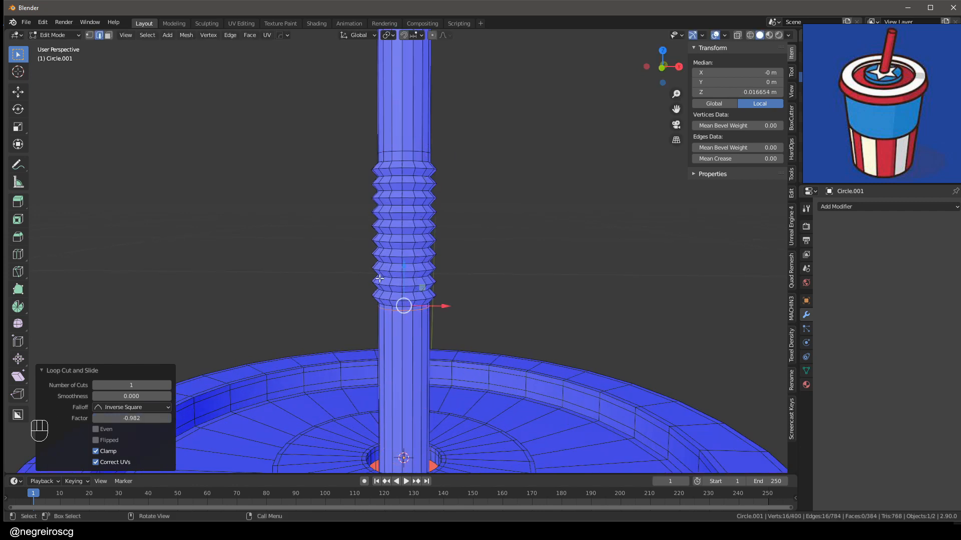
{"action": "scroll", "coordinate": [398, 279], "scroll_direction": "up", "scroll_amount": 2}
{"action": "scroll", "coordinate": [395, 199], "scroll_direction": "down", "scroll_amount": 3}
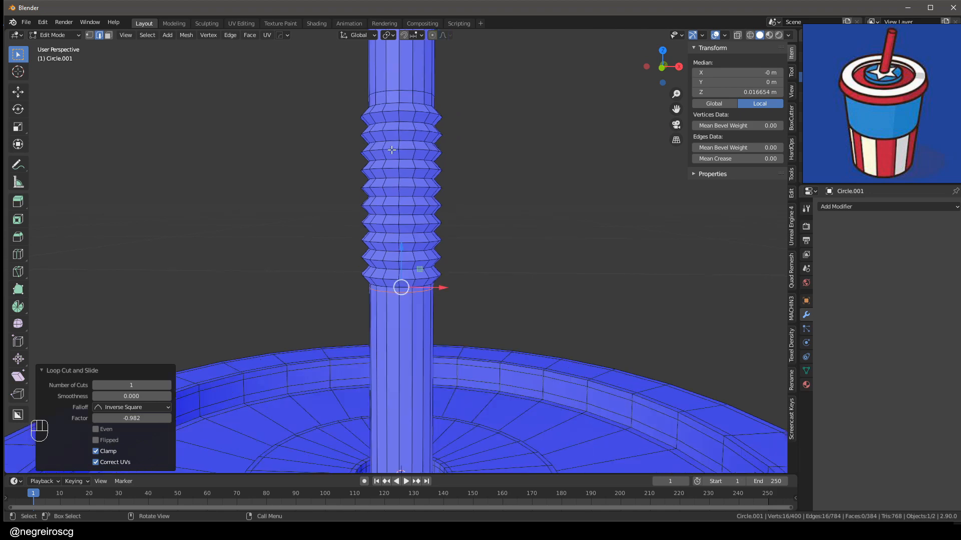
{"action": "middle_click_drag", "start_coordinate": [395, 198], "coordinate": [423, 239]}
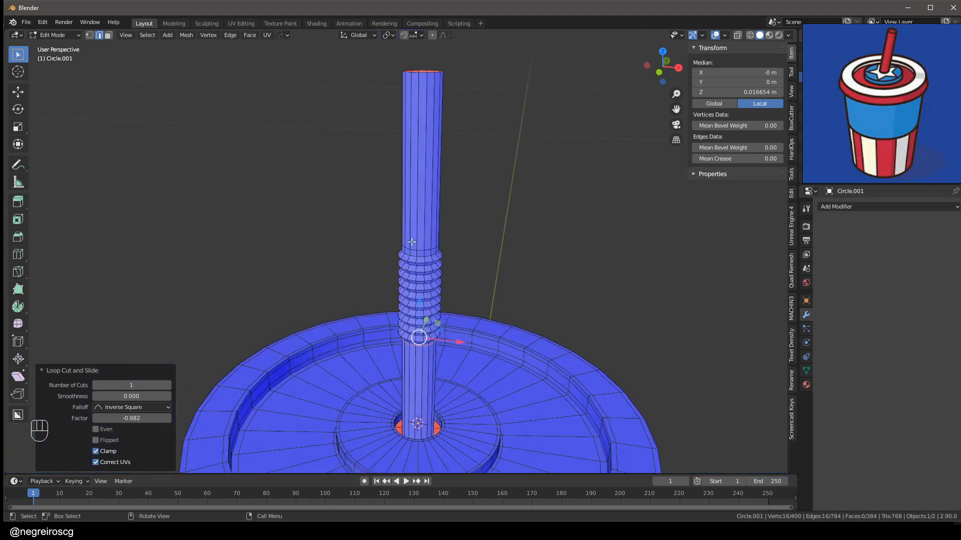
- In front wireframe view, select all vertices of the ridged section including its support loops and scale them to about 0.841 along Z
{"action": "key", "text": "grave"}
{"action": "scroll", "coordinate": [425, 216], "scroll_direction": "down", "scroll_amount": 3}
{"action": "scroll", "coordinate": [455, 251], "scroll_direction": "up", "scroll_amount": 1, "text": "shift"}
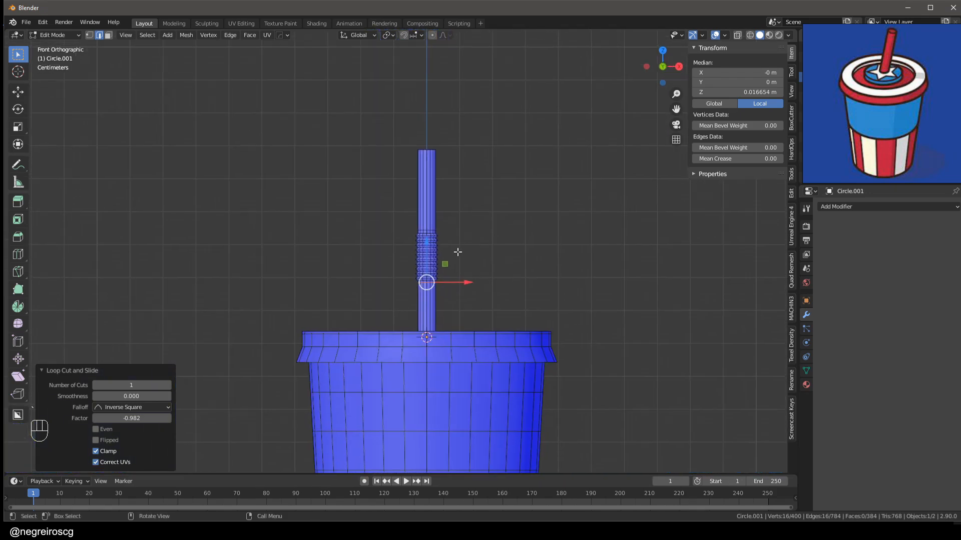
{"action": "scroll", "coordinate": [456, 251], "scroll_direction": "up", "scroll_amount": 2}
{"action": "key", "text": "1"}
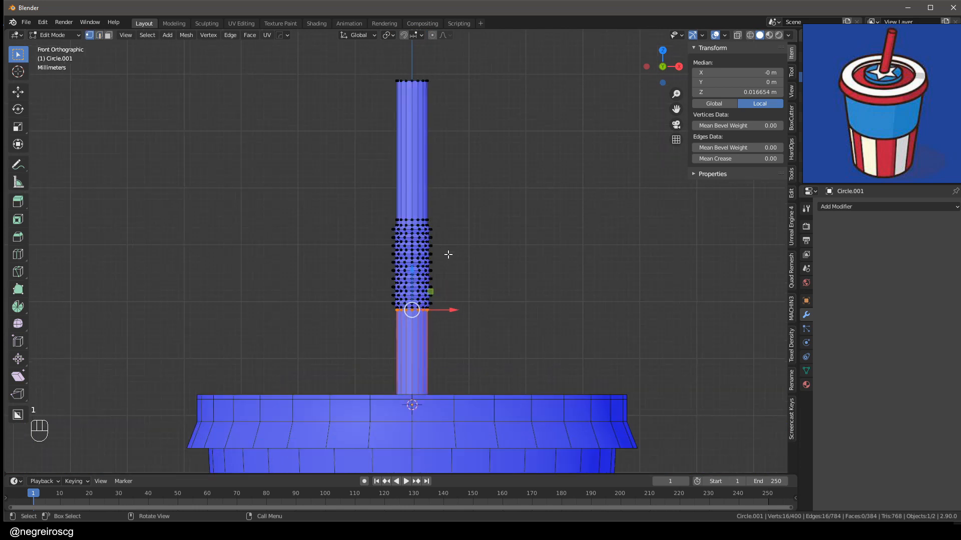
{"action": "key", "text": "shift+z"}
{"action": "left_click_drag", "start_coordinate": [504, 178], "coordinate": [243, 325]}
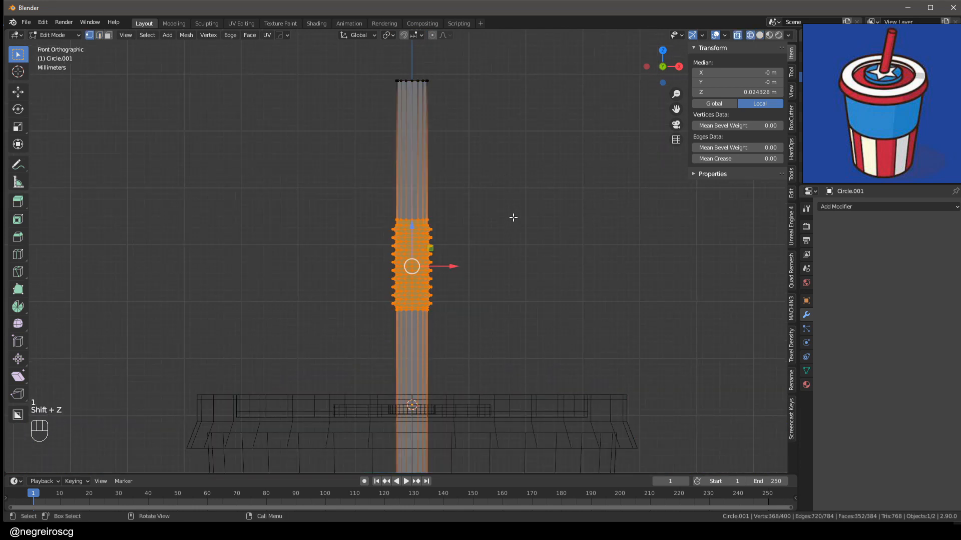
{"action": "key", "text": "s"}
{"action": "key", "text": "z"}
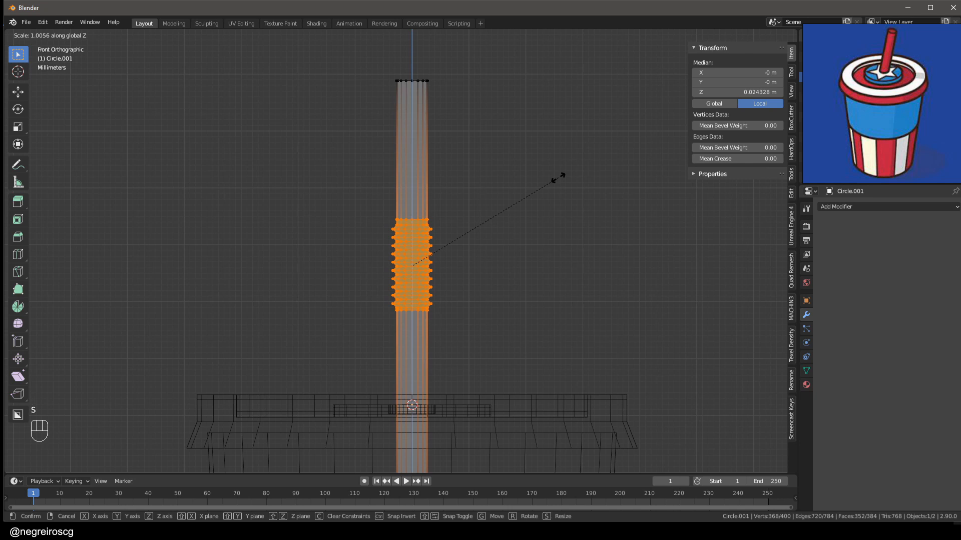
{"action": "left_click", "coordinate": [532, 186]}
{"action": "scroll", "coordinate": [532, 187], "scroll_direction": "down", "scroll_amount": 1}
{"action": "middle_click_drag", "start_coordinate": [458, 247], "coordinate": [485, 320], "text": "shift"}
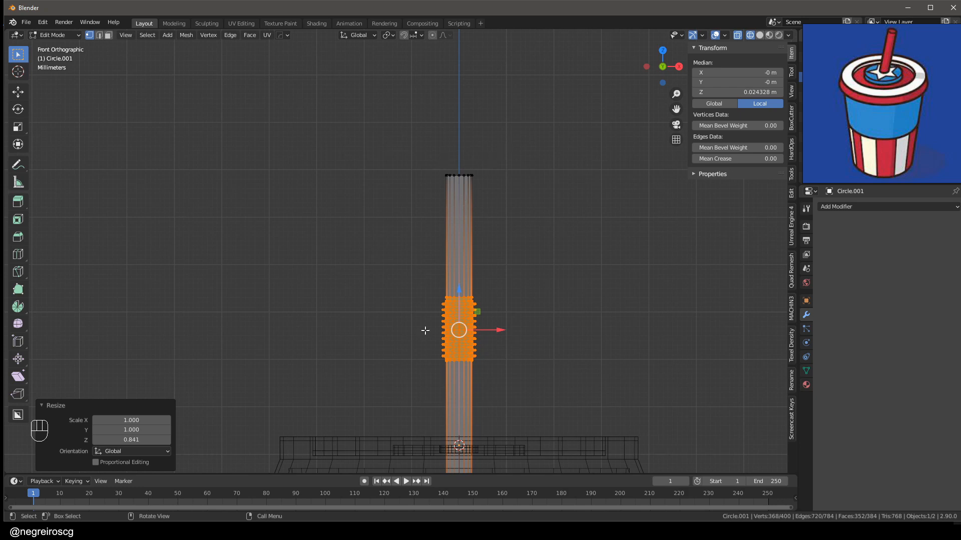
{"action": "scroll", "coordinate": [425, 330], "scroll_direction": "up", "scroll_amount": 2}
{"action": "scroll", "coordinate": [460, 241], "scroll_direction": "down", "scroll_amount": 4}
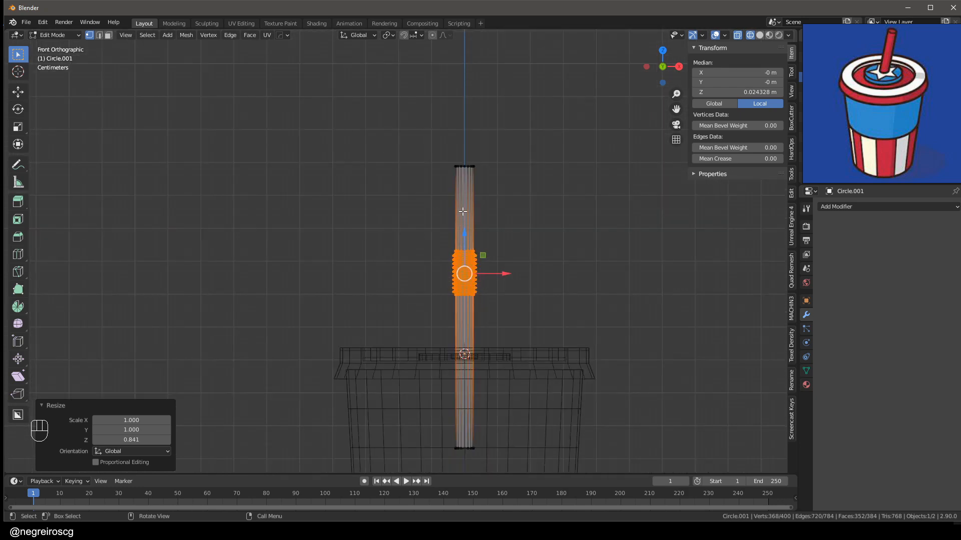
{"action": "key", "text": "ctrl+Print"}
{"action": "left_click_drag", "start_coordinate": [299, 61], "coordinate": [701, 464]}
{"action": "left_click", "coordinate": [710, 371]}
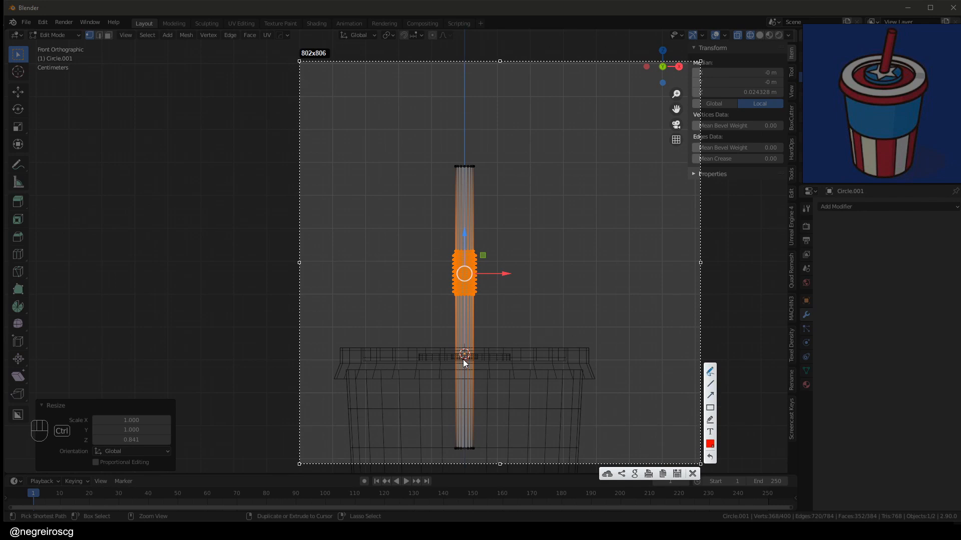
{"action": "left_click_drag", "start_coordinate": [577, 171], "coordinate": [578, 169]}
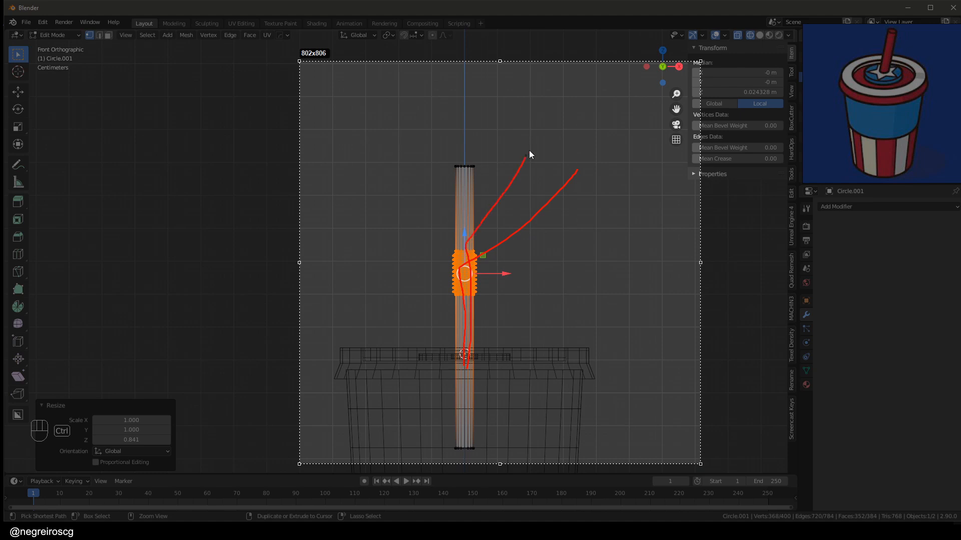
{"action": "left_click_drag", "start_coordinate": [530, 150], "coordinate": [531, 148]}
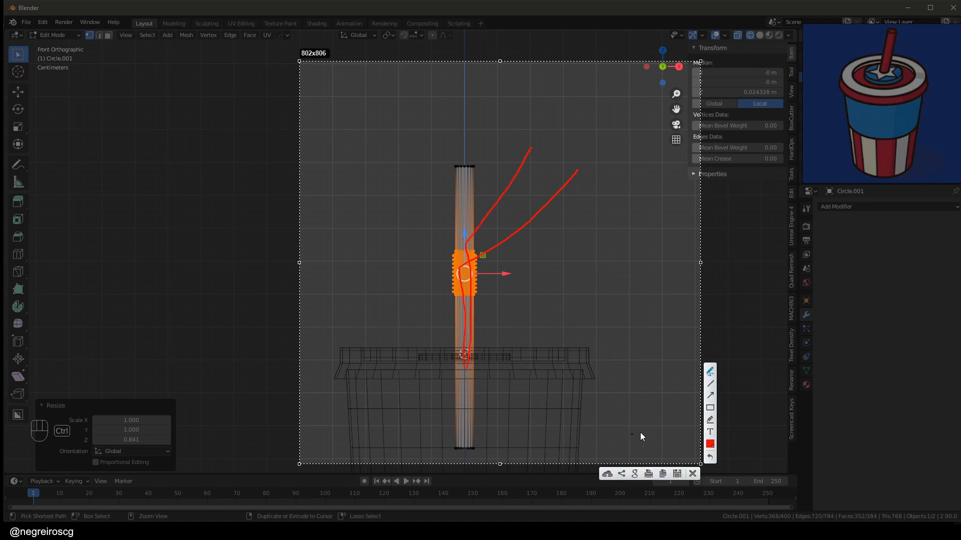
{"action": "left_click", "coordinate": [692, 474]}
- Select all vertices of the straw's ridged section and snap the 3D cursor to the selection
{"action": "scroll", "coordinate": [501, 272], "scroll_direction": "up", "scroll_amount": 8}
{"action": "left_click", "coordinate": [585, 293]}
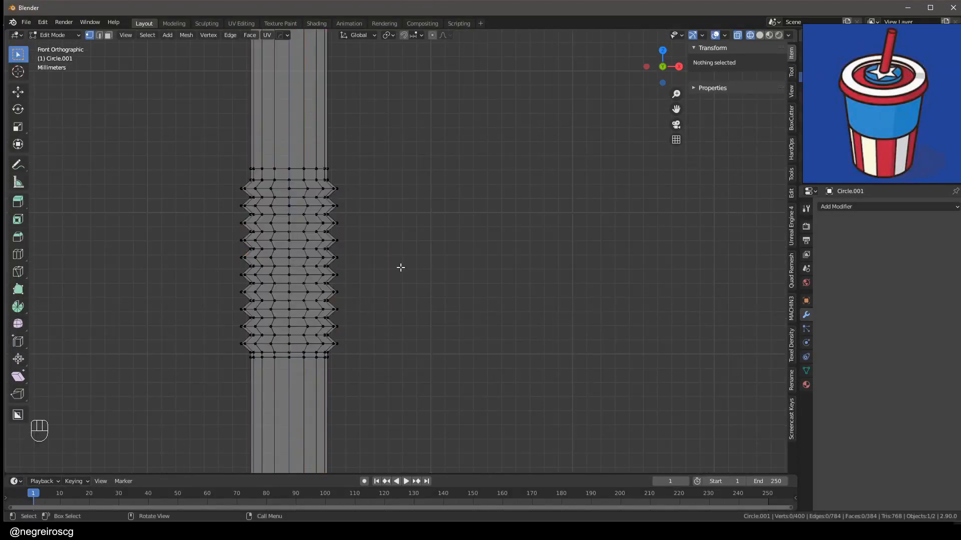
{"action": "middle_click_drag", "start_coordinate": [298, 258], "coordinate": [414, 257], "text": "shift"}
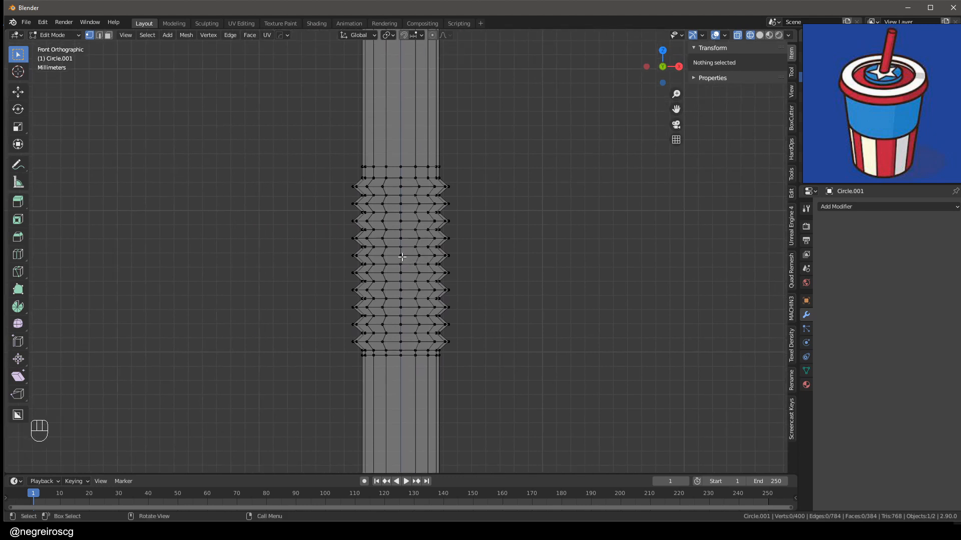
{"action": "left_click_drag", "start_coordinate": [522, 89], "coordinate": [174, 457]}
{"action": "scroll", "coordinate": [487, 295], "scroll_direction": "down", "scroll_amount": 3}
{"action": "key", "text": "shift+s"}
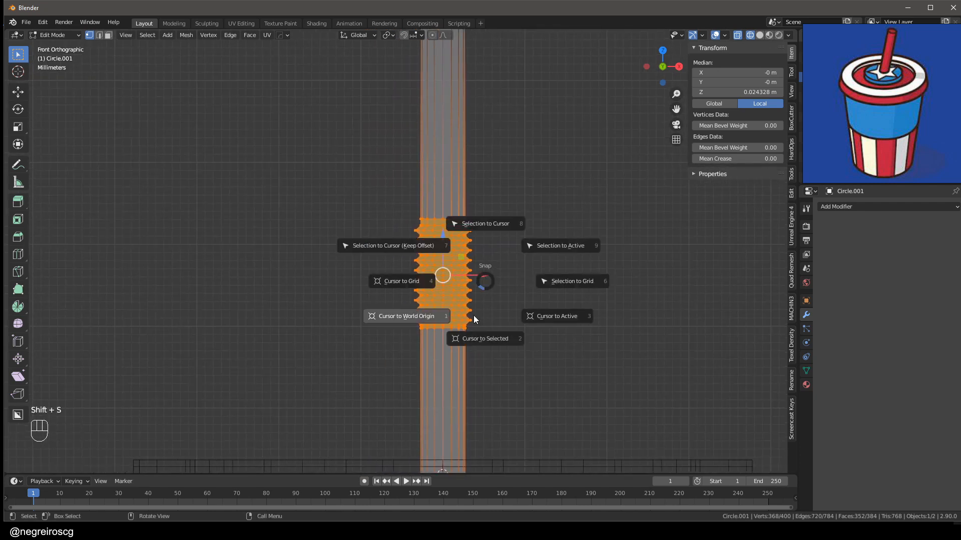
{"action": "left_click", "coordinate": [510, 338]}
{"action": "scroll", "coordinate": [488, 294], "scroll_direction": "down", "scroll_amount": 4}
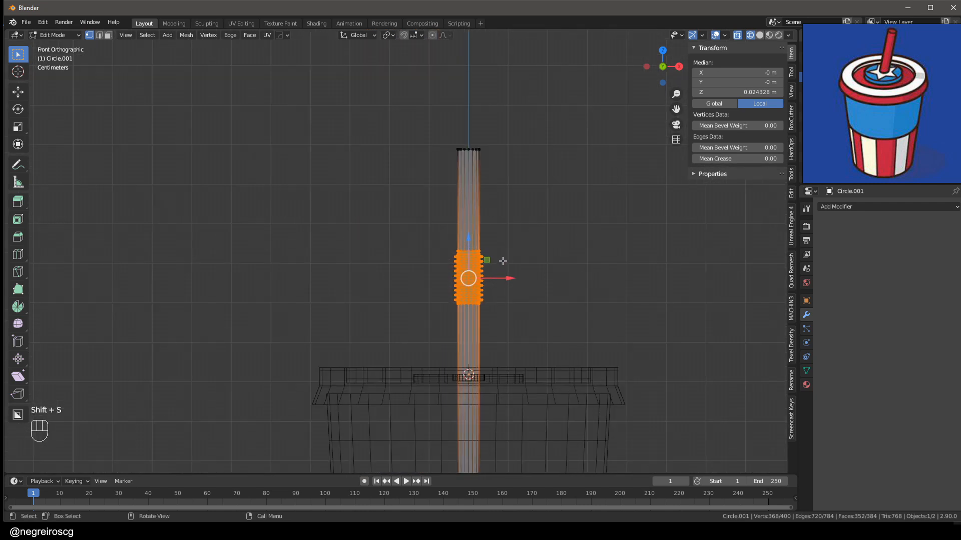
{"action": "scroll", "coordinate": [481, 263], "scroll_direction": "up", "scroll_amount": 3}
{"action": "key", "text": "shift+s"}
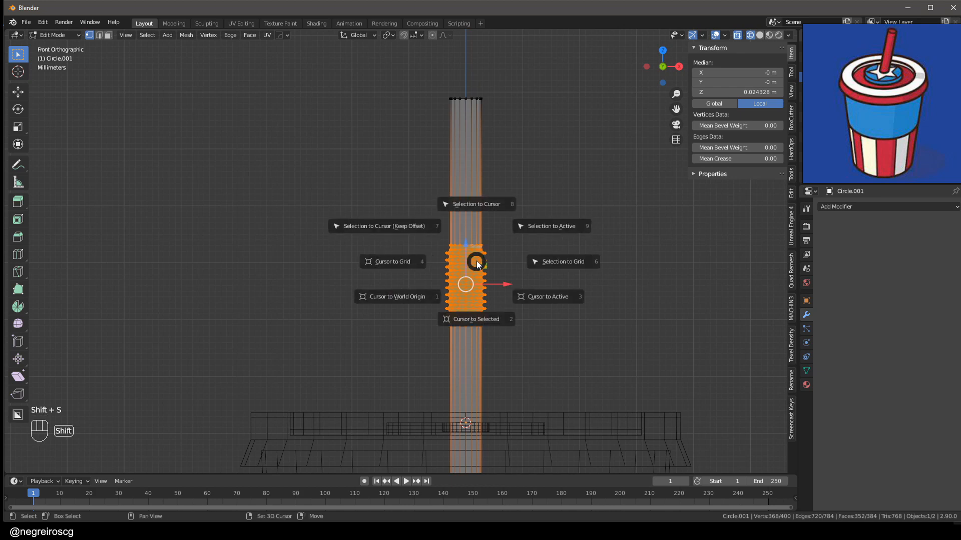
{"action": "left_click", "coordinate": [494, 319]}
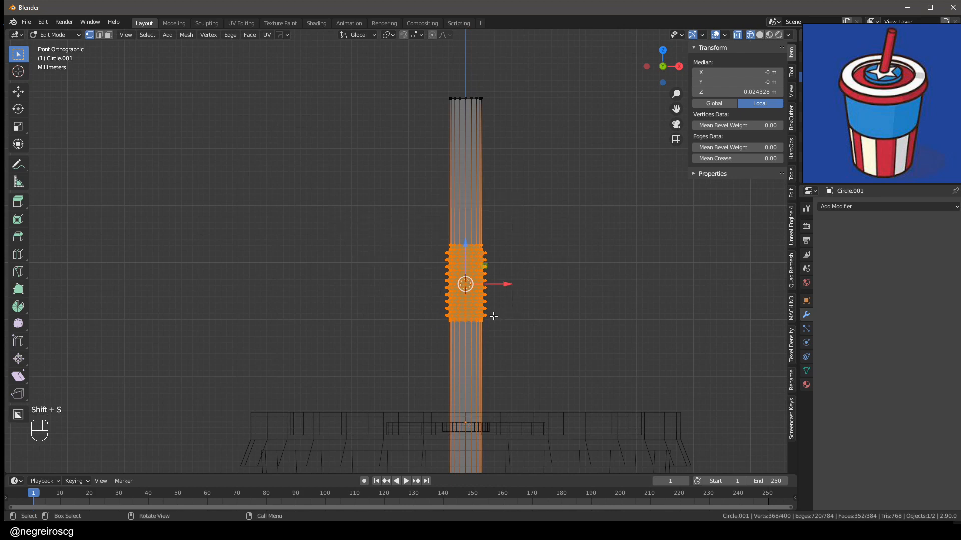
- Select the ring of vertices at the straw's upper open end
{"action": "scroll", "coordinate": [488, 248], "scroll_direction": "down", "scroll_amount": 3}
{"action": "middle_click_drag", "start_coordinate": [498, 240], "coordinate": [502, 276]}
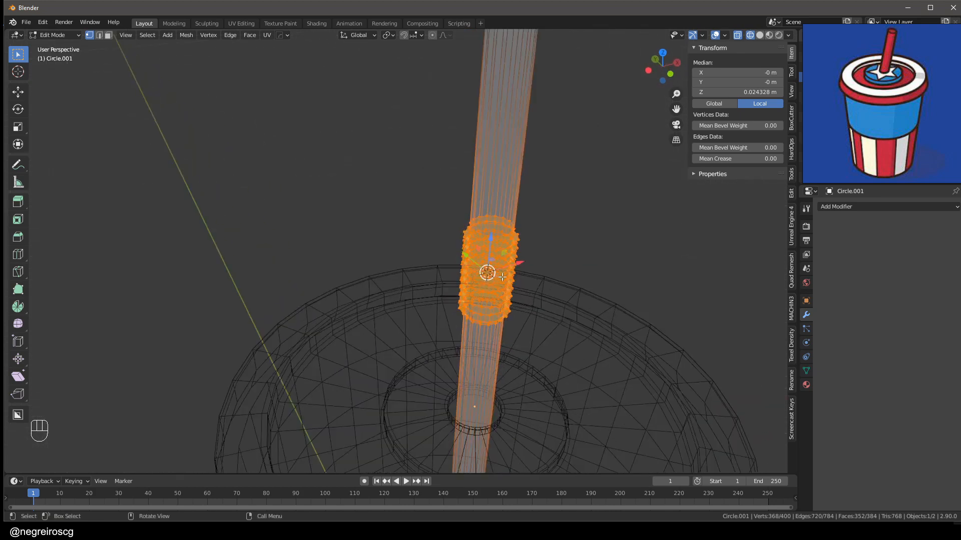
{"action": "middle_click_drag", "start_coordinate": [362, 318], "coordinate": [412, 287]}
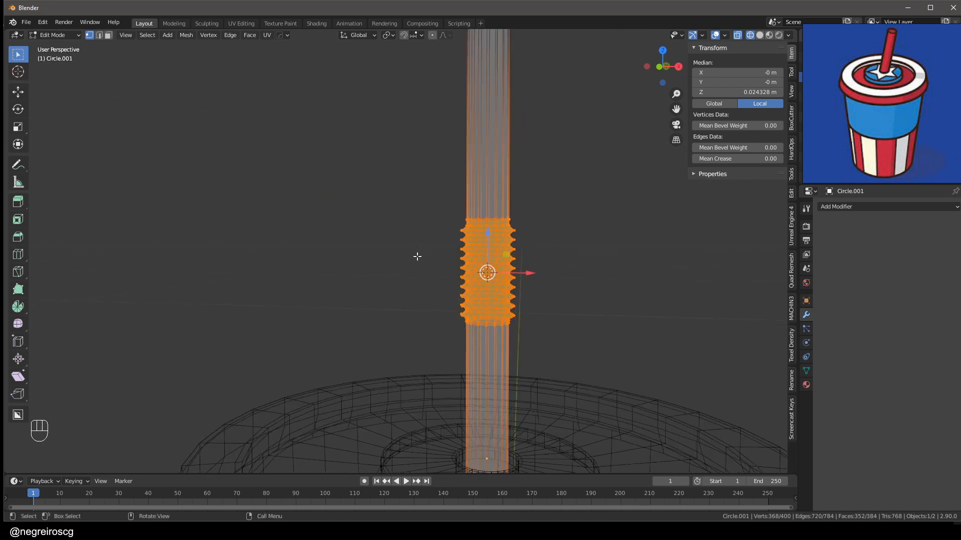
{"action": "scroll", "coordinate": [416, 248], "scroll_direction": "down", "scroll_amount": 3}
{"action": "left_click_drag", "start_coordinate": [504, 179], "coordinate": [418, 135]}
{"action": "middle_click_drag", "start_coordinate": [418, 134], "coordinate": [433, 165], "text": "shift"}
{"action": "scroll", "coordinate": [474, 174], "scroll_direction": "up", "scroll_amount": 2}
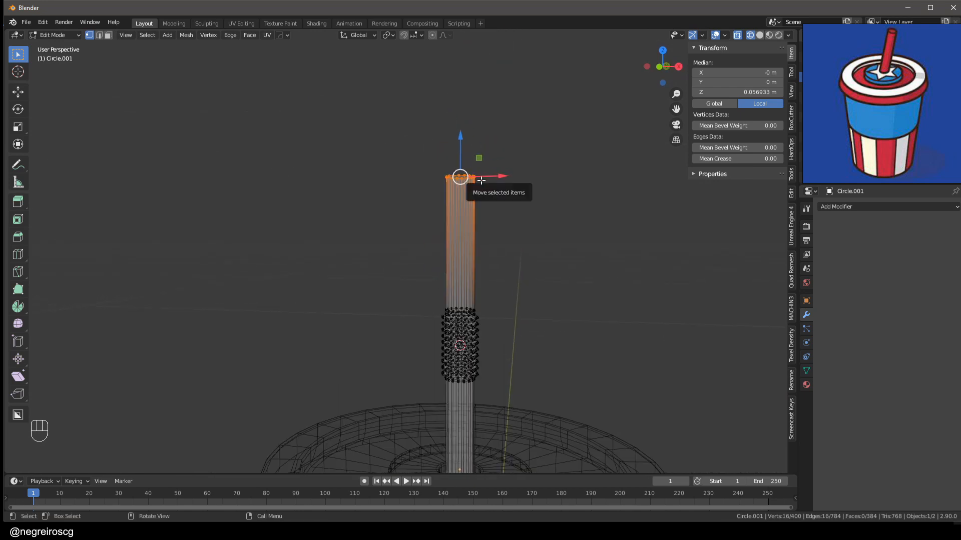
- Grow the selection four rings down the straw so it includes the uppermost ridge
{"action": "key", "text": "ctrl+KP_Add"}
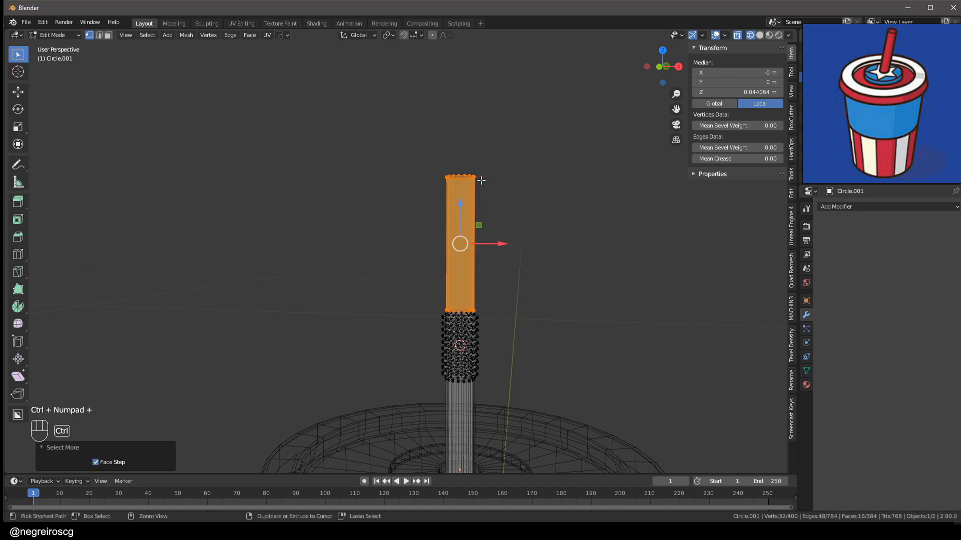
{"action": "key", "text": "ctrl+KP_Add"}
{"action": "key", "text": "ctrl+KP_Add"}
{"action": "key", "text": "ctrl+KP_Add"}
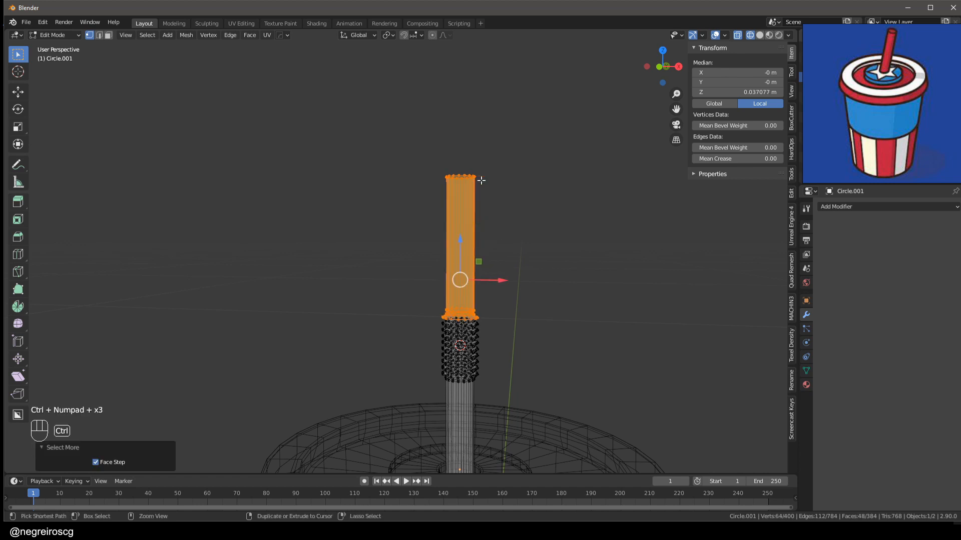
{"action": "key", "text": "ctrl+KP_Add"}
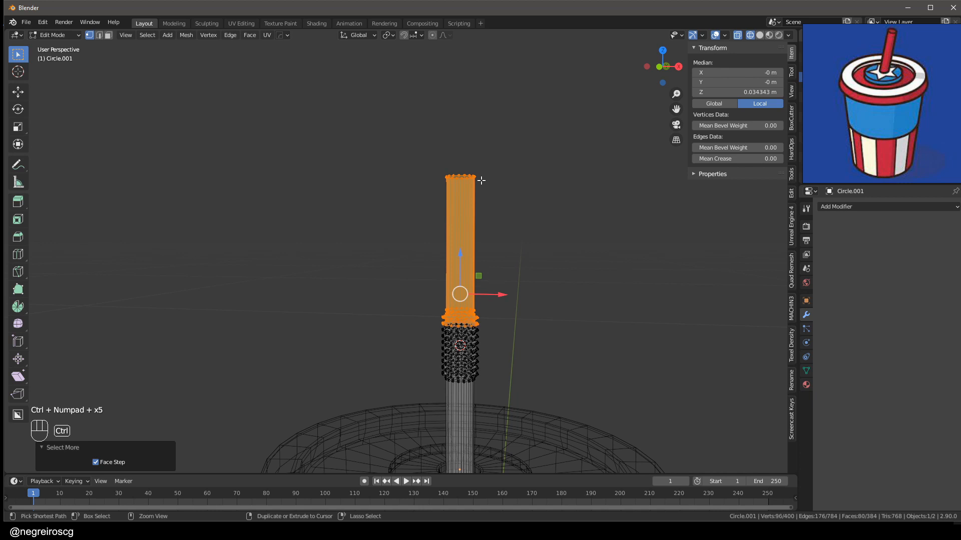
{"action": "key", "text": "ctrl+KP_Add"}
{"action": "key", "text": "ctrl+KP_Subtract"}
{"action": "key", "text": "ctrl+KP_Subtract"}
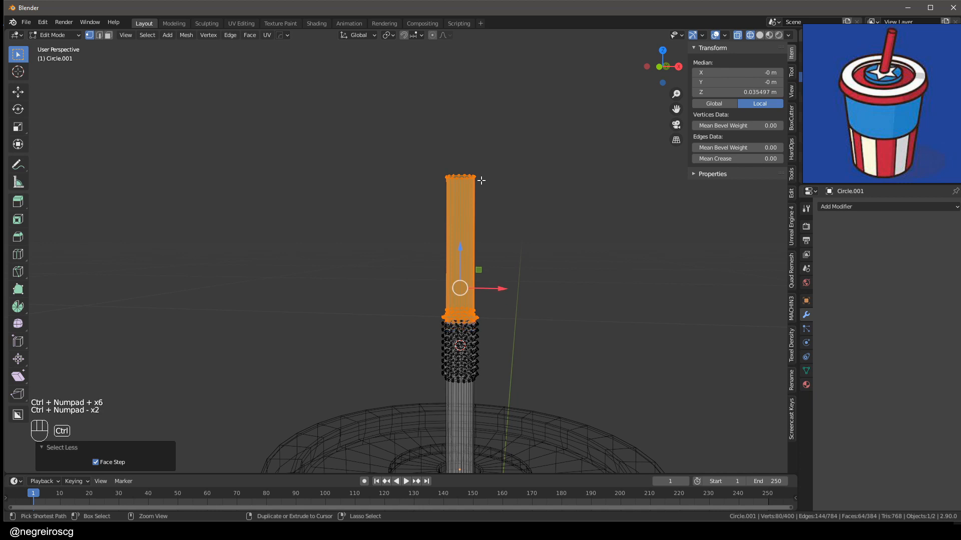
- Switch to the front orthographic view framed on the straw's ridged section and upper part
{"action": "middle_click_drag", "start_coordinate": [333, 121], "coordinate": [425, 255]}
{"action": "key", "text": "grave"}
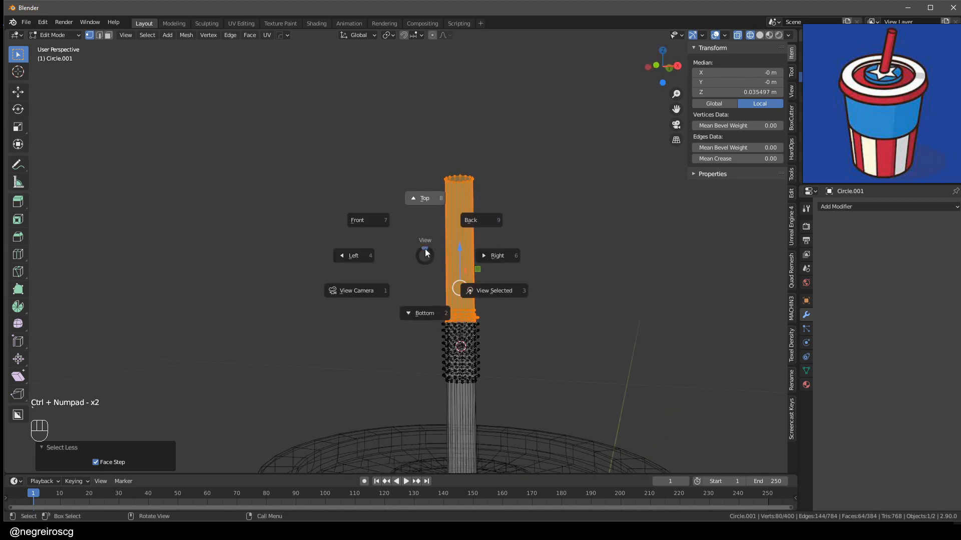
{"action": "left_click", "coordinate": [425, 248]}
{"action": "middle_click_drag", "start_coordinate": [459, 286], "coordinate": [428, 265], "text": "shift"}
{"action": "middle_click_drag", "start_coordinate": [429, 301], "coordinate": [423, 204], "text": "ctrl"}
{"action": "left_click", "coordinate": [389, 35]}
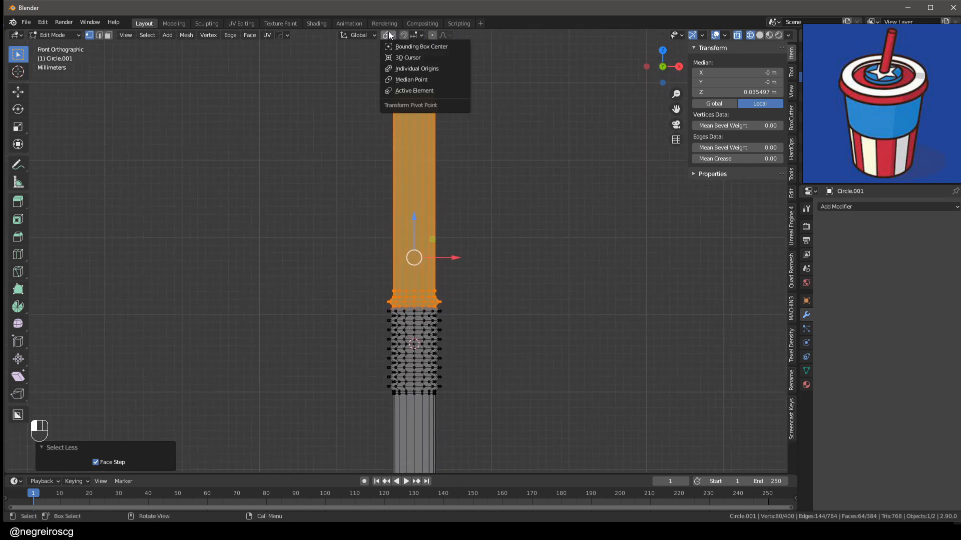
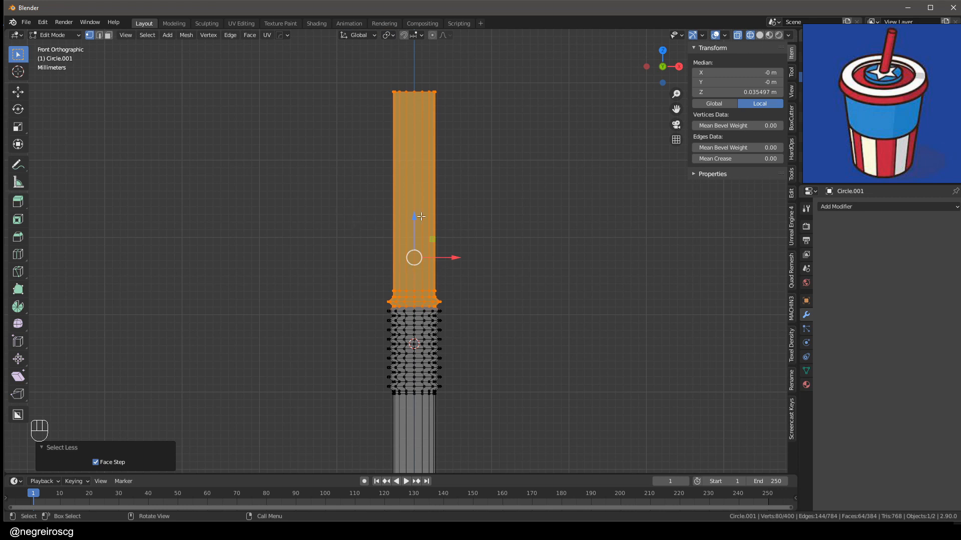
{"action": "key", "text": "g"}
{"action": "key", "text": "r"}
{"action": "key", "text": "s"}
{"action": "left_click", "coordinate": [405, 191]}
{"action": "left_click", "coordinate": [390, 37]}
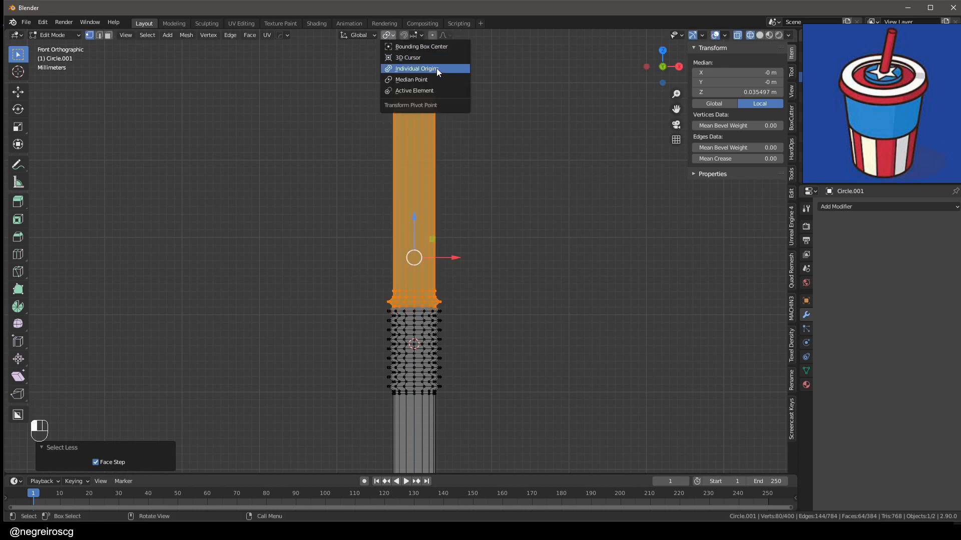
{"action": "left_click", "coordinate": [422, 68]}
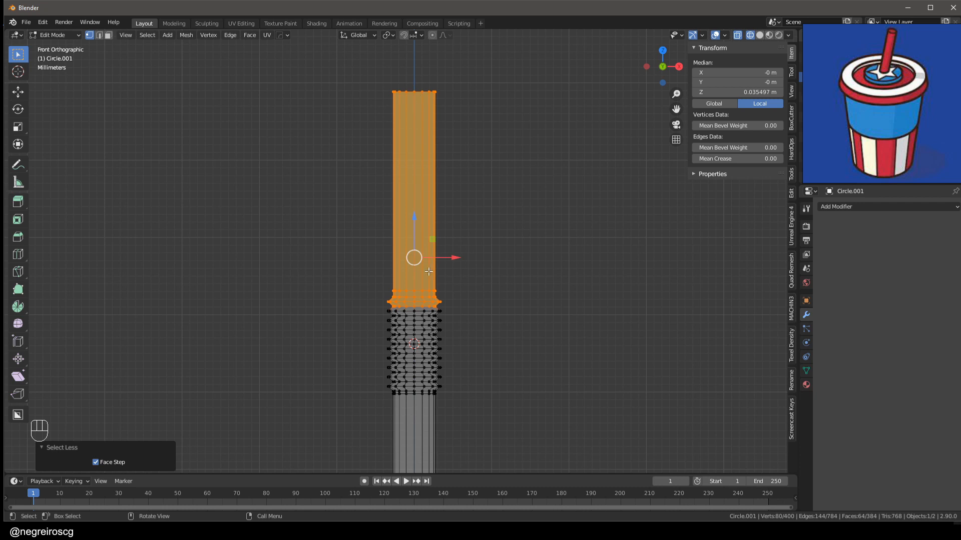
- Set the transform pivot point to 3D Cursor and activate the Rotate tool
{"action": "left_click", "coordinate": [389, 37]}
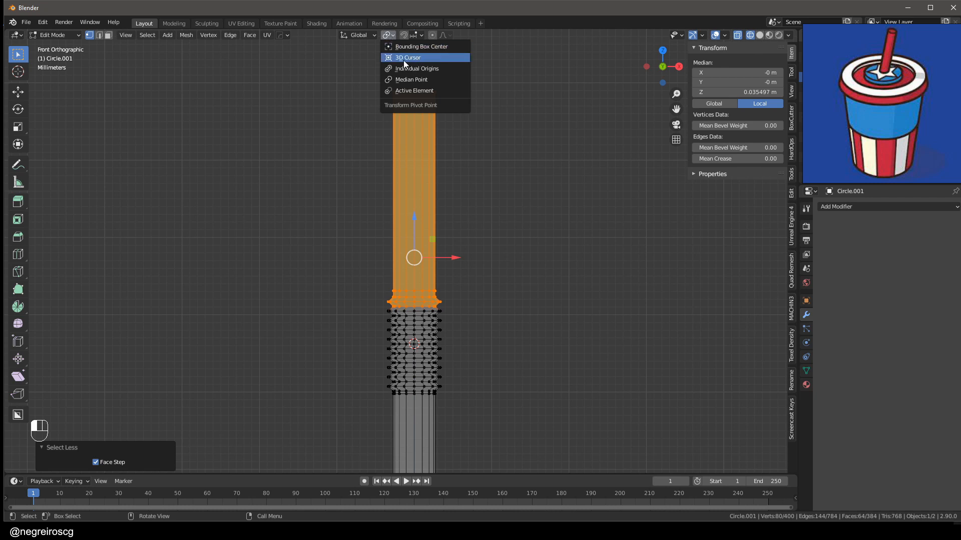
{"action": "left_click", "coordinate": [417, 58]}
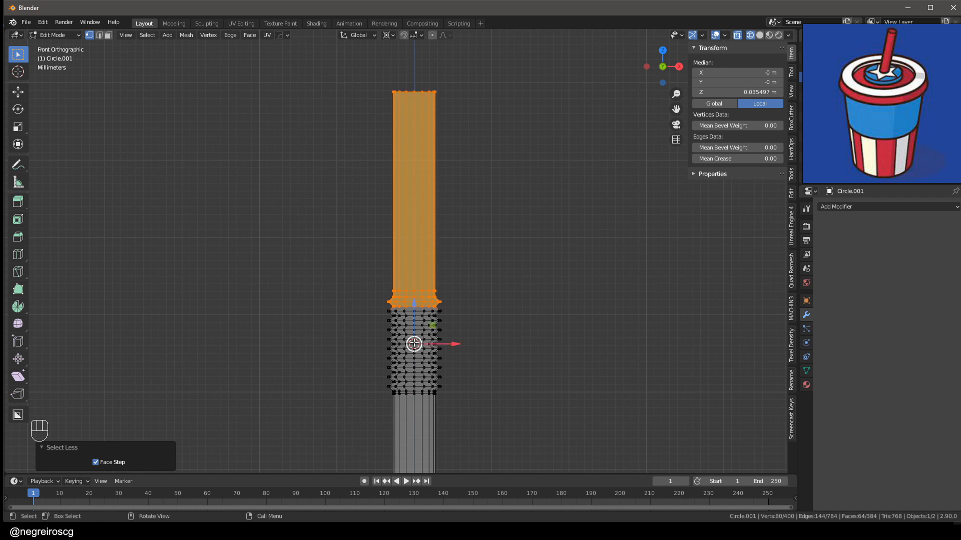
{"action": "left_click", "coordinate": [18, 145]}
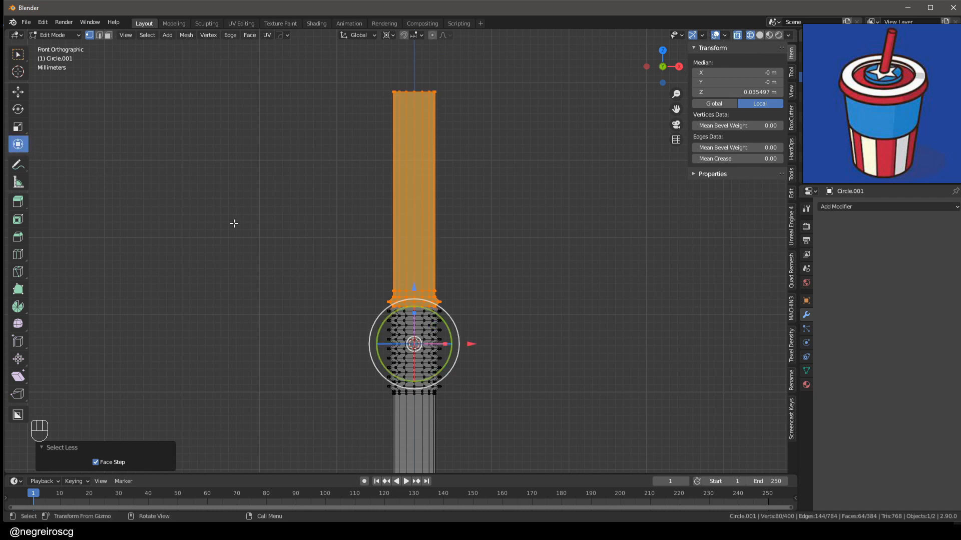
{"action": "middle_click_drag", "start_coordinate": [233, 223], "coordinate": [269, 193], "text": "shift"}
{"action": "left_click", "coordinate": [20, 110]}
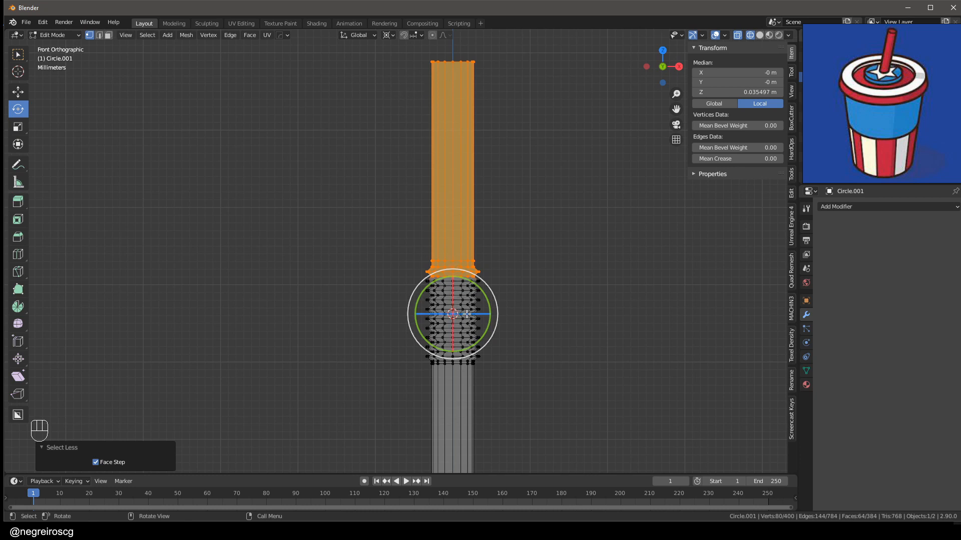
- Try rotating the selected upper part of the straw about the 3D cursor without proportional editing
{"action": "left_click_drag", "start_coordinate": [476, 285], "coordinate": [450, 217]}
{"action": "key", "text": "ctrl+z"}
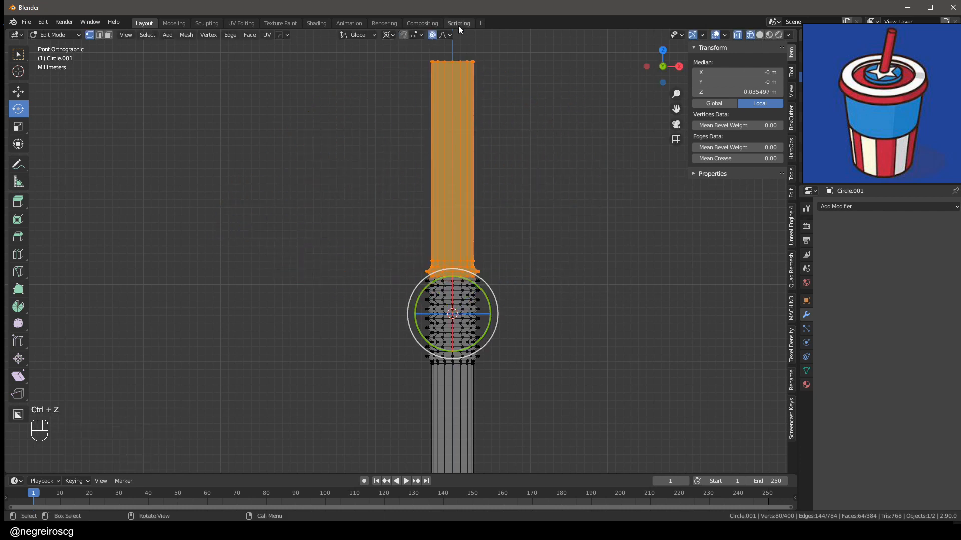
- With proportional editing on and Smooth falloff, rotate the upper straw 17.7° about Y using a proportional size of about 0.009
{"action": "middle_click_drag", "start_coordinate": [473, 283], "coordinate": [496, 328], "text": "shift"}
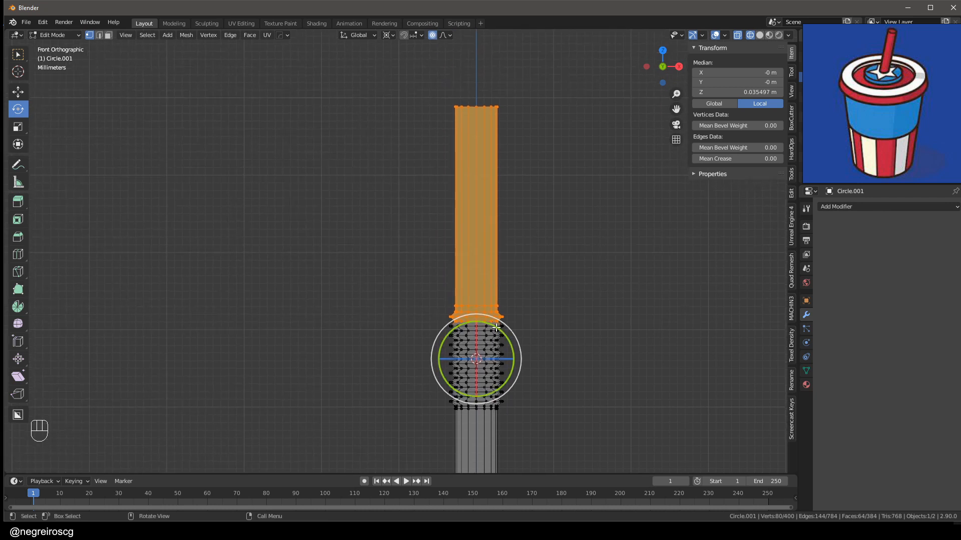
{"action": "left_click_drag", "start_coordinate": [492, 325], "coordinate": [503, 309]}
{"action": "scroll", "coordinate": [498, 319], "scroll_direction": "up", "scroll_amount": 7}
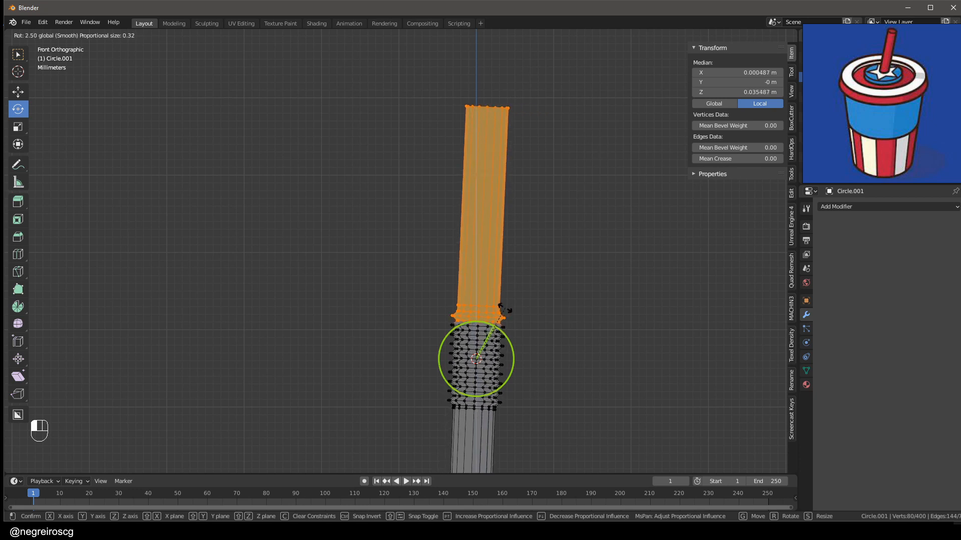
{"action": "left_click_drag", "start_coordinate": [503, 308], "coordinate": [529, 305]}
{"action": "scroll", "coordinate": [506, 307], "scroll_direction": "up", "scroll_amount": 15}
{"action": "scroll", "coordinate": [506, 307], "scroll_direction": "up", "scroll_amount": 2}
{"action": "scroll", "coordinate": [506, 307], "scroll_direction": "up", "scroll_amount": 3}
{"action": "scroll", "coordinate": [511, 310], "scroll_direction": "up", "scroll_amount": 5}
{"action": "scroll", "coordinate": [511, 307], "scroll_direction": "up", "scroll_amount": 4}
{"action": "scroll", "coordinate": [524, 312], "scroll_direction": "up", "scroll_amount": 2}
{"action": "scroll", "coordinate": [530, 310], "scroll_direction": "up", "scroll_amount": 2}
{"action": "scroll", "coordinate": [530, 308], "scroll_direction": "down", "scroll_amount": 2}
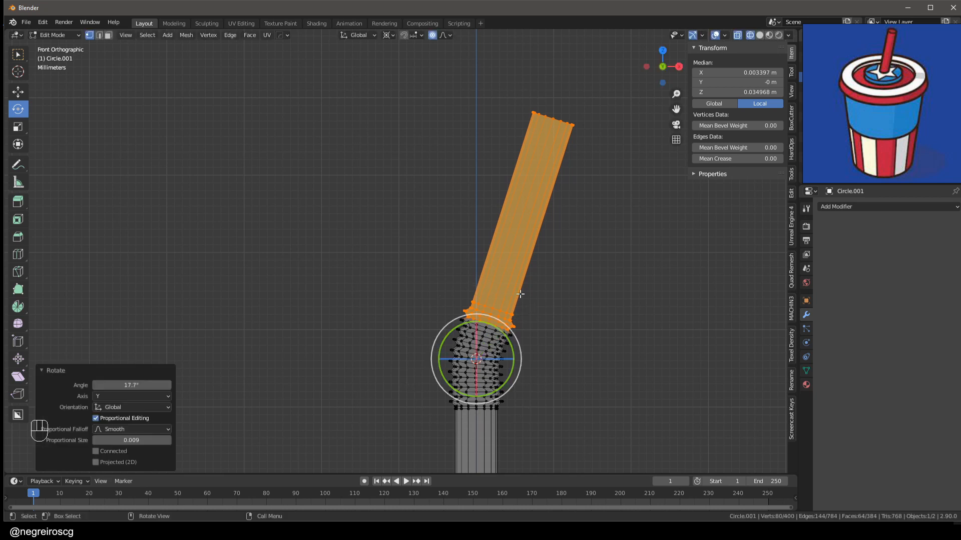
- Grow the selection by two more rings and rotate it 19.9° about Y with a proportional size of about 0.006
{"action": "key", "text": "ctrl+KP_Add"}
{"action": "key", "text": "ctrl+KP_Add"}
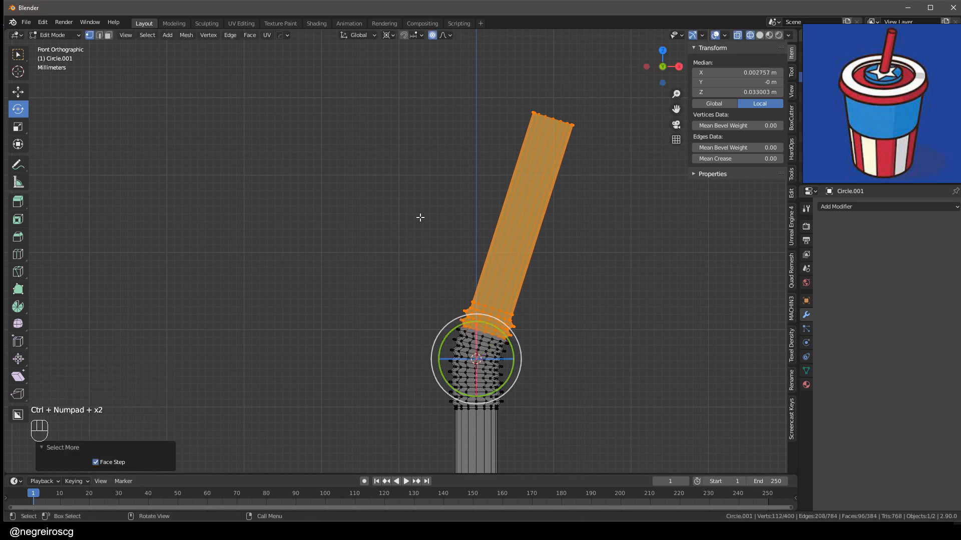
{"action": "left_click_drag", "start_coordinate": [501, 331], "coordinate": [517, 336]}
{"action": "scroll", "coordinate": [510, 336], "scroll_direction": "up", "scroll_amount": 2}
{"action": "scroll", "coordinate": [520, 332], "scroll_direction": "down", "scroll_amount": 3}
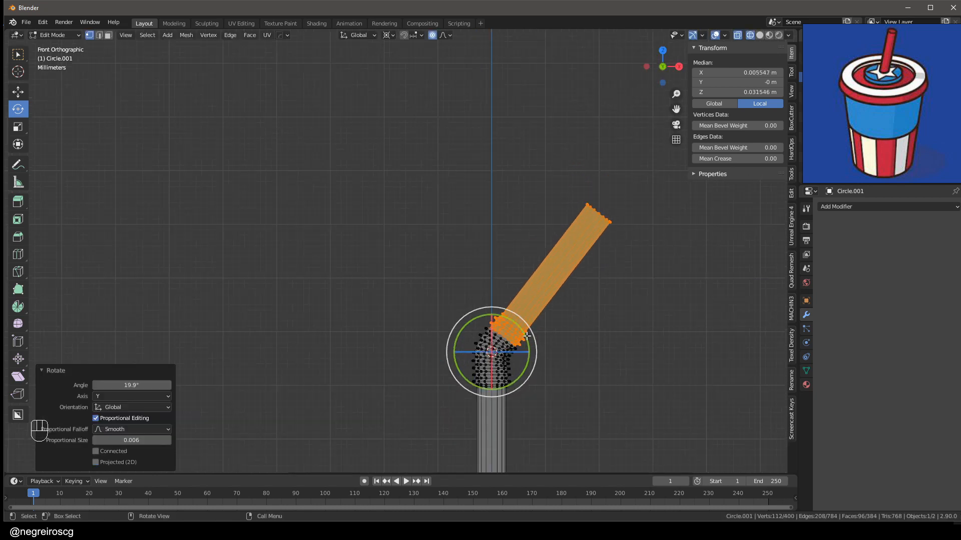
- Select one edge ring at the straw's bend and set the transform pivot point to Individual Origins
{"action": "middle_click_drag", "start_coordinate": [495, 332], "coordinate": [403, 165], "text": "shift"}
{"action": "scroll", "coordinate": [403, 165], "scroll_direction": "up", "scroll_amount": 3}
{"action": "scroll", "coordinate": [475, 203], "scroll_direction": "up", "scroll_amount": 3}
{"action": "left_click", "coordinate": [519, 218]}
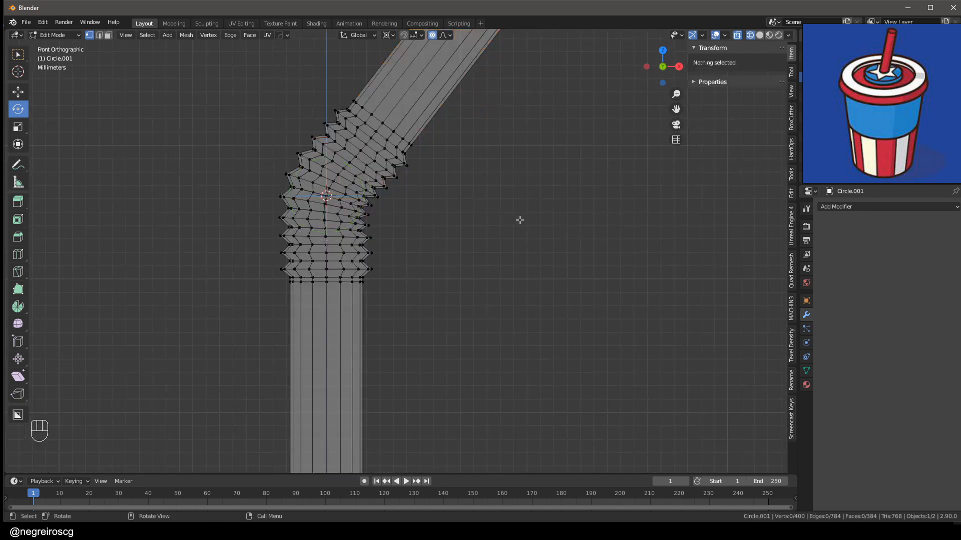
{"action": "middle_click_drag", "start_coordinate": [328, 183], "coordinate": [445, 275], "text": "shift"}
{"action": "scroll", "coordinate": [405, 239], "scroll_direction": "up", "scroll_amount": 1}
{"action": "left_click", "coordinate": [420, 240], "text": "alt"}
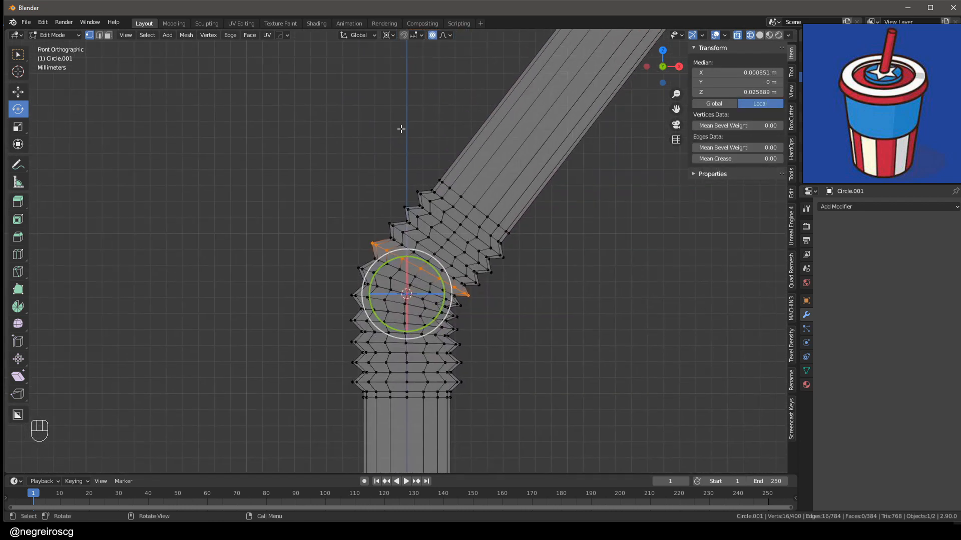
{"action": "left_click", "coordinate": [389, 35]}
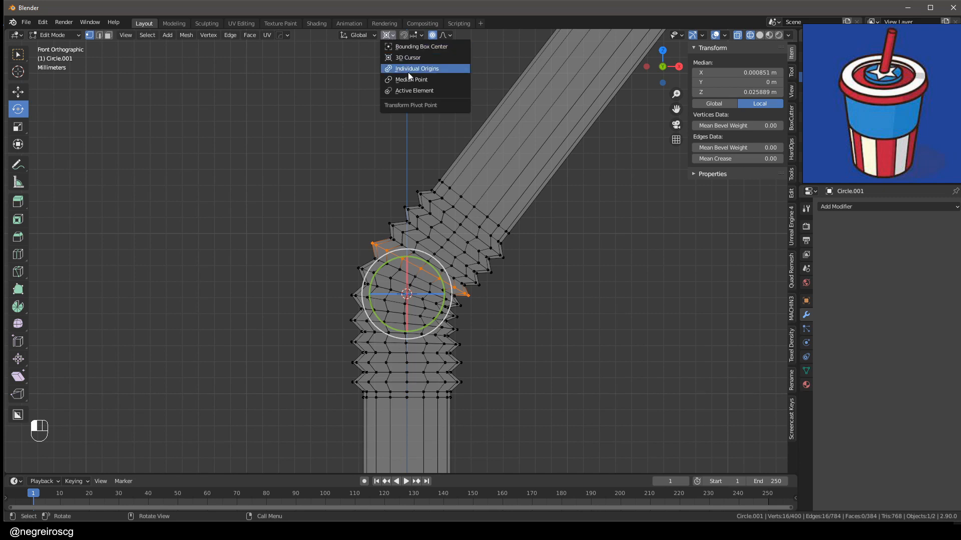
{"action": "left_click", "coordinate": [424, 69]}
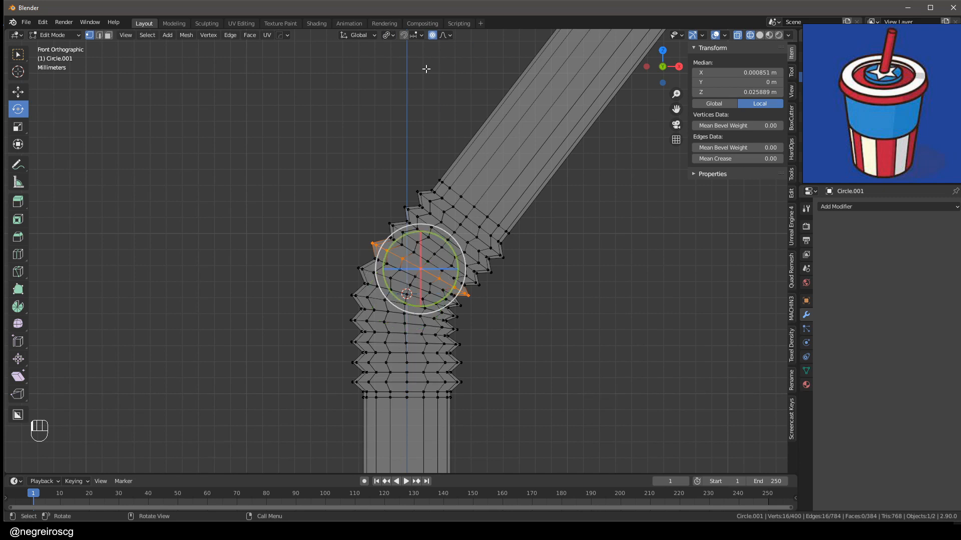
- Move the selected bend ring about 0.000343 m in X and -0.000031 m in Z with Smooth proportional editing, size about 0.005, then deselect it
{"action": "scroll", "coordinate": [456, 230], "scroll_direction": "down", "scroll_amount": 2}
{"action": "middle_click_drag", "start_coordinate": [456, 230], "coordinate": [427, 222], "text": "shift"}
{"action": "left_click", "coordinate": [19, 60]}
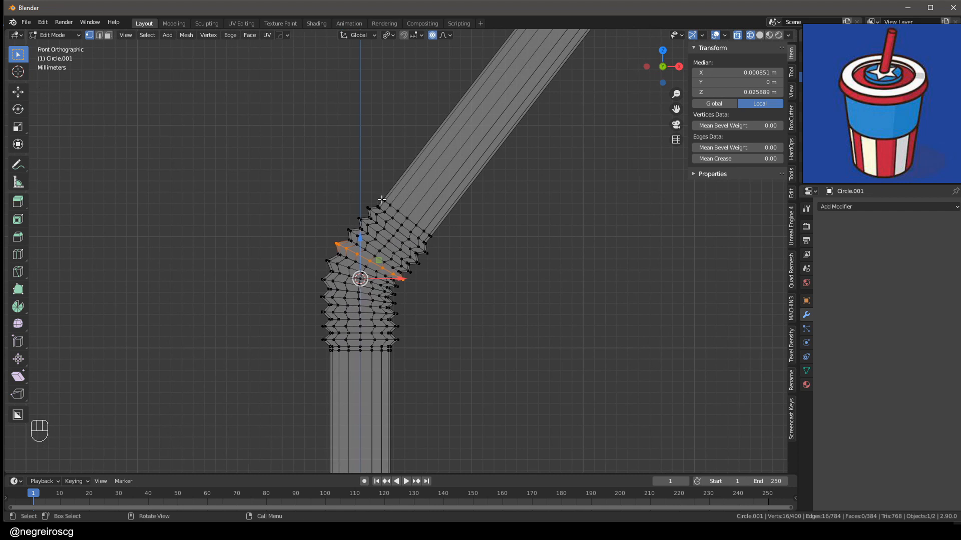
{"action": "key", "text": "shift+u"}
{"action": "scroll", "coordinate": [435, 224], "scroll_direction": "up", "scroll_amount": 2}
{"action": "key", "text": "g"}
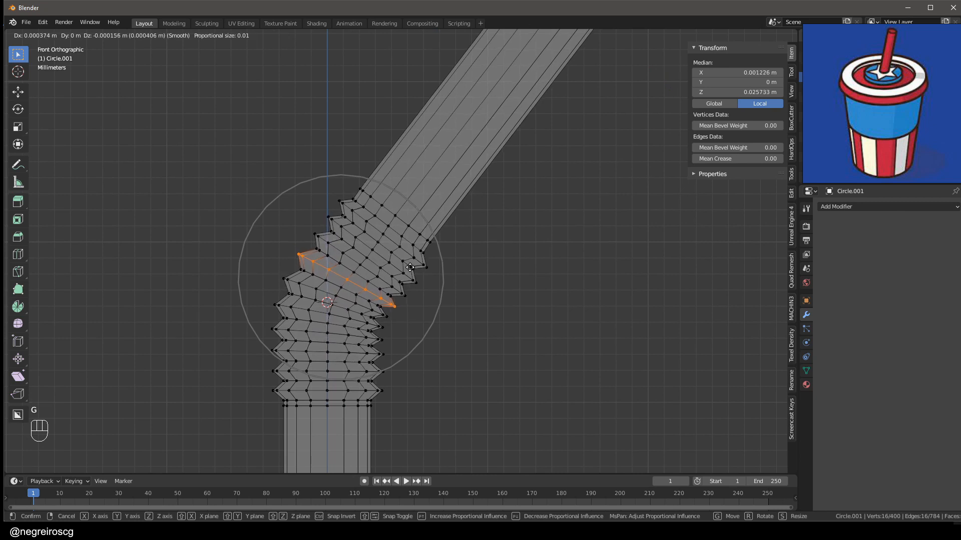
{"action": "scroll", "coordinate": [409, 266], "scroll_direction": "up", "scroll_amount": 7}
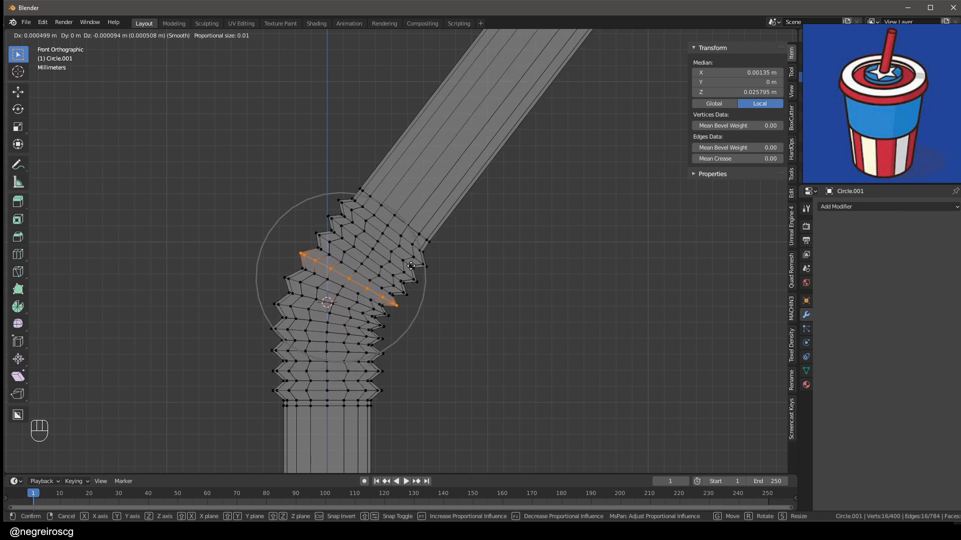
{"action": "left_click", "coordinate": [407, 260]}
{"action": "scroll", "coordinate": [407, 259], "scroll_direction": "down", "scroll_amount": 1}
{"action": "scroll", "coordinate": [409, 260], "scroll_direction": "down", "scroll_amount": 4}
{"action": "middle_click_drag", "start_coordinate": [458, 288], "coordinate": [431, 261], "text": "shift"}
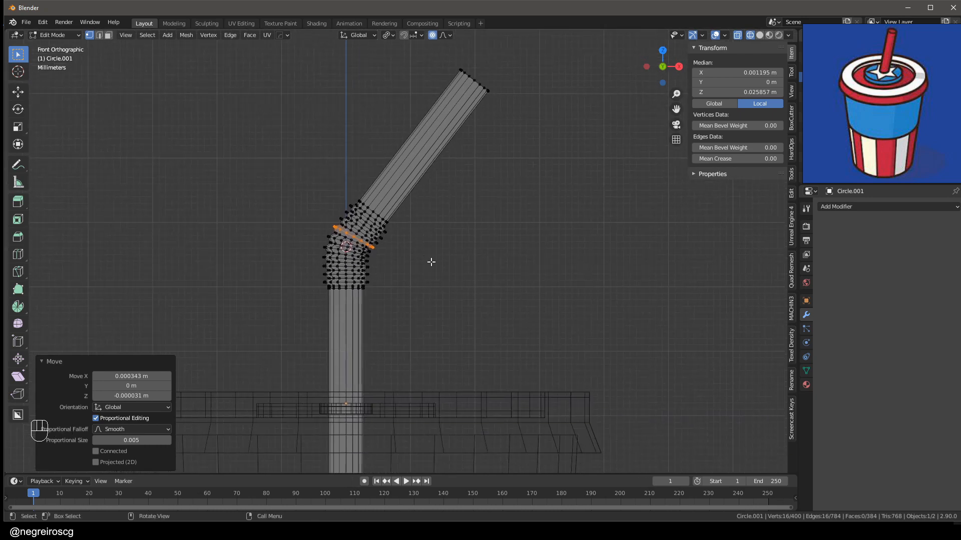
{"action": "left_click", "coordinate": [431, 262]}
{"action": "scroll", "coordinate": [364, 254], "scroll_direction": "up", "scroll_amount": 4}
{"action": "scroll", "coordinate": [376, 256], "scroll_direction": "down", "scroll_amount": 3}
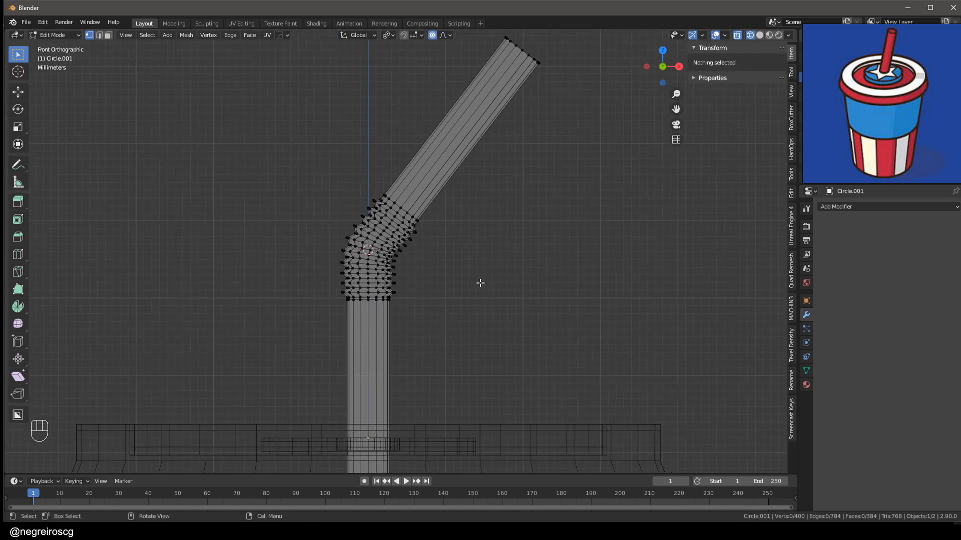
- In solid shading with proportional editing off, fill the straw's open upper end and inset the face by about 0.000493 m
{"action": "scroll", "coordinate": [460, 245], "scroll_direction": "down", "scroll_amount": 3}
{"action": "mouse_move", "coordinate": [467, 262]}
{"action": "middle_mouse_down"}
{"action": "mouse_move", "coordinate": [426, 294]}
{"action": "mouse_move", "coordinate": [547, 278]}
{"action": "mouse_move", "coordinate": [406, 297]}
{"action": "middle_mouse_up"}
{"action": "key", "text": "shift+z"}
{"action": "scroll", "coordinate": [466, 169], "scroll_direction": "up", "scroll_amount": 3}
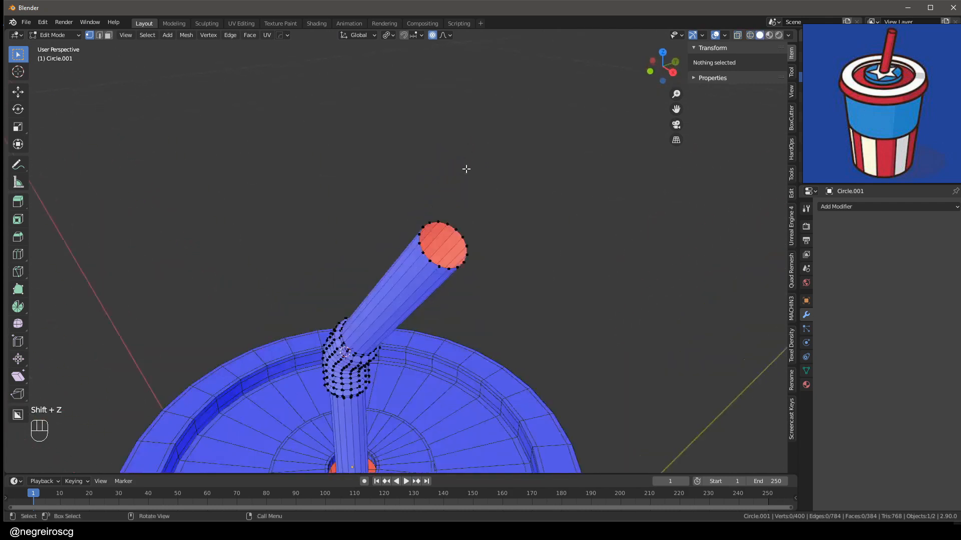
{"action": "scroll", "coordinate": [443, 276], "scroll_direction": "up", "scroll_amount": 1}
{"action": "left_click", "coordinate": [433, 265], "text": "alt"}
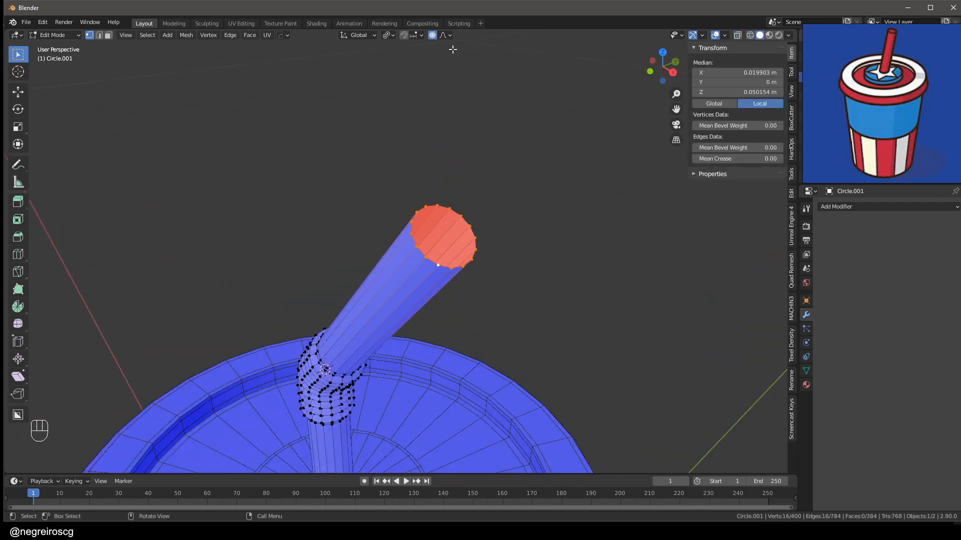
{"action": "left_click", "coordinate": [432, 35]}
{"action": "key", "text": "f"}
{"action": "key", "text": "i"}
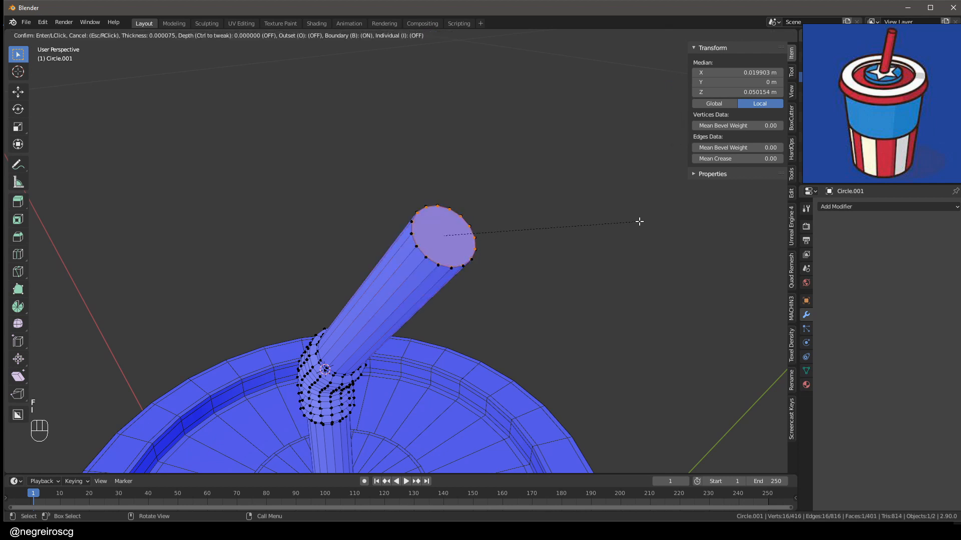
{"action": "left_click", "coordinate": [634, 223]}
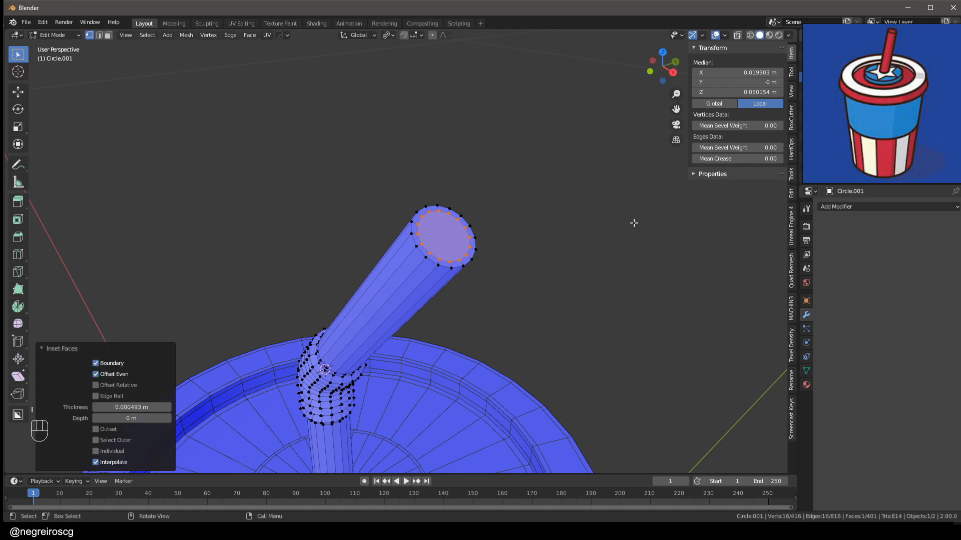
- Inset the end face with zero thickness and a depth of about -0.006966 m, and delete that inner face to hollow the tip
{"action": "middle_click_drag", "start_coordinate": [560, 258], "coordinate": [553, 260]}
{"action": "key", "text": "i"}
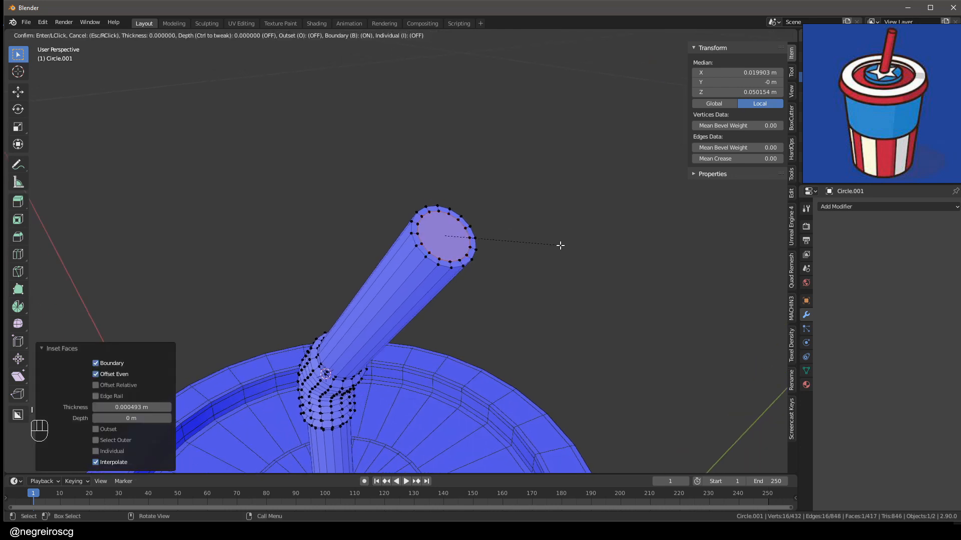
{"action": "key", "text": "ctrl"}
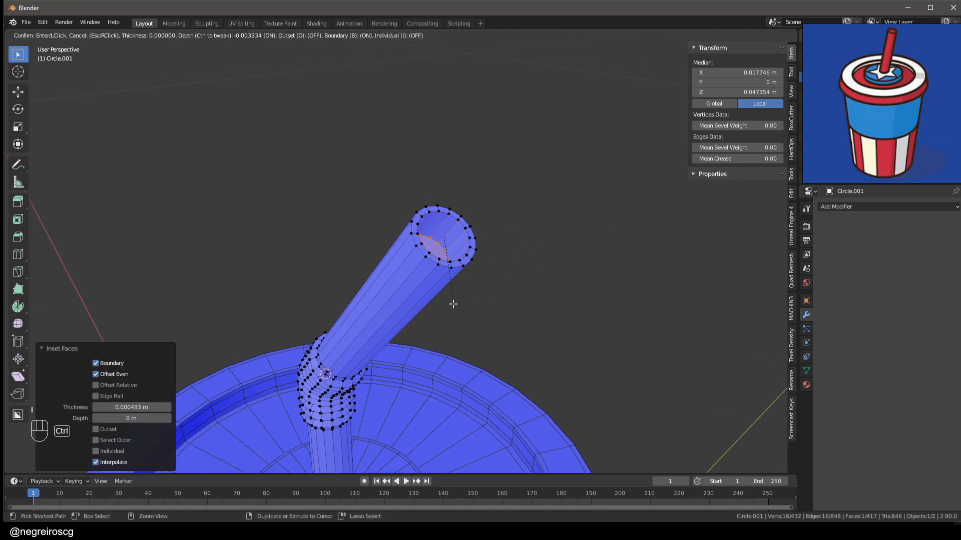
{"action": "left_click", "coordinate": [423, 245]}
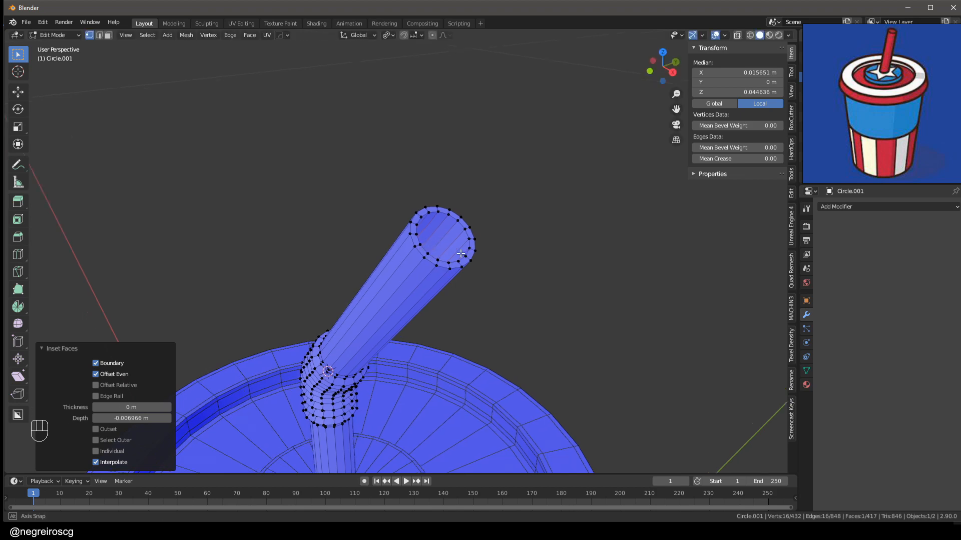
{"action": "middle_click_drag", "start_coordinate": [423, 245], "coordinate": [423, 269]}
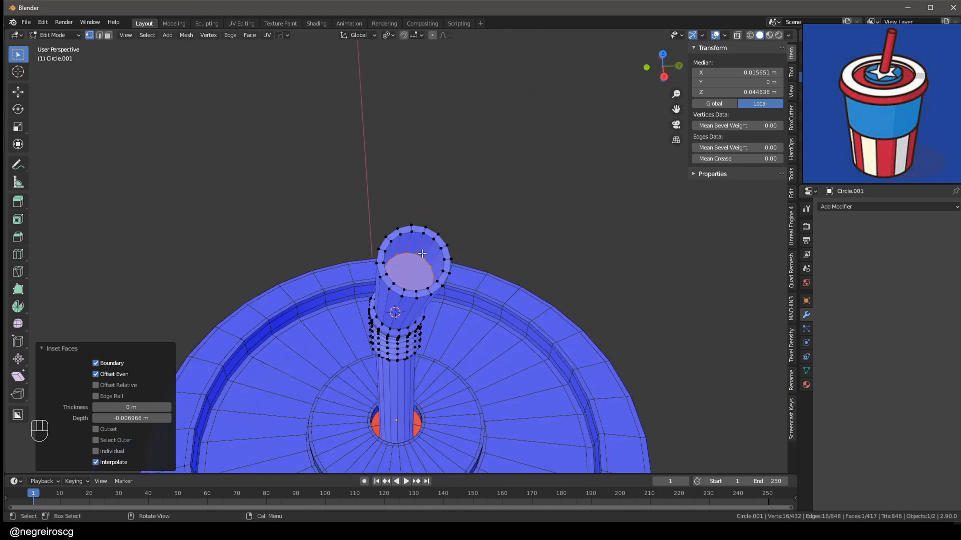
{"action": "middle_click_drag", "start_coordinate": [453, 226], "coordinate": [438, 206]}
{"action": "key", "text": "x"}
{"action": "left_click", "coordinate": [409, 253]}
- Add a centred loop cut around the straw's rim and another on its outer wall, slid toward the tip to factor about -0.963
{"action": "key", "text": "ctrl+r"}
{"action": "left_click", "coordinate": [380, 219]}
{"action": "right_click", "coordinate": [380, 218]}
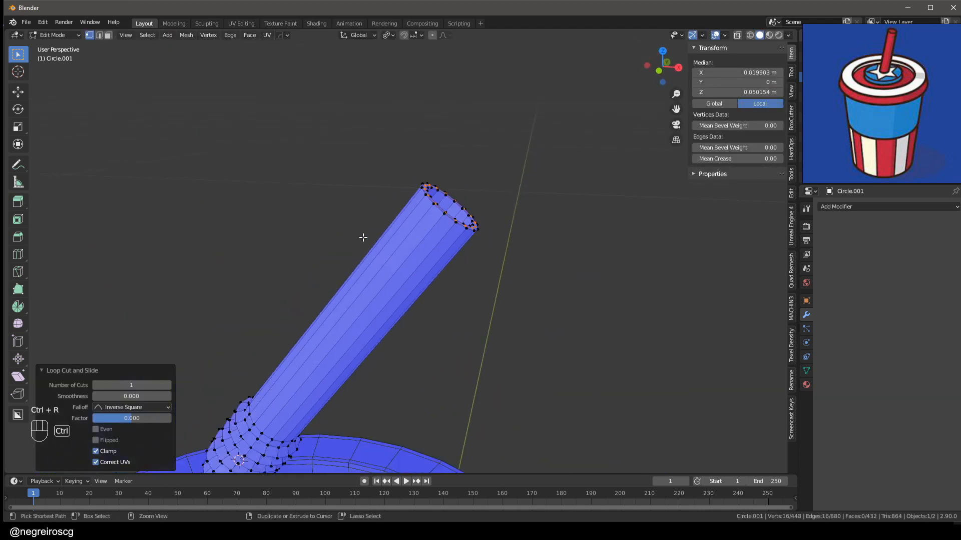
{"action": "key", "text": "ctrl+r"}
{"action": "left_click", "coordinate": [392, 278]}
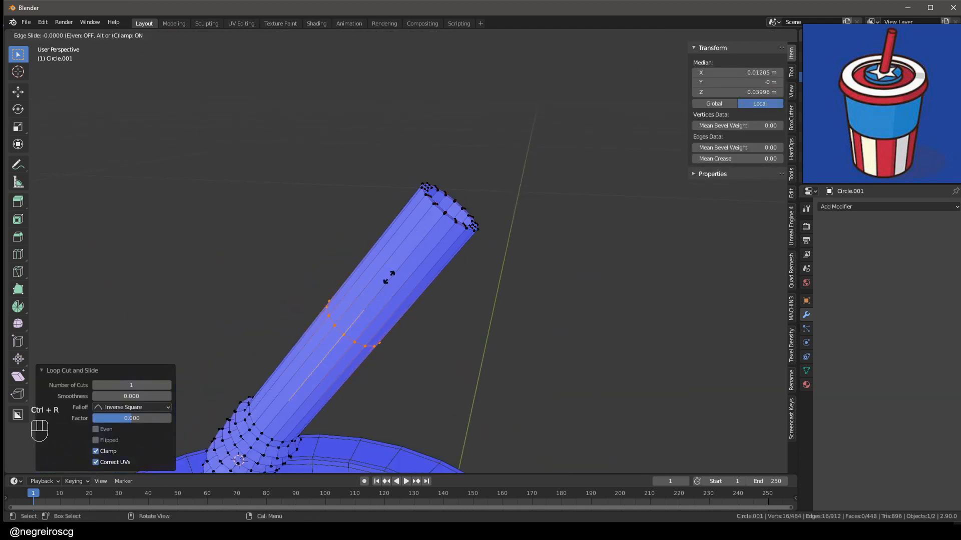
{"action": "left_click", "coordinate": [478, 196]}
- Add a supporting loop cut on the inner wall of the straw's opening, slid toward the rim to factor about -0.940
{"action": "scroll", "coordinate": [475, 195], "scroll_direction": "up", "scroll_amount": 4}
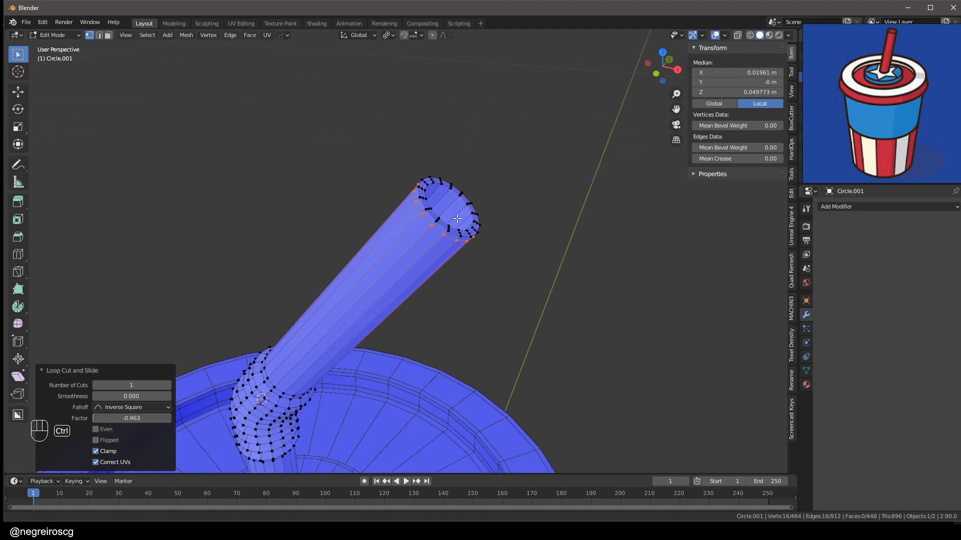
{"action": "key", "text": "ctrl+r"}
{"action": "left_click", "coordinate": [456, 197]}
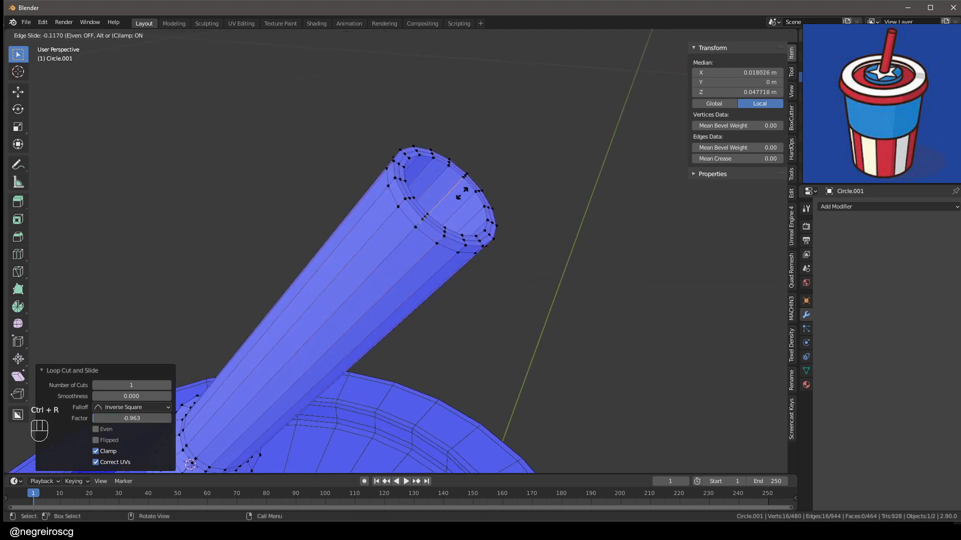
{"action": "left_click", "coordinate": [502, 165]}
- In Object Mode, shade the straw smooth and enable Auto Smooth with an angle of 60°
{"action": "scroll", "coordinate": [420, 253], "scroll_direction": "down", "scroll_amount": 5}
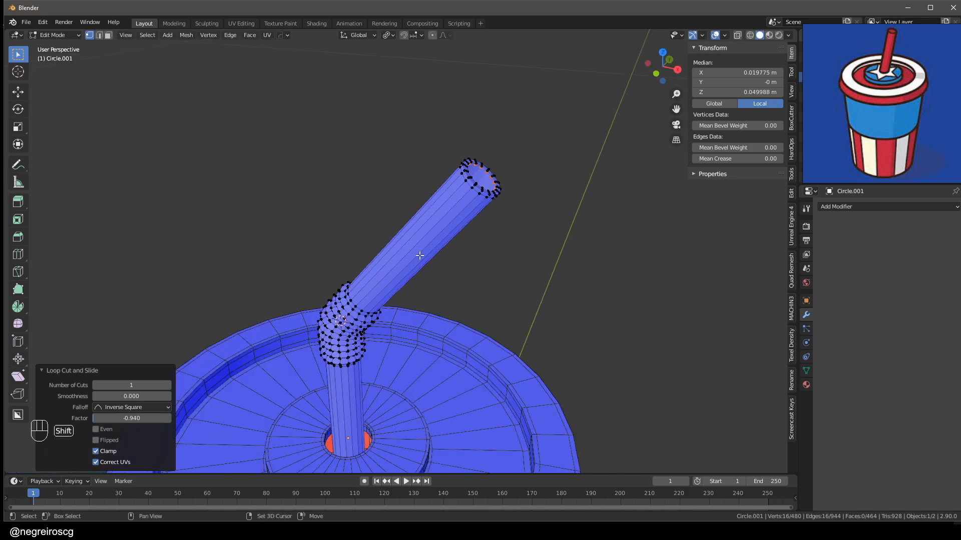
{"action": "scroll", "coordinate": [438, 218], "scroll_direction": "down", "scroll_amount": 3}
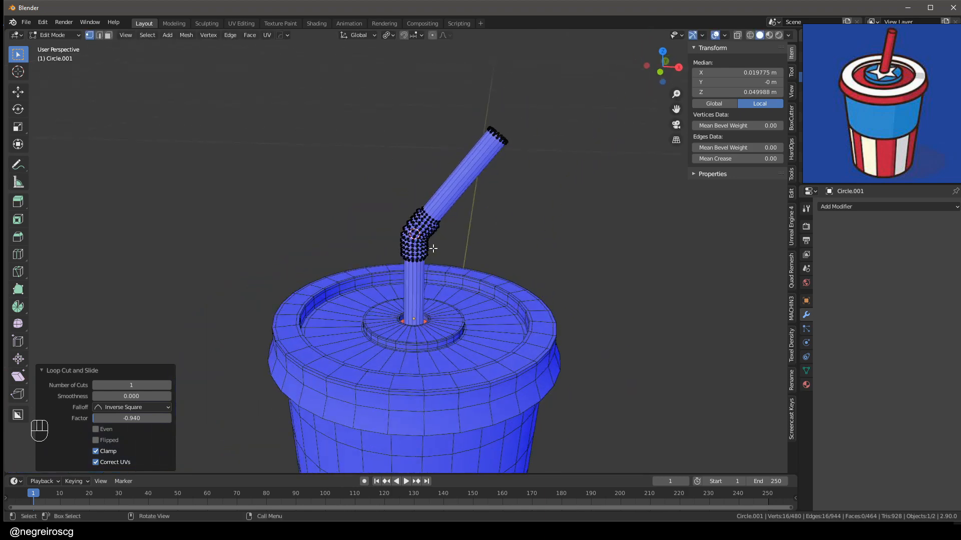
{"action": "key", "text": "ctrl+Tab"}
{"action": "scroll", "coordinate": [430, 211], "scroll_direction": "up", "scroll_amount": 5}
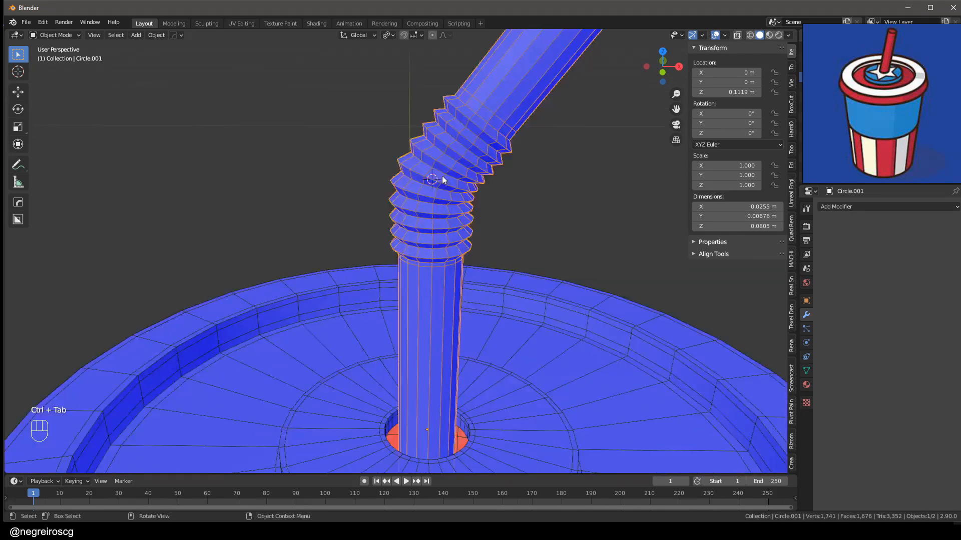
{"action": "right_click", "coordinate": [443, 177]}
{"action": "middle_click_drag", "start_coordinate": [453, 195], "coordinate": [430, 272], "text": "shift"}
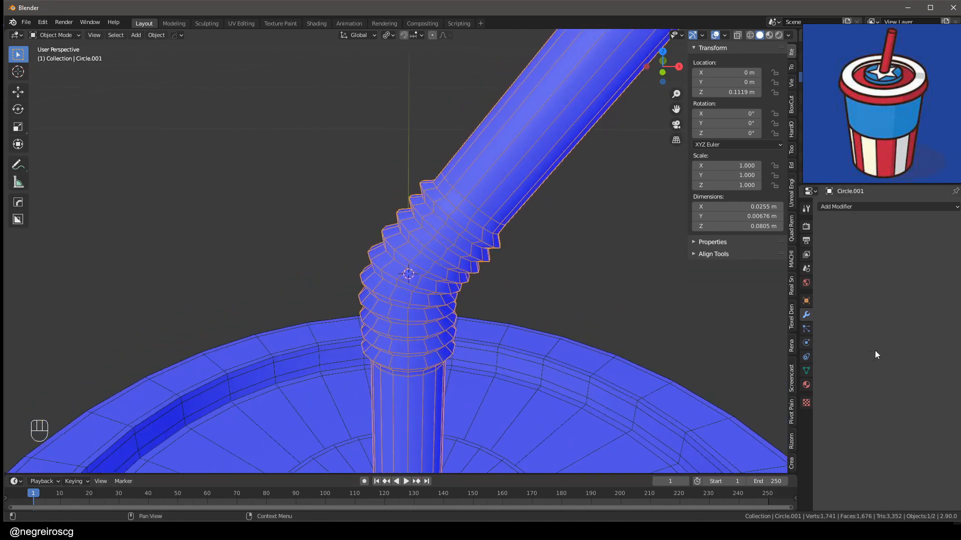
{"action": "left_click", "coordinate": [803, 371]}
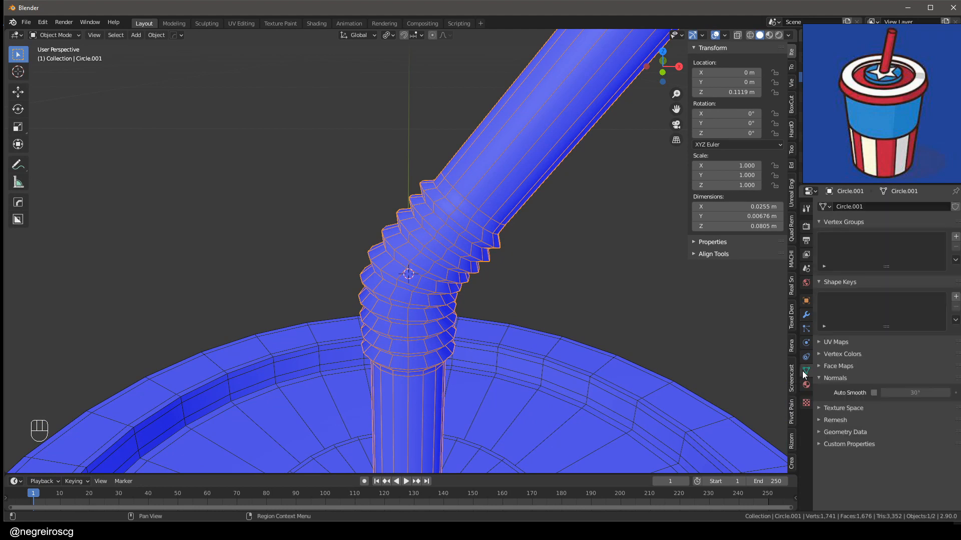
{"action": "left_click", "coordinate": [875, 392]}
{"action": "double_click", "coordinate": [924, 394]}
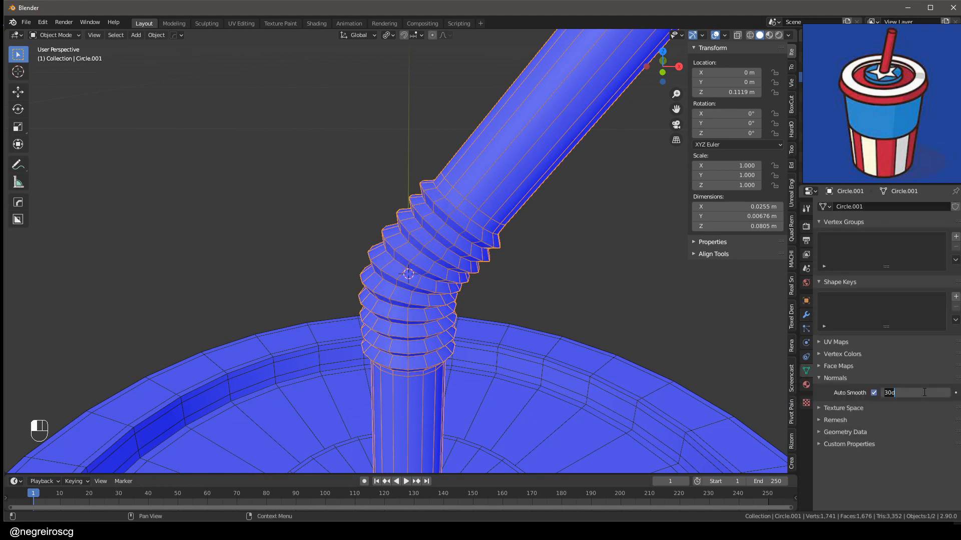
{"action": "scroll", "coordinate": [515, 286], "scroll_direction": "down", "scroll_amount": 4}
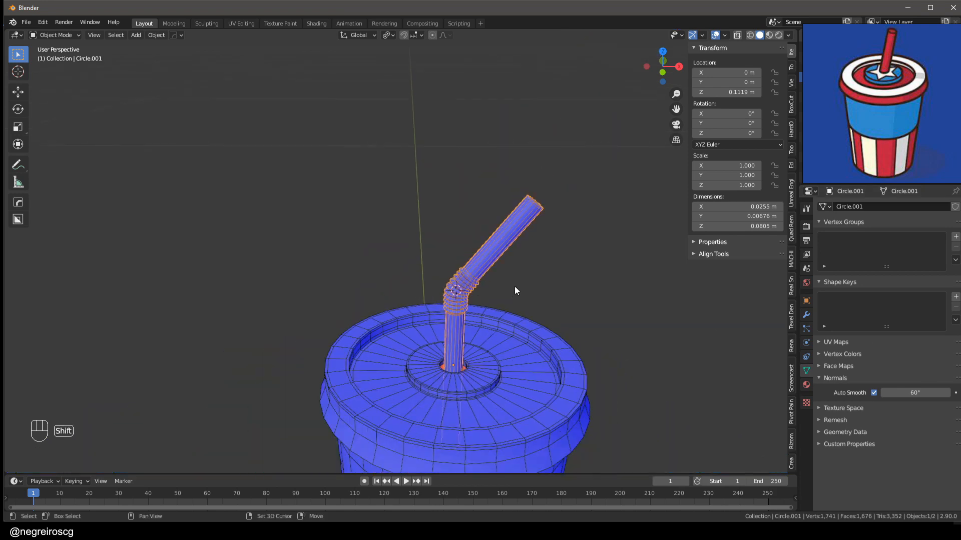
- Add a level 1 Subdivision modifier to the straw and turn off Optimal Display
{"action": "scroll", "coordinate": [469, 273], "scroll_direction": "up", "scroll_amount": 6}
{"action": "key", "text": "ctrl+1"}
{"action": "middle_click_drag", "start_coordinate": [440, 314], "coordinate": [420, 308]}
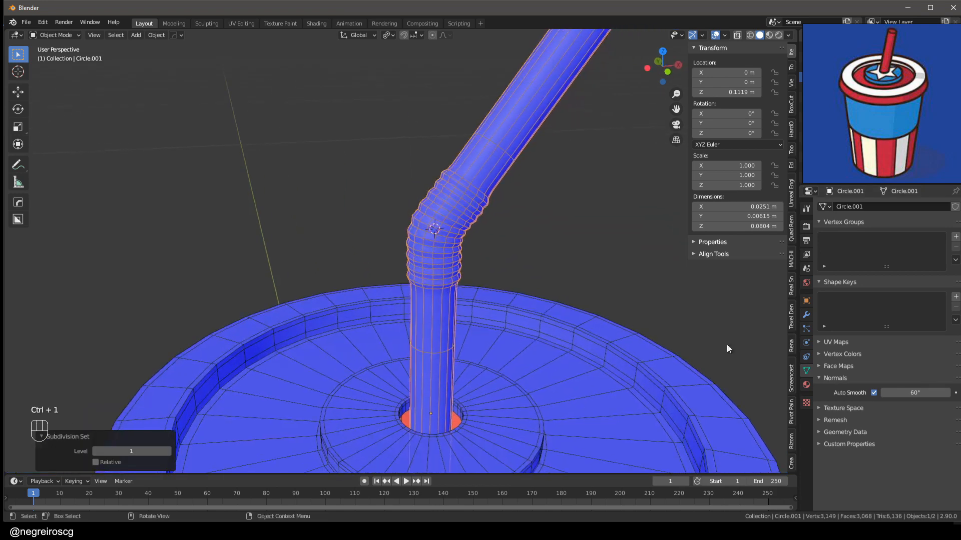
{"action": "left_click", "coordinate": [806, 314]}
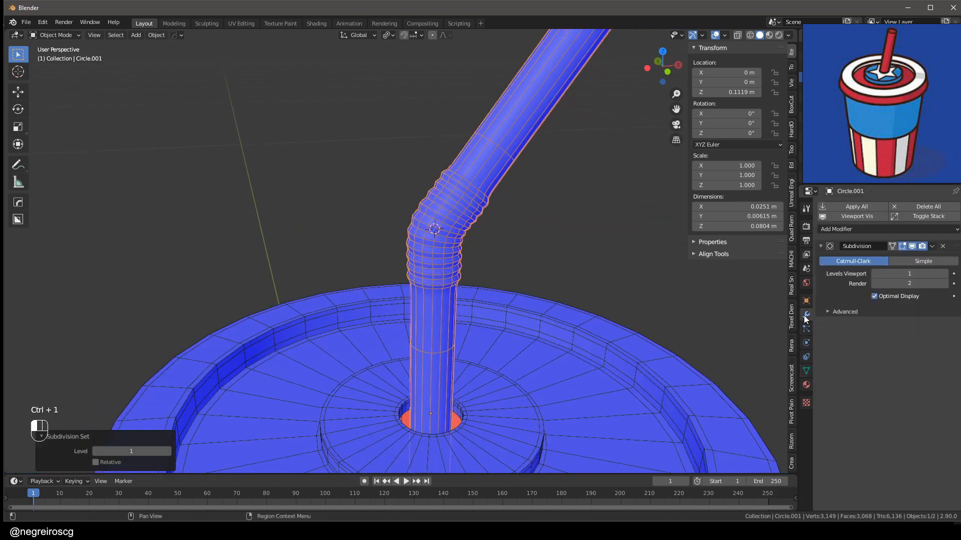
{"action": "left_click", "coordinate": [875, 296]}
{"action": "middle_click_drag", "start_coordinate": [525, 307], "coordinate": [488, 276]}
{"action": "scroll", "coordinate": [427, 259], "scroll_direction": "down", "scroll_amount": 2}
- In Edit Mode, add six evenly spaced loop cuts along the straw's straight section above the ridges
{"action": "key", "text": "ctrl+Tab"}
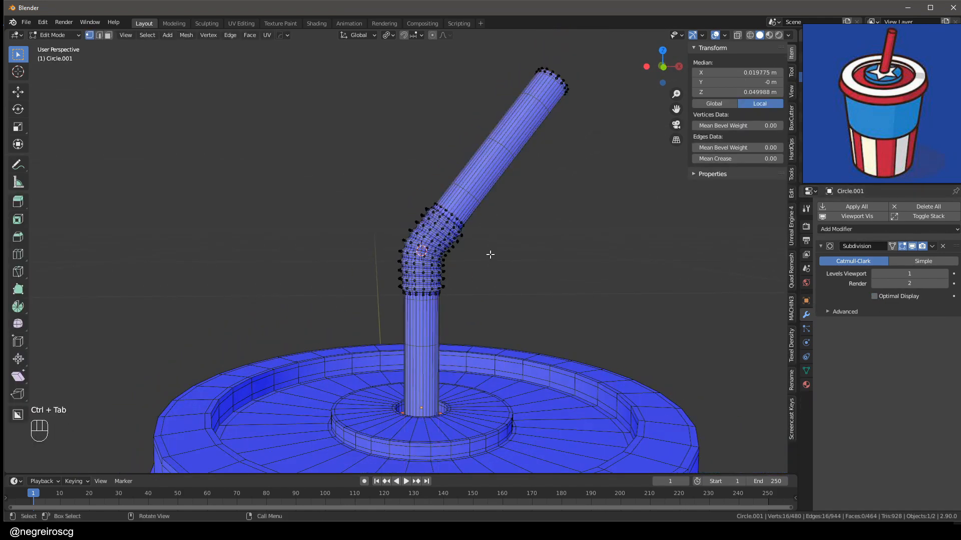
{"action": "key", "text": "ctrl+r"}
{"action": "scroll", "coordinate": [488, 160], "scroll_direction": "up", "scroll_amount": 5}
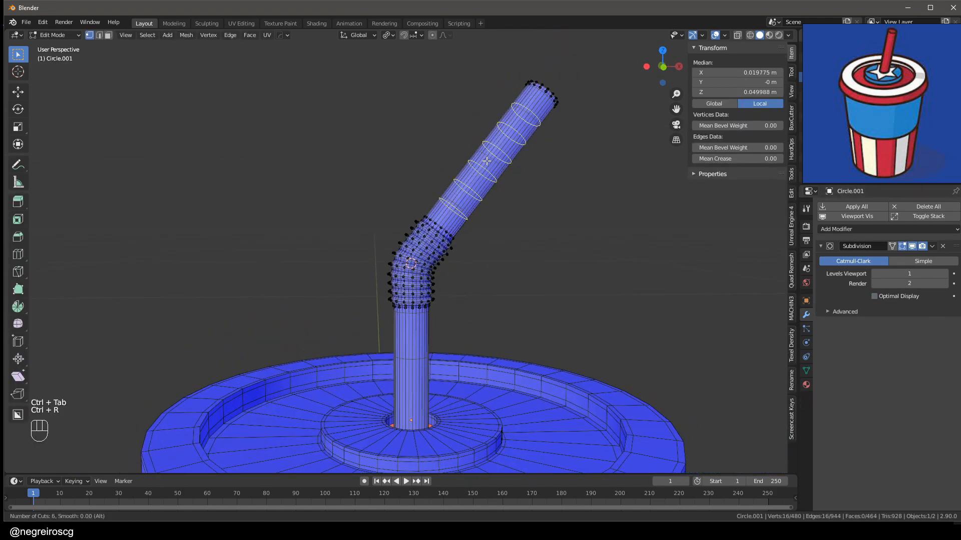
{"action": "left_click", "coordinate": [487, 160]}
{"action": "right_click", "coordinate": [487, 161]}
{"action": "middle_click_drag", "start_coordinate": [501, 301], "coordinate": [515, 269], "text": "shift"}
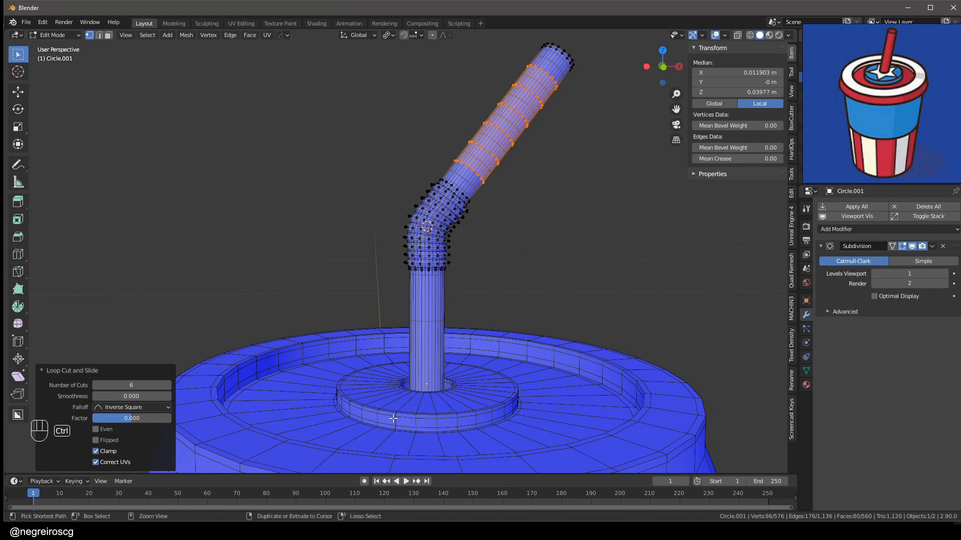
- Add ten evenly spaced loop cuts along the straw's straight section below the ridges
{"action": "key", "text": "ctrl+r"}
{"action": "scroll", "coordinate": [423, 340], "scroll_direction": "down", "scroll_amount": 1}
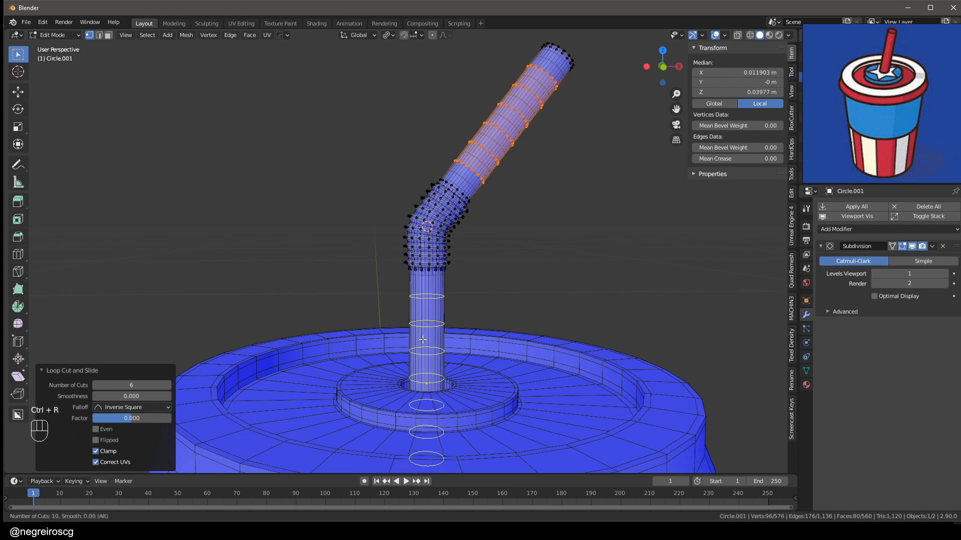
{"action": "left_click", "coordinate": [423, 340]}
{"action": "right_click", "coordinate": [423, 340]}
- Return to Object Mode and turn off the face orientation colouring over the cup
{"action": "key", "text": "ctrl+Tab"}
{"action": "scroll", "coordinate": [492, 304], "scroll_direction": "down", "scroll_amount": 3}
{"action": "middle_click_drag", "start_coordinate": [466, 316], "coordinate": [486, 302], "text": "shift"}
{"action": "middle_click_drag", "start_coordinate": [556, 383], "coordinate": [485, 212], "text": "shift"}
{"action": "middle_click_drag", "start_coordinate": [468, 178], "coordinate": [498, 271], "text": "shift"}
{"action": "key", "text": "shift+f"}
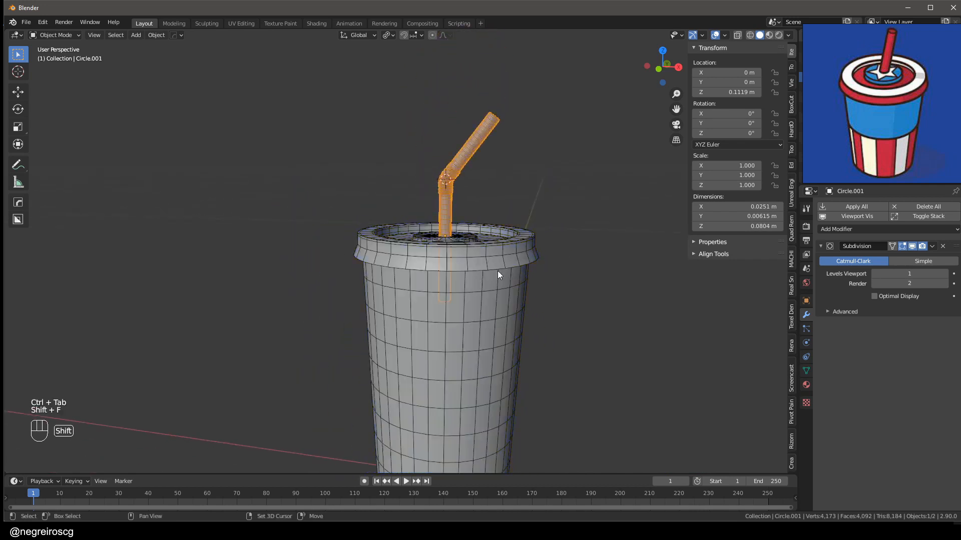
- Select the cup and snap the 3D cursor to its origin at the base
{"action": "scroll", "coordinate": [476, 200], "scroll_direction": "down", "scroll_amount": 3}
{"action": "mouse_move", "coordinate": [476, 200]}
{"action": "middle_mouse_down"}
{"action": "mouse_move", "coordinate": [494, 227]}
{"action": "mouse_move", "coordinate": [477, 198]}
{"action": "middle_mouse_up"}
{"action": "left_click", "coordinate": [534, 275]}
{"action": "middle_click_drag", "start_coordinate": [535, 279], "coordinate": [458, 303]}
{"action": "left_click", "coordinate": [453, 261]}
{"action": "middle_click_drag", "start_coordinate": [453, 262], "coordinate": [470, 281]}
{"action": "middle_click_drag", "start_coordinate": [451, 327], "coordinate": [433, 303], "text": "shift"}
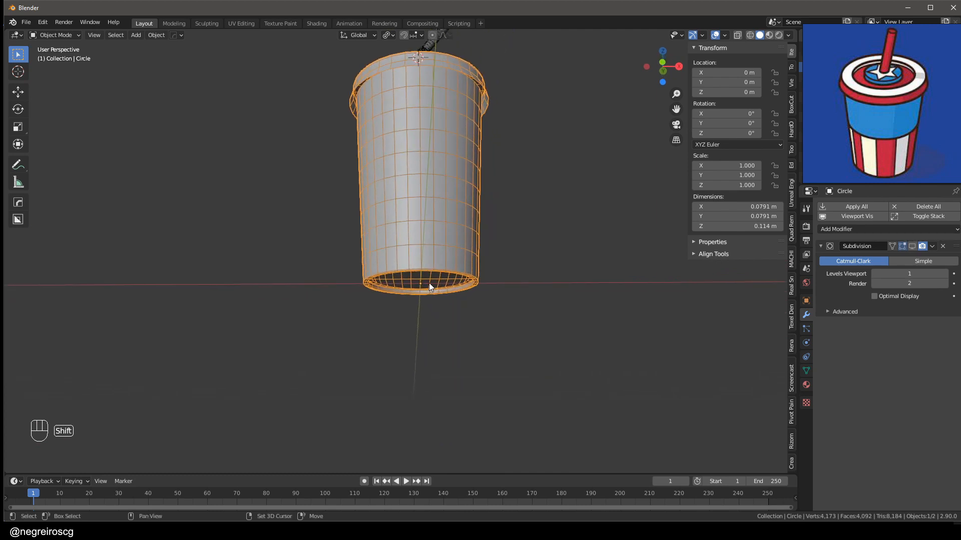
{"action": "key", "text": "shift+s"}
{"action": "key", "text": "2"}
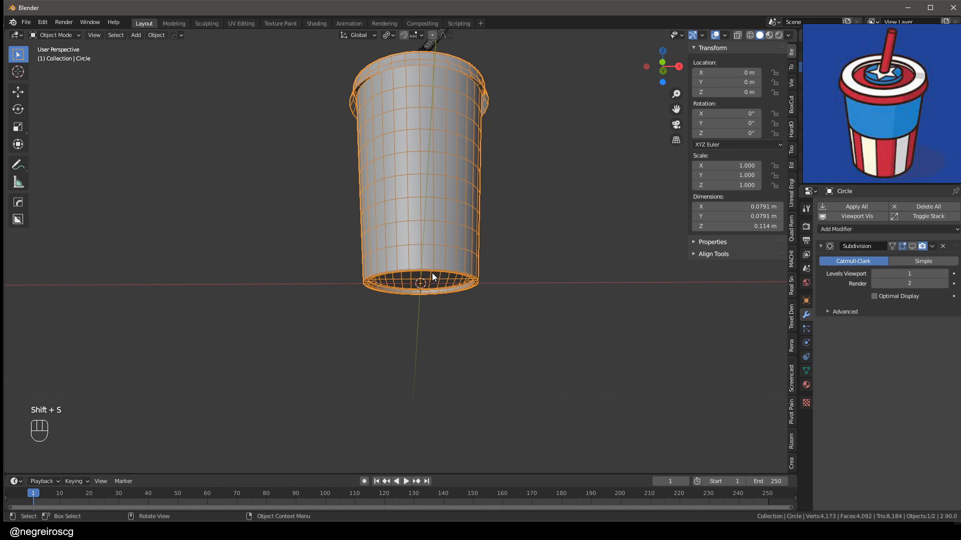
{"action": "middle_click_drag", "start_coordinate": [432, 273], "coordinate": [434, 280]}
{"action": "middle_click_drag", "start_coordinate": [427, 236], "coordinate": [426, 234], "text": "shift"}
{"action": "scroll", "coordinate": [425, 235], "scroll_direction": "down", "scroll_amount": 1}
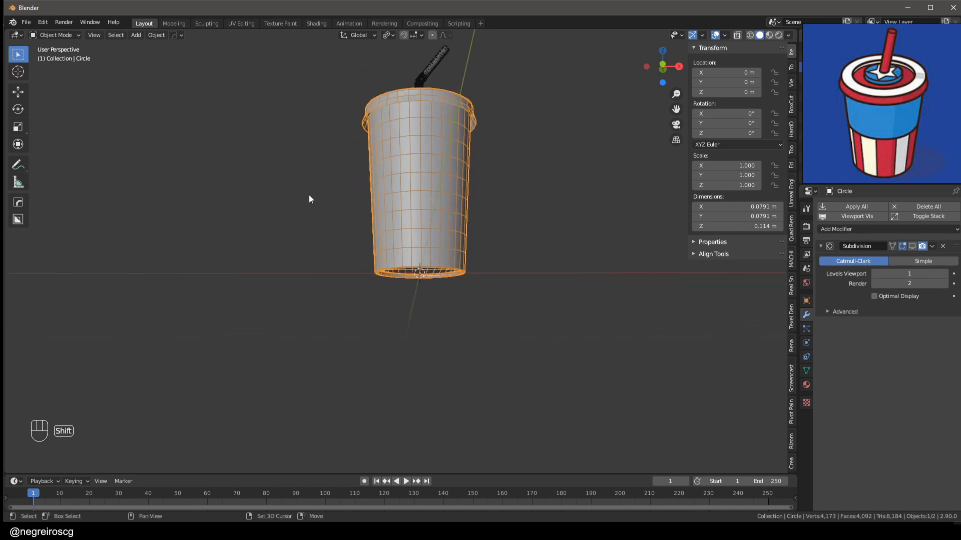
- Try placing the 3D cursor away from the cup and resetting it to the world origin
{"action": "right_click", "coordinate": [195, 183], "text": "shift"}
{"action": "key", "text": "shift+c"}
{"action": "middle_click_drag", "start_coordinate": [286, 194], "coordinate": [377, 269]}
{"action": "right_click", "coordinate": [207, 210], "text": "shift"}
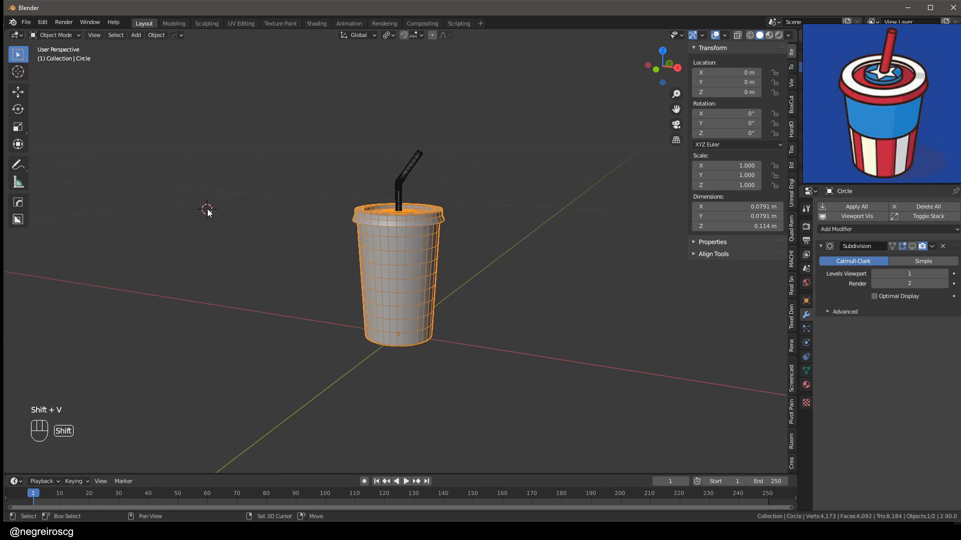
{"action": "key", "text": "shift+c"}
{"action": "middle_click_drag", "start_coordinate": [233, 208], "coordinate": [416, 254]}
{"action": "right_click", "coordinate": [54, 209], "text": "shift"}
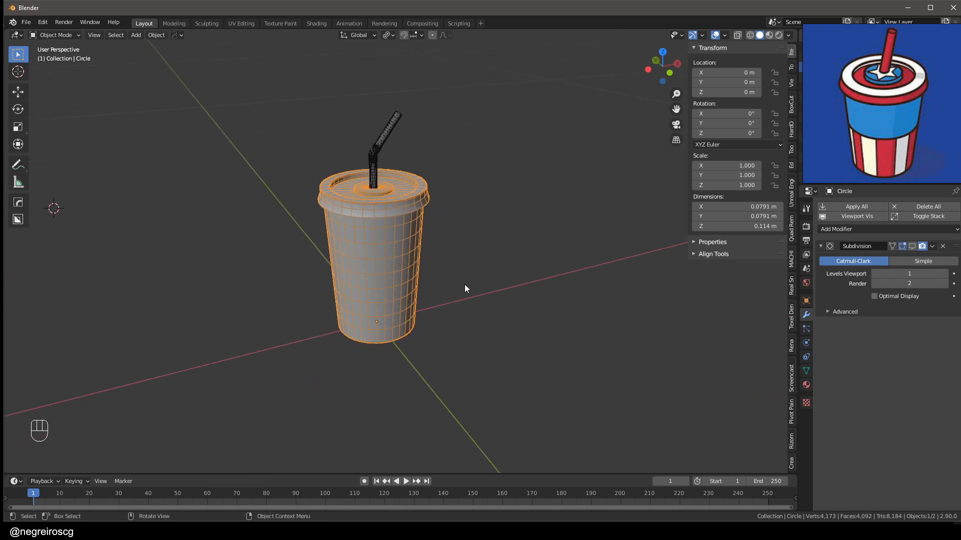
- Snap the 3D cursor back to the selected cup's origin
{"action": "key", "text": "shift+s"}
{"action": "key", "text": "shift+s"}
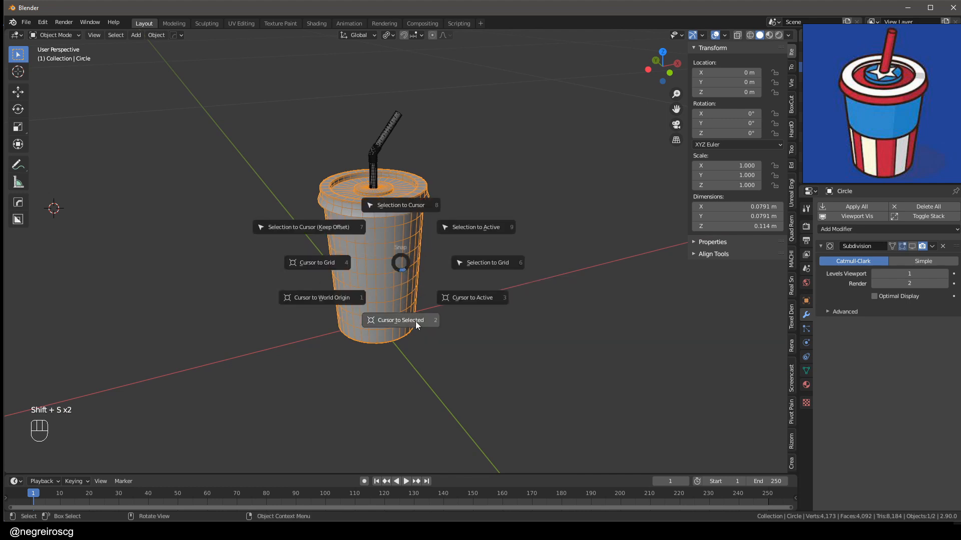
{"action": "left_click", "coordinate": [416, 322]}
{"action": "middle_click_drag", "start_coordinate": [418, 331], "coordinate": [396, 260]}
- Add a circle empty at the cup's base and set its radius to 0.05 m
{"action": "key", "text": "shift+a"}
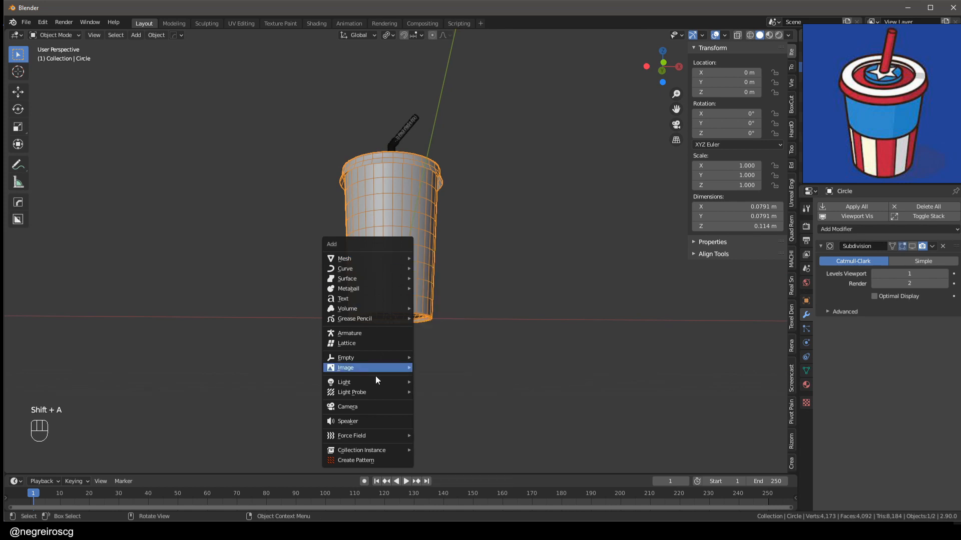
{"action": "mouse_move", "coordinate": [364, 360]}
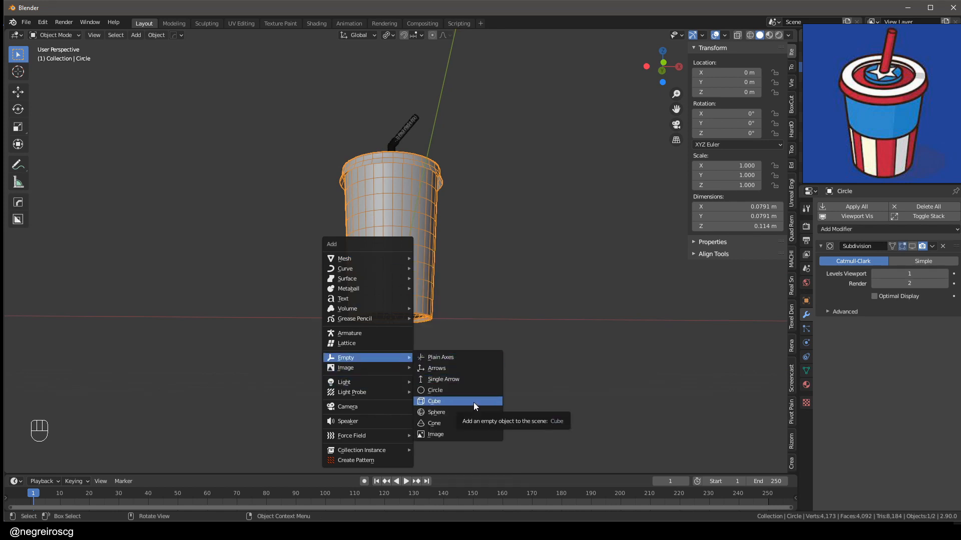
{"action": "left_click", "coordinate": [440, 391]}
{"action": "middle_click_drag", "start_coordinate": [431, 377], "coordinate": [415, 372]}
{"action": "scroll", "coordinate": [424, 336], "scroll_direction": "down", "scroll_amount": 10}
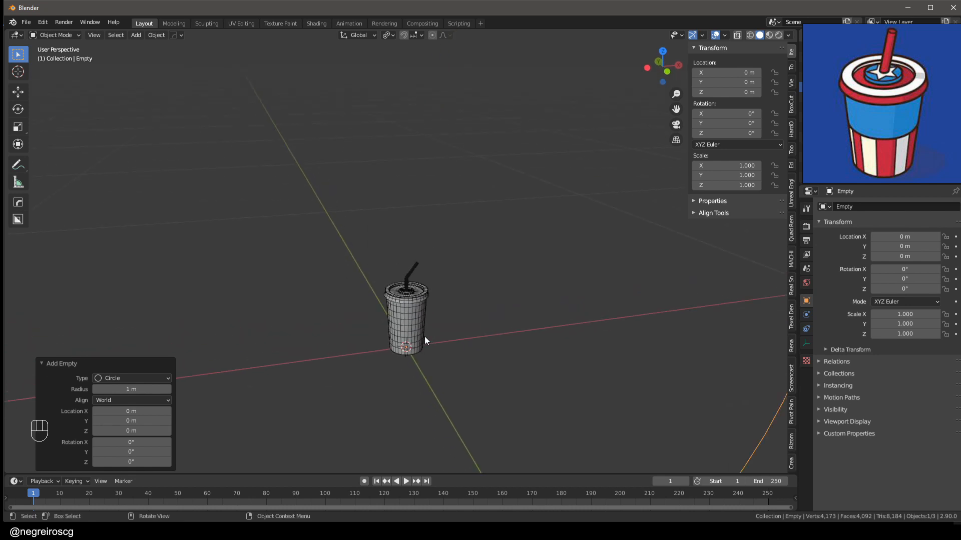
{"action": "middle_click_drag", "start_coordinate": [445, 331], "coordinate": [403, 349]}
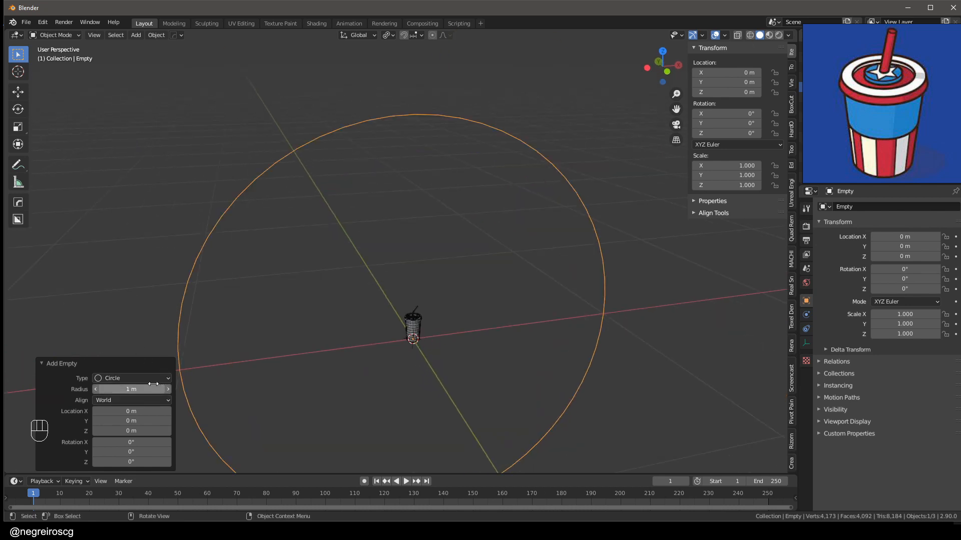
{"action": "scroll", "coordinate": [356, 356], "scroll_direction": "up", "scroll_amount": 1}
{"action": "left_click_drag", "start_coordinate": [131, 390], "coordinate": [89, 389]}
{"action": "scroll", "coordinate": [399, 369], "scroll_direction": "up", "scroll_amount": 4}
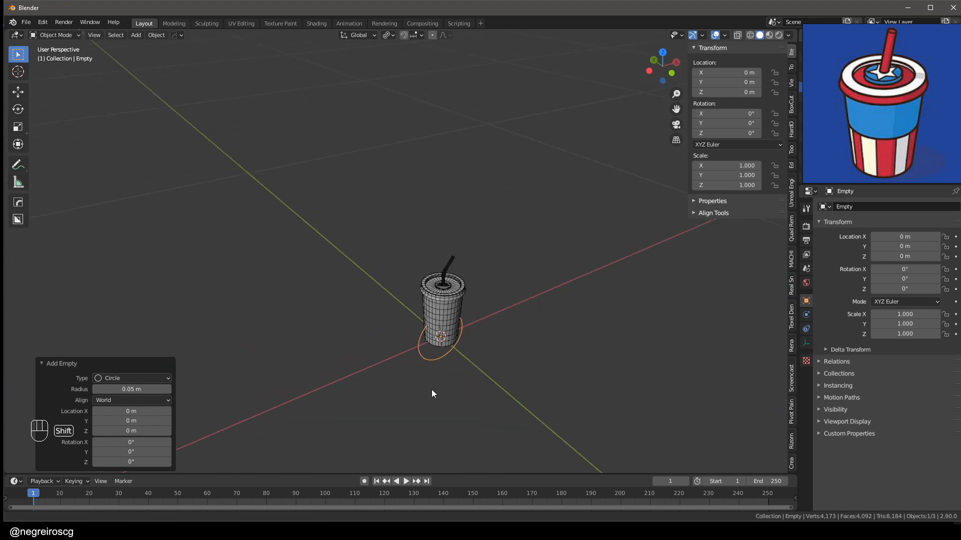
- Set the circle empty's X rotation to -90° so it lies flat around the cup's base
{"action": "left_click_drag", "start_coordinate": [131, 442], "coordinate": [128, 442]}
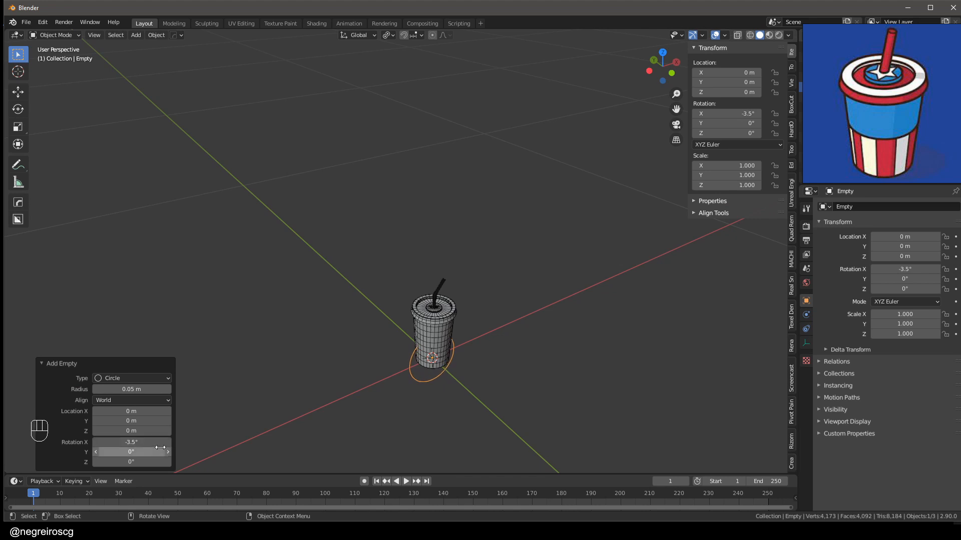
{"action": "left_click", "coordinate": [143, 442]}
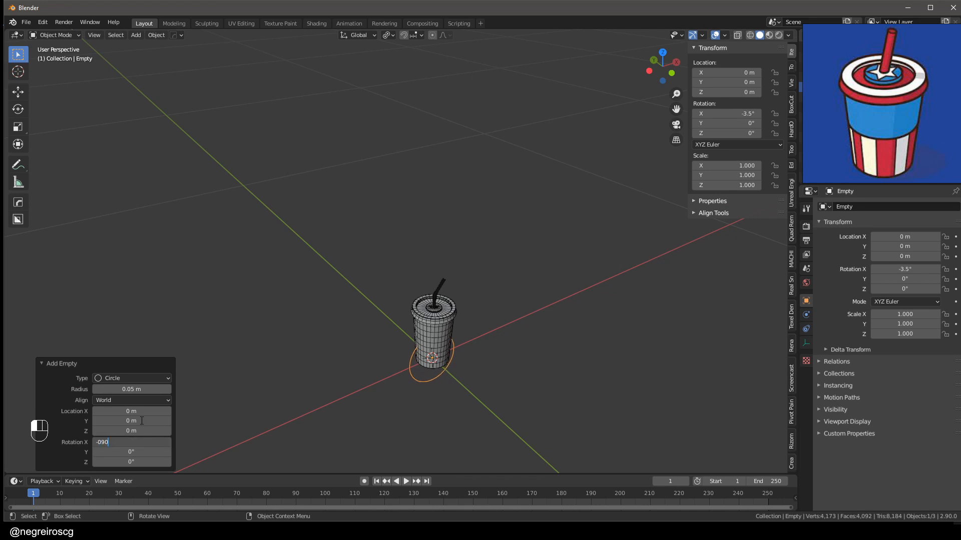
{"action": "type", "text": "-090"}
{"action": "key", "text": "Return"}
{"action": "left_click", "coordinate": [147, 442]}
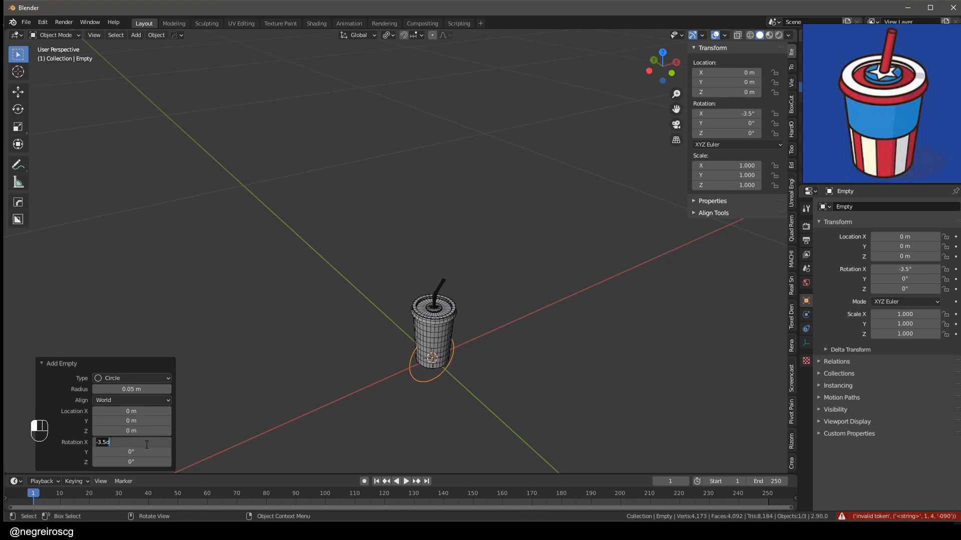
{"action": "type", "text": "-90"}
{"action": "key", "text": "Return"}
{"action": "middle_click_drag", "start_coordinate": [467, 384], "coordinate": [448, 388]}
{"action": "scroll", "coordinate": [449, 388], "scroll_direction": "up", "scroll_amount": 3}
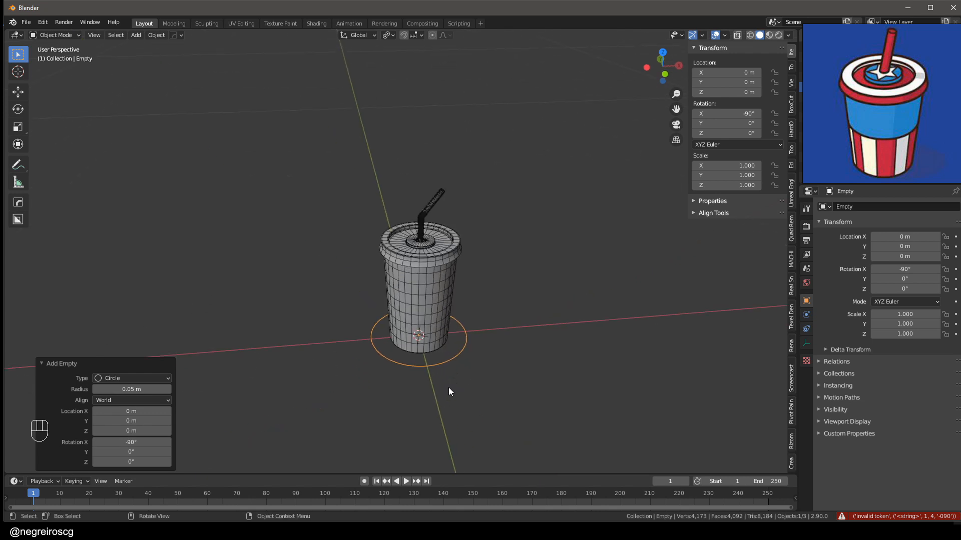
{"action": "middle_click_drag", "start_coordinate": [473, 248], "coordinate": [455, 235]}
- In wireframe shading, parent the cup and straw to the circle empty using Object (Keep Transform)
{"action": "key", "text": "shift+z"}
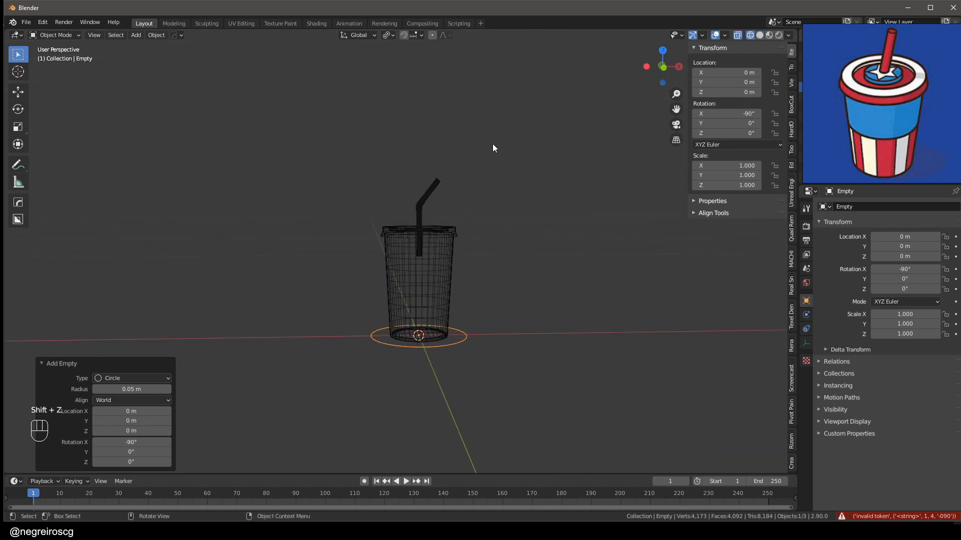
{"action": "left_click_drag", "start_coordinate": [492, 143], "coordinate": [365, 273]}
{"action": "key", "text": "shift"}
{"action": "left_click", "coordinate": [461, 332], "text": "shift"}
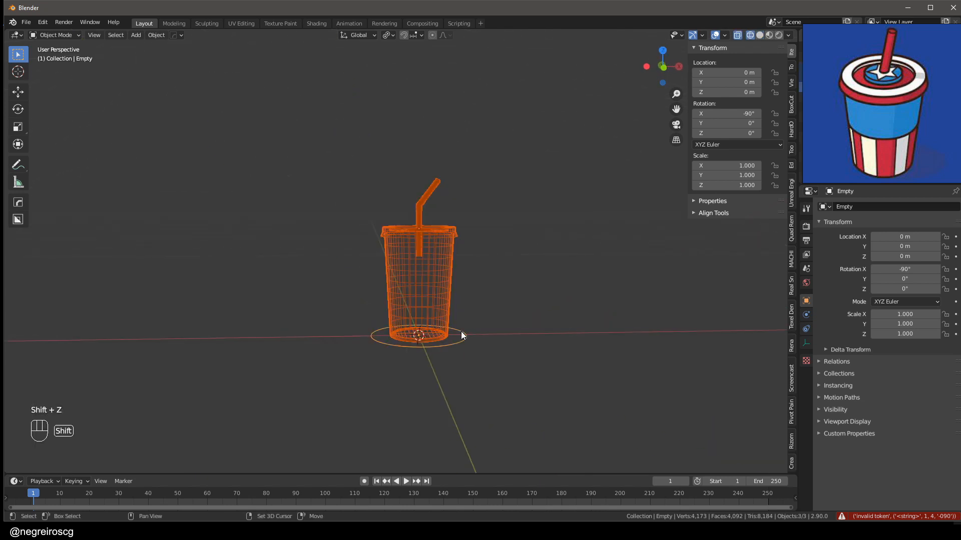
{"action": "key", "text": "ctrl+p"}
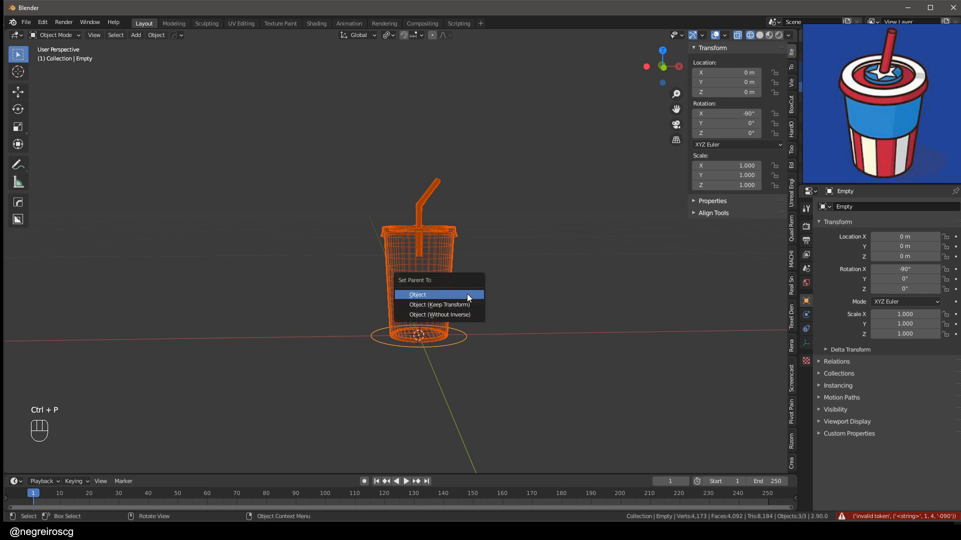
{"action": "left_click", "coordinate": [440, 305]}
{"action": "middle_click_drag", "start_coordinate": [441, 303], "coordinate": [444, 318]}
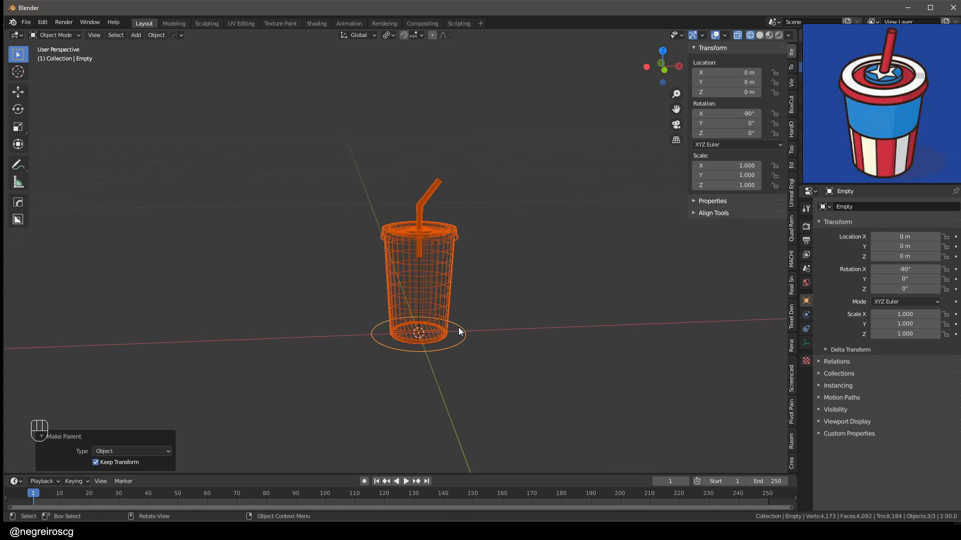
- Try moving and freely rotating the circle empty alone to test the parenting, cancelling each transform
{"action": "left_click", "coordinate": [460, 327]}
{"action": "key", "text": "shift+u"}
{"action": "middle_click_drag", "start_coordinate": [459, 325], "coordinate": [472, 331]}
{"action": "key", "text": "g"}
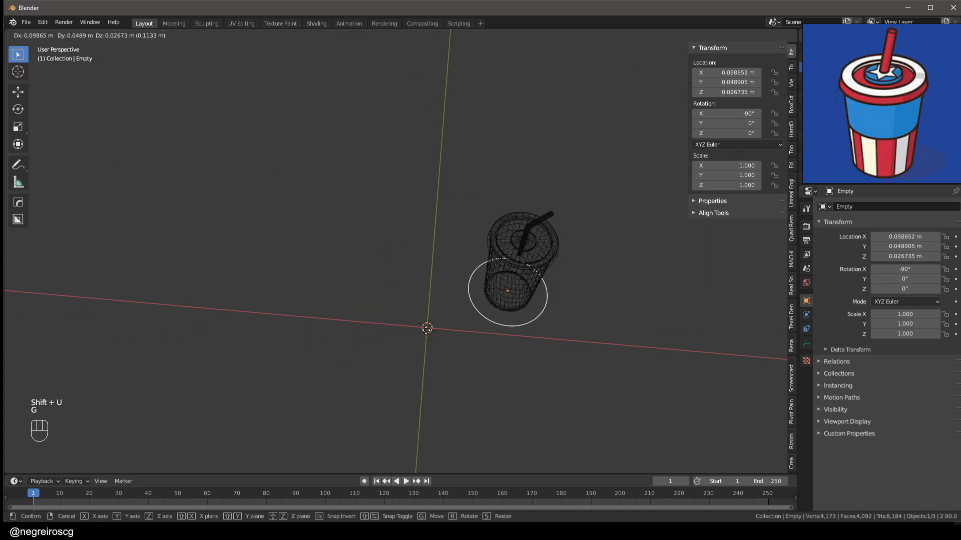
{"action": "right_click", "coordinate": [461, 356]}
{"action": "middle_click_drag", "start_coordinate": [407, 311], "coordinate": [427, 292]}
{"action": "key", "text": "r"}
{"action": "key", "text": "r"}
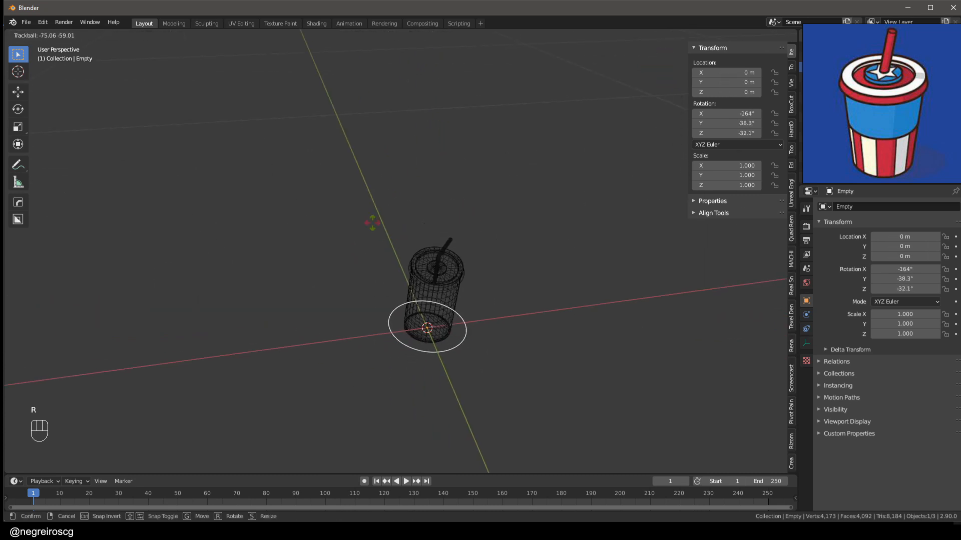
{"action": "right_click", "coordinate": [460, 212]}
{"action": "middle_click_drag", "start_coordinate": [463, 294], "coordinate": [457, 242]}
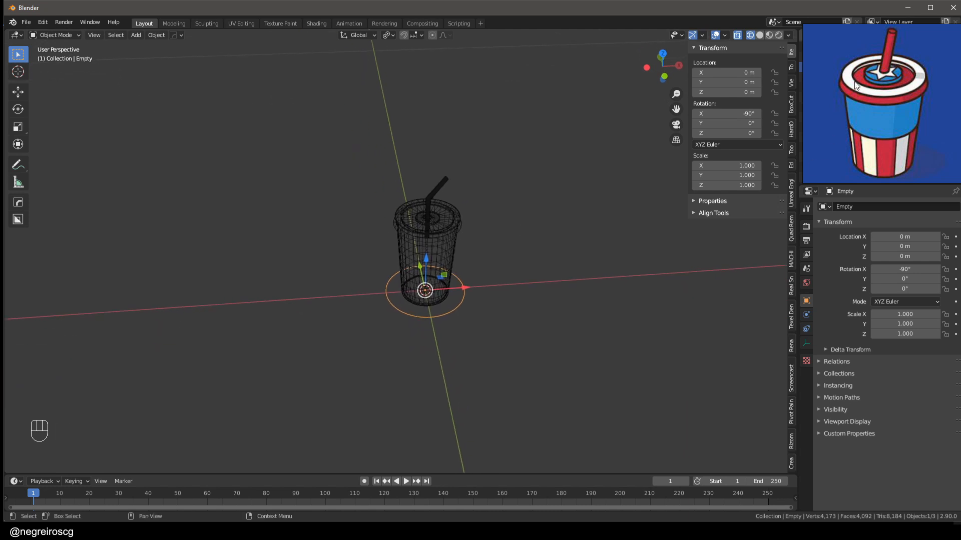
- Move the reference image off the outliner and rename the collection as COPO
{"action": "right_click_drag", "start_coordinate": [855, 85], "coordinate": [960, 144]}
{"action": "scroll", "coordinate": [493, 275], "scroll_direction": "up", "scroll_amount": 4}
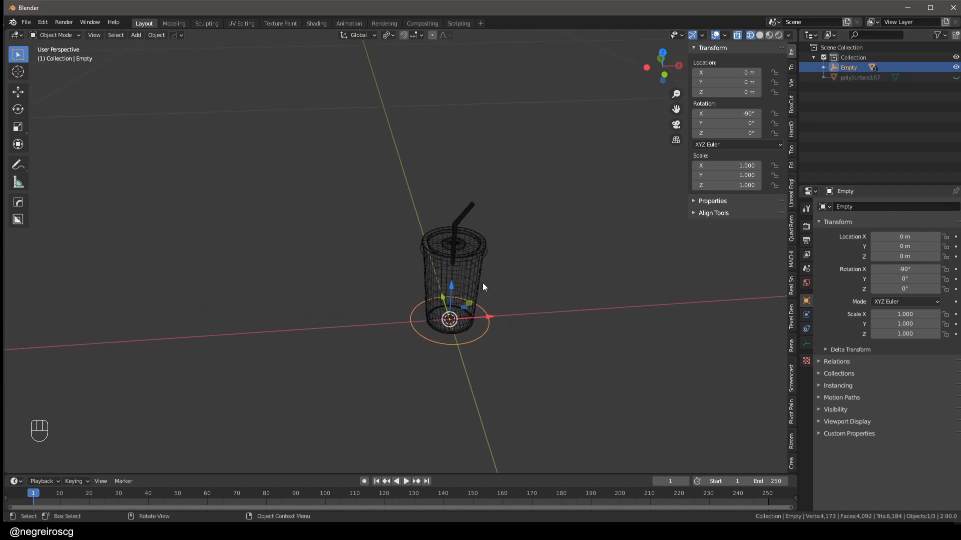
{"action": "double_click", "coordinate": [848, 57]}
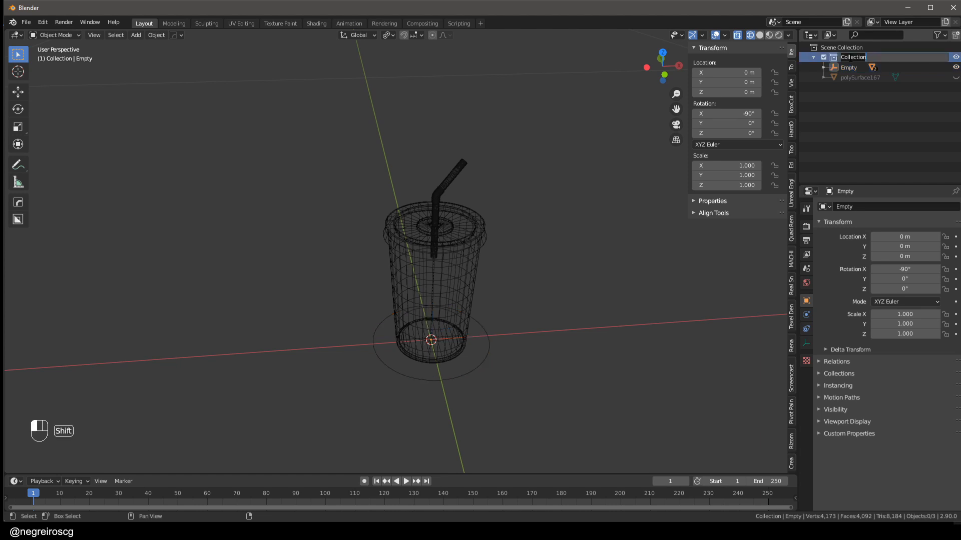
{"action": "key", "text": "BackSpace"}
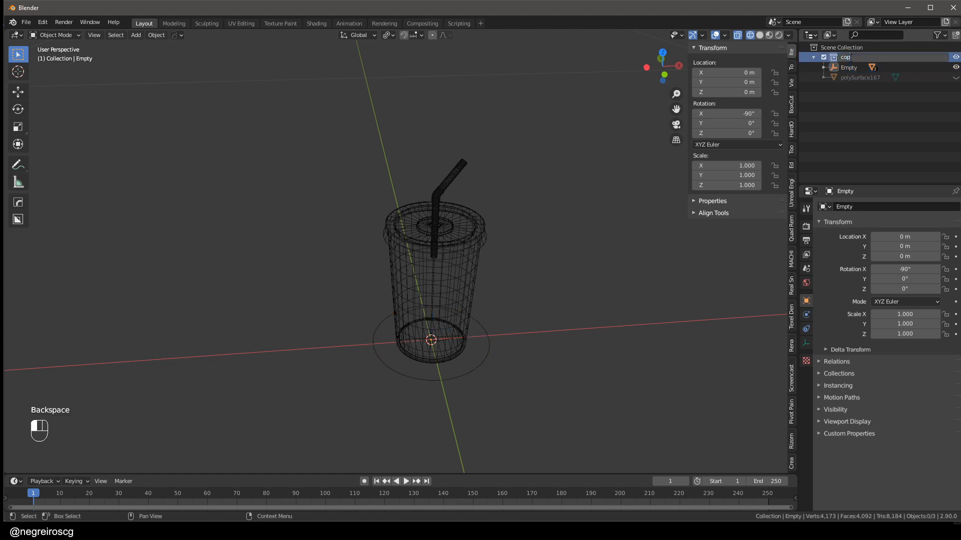
{"action": "type", "text": "cop"}
{"action": "key", "text": "BackSpace"}
{"action": "type", "text": "OPO"}
{"action": "key", "text": "Return"}
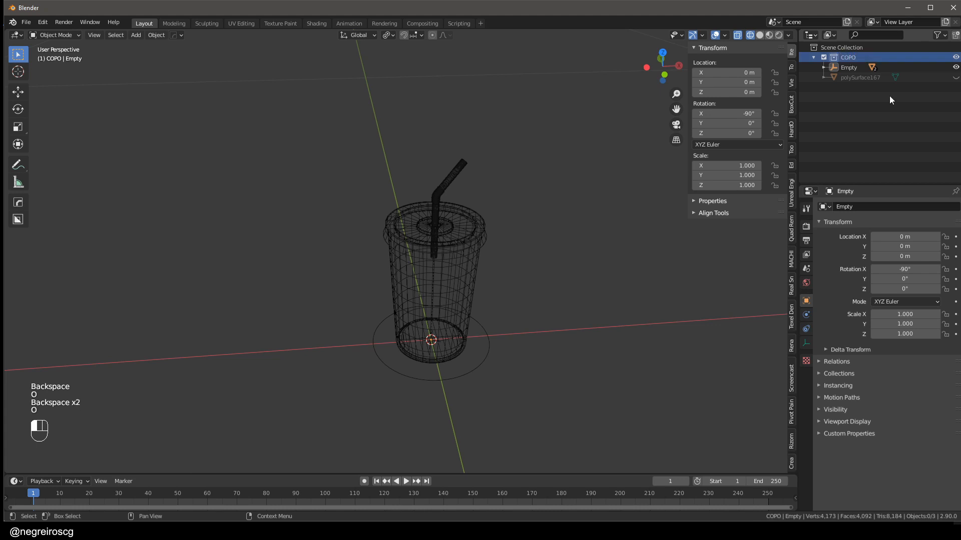
- Rename the cup object as COPO_CORPO
{"action": "left_click", "coordinate": [464, 286]}
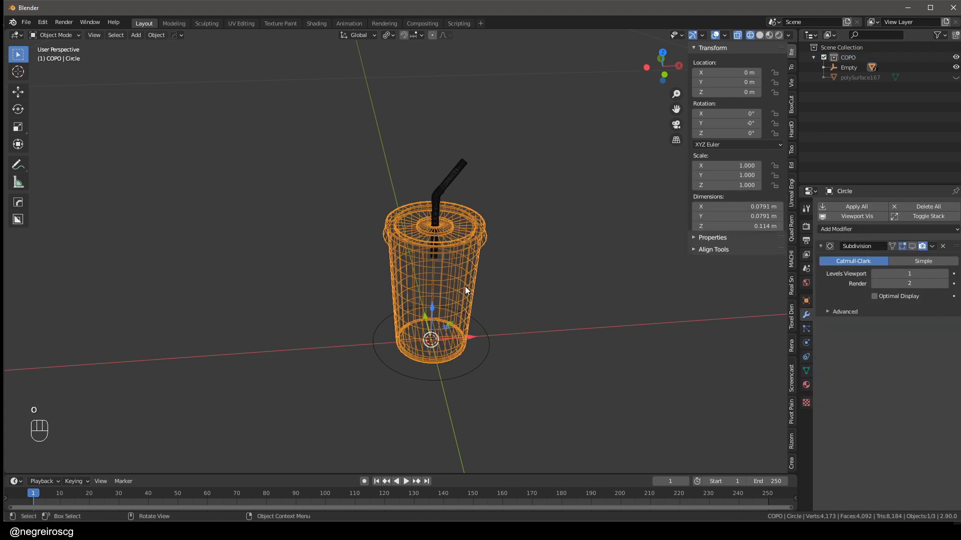
{"action": "middle_click_drag", "start_coordinate": [464, 286], "coordinate": [470, 266]}
{"action": "key", "text": "F2"}
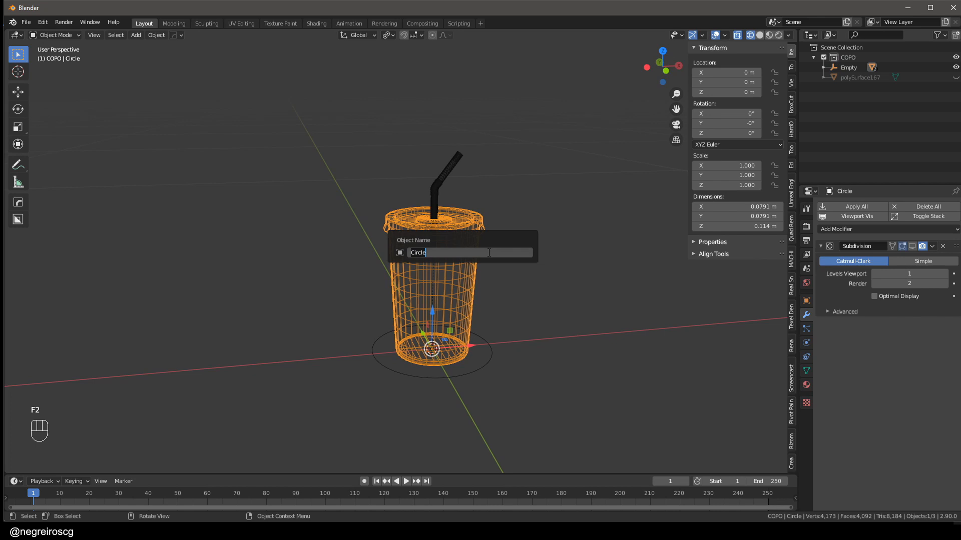
{"action": "type", "text": "cO"}
{"action": "key", "text": "BackSpace"}
{"action": "key", "text": "BackSpace"}
{"action": "type", "text": "COPO"}
{"action": "key", "text": "Return"}
{"action": "key", "text": "F2"}
{"action": "key", "text": "Right"}
{"action": "type", "text": "_"}
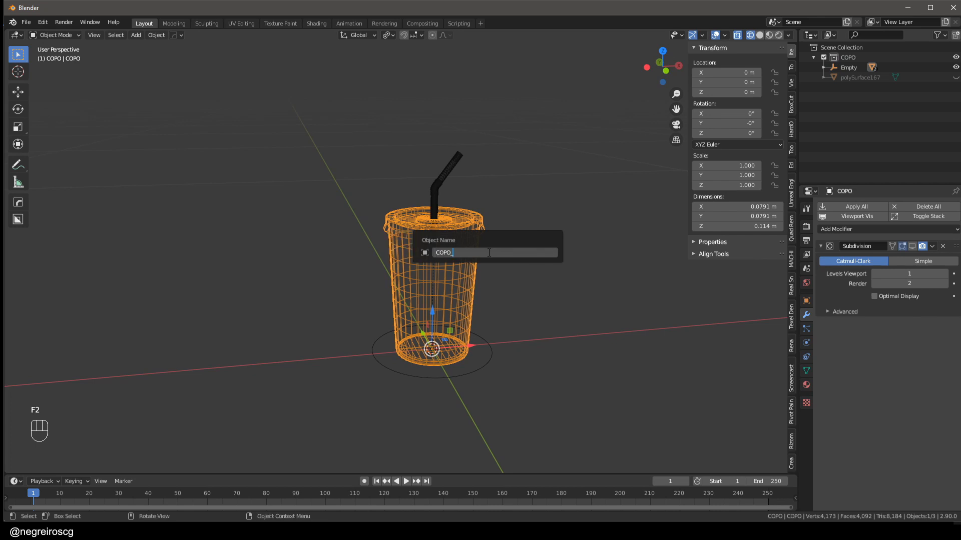
{"action": "type", "text": "COPO"}
{"action": "key", "text": "BackSpace"}
{"action": "type", "text": "ORP"}
{"action": "key", "text": "Return"}
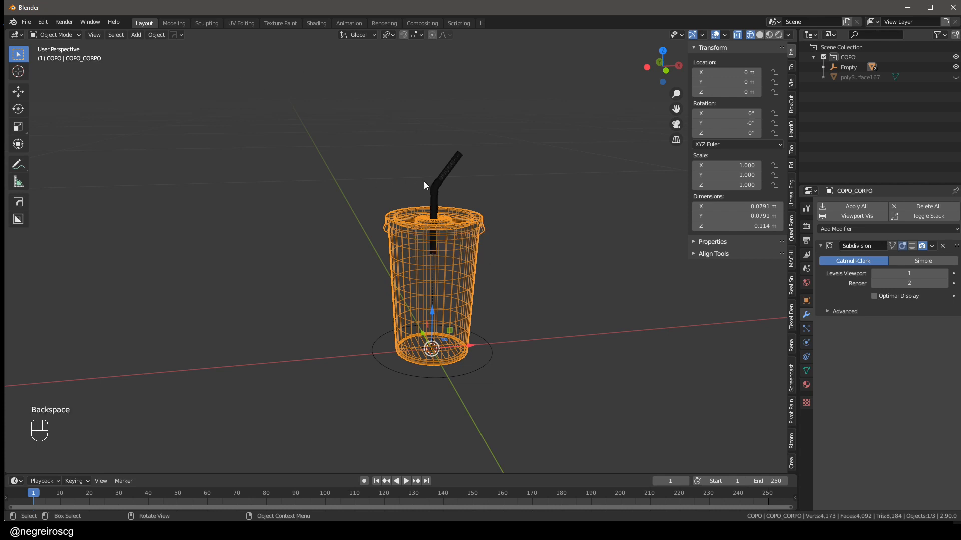
- Rename the straw object as COPO_CANUDO
{"action": "left_click", "coordinate": [442, 183]}
{"action": "key", "text": "F2"}
{"action": "type", "text": "CO"}
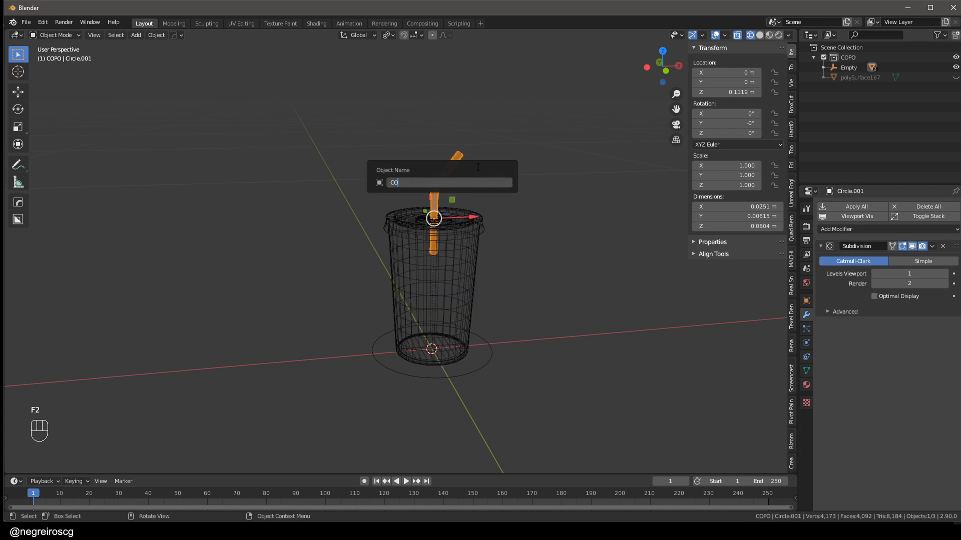
{"action": "type", "text": "PO_CANUDO"}
{"action": "key", "text": "Return"}
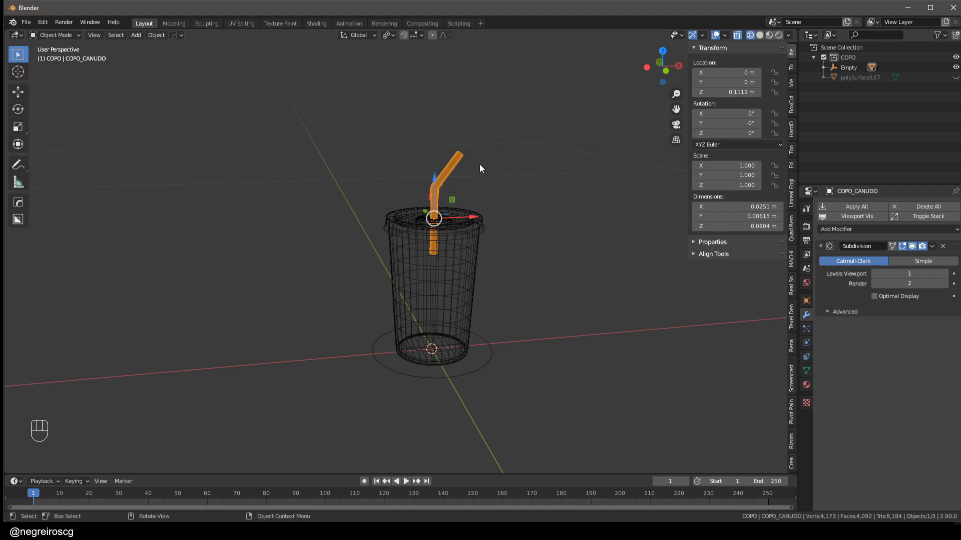
- Return to solid shading and separate the lid's linked faces from the cup body into their own object
{"action": "left_click", "coordinate": [486, 228]}
{"action": "key", "text": "shift+z"}
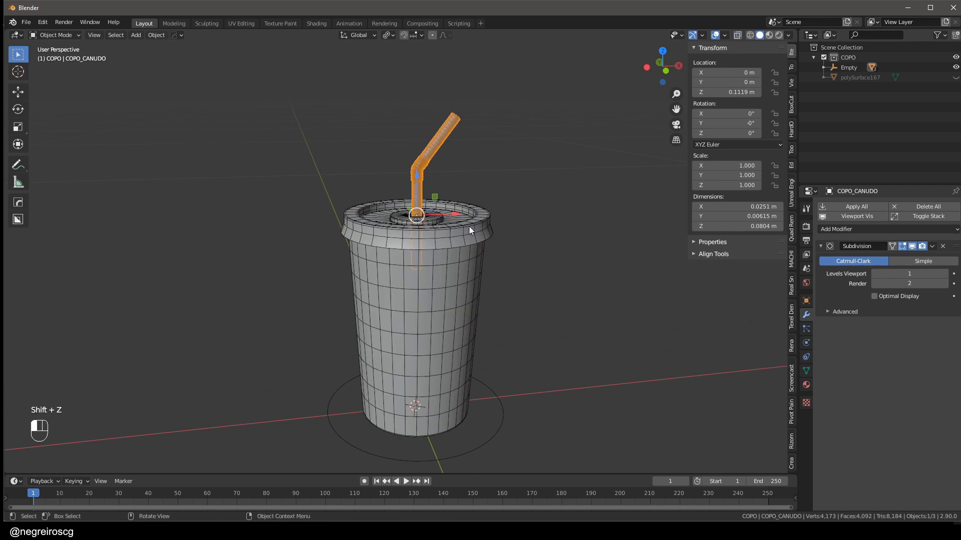
{"action": "key", "text": "ctrl+Tab"}
{"action": "key", "text": "3"}
{"action": "key", "text": "l"}
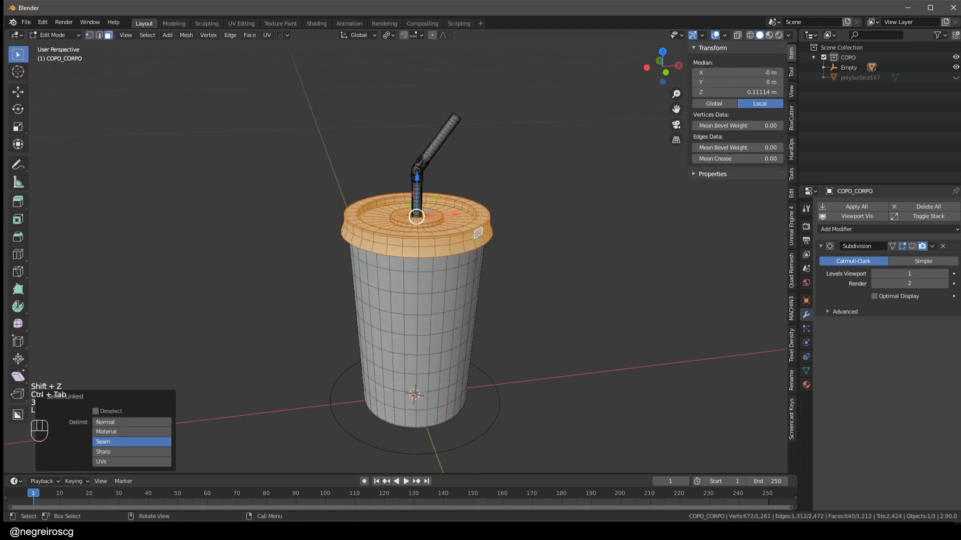
{"action": "key", "text": "p"}
{"action": "left_click", "coordinate": [477, 235]}
{"action": "key", "text": "Tab"}
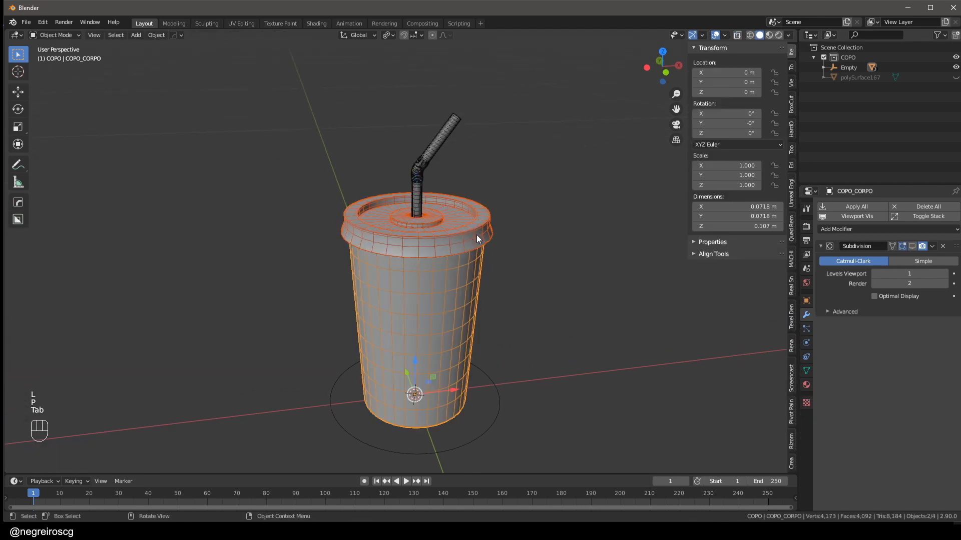
- Rename the separated lid object as COPO_TAMPA
{"action": "left_click", "coordinate": [476, 235]}
{"action": "key", "text": "F2"}
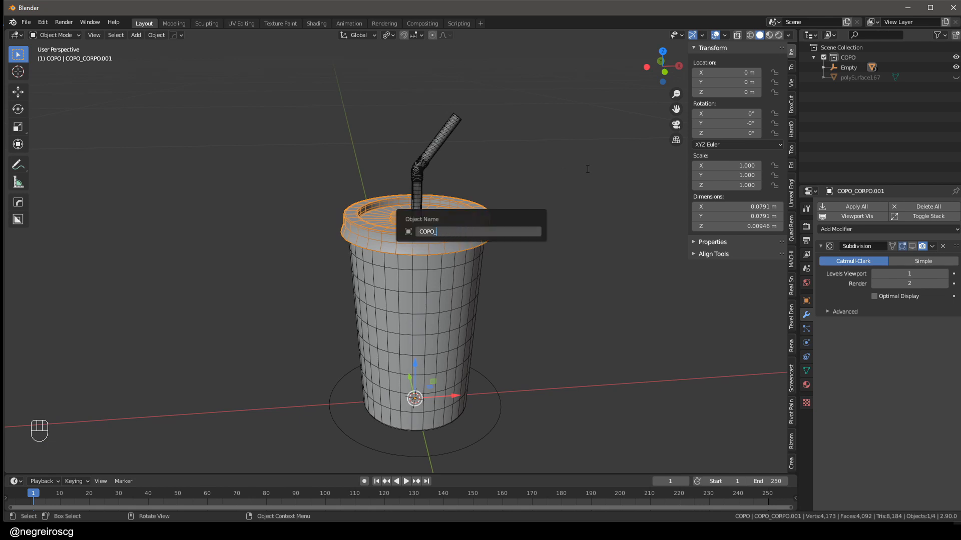
{"action": "type", "text": "COPO_TAMPA"}
{"action": "key", "text": "Return"}
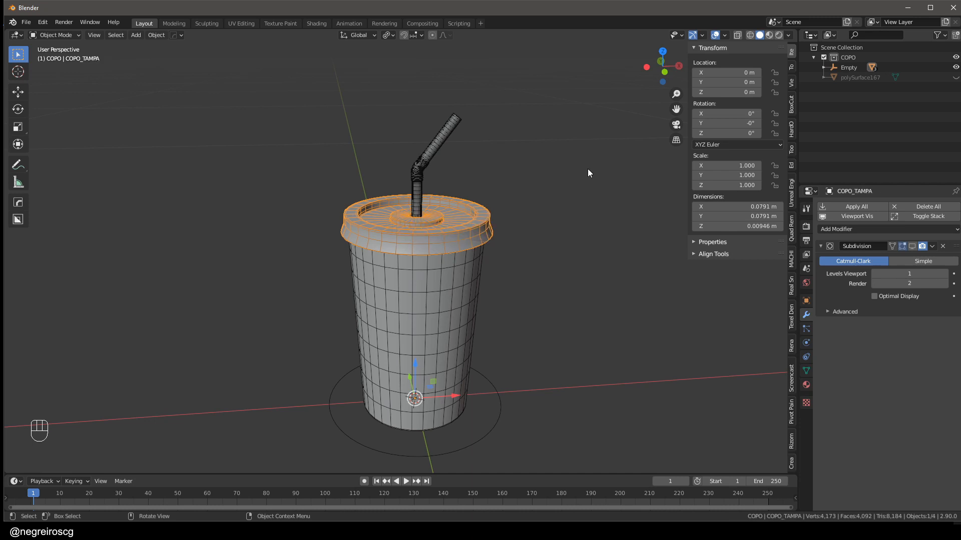
- Set the straw's origin to the 3D cursor at the cup's base
{"action": "left_click", "coordinate": [418, 200]}
{"action": "middle_click_drag", "start_coordinate": [420, 211], "coordinate": [430, 389]}
{"action": "middle_click_drag", "start_coordinate": [444, 192], "coordinate": [439, 137]}
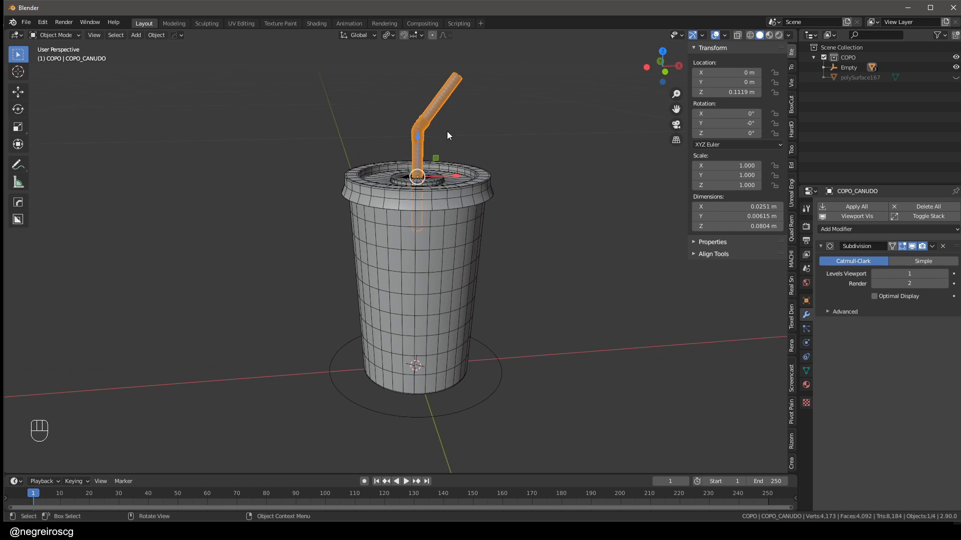
{"action": "right_click", "coordinate": [446, 132]}
{"action": "mouse_move", "coordinate": [427, 155]}
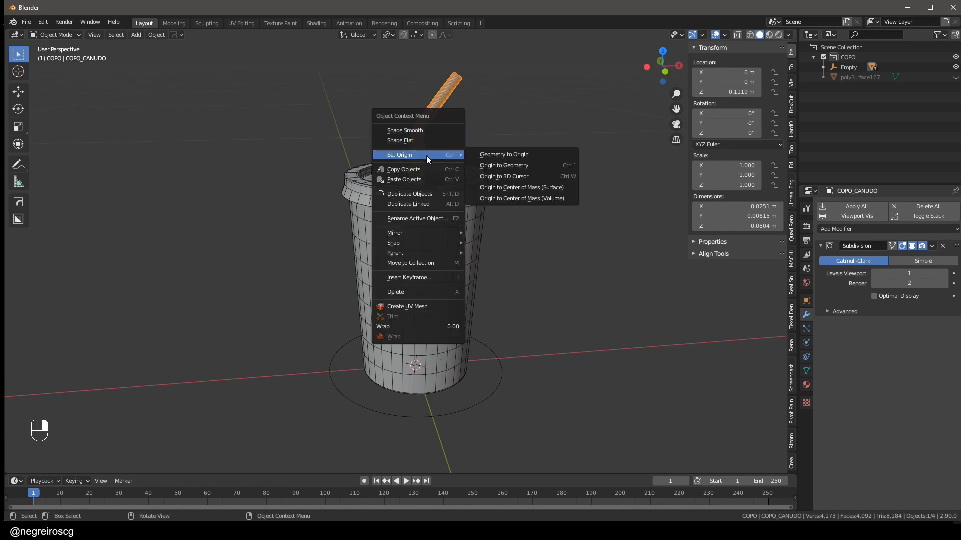
{"action": "left_click", "coordinate": [537, 176]}
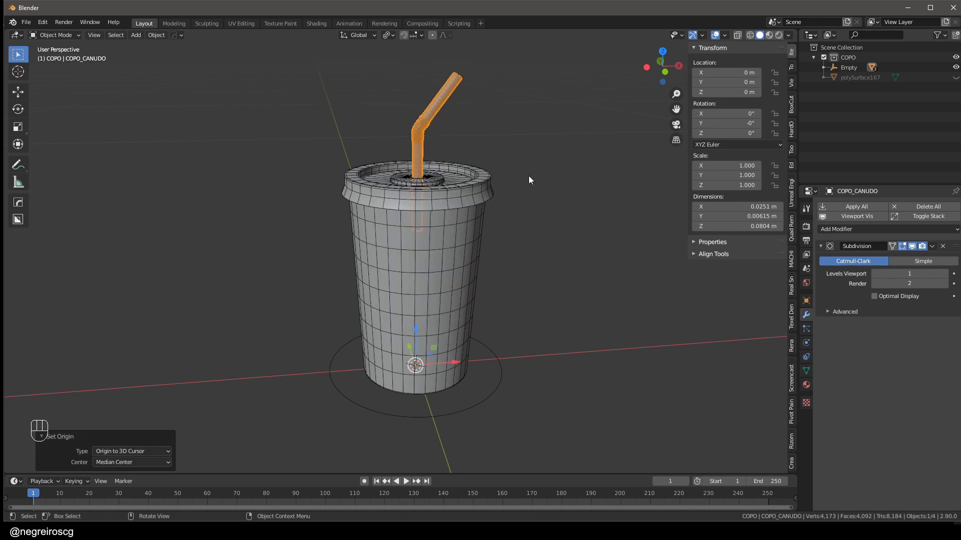
- Set the origins of the lid and the cup body to the 3D cursor as well
{"action": "left_click", "coordinate": [461, 188]}
{"action": "key", "text": "ctrl+w"}
{"action": "left_click", "coordinate": [436, 261]}
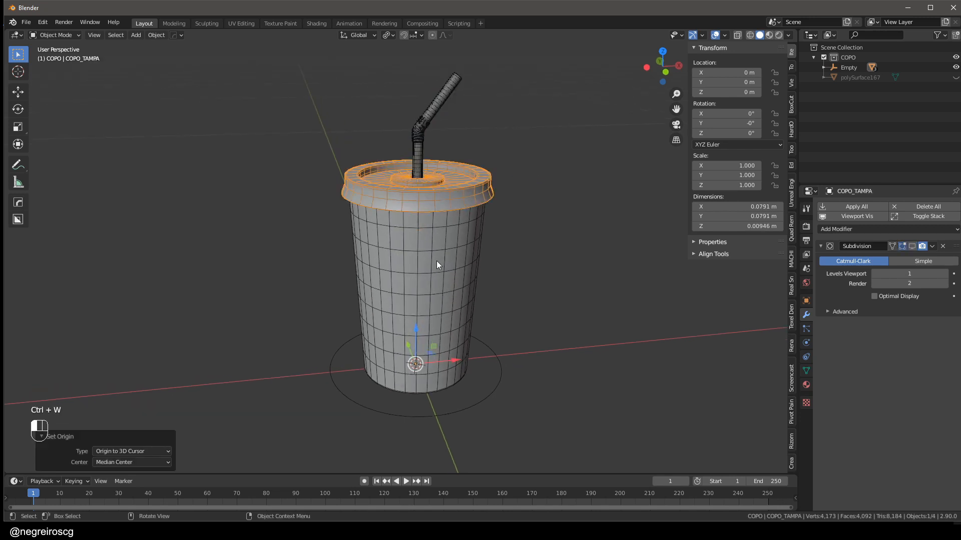
{"action": "key", "text": "ctrl+w"}
- Test-move the parent empty to check that all cup parts follow it, and cancel the move
{"action": "left_click", "coordinate": [503, 366]}
{"action": "scroll", "coordinate": [501, 367], "scroll_direction": "down", "scroll_amount": 1}
{"action": "key", "text": "g"}
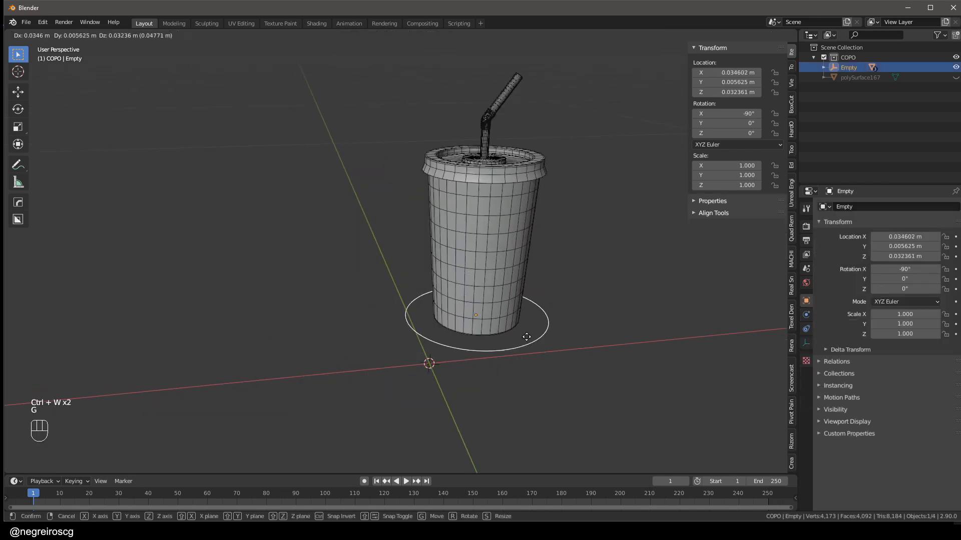
{"action": "right_click", "coordinate": [526, 337]}
- Rename the parent empty around the cup's base as COPO_CONTROLADOR
{"action": "middle_click_drag", "start_coordinate": [576, 191], "coordinate": [556, 214], "text": "shift"}
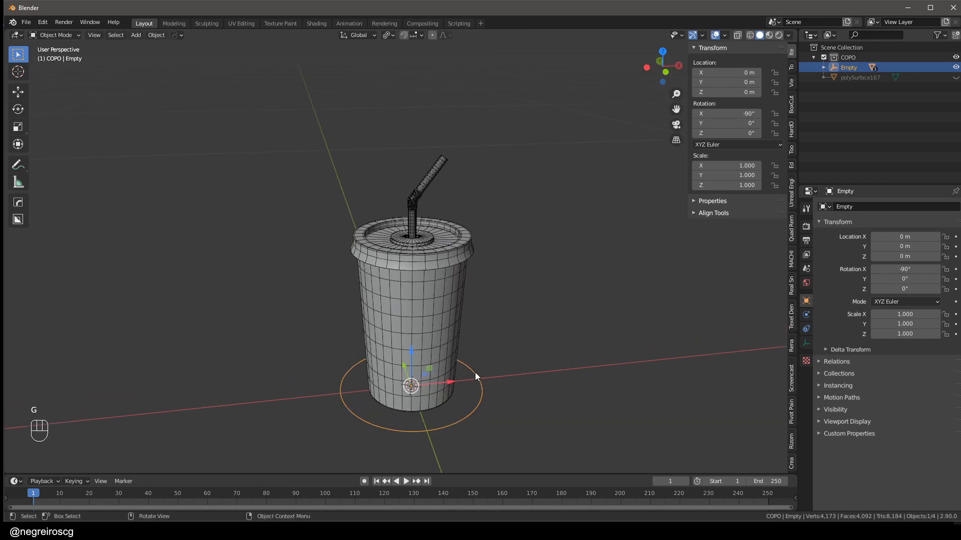
{"action": "key", "text": "F2"}
{"action": "type", "text": "COPO_TRA"}
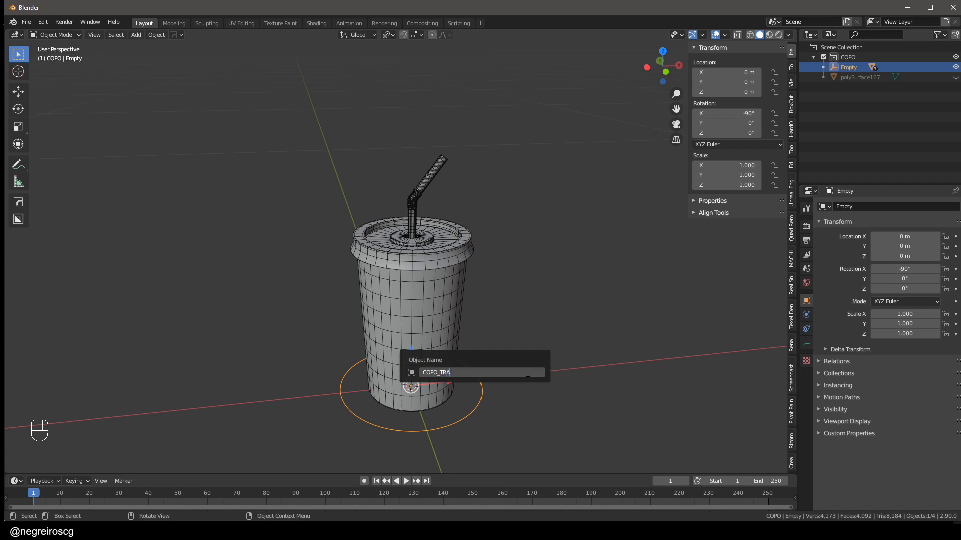
{"action": "key", "text": "BackSpace"}
{"action": "key", "text": "BackSpace"}
{"action": "key", "text": "Return"}
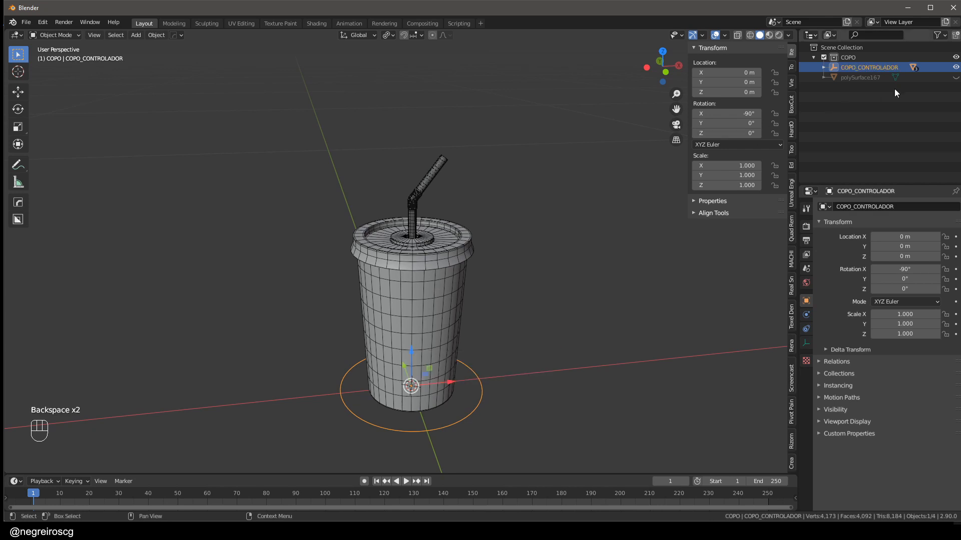
- Unhide the polySurface167 mannequin and delete it from the scene
{"action": "left_click", "coordinate": [955, 77]}
{"action": "scroll", "coordinate": [476, 209], "scroll_direction": "down", "scroll_amount": 8}
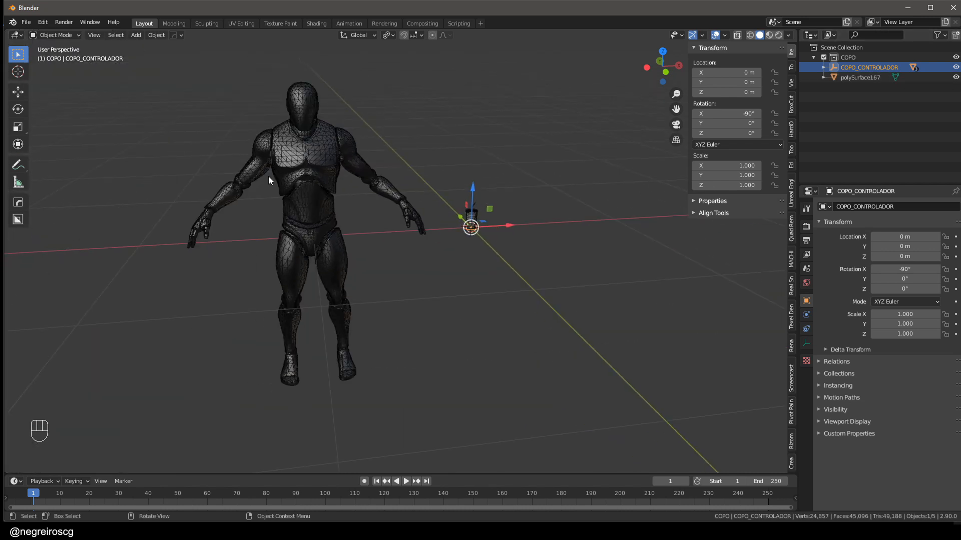
{"action": "left_click", "coordinate": [297, 133]}
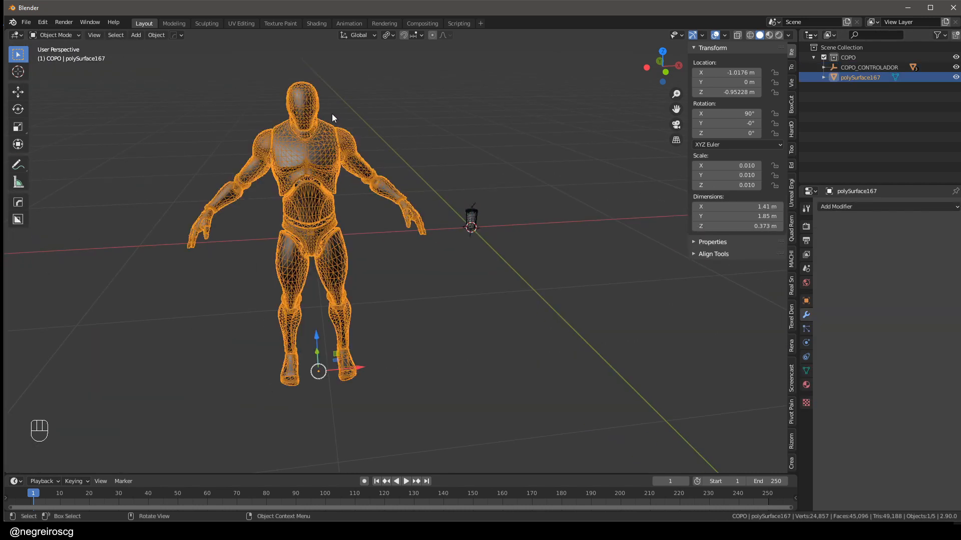
{"action": "key", "text": "x"}
{"action": "left_click", "coordinate": [328, 119]}
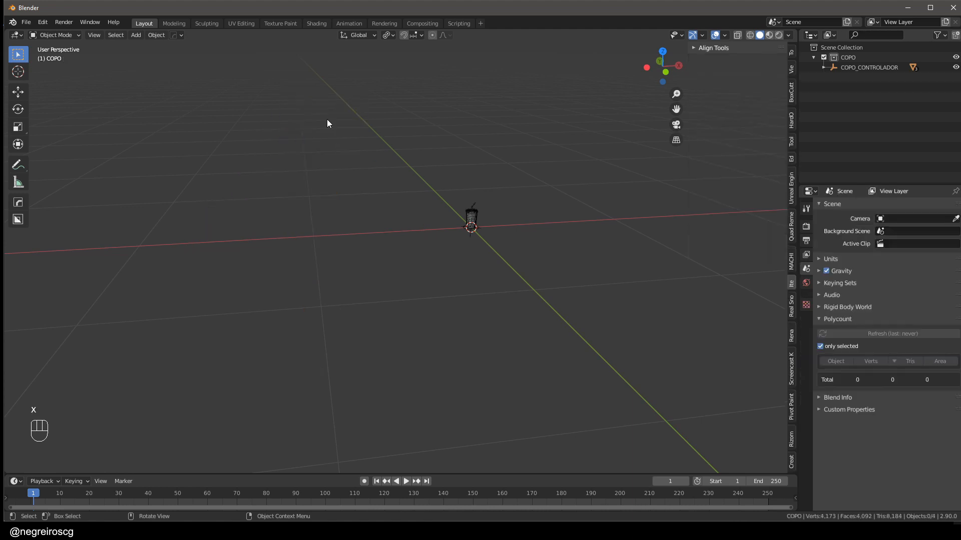
- Examine the cup, lid and straw meshes up close and from several angles
{"action": "middle_click_drag", "start_coordinate": [438, 139], "coordinate": [653, 215], "text": "ctrl"}
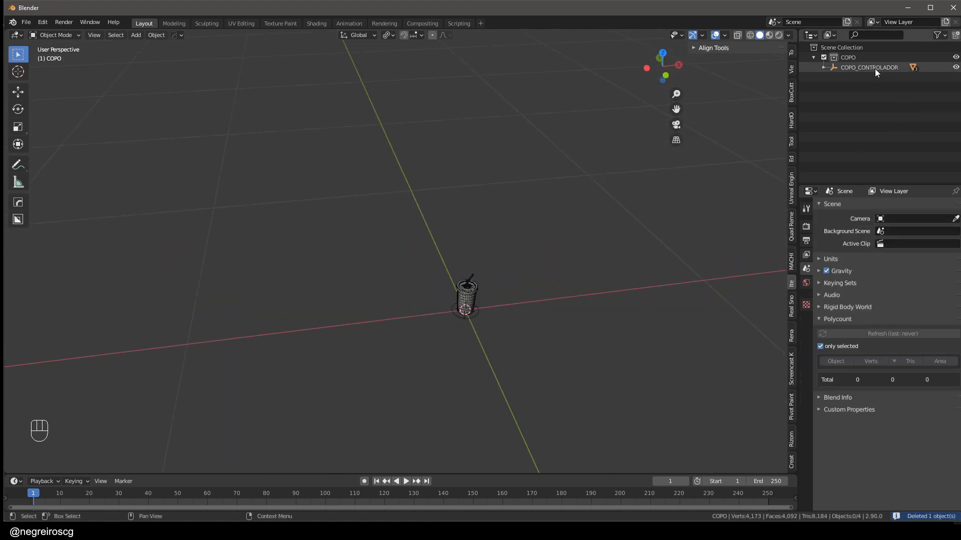
{"action": "scroll", "coordinate": [461, 302], "scroll_direction": "up", "scroll_amount": 8}
{"action": "left_click", "coordinate": [482, 291]}
{"action": "middle_click_drag", "start_coordinate": [486, 323], "coordinate": [452, 310]}
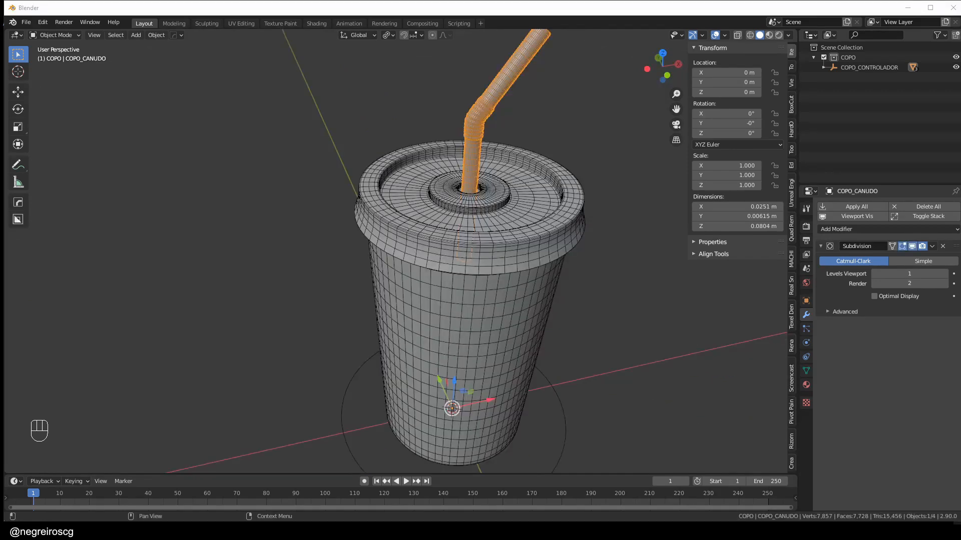
{"action": "scroll", "coordinate": [522, 226], "scroll_direction": "down", "scroll_amount": 3}
{"action": "middle_click_drag", "start_coordinate": [522, 226], "coordinate": [516, 272]}
{"action": "middle_click_drag", "start_coordinate": [508, 328], "coordinate": [498, 290]}
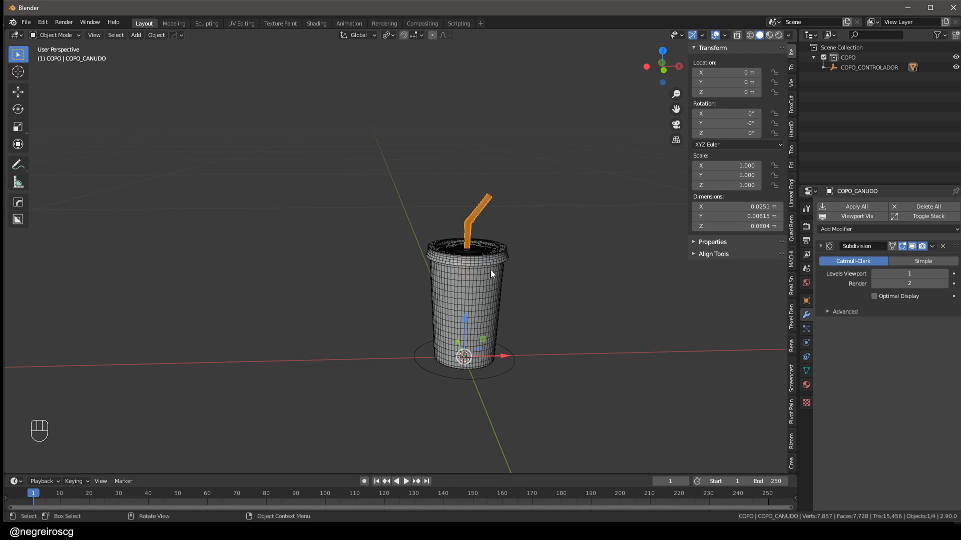
{"action": "middle_click_drag", "start_coordinate": [490, 271], "coordinate": [491, 283]}
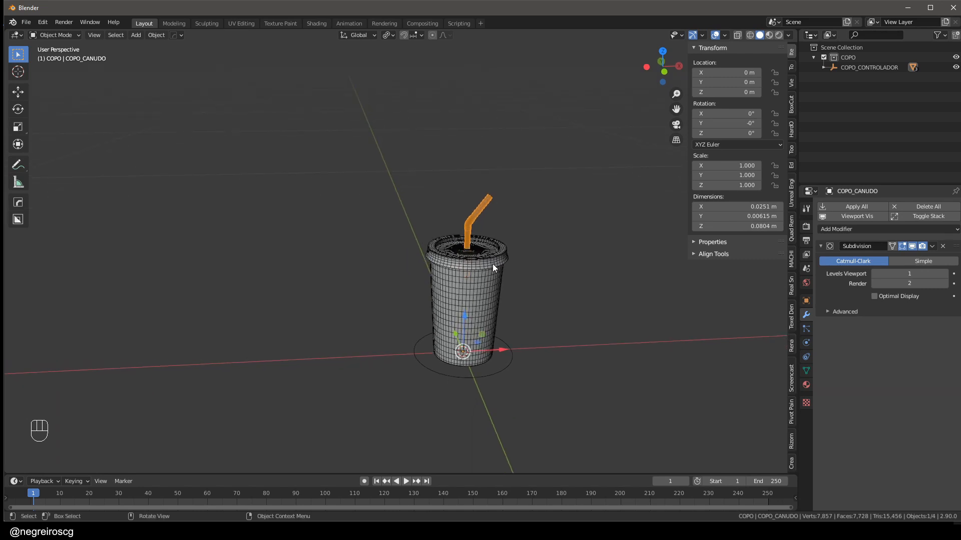
- Create a new collection beside COPO in the scene and name it STUDIO
{"action": "right_click", "coordinate": [845, 48]}
{"action": "left_click", "coordinate": [825, 49]}
{"action": "double_click", "coordinate": [852, 77]}
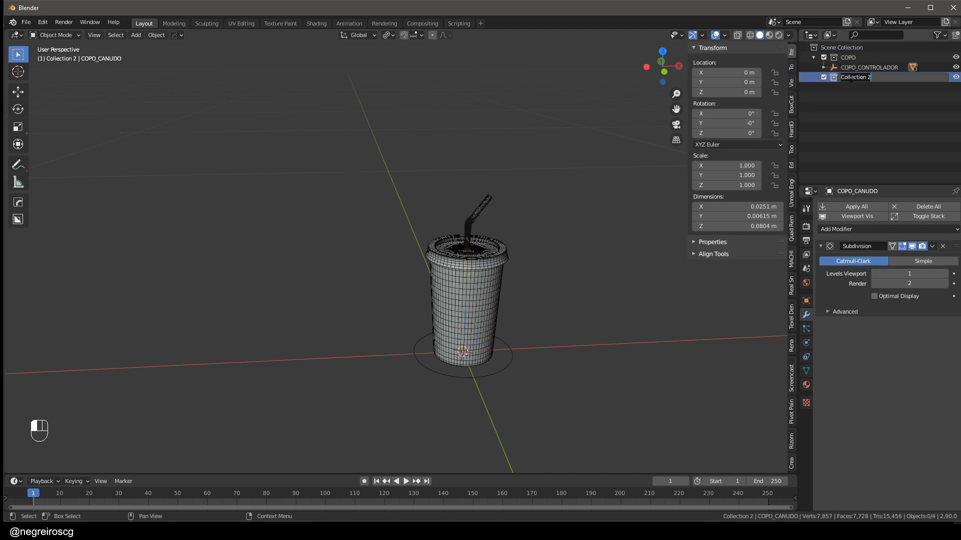
{"action": "type", "text": "STU"}
{"action": "type", "text": "DIO"}
{"action": "key", "text": "Return"}
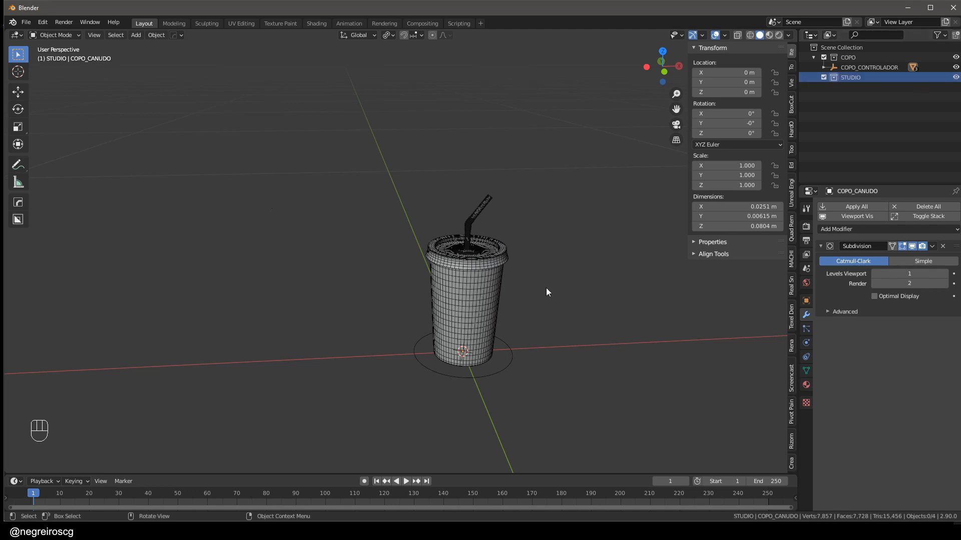
- Look at the cup in left orthographic view and add a single-vertex mesh at its base inside the STUDIO collection
{"action": "left_click", "coordinate": [468, 320]}
{"action": "key", "text": "grave"}
{"action": "key", "text": "grave"}
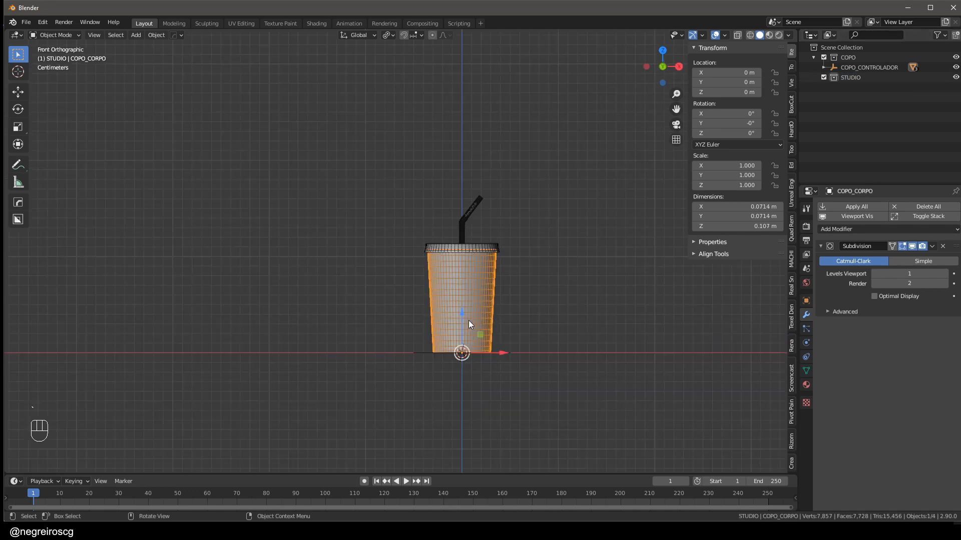
{"action": "middle_click_drag", "start_coordinate": [470, 287], "coordinate": [455, 307], "text": "shift"}
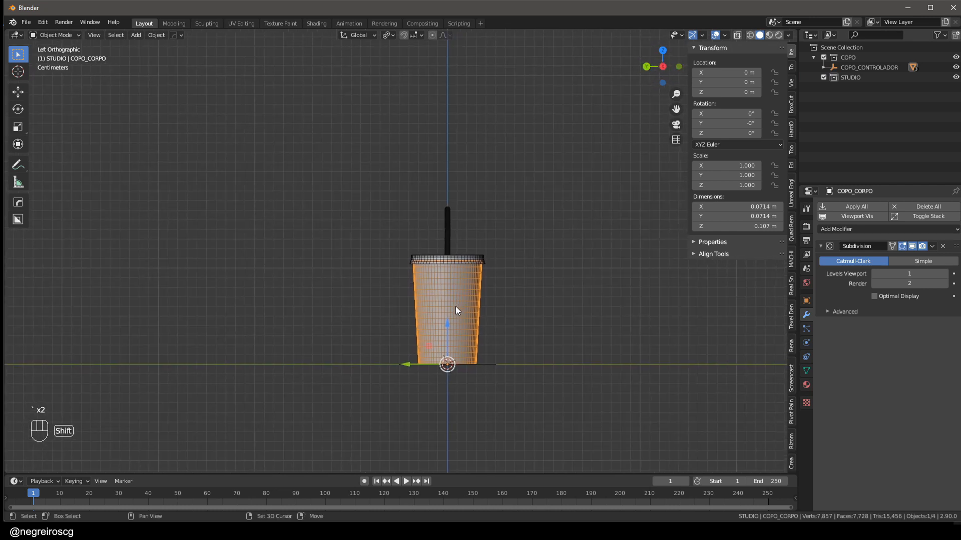
{"action": "left_click", "coordinate": [520, 288]}
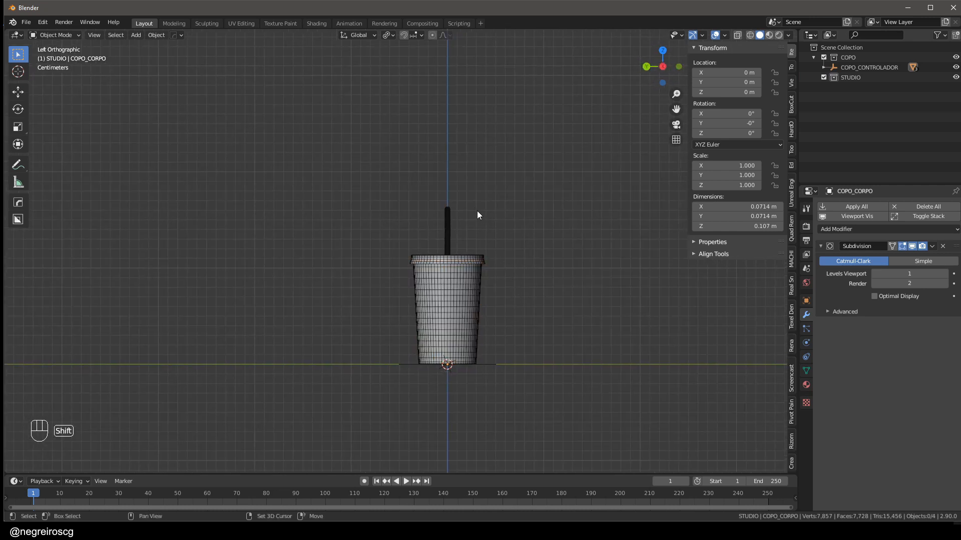
{"action": "key", "text": "shift+a"}
{"action": "mouse_move", "coordinate": [447, 105]}
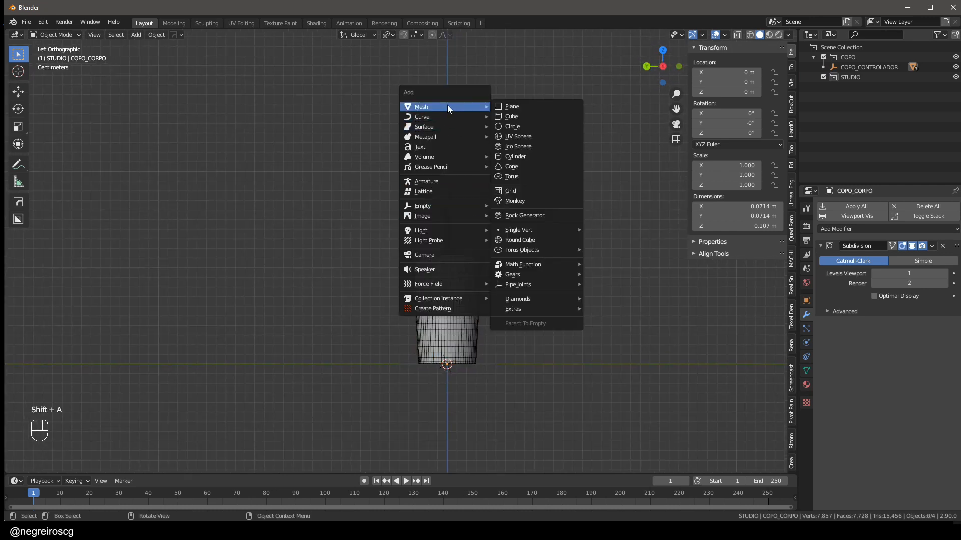
{"action": "mouse_move", "coordinate": [558, 229]}
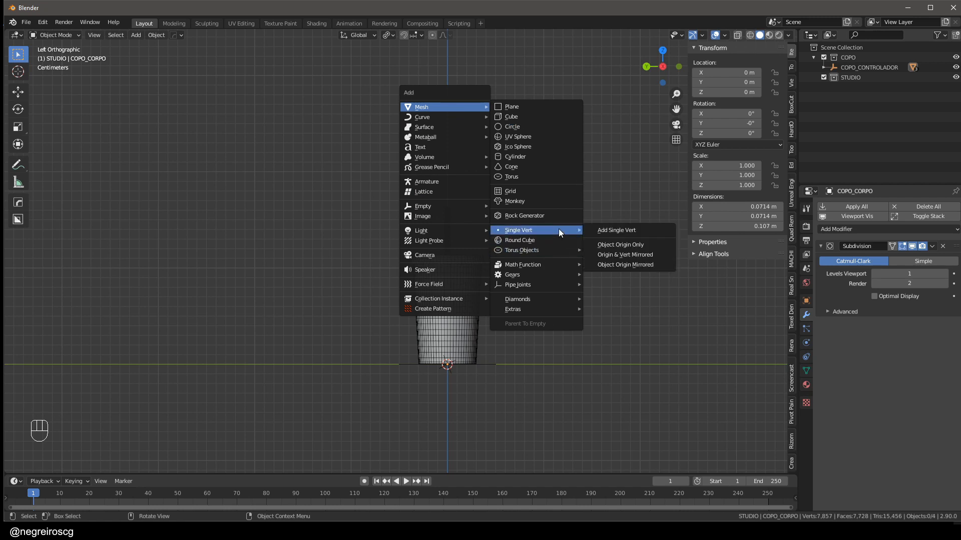
{"action": "left_click", "coordinate": [629, 230]}
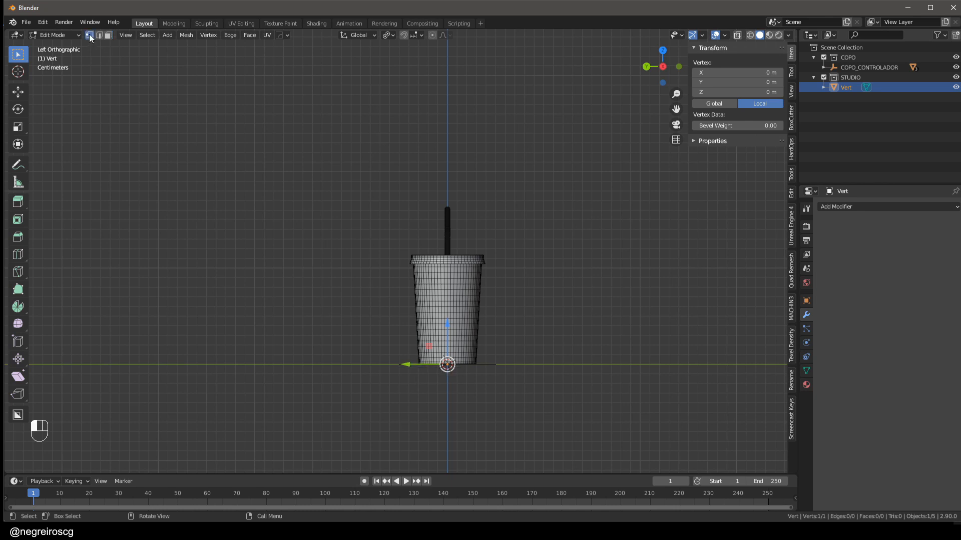
- Move the vertex along Y in front of the cup, to about -0.445 m
{"action": "left_click_drag", "start_coordinate": [411, 363], "coordinate": [711, 365]}
{"action": "scroll", "coordinate": [709, 364], "scroll_direction": "down", "scroll_amount": 4}
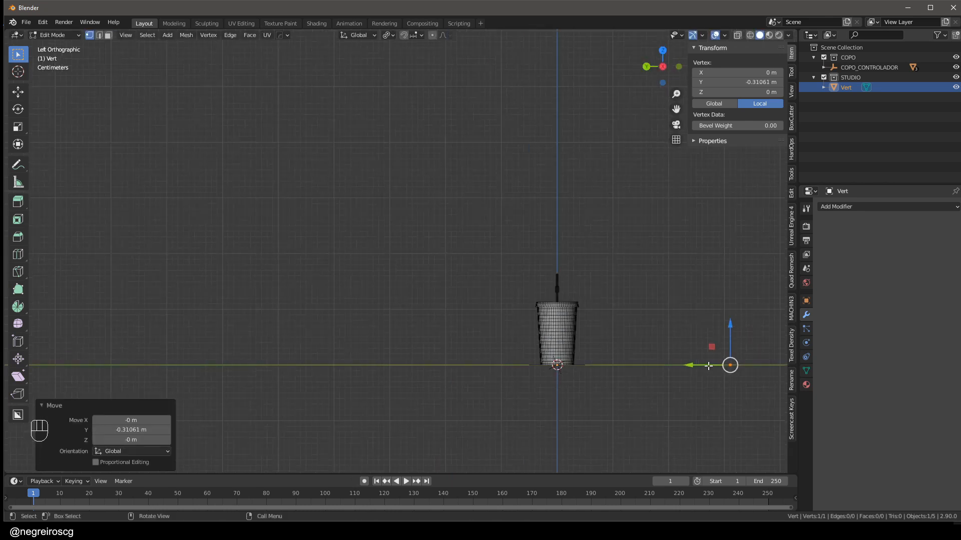
{"action": "middle_click_drag", "start_coordinate": [724, 367], "coordinate": [620, 373], "text": "shift"}
{"action": "left_click_drag", "start_coordinate": [604, 373], "coordinate": [667, 372]}
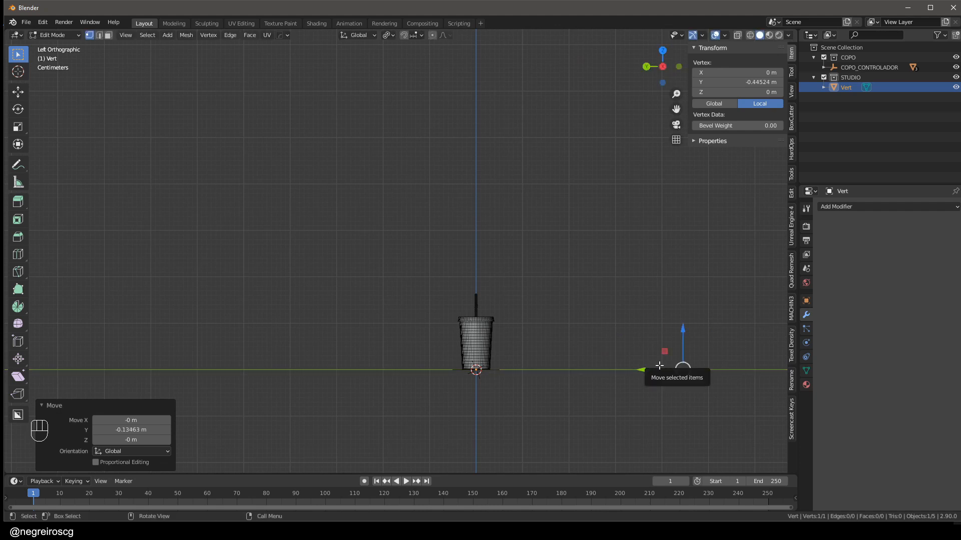
- Extrude the vertex along Y past the cup with snapping on, placing the new vertex behind it at about Y 0.265 m
{"action": "key", "text": "e"}
{"action": "key", "text": "y"}
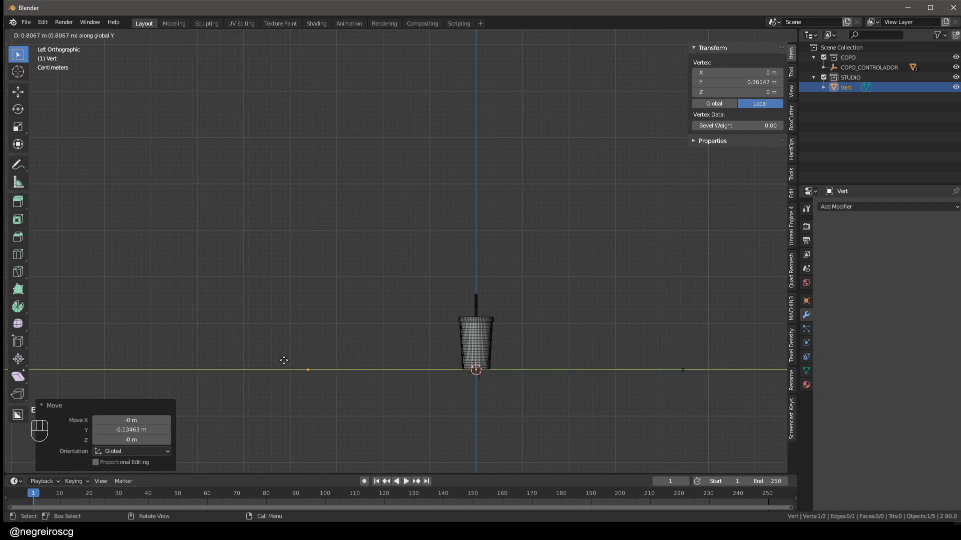
{"action": "right_click", "coordinate": [309, 358]}
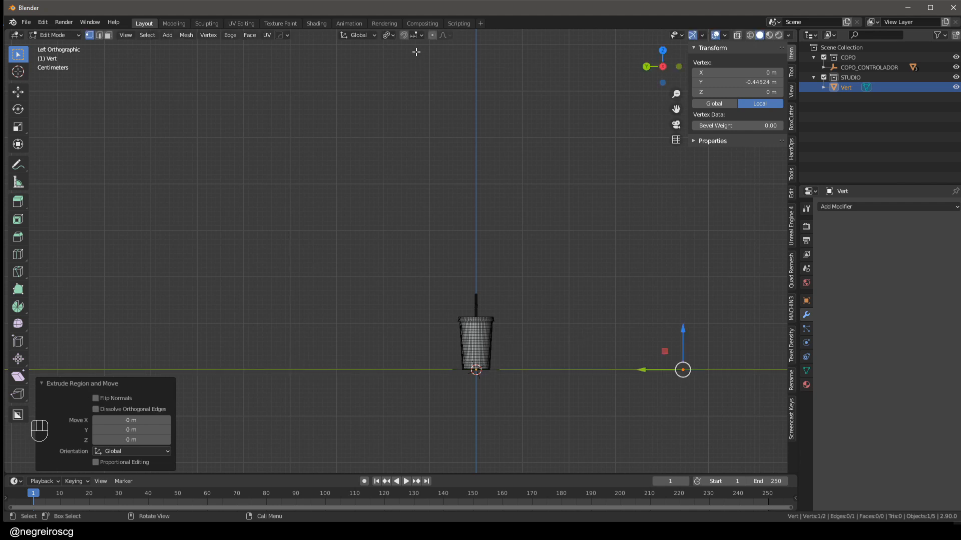
{"action": "left_click_drag", "start_coordinate": [647, 369], "coordinate": [504, 375]}
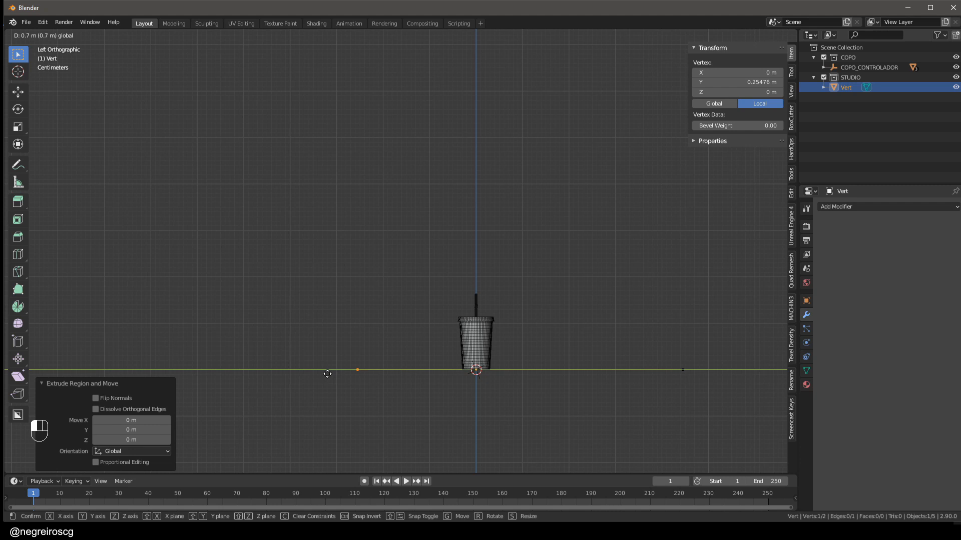
{"action": "left_click_drag", "start_coordinate": [327, 374], "coordinate": [316, 368]}
{"action": "scroll", "coordinate": [345, 380], "scroll_direction": "up", "scroll_amount": 4}
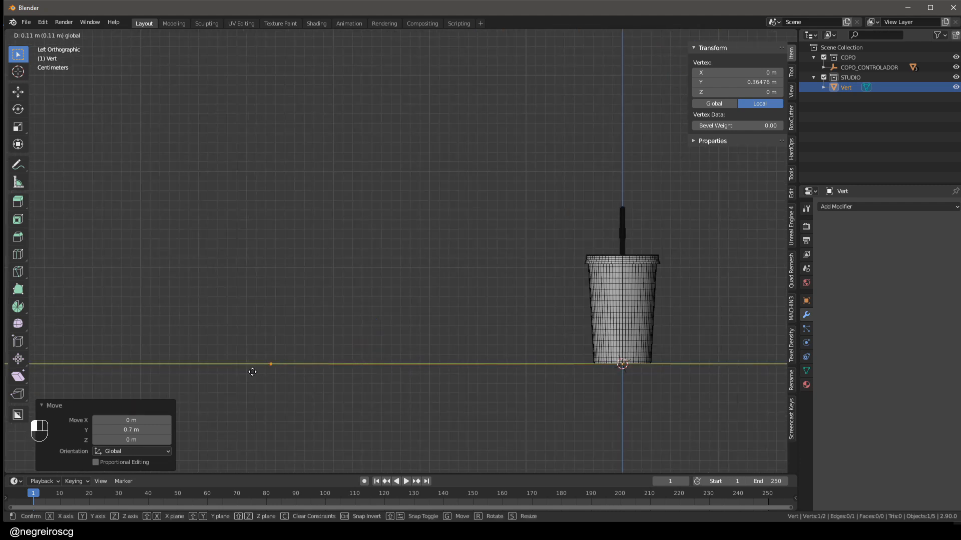
{"action": "left_click_drag", "start_coordinate": [252, 372], "coordinate": [252, 372]}
{"action": "scroll", "coordinate": [380, 291], "scroll_direction": "down", "scroll_amount": 8}
{"action": "middle_click_drag", "start_coordinate": [380, 291], "coordinate": [400, 356], "text": "shift"}
{"action": "scroll", "coordinate": [391, 367], "scroll_direction": "up", "scroll_amount": 3}
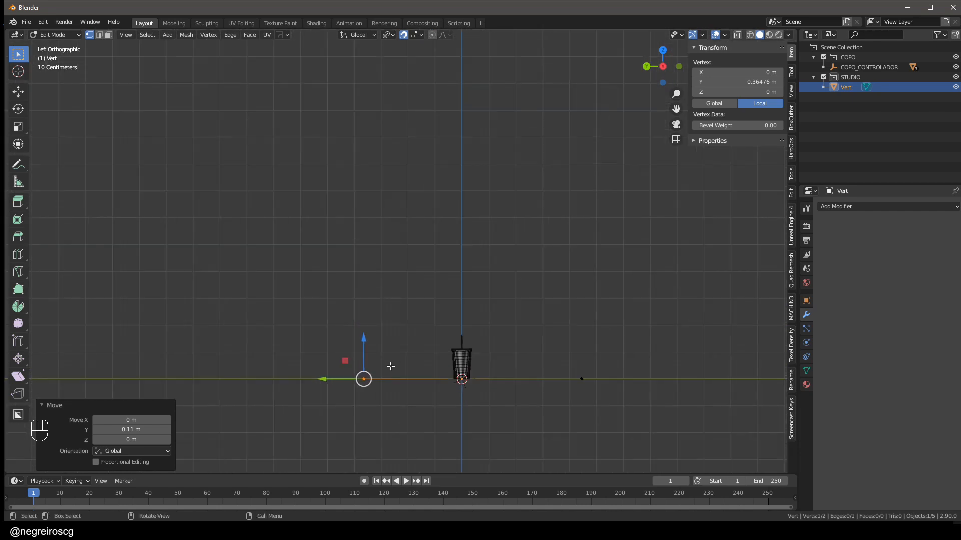
{"action": "left_click_drag", "start_coordinate": [345, 382], "coordinate": [363, 377]}
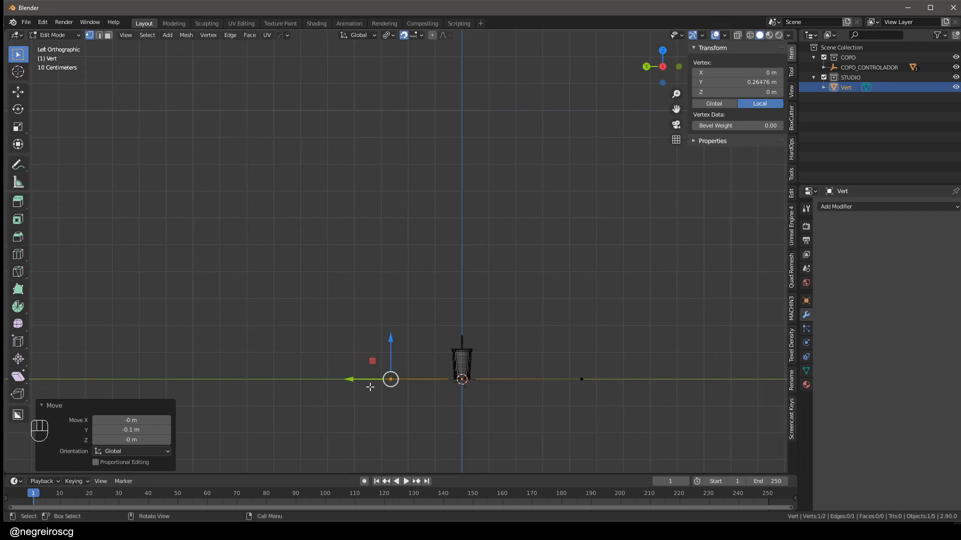
- Extrude the vertex behind the cup straight up along Z to a height of 0.8 m
{"action": "scroll", "coordinate": [402, 422], "scroll_direction": "up", "scroll_amount": 1}
{"action": "key", "text": "e"}
{"action": "key", "text": "z"}
{"action": "left_click", "coordinate": [416, 133]}
{"action": "scroll", "coordinate": [422, 211], "scroll_direction": "down", "scroll_amount": 2}
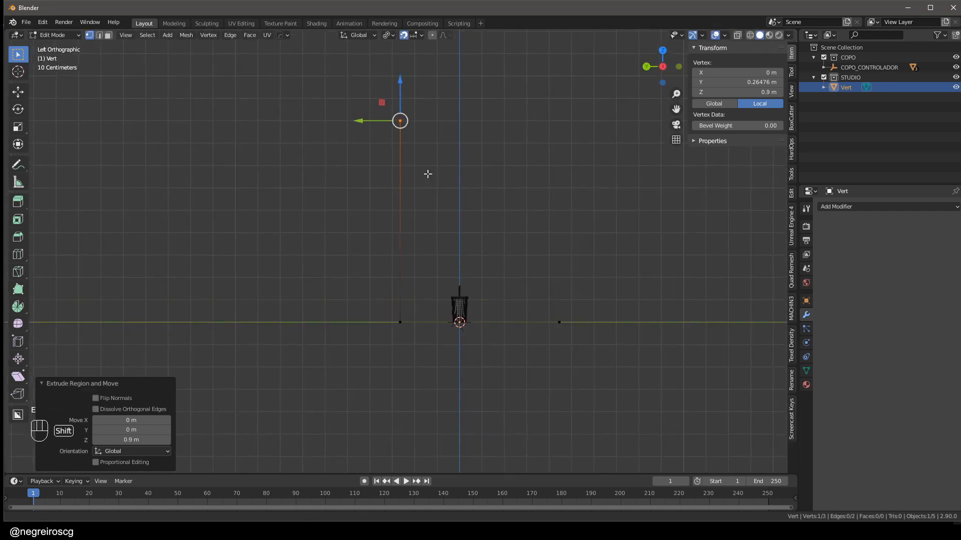
{"action": "middle_click_drag", "start_coordinate": [416, 114], "coordinate": [414, 171], "text": "shift"}
{"action": "left_click_drag", "start_coordinate": [400, 146], "coordinate": [399, 171]}
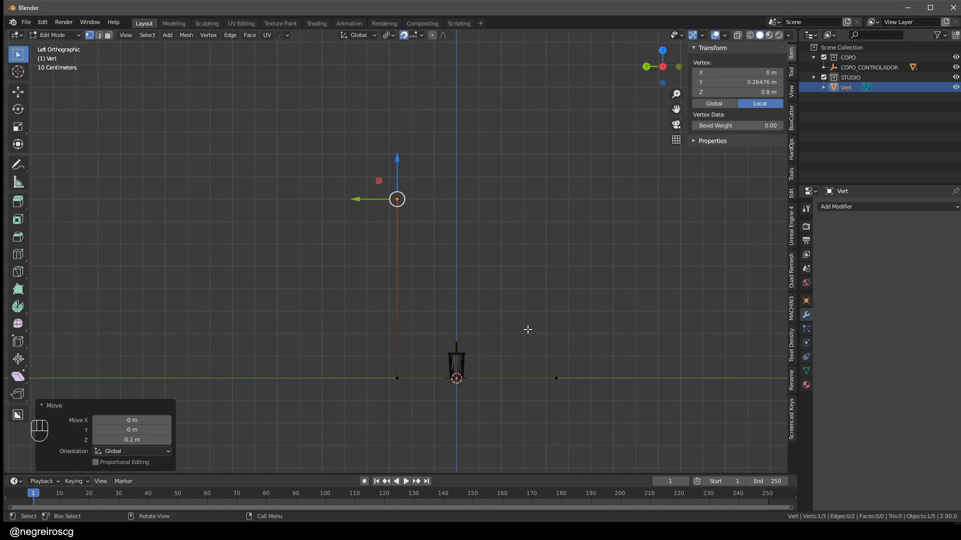
- Select all vertices of the backdrop profile and move them 1 m along X in the negative direction
{"action": "scroll", "coordinate": [496, 392], "scroll_direction": "up", "scroll_amount": 3}
{"action": "middle_click_drag", "start_coordinate": [364, 330], "coordinate": [368, 351]}
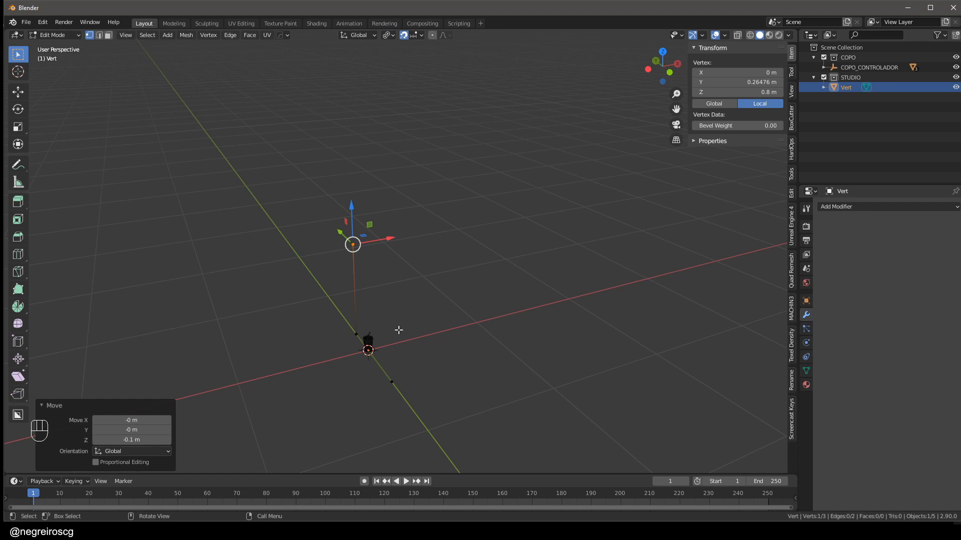
{"action": "left_click_drag", "start_coordinate": [454, 443], "coordinate": [270, 138]}
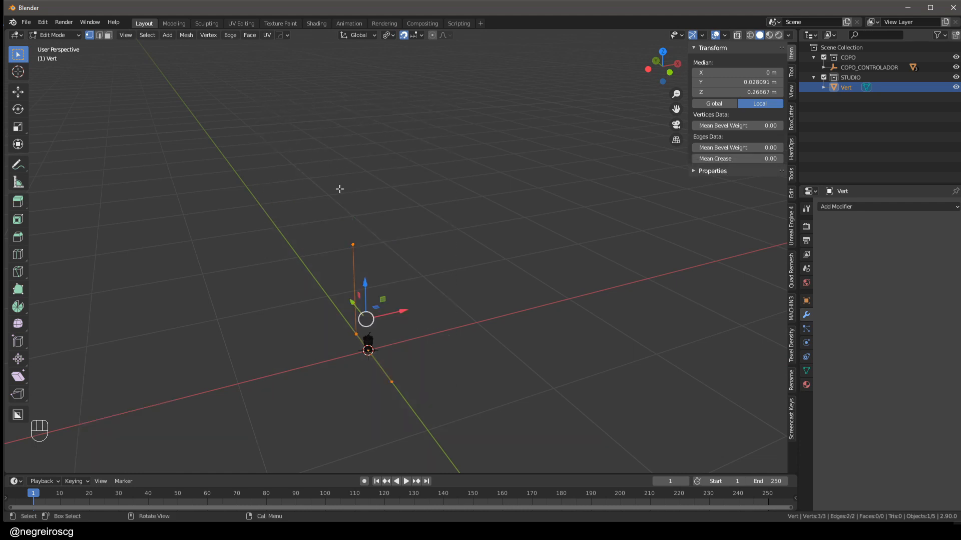
{"action": "middle_click_drag", "start_coordinate": [339, 188], "coordinate": [388, 329]}
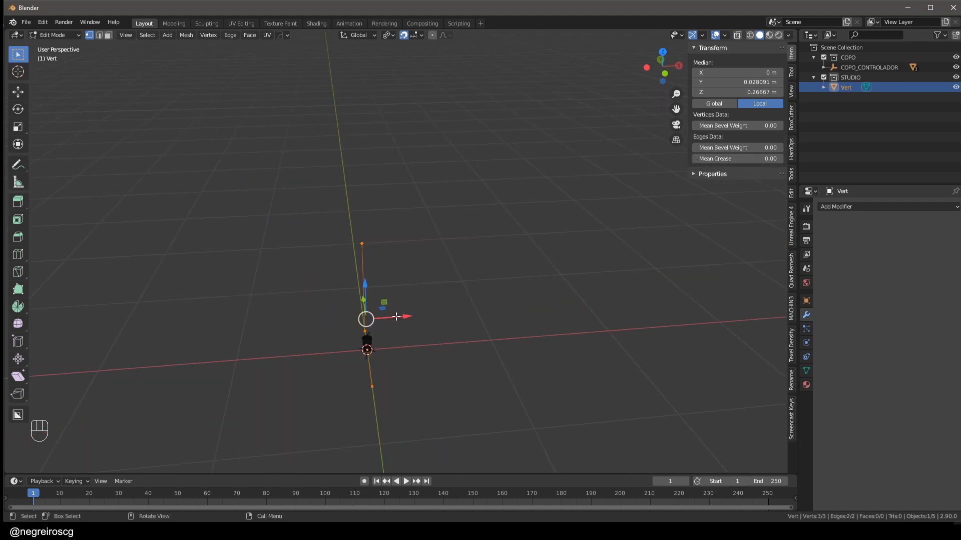
{"action": "left_click_drag", "start_coordinate": [391, 317], "coordinate": [288, 326]}
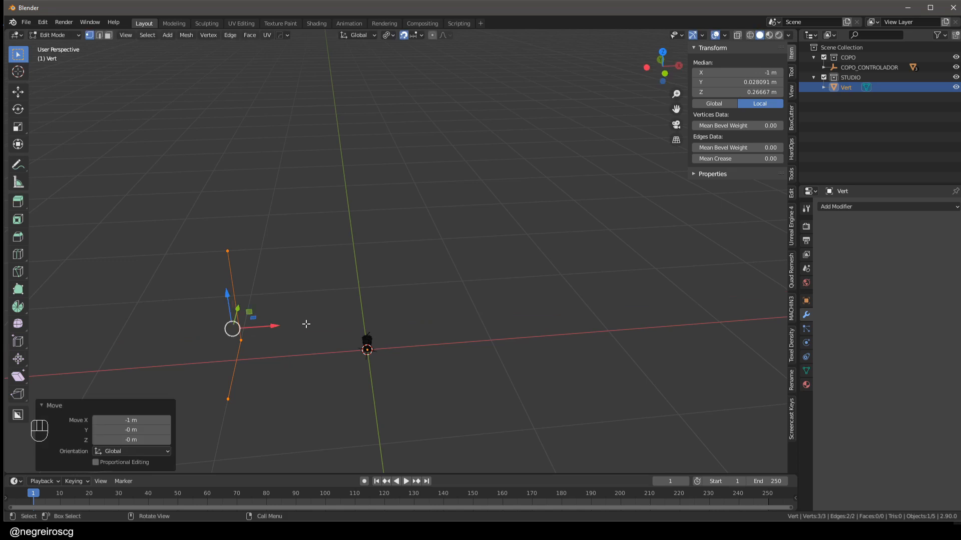
- Extrude the L-shaped profile 1 m along X up to the centre line to form wall and floor faces
{"action": "key", "text": "e"}
{"action": "key", "text": "x"}
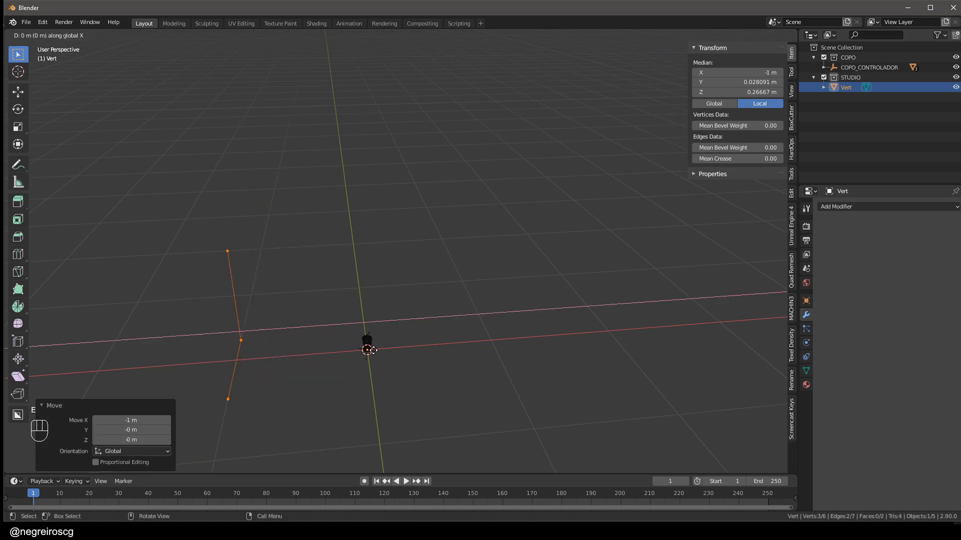
{"action": "left_click", "coordinate": [395, 335]}
{"action": "middle_click_drag", "start_coordinate": [395, 335], "coordinate": [251, 296]}
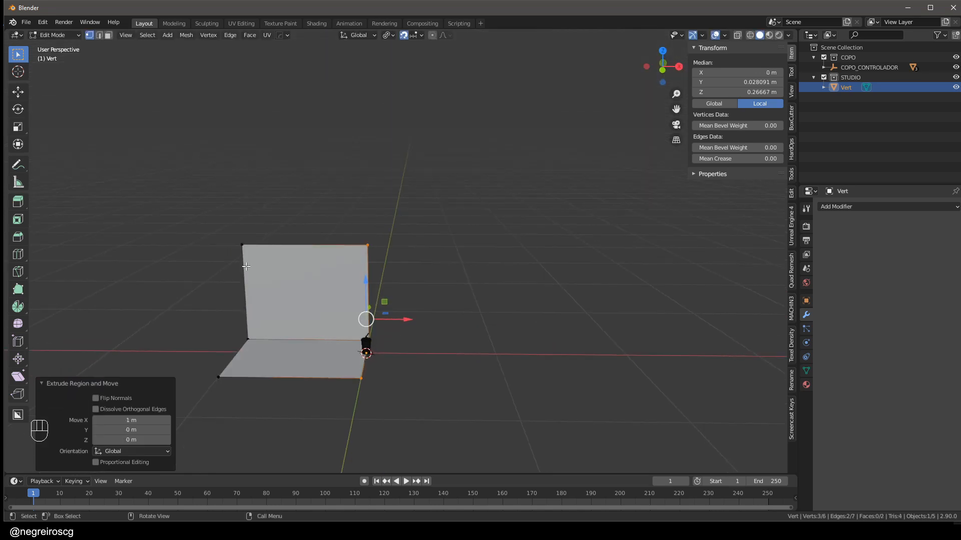
- Move the backdrop's outer side edges inward along X to a half-width of about 0.49 m and turn snapping off
{"action": "left_click", "coordinate": [246, 266], "text": "alt"}
{"action": "left_click_drag", "start_coordinate": [259, 323], "coordinate": [333, 318]}
{"action": "key", "text": "shift+Tab"}
{"action": "scroll", "coordinate": [350, 335], "scroll_direction": "up", "scroll_amount": 3}
{"action": "middle_click_drag", "start_coordinate": [397, 369], "coordinate": [386, 390]}
- Turn on the face orientation overlay to check the backdrop's normals and resume mesh editing
{"action": "key", "text": "ctrl+Tab"}
{"action": "mouse_move", "coordinate": [388, 345]}
{"action": "middle_mouse_down"}
{"action": "mouse_move", "coordinate": [402, 309]}
{"action": "mouse_move", "coordinate": [390, 316]}
{"action": "mouse_move", "coordinate": [413, 314]}
{"action": "mouse_move", "coordinate": [371, 342]}
{"action": "middle_mouse_up"}
{"action": "key", "text": "shift+f"}
{"action": "key", "text": "ctrl+Tab"}
- Select all linked backdrop faces and recalculate their normals outward
{"action": "key", "text": "3"}
{"action": "left_click", "coordinate": [362, 289]}
{"action": "key", "text": "l"}
{"action": "key", "text": "shift+n"}
{"action": "key", "text": "2"}
{"action": "left_click", "coordinate": [372, 349]}
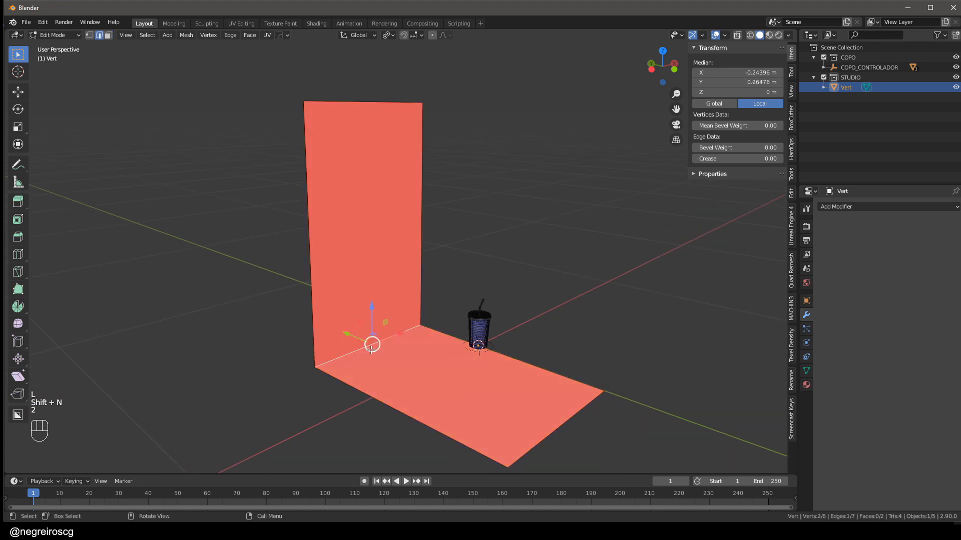
- Select all linked backdrop faces and recalculate their normals with the Inside option enabled
{"action": "key", "text": "3"}
{"action": "left_click", "coordinate": [367, 284]}
{"action": "key", "text": "l"}
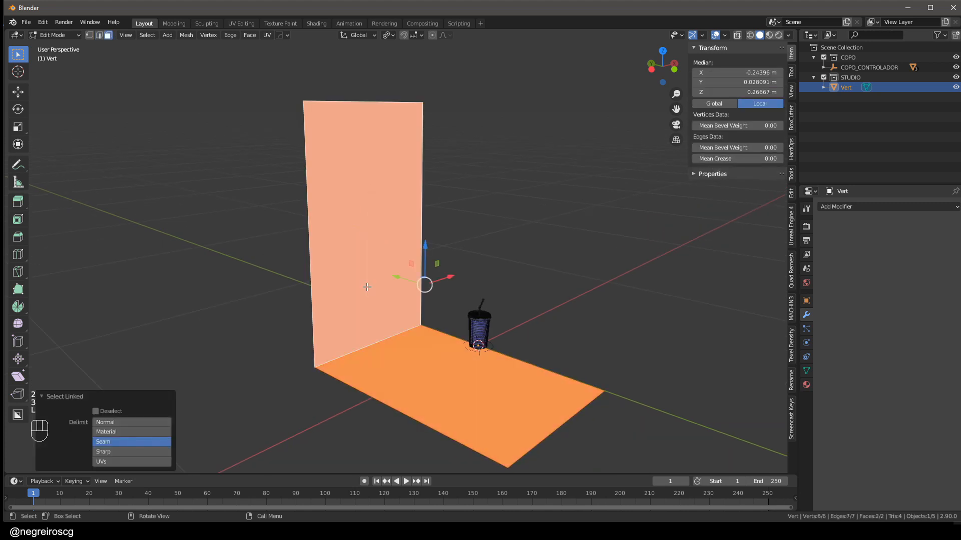
{"action": "key", "text": "shift+n"}
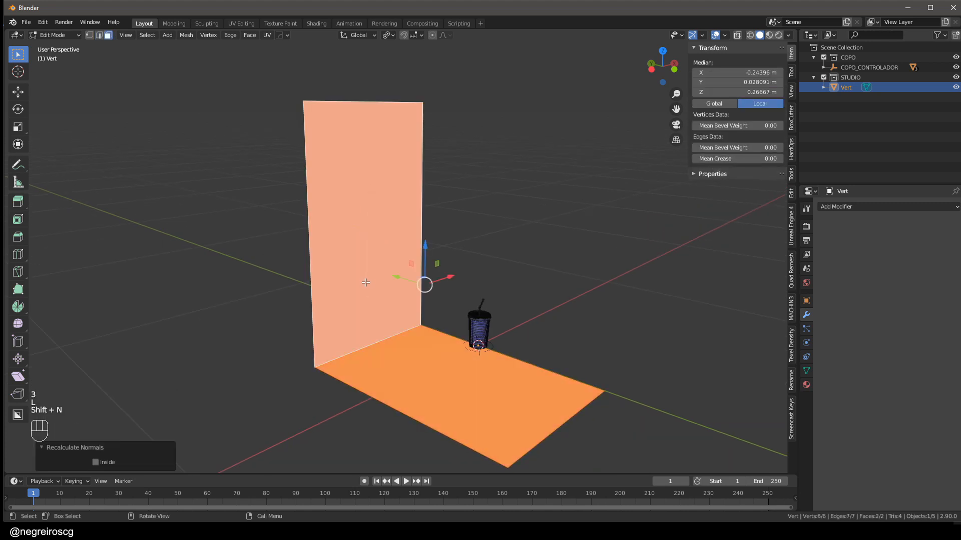
{"action": "left_click", "coordinate": [95, 462]}
- Raise the bevel weight of the edge where wall and floor meet, and turn off the face orientation overlay
{"action": "middle_click_drag", "start_coordinate": [320, 350], "coordinate": [362, 357]}
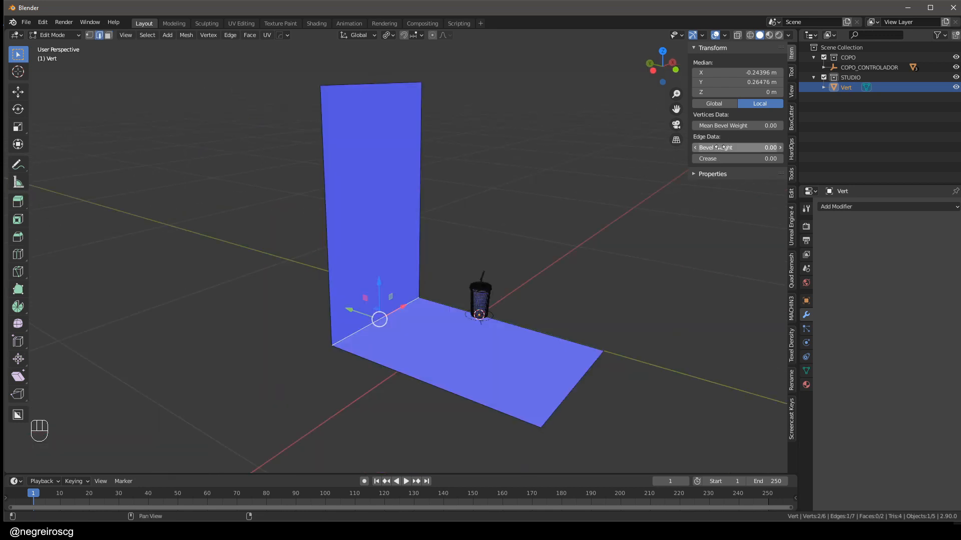
{"action": "left_click_drag", "start_coordinate": [720, 147], "coordinate": [765, 147]}
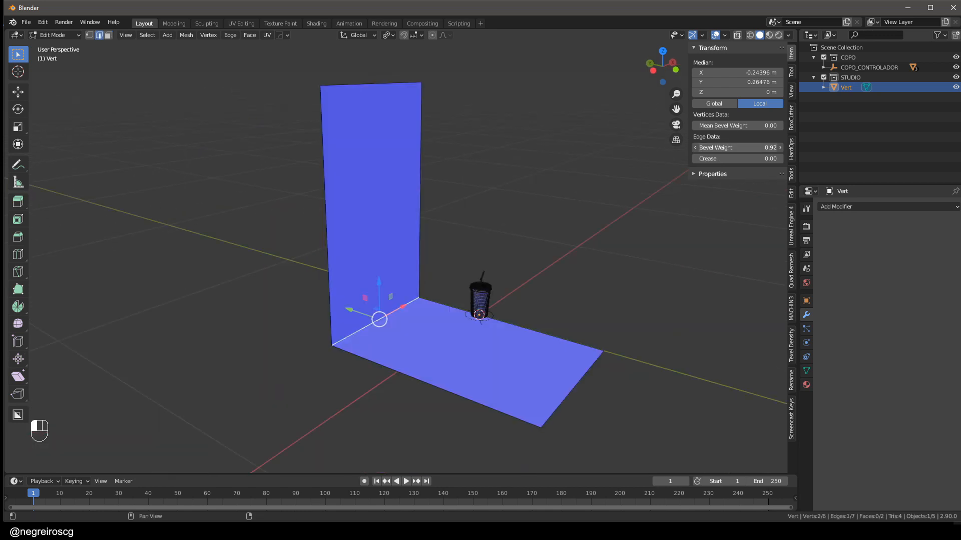
{"action": "left_click", "coordinate": [581, 213]}
{"action": "middle_click_drag", "start_coordinate": [581, 213], "coordinate": [505, 228]}
{"action": "key", "text": "shift+f"}
{"action": "middle_click_drag", "start_coordinate": [409, 321], "coordinate": [506, 296], "text": "shift"}
- Add a Mirror modifier across the X axis to the backdrop in Object Mode
{"action": "key", "text": "ctrl+Tab"}
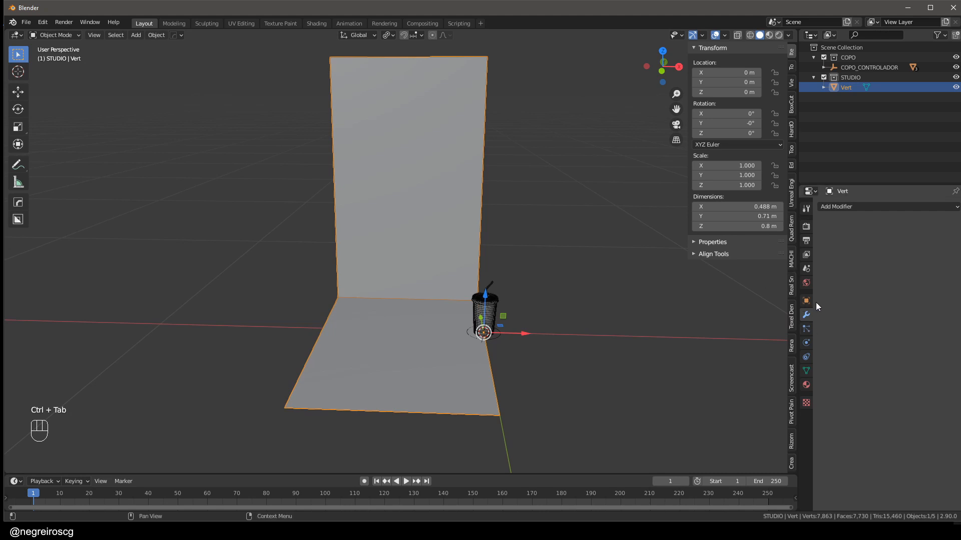
{"action": "left_click", "coordinate": [853, 207]}
{"action": "left_click", "coordinate": [781, 307]}
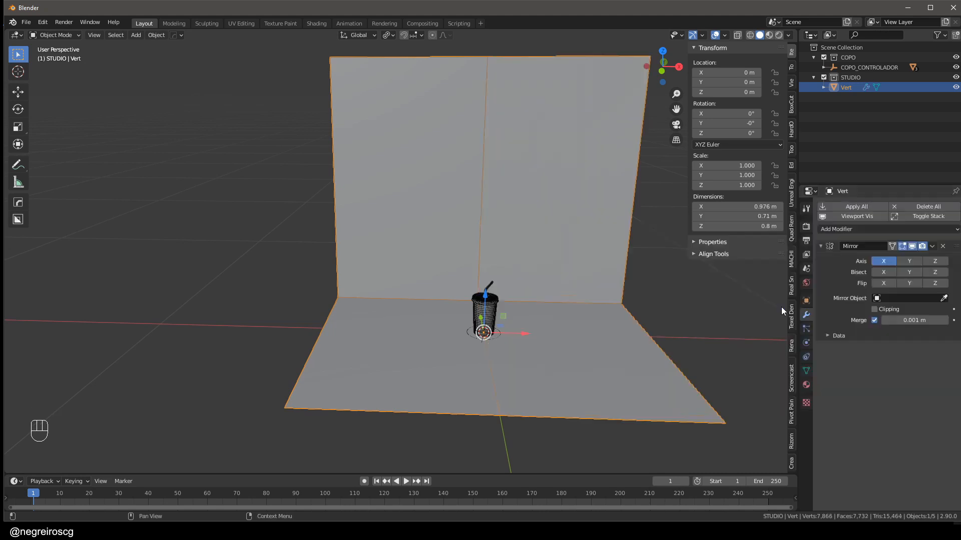
{"action": "scroll", "coordinate": [600, 305], "scroll_direction": "down", "scroll_amount": 3}
- Move the backdrop's outer side edges outward along X to widen the mirrored backdrop to about 1.92 m
{"action": "key", "text": "ctrl+Tab"}
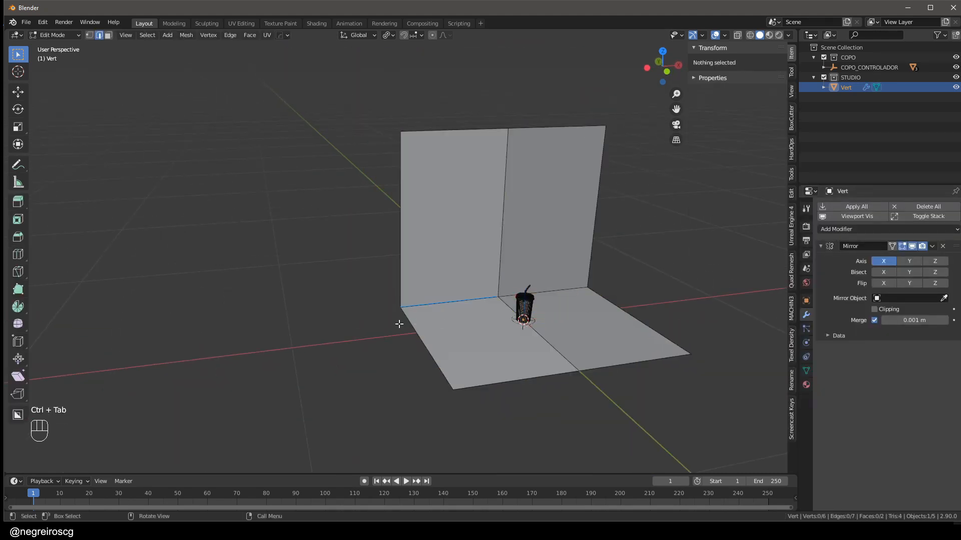
{"action": "left_click_drag", "start_coordinate": [442, 272], "coordinate": [320, 283]}
{"action": "left_click", "coordinate": [407, 131], "text": "alt"}
- Select the wall's top edge and adjust its height along Z to about 0.80 m
{"action": "left_click", "coordinate": [432, 128]}
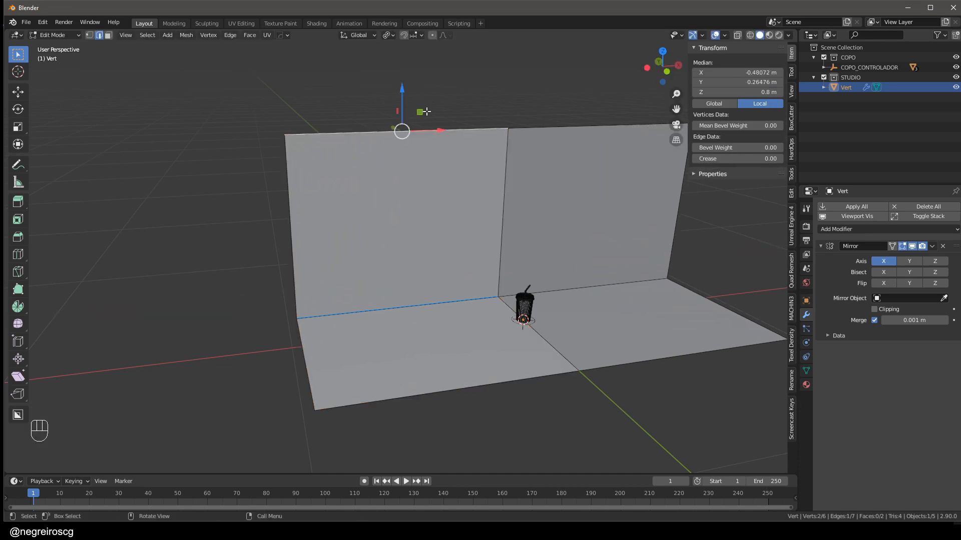
{"action": "left_click_drag", "start_coordinate": [409, 94], "coordinate": [419, 144]}
{"action": "mouse_move", "coordinate": [420, 147]}
{"action": "middle_mouse_down"}
{"action": "mouse_move", "coordinate": [483, 141]}
{"action": "mouse_move", "coordinate": [416, 150]}
{"action": "middle_mouse_up"}
{"action": "left_click_drag", "start_coordinate": [401, 151], "coordinate": [411, 99]}
{"action": "middle_click_drag", "start_coordinate": [411, 99], "coordinate": [476, 215]}
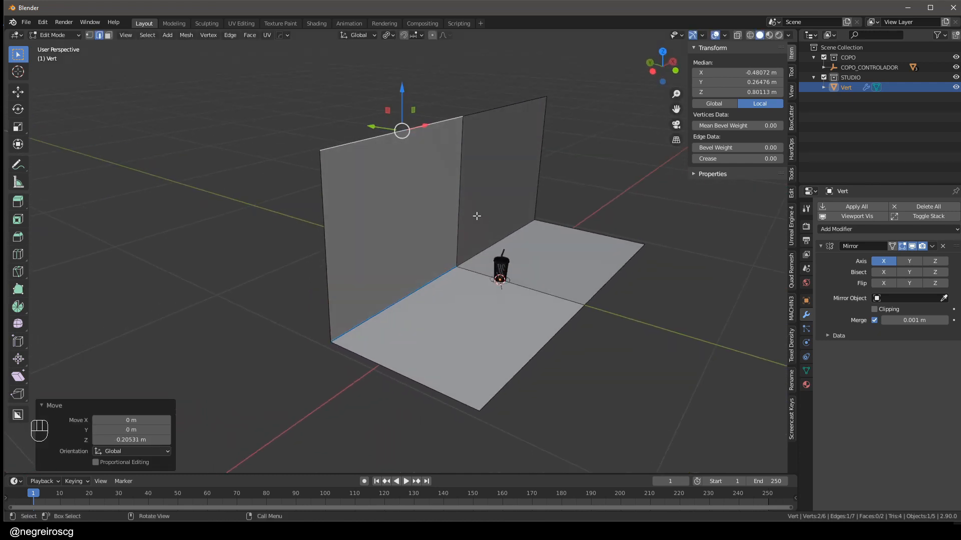
{"action": "mouse_move", "coordinate": [548, 212]}
{"action": "middle_mouse_down"}
{"action": "mouse_move", "coordinate": [529, 218]}
{"action": "mouse_move", "coordinate": [541, 215]}
{"action": "middle_mouse_up"}
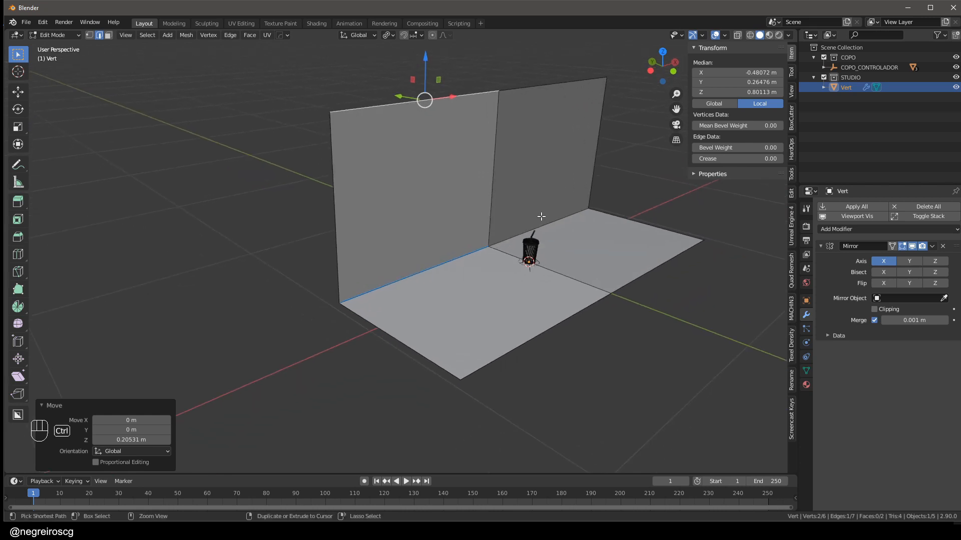
- Add a Bevel modifier to the backdrop and set its limit method to Weight
{"action": "key", "text": "ctrl+Tab"}
{"action": "left_click", "coordinate": [860, 229]}
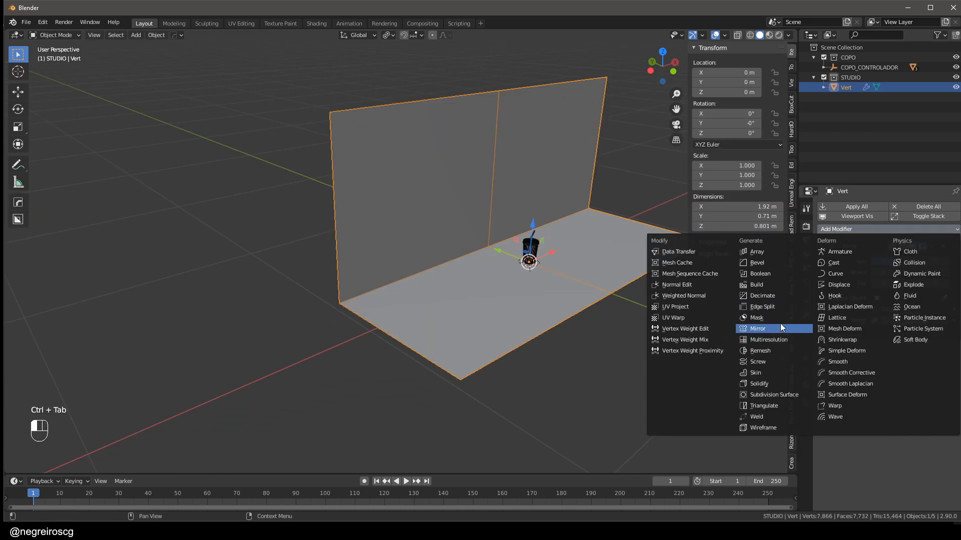
{"action": "left_click", "coordinate": [773, 263]}
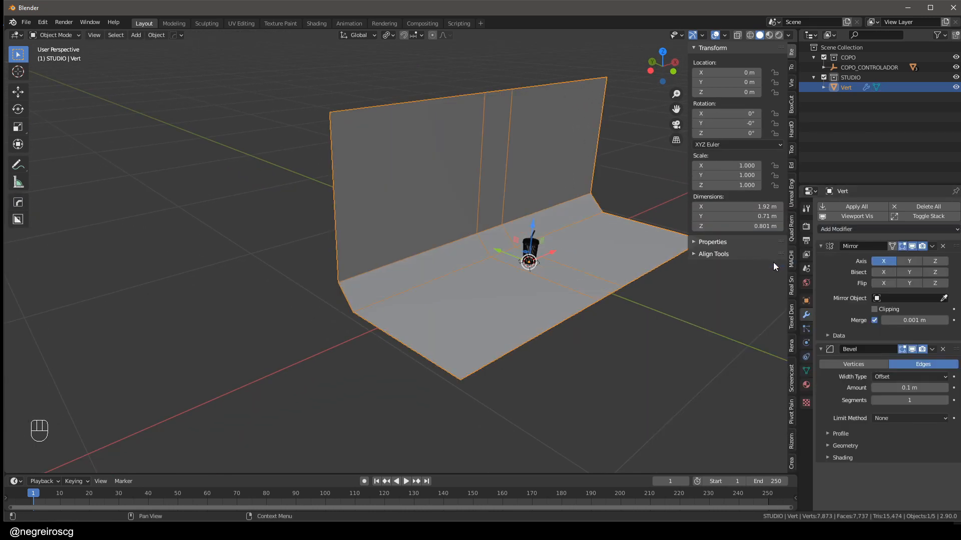
{"action": "left_click", "coordinate": [902, 420]}
{"action": "left_click", "coordinate": [887, 452]}
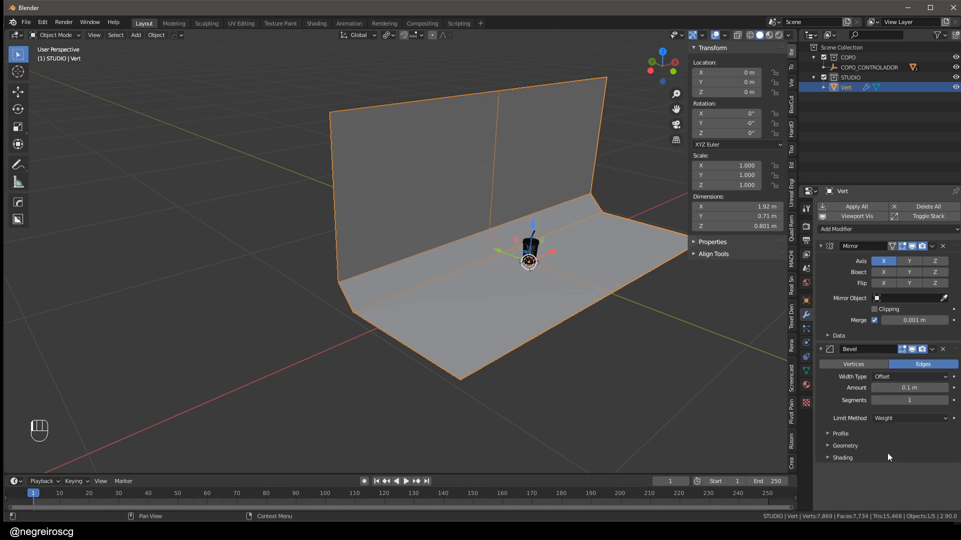
- Apply the backdrop's rotation and scale, and set the bevel amount to 0.202 m with 39 segments
{"action": "middle_click_drag", "start_coordinate": [535, 341], "coordinate": [519, 297]}
{"action": "key", "text": "ctrl+a"}
{"action": "left_click", "coordinate": [517, 271]}
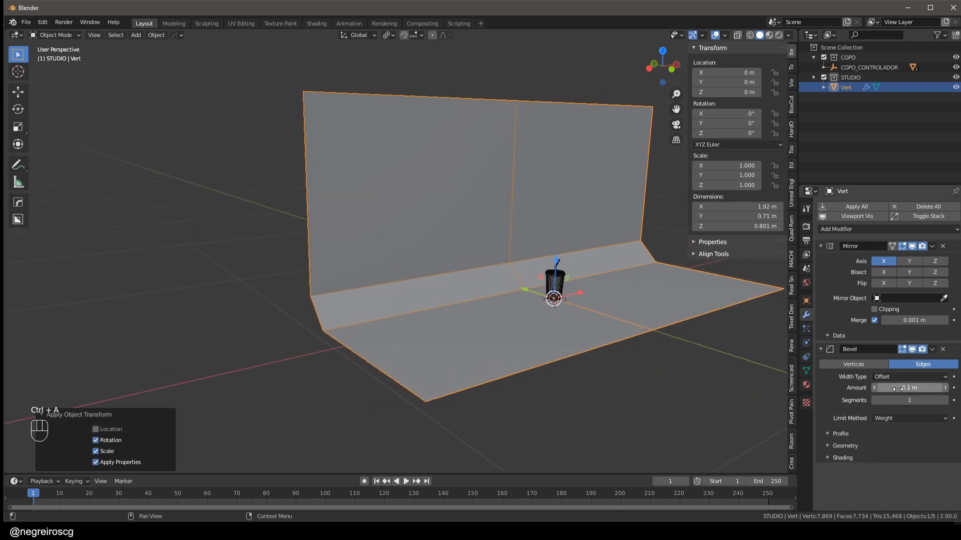
{"action": "left_click_drag", "start_coordinate": [898, 388], "coordinate": [921, 400], "text": "shift"}
{"action": "middle_click_drag", "start_coordinate": [510, 340], "coordinate": [536, 330]}
- Move the backdrop back along Y to about 0.233 m and pull the floor's front edge forward to about -0.72 m local Y
{"action": "left_click_drag", "start_coordinate": [471, 301], "coordinate": [417, 296]}
{"action": "key", "text": "ctrl+Tab"}
{"action": "left_click", "coordinate": [532, 339]}
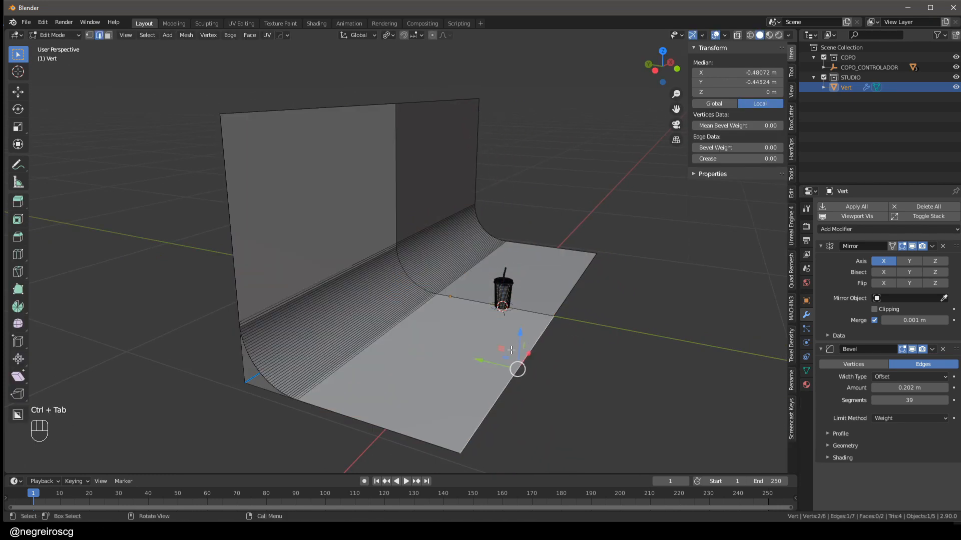
{"action": "left_click_drag", "start_coordinate": [517, 367], "coordinate": [589, 380]}
{"action": "middle_click_drag", "start_coordinate": [590, 380], "coordinate": [416, 270]}
{"action": "key", "text": "ctrl+Tab"}
- Collapse the Mirror and Bevel modifier settings and shade the backdrop smooth
{"action": "left_click", "coordinate": [821, 245]}
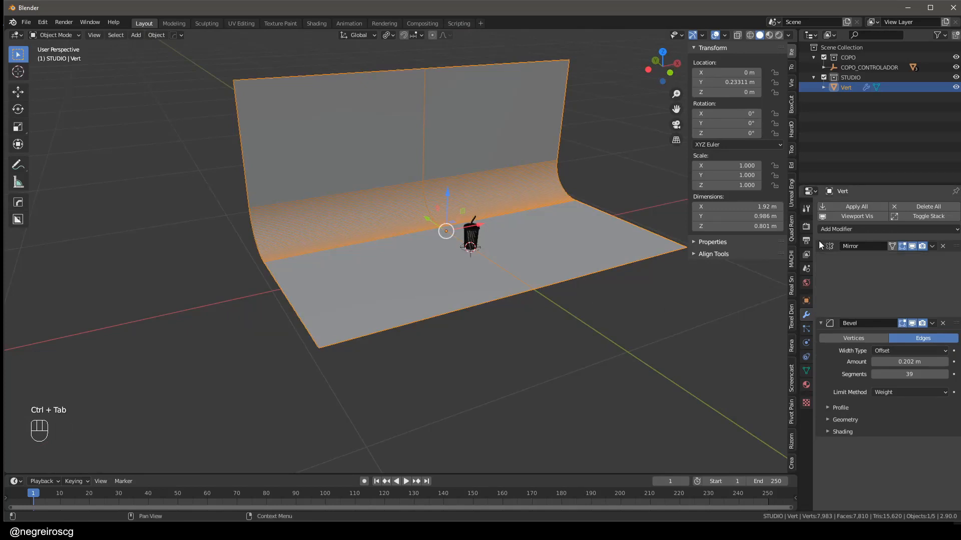
{"action": "left_click", "coordinate": [821, 260]}
{"action": "right_click", "coordinate": [455, 199]}
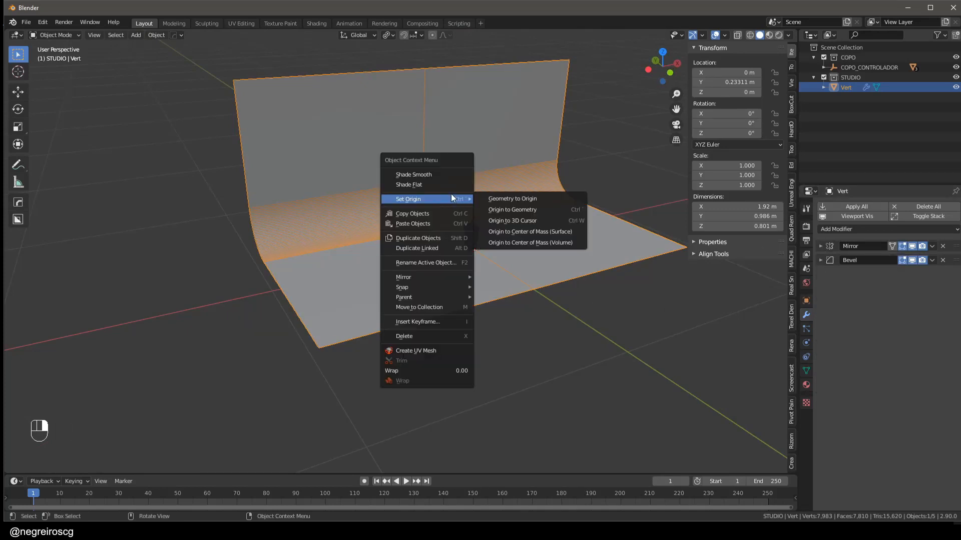
{"action": "middle_click_drag", "start_coordinate": [443, 175], "coordinate": [485, 189], "text": "shift"}
{"action": "scroll", "coordinate": [484, 189], "scroll_direction": "up", "scroll_amount": 2}
{"action": "scroll", "coordinate": [511, 205], "scroll_direction": "down", "scroll_amount": 2}
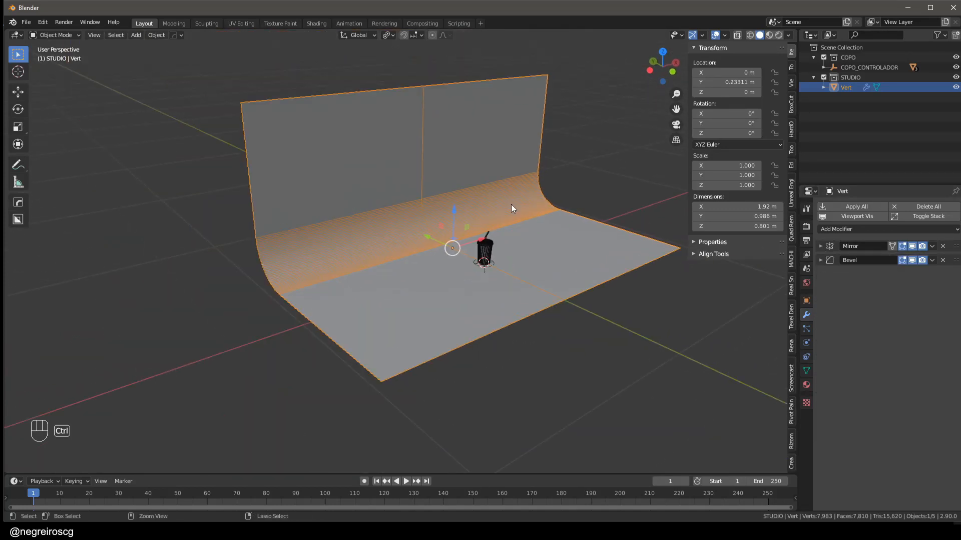
- Add a Subdivision modifier at viewport level 2 to the backdrop and disable Optimal Display
{"action": "key", "text": "ctrl+2"}
{"action": "key", "text": "ctrl+1"}
{"action": "middle_click_drag", "start_coordinate": [537, 224], "coordinate": [578, 263]}
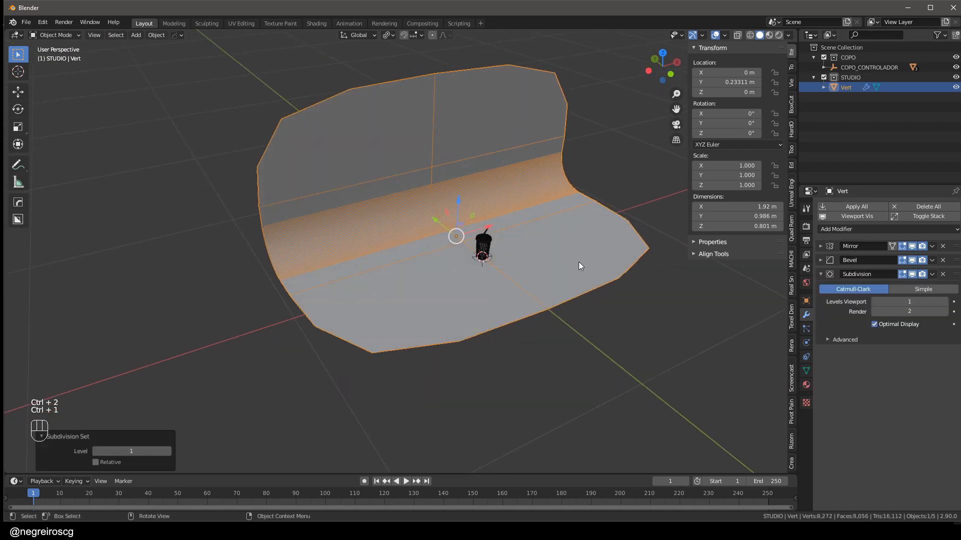
{"action": "key", "text": "ctrl+2"}
{"action": "left_click", "coordinate": [875, 324]}
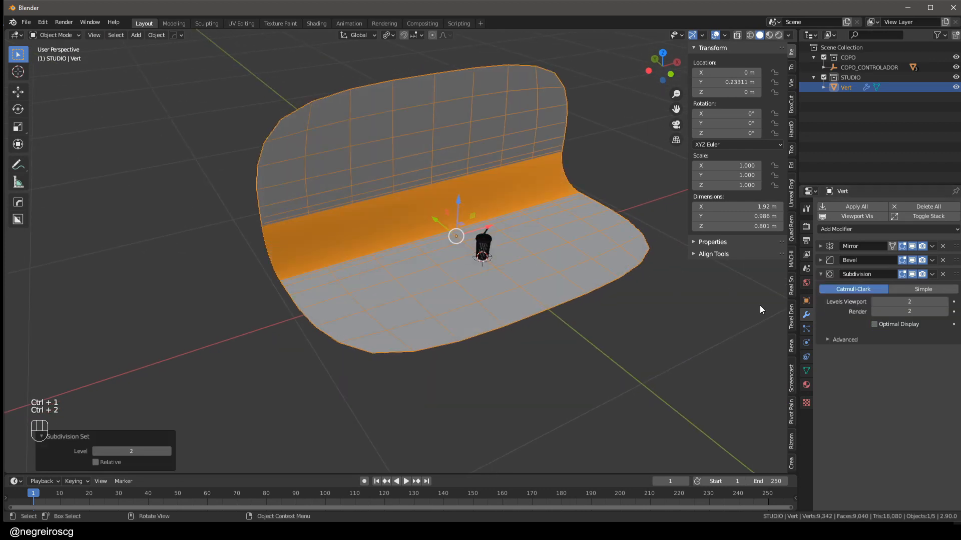
- Select the backdrop's top, outer side and front edges and raise their mean crease to square off the corners
{"action": "middle_click_drag", "start_coordinate": [760, 306], "coordinate": [420, 260]}
{"action": "key", "text": "ctrl+Tab"}
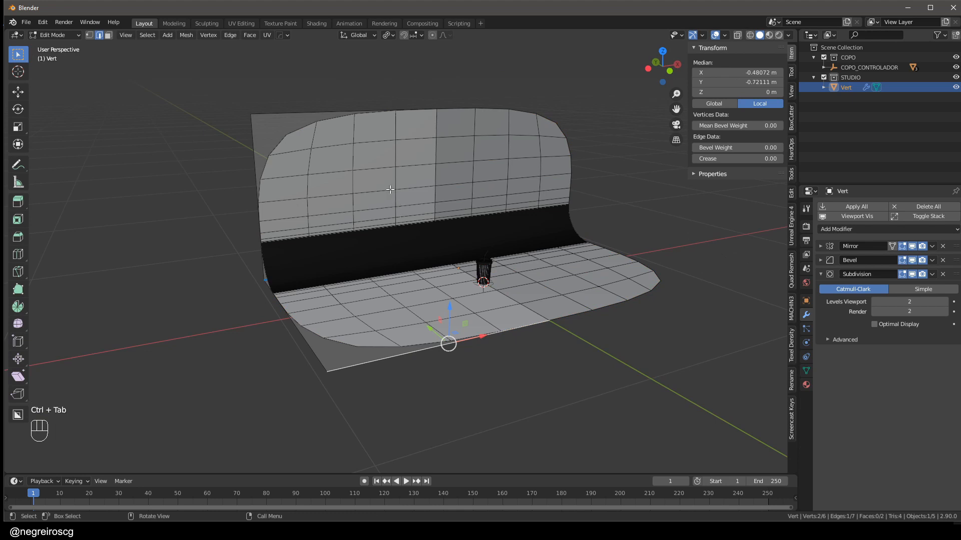
{"action": "left_click", "coordinate": [337, 110]}
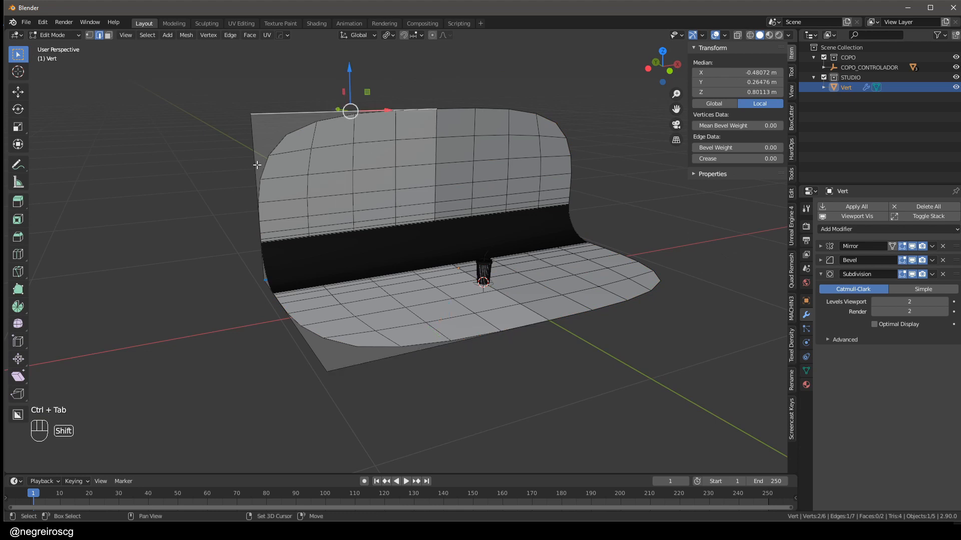
{"action": "left_click", "coordinate": [257, 162], "text": "shift"}
{"action": "middle_click_drag", "start_coordinate": [297, 316], "coordinate": [303, 343]}
{"action": "left_click", "coordinate": [307, 350], "text": "shift"}
{"action": "left_click", "coordinate": [387, 357], "text": "shift"}
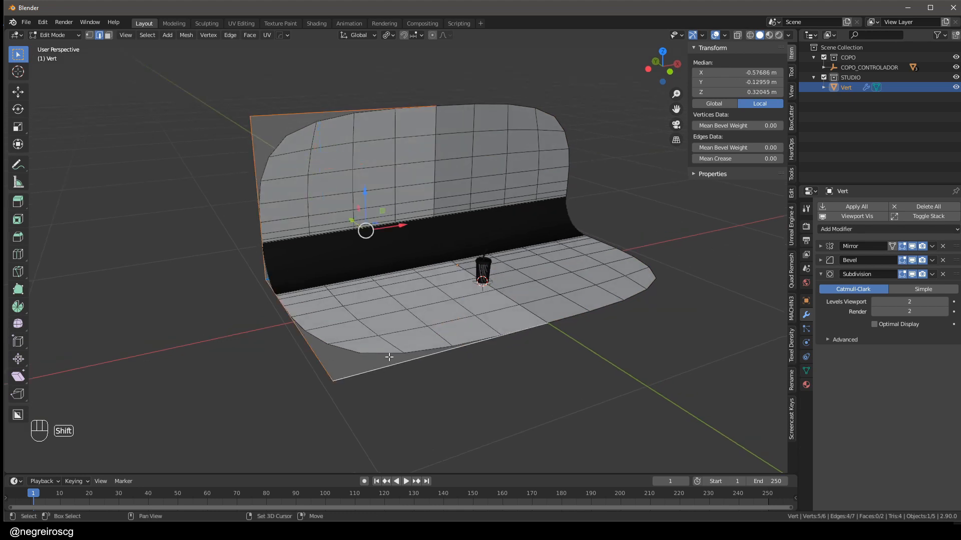
{"action": "middle_click_drag", "start_coordinate": [368, 328], "coordinate": [378, 310]}
{"action": "scroll", "coordinate": [377, 310], "scroll_direction": "up", "scroll_amount": 2}
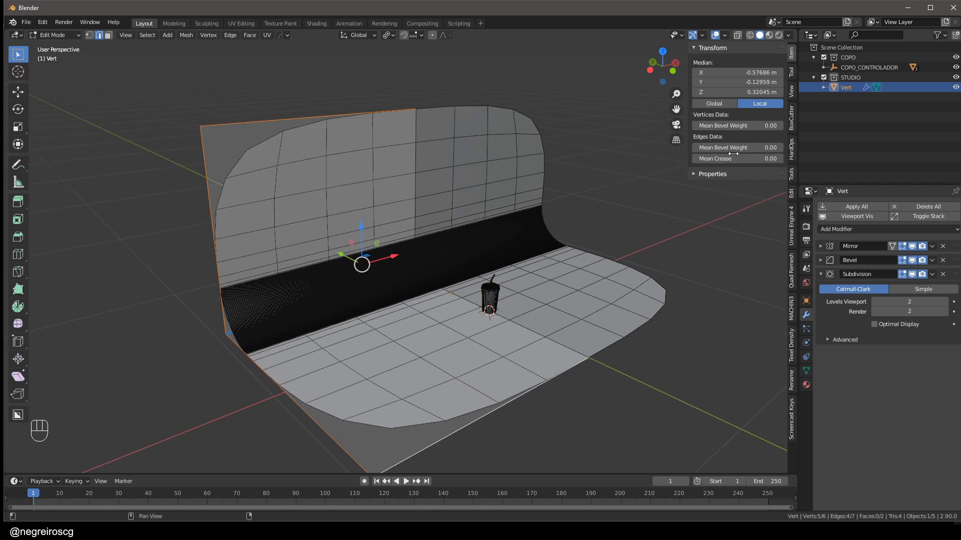
{"action": "left_click_drag", "start_coordinate": [715, 159], "coordinate": [779, 159]}
{"action": "middle_click_drag", "start_coordinate": [288, 261], "coordinate": [257, 258]}
{"action": "middle_click_drag", "start_coordinate": [363, 166], "coordinate": [388, 299]}
{"action": "key", "text": "ctrl+Tab"}
{"action": "scroll", "coordinate": [388, 298], "scroll_direction": "up", "scroll_amount": 3}
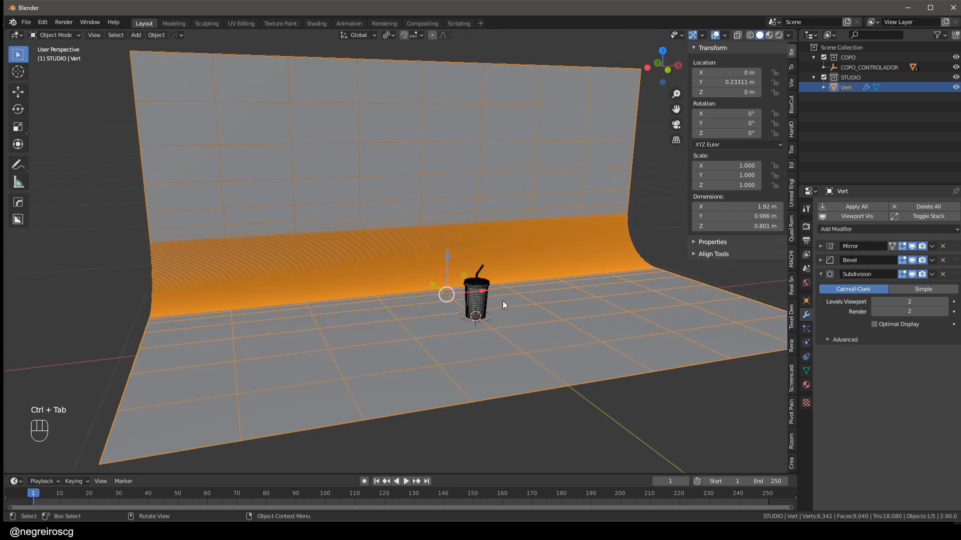
- Set the backdrop's origin to the 3D cursor at the cup's base and inspect the backdrop
{"action": "middle_click_drag", "start_coordinate": [502, 301], "coordinate": [458, 284]}
{"action": "key", "text": "ctrl+w"}
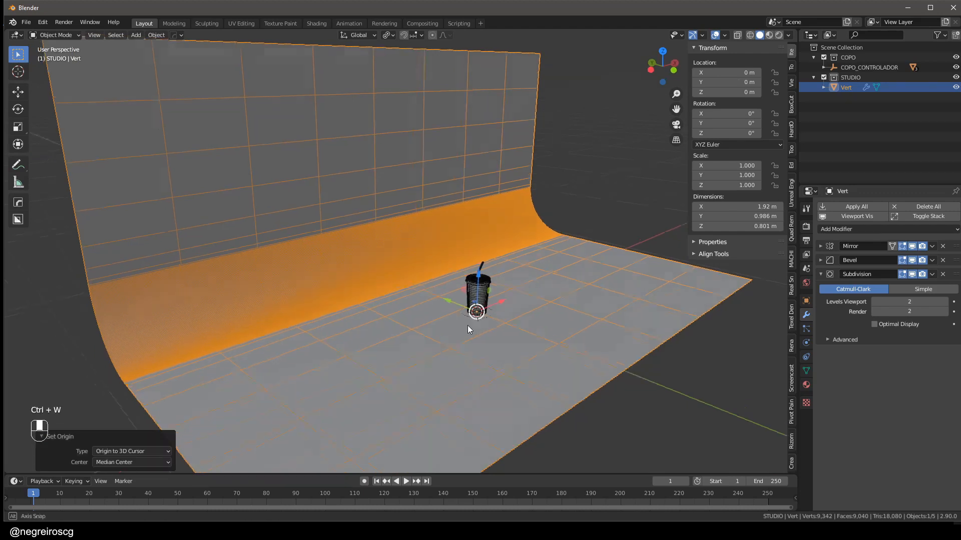
{"action": "middle_click_drag", "start_coordinate": [467, 325], "coordinate": [427, 328]}
{"action": "scroll", "coordinate": [425, 295], "scroll_direction": "down", "scroll_amount": 4}
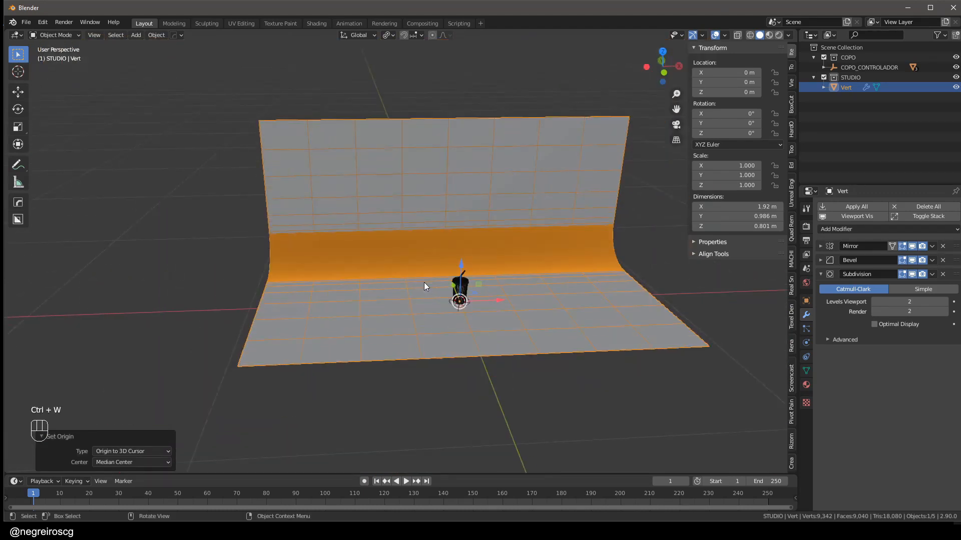
{"action": "middle_click_drag", "start_coordinate": [506, 301], "coordinate": [450, 258]}
{"action": "middle_click_drag", "start_coordinate": [572, 182], "coordinate": [380, 259]}
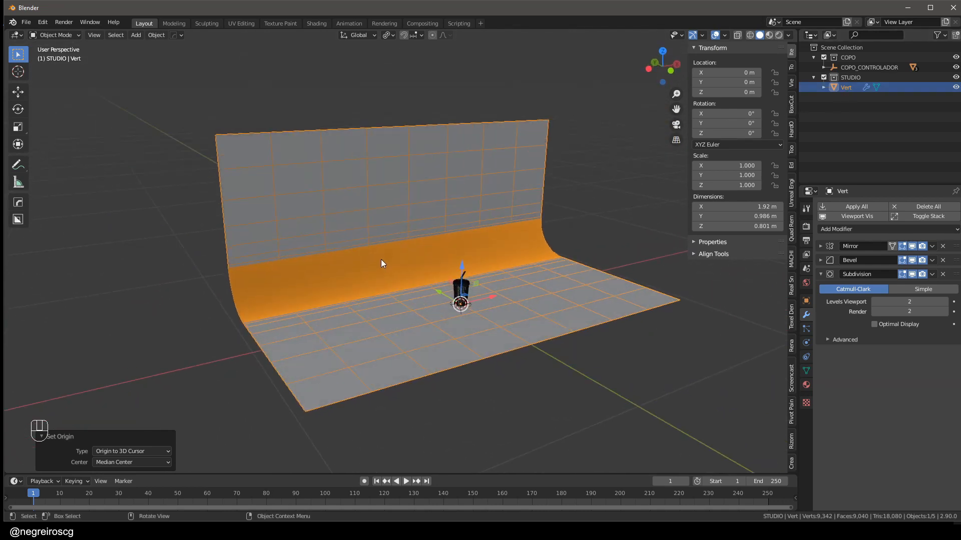
- Rename the backdrop object as STUDIO
{"action": "key", "text": "F2"}
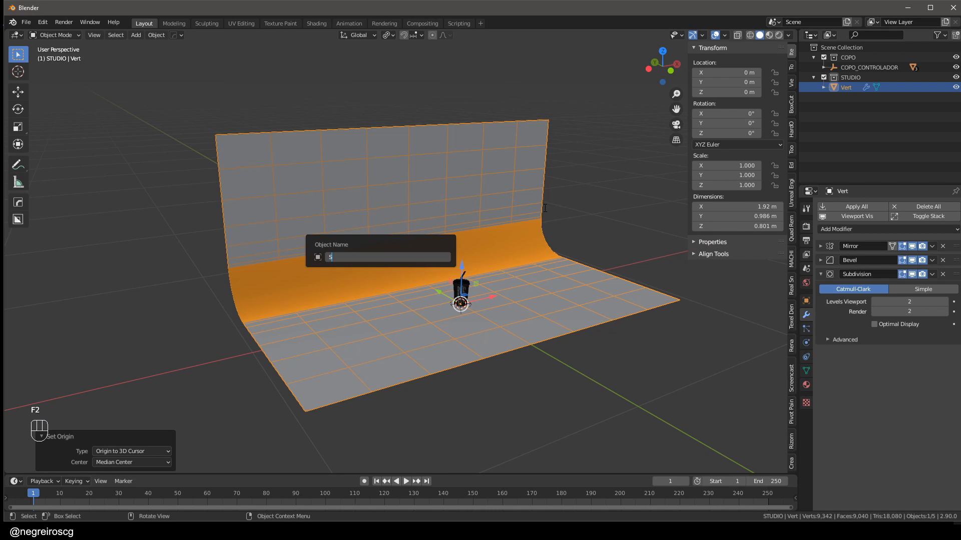
{"action": "type", "text": "STUDIO"}
{"action": "key", "text": "Return"}
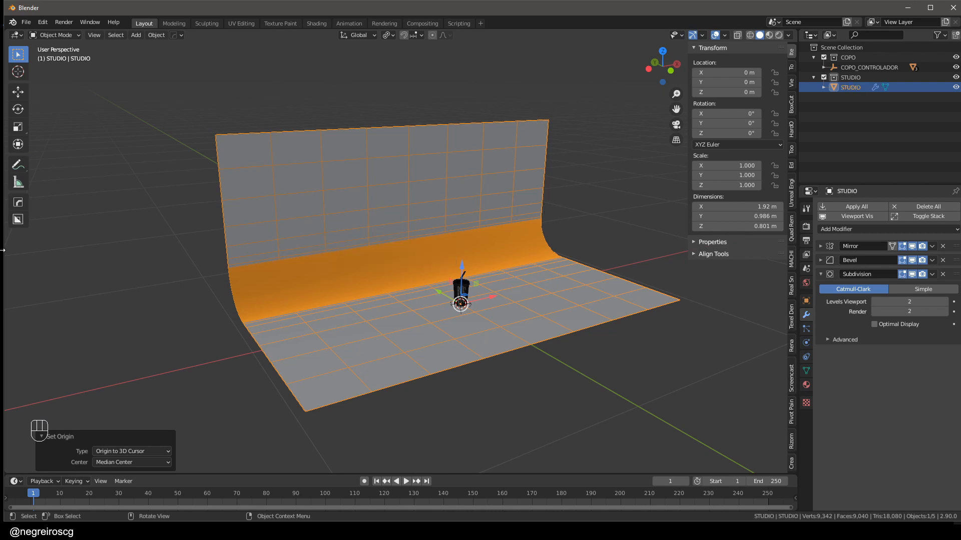
- Add a camera at the cup's base, switch the viewport to wireframe shading and clear the camera's rotation
{"action": "middle_click_drag", "start_coordinate": [426, 260], "coordinate": [477, 254]}
{"action": "key", "text": "shift+a"}
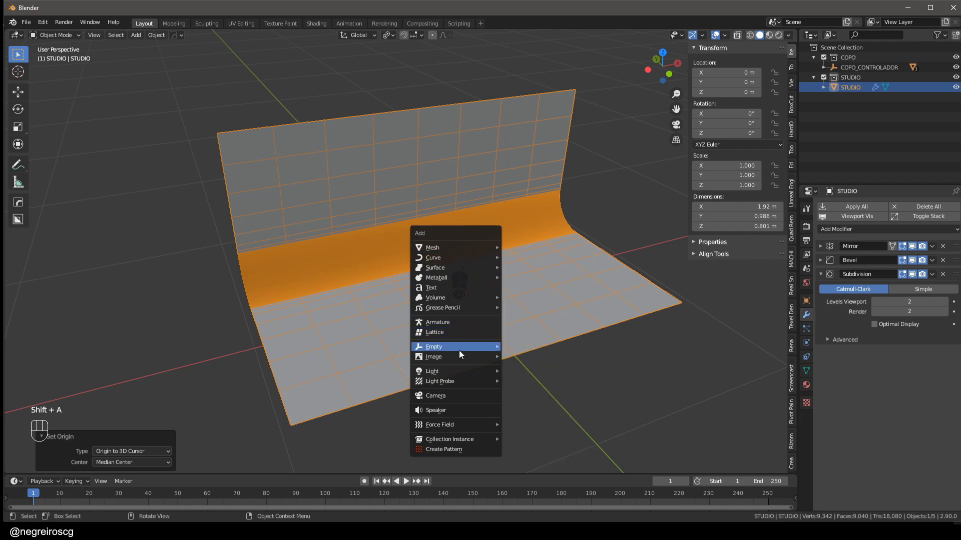
{"action": "left_click", "coordinate": [452, 396]}
{"action": "middle_click_drag", "start_coordinate": [476, 283], "coordinate": [495, 273]}
{"action": "scroll", "coordinate": [430, 306], "scroll_direction": "up", "scroll_amount": 5}
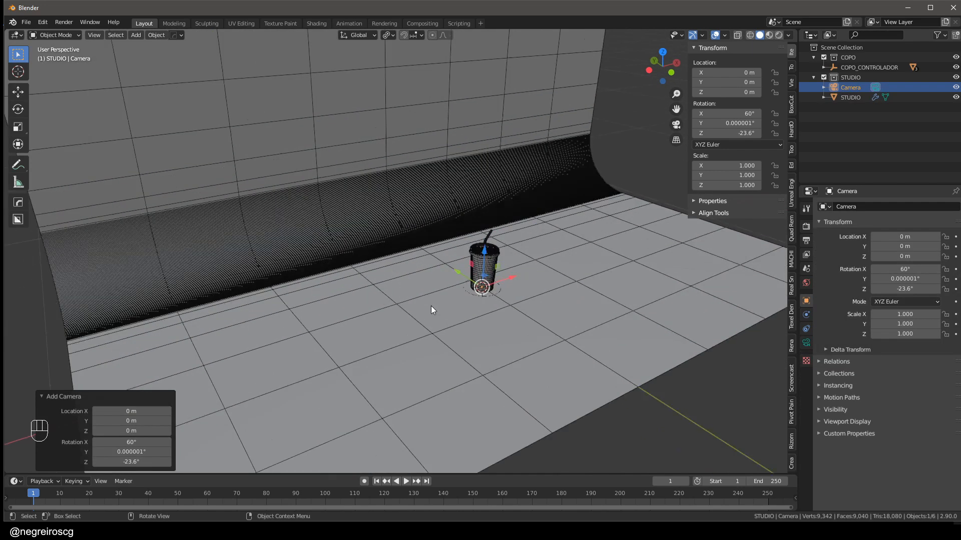
{"action": "key", "text": "shift+z"}
{"action": "middle_click_drag", "start_coordinate": [457, 302], "coordinate": [479, 294]}
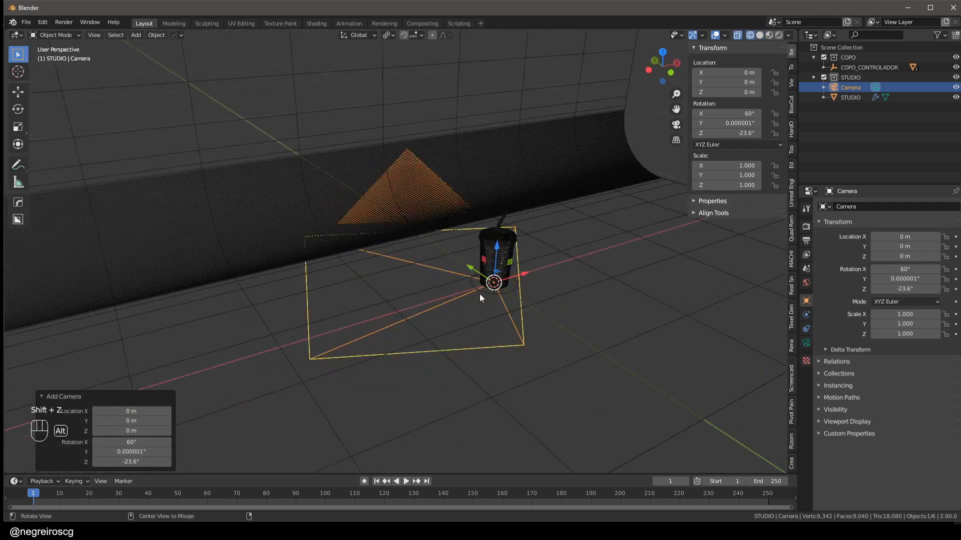
{"action": "key", "text": "alt+r"}
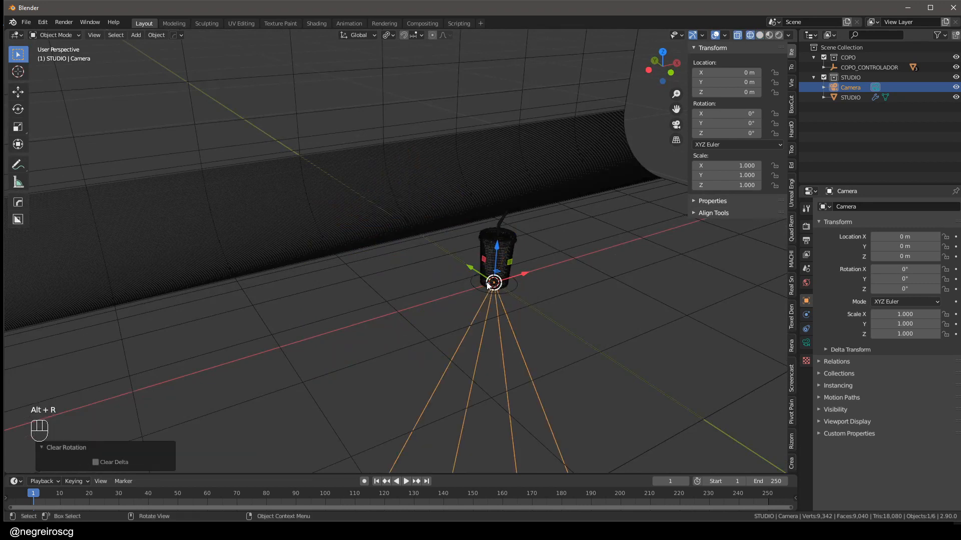
- Move the camera along the Y axis to about -0.50 m, in front of the cup
{"action": "middle_click_drag", "start_coordinate": [491, 293], "coordinate": [515, 314]}
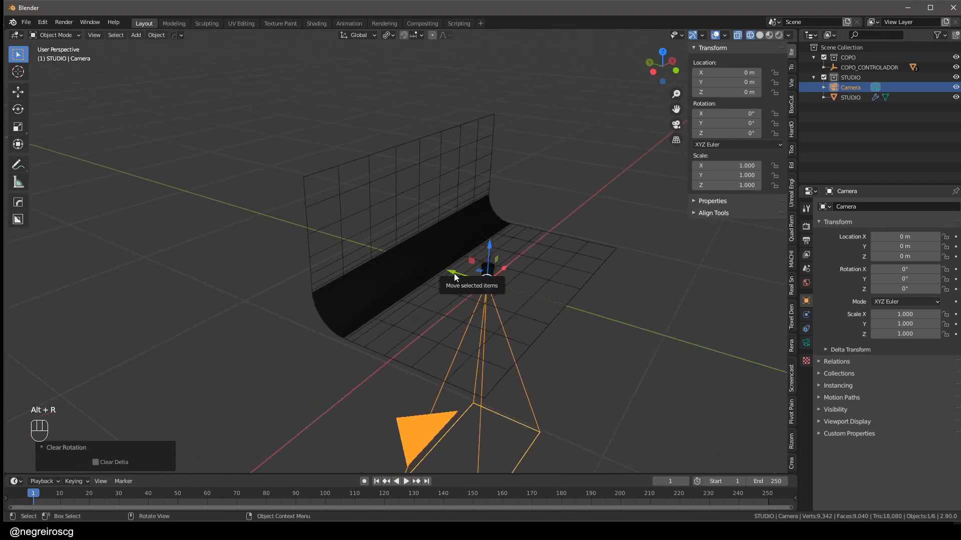
{"action": "left_click_drag", "start_coordinate": [465, 271], "coordinate": [542, 295]}
{"action": "middle_click_drag", "start_coordinate": [559, 321], "coordinate": [530, 278]}
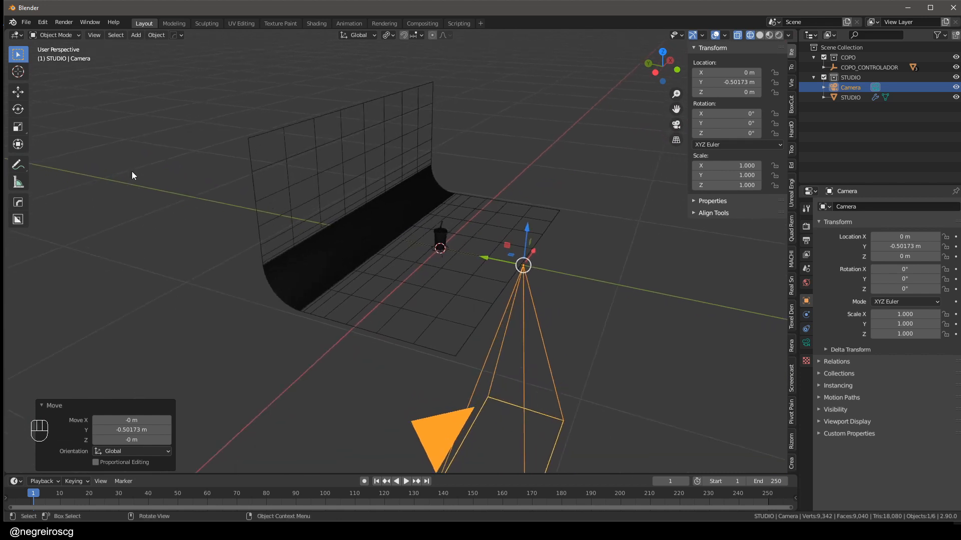
- Rotate the camera exactly 90° about the global X axis so it faces the cup and backdrop
{"action": "left_click", "coordinate": [18, 111]}
{"action": "left_click_drag", "start_coordinate": [545, 235], "coordinate": [583, 322], "text": "ctrl"}
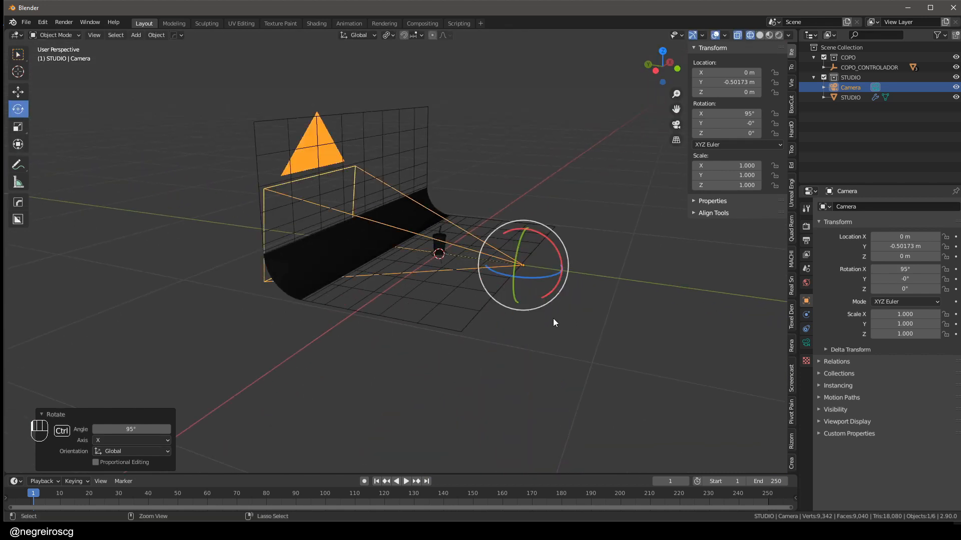
{"action": "left_click", "coordinate": [144, 430]}
{"action": "type", "text": "90"}
{"action": "key", "text": "Return"}
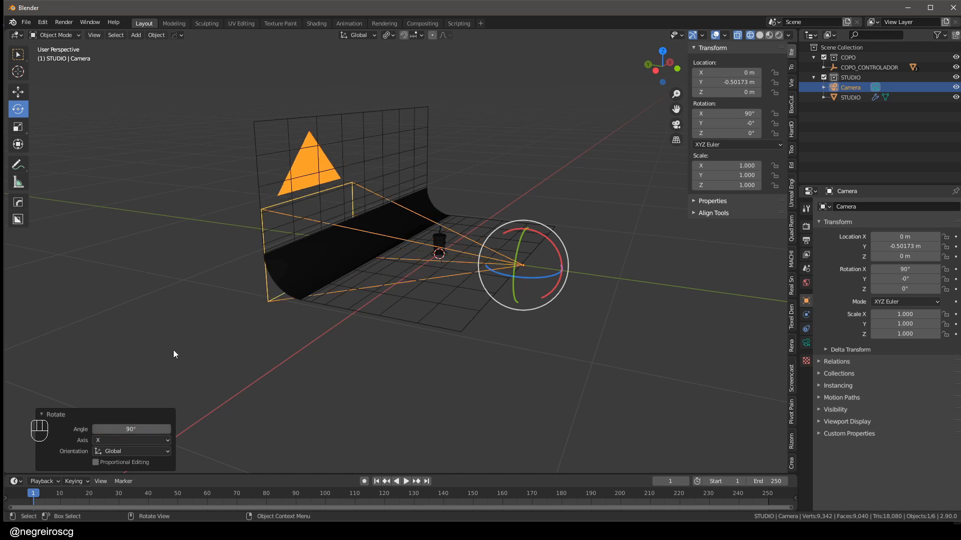
- Split the 3D viewport into two side-by-side views and show the camera view in the first one
{"action": "middle_click_drag", "start_coordinate": [546, 226], "coordinate": [511, 236]}
{"action": "middle_click_drag", "start_coordinate": [512, 236], "coordinate": [529, 253], "text": "shift"}
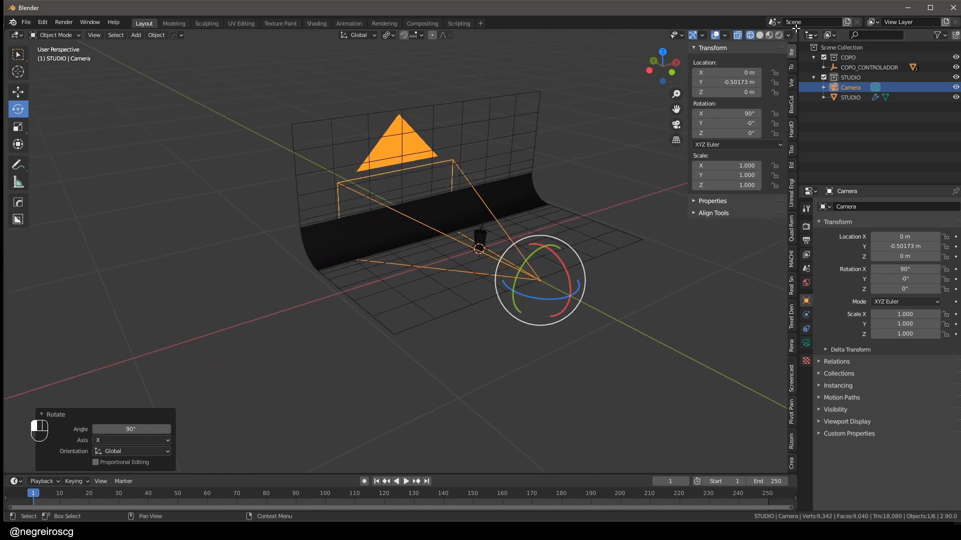
{"action": "left_click_drag", "start_coordinate": [795, 28], "coordinate": [362, 136]}
{"action": "key", "text": "n"}
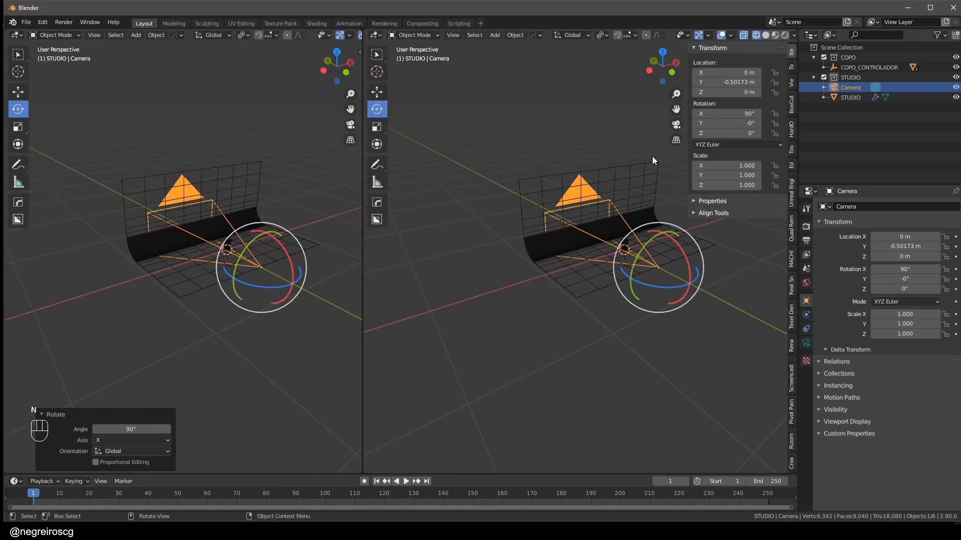
{"action": "key", "text": "n"}
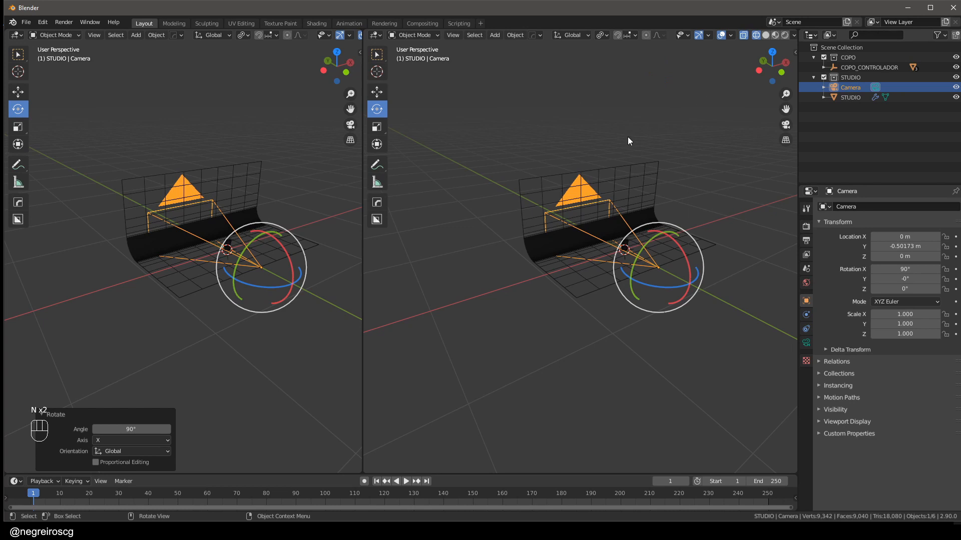
{"action": "middle_click_drag", "start_coordinate": [103, 125], "coordinate": [256, 289]}
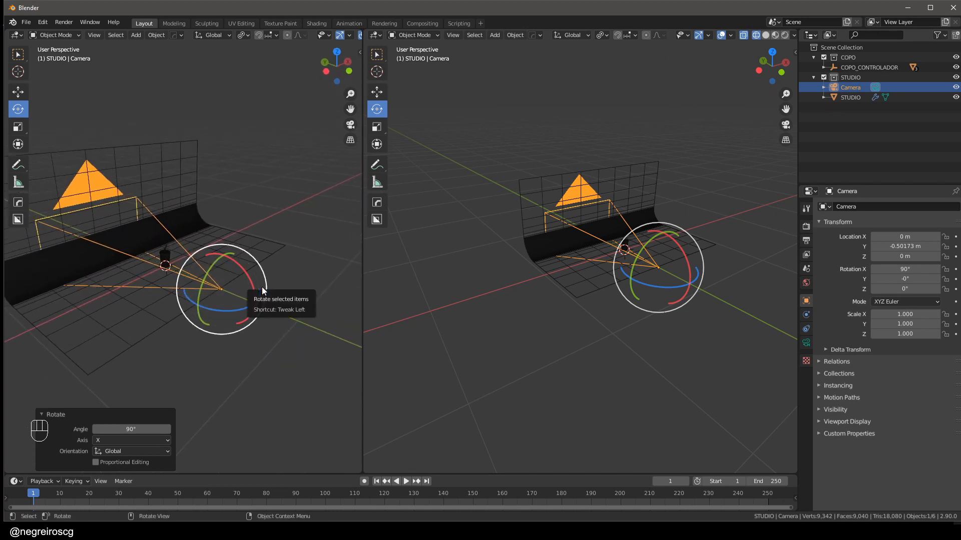
{"action": "key", "text": "KP_0"}
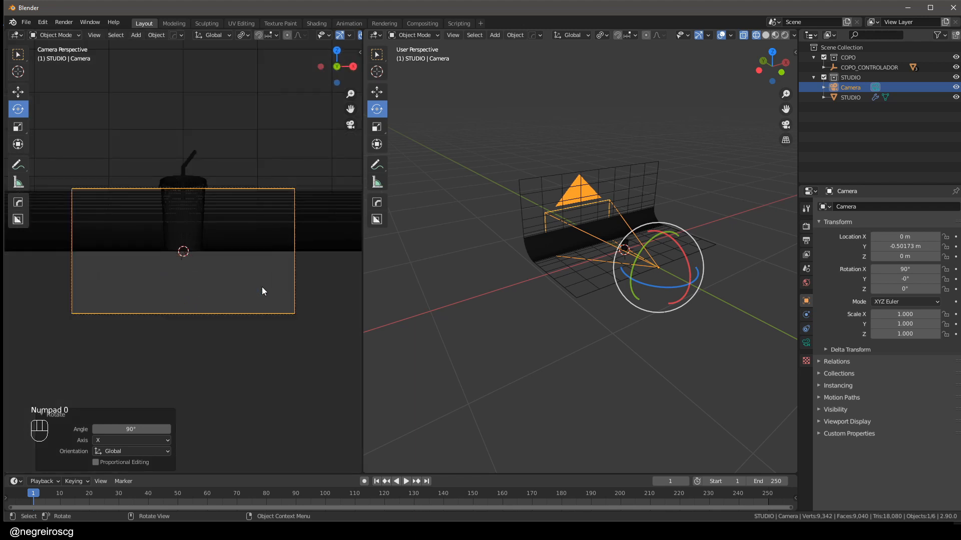
- Raise the camera along Z to about 0.087 m and switch the camera view to solid shading
{"action": "left_click", "coordinate": [376, 93]}
{"action": "left_click_drag", "start_coordinate": [663, 230], "coordinate": [658, 220]}
{"action": "key", "text": "shift+z"}
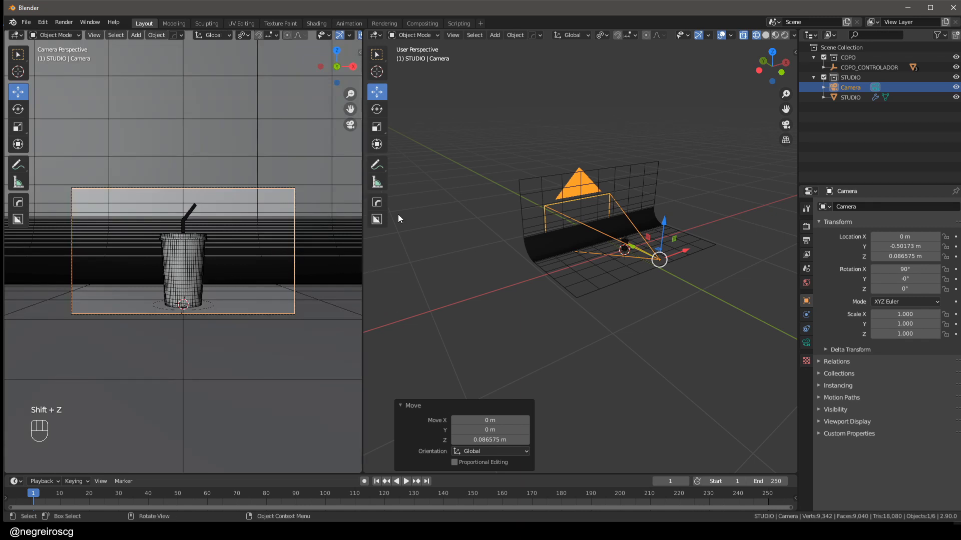
- Raise the camera to about 0.111 m on Z and tilt it about X to 86.4°
{"action": "scroll", "coordinate": [681, 258], "scroll_direction": "up", "scroll_amount": 3}
{"action": "scroll", "coordinate": [651, 261], "scroll_direction": "up", "scroll_amount": 4}
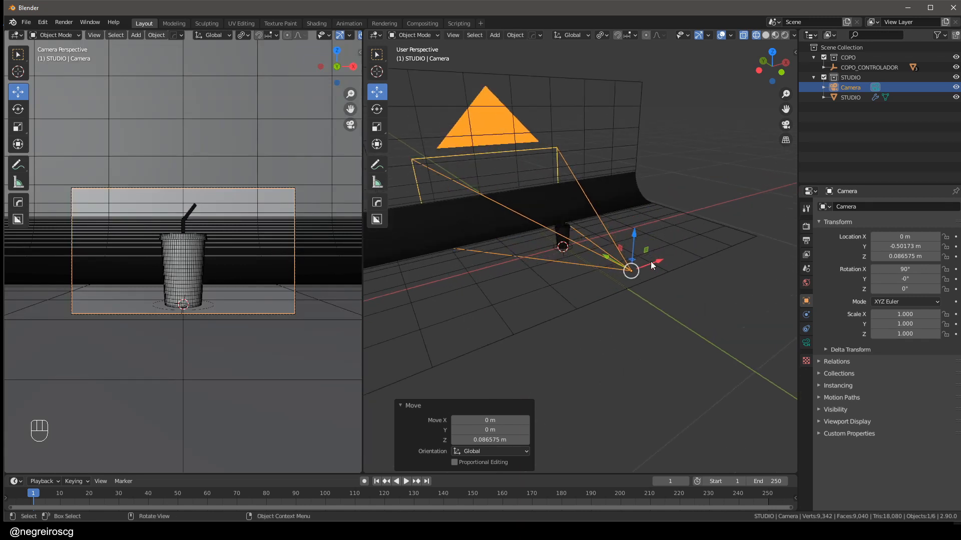
{"action": "mouse_move", "coordinate": [628, 251]}
{"action": "left_mouse_down"}
{"action": "mouse_move", "coordinate": [627, 239]}
{"action": "mouse_move", "coordinate": [639, 244]}
{"action": "left_mouse_up"}
{"action": "left_click", "coordinate": [377, 110]}
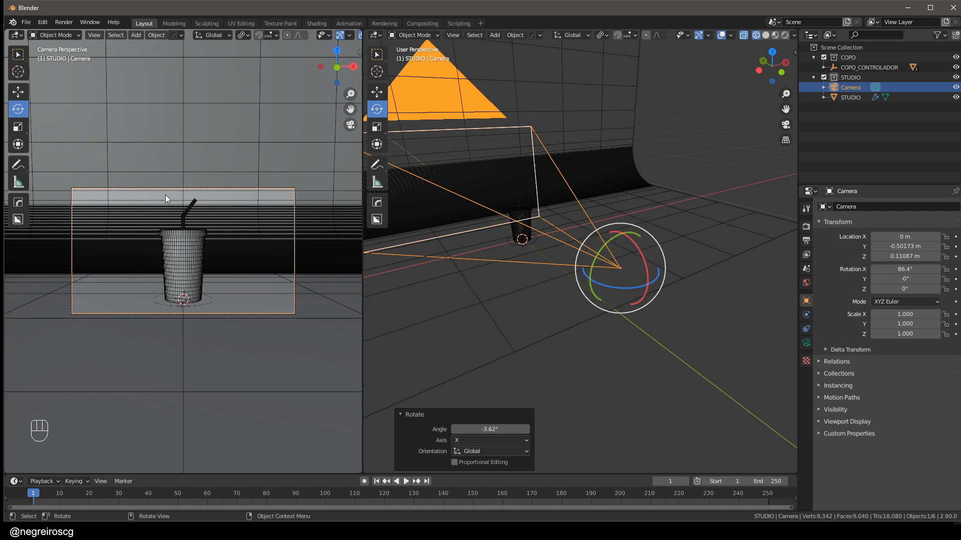
- Remove the wireframe display from the camera view and switch it to rendered shading
{"action": "key", "text": "shift+z"}
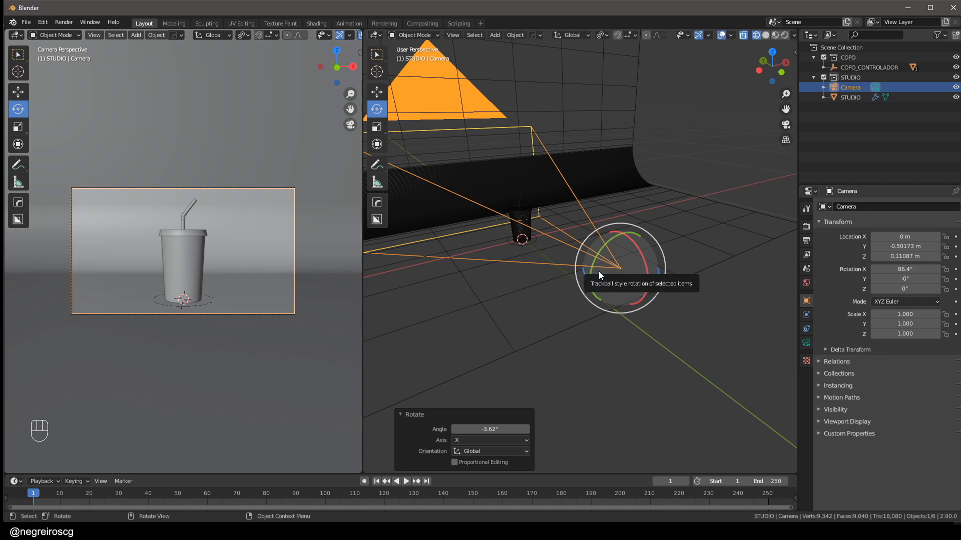
{"action": "scroll", "coordinate": [238, 248], "scroll_direction": "up", "scroll_amount": 4}
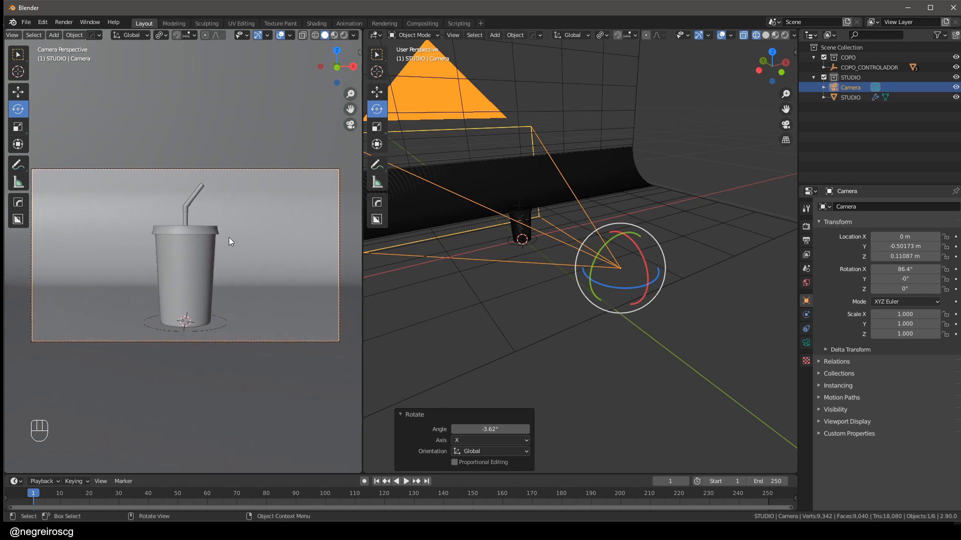
{"action": "key", "text": "n"}
{"action": "key", "text": "n"}
{"action": "left_click", "coordinate": [344, 35]}
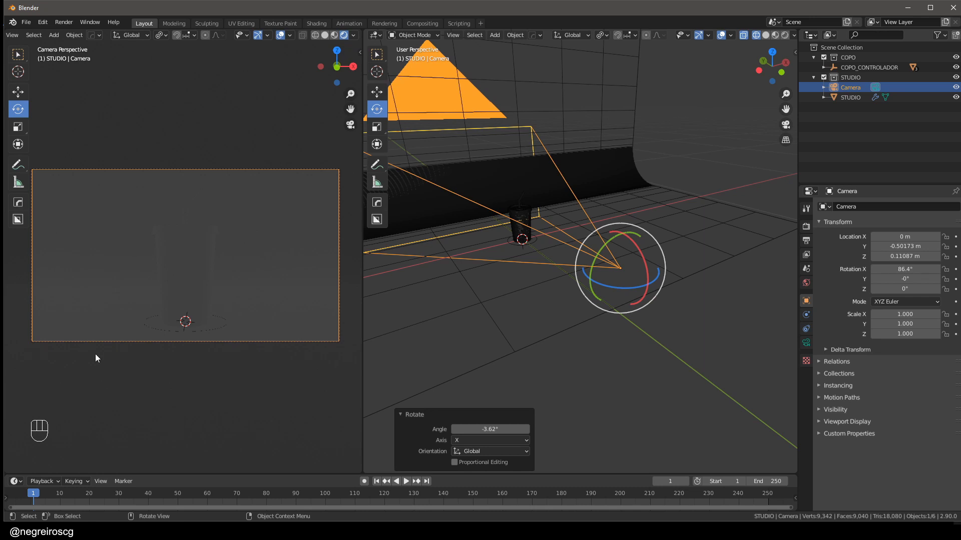
{"action": "scroll", "coordinate": [231, 283], "scroll_direction": "up", "scroll_amount": 2}
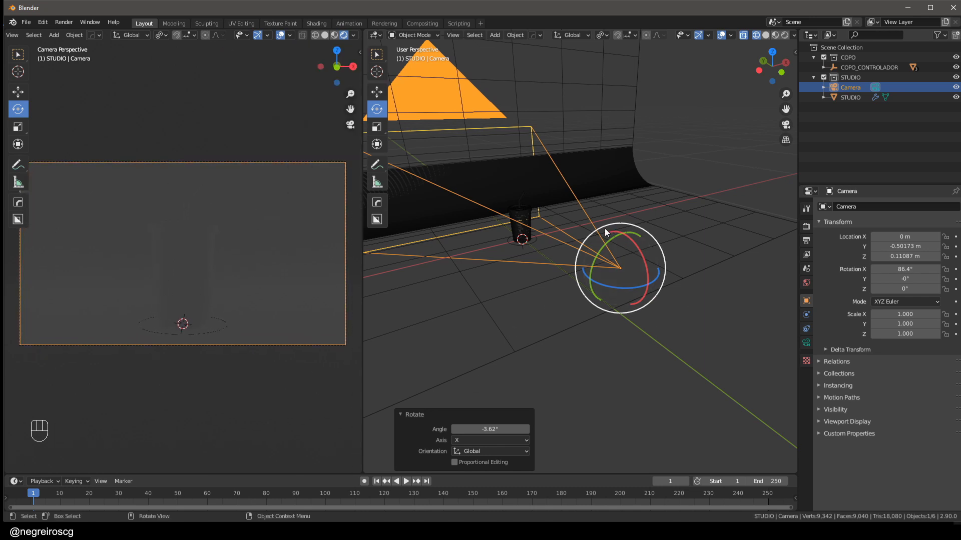
- Split the perspective viewport horizontally into two stacked areas at about half its height
{"action": "middle_click_drag", "start_coordinate": [607, 230], "coordinate": [707, 260], "text": "shift"}
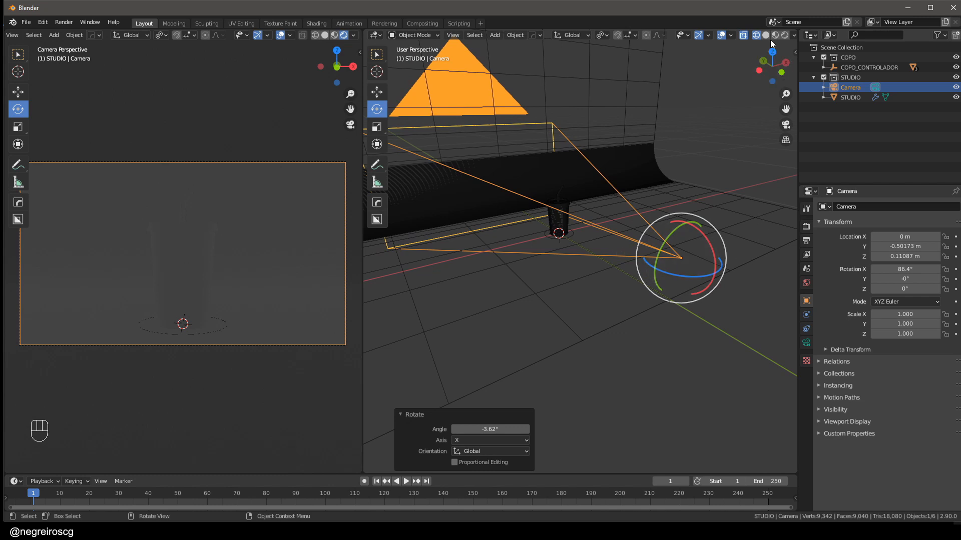
{"action": "middle_click_drag", "start_coordinate": [716, 34], "coordinate": [695, 27]}
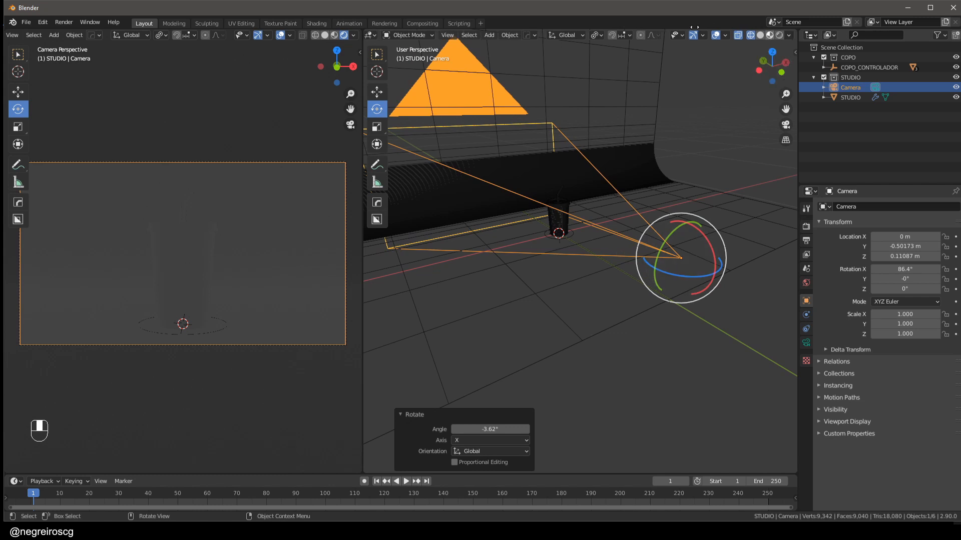
{"action": "left_click", "coordinate": [450, 38]}
{"action": "mouse_move", "coordinate": [487, 249]}
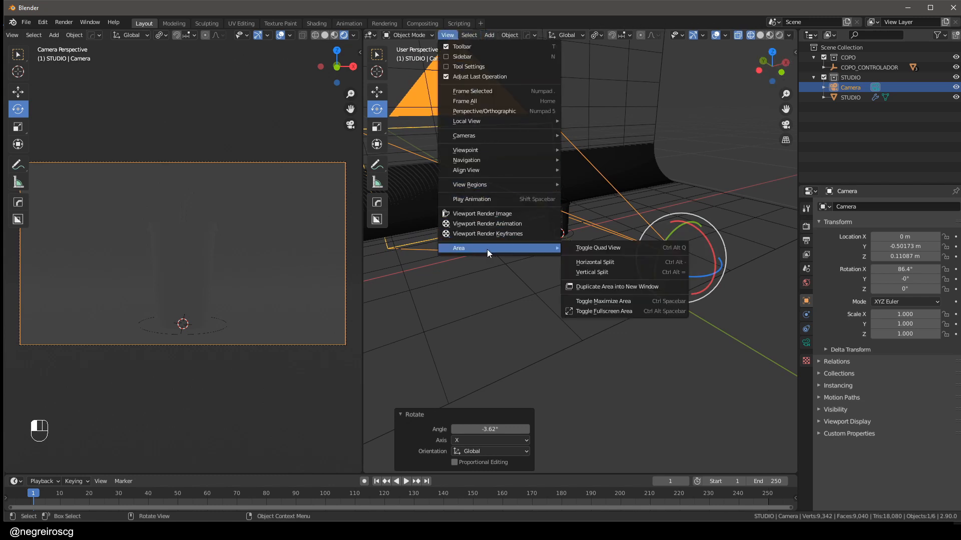
{"action": "left_click", "coordinate": [598, 267]}
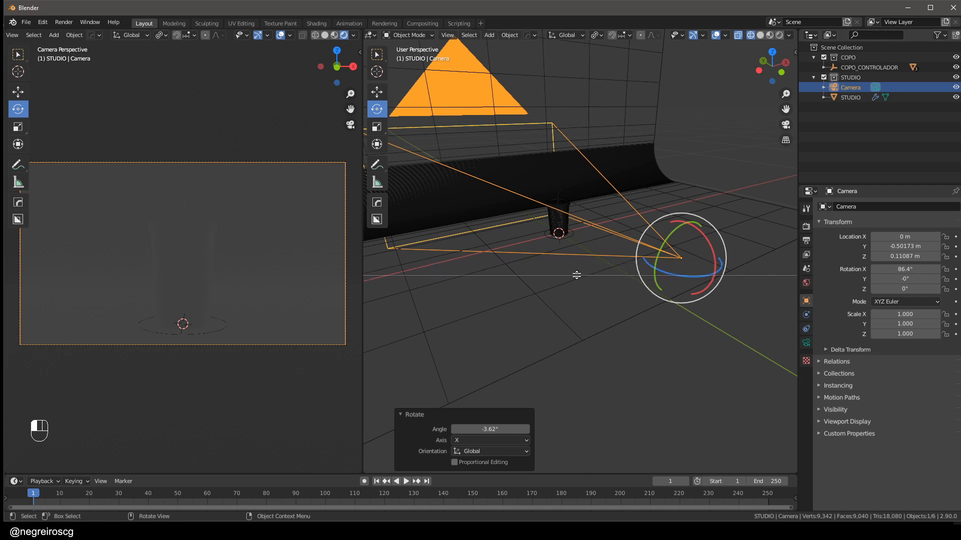
{"action": "left_click", "coordinate": [578, 270]}
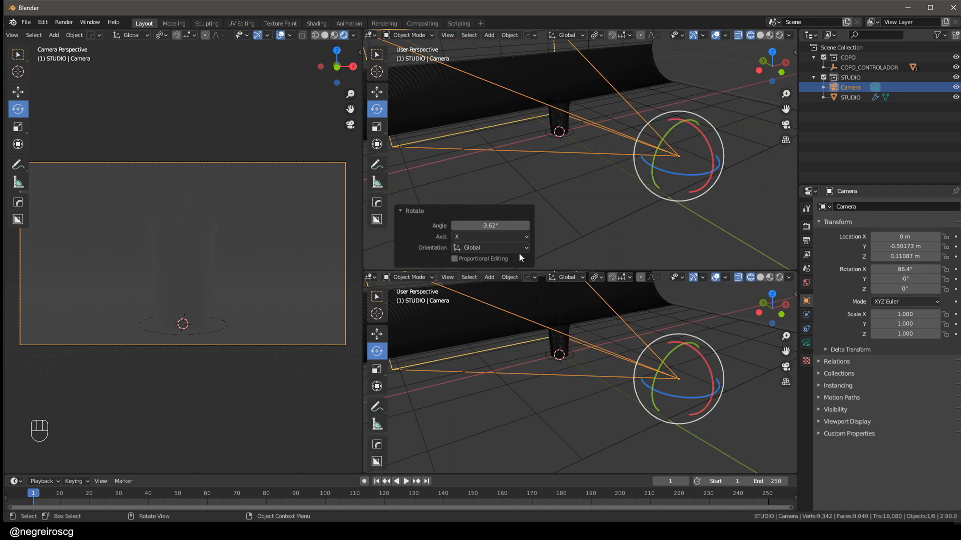
{"action": "key", "text": "n"}
{"action": "key", "text": "n"}
{"action": "middle_click_drag", "start_coordinate": [579, 185], "coordinate": [644, 237]}
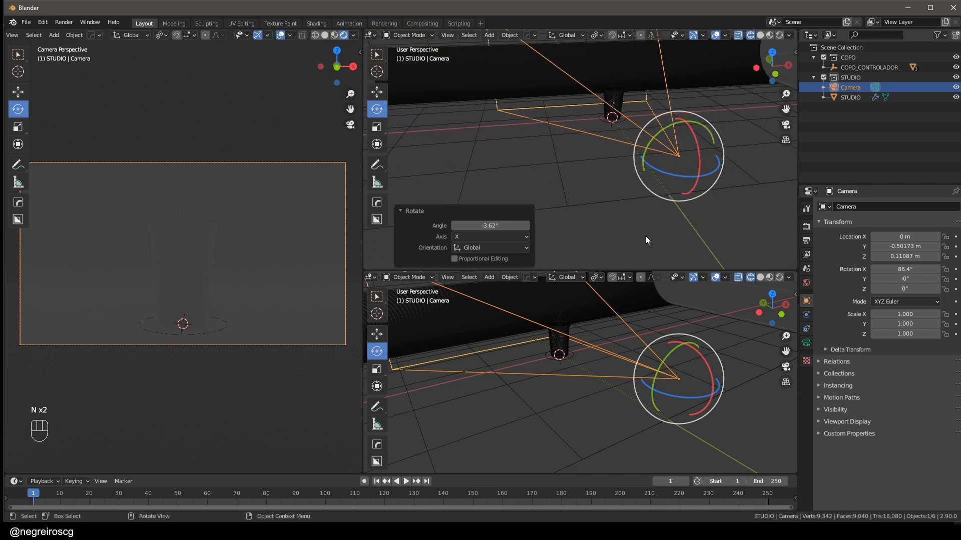
- Turn the lower of the two stacked areas into a Shader Editor and hide its sidebar
{"action": "left_click", "coordinate": [373, 278]}
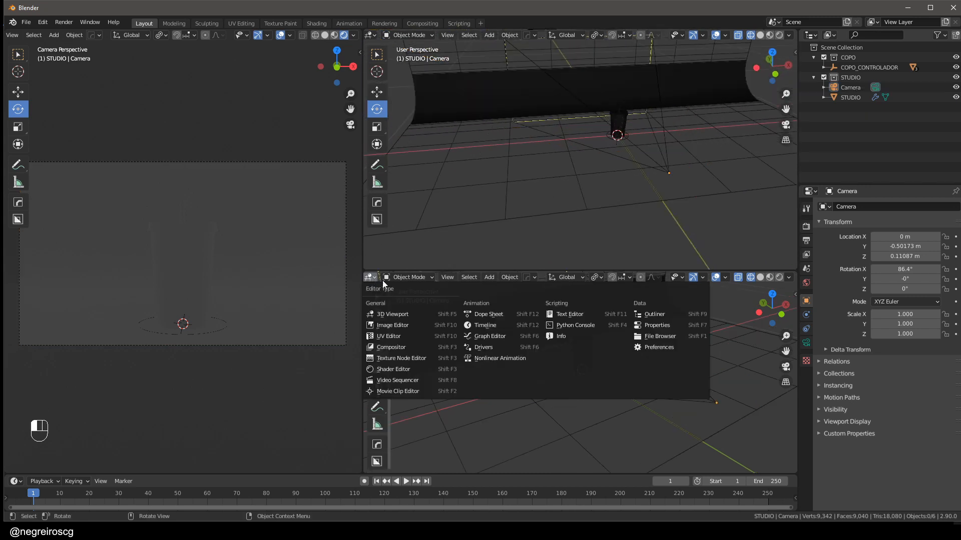
{"action": "left_click", "coordinate": [372, 278]}
{"action": "left_click", "coordinate": [372, 278]}
{"action": "left_click", "coordinate": [393, 369]}
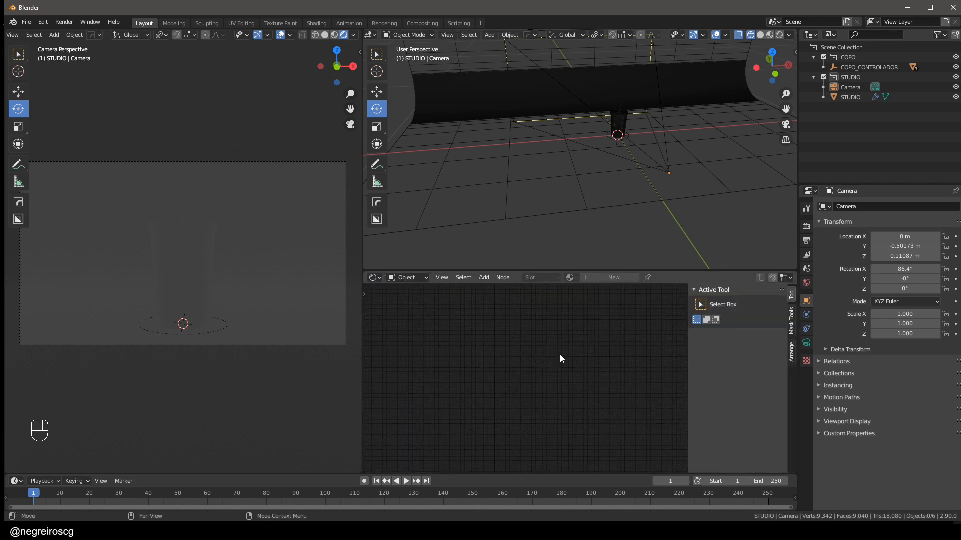
{"action": "key", "text": "n"}
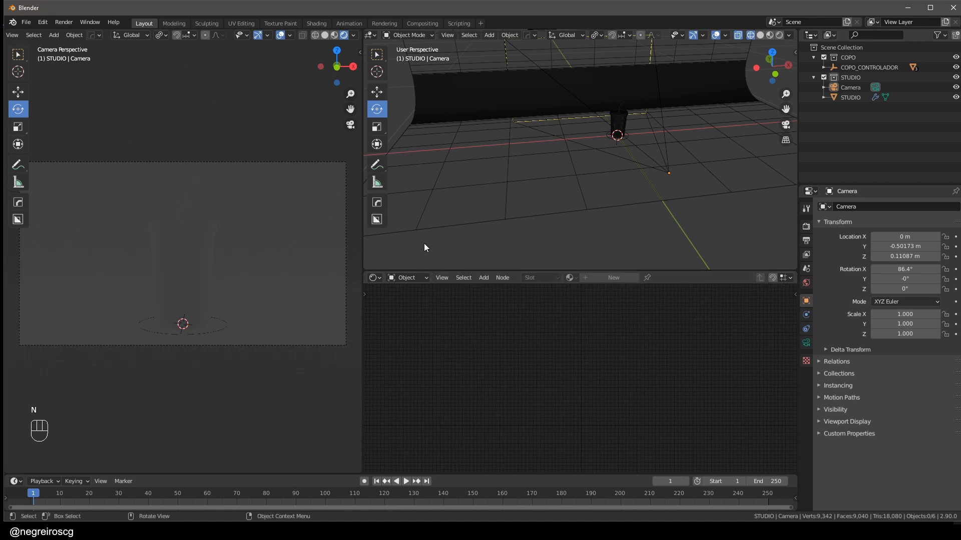
- Select the STUDIO backdrop and show the World shader nodes in the Shader Editor
{"action": "left_click", "coordinate": [562, 176]}
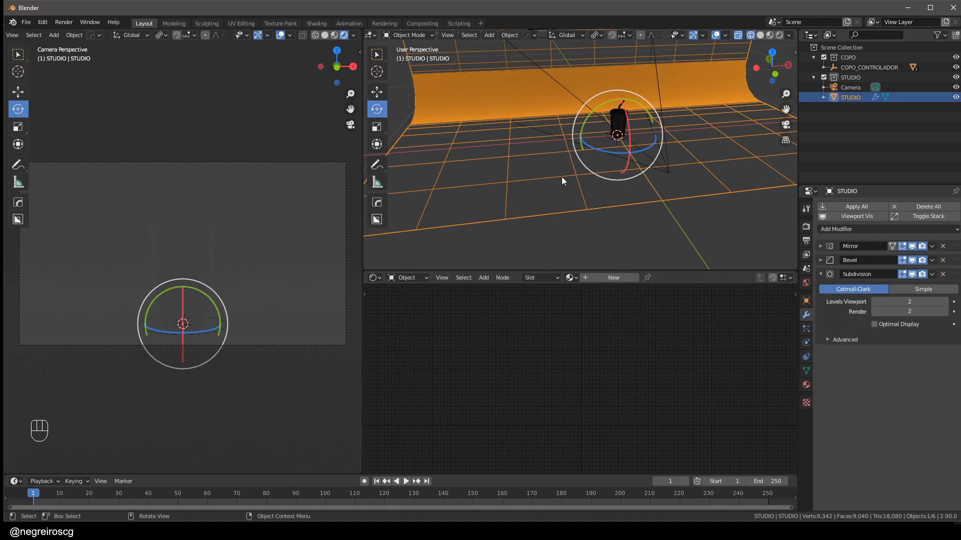
{"action": "left_click", "coordinate": [407, 277]}
{"action": "left_click", "coordinate": [407, 302]}
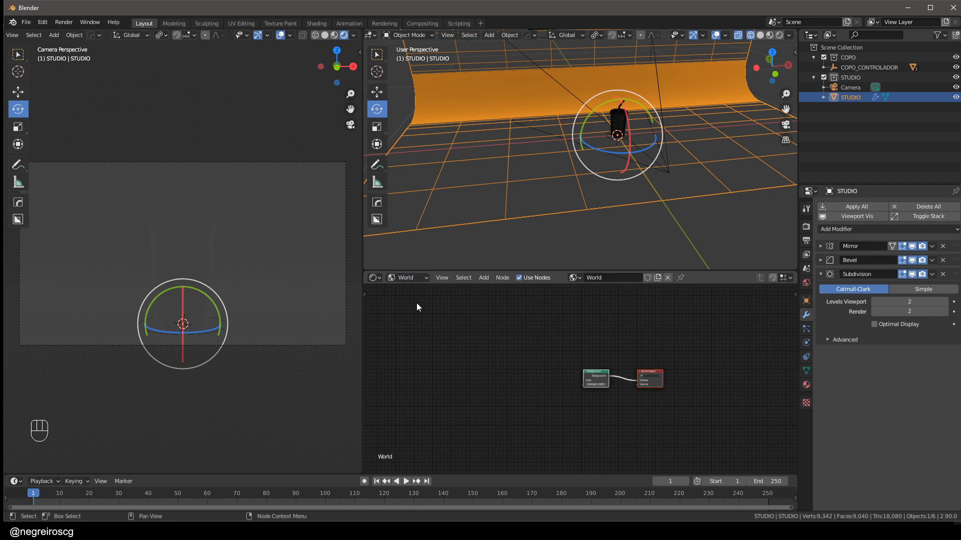
{"action": "scroll", "coordinate": [599, 370], "scroll_direction": "up", "scroll_amount": 7}
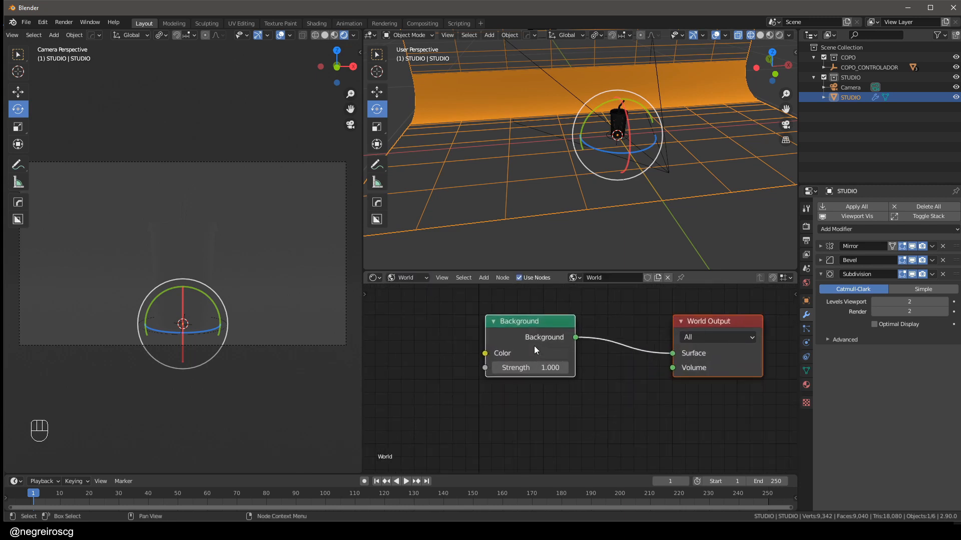
{"action": "scroll", "coordinate": [528, 383], "scroll_direction": "up", "scroll_amount": 1}
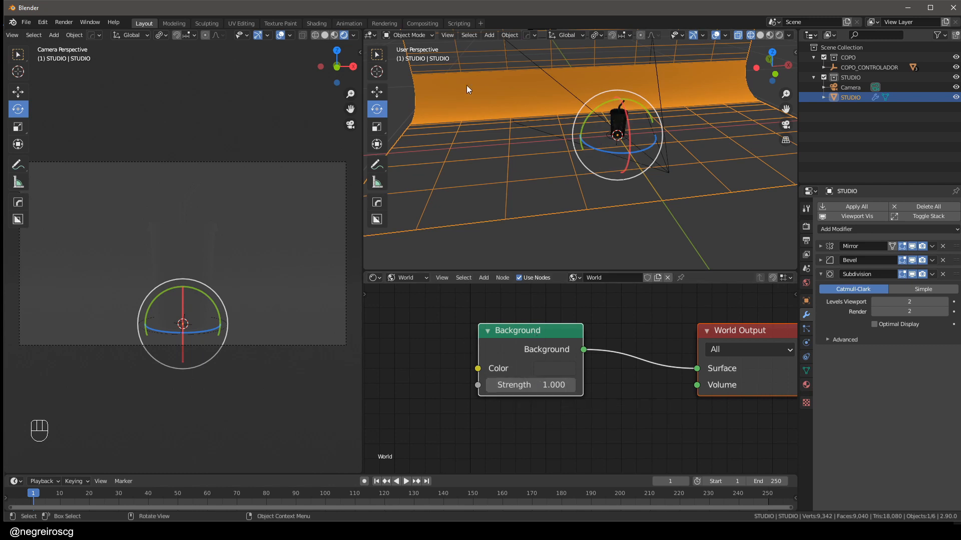
- Set the World Background node's color to pure white with an HSV value of 1.000
{"action": "left_click", "coordinate": [601, 389]}
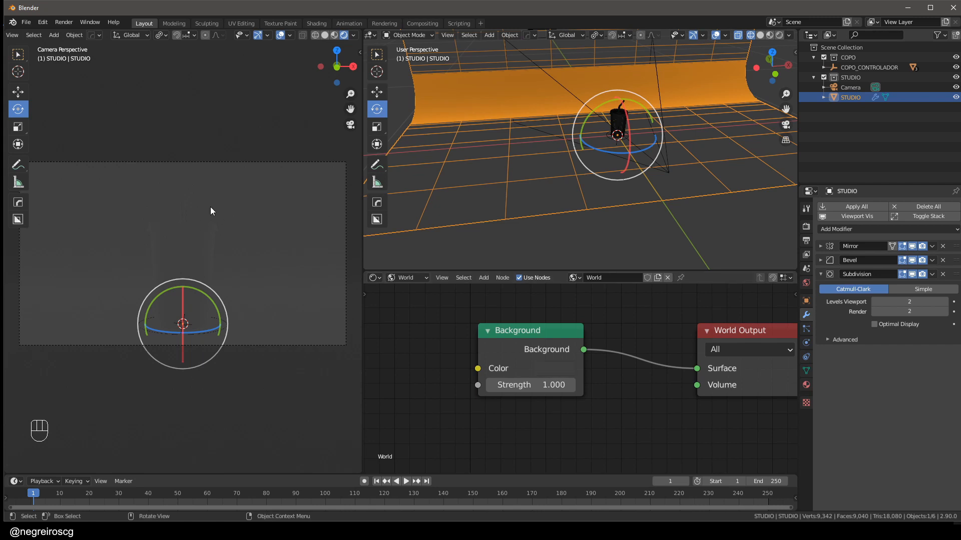
{"action": "left_click", "coordinate": [551, 371]}
{"action": "left_click_drag", "start_coordinate": [662, 250], "coordinate": [665, 151]}
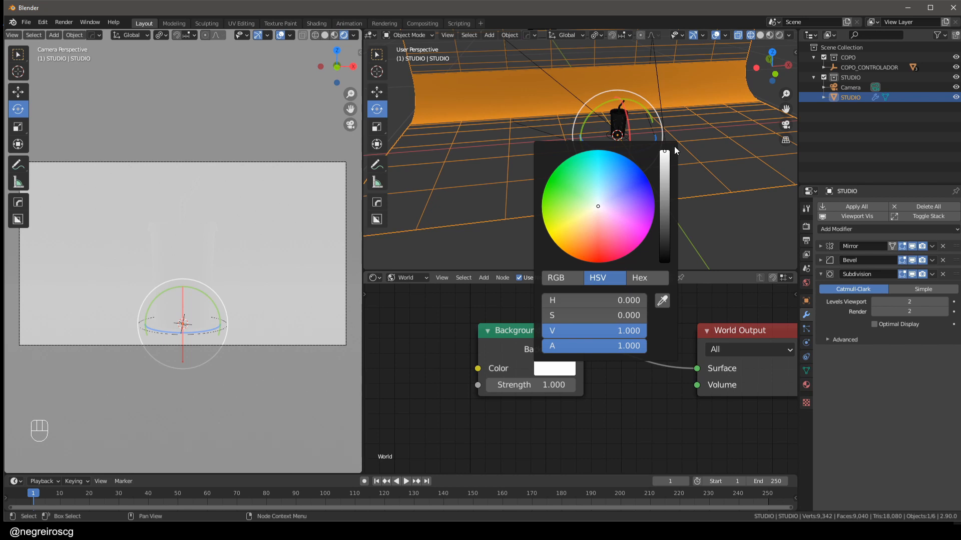
{"action": "middle_click_drag", "start_coordinate": [674, 146], "coordinate": [522, 137]}
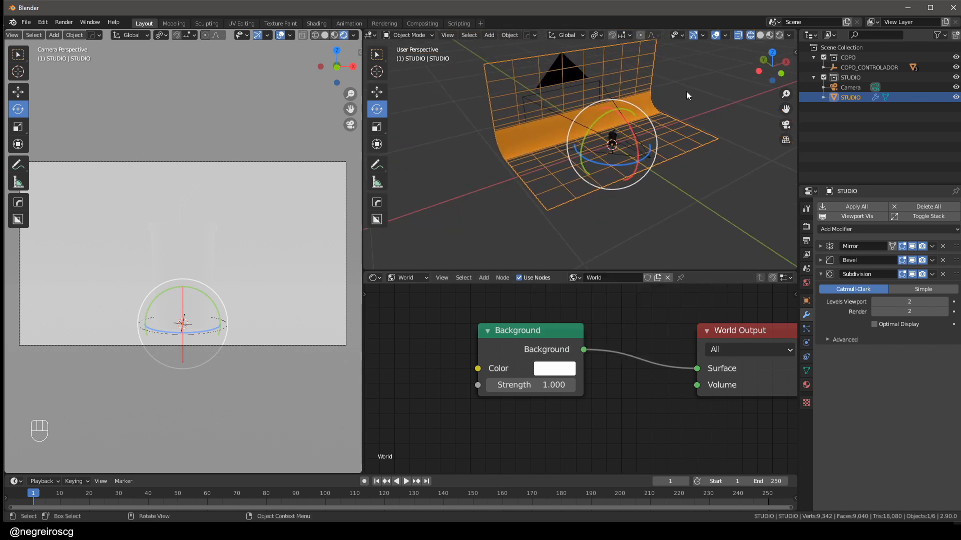
{"action": "middle_click_drag", "start_coordinate": [686, 91], "coordinate": [595, 200]}
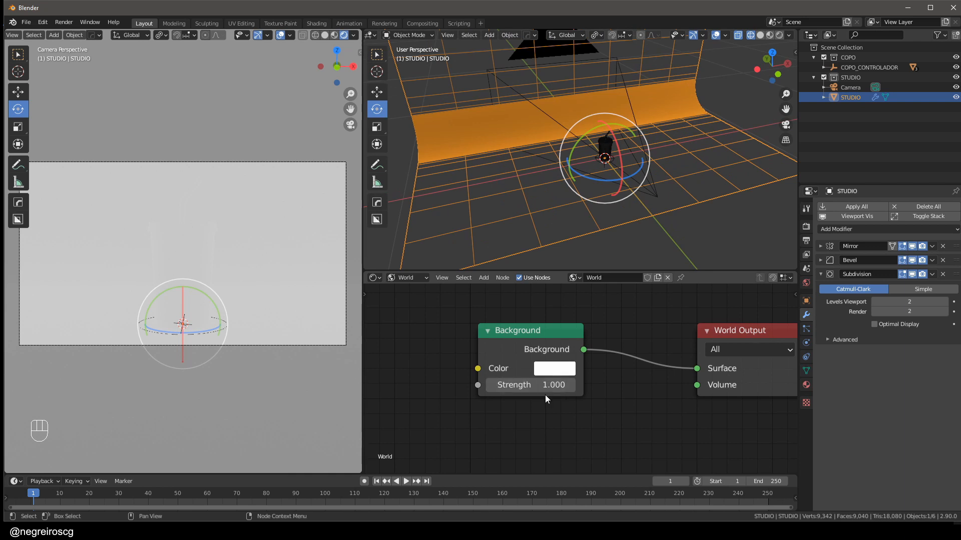
- Lower the World Background node's color to an HSV value of about 0.699
{"action": "left_click", "coordinate": [559, 370]}
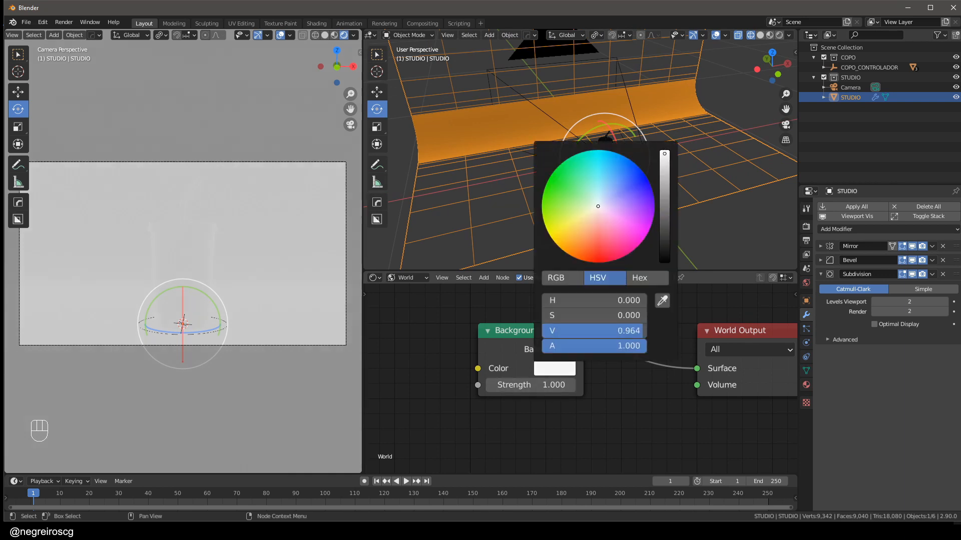
{"action": "left_click_drag", "start_coordinate": [665, 159], "coordinate": [664, 184]}
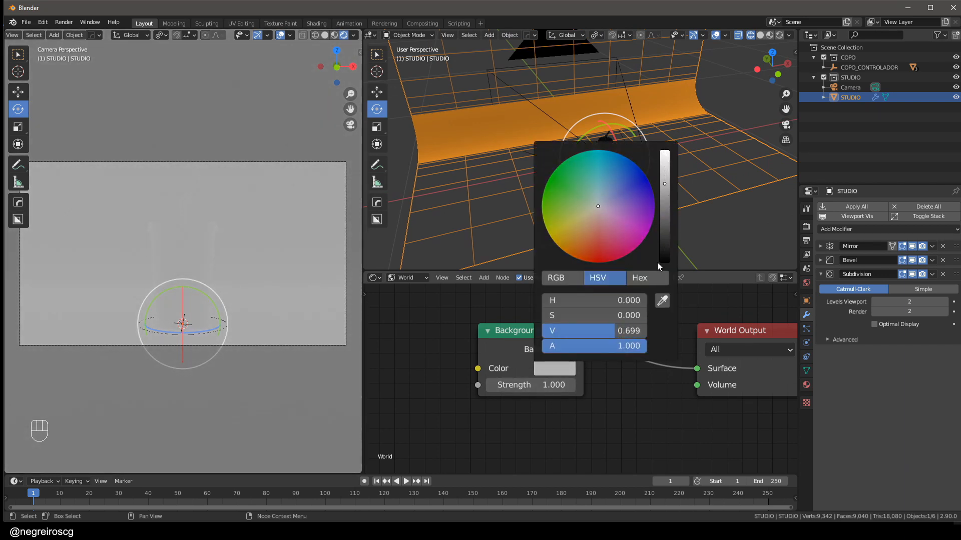
- Add an Area light at the world origin, beside the cup
{"action": "middle_click_drag", "start_coordinate": [618, 164], "coordinate": [629, 171]}
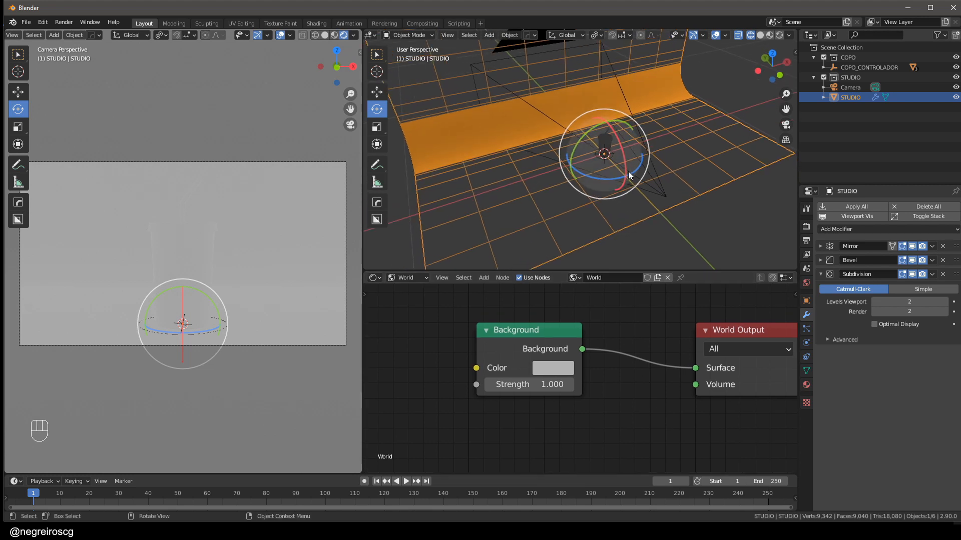
{"action": "middle_click_drag", "start_coordinate": [571, 176], "coordinate": [592, 168], "text": "shift"}
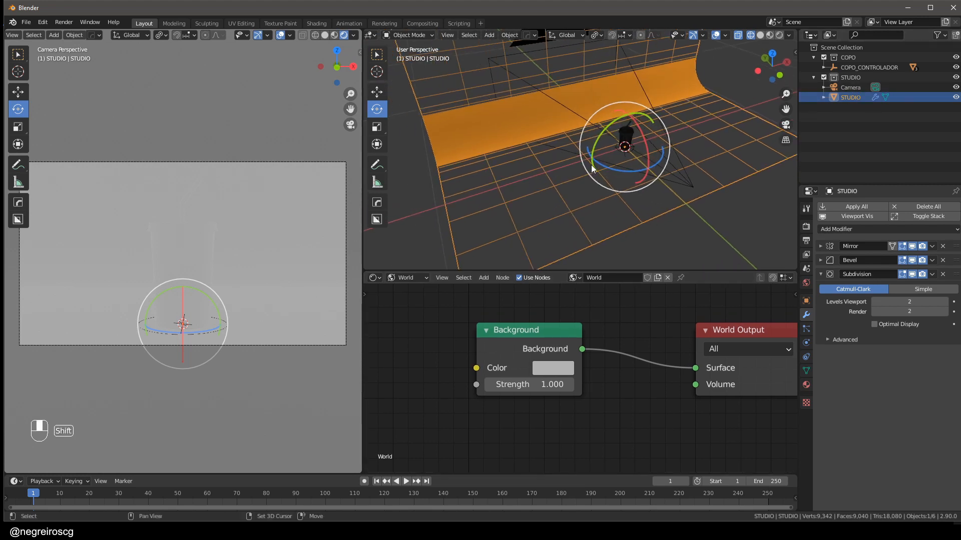
{"action": "scroll", "coordinate": [622, 133], "scroll_direction": "up", "scroll_amount": 2}
{"action": "key", "text": "shift+a"}
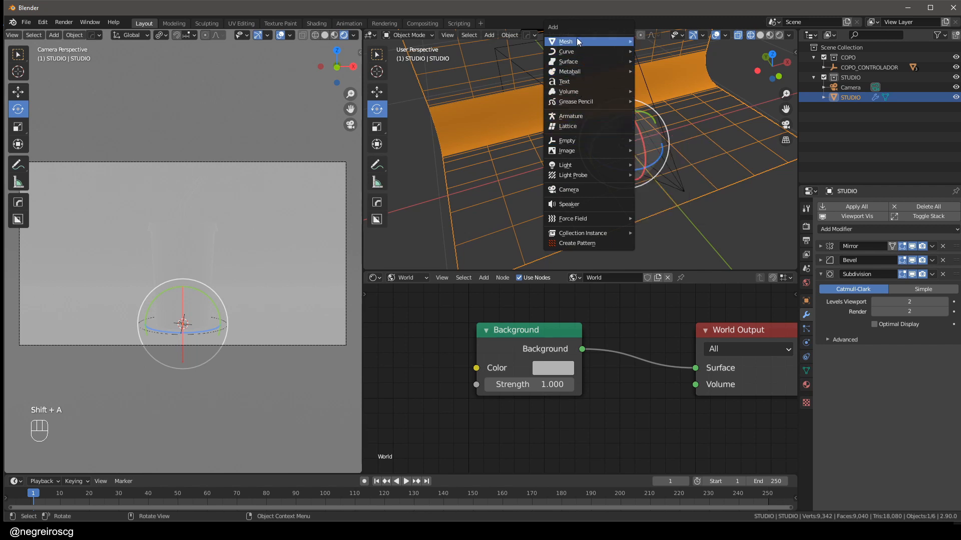
{"action": "mouse_move", "coordinate": [581, 165]}
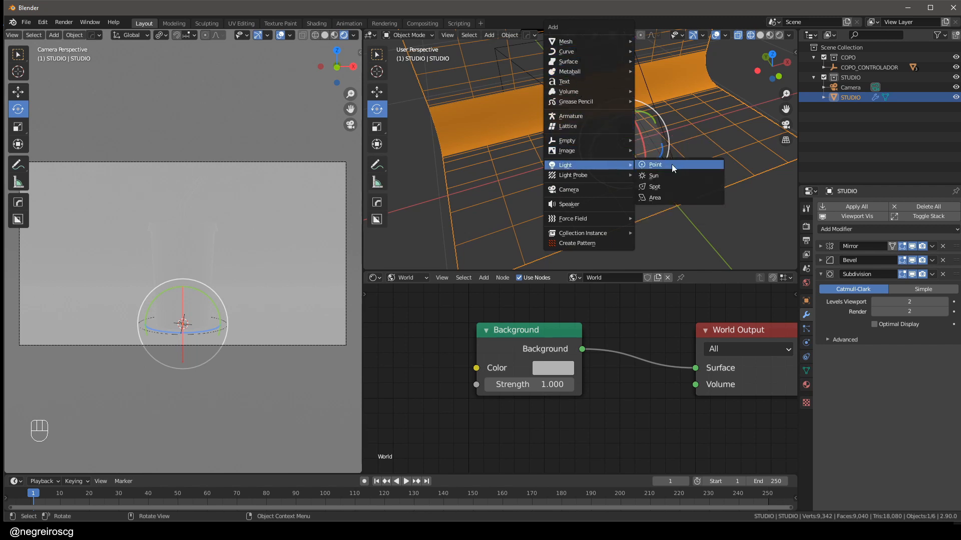
{"action": "left_click", "coordinate": [677, 198]}
{"action": "mouse_move", "coordinate": [649, 180]}
{"action": "middle_mouse_down"}
{"action": "mouse_move", "coordinate": [599, 161]}
{"action": "mouse_move", "coordinate": [642, 164]}
{"action": "middle_mouse_up"}
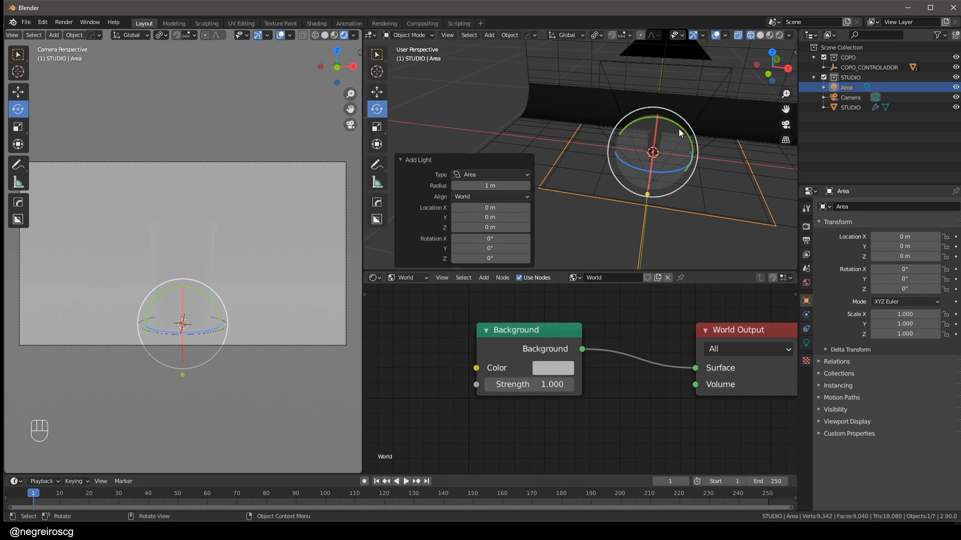
{"action": "left_click_drag", "start_coordinate": [679, 127], "coordinate": [586, 91]}
{"action": "middle_click_drag", "start_coordinate": [611, 123], "coordinate": [531, 119]}
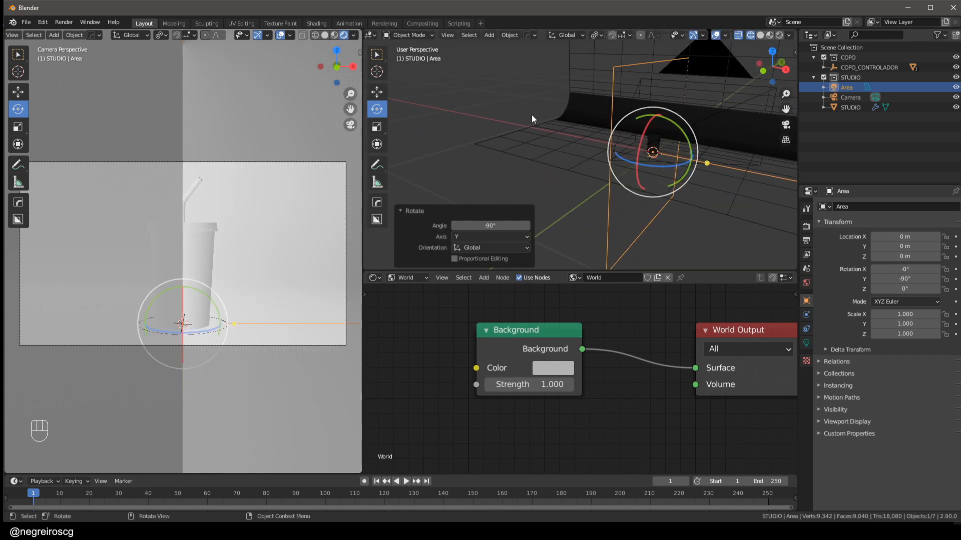
{"action": "left_click", "coordinate": [377, 93]}
{"action": "middle_click_drag", "start_coordinate": [652, 162], "coordinate": [659, 164]}
{"action": "left_click_drag", "start_coordinate": [679, 142], "coordinate": [547, 123]}
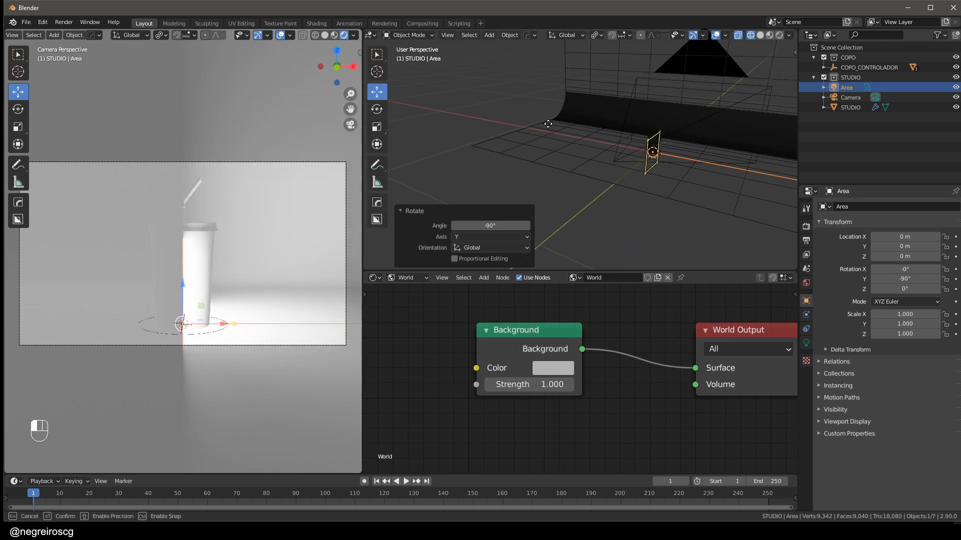
{"action": "key", "text": "ctrl+z"}
- Move the area light about 0.97 m along negative X and rotate it -70° about the global Y axis
{"action": "left_click_drag", "start_coordinate": [695, 158], "coordinate": [559, 125]}
{"action": "middle_click_drag", "start_coordinate": [560, 125], "coordinate": [539, 150]}
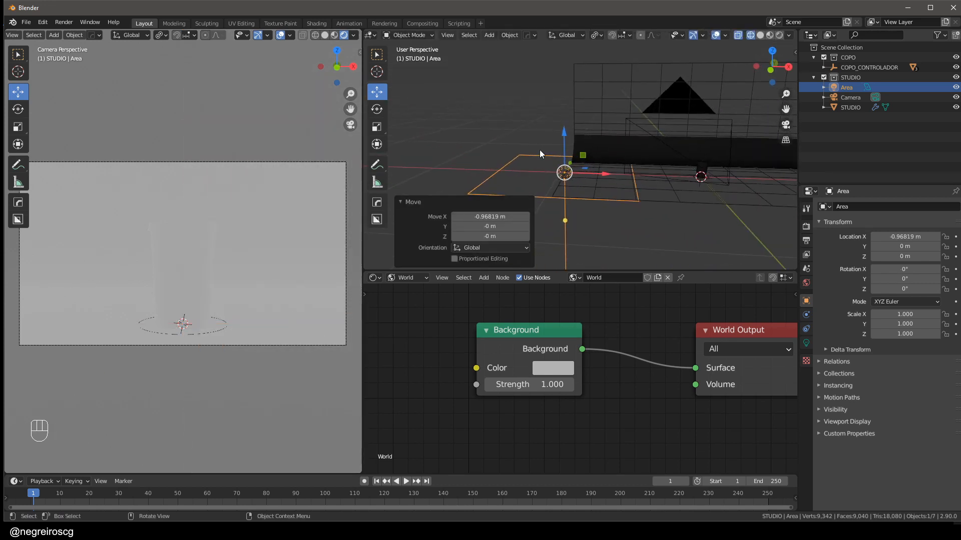
{"action": "key", "text": "shift+u"}
{"action": "left_click", "coordinate": [377, 110]}
{"action": "left_click_drag", "start_coordinate": [597, 146], "coordinate": [504, 145], "text": "ctrl"}
- Raise the area light about 0.4 m along the Z axis
{"action": "left_click", "coordinate": [377, 91]}
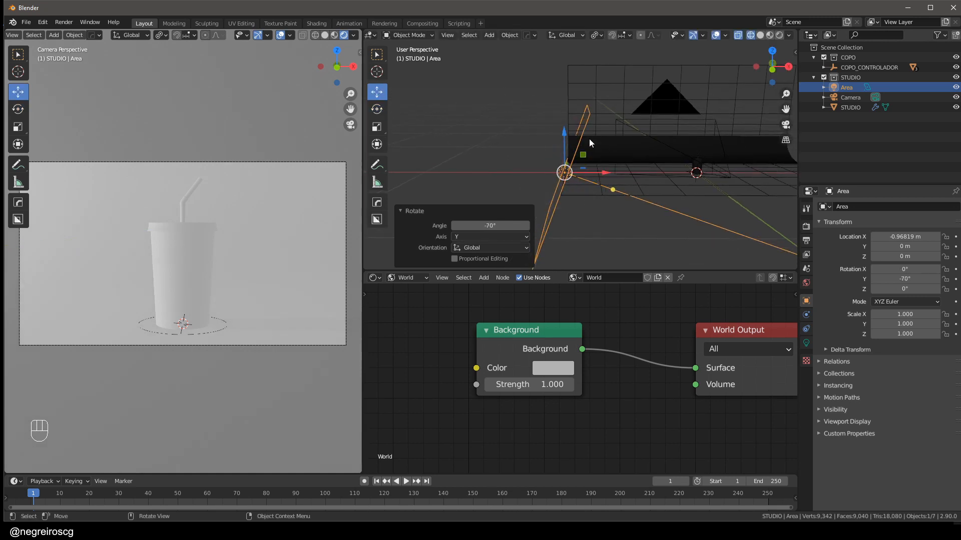
{"action": "left_click_drag", "start_coordinate": [566, 134], "coordinate": [564, 79]}
{"action": "middle_click_drag", "start_coordinate": [565, 83], "coordinate": [574, 123]}
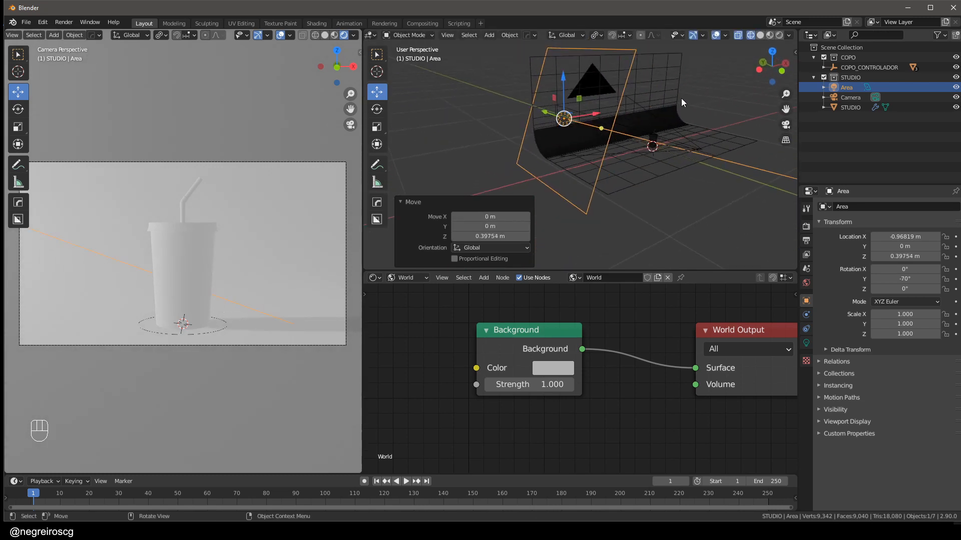
- Scale the area light uniformly until its scale is about 2.13 on all axes
{"action": "key", "text": "s"}
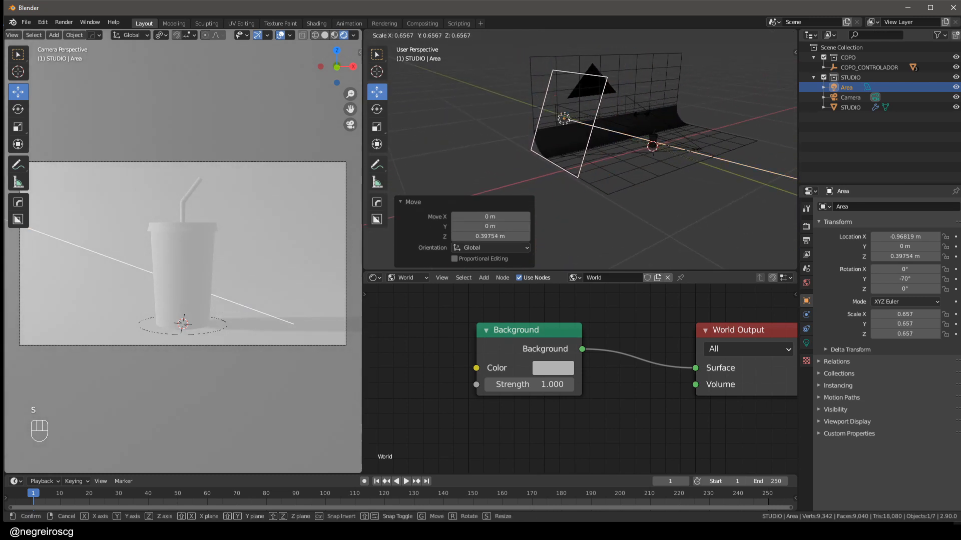
{"action": "left_click", "coordinate": [645, 218]}
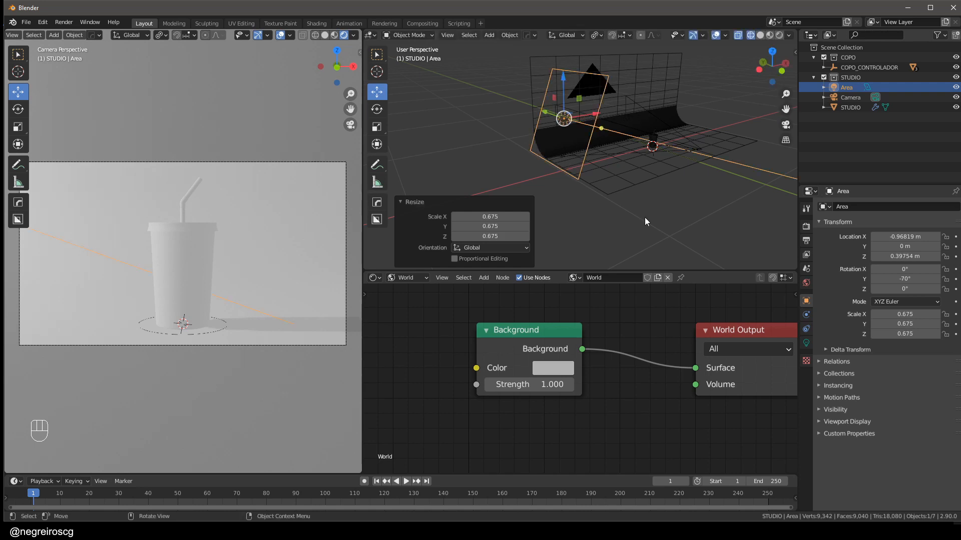
{"action": "key", "text": "s"}
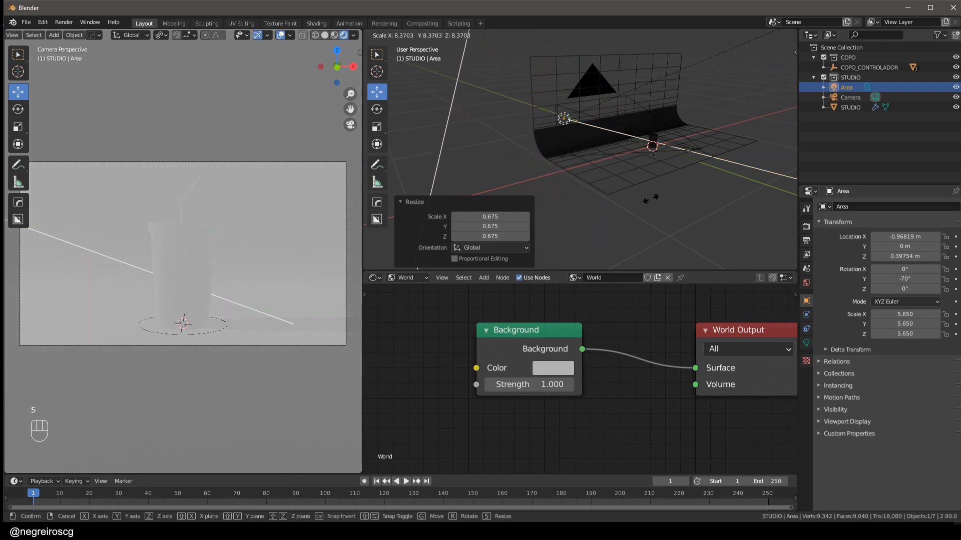
{"action": "left_click", "coordinate": [480, 182]}
{"action": "scroll", "coordinate": [488, 177], "scroll_direction": "down", "scroll_amount": 4}
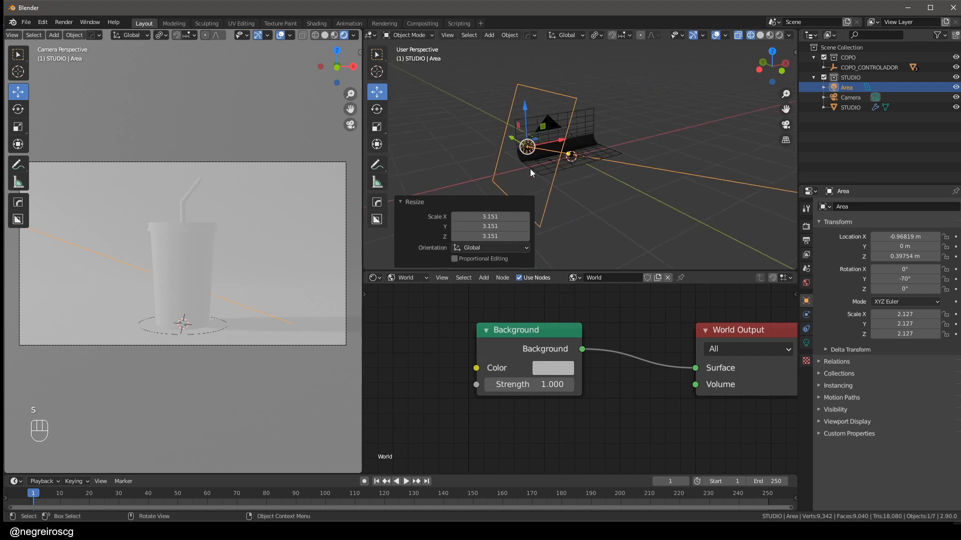
{"action": "key", "text": "s"}
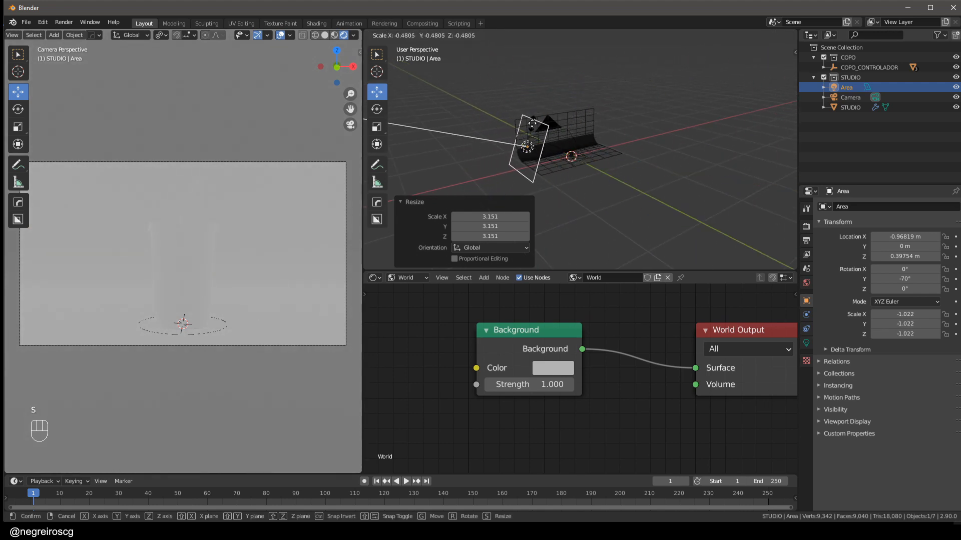
{"action": "left_click", "coordinate": [517, 127]}
{"action": "scroll", "coordinate": [545, 131], "scroll_direction": "up", "scroll_amount": 6}
{"action": "key", "text": "s"}
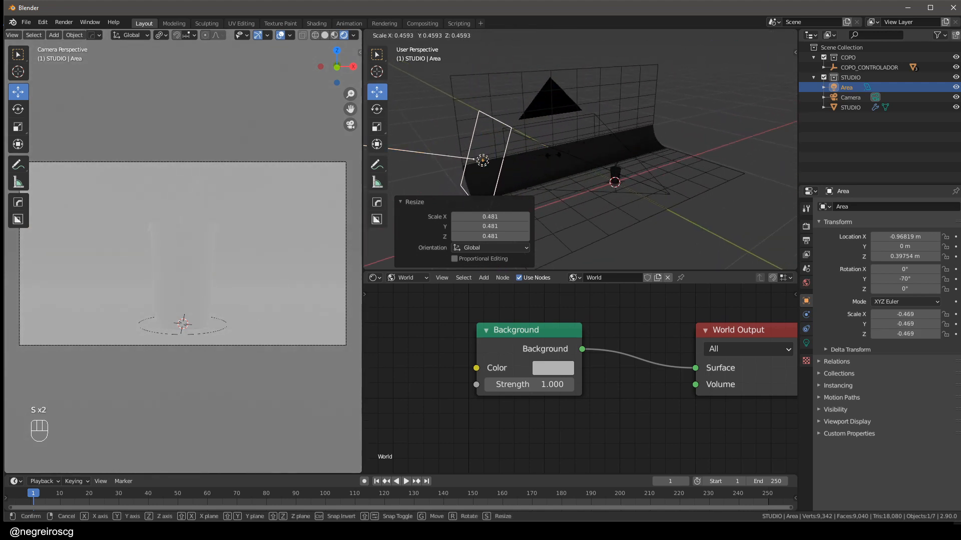
{"action": "right_click", "coordinate": [567, 150]}
{"action": "scroll", "coordinate": [566, 150], "scroll_direction": "down", "scroll_amount": 1}
{"action": "middle_click_drag", "start_coordinate": [566, 150], "coordinate": [580, 132], "text": "shift"}
{"action": "key", "text": "ctrl+z"}
- Scale the area light uniformly by about 0.527, to a scale of about 1.12 on all axes
{"action": "key", "text": "s"}
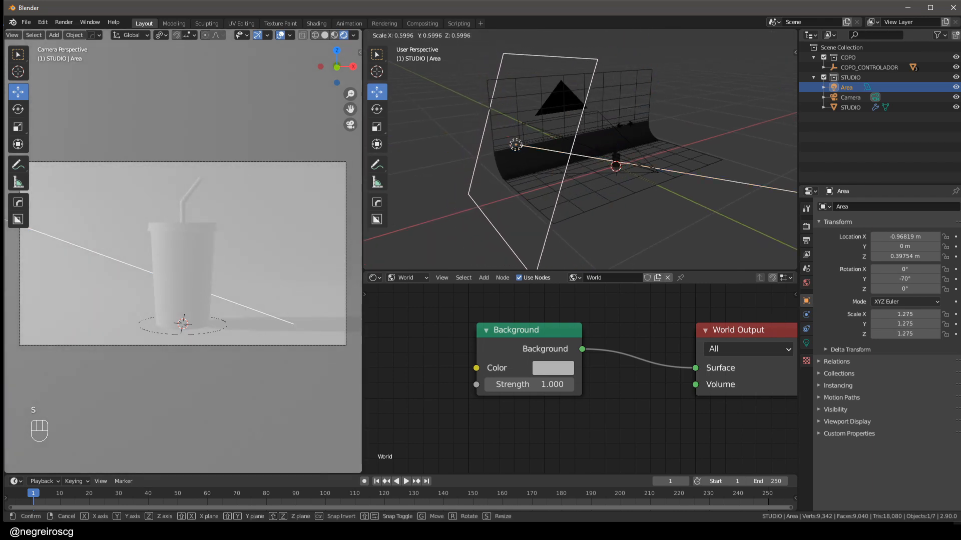
{"action": "left_click", "coordinate": [644, 153]}
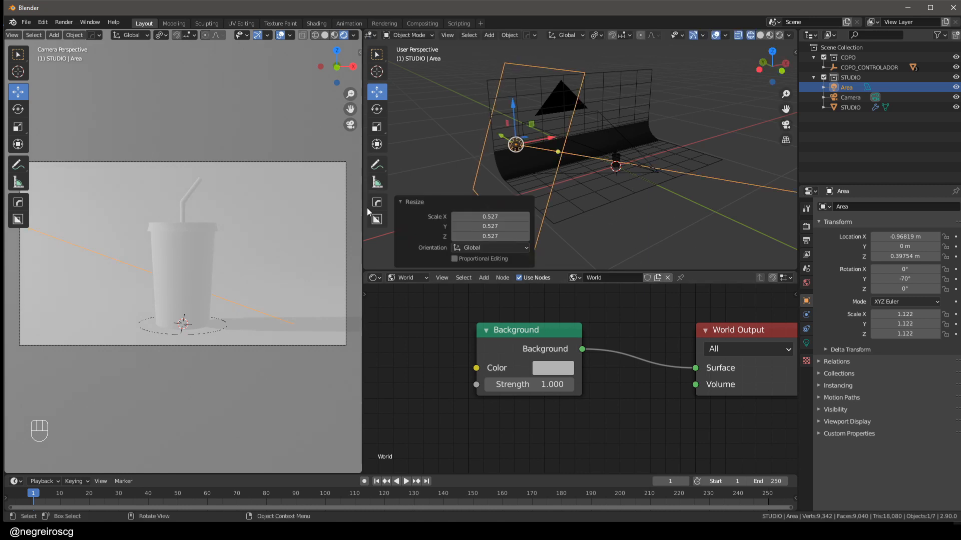
{"action": "scroll", "coordinate": [144, 259], "scroll_direction": "up", "scroll_amount": 2}
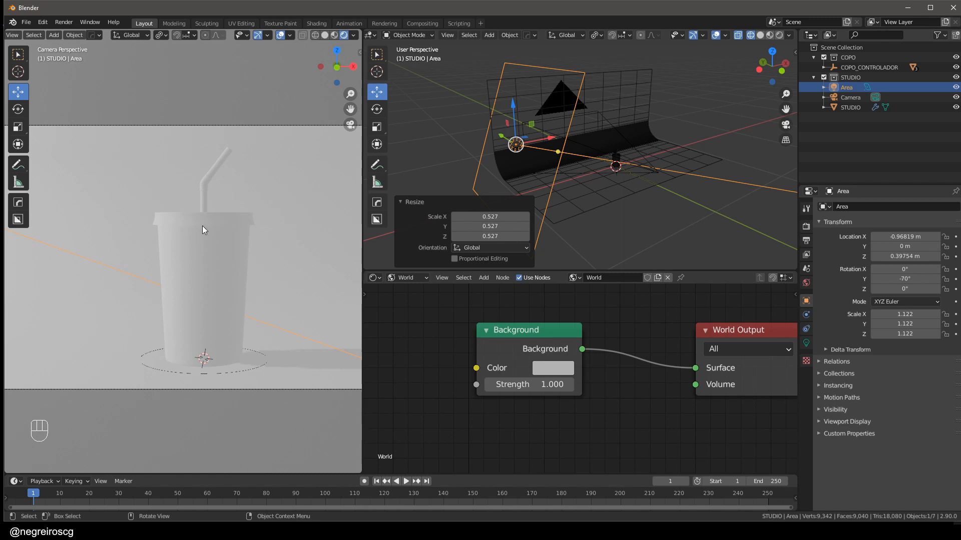
- Set the area light's color to blue with about hue 0.631, saturation 0.727 and value 1.000
{"action": "left_click", "coordinate": [806, 229]}
{"action": "mouse_move", "coordinate": [559, 172]}
{"action": "middle_mouse_down", "text": "shift"}
{"action": "mouse_move", "coordinate": [579, 159]}
{"action": "mouse_move", "coordinate": [562, 166]}
{"action": "middle_mouse_up", "text": "shift"}
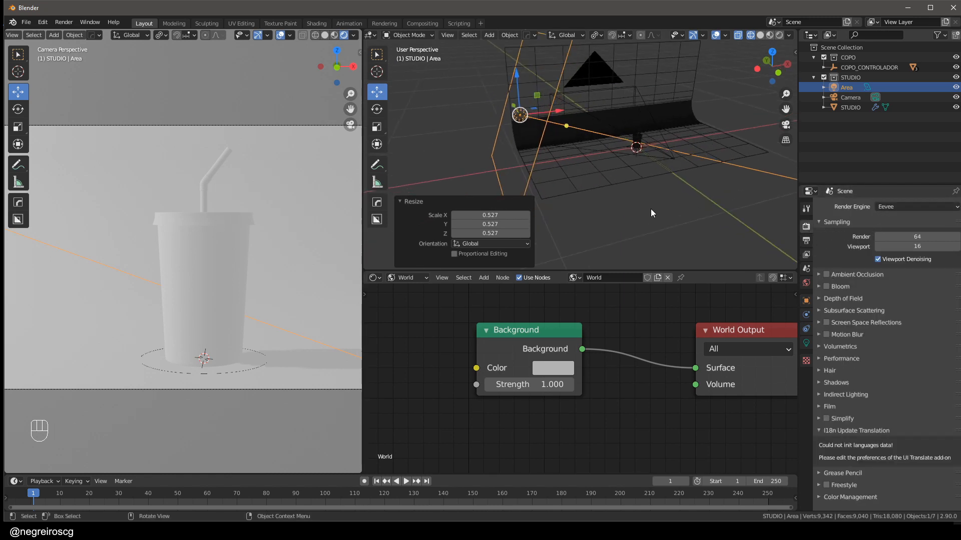
{"action": "left_click", "coordinate": [807, 347]}
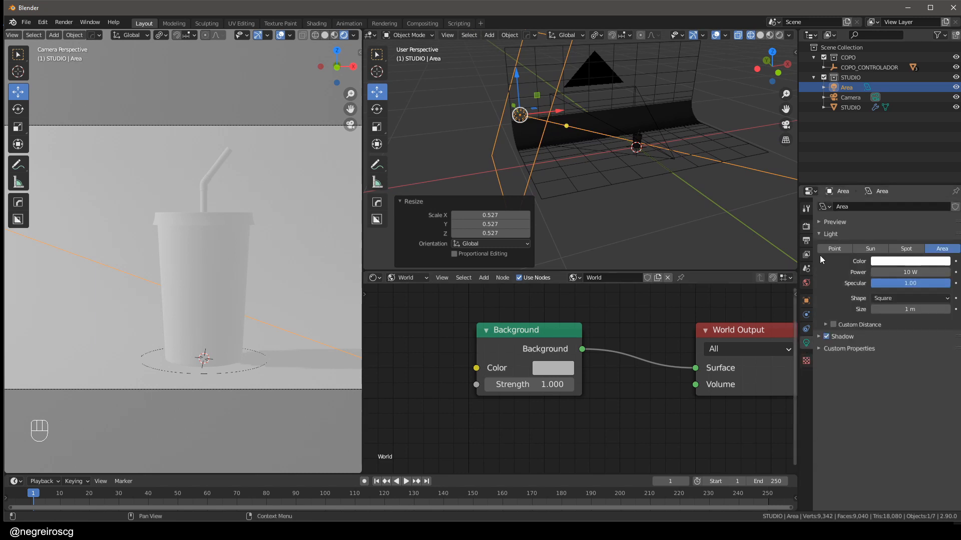
{"action": "middle_click_drag", "start_coordinate": [593, 158], "coordinate": [683, 186], "text": "shift"}
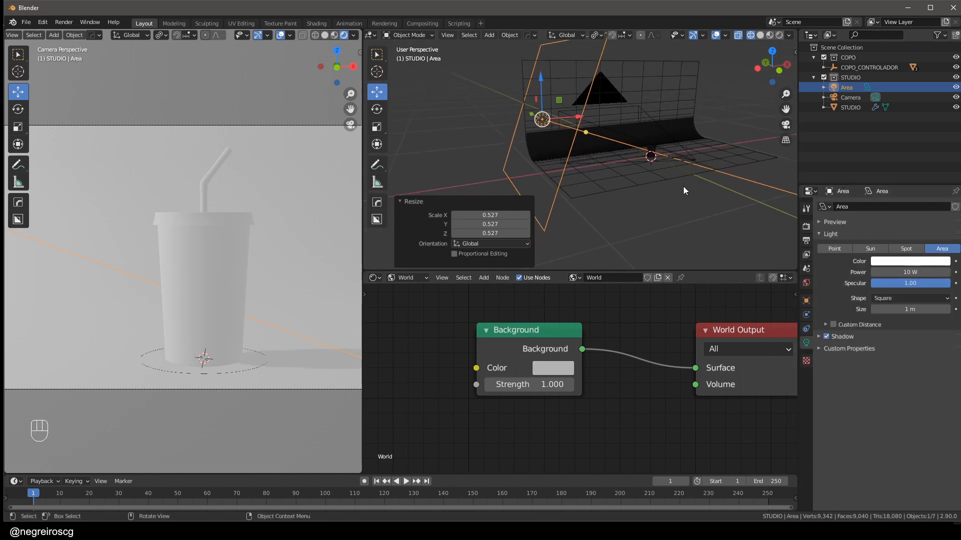
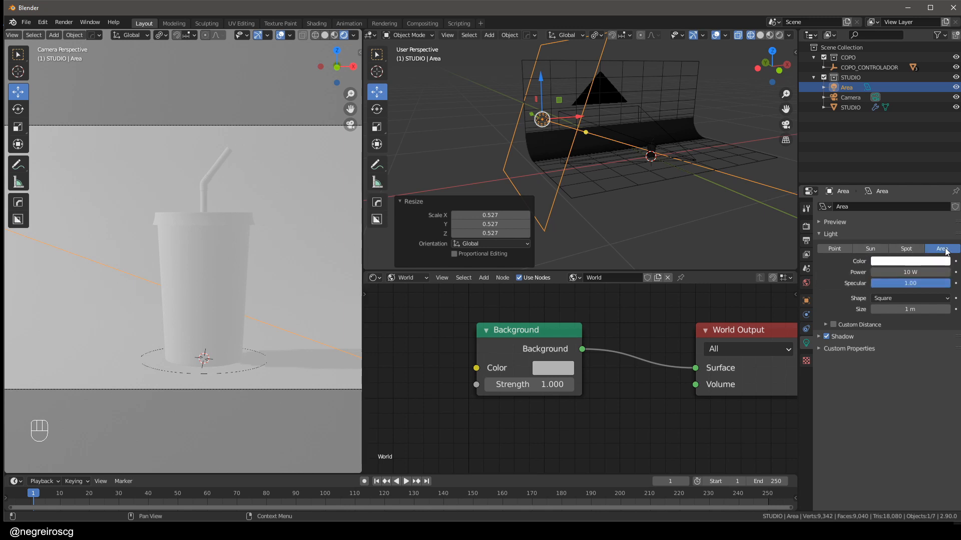
{"action": "middle_click_drag", "start_coordinate": [512, 89], "coordinate": [583, 75]}
{"action": "left_click", "coordinate": [911, 261]}
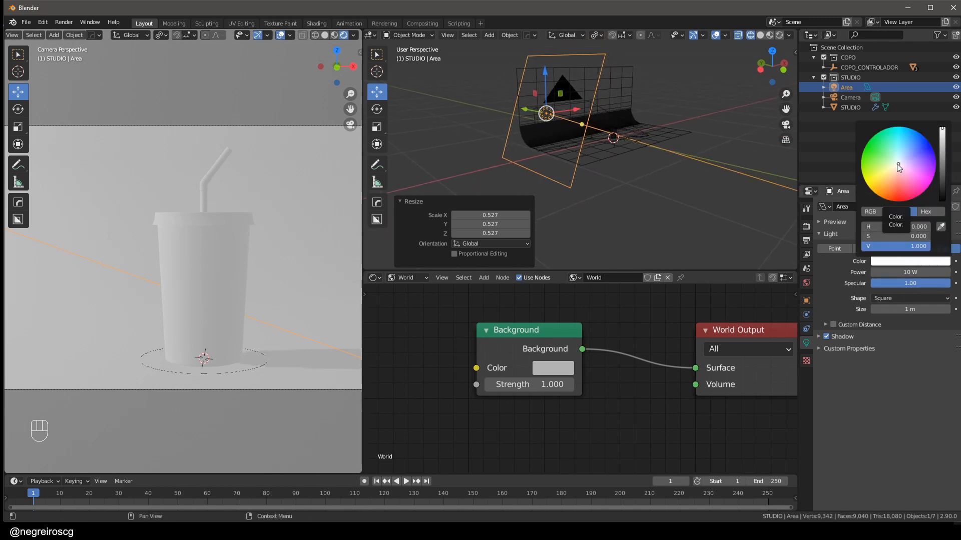
{"action": "left_click_drag", "start_coordinate": [899, 162], "coordinate": [918, 146]}
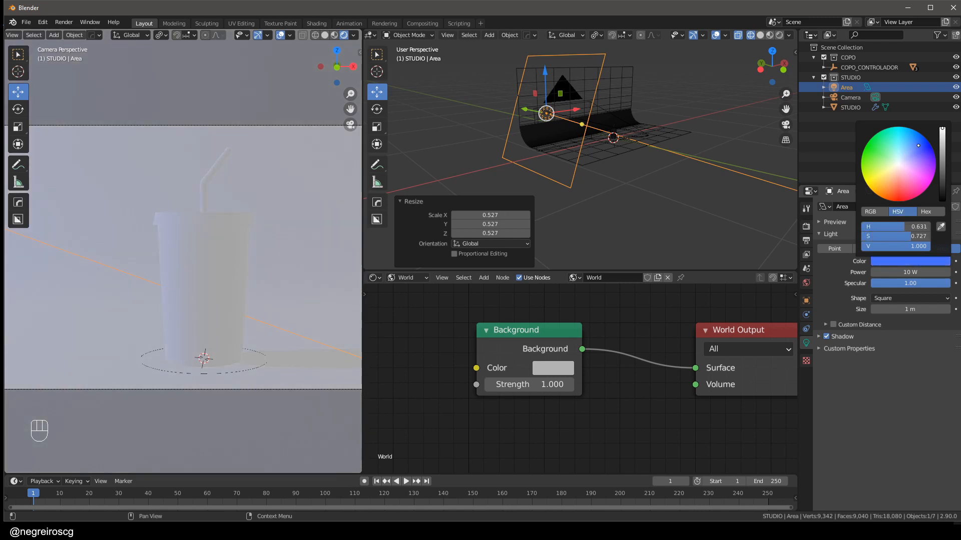
- Darken the World Background node's color to an HSV value of about 0.151
{"action": "left_click", "coordinate": [559, 368]}
{"action": "left_click_drag", "start_coordinate": [658, 191], "coordinate": [663, 244]}
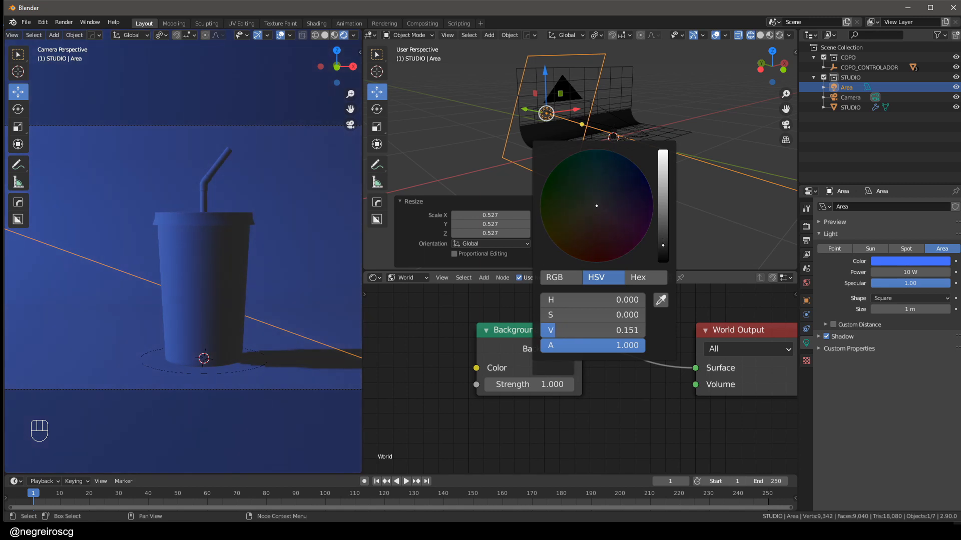
{"action": "middle_click_drag", "start_coordinate": [591, 119], "coordinate": [574, 123]}
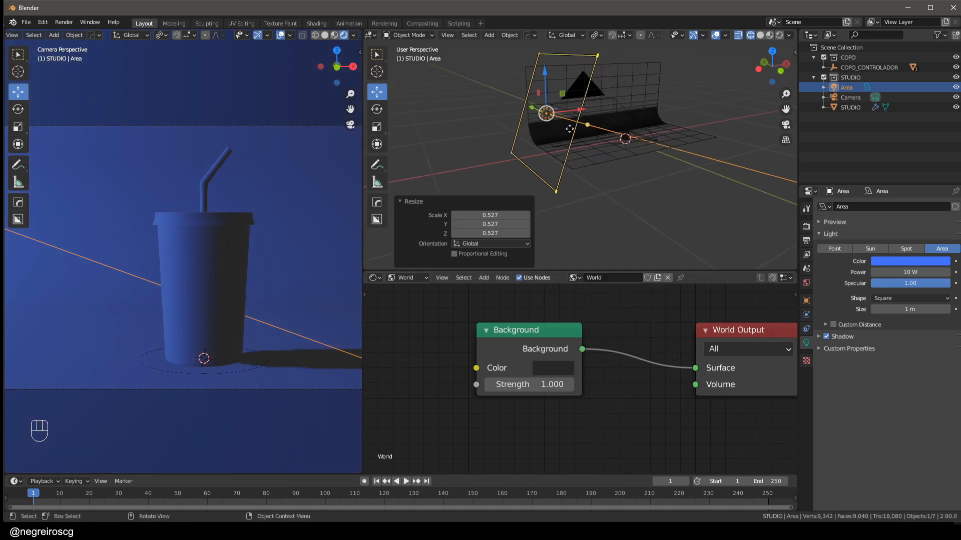
- Set the area light's power to 4.3 W and soften its color to a pale lavender blue
{"action": "left_click", "coordinate": [910, 272]}
{"action": "left_click_drag", "start_coordinate": [910, 273], "coordinate": [887, 272]}
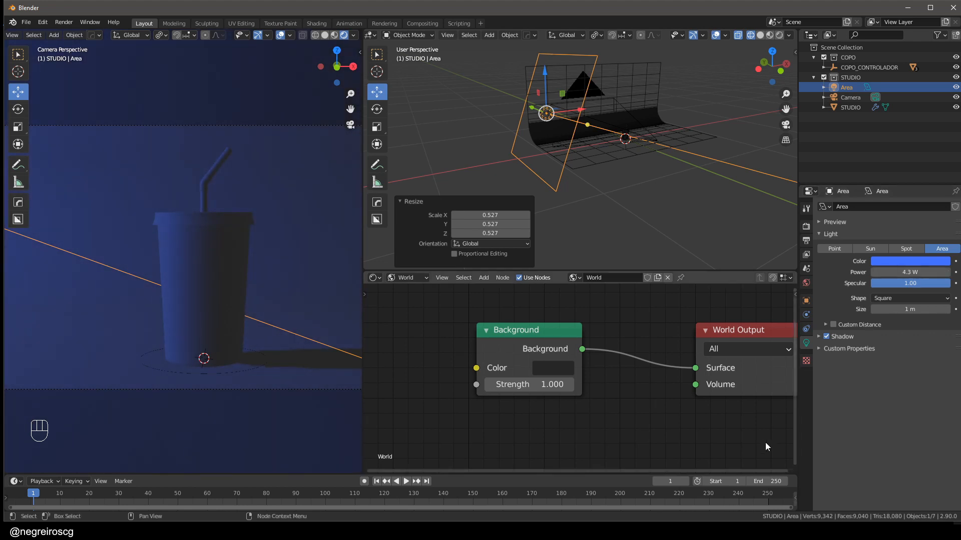
{"action": "left_click", "coordinate": [919, 267]}
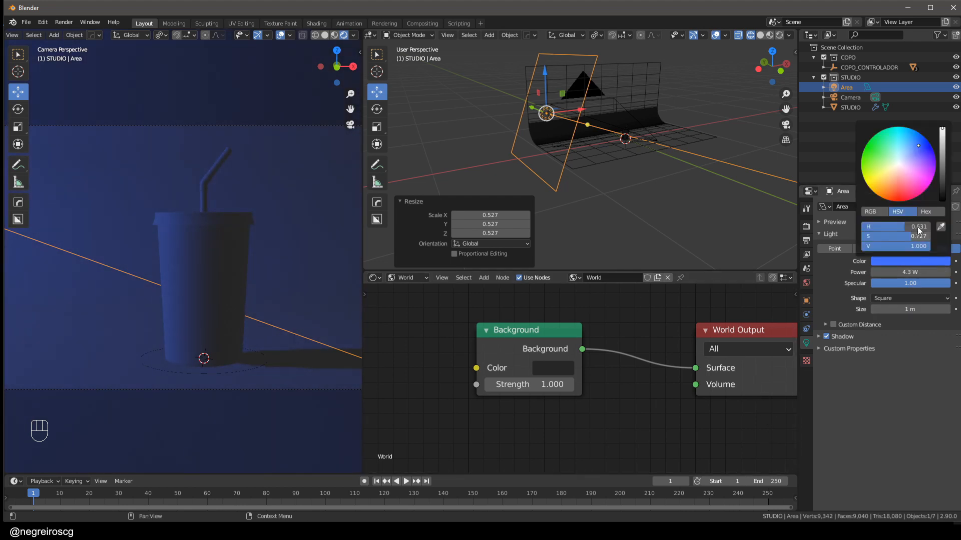
{"action": "left_click_drag", "start_coordinate": [916, 147], "coordinate": [911, 157]}
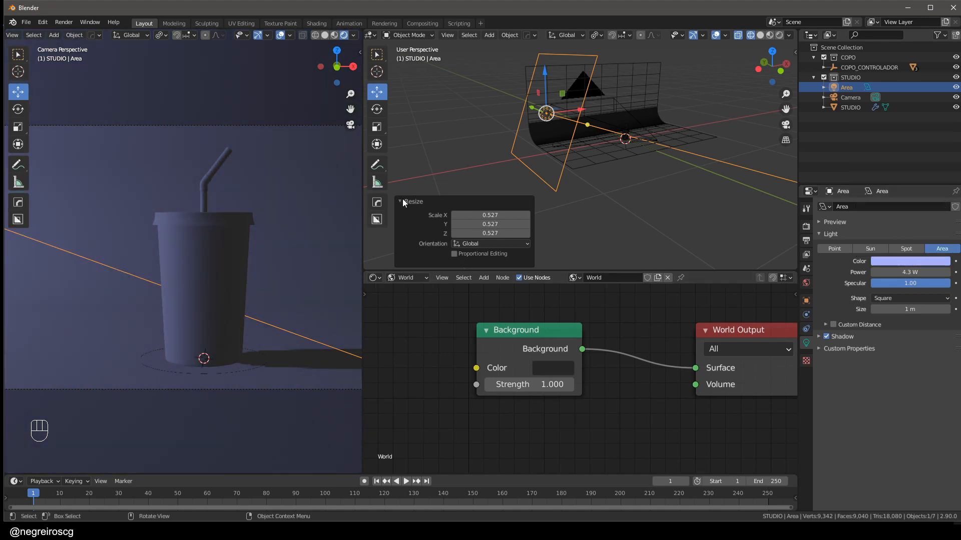
- Move the area light about 0.45 m along the negative Y axis, toward the front of the backdrop
{"action": "scroll", "coordinate": [425, 183], "scroll_direction": "down", "scroll_amount": 1}
{"action": "middle_click_drag", "start_coordinate": [483, 146], "coordinate": [511, 121]}
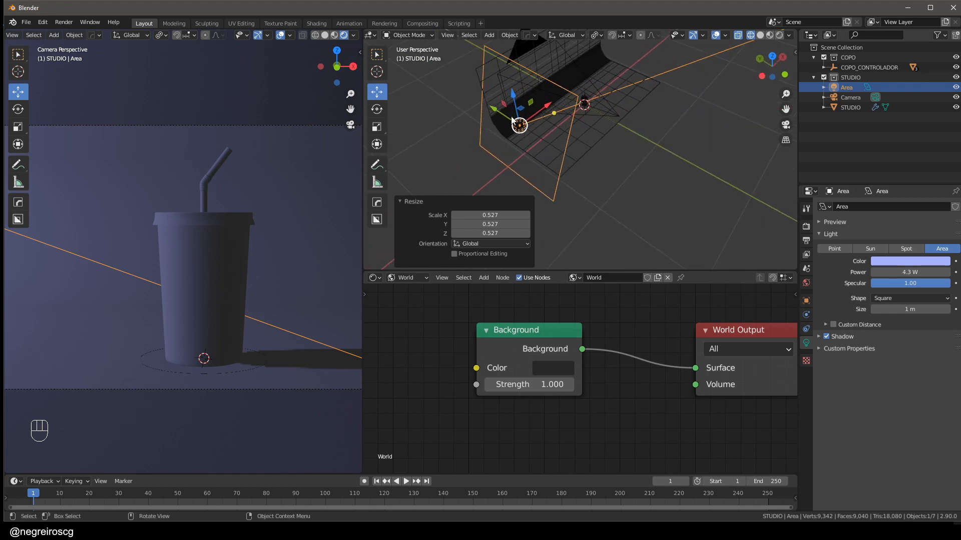
{"action": "left_click_drag", "start_coordinate": [504, 104], "coordinate": [542, 124]}
- Rotate the area light about 31.4° around the global Z axis so it points at the cup
{"action": "left_click", "coordinate": [377, 107]}
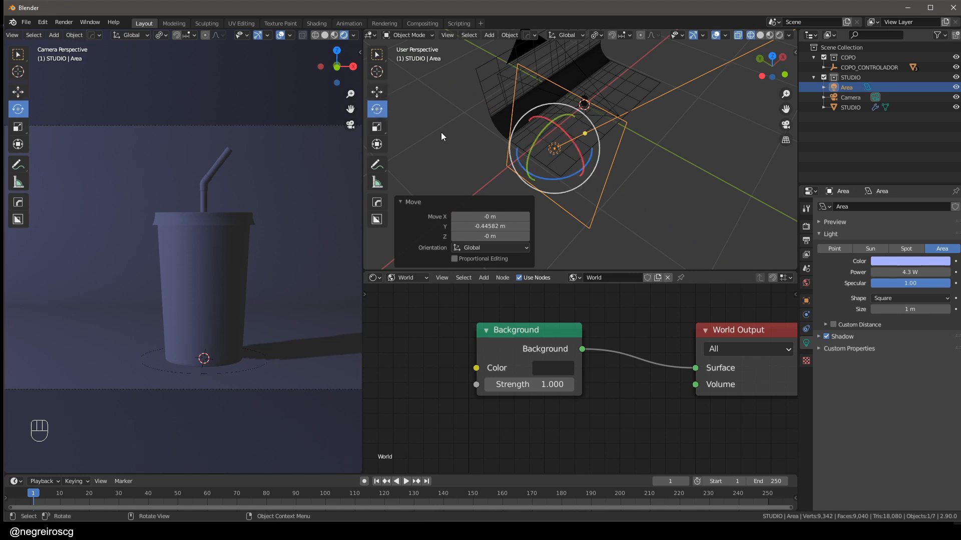
{"action": "left_click_drag", "start_coordinate": [554, 180], "coordinate": [575, 175]}
{"action": "middle_click_drag", "start_coordinate": [575, 176], "coordinate": [570, 190]}
{"action": "left_click", "coordinate": [378, 95]}
{"action": "middle_click_drag", "start_coordinate": [497, 127], "coordinate": [498, 147]}
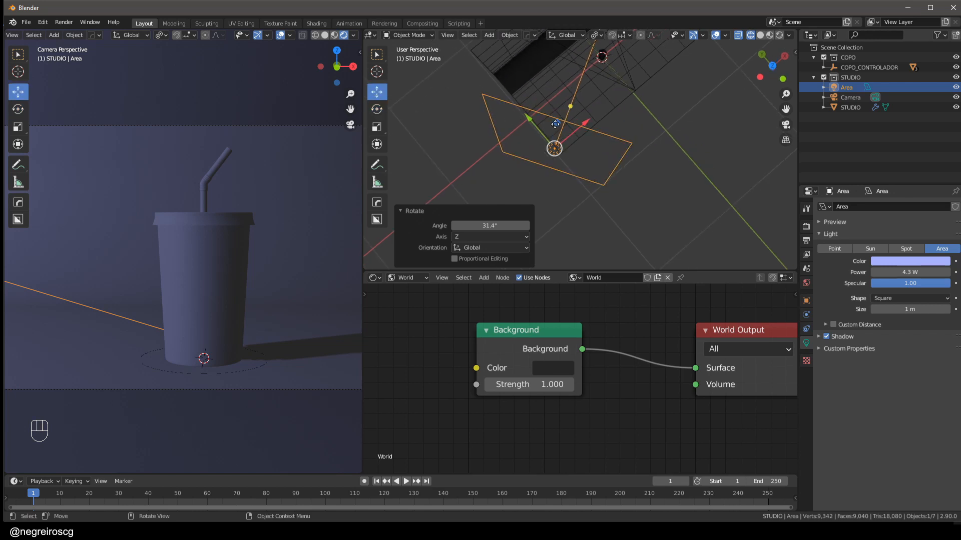
- Move the area light about 0.175 m in X and -0.195 m in Y, and rotate it about 2.95° around global Z
{"action": "left_click_drag", "start_coordinate": [556, 122], "coordinate": [587, 126]}
{"action": "left_click", "coordinate": [379, 110]}
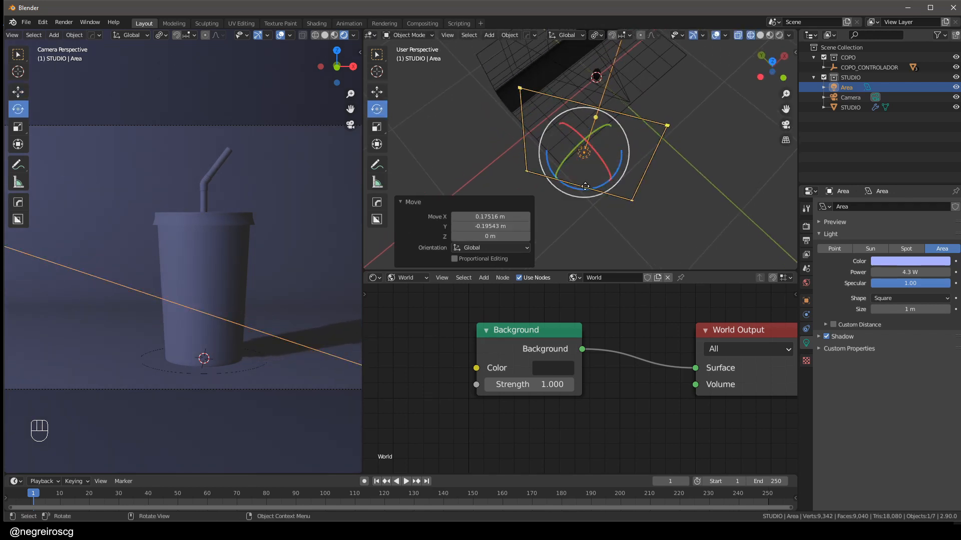
{"action": "left_click_drag", "start_coordinate": [582, 189], "coordinate": [581, 191]}
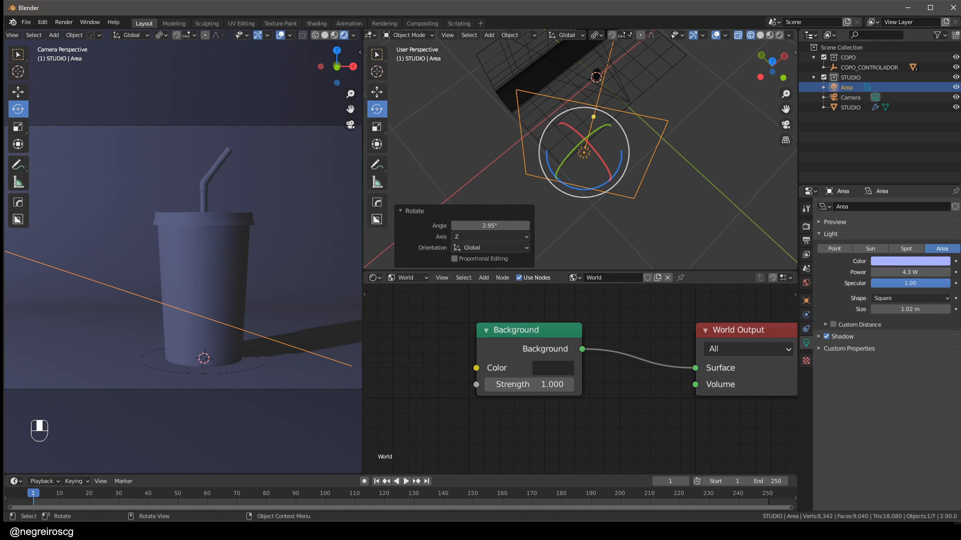
- Switch the transform orientation to Local and rotate the area light about -2.46° around its local Y axis
{"action": "middle_click_drag", "start_coordinate": [625, 35], "coordinate": [696, 34]}
{"action": "left_click", "coordinate": [575, 34]}
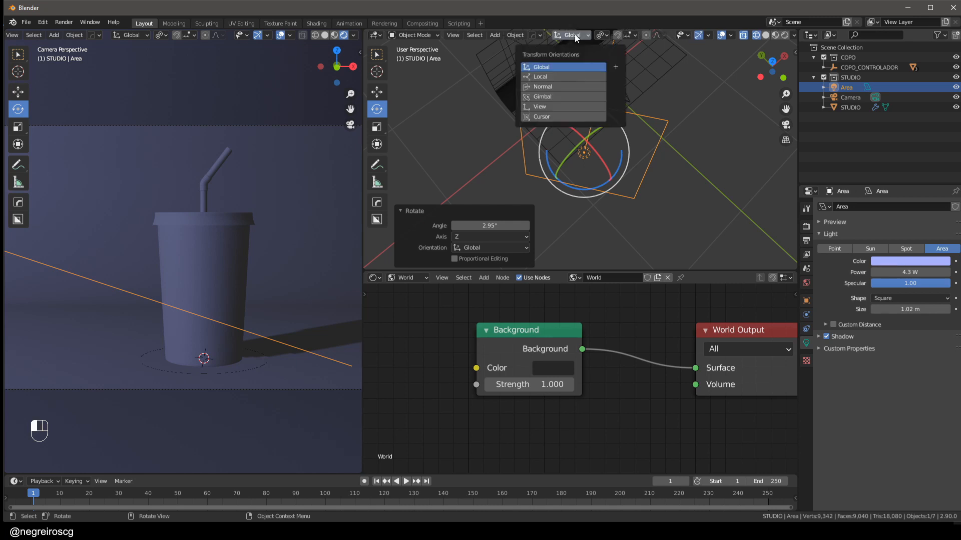
{"action": "left_click", "coordinate": [543, 77]}
{"action": "middle_click_drag", "start_coordinate": [570, 180], "coordinate": [638, 130]}
{"action": "left_click_drag", "start_coordinate": [596, 128], "coordinate": [597, 128]}
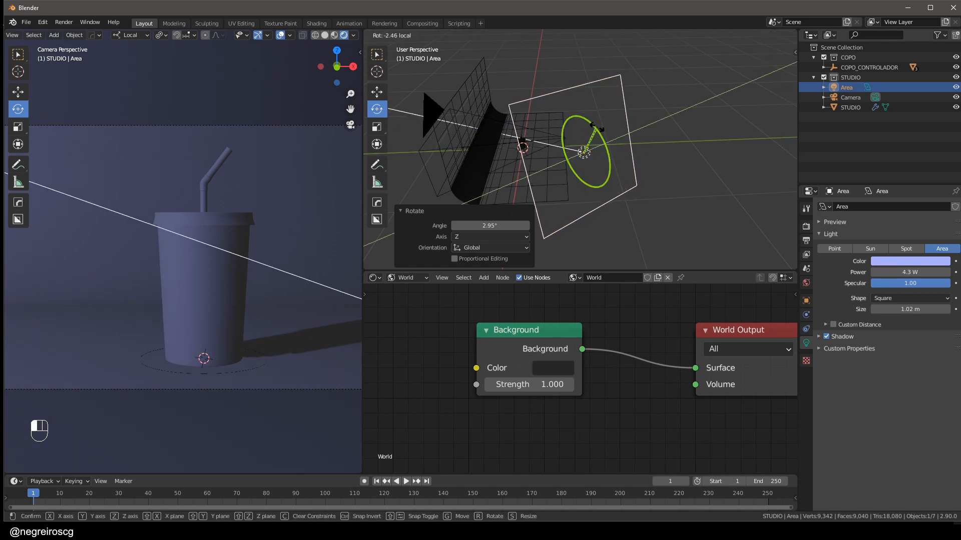
{"action": "left_click_drag", "start_coordinate": [596, 128], "coordinate": [597, 127]}
{"action": "middle_click_drag", "start_coordinate": [597, 127], "coordinate": [694, 120]}
{"action": "middle_click_drag", "start_coordinate": [596, 127], "coordinate": [554, 149]}
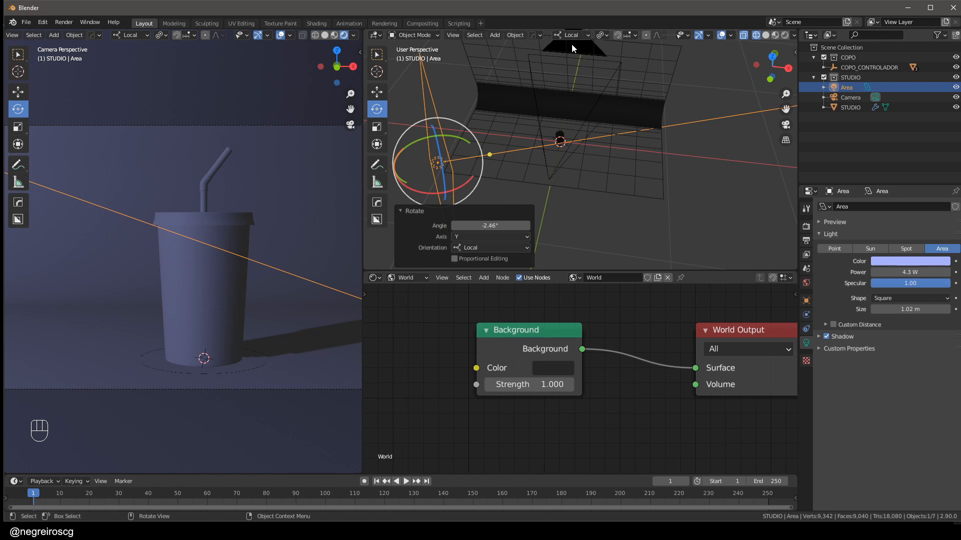
- Duplicate the area light and rotate the copy about 92.8° around global Z, using the 3D Cursor as pivot point
{"action": "scroll", "coordinate": [596, 36], "scroll_direction": "down", "scroll_amount": 1}
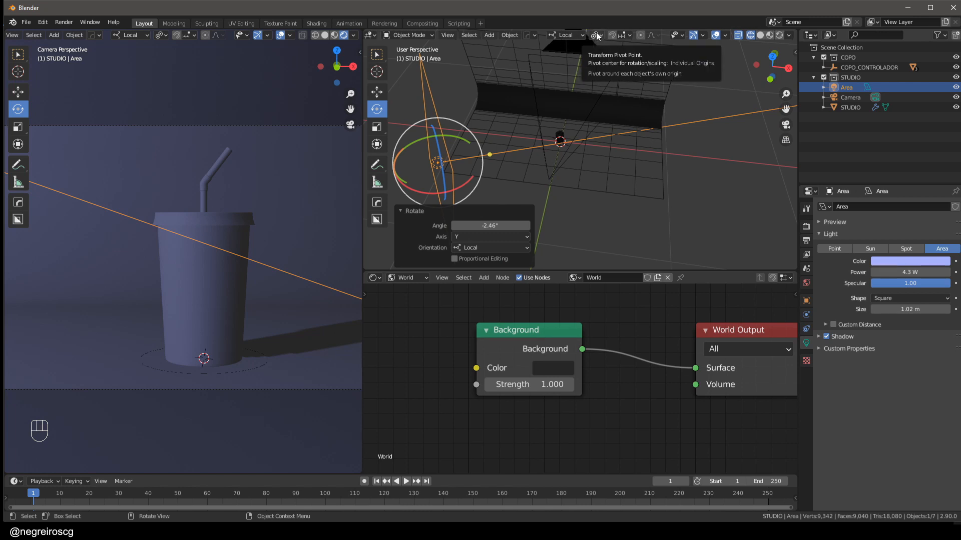
{"action": "left_click", "coordinate": [596, 35]}
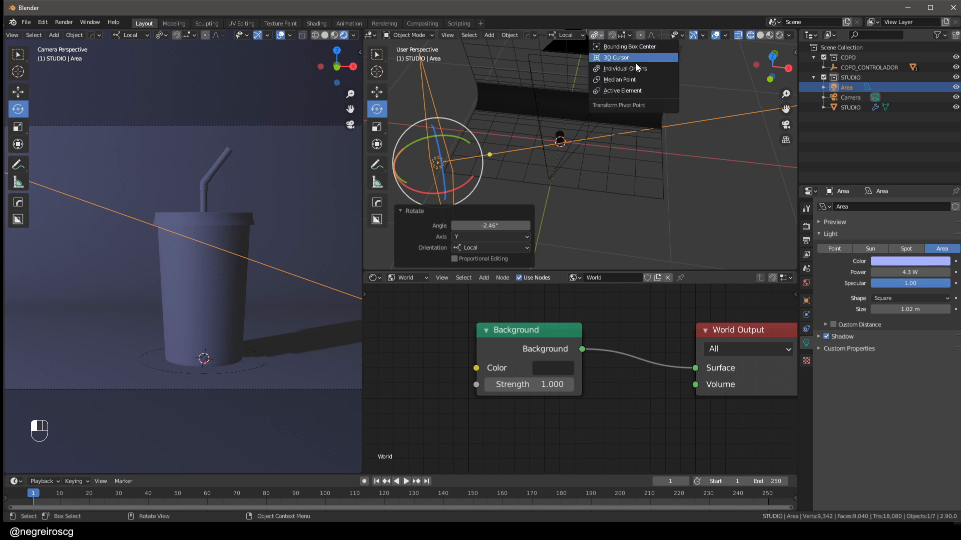
{"action": "left_click", "coordinate": [623, 57]}
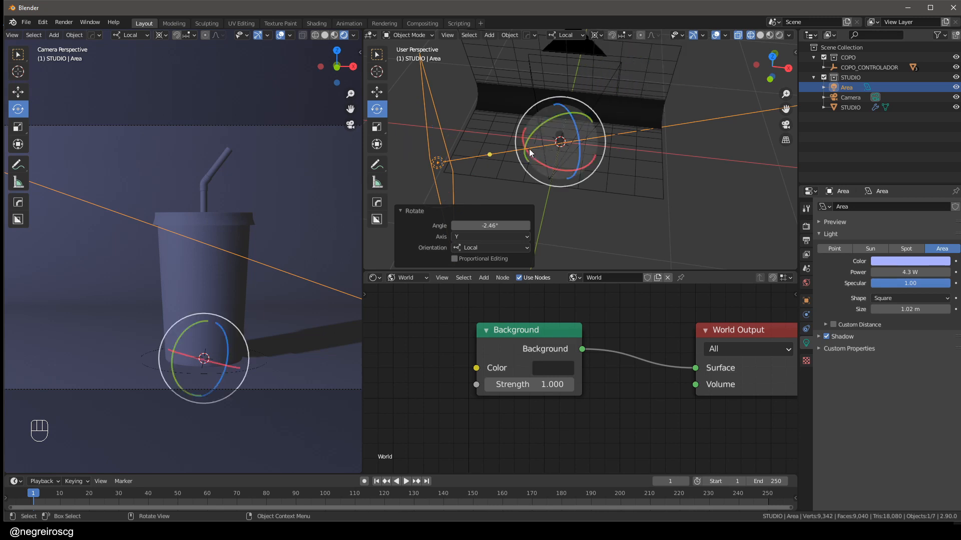
{"action": "left_click", "coordinate": [568, 35]}
{"action": "left_click", "coordinate": [542, 64]}
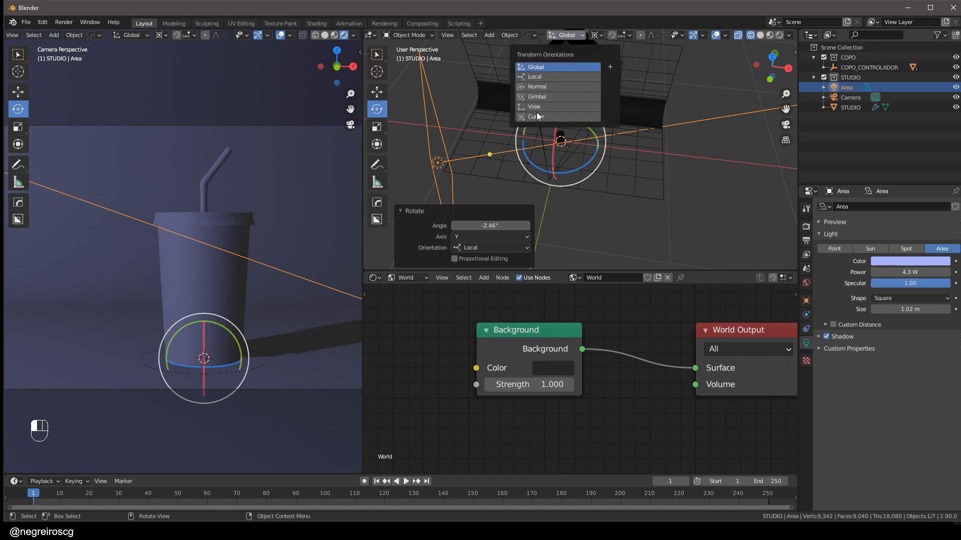
{"action": "key", "text": "shift+d"}
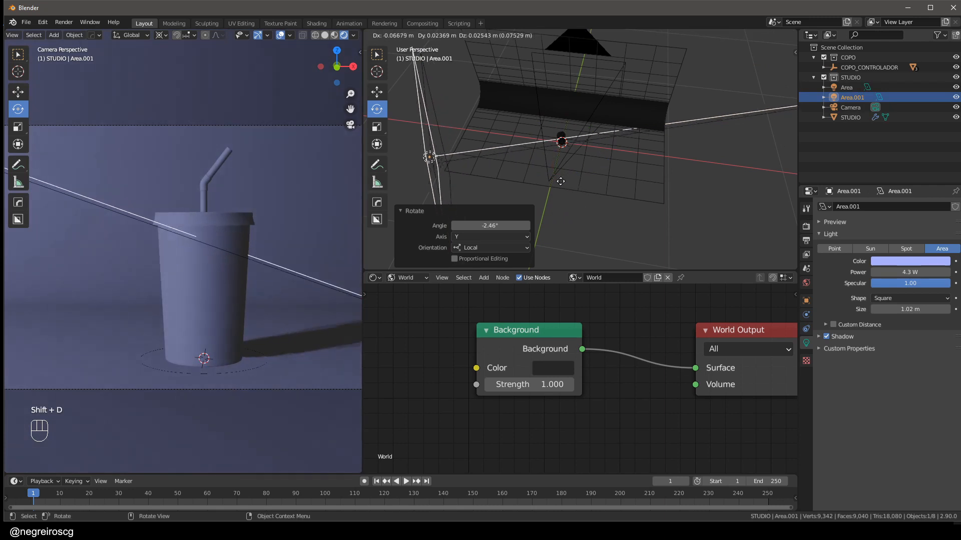
{"action": "key", "text": "r"}
{"action": "key", "text": "z"}
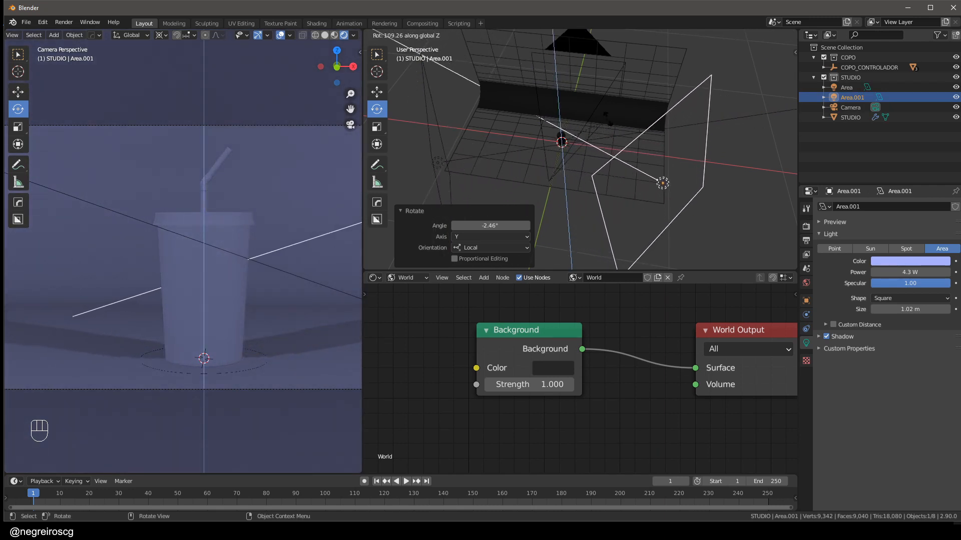
{"action": "left_click", "coordinate": [628, 135]}
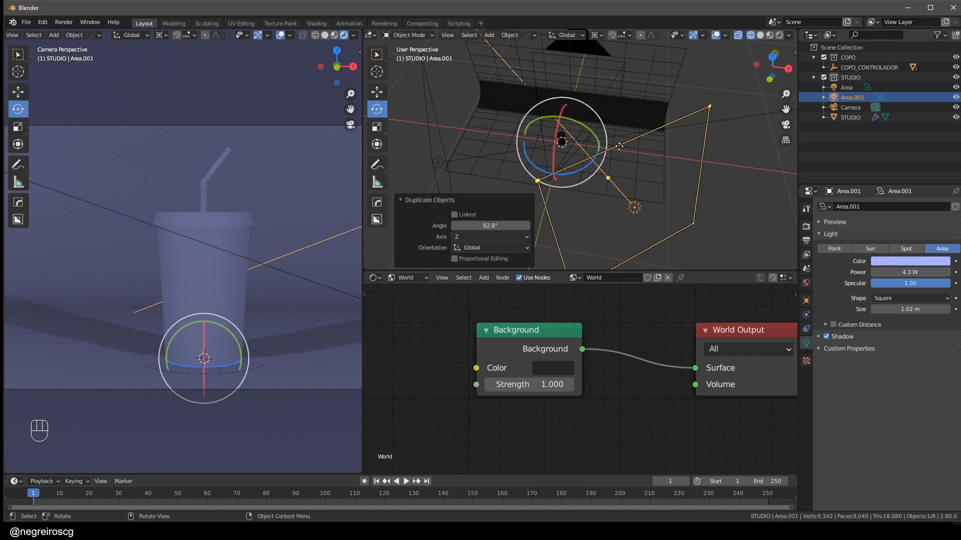
- Set the transform orientation back to Local and the pivot point back to Individual Origins
{"action": "middle_click_drag", "start_coordinate": [628, 135], "coordinate": [597, 144]}
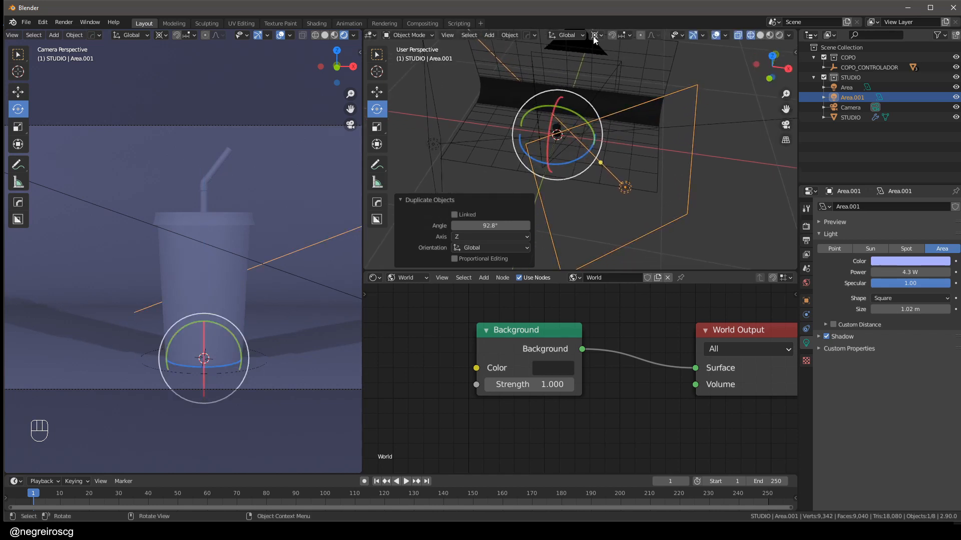
{"action": "left_click", "coordinate": [569, 34]}
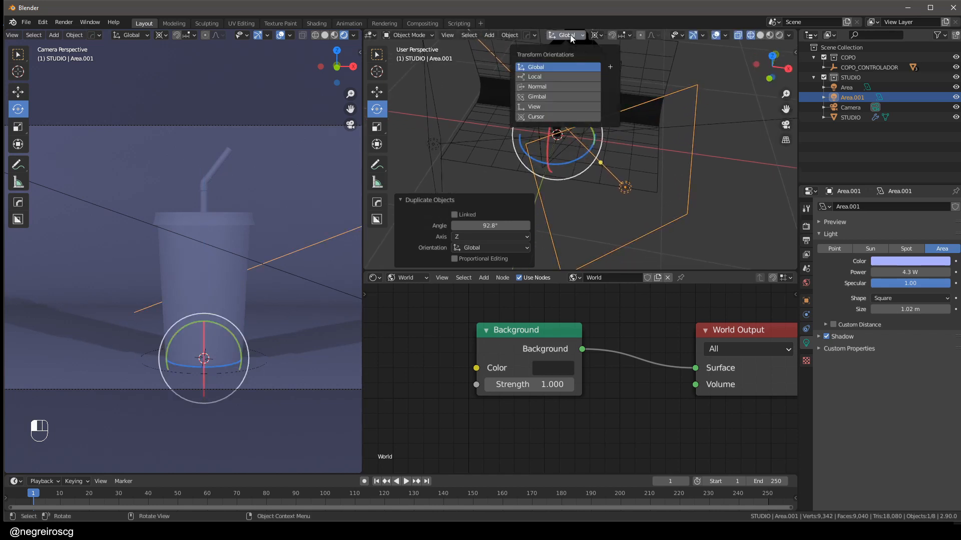
{"action": "left_click", "coordinate": [564, 70]}
{"action": "left_click", "coordinate": [596, 34]}
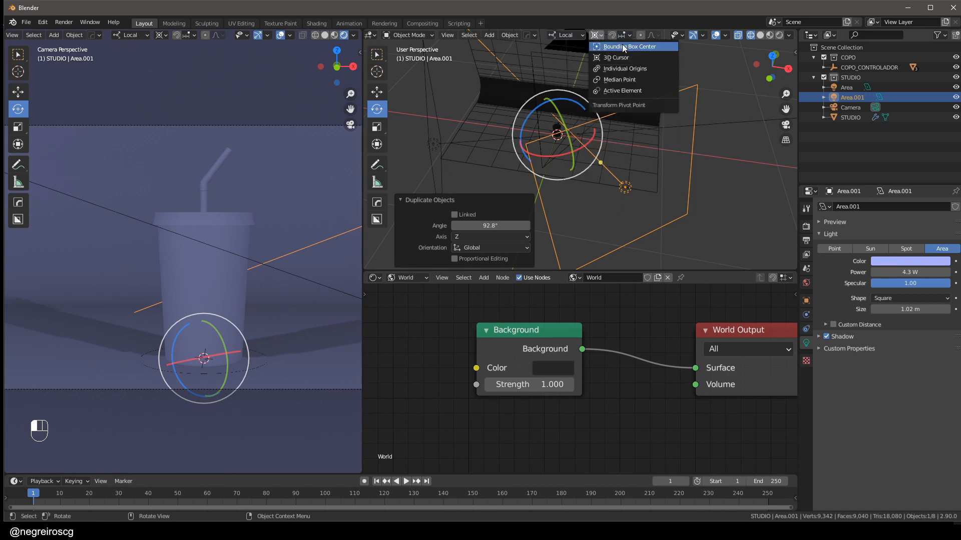
{"action": "left_click", "coordinate": [640, 70]}
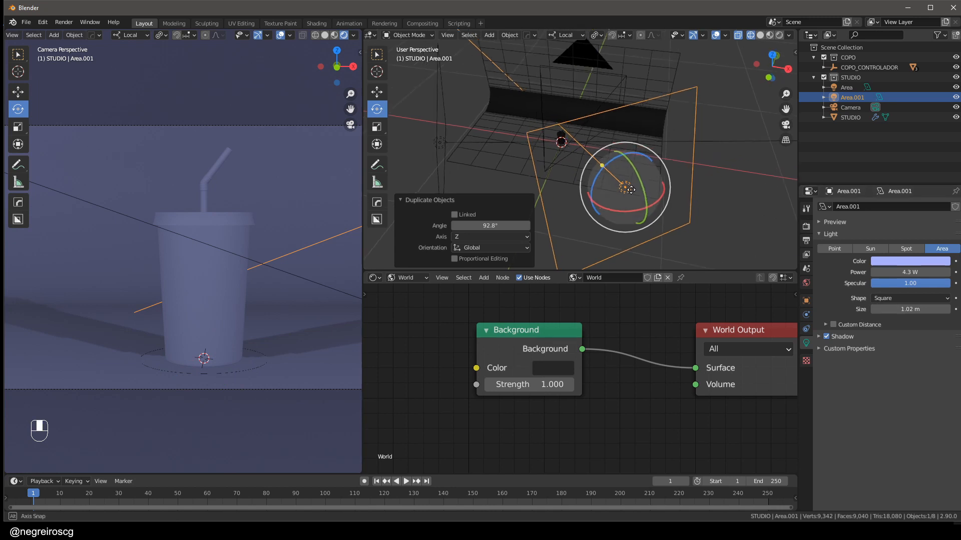
{"action": "middle_click_drag", "start_coordinate": [632, 190], "coordinate": [638, 162], "text": "shift"}
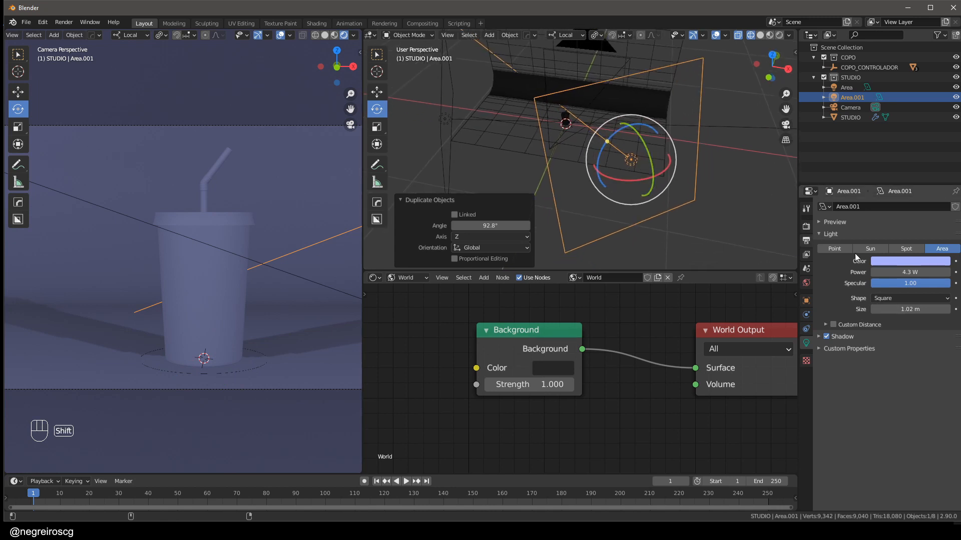
- Change the duplicated area light's color to a warm peach with HSV hue 0.064 and saturation 0.351
{"action": "left_click", "coordinate": [899, 263]}
{"action": "left_click_drag", "start_coordinate": [881, 239], "coordinate": [868, 238]}
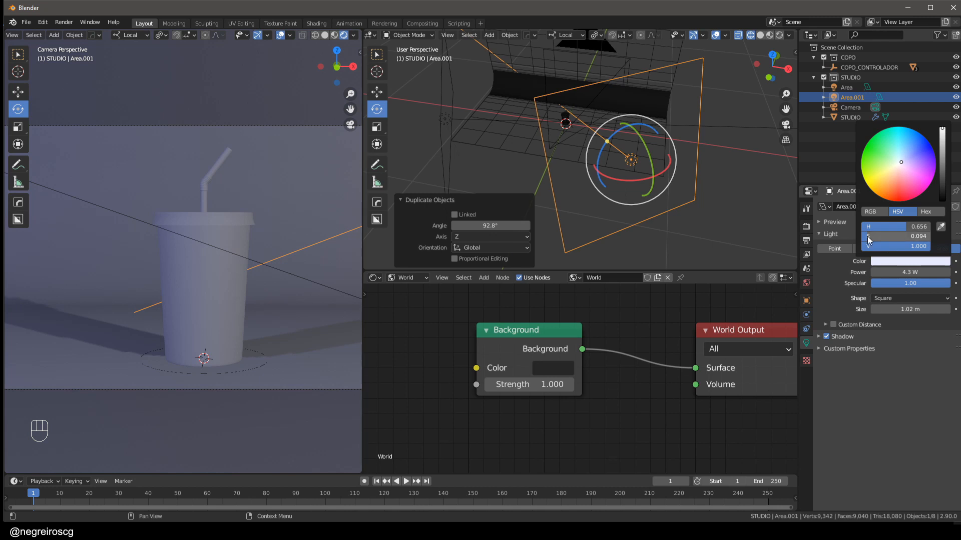
{"action": "left_click_drag", "start_coordinate": [906, 163], "coordinate": [891, 182]}
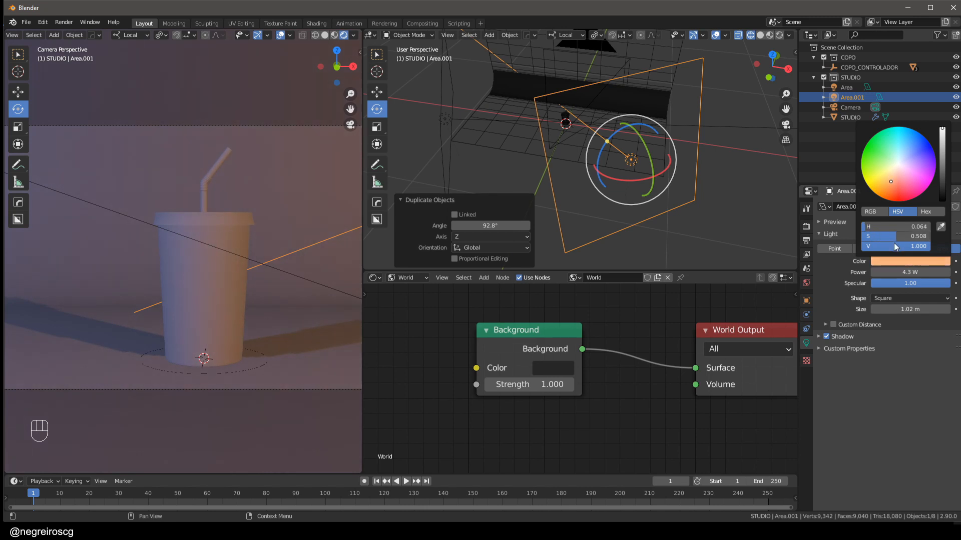
{"action": "left_click_drag", "start_coordinate": [894, 236], "coordinate": [887, 237]}
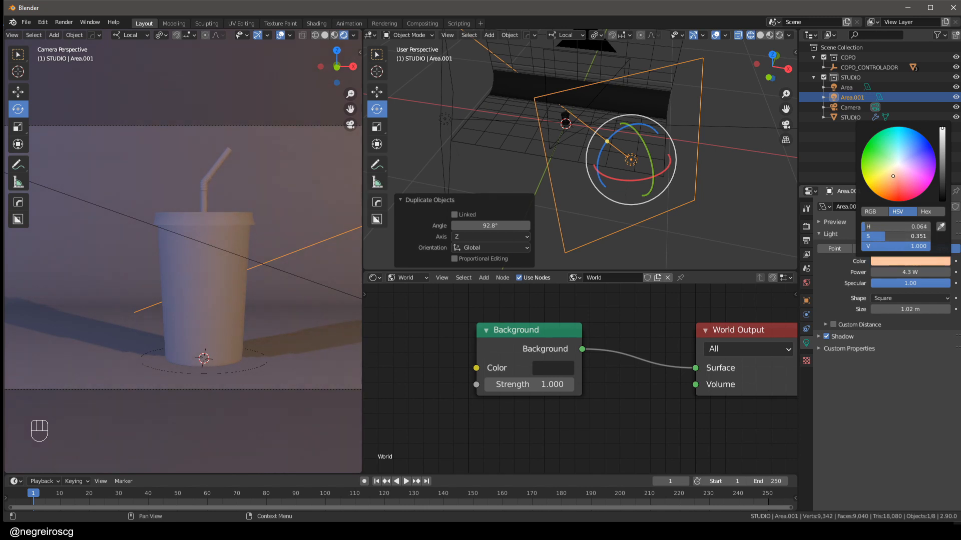
- Set the duplicated area light's power to 2.8 W and lower its color saturation to 0.229
{"action": "left_click_drag", "start_coordinate": [909, 272], "coordinate": [889, 272]}
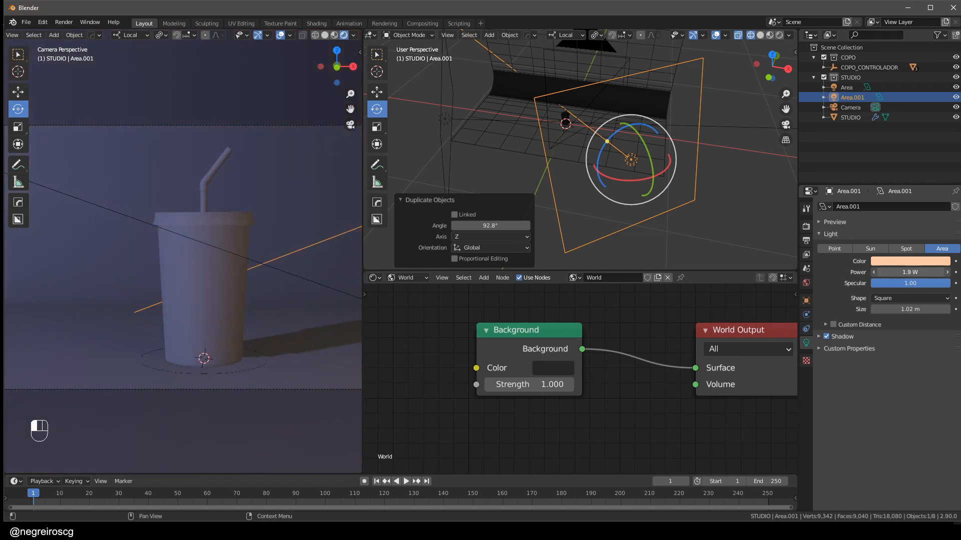
{"action": "left_click", "coordinate": [914, 261]}
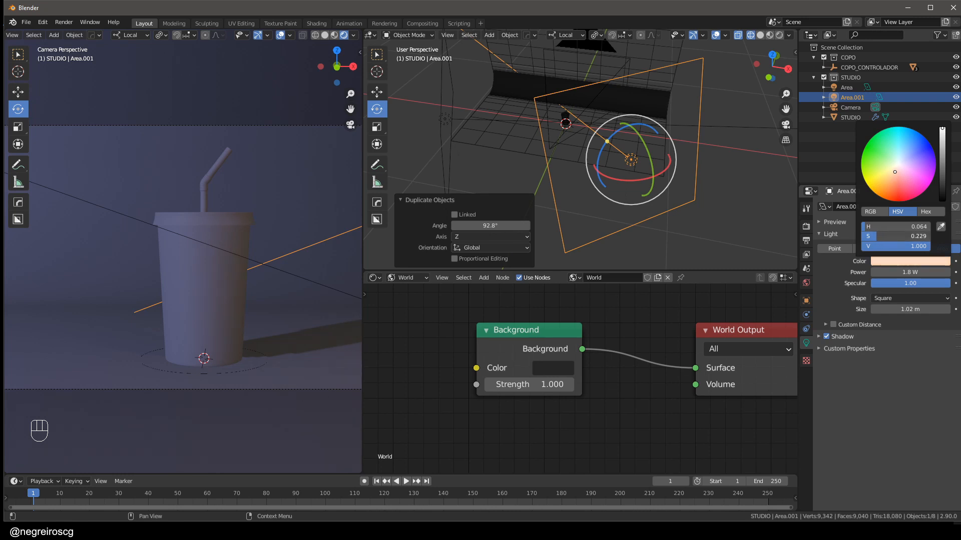
{"action": "left_click_drag", "start_coordinate": [901, 273], "coordinate": [904, 272]}
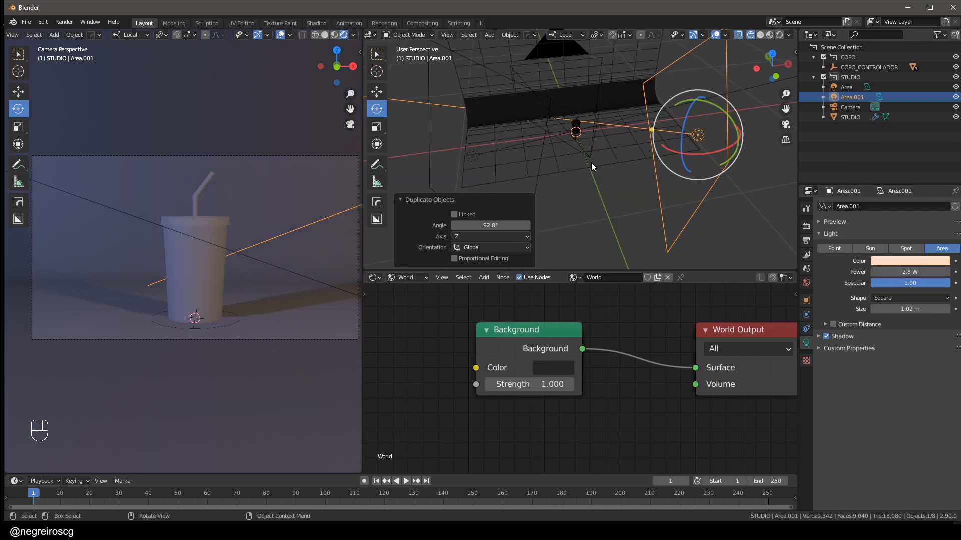
- Add a third area light at the 3D cursor, at the base of the cup
{"action": "middle_click_drag", "start_coordinate": [590, 163], "coordinate": [594, 164]}
{"action": "key", "text": "shift+a"}
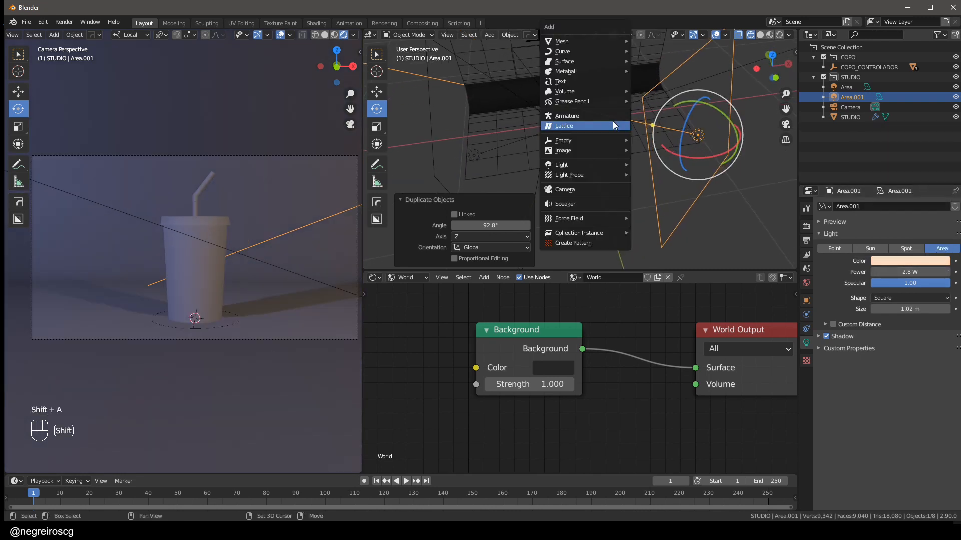
{"action": "mouse_move", "coordinate": [590, 164]}
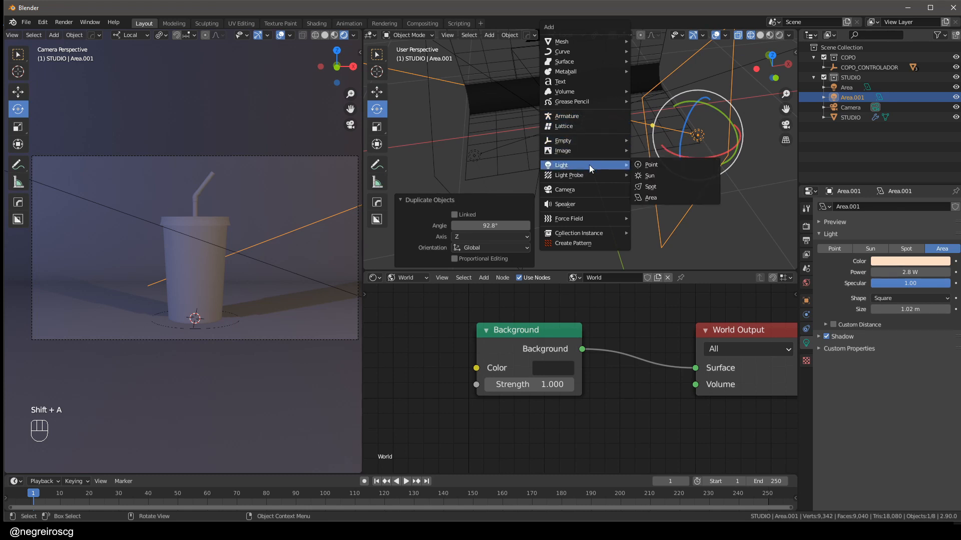
{"action": "left_click", "coordinate": [662, 198]}
- Scale the third area light uniformly to about 0.536 and stretch it about 2.758 times along its local X axis
{"action": "middle_click_drag", "start_coordinate": [588, 151], "coordinate": [596, 124]}
{"action": "key", "text": "s"}
{"action": "left_click", "coordinate": [640, 104]}
{"action": "key", "text": "s"}
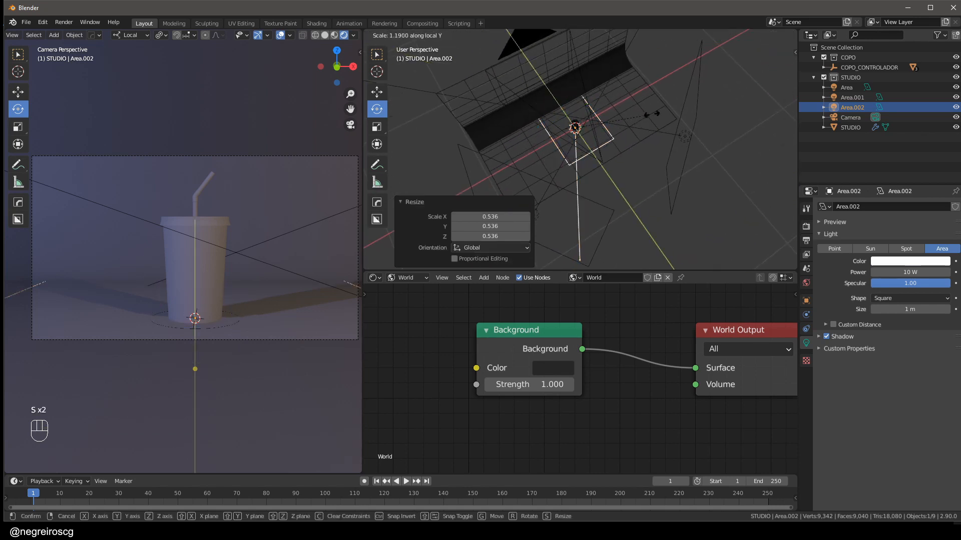
{"action": "left_click", "coordinate": [744, 73]}
- Raise the third area light above the cup, starting with about 0.46 m, and shift it about -0.064 m along local Y
{"action": "middle_click_drag", "start_coordinate": [745, 73], "coordinate": [783, 34]}
{"action": "left_click", "coordinate": [378, 93]}
{"action": "middle_click_drag", "start_coordinate": [537, 161], "coordinate": [571, 107]}
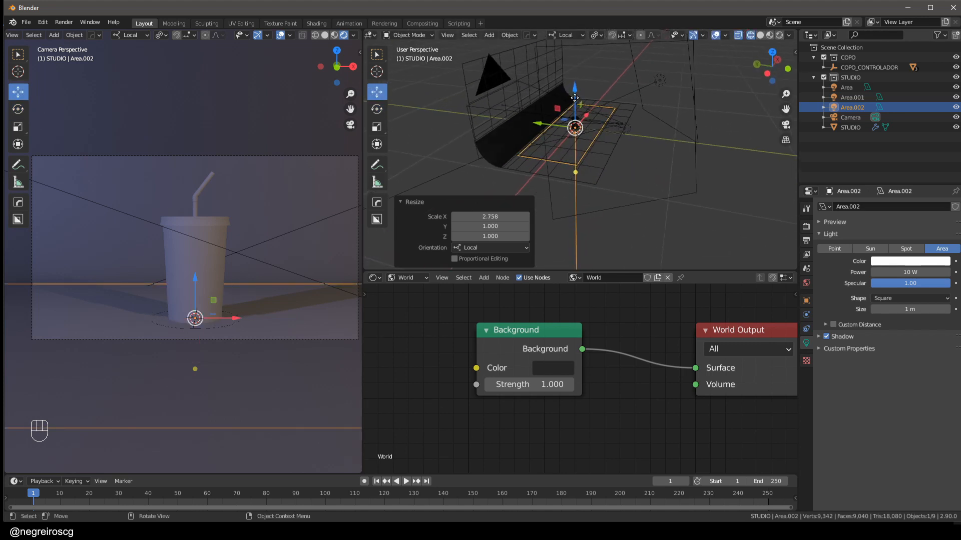
{"action": "left_click_drag", "start_coordinate": [574, 98], "coordinate": [572, 80]}
{"action": "middle_click_drag", "start_coordinate": [571, 80], "coordinate": [597, 109]}
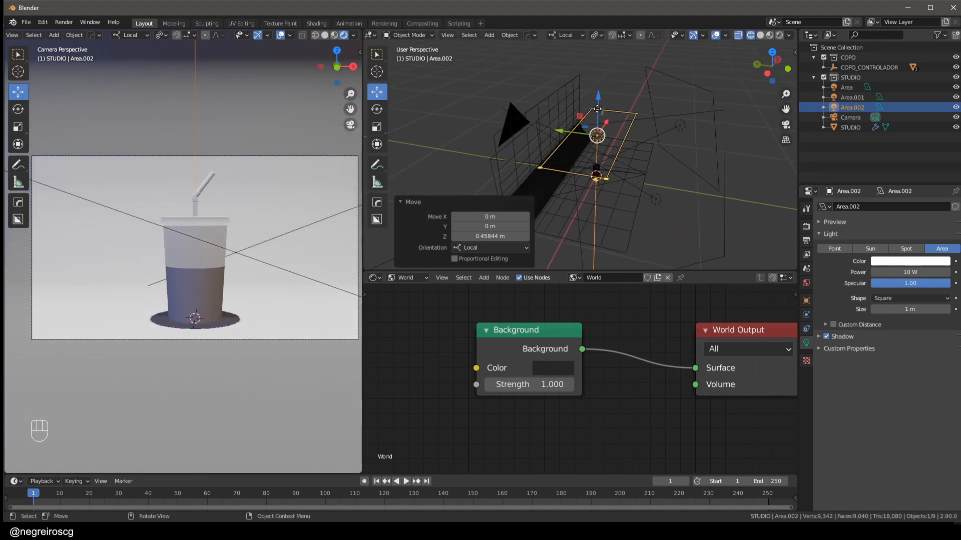
{"action": "left_click_drag", "start_coordinate": [597, 108], "coordinate": [559, 125]}
{"action": "mouse_move", "coordinate": [560, 126]}
{"action": "middle_mouse_down"}
{"action": "mouse_move", "coordinate": [631, 133]}
{"action": "mouse_move", "coordinate": [633, 95]}
{"action": "middle_mouse_up"}
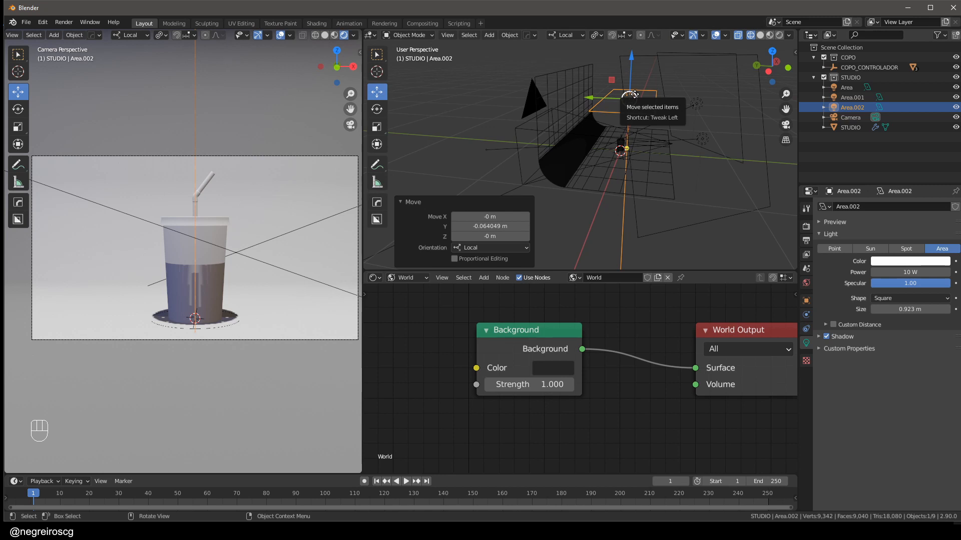
- Rotate the third area light about 62.6° around its local X axis so it faces the backdrop
{"action": "key", "text": "r"}
{"action": "key", "text": "x"}
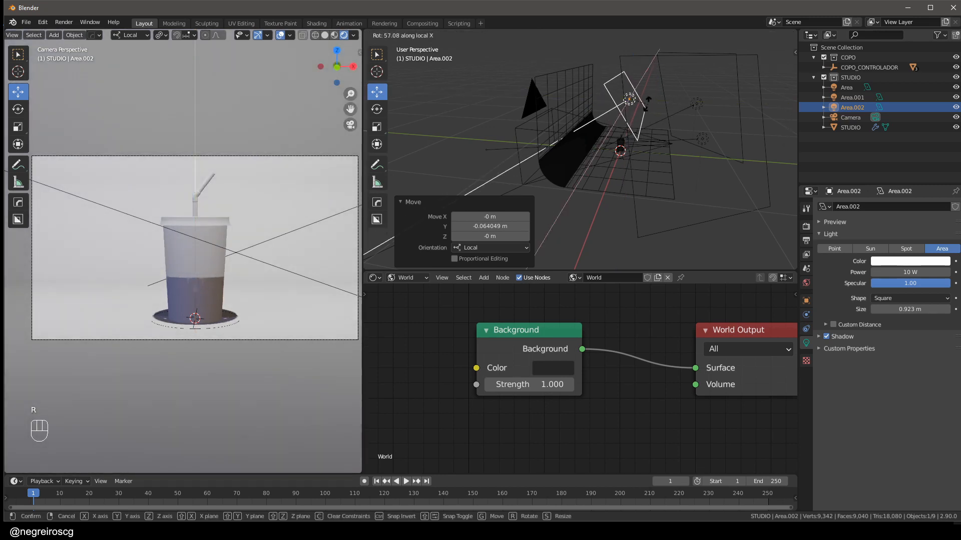
{"action": "left_click", "coordinate": [647, 106]}
{"action": "middle_click_drag", "start_coordinate": [647, 106], "coordinate": [646, 122]}
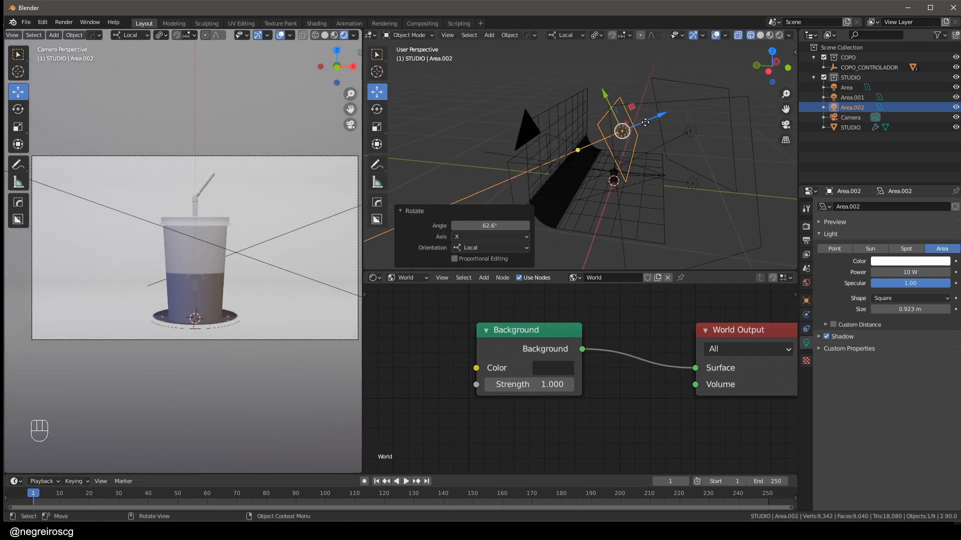
- Move the third area light about -0.326 m along local Z toward the backdrop and rotate it about -19.8° around local X
{"action": "left_click_drag", "start_coordinate": [645, 122], "coordinate": [612, 132]}
{"action": "mouse_move", "coordinate": [612, 132]}
{"action": "middle_mouse_down"}
{"action": "mouse_move", "coordinate": [555, 163]}
{"action": "mouse_move", "coordinate": [628, 135]}
{"action": "middle_mouse_up"}
{"action": "scroll", "coordinate": [583, 163], "scroll_direction": "up", "scroll_amount": 1}
{"action": "key", "text": "r"}
{"action": "key", "text": "x"}
{"action": "key", "text": "x"}
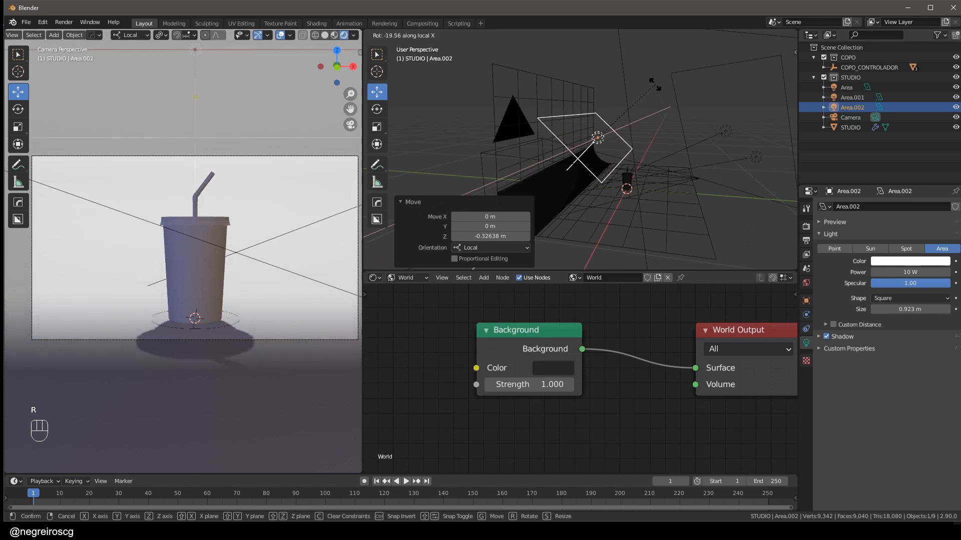
{"action": "left_click", "coordinate": [654, 84]}
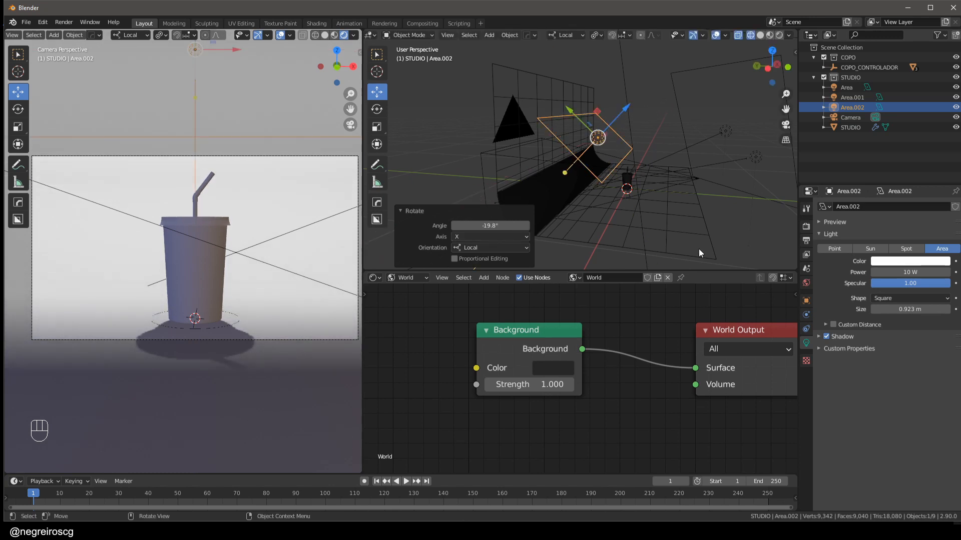
- Reduce the third area light's power to 1.5 W
{"action": "left_click_drag", "start_coordinate": [923, 270], "coordinate": [897, 270]}
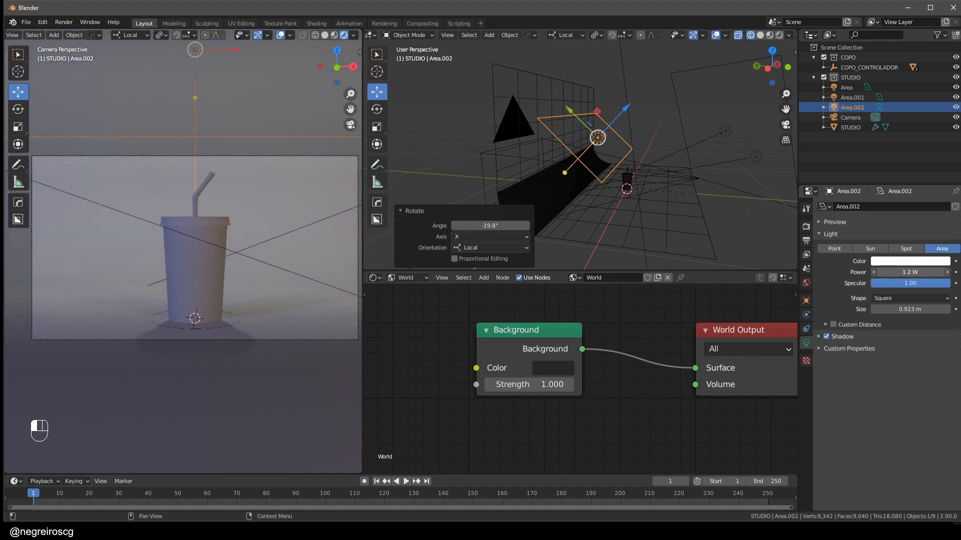
{"action": "left_click_drag", "start_coordinate": [910, 272], "coordinate": [923, 272]}
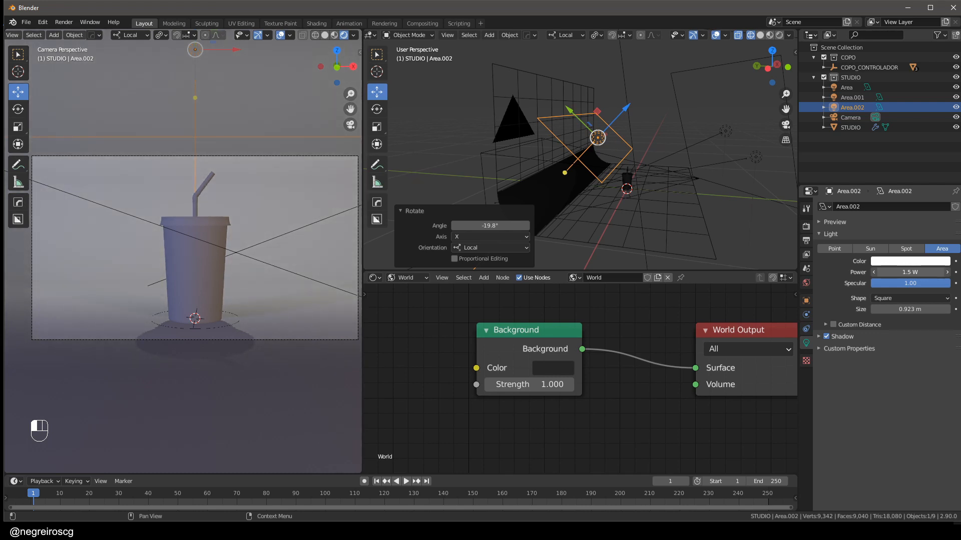
- Set the backdrop area light's power to 2.1 W and the warm area light's power to 3.24 W
{"action": "left_click_drag", "start_coordinate": [910, 273], "coordinate": [916, 272]}
{"action": "middle_click_drag", "start_coordinate": [778, 221], "coordinate": [502, 188]}
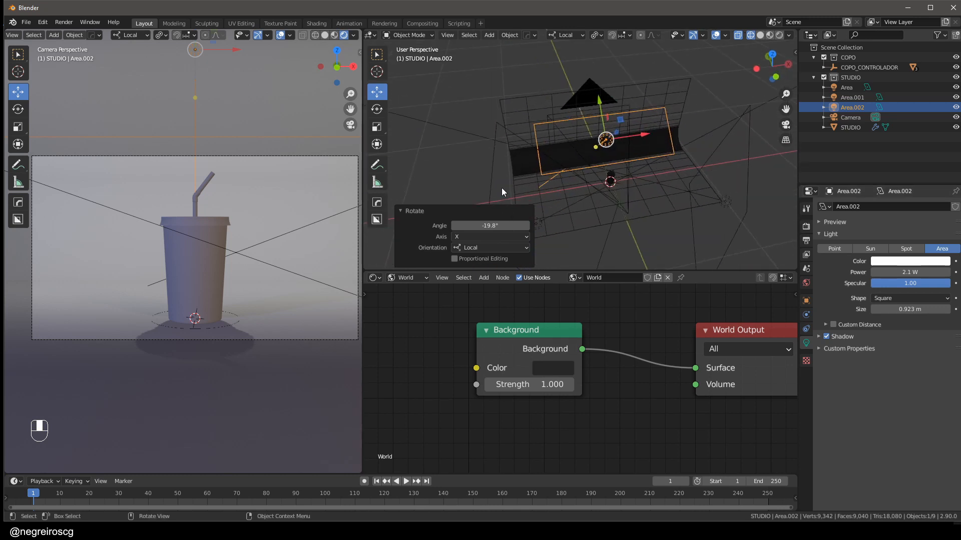
{"action": "left_click", "coordinate": [490, 164]}
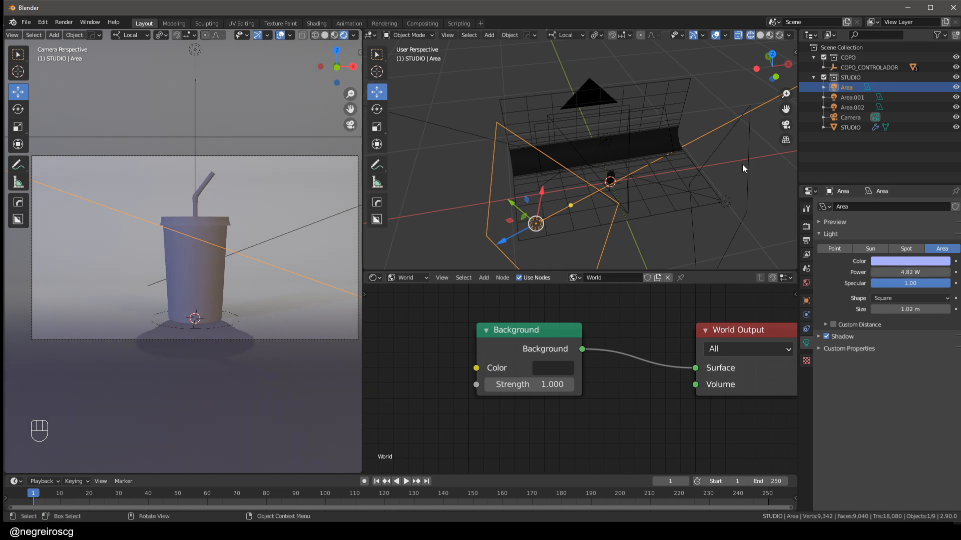
{"action": "left_click", "coordinate": [725, 202]}
{"action": "left_click_drag", "start_coordinate": [886, 271], "coordinate": [891, 271], "text": "shift"}
- Brighten the world background color from near black to a medium grey
{"action": "scroll", "coordinate": [527, 370], "scroll_direction": "up", "scroll_amount": 2}
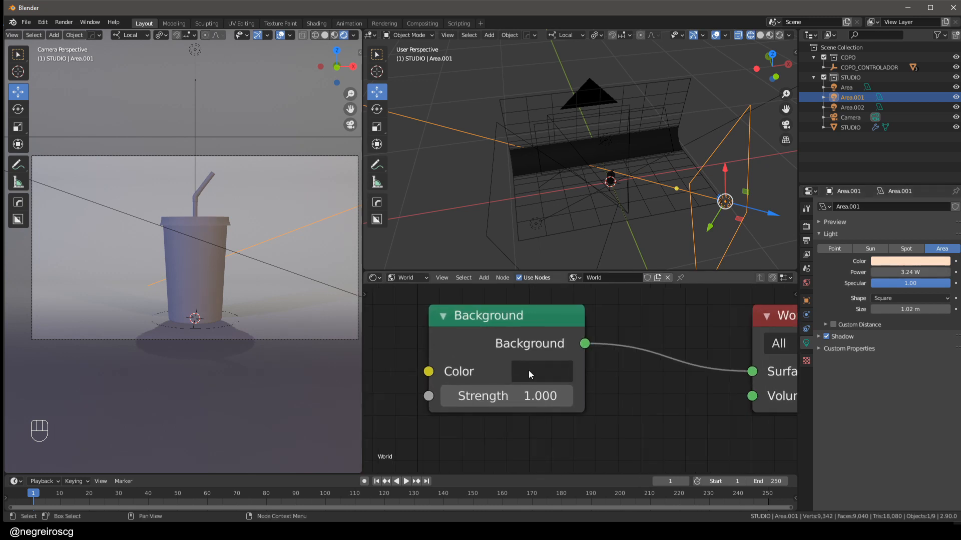
{"action": "left_click", "coordinate": [529, 371]}
{"action": "left_click_drag", "start_coordinate": [548, 315], "coordinate": [581, 315]}
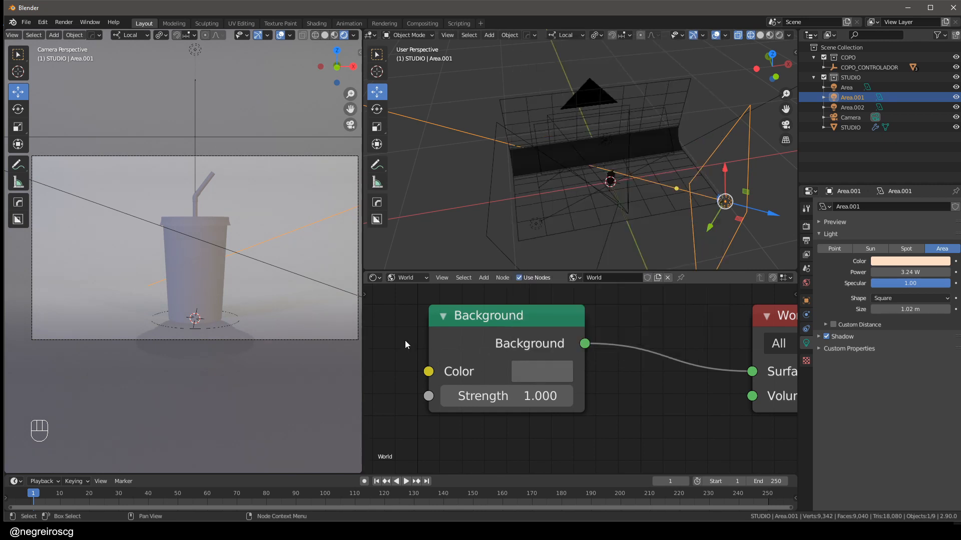
- Switch the scene's render engine to Cycles and check the cup closer in the rendered camera view
{"action": "left_click", "coordinate": [806, 229]}
{"action": "left_click", "coordinate": [900, 206]}
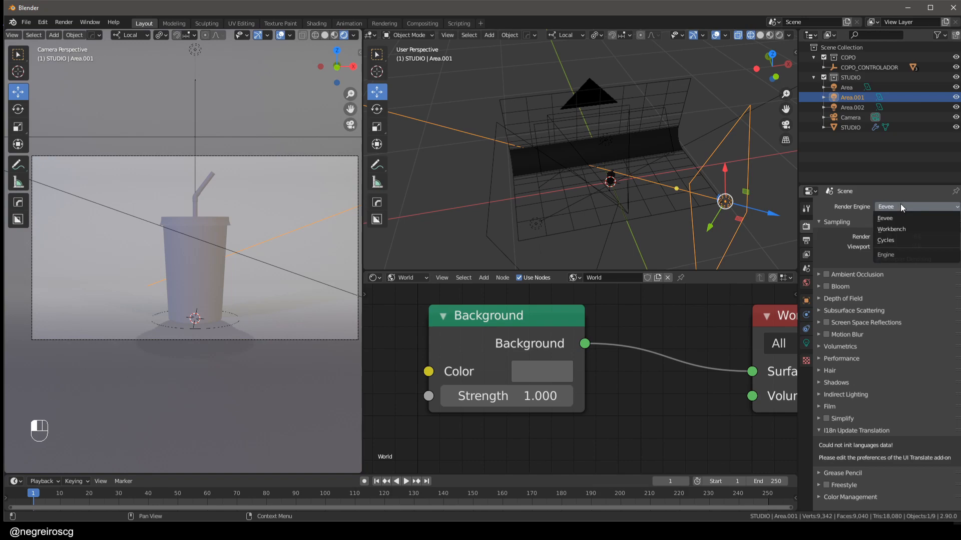
{"action": "left_click", "coordinate": [897, 239]}
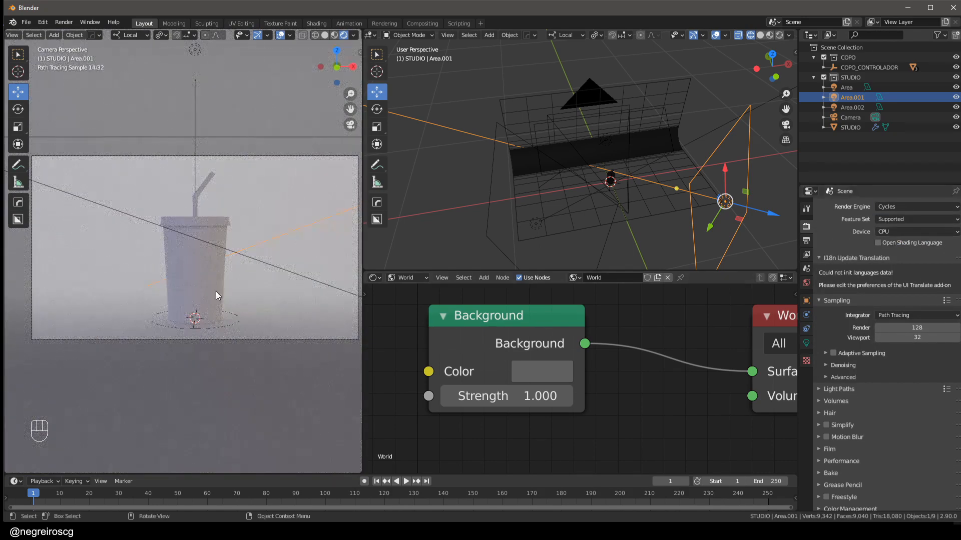
{"action": "scroll", "coordinate": [215, 294], "scroll_direction": "up", "scroll_amount": 2}
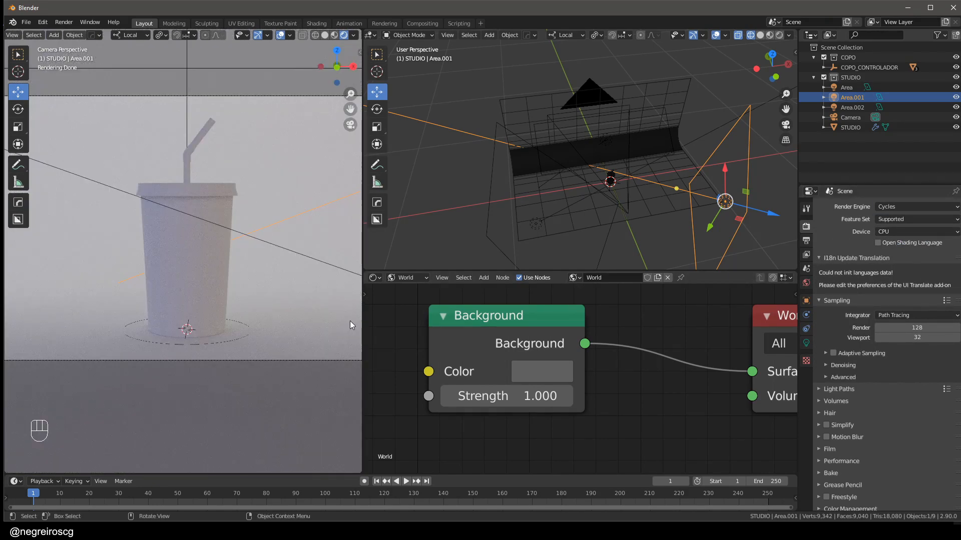
- Show the studio backdrop's object shader nodes and place the cup reference image over the outliner area
{"action": "left_click", "coordinate": [673, 80]}
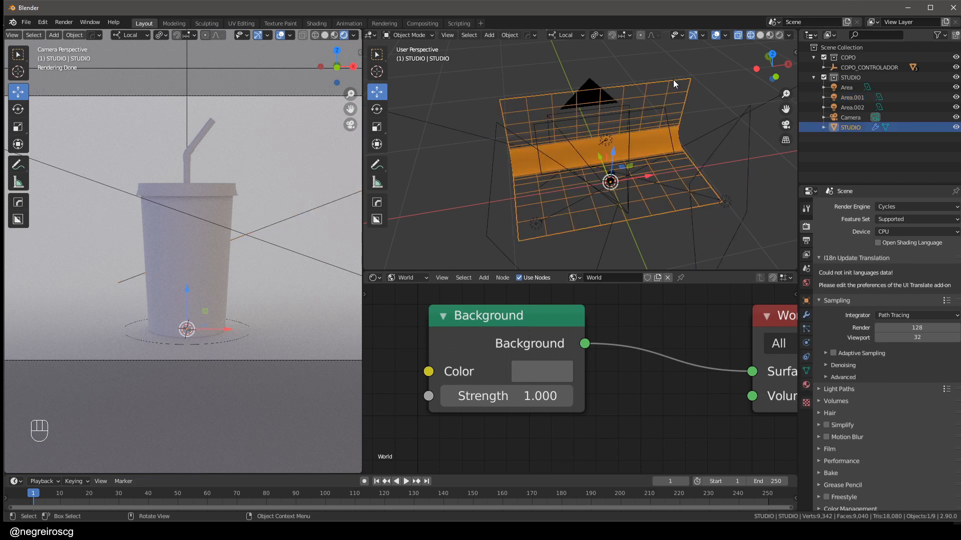
{"action": "left_click", "coordinate": [400, 279]}
{"action": "left_click", "coordinate": [405, 287]}
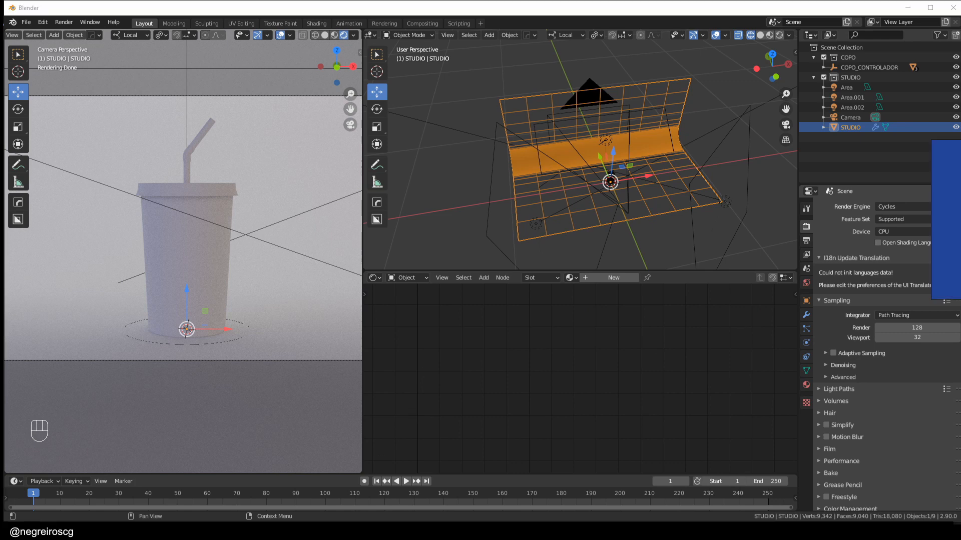
{"action": "right_click_drag", "start_coordinate": [960, 213], "coordinate": [900, 100]}
{"action": "scroll", "coordinate": [899, 104], "scroll_direction": "down", "scroll_amount": 3}
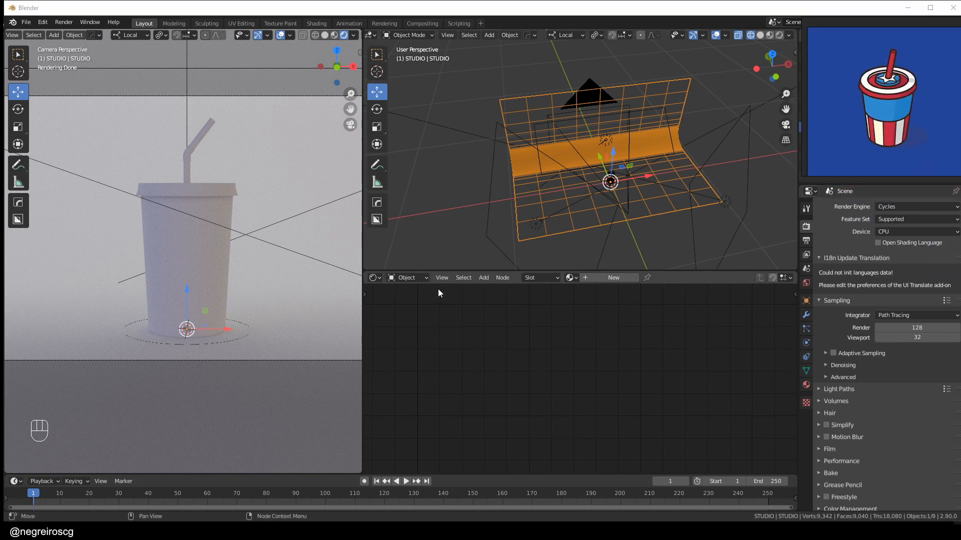
- Add a new material to the studio backdrop and name it M_FUNDO
{"action": "left_click", "coordinate": [615, 278]}
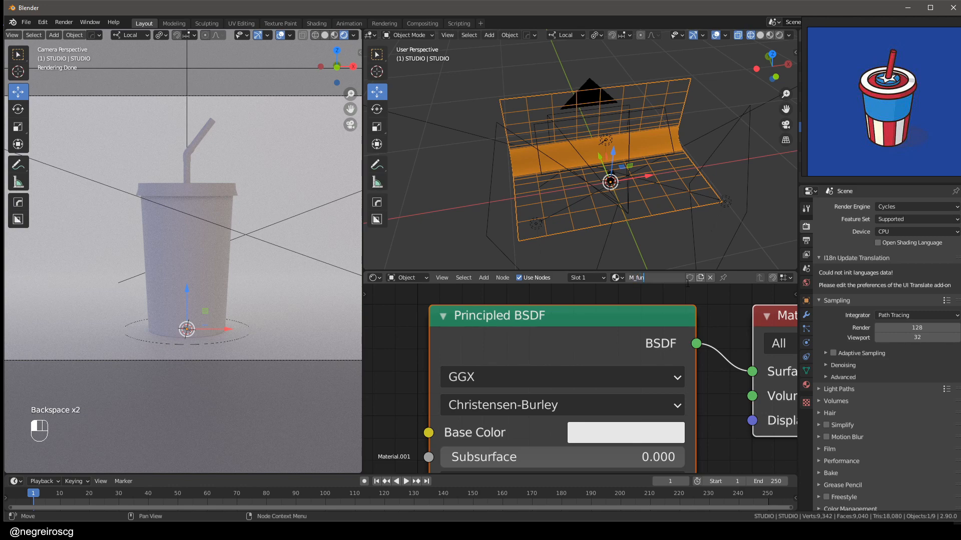
{"action": "type", "text": "O"}
{"action": "key", "text": "Return"}
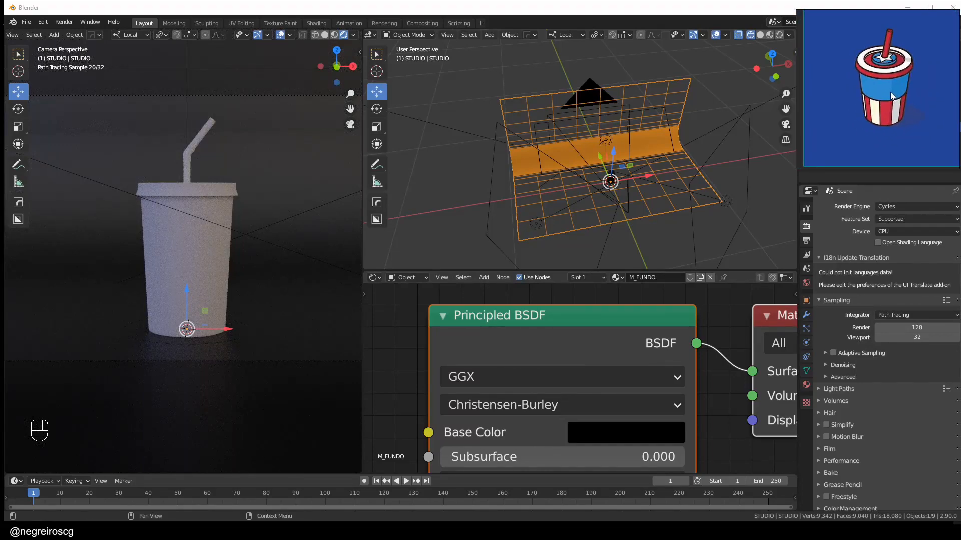
- Set the M_FUNDO base color to a saturated blue with hue 0.595, saturation 1.000 and value 0.559
{"action": "middle_click_drag", "start_coordinate": [716, 332], "coordinate": [694, 290]}
{"action": "left_click", "coordinate": [596, 395]}
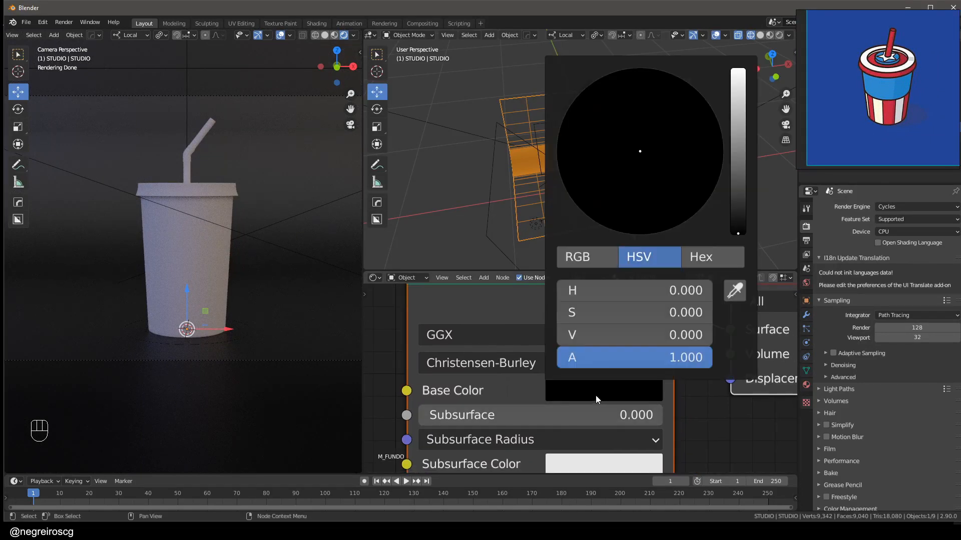
{"action": "left_click_drag", "start_coordinate": [731, 224], "coordinate": [731, 142]}
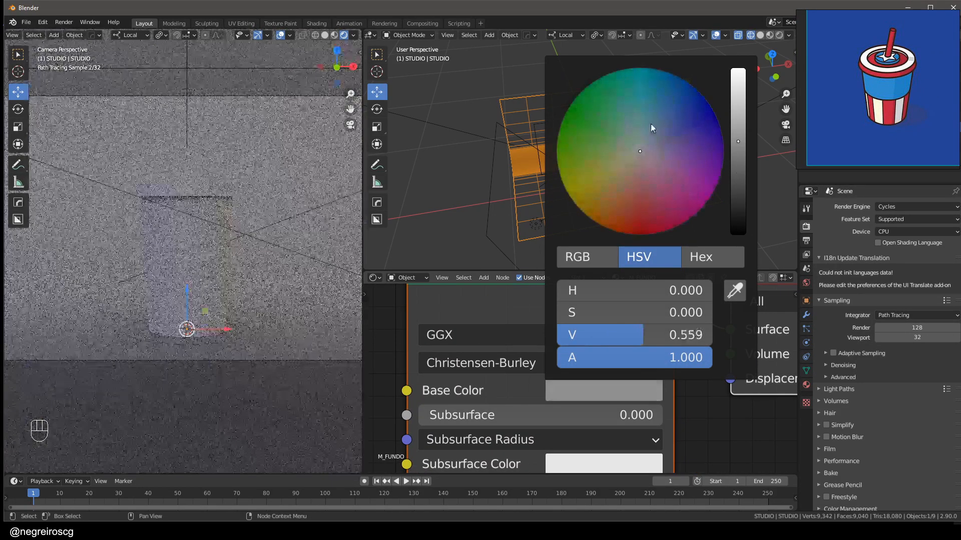
{"action": "left_click_drag", "start_coordinate": [651, 124], "coordinate": [690, 79]}
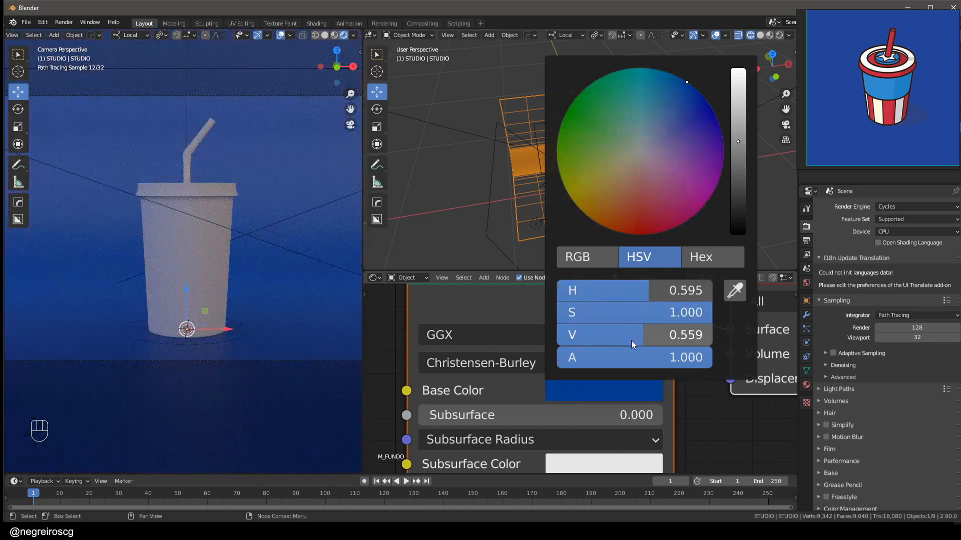
- Make the M_FUNDO material fully matte with Specular 0.000 and Roughness 1.000
{"action": "middle_click_drag", "start_coordinate": [539, 443], "coordinate": [563, 348]}
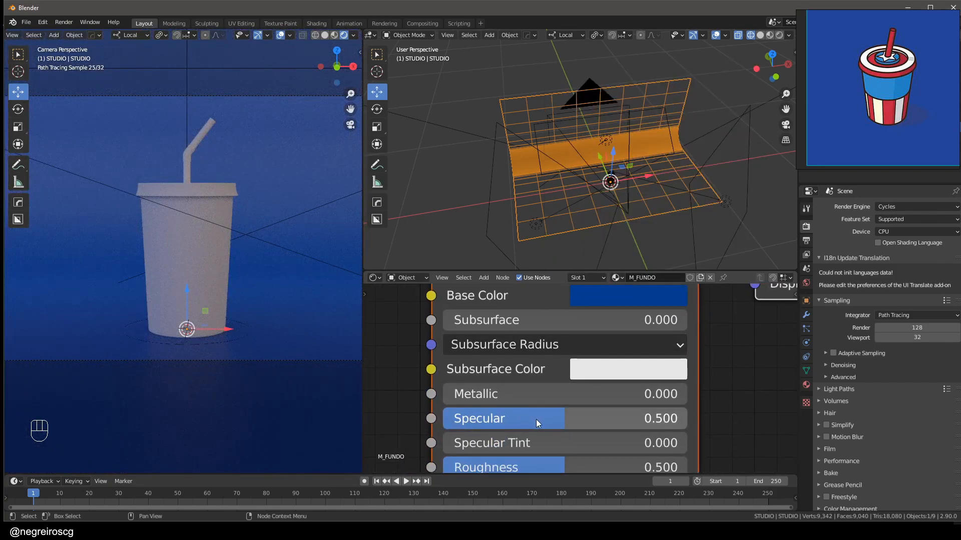
{"action": "left_click_drag", "start_coordinate": [536, 419], "coordinate": [444, 420]}
{"action": "middle_click_drag", "start_coordinate": [549, 468], "coordinate": [553, 379]}
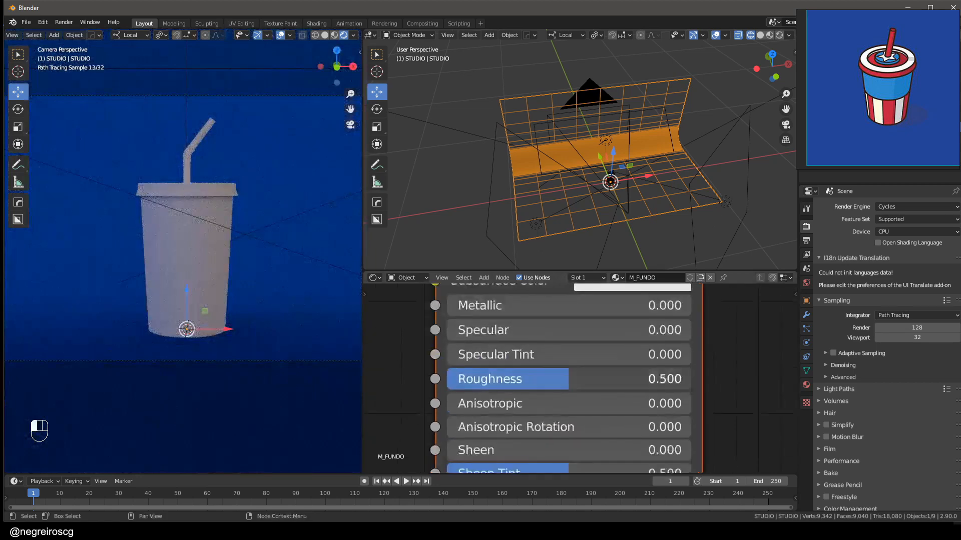
{"action": "left_click_drag", "start_coordinate": [553, 379], "coordinate": [693, 379]}
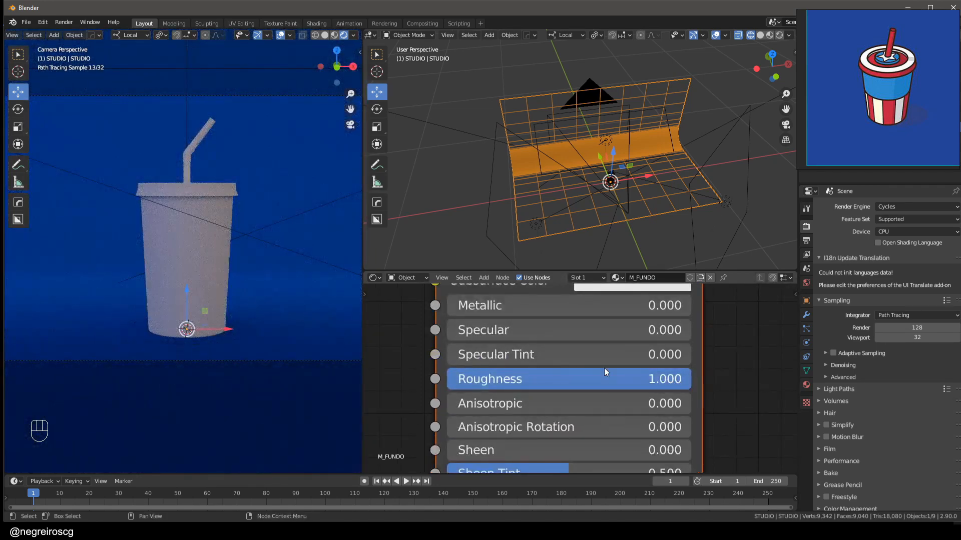
- Move the third area light about 0.632 m along its local Z axis, away from the backdrop
{"action": "middle_click_drag", "start_coordinate": [604, 151], "coordinate": [620, 129]}
{"action": "left_click", "coordinate": [595, 146]}
{"action": "left_click_drag", "start_coordinate": [615, 127], "coordinate": [698, 75]}
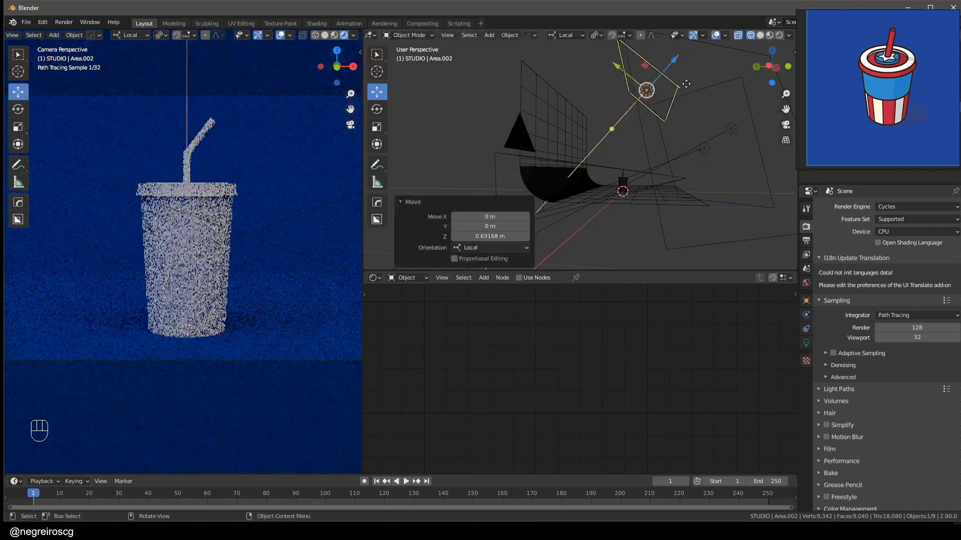
- Try stronger power values on the third area light and settle on 25 W
{"action": "left_click", "coordinate": [806, 343]}
{"action": "left_click_drag", "start_coordinate": [910, 272], "coordinate": [930, 273]}
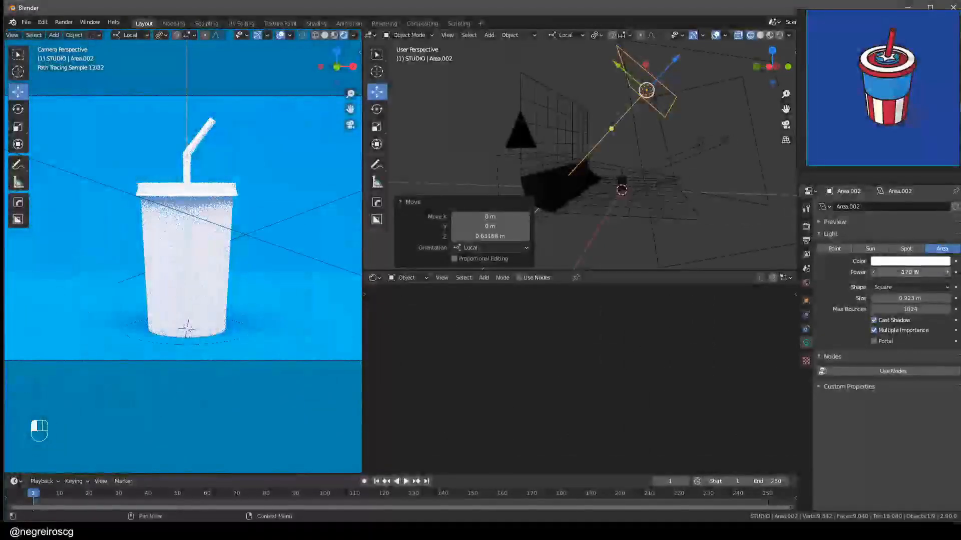
{"action": "left_click", "coordinate": [921, 272]}
{"action": "key", "text": "Return"}
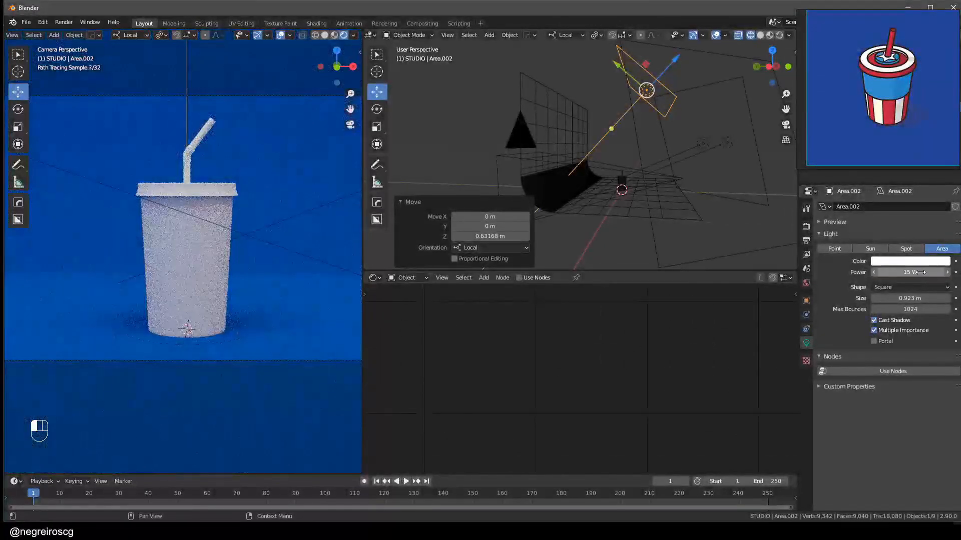
{"action": "left_click", "coordinate": [913, 262]}
{"action": "left_click", "coordinate": [913, 274]}
{"action": "left_click", "coordinate": [914, 273]}
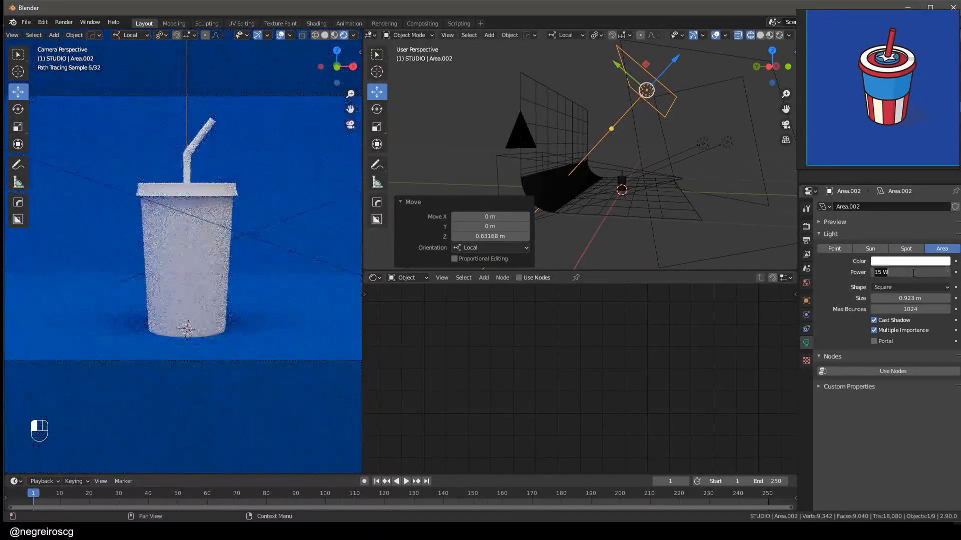
{"action": "key", "text": "Return"}
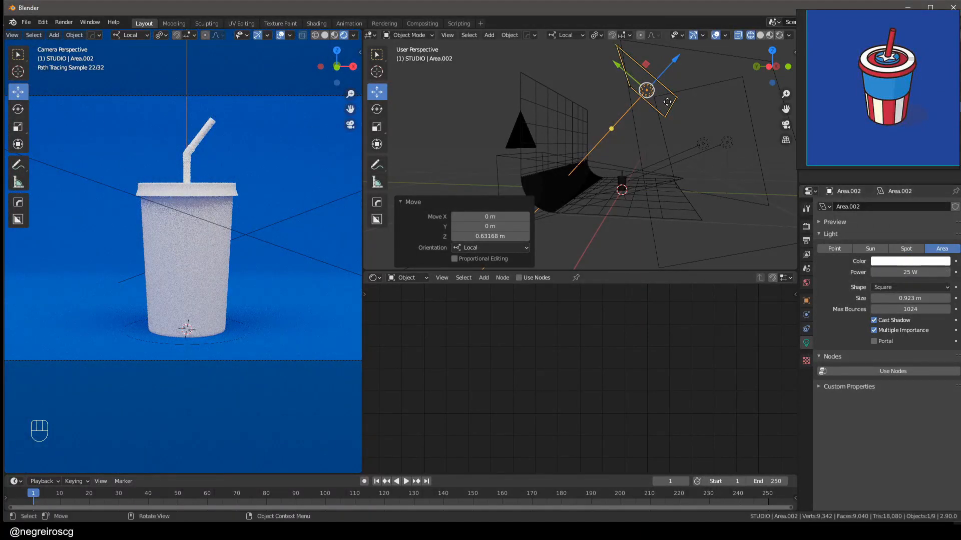
- Move the third area light about -0.370 m and -0.140 m along local Z toward the backdrop and shrink its size to 0.319 m
{"action": "mouse_move", "coordinate": [631, 78]}
{"action": "left_mouse_down"}
{"action": "mouse_move", "coordinate": [613, 63]}
{"action": "mouse_move", "coordinate": [630, 75]}
{"action": "mouse_move", "coordinate": [621, 87]}
{"action": "left_mouse_up"}
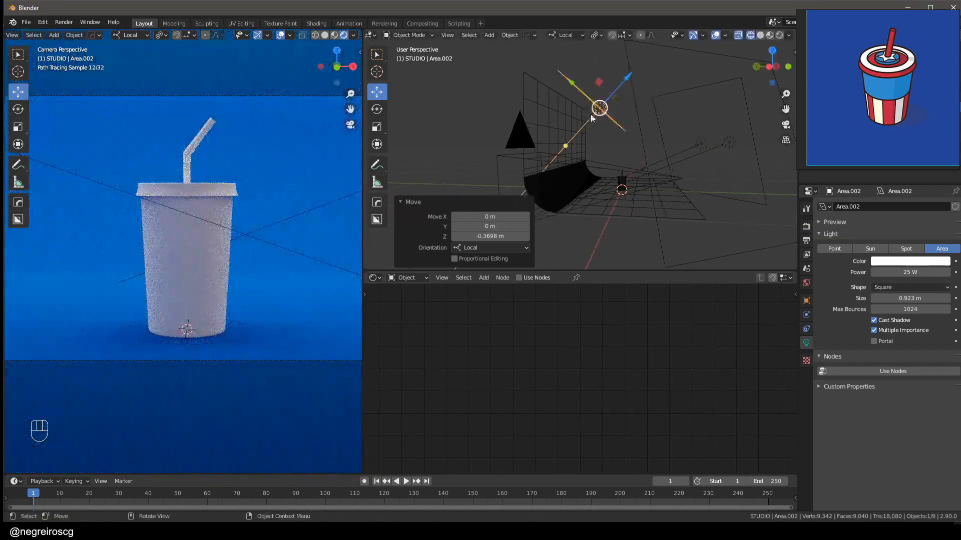
{"action": "left_click_drag", "start_coordinate": [619, 86], "coordinate": [583, 113]}
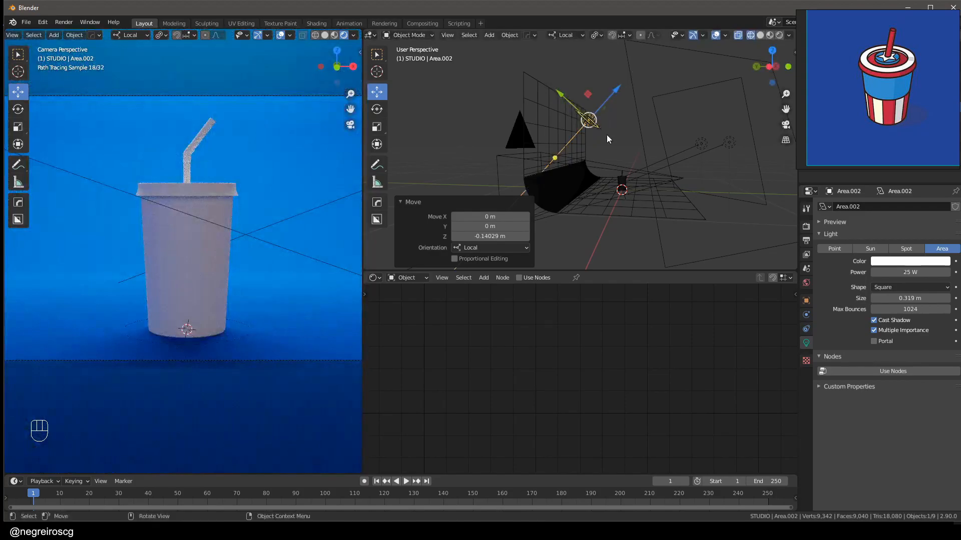
- Scale the third area light by about 2.732 along local Y and 2.582 along local X
{"action": "middle_click_drag", "start_coordinate": [607, 134], "coordinate": [524, 182]}
{"action": "key", "text": "s"}
{"action": "key", "text": "y"}
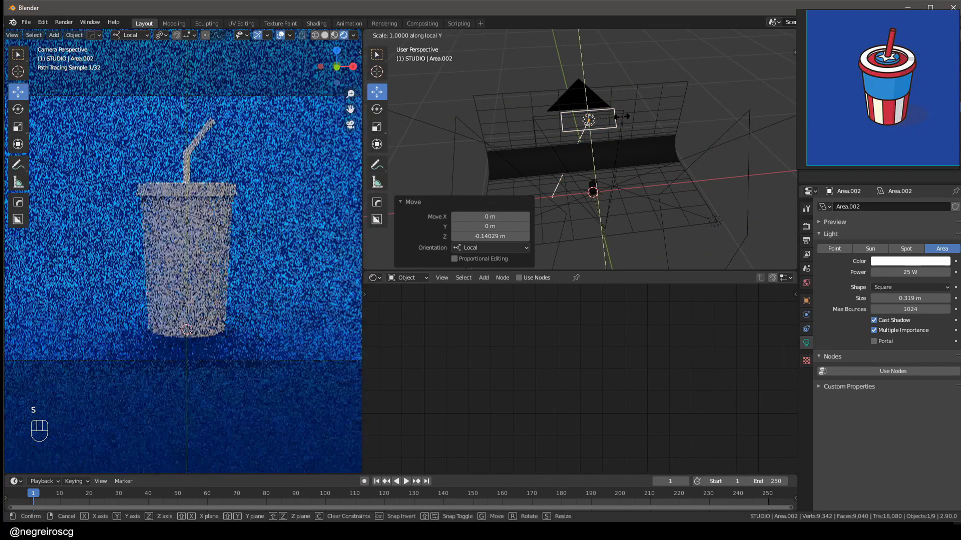
{"action": "left_click", "coordinate": [672, 92]}
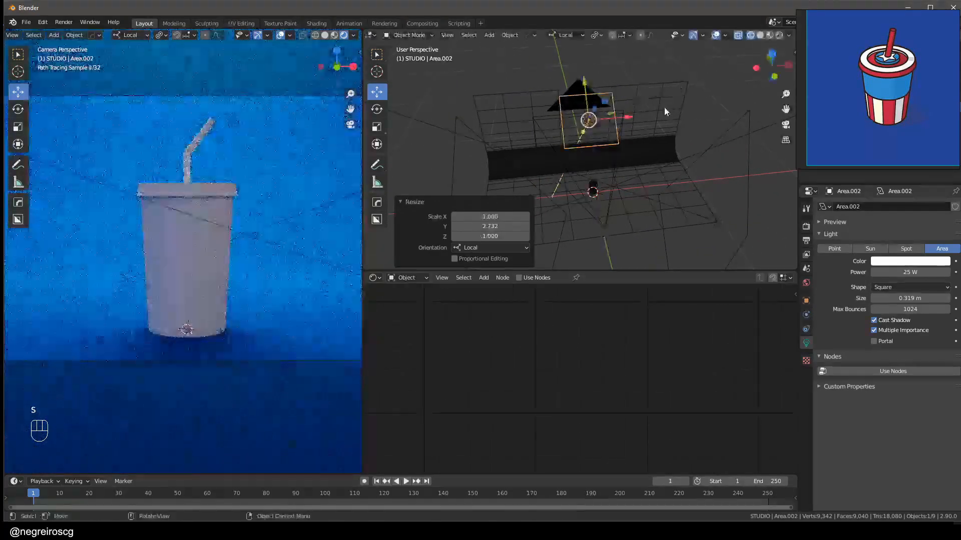
{"action": "key", "text": "s"}
{"action": "key", "text": "x"}
{"action": "left_click", "coordinate": [650, 106]}
- Shift the third area light about -0.156 m along local Y and reduce its size to 0.235 m
{"action": "middle_click_drag", "start_coordinate": [645, 107], "coordinate": [584, 126]}
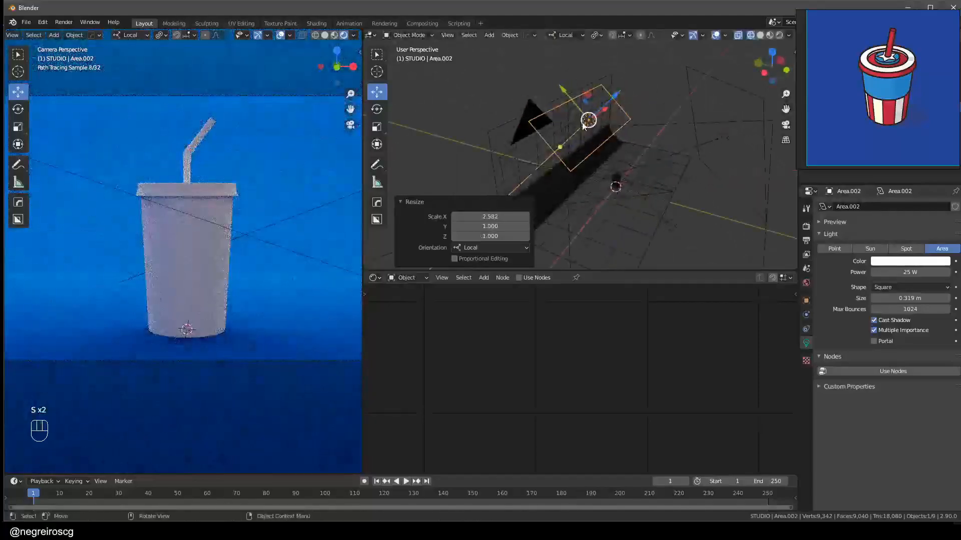
{"action": "left_click_drag", "start_coordinate": [601, 107], "coordinate": [580, 109]}
{"action": "key", "text": "ctrl+z"}
{"action": "middle_click_drag", "start_coordinate": [611, 137], "coordinate": [601, 140]}
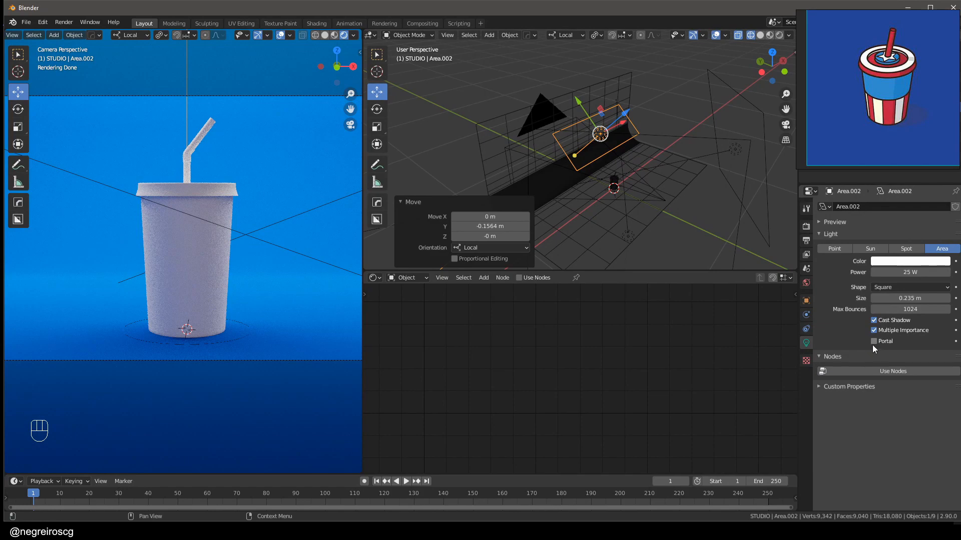
- Disable shadow casting for the third area light and hide the light in the viewport
{"action": "left_click", "coordinate": [874, 320]}
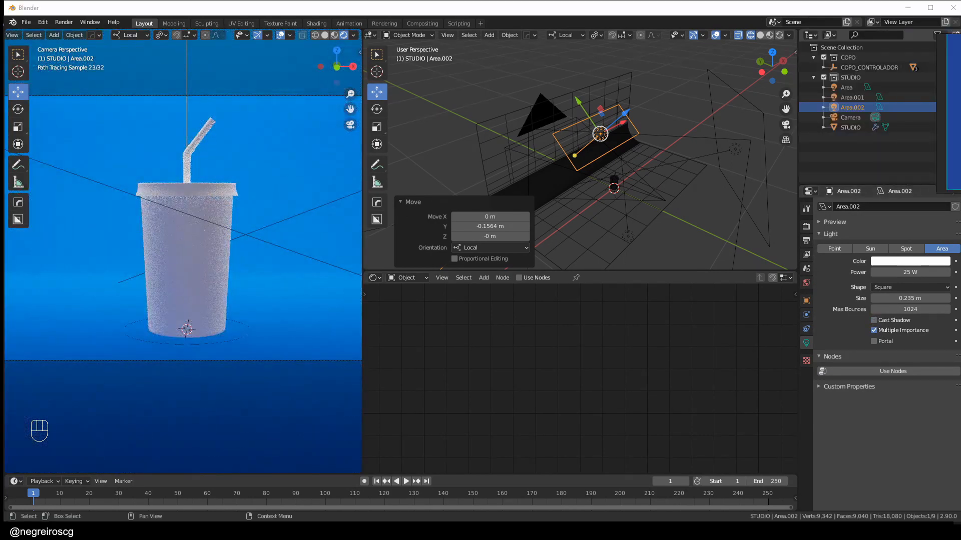
{"action": "left_click", "coordinate": [956, 107]}
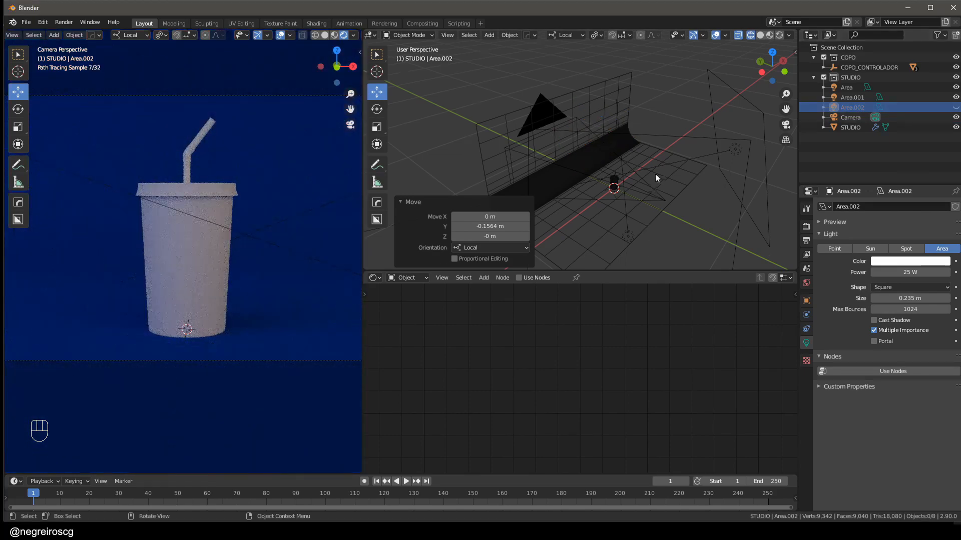
- Raise the cool bluish area light's power to 16.92 W
{"action": "middle_click_drag", "start_coordinate": [653, 171], "coordinate": [595, 193]}
{"action": "left_click", "coordinate": [588, 189]}
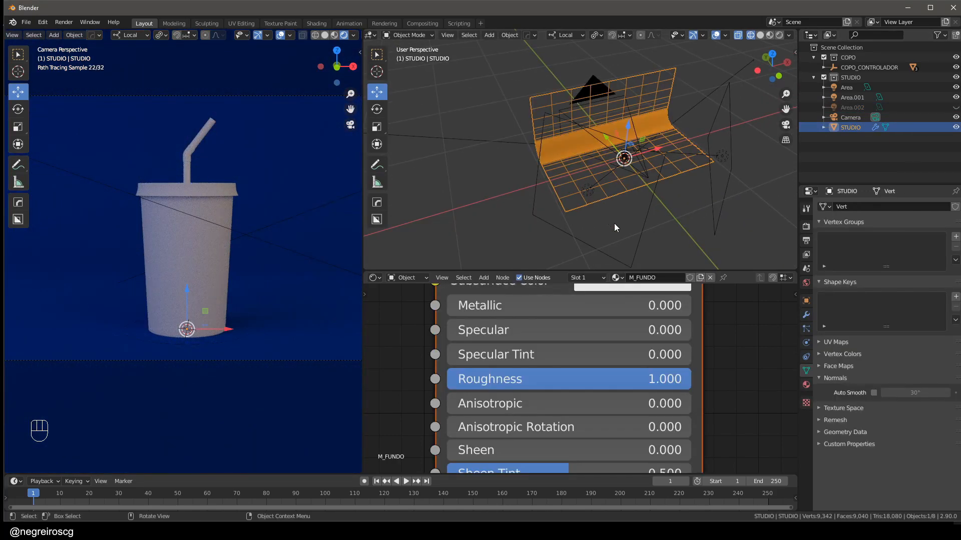
{"action": "left_click_drag", "start_coordinate": [906, 271], "coordinate": [918, 271]}
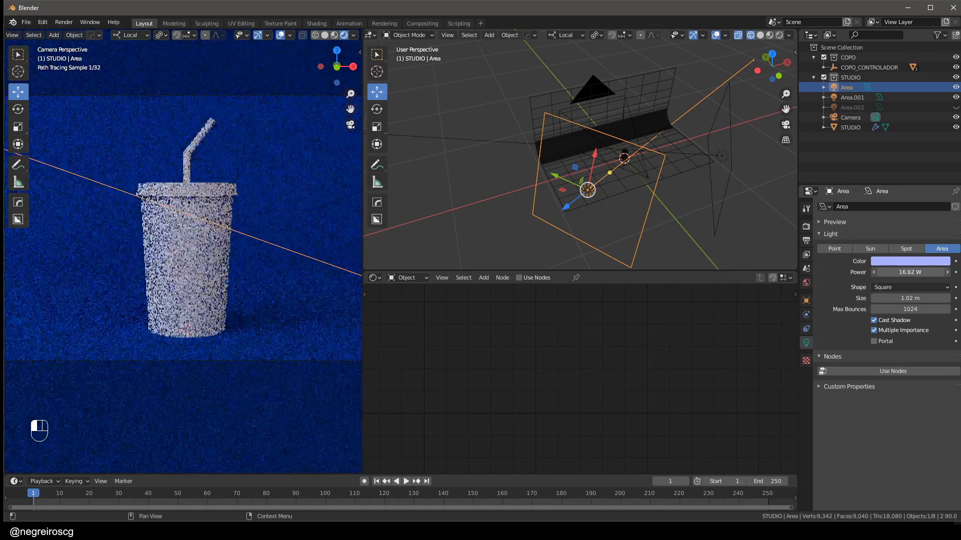
{"action": "middle_click_drag", "start_coordinate": [431, 151], "coordinate": [653, 84]}
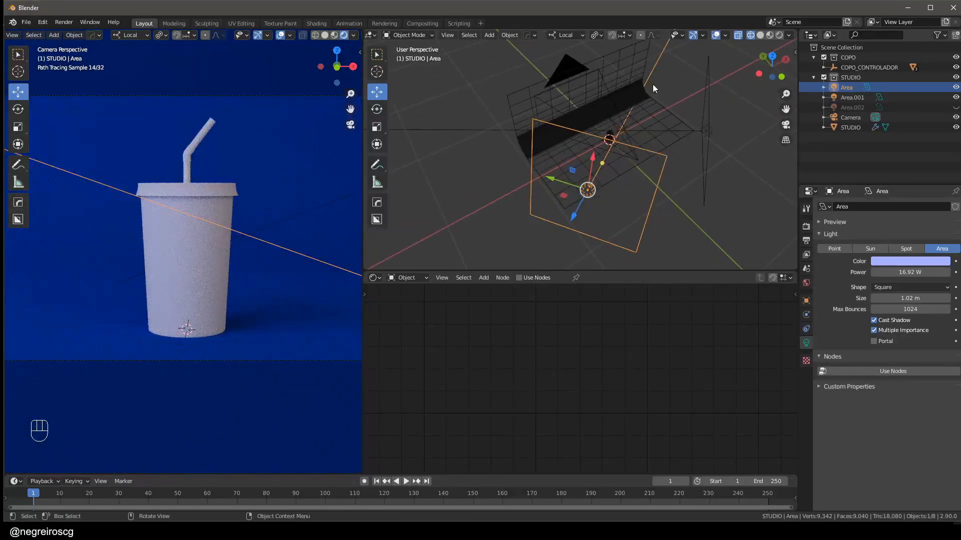
{"action": "mouse_move", "coordinate": [601, 188]}
{"action": "middle_mouse_down"}
{"action": "mouse_move", "coordinate": [612, 187]}
{"action": "mouse_move", "coordinate": [592, 174]}
{"action": "middle_mouse_up"}
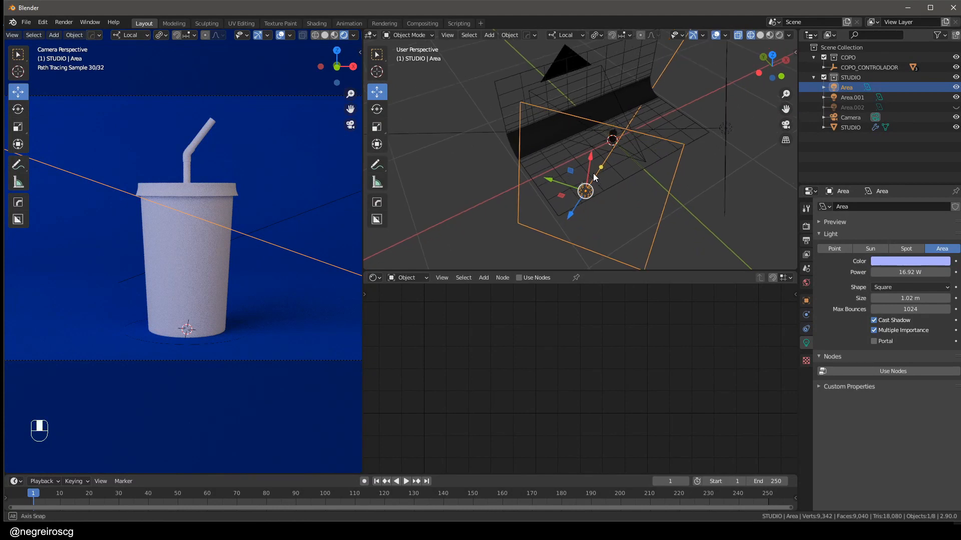
- Set the transform pivot point to 3D Cursor and the transform orientation to Global
{"action": "left_click", "coordinate": [564, 36]}
{"action": "left_click", "coordinate": [596, 35]}
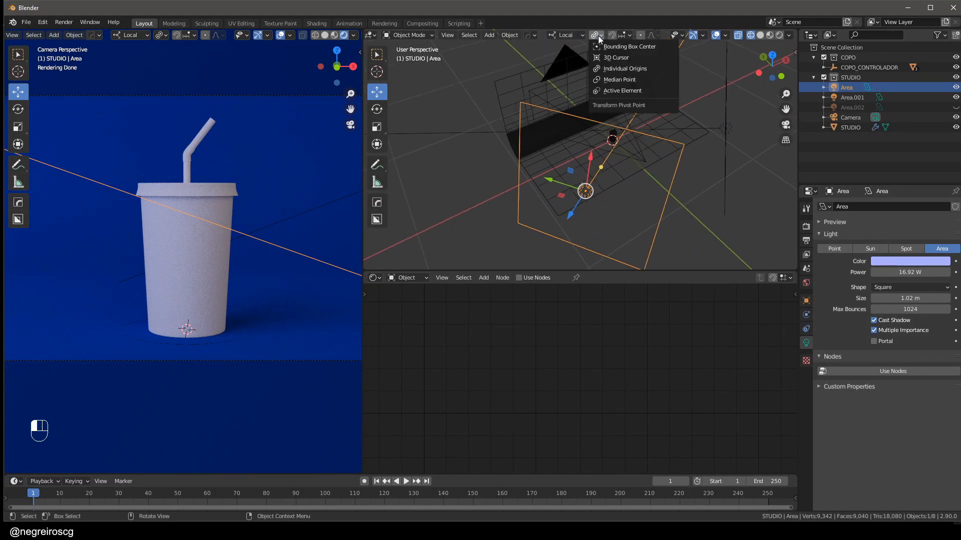
{"action": "left_click", "coordinate": [621, 58]}
{"action": "middle_click_drag", "start_coordinate": [587, 169], "coordinate": [595, 197]}
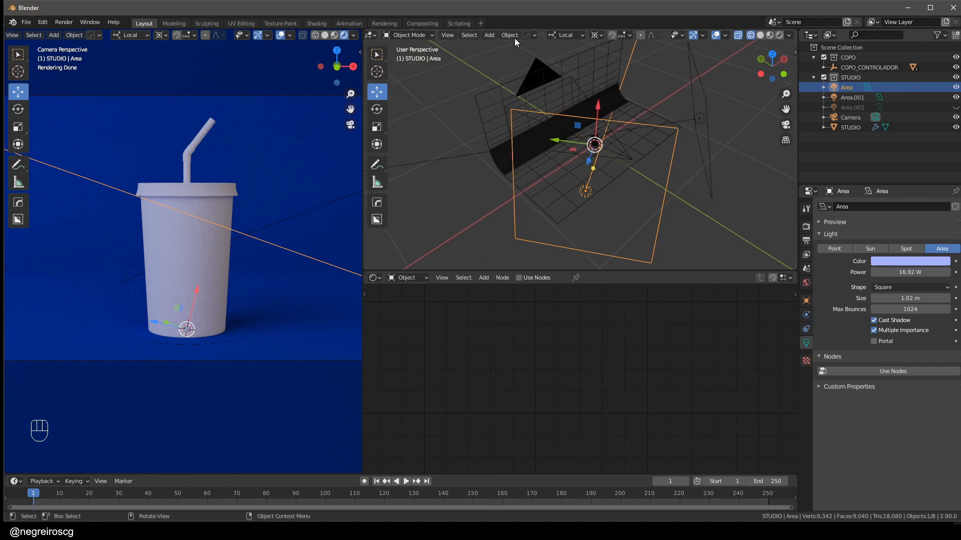
{"action": "left_click", "coordinate": [567, 35]}
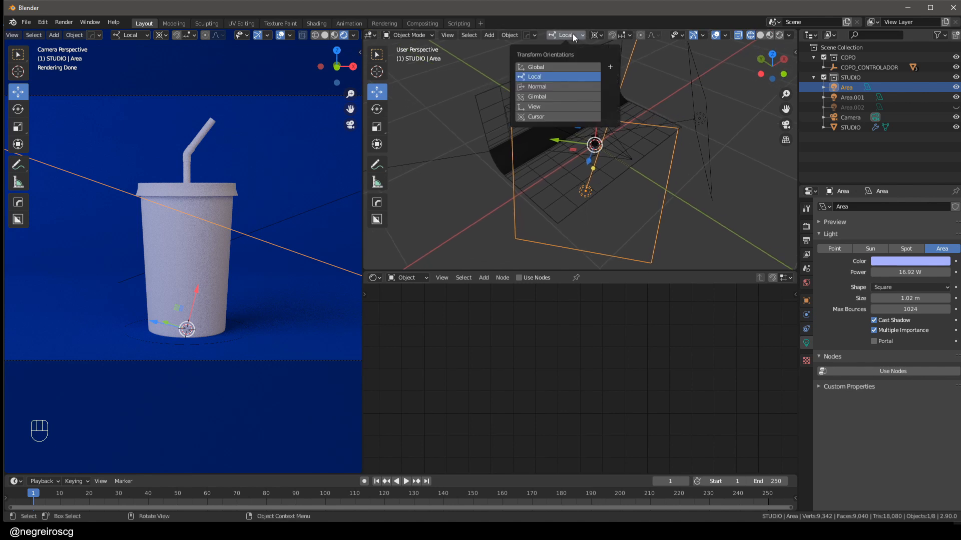
{"action": "left_click", "coordinate": [540, 66]}
- Rotate the cool bluish area light around the 3D cursor and move it about -0.017 m in X, 0.229 m in Y and -0.061 m in Z
{"action": "left_click", "coordinate": [377, 109]}
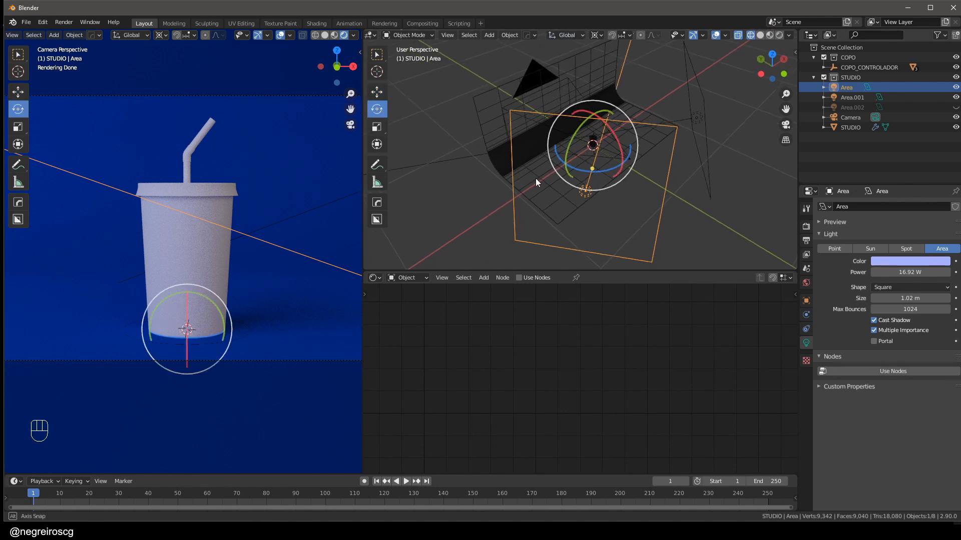
{"action": "left_click_drag", "start_coordinate": [565, 169], "coordinate": [542, 179]}
{"action": "middle_click_drag", "start_coordinate": [542, 179], "coordinate": [620, 131]}
{"action": "key", "text": "g"}
{"action": "left_click", "coordinate": [597, 137]}
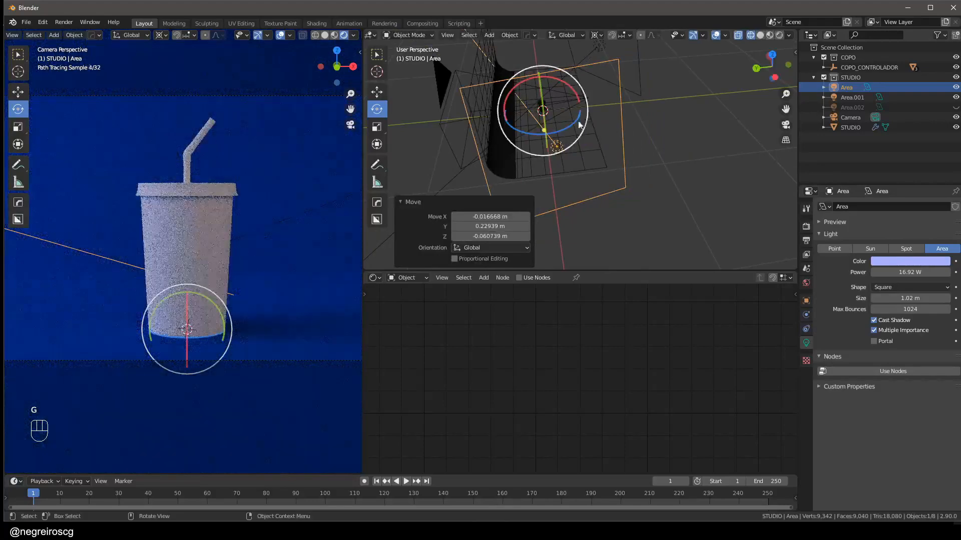
- Rotate the bluish area light -11.6° about global Z, shift it about -0.137 m in Y, and rotate it 8.22° about Z
{"action": "left_click_drag", "start_coordinate": [580, 125], "coordinate": [556, 120]}
{"action": "key", "text": "g"}
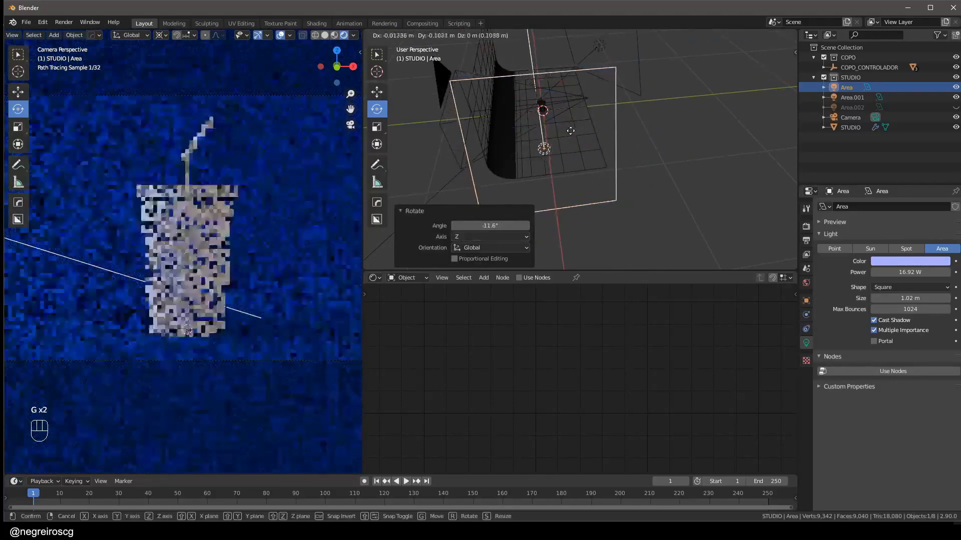
{"action": "left_click", "coordinate": [570, 131]}
{"action": "middle_click_drag", "start_coordinate": [572, 128], "coordinate": [603, 146]}
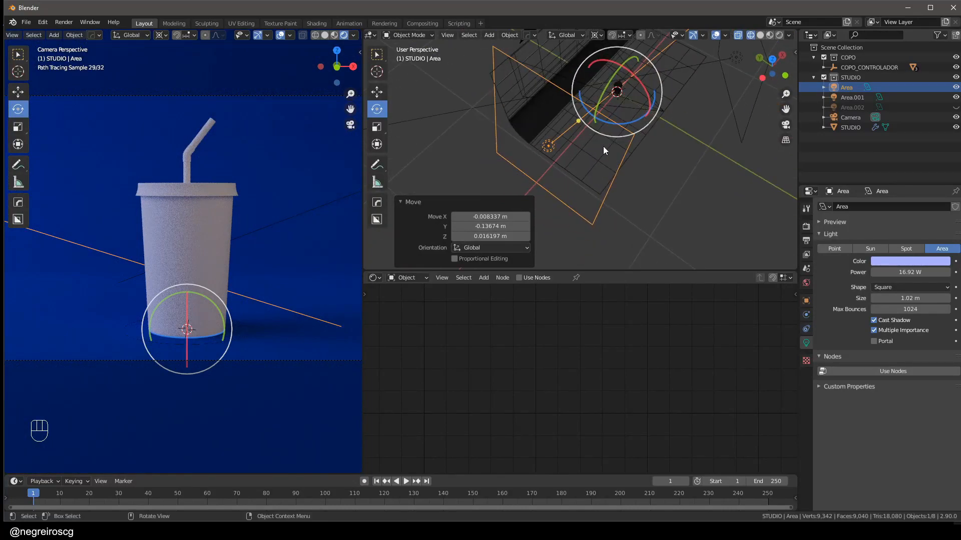
{"action": "left_click_drag", "start_coordinate": [627, 121], "coordinate": [631, 118]}
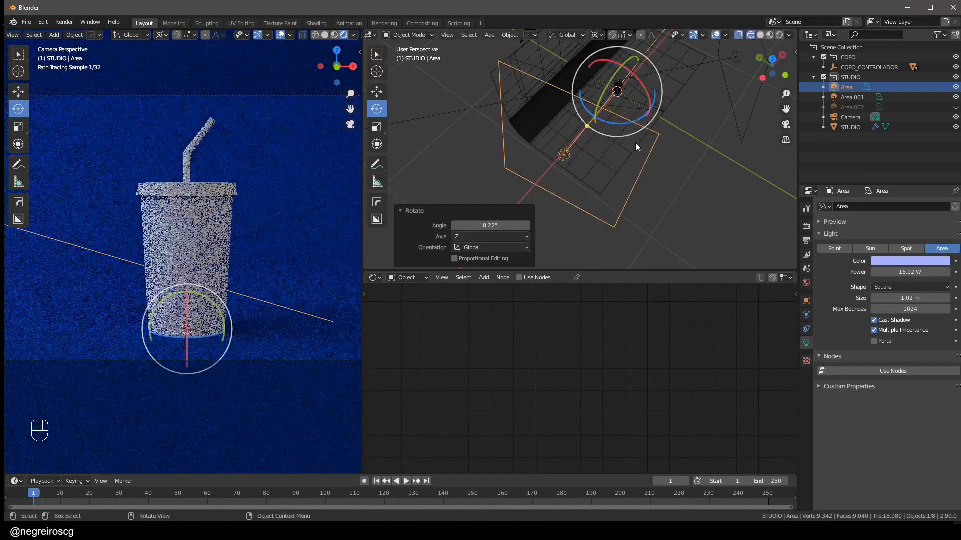
- Change the bluish area light's color to near white and rotate the light 3.08° about global Z
{"action": "left_click", "coordinate": [910, 262]}
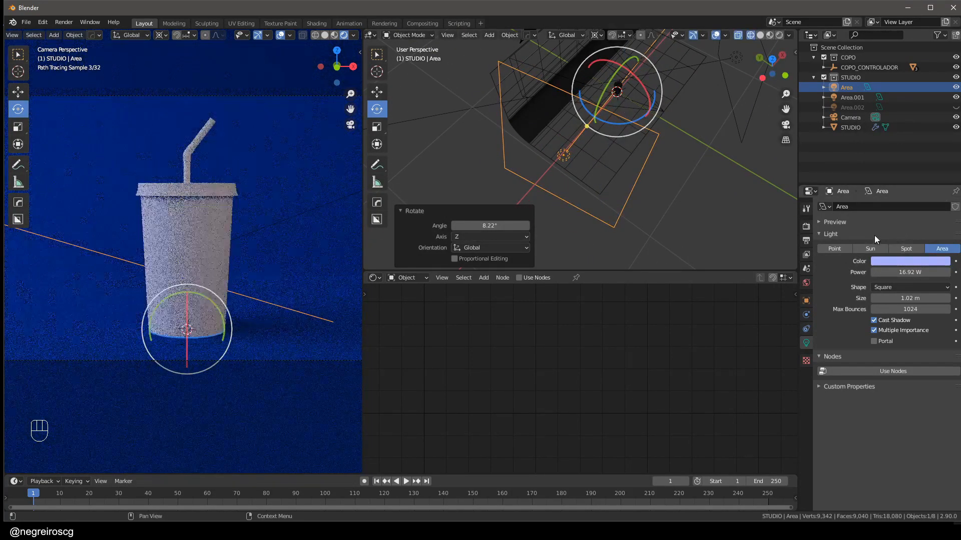
{"action": "left_click", "coordinate": [901, 260]}
{"action": "left_click_drag", "start_coordinate": [880, 236], "coordinate": [860, 236]}
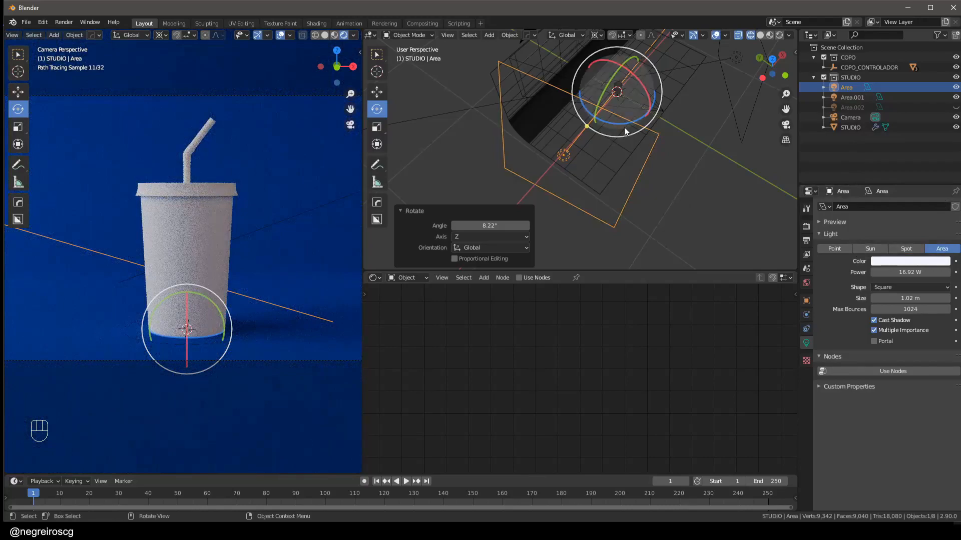
{"action": "left_click_drag", "start_coordinate": [624, 127], "coordinate": [626, 125]}
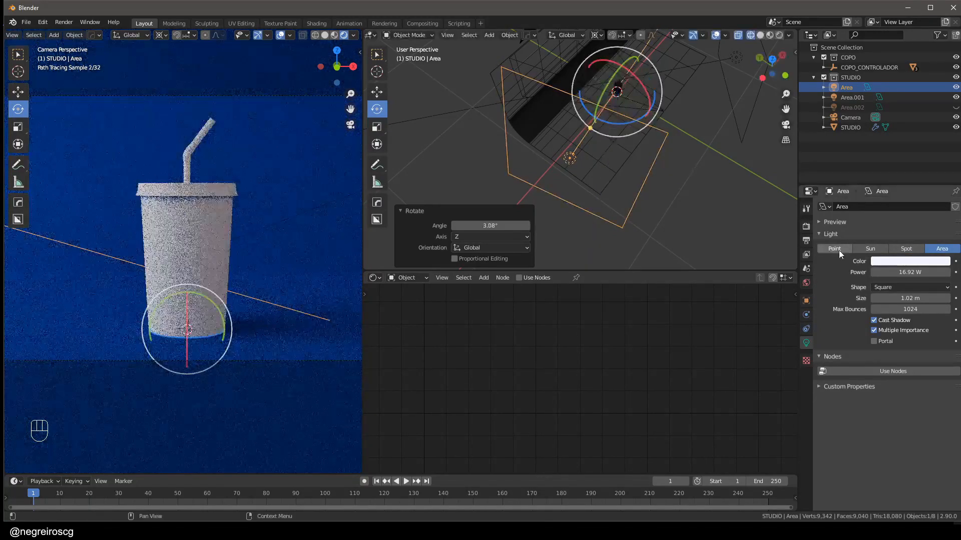
{"action": "mouse_move", "coordinate": [916, 274]}
{"action": "left_mouse_down"}
{"action": "mouse_move", "coordinate": [878, 274]}
{"action": "mouse_move", "coordinate": [915, 274]}
{"action": "left_mouse_up"}
- Rotate the warm area light 33.5° about global Z and set its power to 6.14 W
{"action": "middle_click_drag", "start_coordinate": [692, 206], "coordinate": [591, 191]}
{"action": "left_click", "coordinate": [662, 155]}
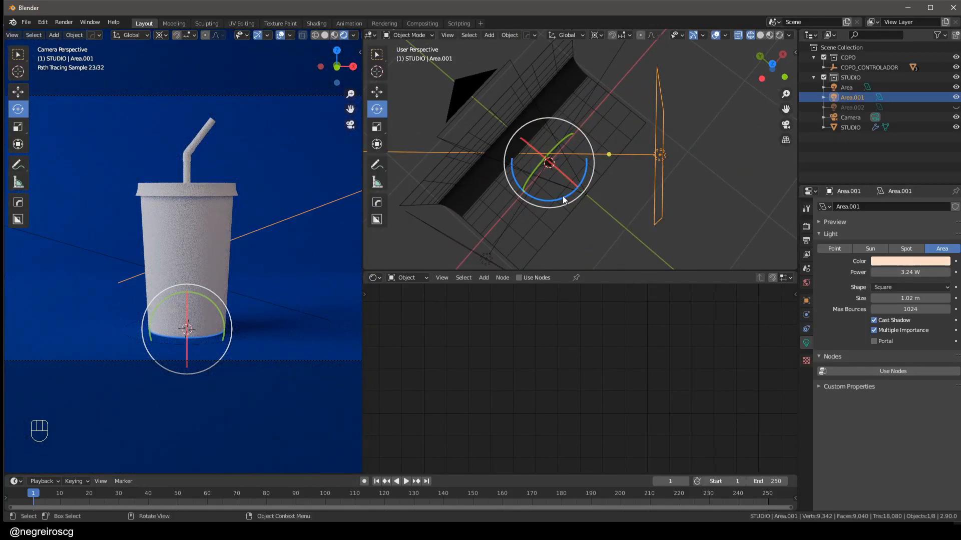
{"action": "left_click_drag", "start_coordinate": [564, 198], "coordinate": [581, 190]}
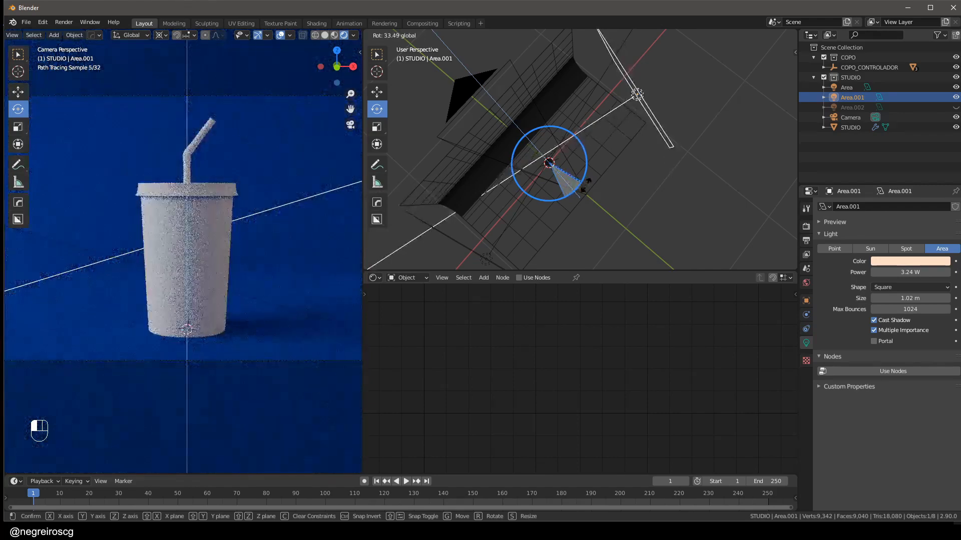
{"action": "left_click", "coordinate": [583, 189]}
{"action": "middle_click_drag", "start_coordinate": [583, 189], "coordinate": [581, 130]}
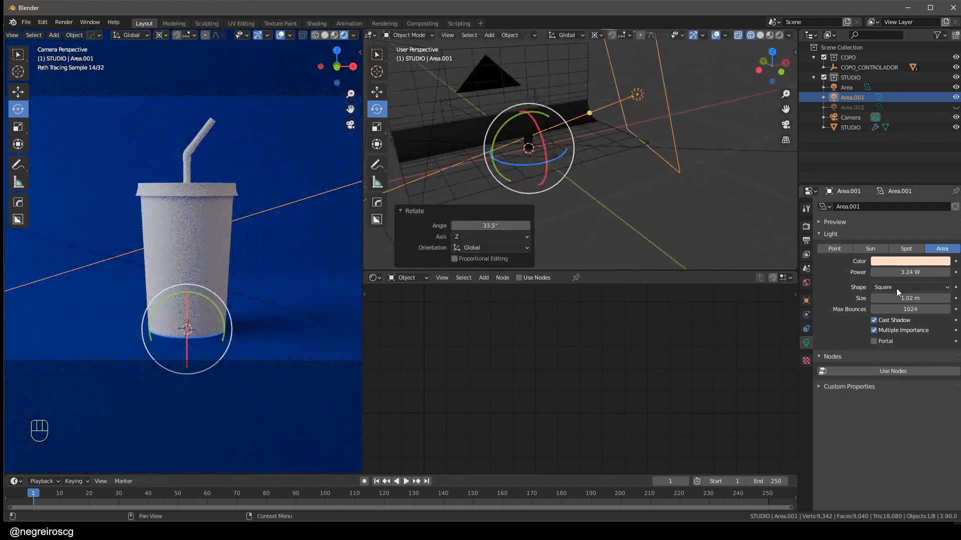
{"action": "left_click_drag", "start_coordinate": [910, 272], "coordinate": [942, 272]}
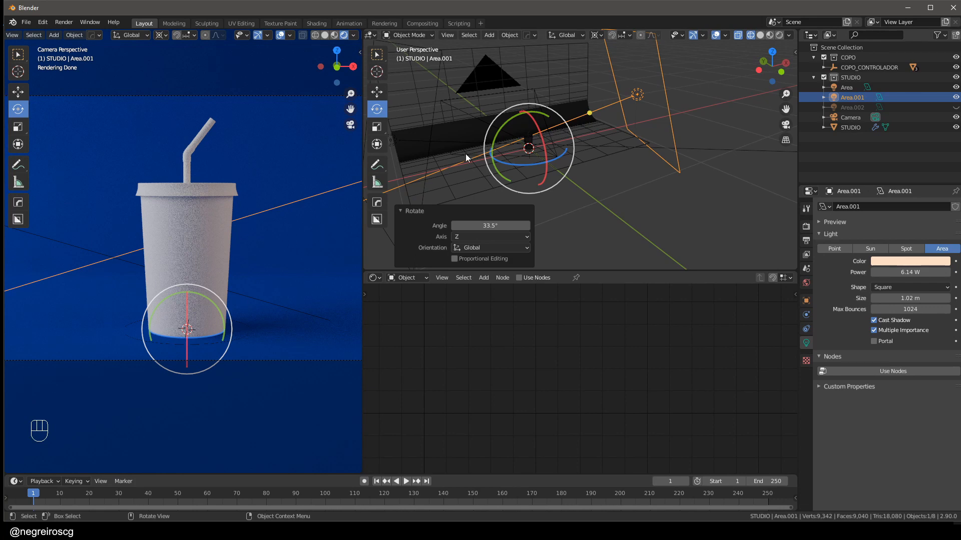
- Brighten the blue base color of the backdrop's M_FUNDO material by raising its HSV value
{"action": "left_click", "coordinate": [543, 74]}
{"action": "scroll", "coordinate": [560, 380], "scroll_direction": "up", "scroll_amount": 5, "text": "shift"}
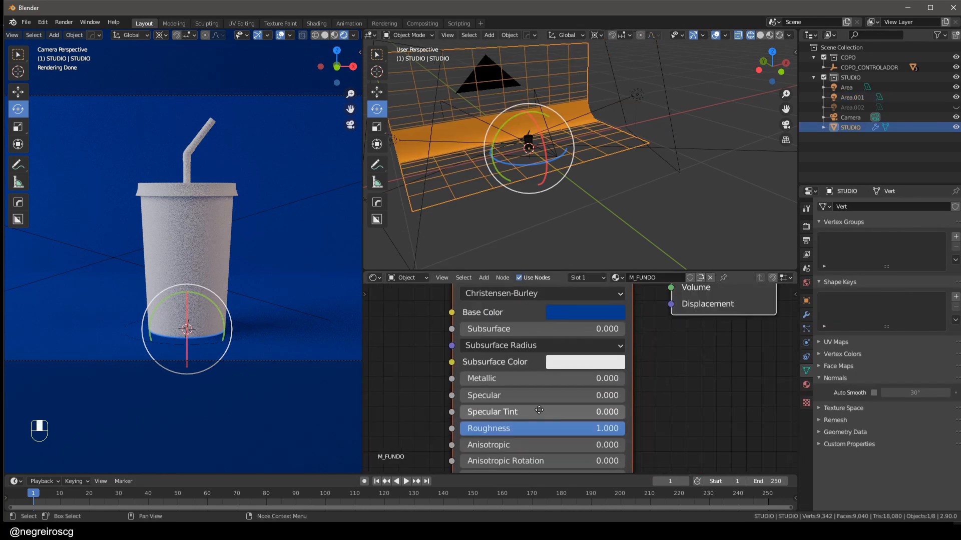
{"action": "scroll", "coordinate": [563, 344], "scroll_direction": "up", "scroll_amount": 3}
{"action": "left_click", "coordinate": [572, 334]}
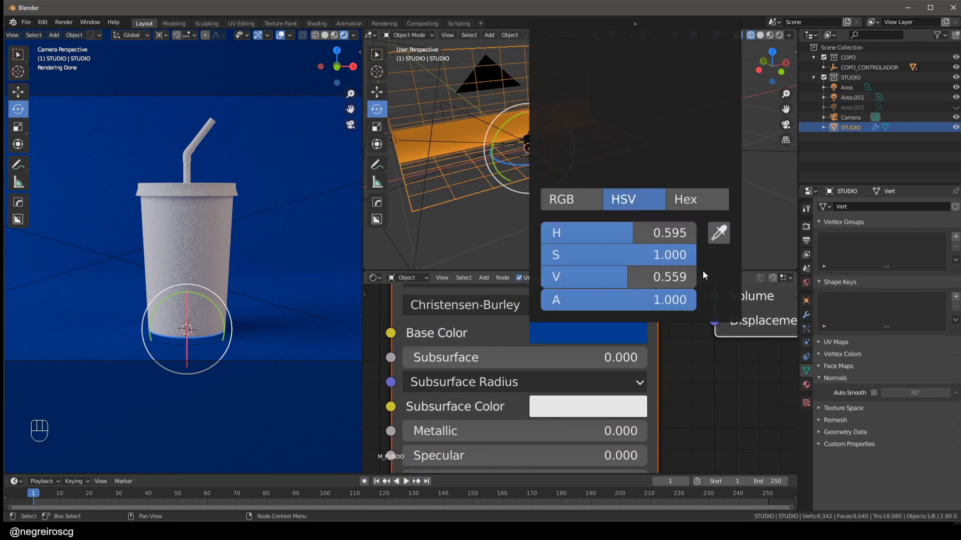
{"action": "left_click_drag", "start_coordinate": [615, 276], "coordinate": [665, 276]}
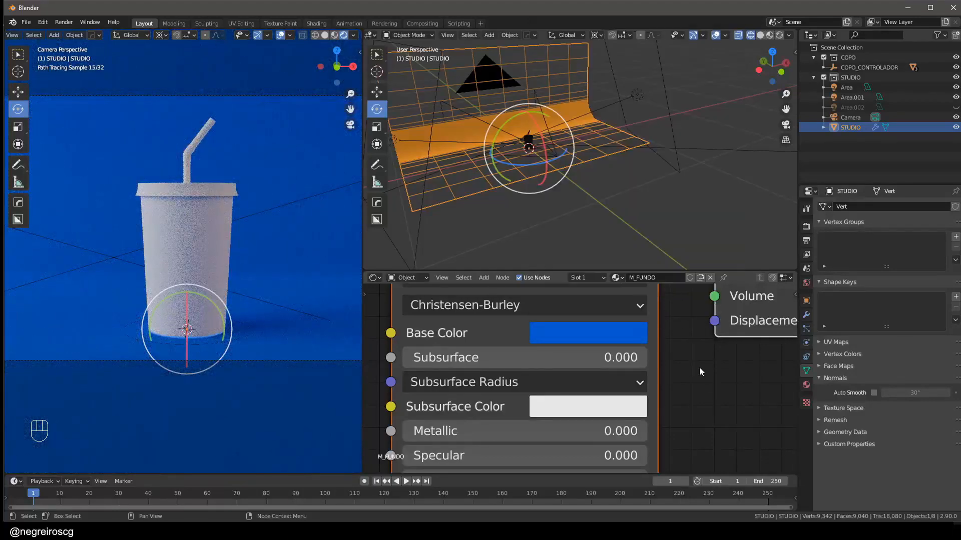
- Unhide the third area light and move it about -0.016 m in X, 0.495 m in Y and -0.515 m in Z
{"action": "left_click", "coordinate": [956, 107]}
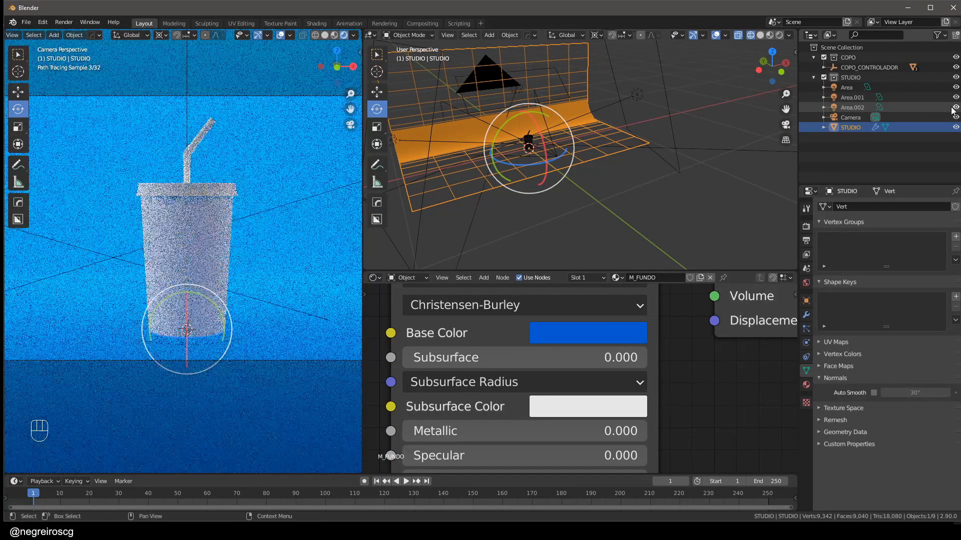
{"action": "middle_click_drag", "start_coordinate": [523, 111], "coordinate": [521, 111]}
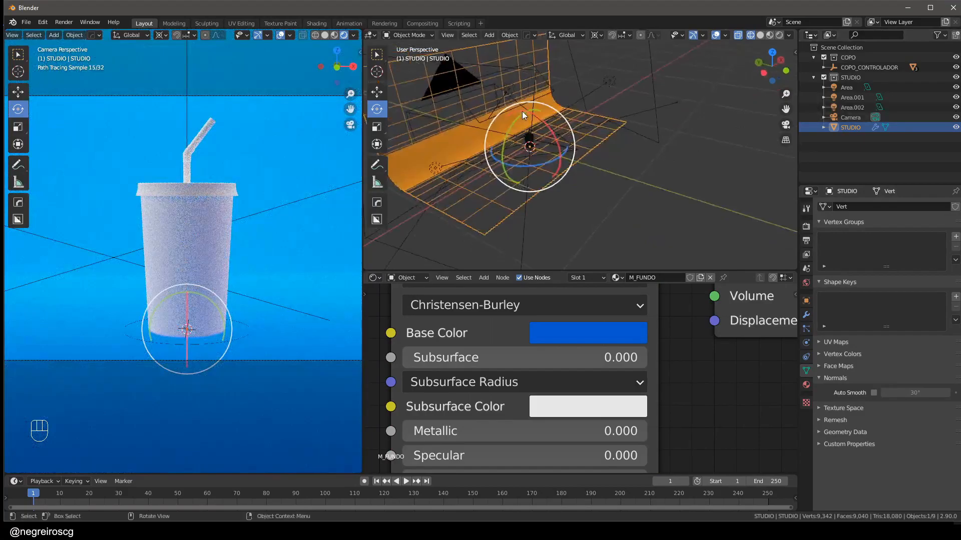
{"action": "left_click", "coordinate": [509, 89]}
- Set the third area light's power to 15 W
{"action": "left_click_drag", "start_coordinate": [927, 271], "coordinate": [883, 271]}
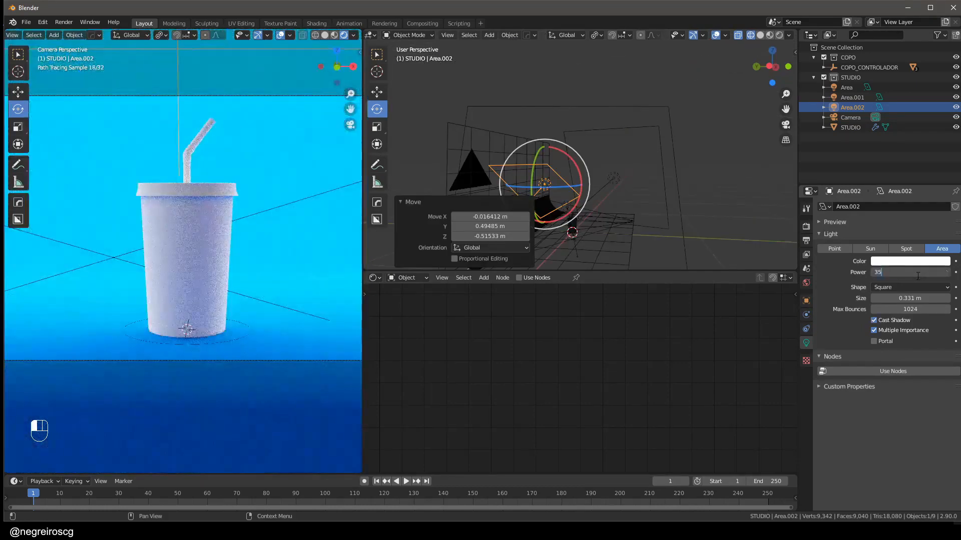
{"action": "left_click_drag", "start_coordinate": [903, 272], "coordinate": [917, 274]}
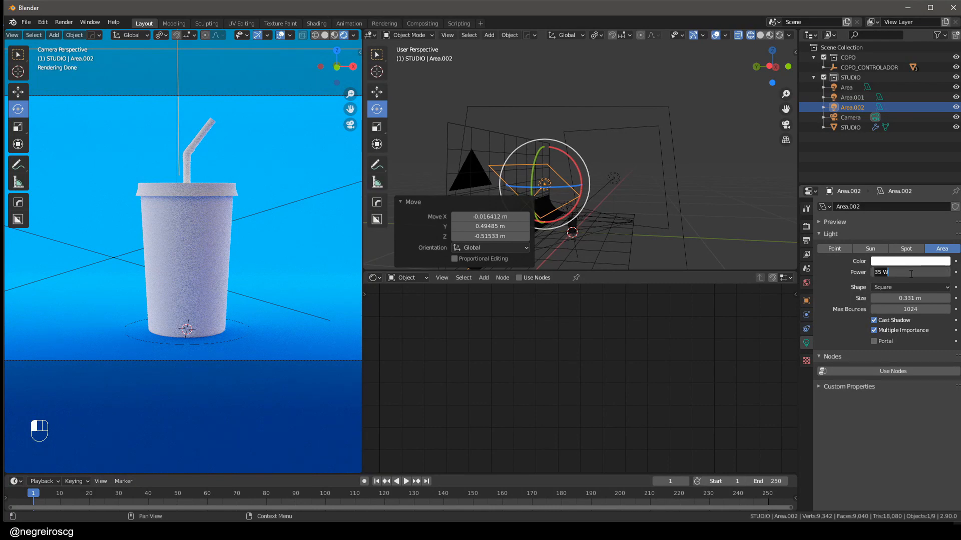
{"action": "key", "text": "Return"}
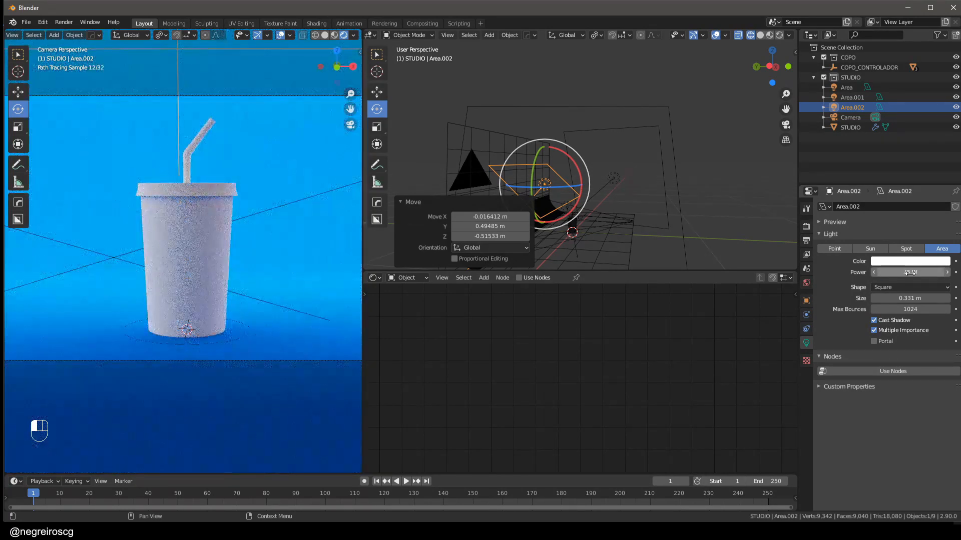
{"action": "key", "text": "Return"}
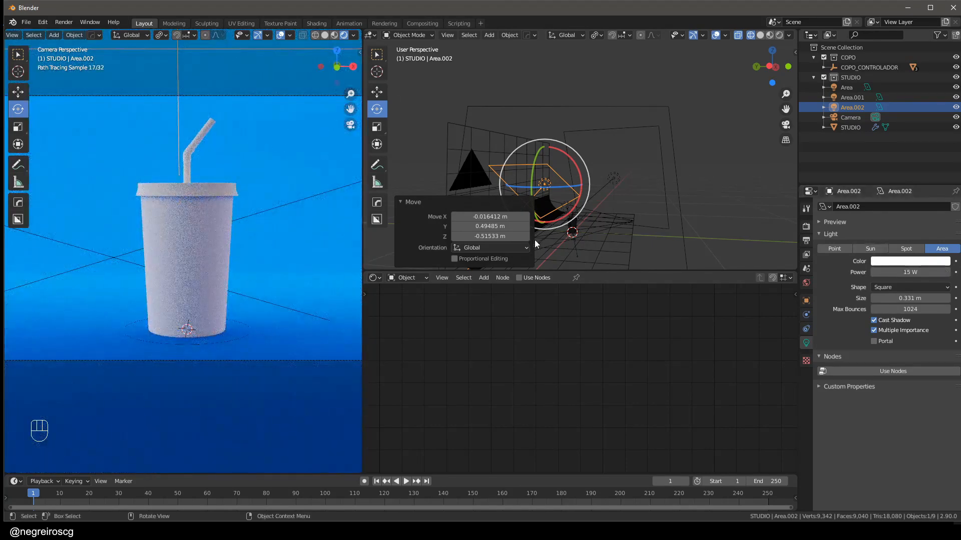
- Select the cup's straw and frame it in the working 3D view
{"action": "middle_click_drag", "start_coordinate": [652, 179], "coordinate": [561, 156]}
{"action": "scroll", "coordinate": [585, 166], "scroll_direction": "up", "scroll_amount": 5}
{"action": "left_click", "coordinate": [583, 171]}
{"action": "key", "text": "KP_Decimal"}
{"action": "mouse_move", "coordinate": [560, 204]}
{"action": "middle_mouse_down", "text": "shift"}
{"action": "mouse_move", "coordinate": [562, 152]}
{"action": "mouse_move", "coordinate": [571, 191]}
{"action": "mouse_move", "coordinate": [558, 216]}
{"action": "mouse_move", "coordinate": [572, 179]}
{"action": "mouse_move", "coordinate": [557, 203]}
{"action": "middle_mouse_up", "text": "shift"}
{"action": "scroll", "coordinate": [562, 153], "scroll_direction": "up", "scroll_amount": 1}
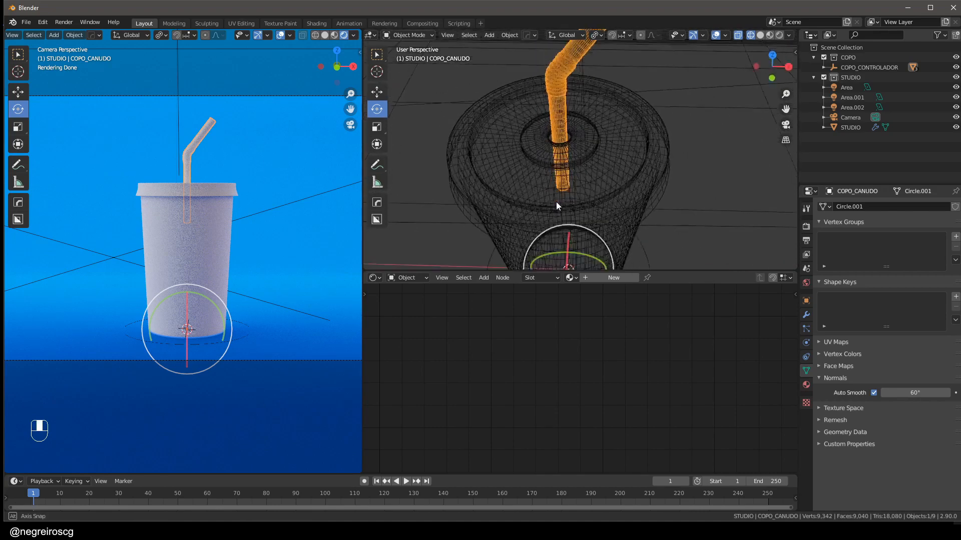
{"action": "key", "text": "r"}
{"action": "key", "text": "r"}
{"action": "right_click", "coordinate": [567, 155]}
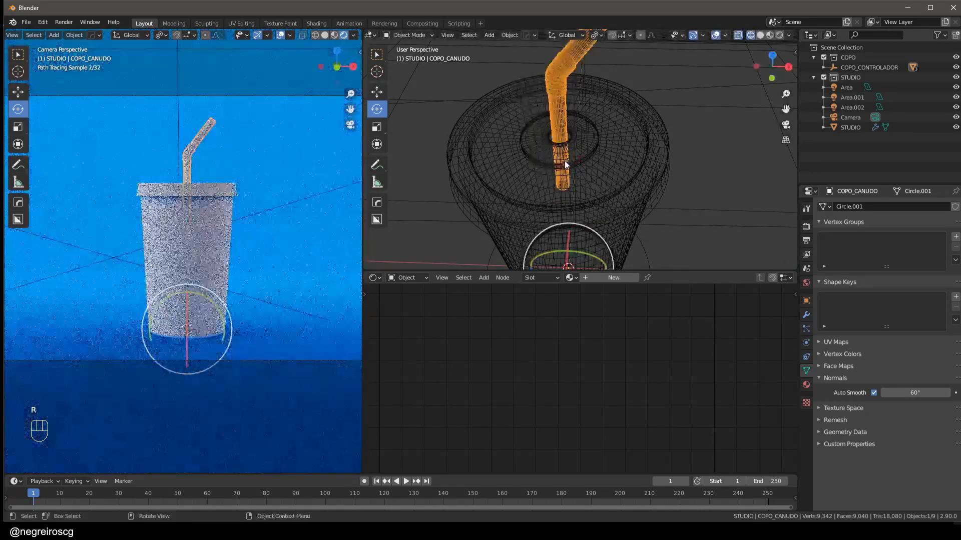
- Snap the 3D cursor to the edge loop at the straw hole in the lid, using solid shading and Edit Mode
{"action": "middle_click_drag", "start_coordinate": [563, 151], "coordinate": [610, 138], "text": "ctrl"}
{"action": "left_click", "coordinate": [588, 95]}
{"action": "key", "text": "ctrl+Tab"}
{"action": "key", "text": "shift+z"}
{"action": "key", "text": "1"}
{"action": "left_click", "coordinate": [586, 90], "text": "alt"}
{"action": "key", "text": "shift+s"}
{"action": "key", "text": "2"}
{"action": "key", "text": "ctrl+Tab"}
- Reselect the straw and set the transform pivot point to 3D Cursor
{"action": "left_click", "coordinate": [548, 110]}
{"action": "scroll", "coordinate": [558, 116], "scroll_direction": "down", "scroll_amount": 8}
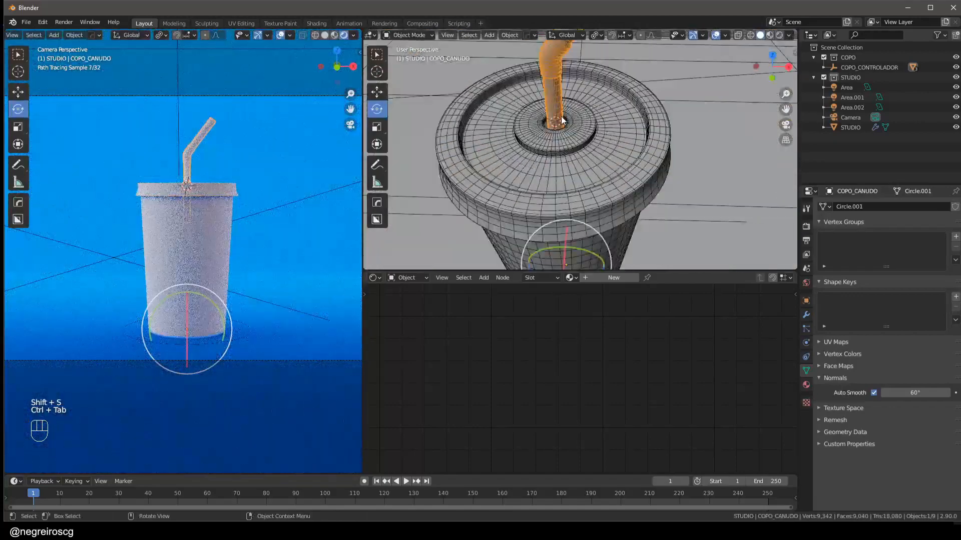
{"action": "middle_click_drag", "start_coordinate": [561, 116], "coordinate": [580, 161], "text": "shift"}
{"action": "left_click", "coordinate": [594, 35]}
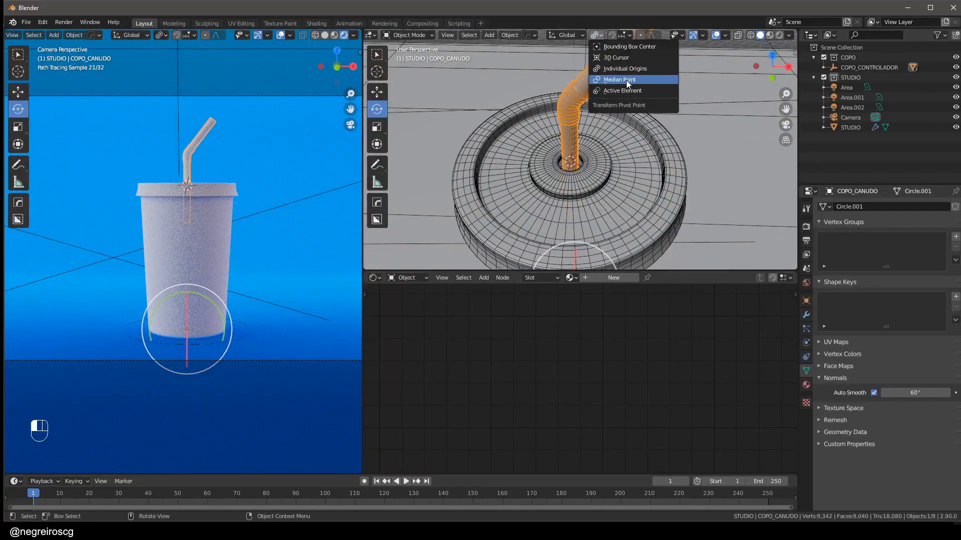
{"action": "left_click", "coordinate": [618, 57]}
- Tilt the straw around the lid hole with a trackball rotation of about -20.1° and 12.6°
{"action": "scroll", "coordinate": [588, 115], "scroll_direction": "down", "scroll_amount": 3}
{"action": "middle_click_drag", "start_coordinate": [586, 105], "coordinate": [588, 115], "text": "shift"}
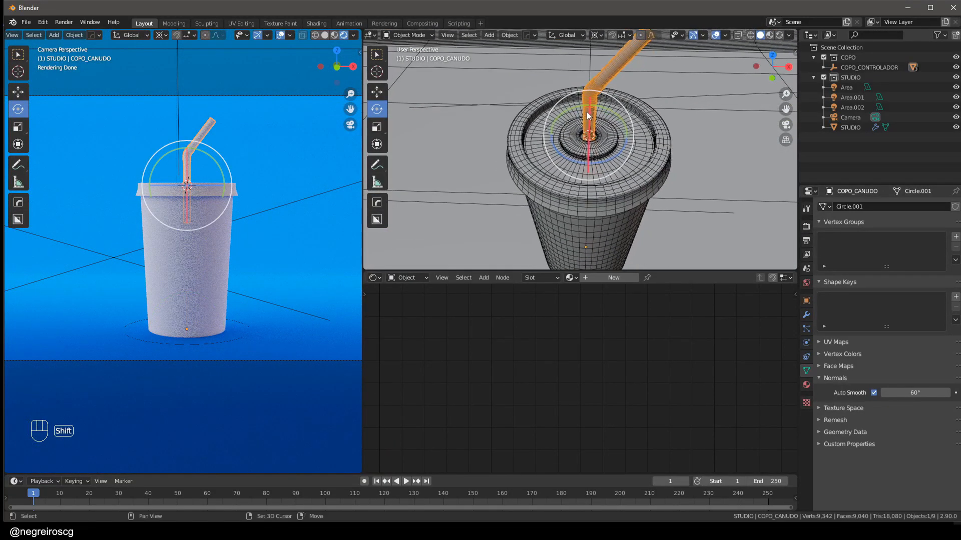
{"action": "scroll", "coordinate": [587, 115], "scroll_direction": "up", "scroll_amount": 1}
{"action": "key", "text": "r"}
{"action": "key", "text": "r"}
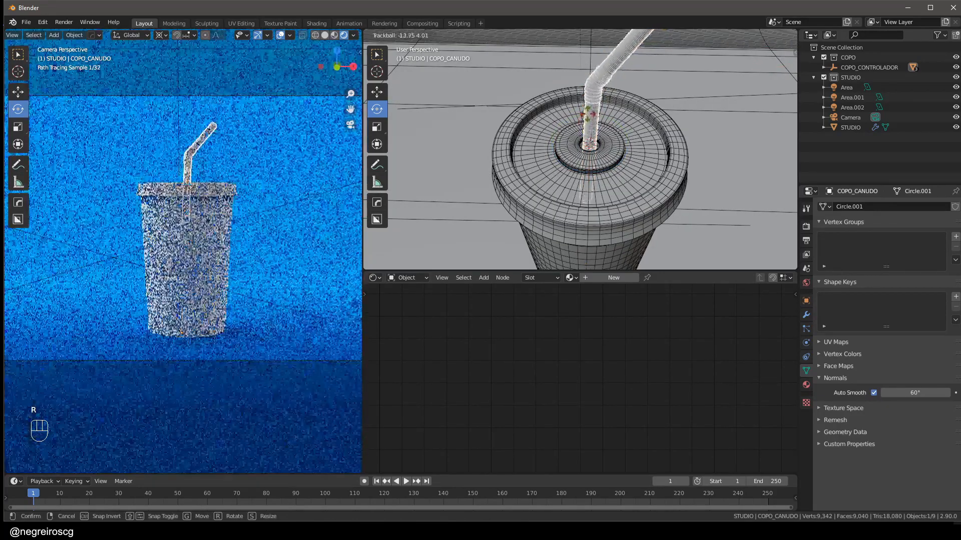
{"action": "left_click", "coordinate": [576, 160]}
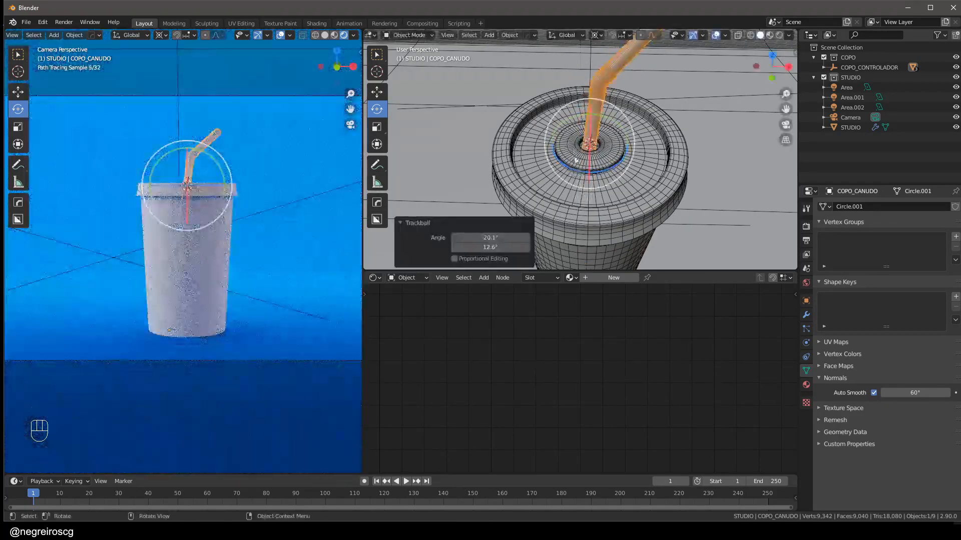
- Return the 3D cursor to the world origin
{"action": "scroll", "coordinate": [575, 155], "scroll_direction": "down", "scroll_amount": 5}
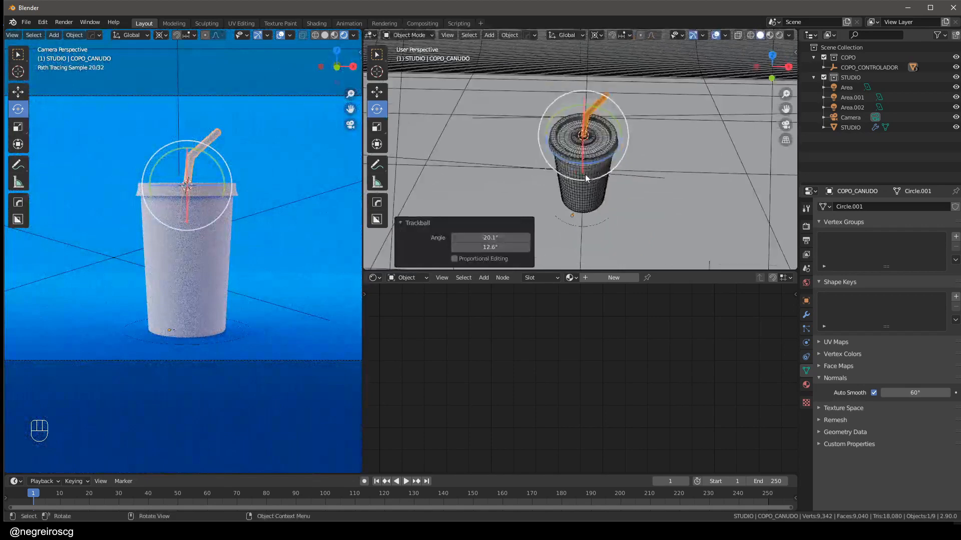
{"action": "middle_click_drag", "start_coordinate": [585, 175], "coordinate": [716, 94]}
{"action": "scroll", "coordinate": [608, 170], "scroll_direction": "down", "scroll_amount": 4}
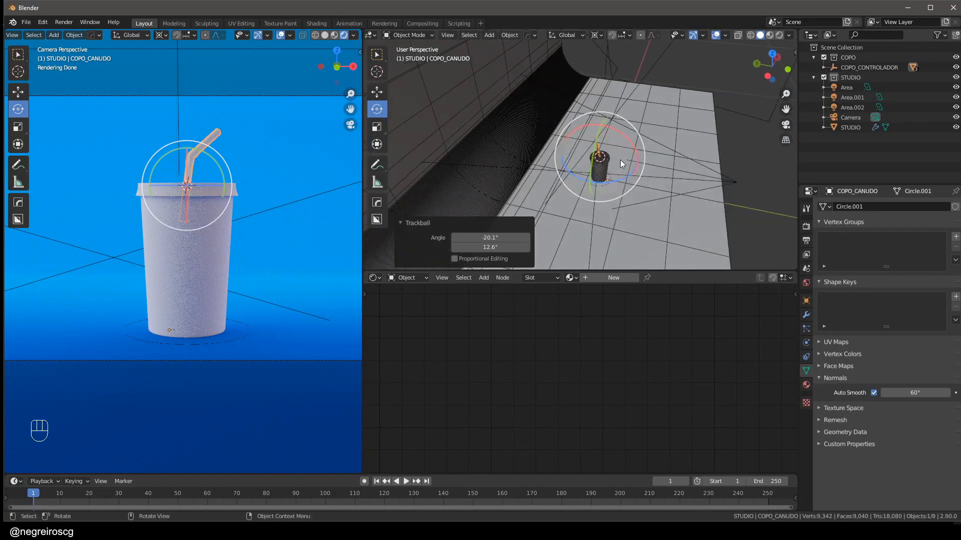
{"action": "middle_click_drag", "start_coordinate": [620, 160], "coordinate": [601, 173]}
{"action": "key", "text": "shift+s"}
{"action": "key", "text": "1"}
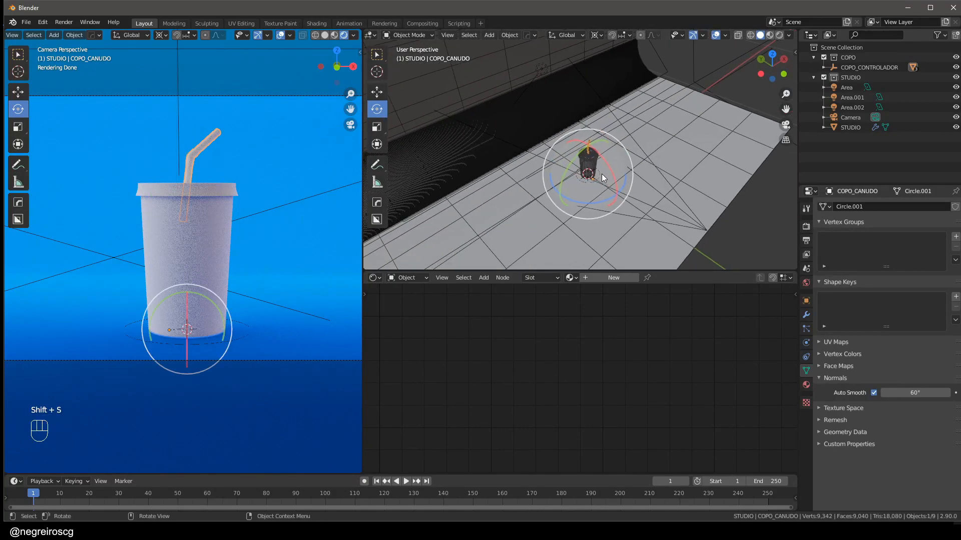
- Add an area light at the world origin and move it about -0.258 m along the global Y axis
{"action": "key", "text": "shift+a"}
{"action": "mouse_move", "coordinate": [599, 164]}
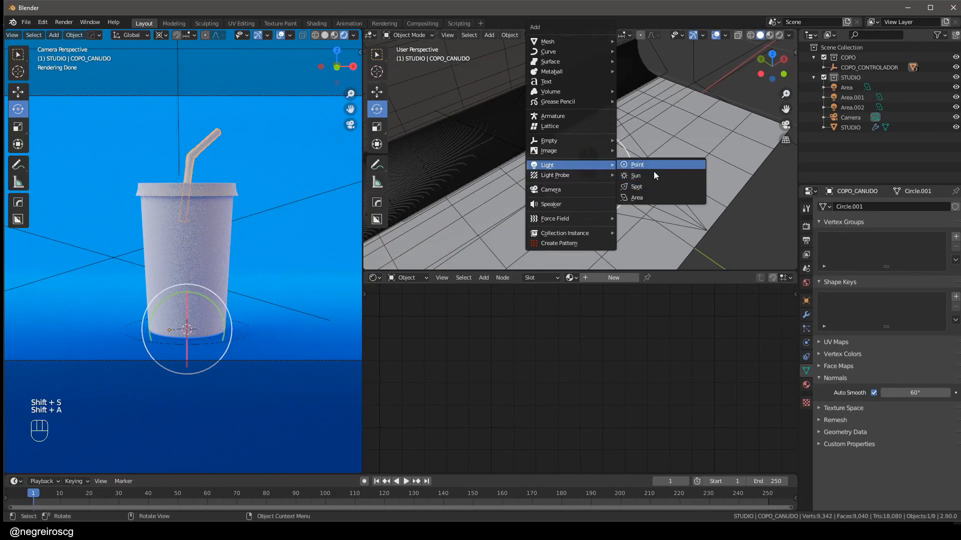
{"action": "left_click", "coordinate": [653, 199]}
{"action": "middle_click_drag", "start_coordinate": [607, 182], "coordinate": [611, 170]}
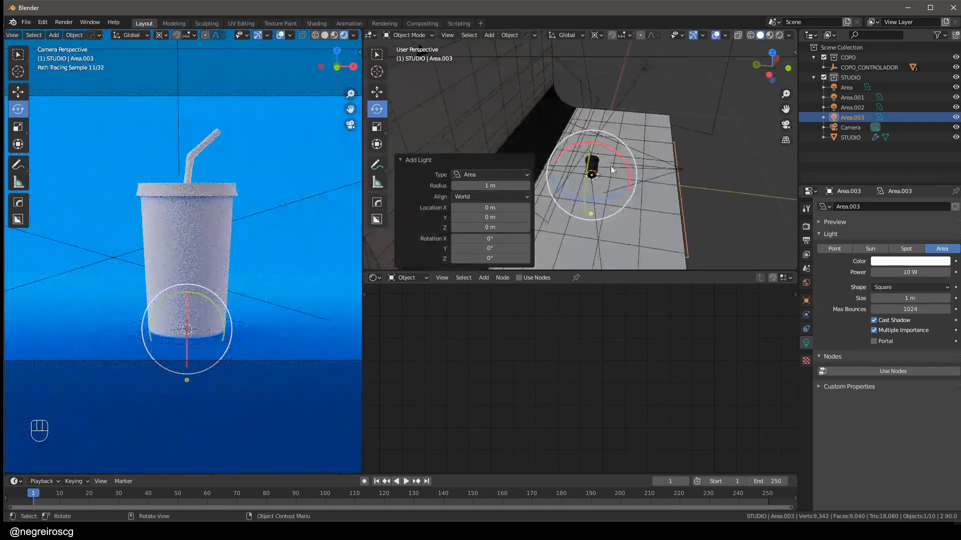
{"action": "left_click", "coordinate": [376, 91]}
{"action": "left_click_drag", "start_coordinate": [556, 172], "coordinate": [608, 176]}
{"action": "middle_click_drag", "start_coordinate": [647, 172], "coordinate": [650, 158]}
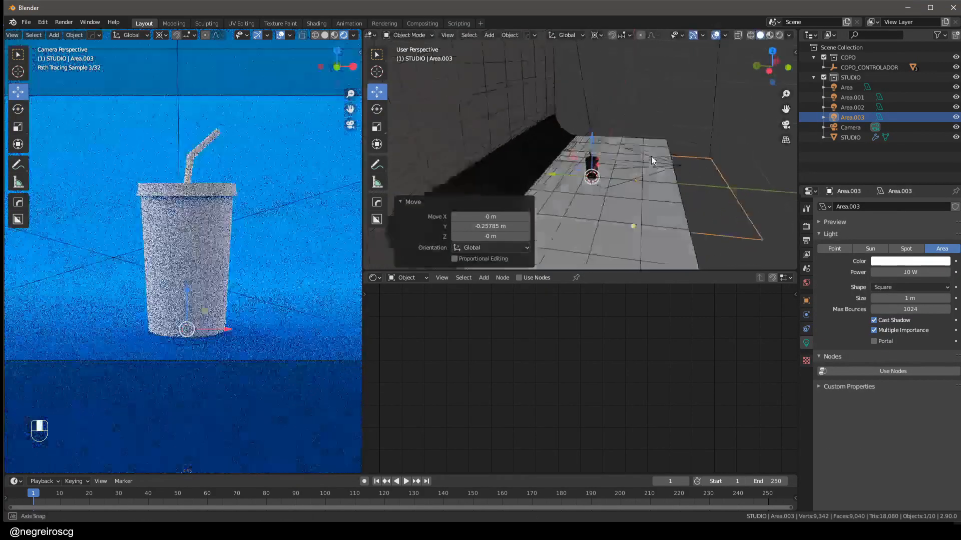
- Switch the transform pivot from the 3D cursor to the light's own centre and raise the light above the cup
{"action": "left_click", "coordinate": [595, 34]}
{"action": "left_click", "coordinate": [624, 68]}
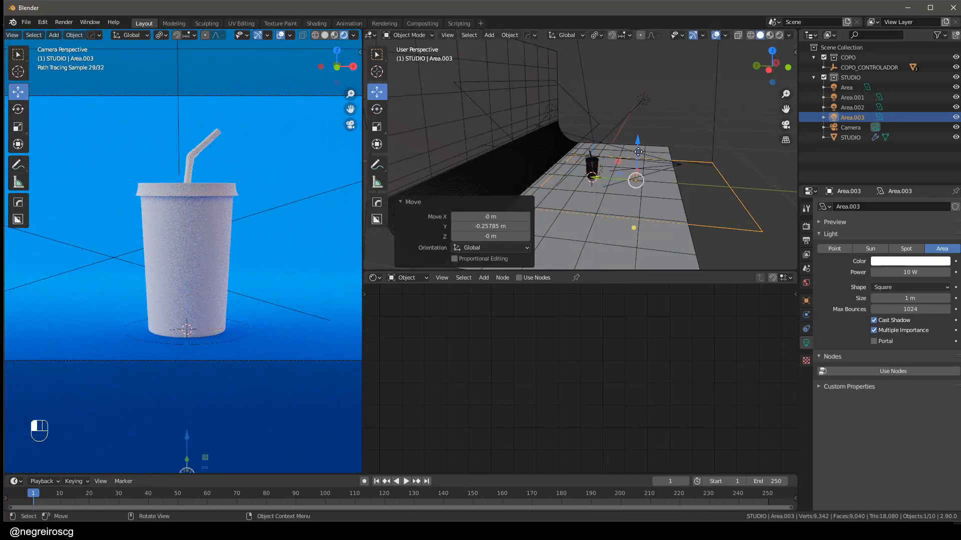
{"action": "left_click_drag", "start_coordinate": [638, 151], "coordinate": [636, 98]}
- Rotate the new area light about 44.1° around the global X axis so it faces the cup
{"action": "left_click", "coordinate": [376, 109]}
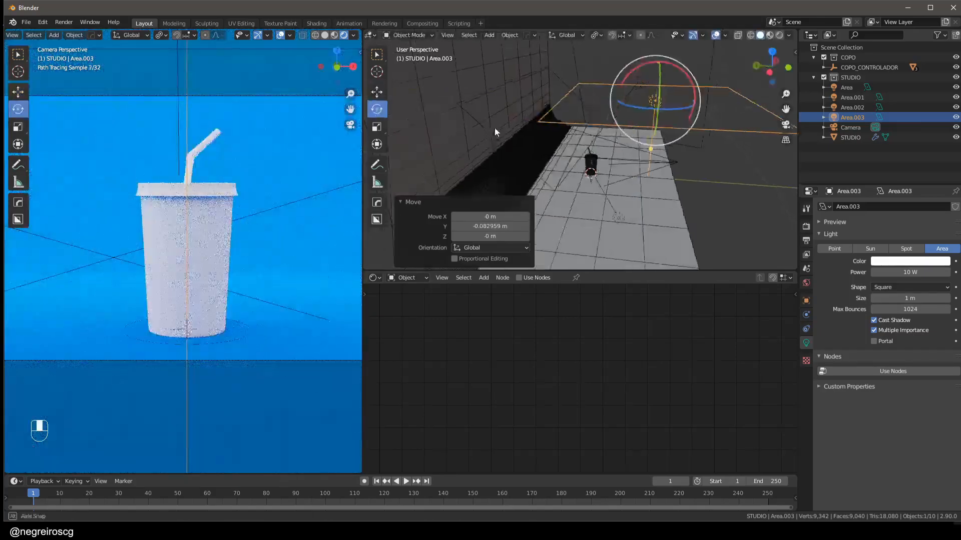
{"action": "middle_click_drag", "start_coordinate": [495, 129], "coordinate": [511, 134]}
{"action": "left_click_drag", "start_coordinate": [646, 63], "coordinate": [681, 60]}
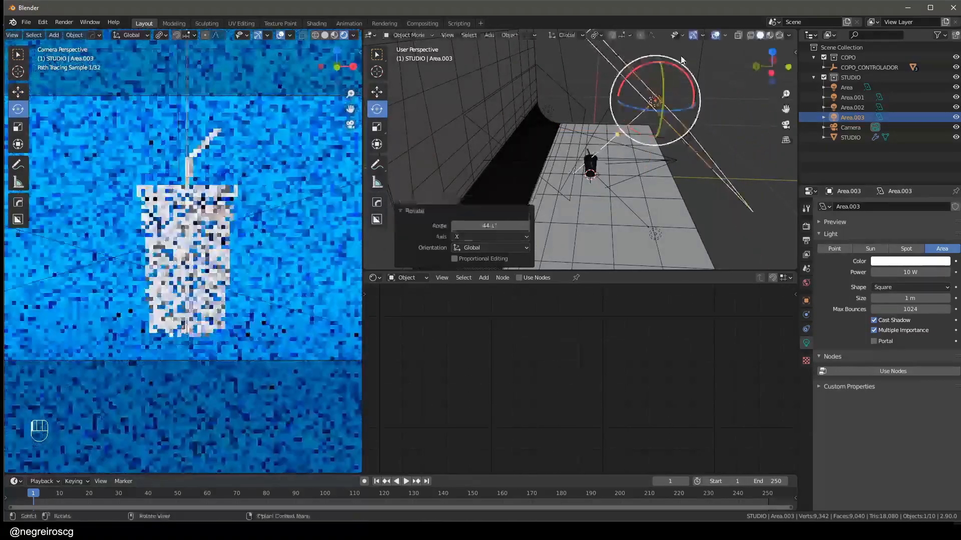
- Scale the new area light uniformly to 0.355 and stretch it by 2.537 along the X axis
{"action": "middle_click_drag", "start_coordinate": [681, 61], "coordinate": [635, 70]}
{"action": "key", "text": "s"}
{"action": "left_click", "coordinate": [699, 96]}
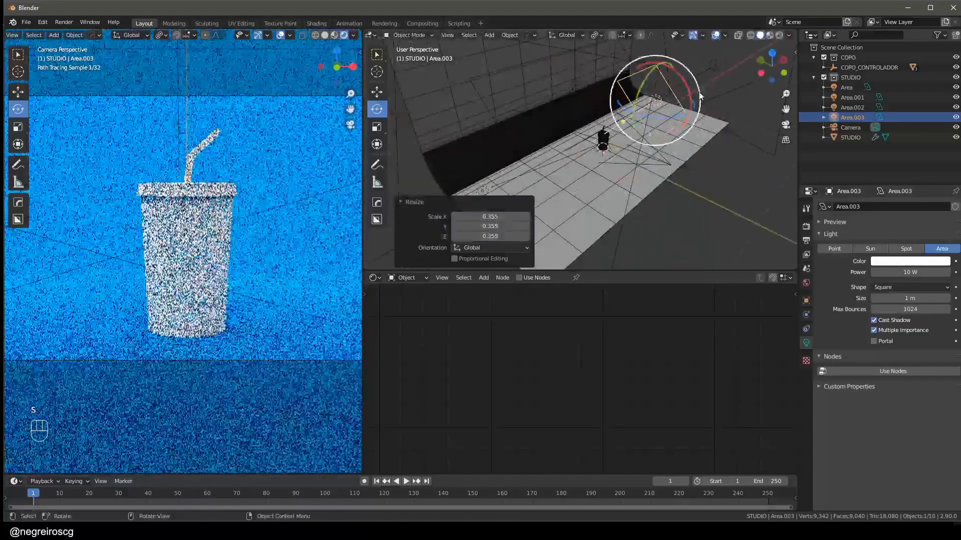
{"action": "middle_click_drag", "start_coordinate": [699, 96], "coordinate": [646, 95]}
{"action": "key", "text": "s"}
{"action": "key", "text": "y"}
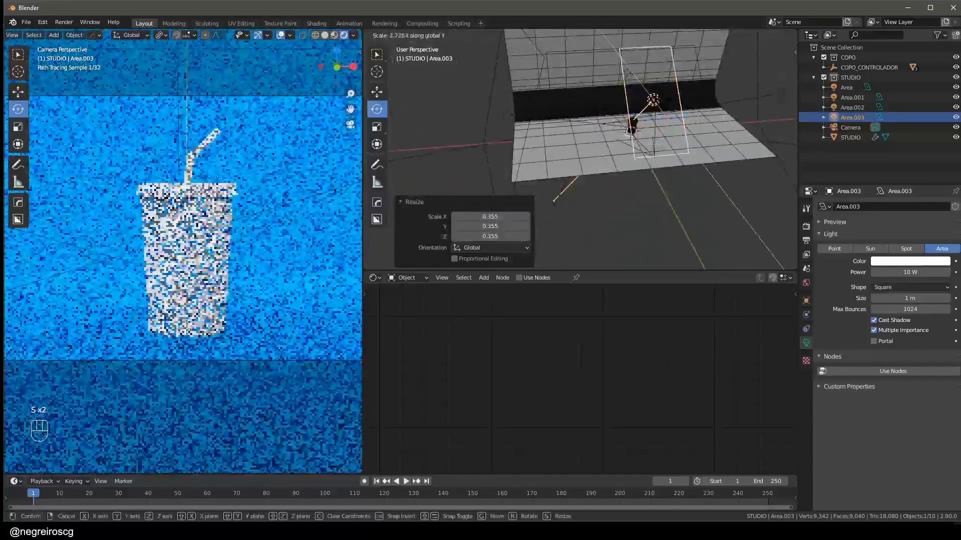
{"action": "left_click", "coordinate": [695, 89]}
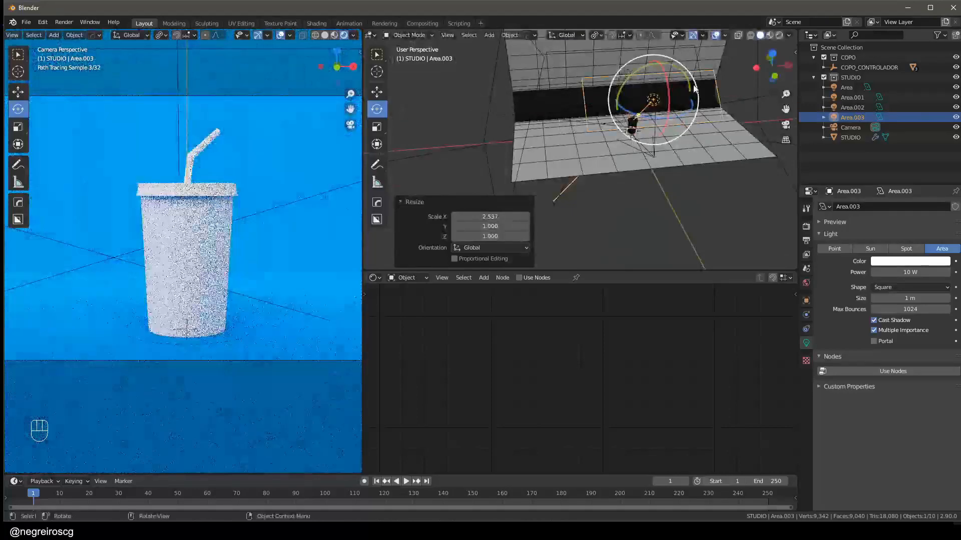
{"action": "middle_click_drag", "start_coordinate": [550, 97], "coordinate": [665, 79]}
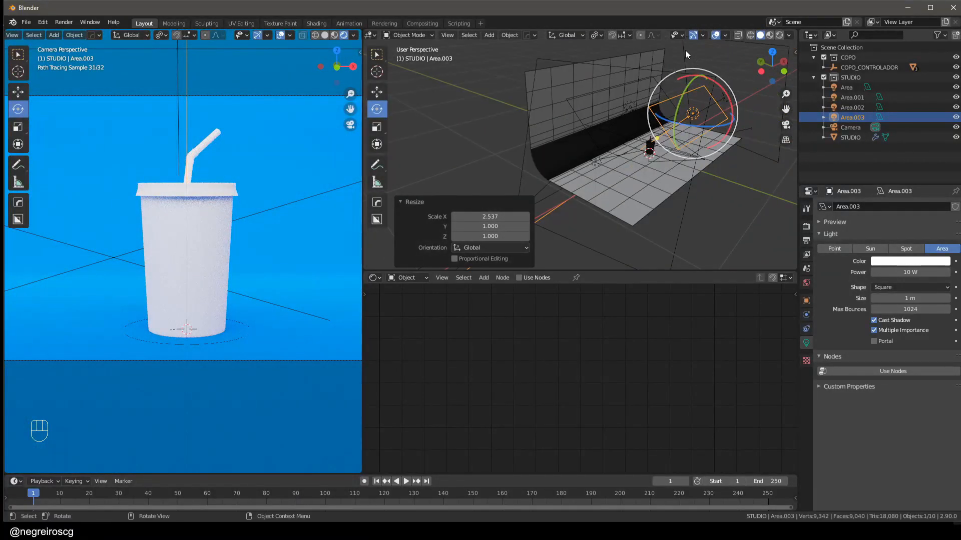
- Hide the three older area lights, leaving only the new one lighting the scene
{"action": "left_click", "coordinate": [685, 50]}
{"action": "left_click", "coordinate": [515, 184], "text": "shift"}
{"action": "key", "text": "h"}
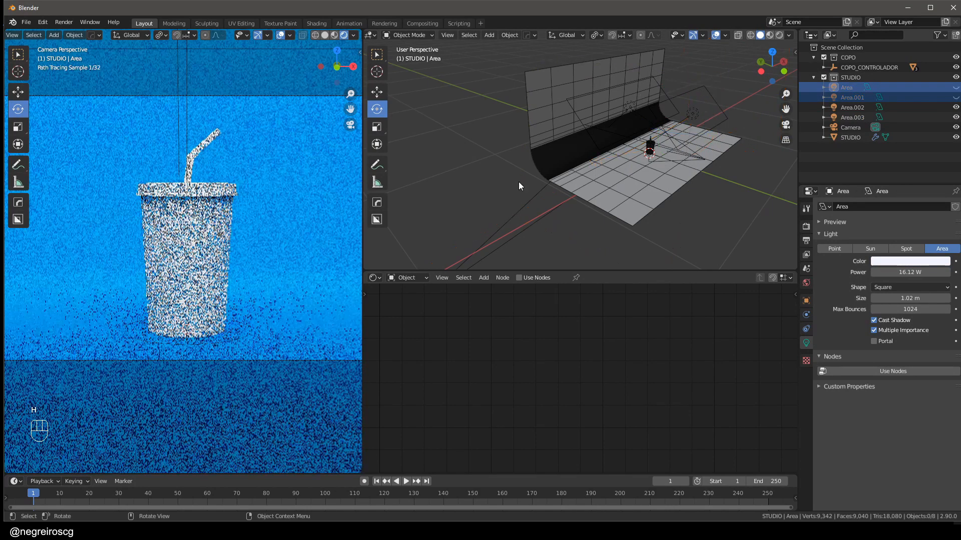
{"action": "scroll", "coordinate": [601, 131], "scroll_direction": "up", "scroll_amount": 3}
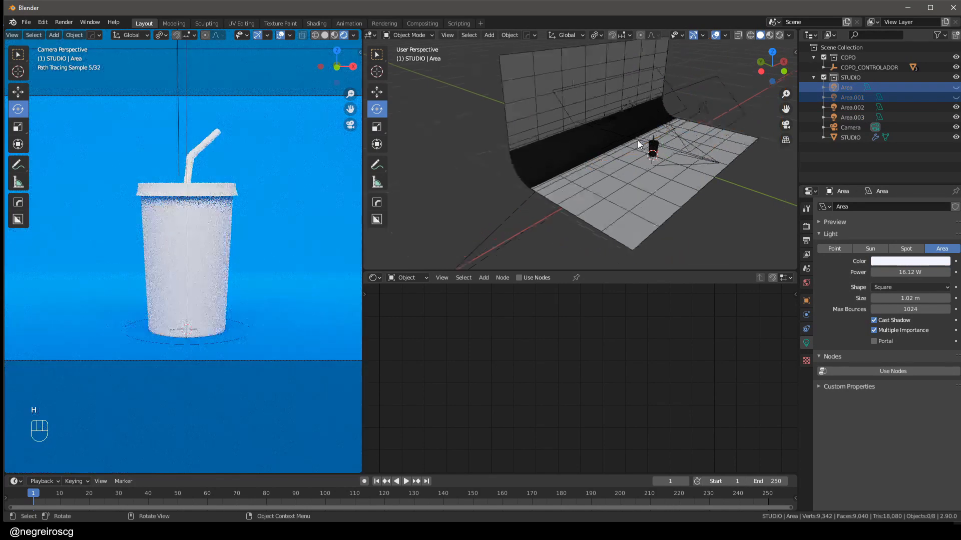
{"action": "left_click", "coordinate": [689, 98]}
{"action": "key", "text": "h"}
{"action": "mouse_move", "coordinate": [689, 98]}
{"action": "middle_mouse_down"}
{"action": "mouse_move", "coordinate": [725, 97]}
{"action": "mouse_move", "coordinate": [689, 97]}
{"action": "middle_mouse_up"}
- Rotate the new area light about -1.39° around the X axis and lower its power to 1.3 W
{"action": "left_click", "coordinate": [701, 106]}
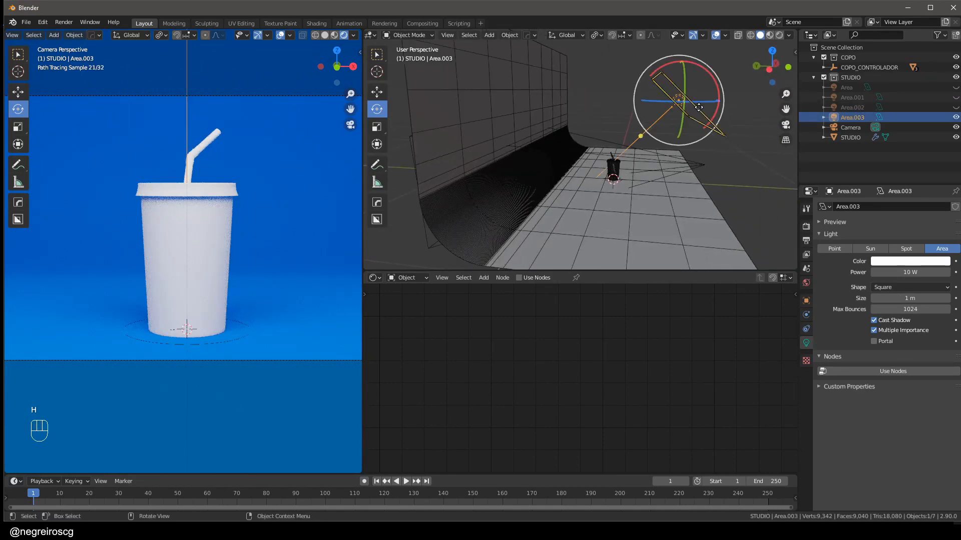
{"action": "left_click_drag", "start_coordinate": [706, 71], "coordinate": [706, 71]}
{"action": "scroll", "coordinate": [652, 97], "scroll_direction": "up", "scroll_amount": 5}
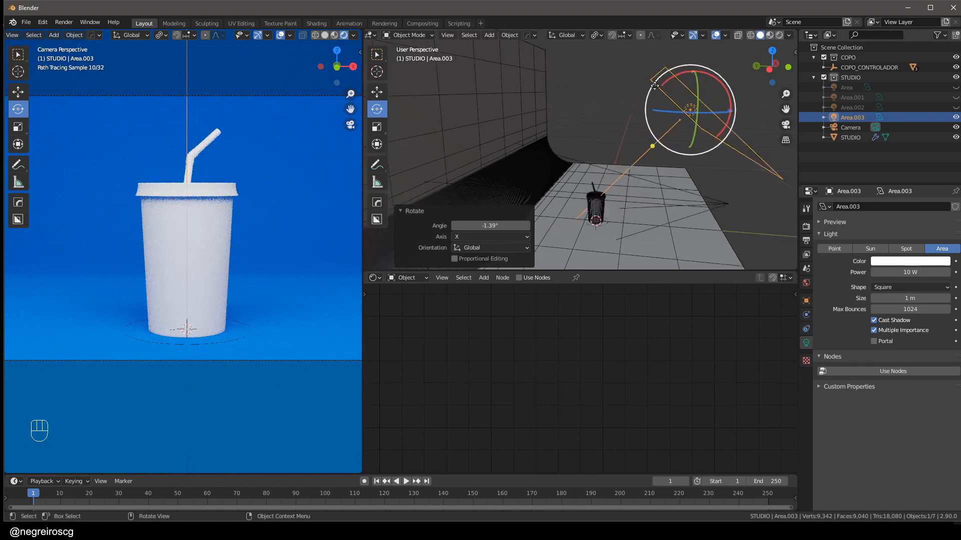
{"action": "middle_click_drag", "start_coordinate": [652, 190], "coordinate": [634, 179], "text": "shift"}
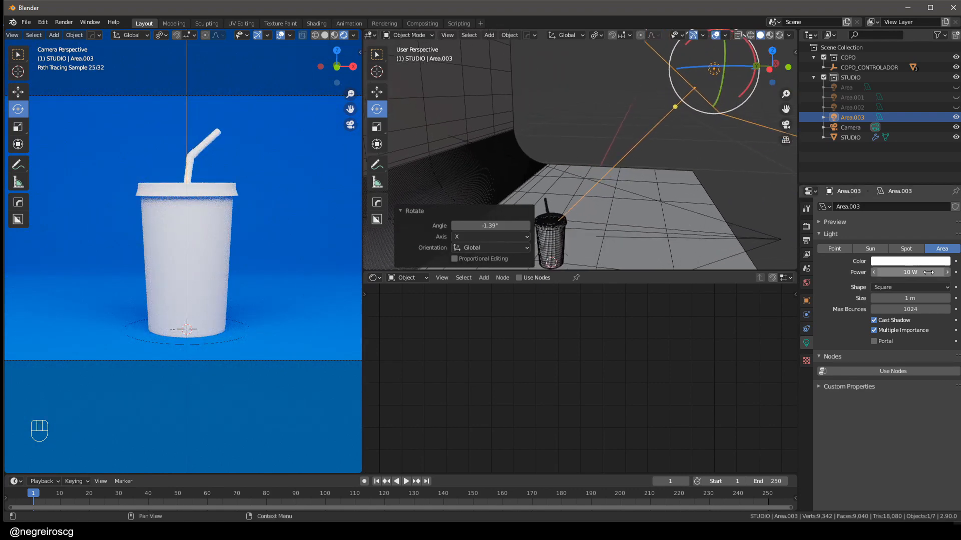
{"action": "left_click_drag", "start_coordinate": [910, 272], "coordinate": [876, 273]}
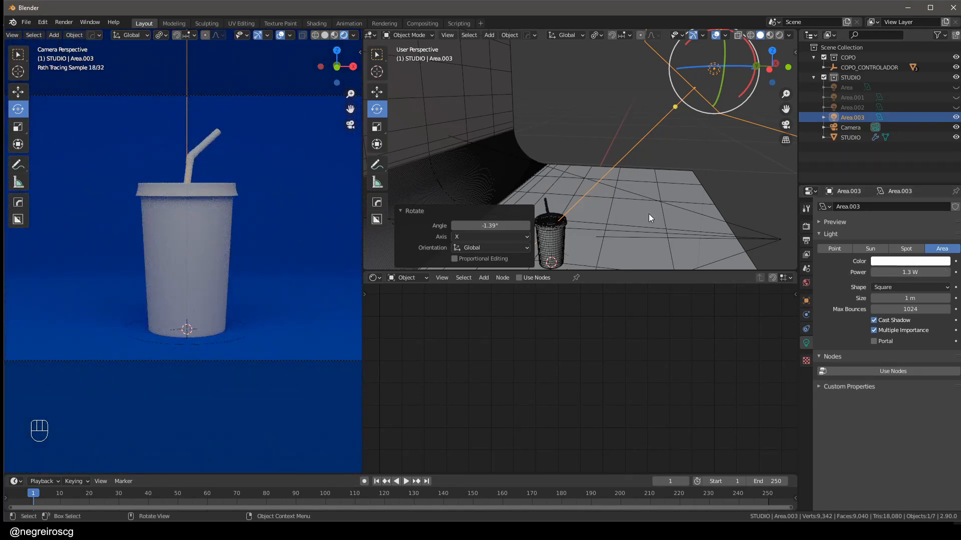
- Select the camera and enlarge the cup illustration in the reference image
{"action": "left_click", "coordinate": [771, 240]}
{"action": "middle_click_drag", "start_coordinate": [768, 242], "coordinate": [359, 224]}
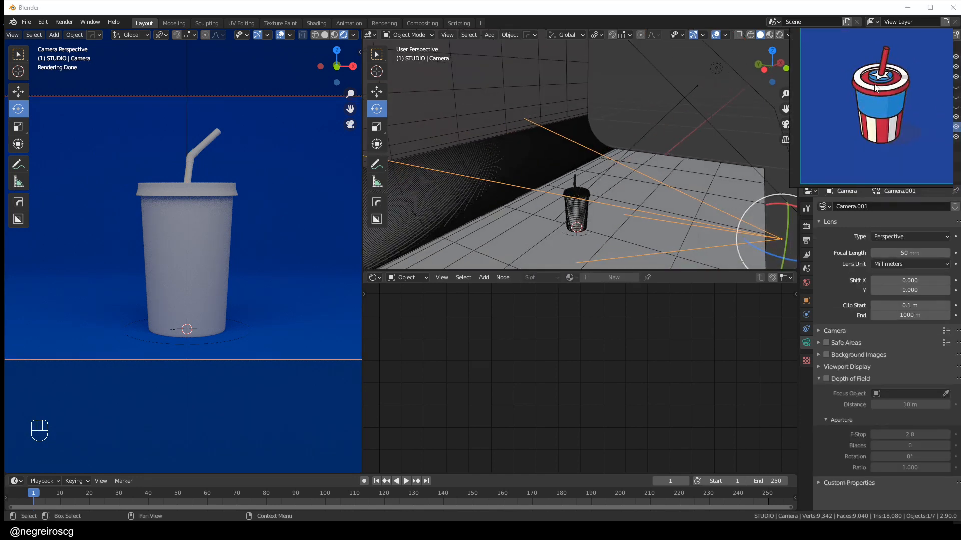
{"action": "scroll", "coordinate": [876, 90], "scroll_direction": "up", "scroll_amount": 4}
{"action": "scroll", "coordinate": [877, 89], "scroll_direction": "down", "scroll_amount": 1}
{"action": "scroll", "coordinate": [583, 208], "scroll_direction": "down", "scroll_amount": 4}
- Raise the camera along global Z and tilt it down so it looks onto the cup's lid
{"action": "middle_click", "coordinate": [666, 239]}
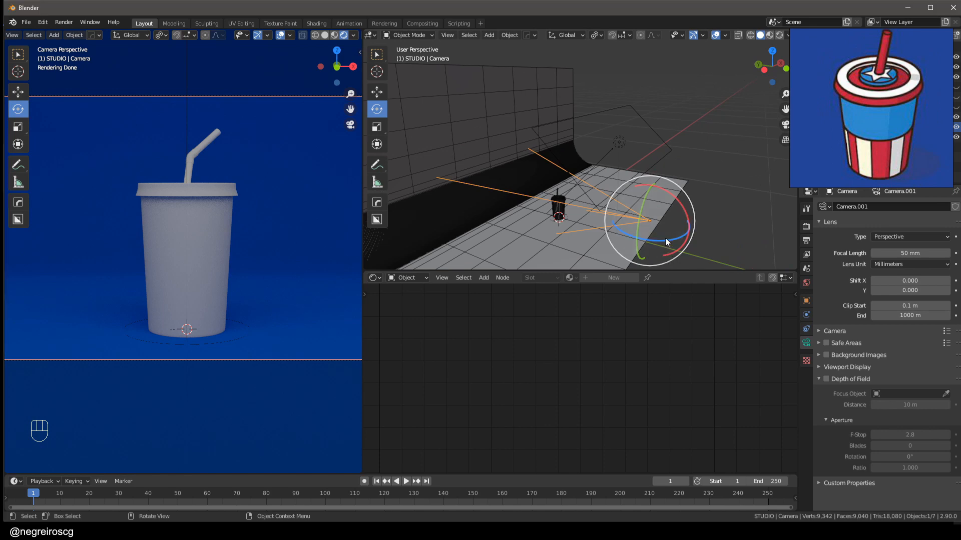
{"action": "middle_click_drag", "start_coordinate": [665, 238], "coordinate": [656, 221]}
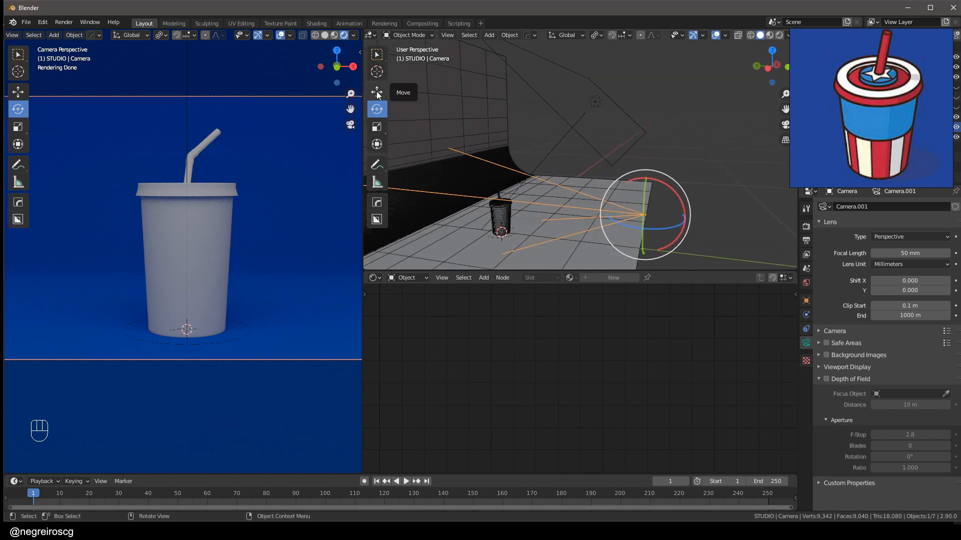
{"action": "left_click", "coordinate": [377, 93]}
{"action": "left_click_drag", "start_coordinate": [648, 186], "coordinate": [646, 140]}
{"action": "left_click", "coordinate": [378, 109]}
{"action": "left_click", "coordinate": [378, 93]}
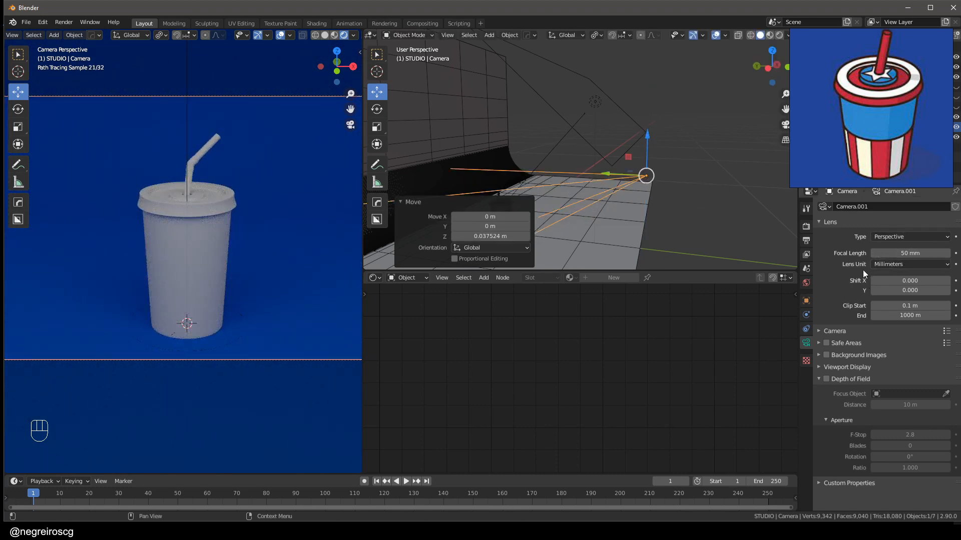
- Set the camera's focal length to 24 mm
{"action": "left_click", "coordinate": [922, 254]}
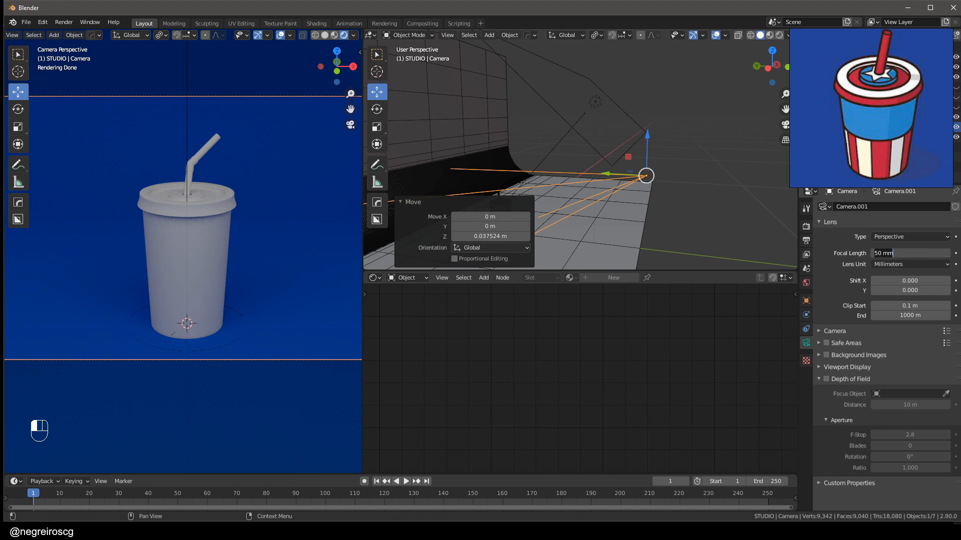
{"action": "type", "text": "24"}
{"action": "key", "text": "Return"}
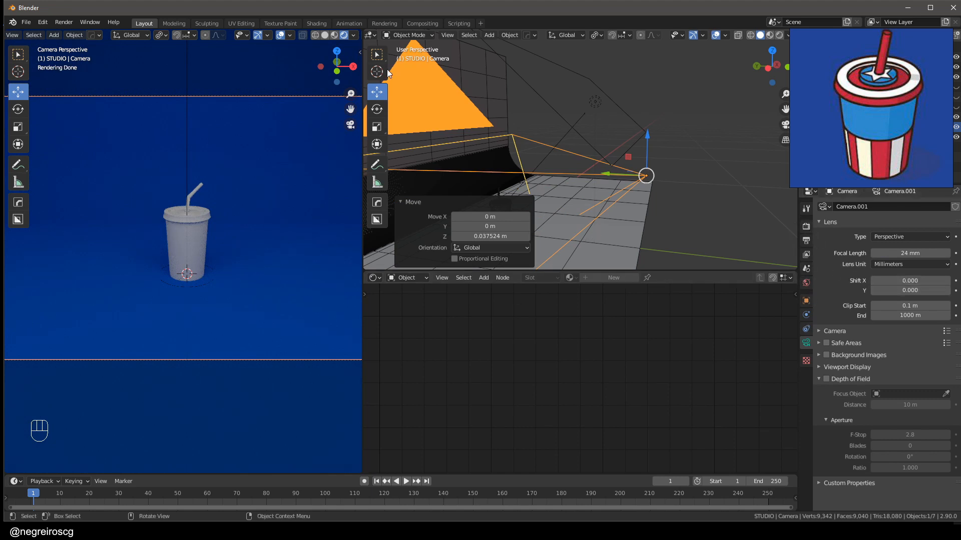
- Set the transform orientation to Local and move the camera toward the cup by about -0.288 m along its Z axis
{"action": "left_click", "coordinate": [570, 36]}
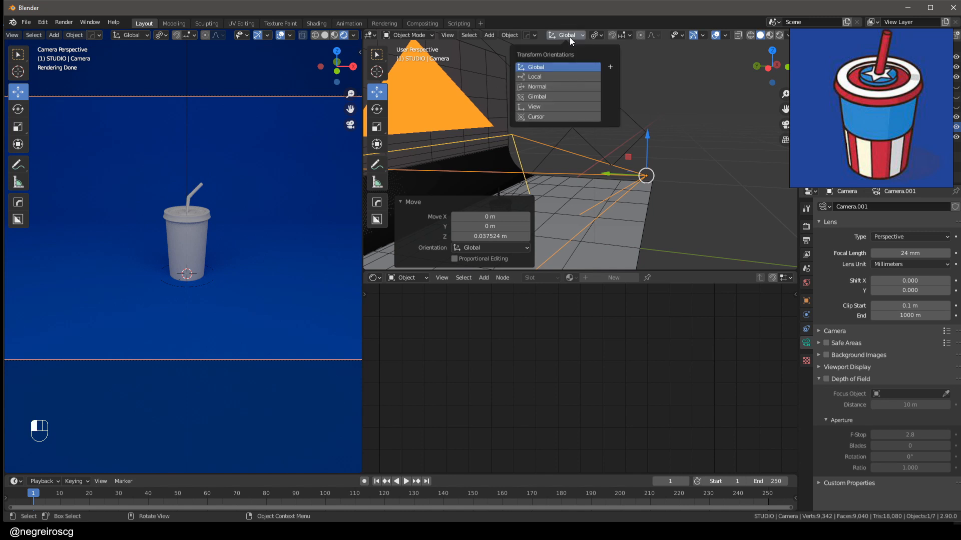
{"action": "left_click", "coordinate": [541, 76]}
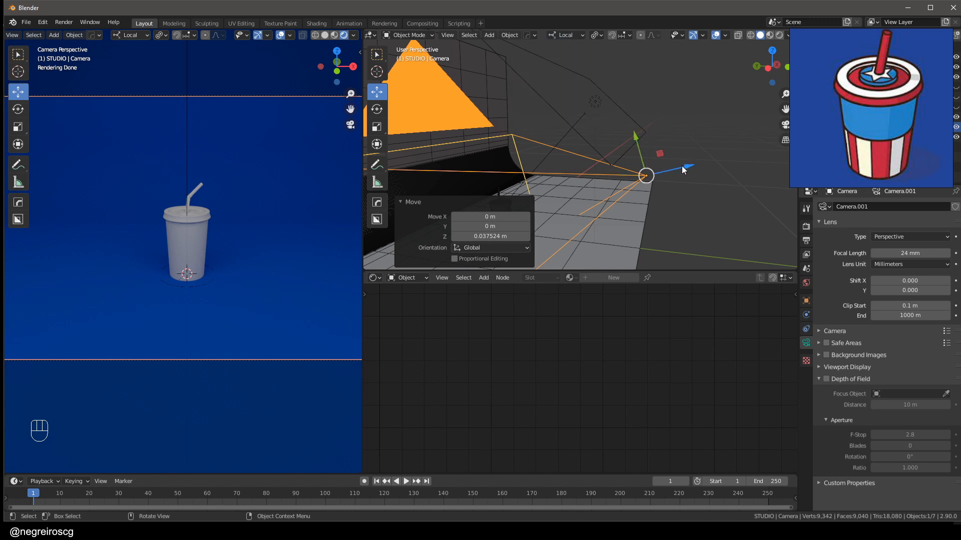
{"action": "left_click_drag", "start_coordinate": [684, 170], "coordinate": [560, 196]}
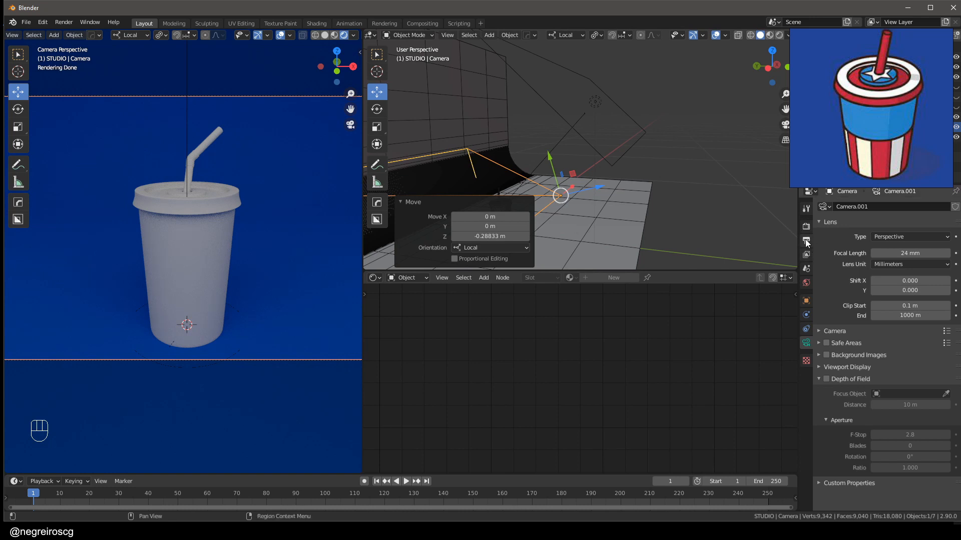
- Review the output resolution settings and show the whole render frame in the camera view
{"action": "left_click", "coordinate": [807, 227]}
{"action": "left_click", "coordinate": [806, 242]}
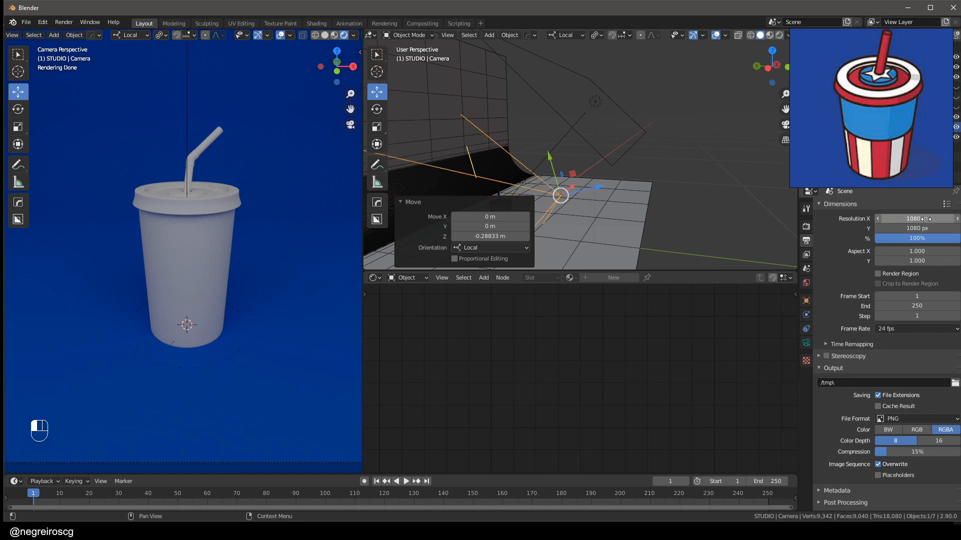
{"action": "key", "text": "Return"}
{"action": "scroll", "coordinate": [170, 296], "scroll_direction": "up", "scroll_amount": 1}
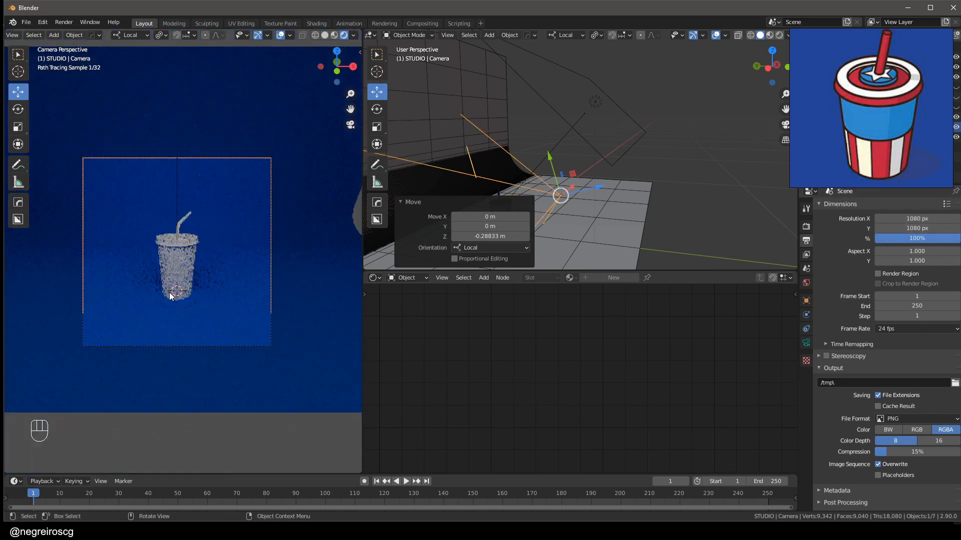
- Raise the camera along its local Y axis and bring it about -0.042 m along local Z toward the cup
{"action": "middle_click_drag", "start_coordinate": [532, 205], "coordinate": [572, 173]}
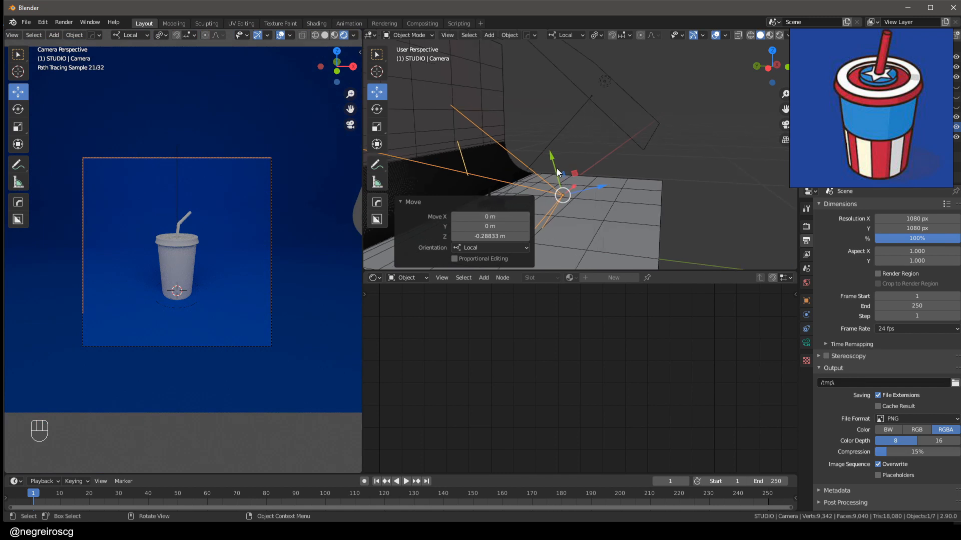
{"action": "left_click_drag", "start_coordinate": [554, 167], "coordinate": [555, 167]}
{"action": "left_click_drag", "start_coordinate": [556, 156], "coordinate": [554, 150]}
{"action": "left_click_drag", "start_coordinate": [592, 175], "coordinate": [559, 190]}
{"action": "middle_click_drag", "start_coordinate": [560, 190], "coordinate": [639, 132]}
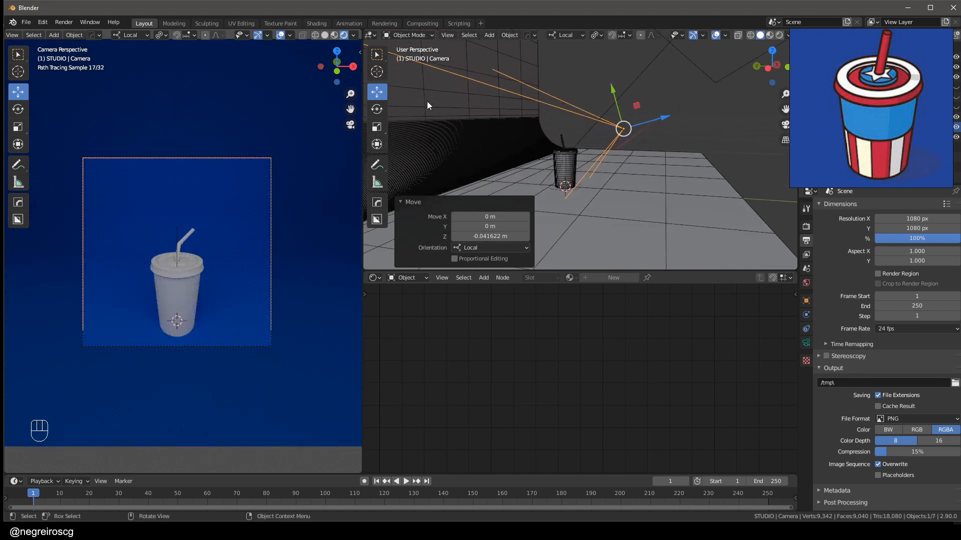
- Tilt the camera about -10.9° around its local X axis to reframe the cup
{"action": "left_click", "coordinate": [377, 111]}
{"action": "left_click_drag", "start_coordinate": [635, 96], "coordinate": [636, 83]}
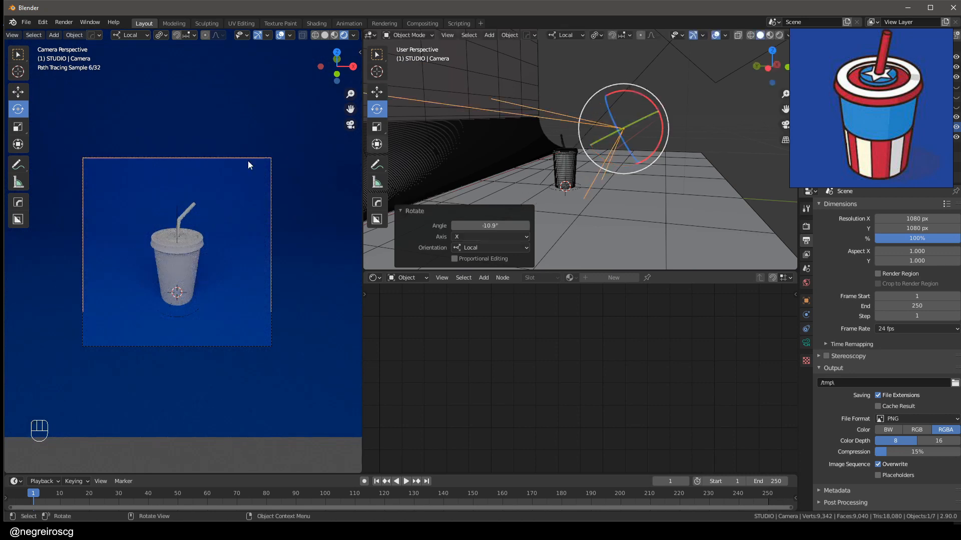
{"action": "scroll", "coordinate": [185, 254], "scroll_direction": "up", "scroll_amount": 4}
{"action": "scroll", "coordinate": [188, 266], "scroll_direction": "up", "scroll_amount": 1}
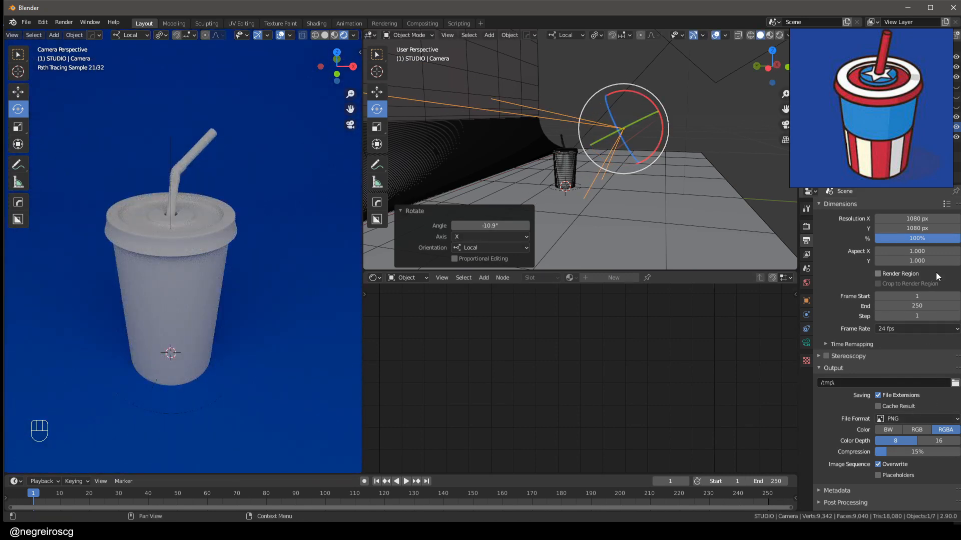
- Set the camera's focal length to 35 mm and check the framing of the cup in the camera view
{"action": "left_click", "coordinate": [806, 343]}
{"action": "left_click", "coordinate": [920, 253]}
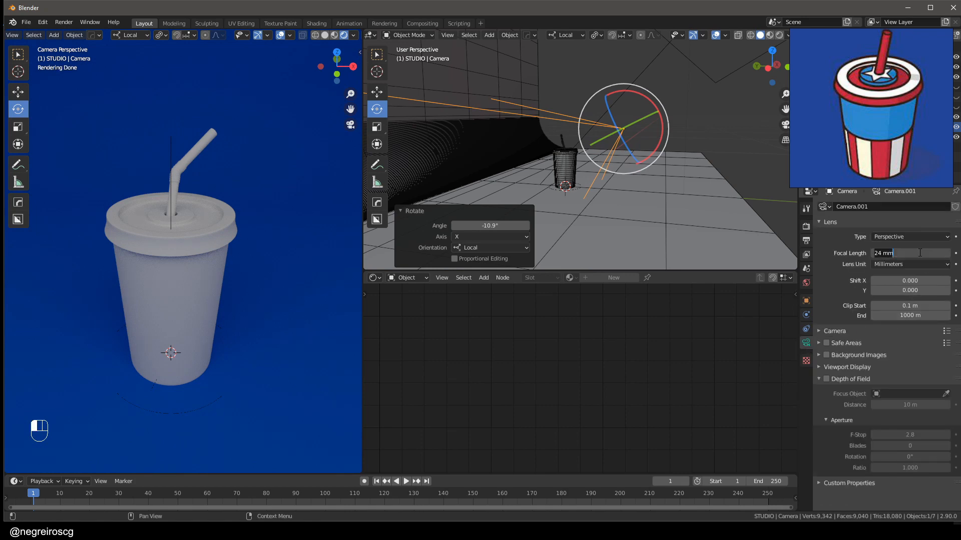
{"action": "type", "text": "35"}
{"action": "key", "text": "Return"}
{"action": "scroll", "coordinate": [116, 254], "scroll_direction": "down", "scroll_amount": 4}
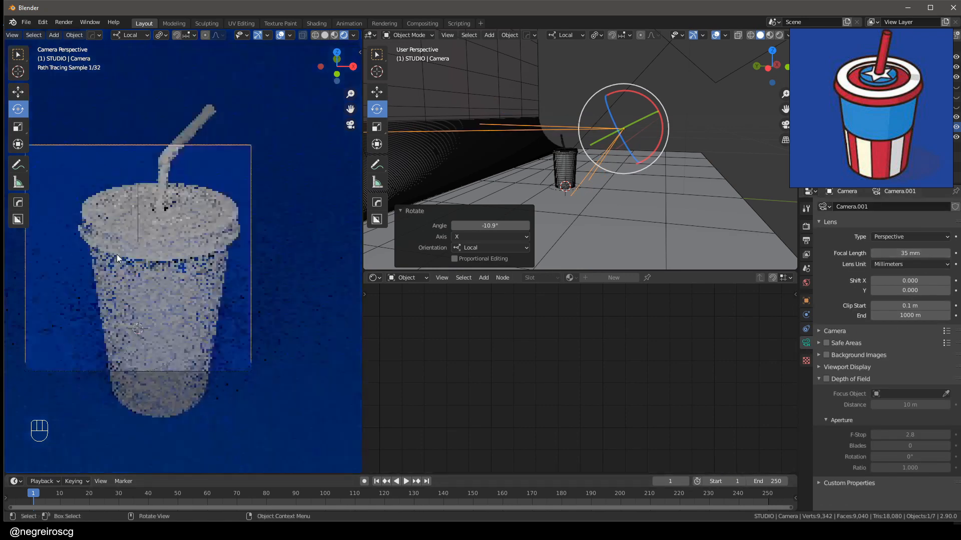
{"action": "scroll", "coordinate": [118, 254], "scroll_direction": "up", "scroll_amount": 2}
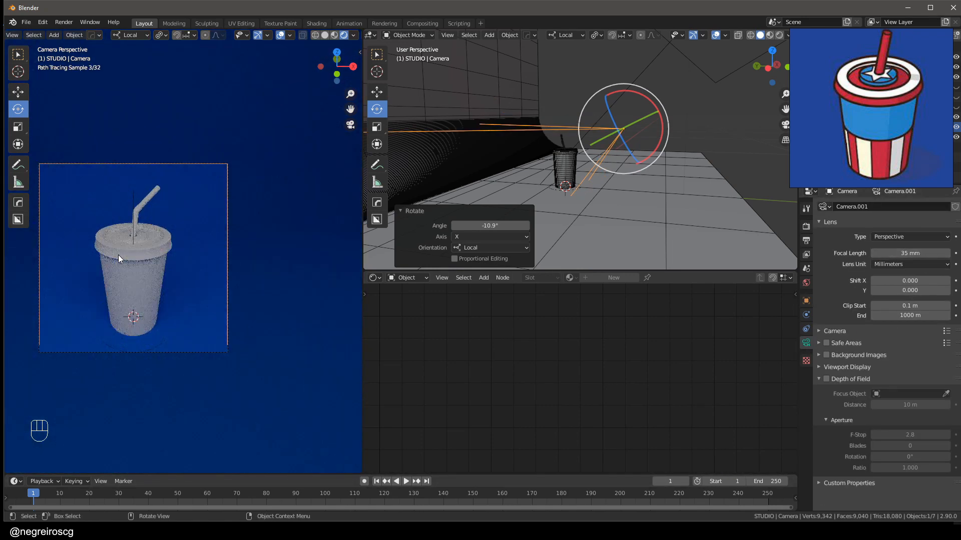
- Fine-tune the camera's position and tilt it about -3.01° around its local X axis
{"action": "mouse_move", "coordinate": [648, 96]}
{"action": "left_mouse_down"}
{"action": "mouse_move", "coordinate": [617, 99]}
{"action": "mouse_move", "coordinate": [614, 109]}
{"action": "mouse_move", "coordinate": [638, 97]}
{"action": "left_mouse_up"}
{"action": "left_click", "coordinate": [378, 93]}
{"action": "left_click", "coordinate": [379, 110]}
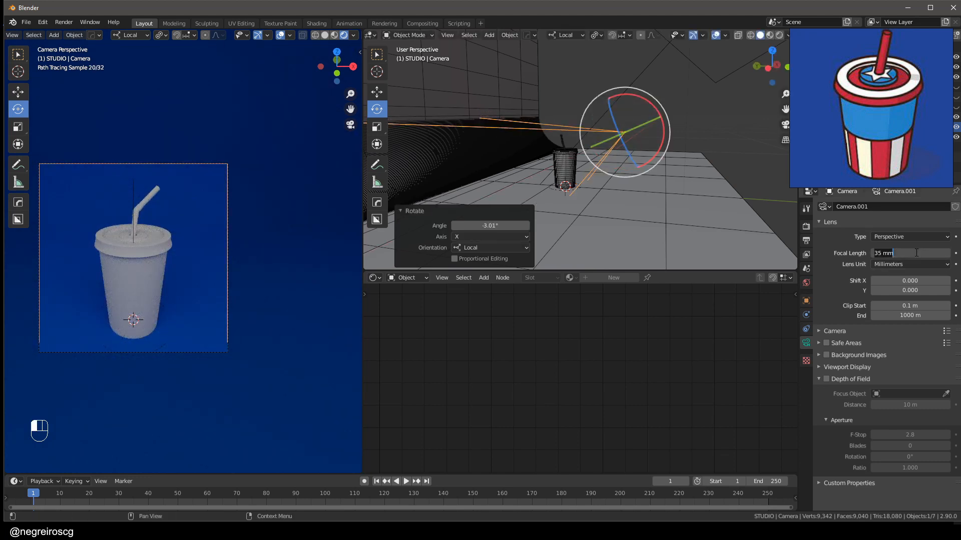
- Set the camera's focal length to 40 mm and move it back about 0.041 m along its local Z axis
{"action": "type", "text": "40"}
{"action": "key", "text": "Return"}
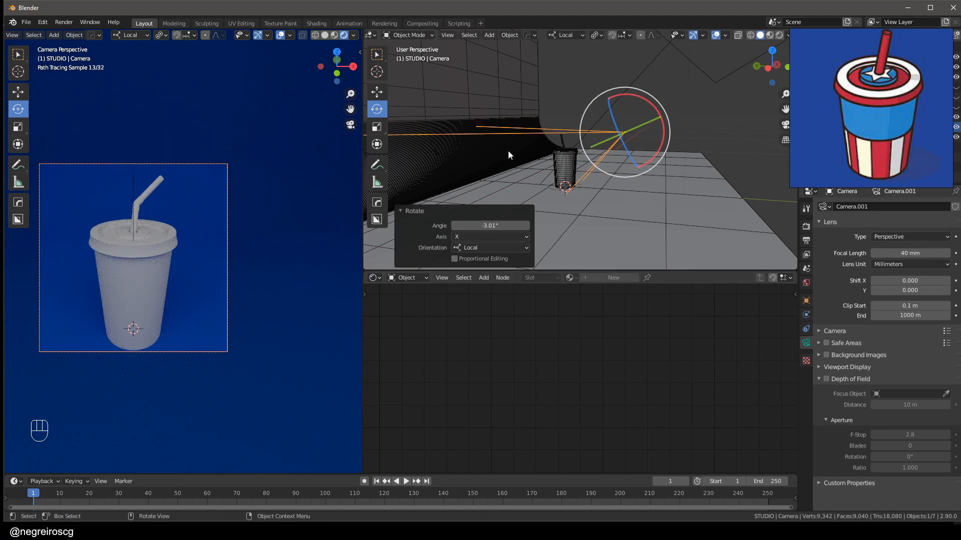
{"action": "left_click", "coordinate": [379, 94]}
{"action": "left_click_drag", "start_coordinate": [652, 121], "coordinate": [671, 121]}
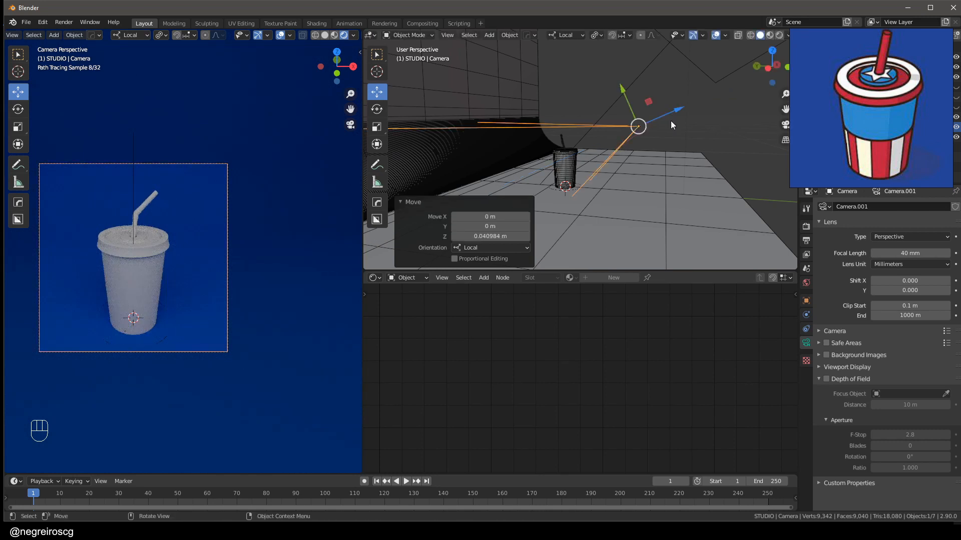
- Brighten the studio backdrop material's base color to value 1.000 and saturation about 0.769
{"action": "left_click", "coordinate": [667, 200]}
{"action": "left_click", "coordinate": [577, 334]}
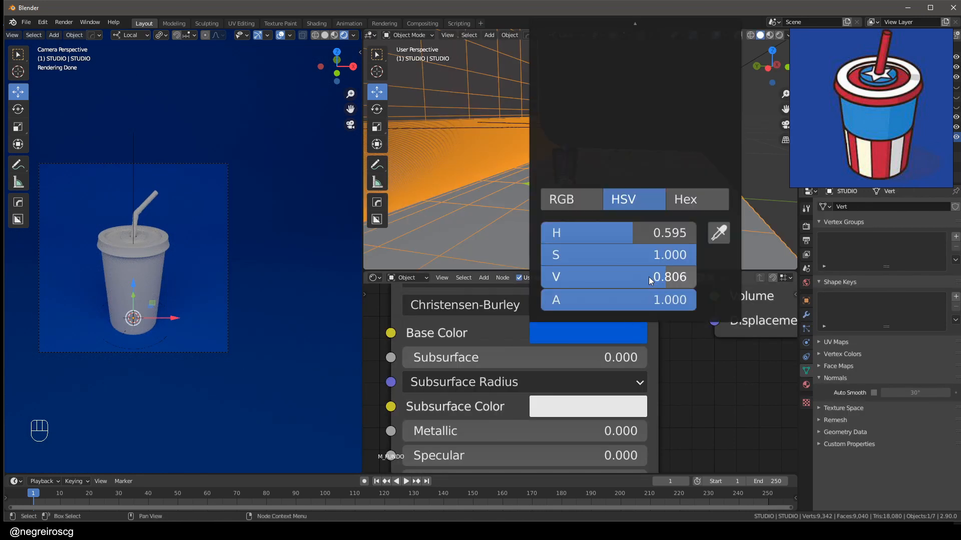
{"action": "mouse_move", "coordinate": [666, 276]}
{"action": "left_mouse_down"}
{"action": "mouse_move", "coordinate": [696, 277]}
{"action": "mouse_move", "coordinate": [670, 259]}
{"action": "mouse_move", "coordinate": [642, 260]}
{"action": "mouse_move", "coordinate": [659, 259]}
{"action": "left_mouse_up"}
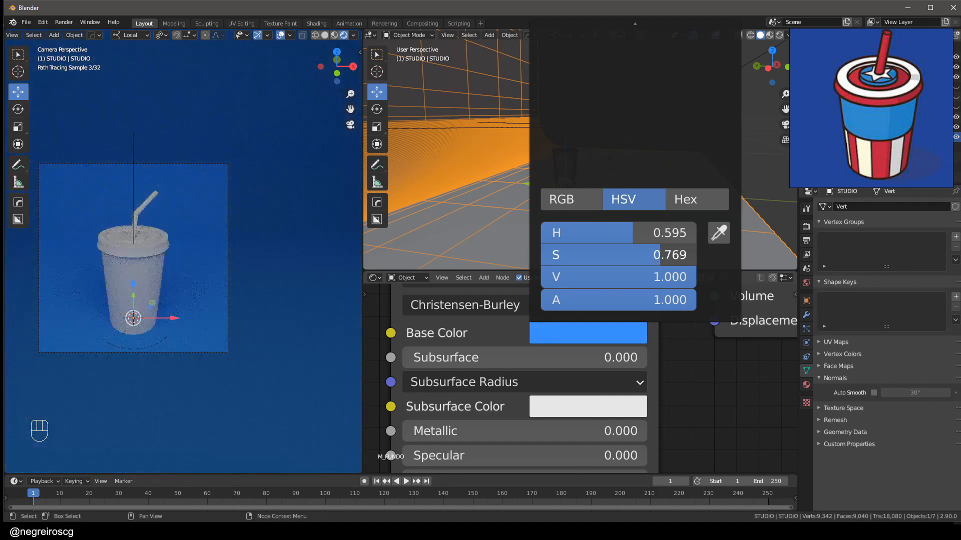
{"action": "middle_click_drag", "start_coordinate": [691, 368], "coordinate": [687, 366]}
- Scale the Area.003 light to about 0.349 along its local Y axis
{"action": "scroll", "coordinate": [685, 220], "scroll_direction": "down", "scroll_amount": 4}
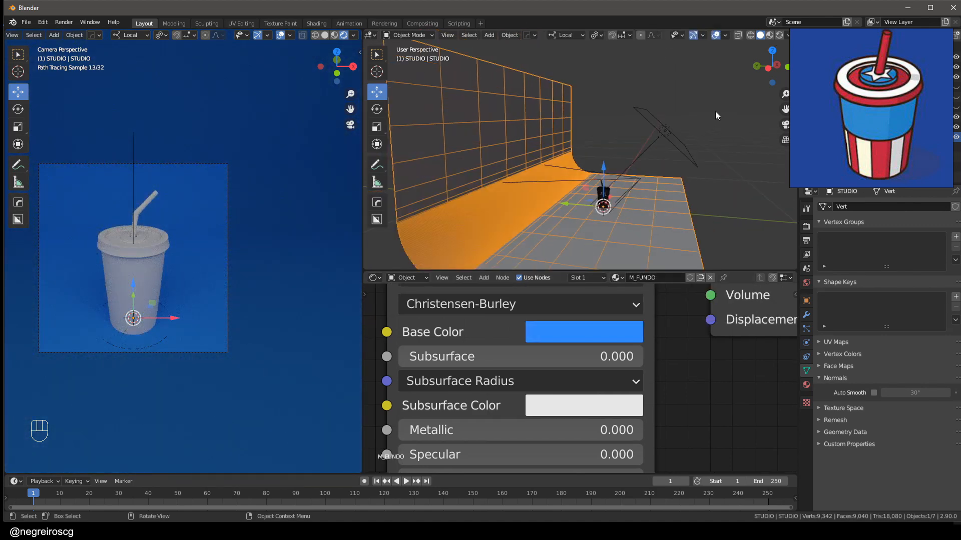
{"action": "scroll", "coordinate": [671, 125], "scroll_direction": "up", "scroll_amount": 3}
{"action": "left_click", "coordinate": [655, 140]}
{"action": "key", "text": "s"}
{"action": "key", "text": "y"}
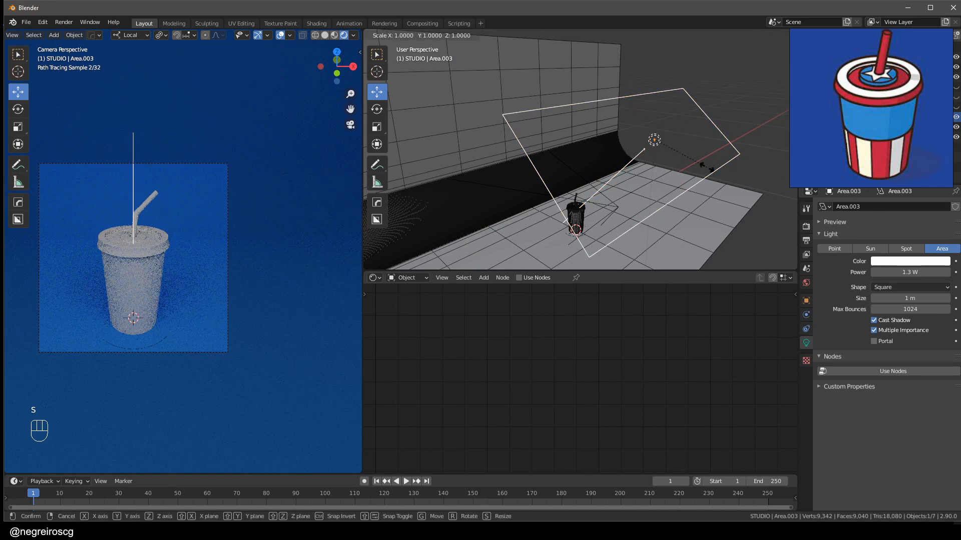
{"action": "left_click", "coordinate": [673, 149]}
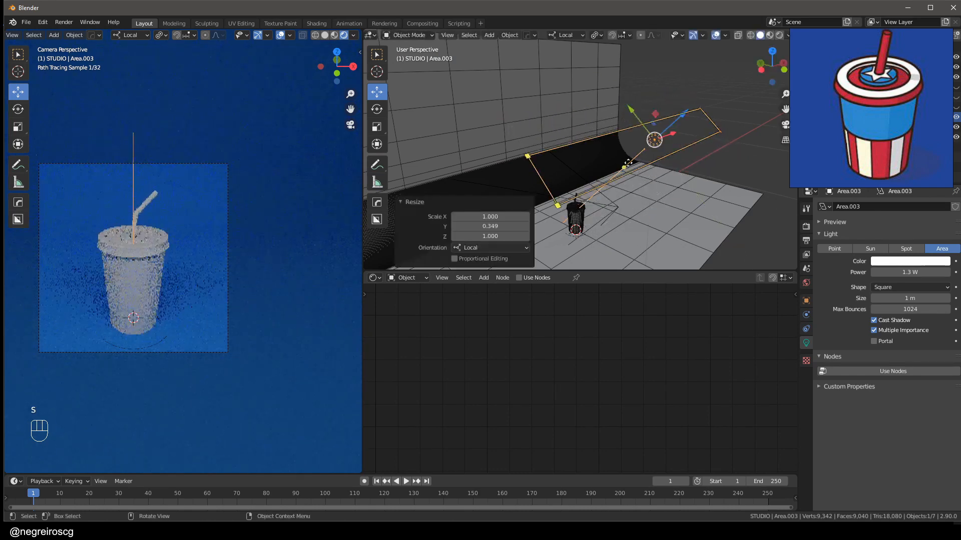
- Bring the Area.003 light closer to the cup along its local Z axis, ending with a shift of about -0.121 m
{"action": "middle_click_drag", "start_coordinate": [674, 157], "coordinate": [643, 153]}
{"action": "left_click_drag", "start_coordinate": [676, 118], "coordinate": [622, 172]}
{"action": "middle_click_drag", "start_coordinate": [589, 223], "coordinate": [644, 164], "text": "shift"}
{"action": "scroll", "coordinate": [645, 164], "scroll_direction": "up", "scroll_amount": 2}
{"action": "left_click_drag", "start_coordinate": [689, 96], "coordinate": [651, 136]}
- Narrow the Area.003 light further by scaling it to about 0.474 along local Y
{"action": "key", "text": "s"}
{"action": "key", "text": "y"}
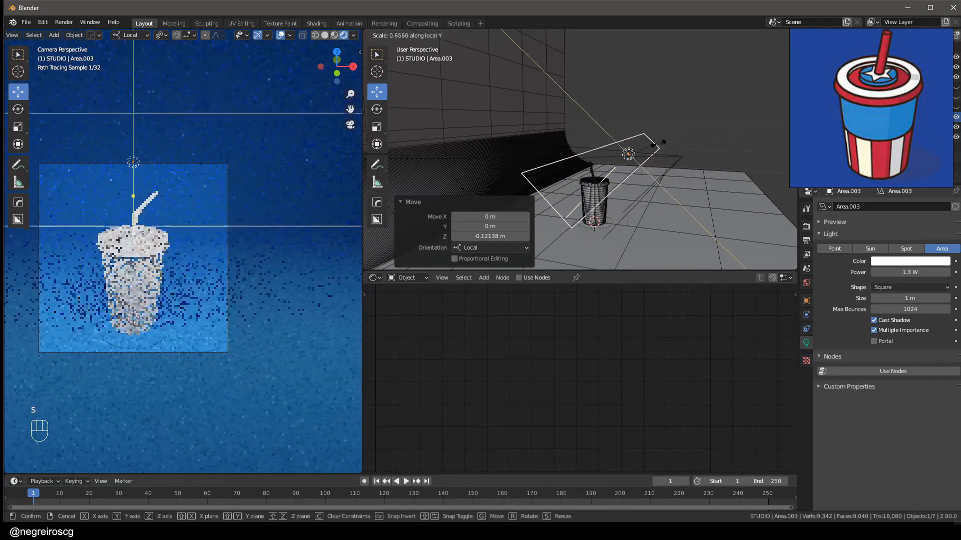
{"action": "left_click", "coordinate": [645, 150]}
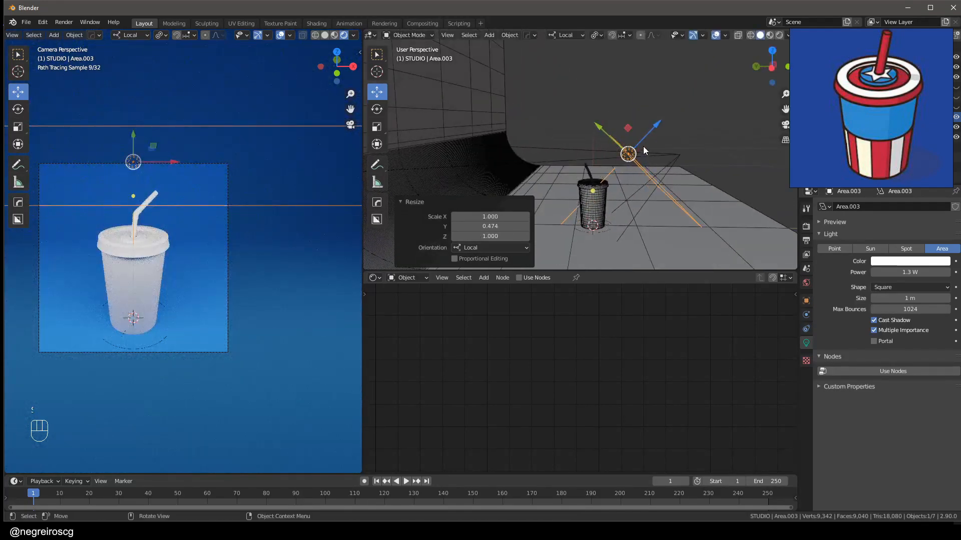
- Shift the Area.003 light about -0.019 m along local Y and 0.028 m along local Z, and lower its power to 850 mW
{"action": "left_click_drag", "start_coordinate": [606, 132], "coordinate": [603, 136]}
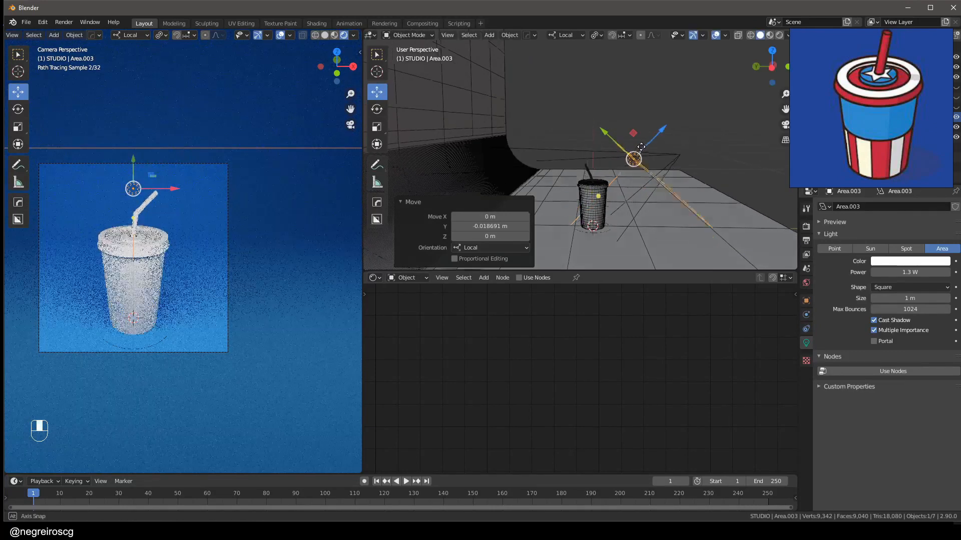
{"action": "left_click_drag", "start_coordinate": [661, 131], "coordinate": [665, 134]}
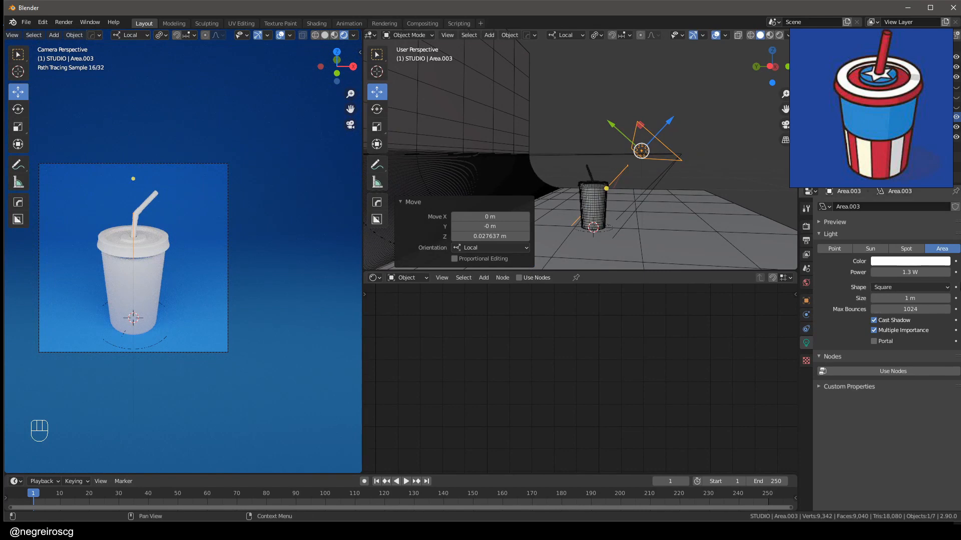
{"action": "left_click_drag", "start_coordinate": [911, 273], "coordinate": [887, 273], "text": "shift"}
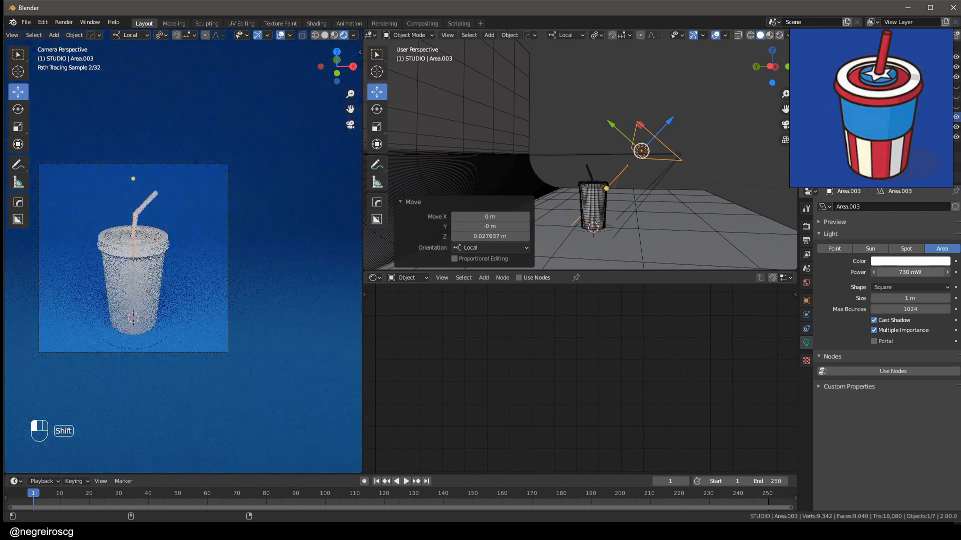
- Unhide all the hidden lights and lower the power of the Area.002 light above the backdrop to 4.8 W
{"action": "mouse_move", "coordinate": [575, 150]}
{"action": "middle_mouse_down"}
{"action": "mouse_move", "coordinate": [598, 146]}
{"action": "mouse_move", "coordinate": [601, 159]}
{"action": "mouse_move", "coordinate": [581, 163]}
{"action": "middle_mouse_up"}
{"action": "key", "text": "alt+h"}
{"action": "scroll", "coordinate": [620, 158], "scroll_direction": "down", "scroll_amount": 3}
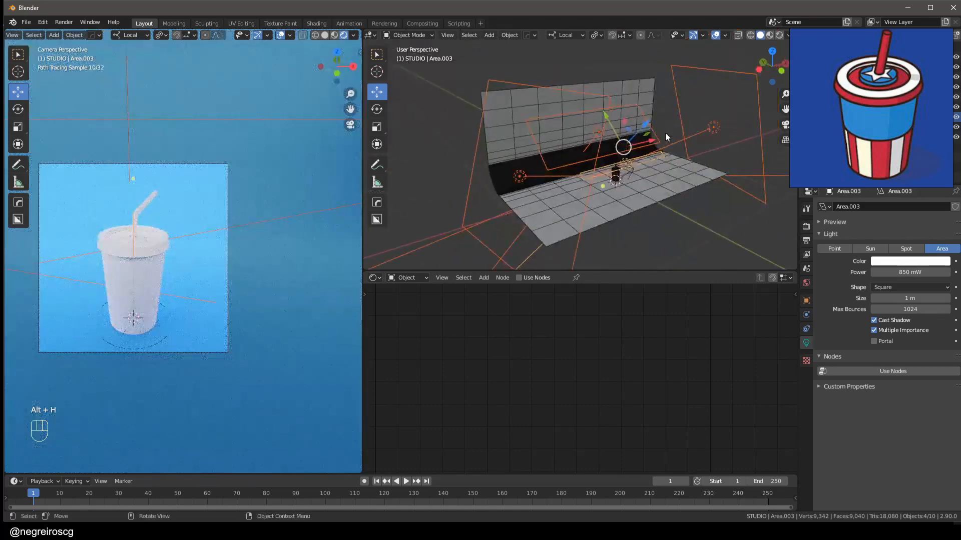
{"action": "scroll", "coordinate": [665, 133], "scroll_direction": "up", "scroll_amount": 3}
{"action": "left_click", "coordinate": [650, 136]}
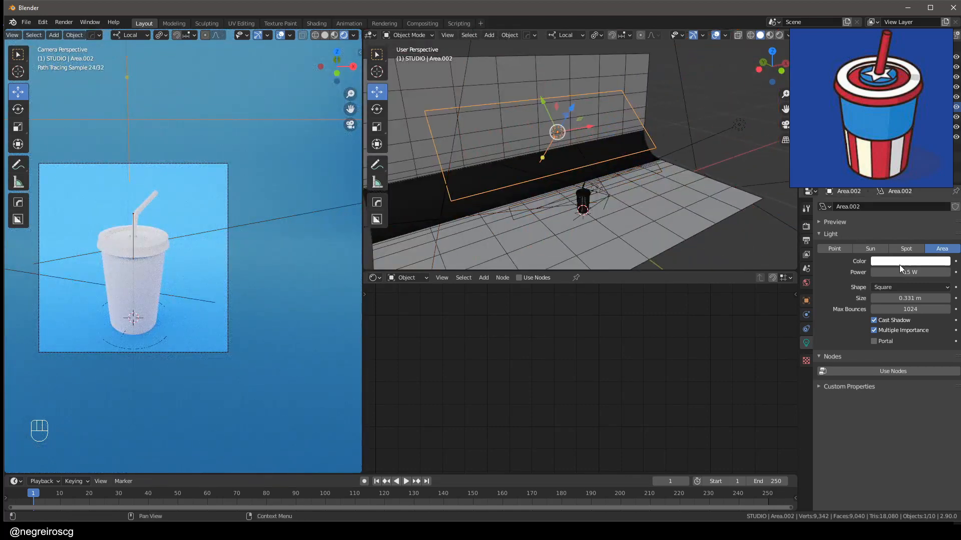
{"action": "left_click_drag", "start_coordinate": [923, 273], "coordinate": [882, 273]}
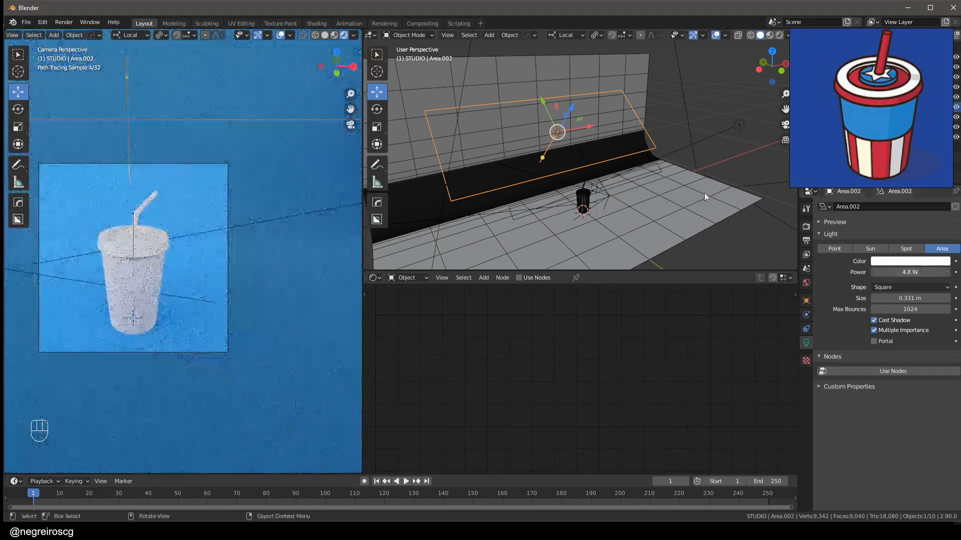
- Rotate the Area.002 light about -17.1° around its local X axis
{"action": "middle_click_drag", "start_coordinate": [704, 193], "coordinate": [653, 123]}
{"action": "middle_click_drag", "start_coordinate": [579, 127], "coordinate": [430, 123]}
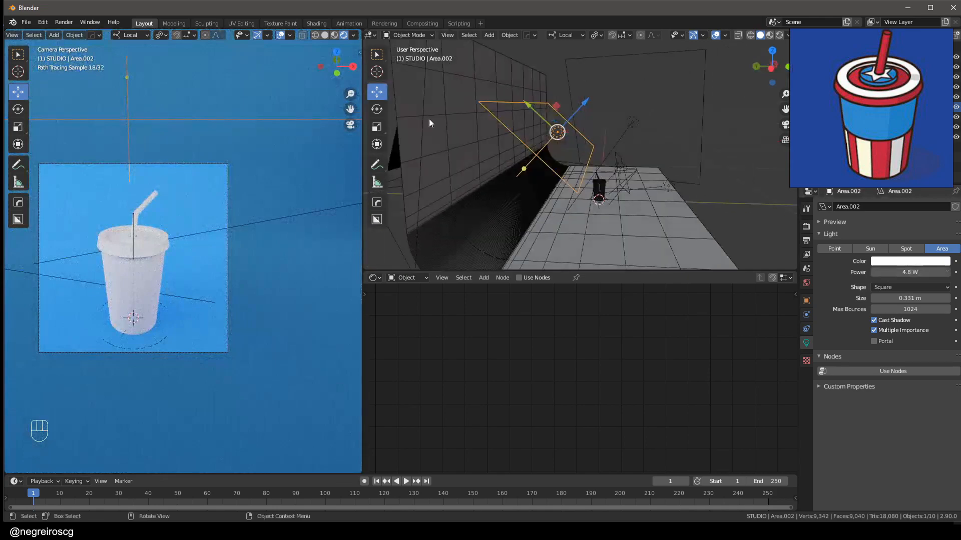
{"action": "left_click", "coordinate": [378, 110]}
{"action": "left_click_drag", "start_coordinate": [588, 114], "coordinate": [582, 106]}
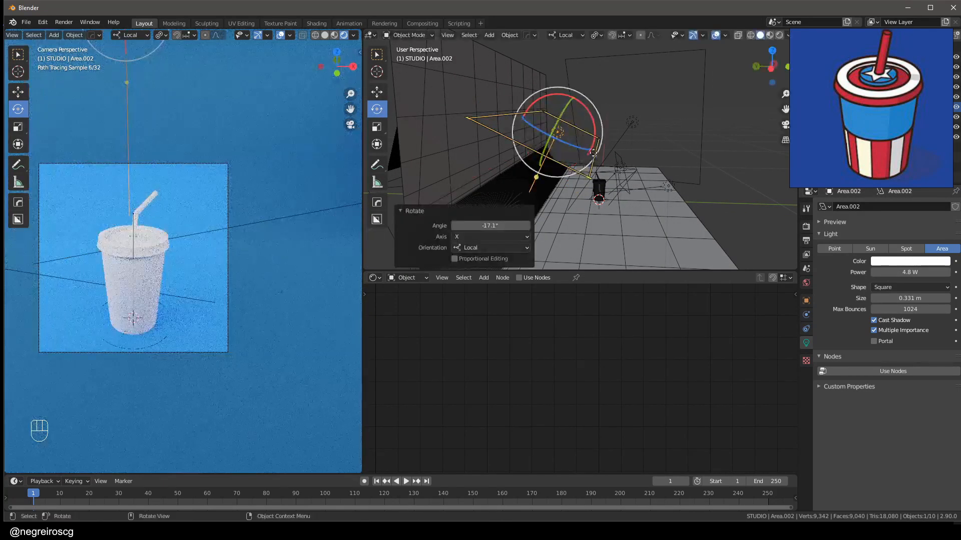
- Scale the Area.002 light to about 0.593 along its local Y axis
{"action": "middle_click_drag", "start_coordinate": [619, 153], "coordinate": [570, 161]}
{"action": "key", "text": "s"}
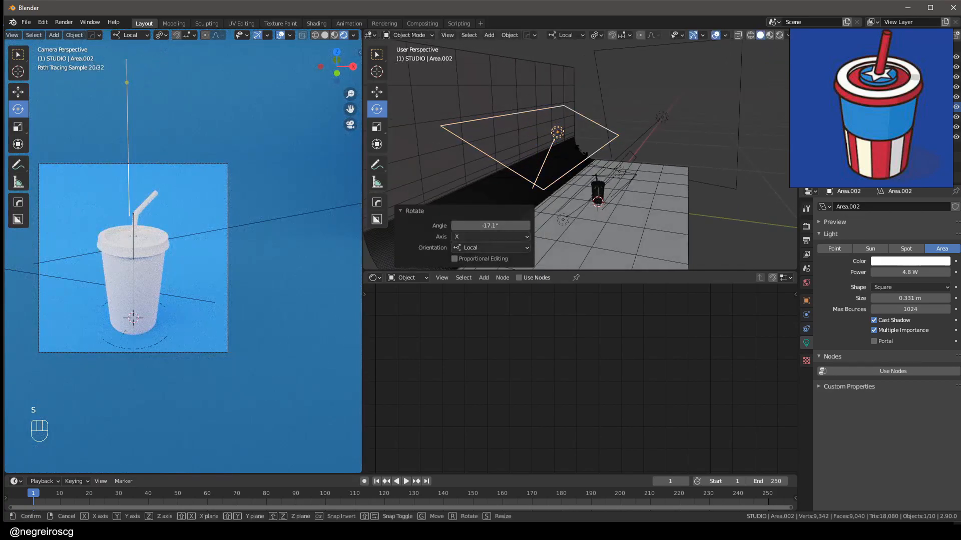
{"action": "key", "text": "y"}
{"action": "left_click", "coordinate": [575, 144]}
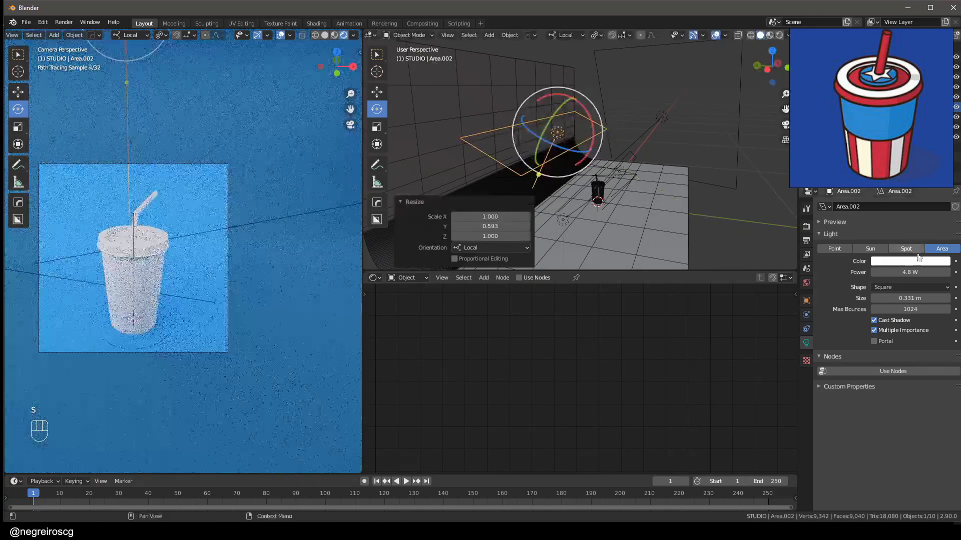
- Try the Area.002 light at 1 W, 0 W and 25 W to compare its effect on the render
{"action": "mouse_move", "coordinate": [922, 273]}
{"action": "left_mouse_down"}
{"action": "mouse_move", "coordinate": [894, 272]}
{"action": "mouse_move", "coordinate": [921, 274]}
{"action": "left_mouse_up"}
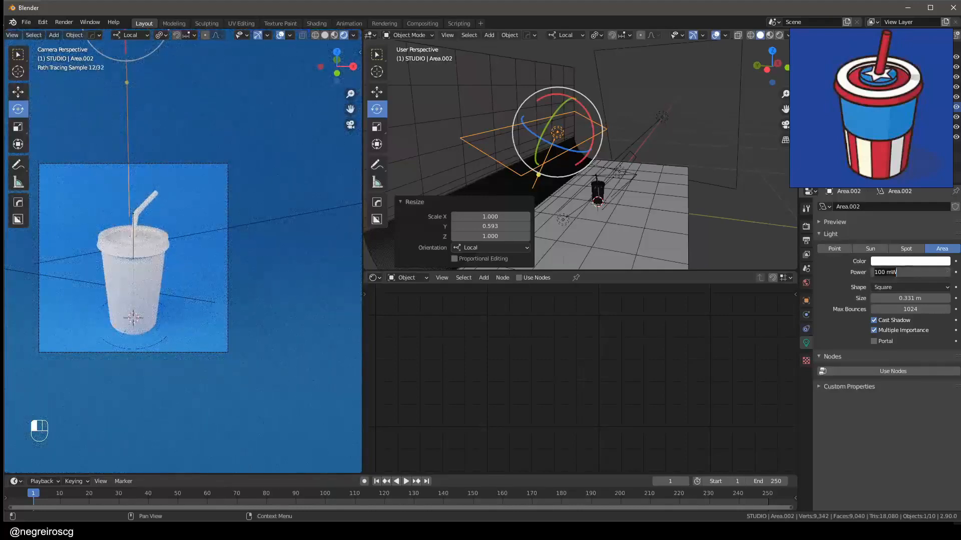
{"action": "key", "text": "Return"}
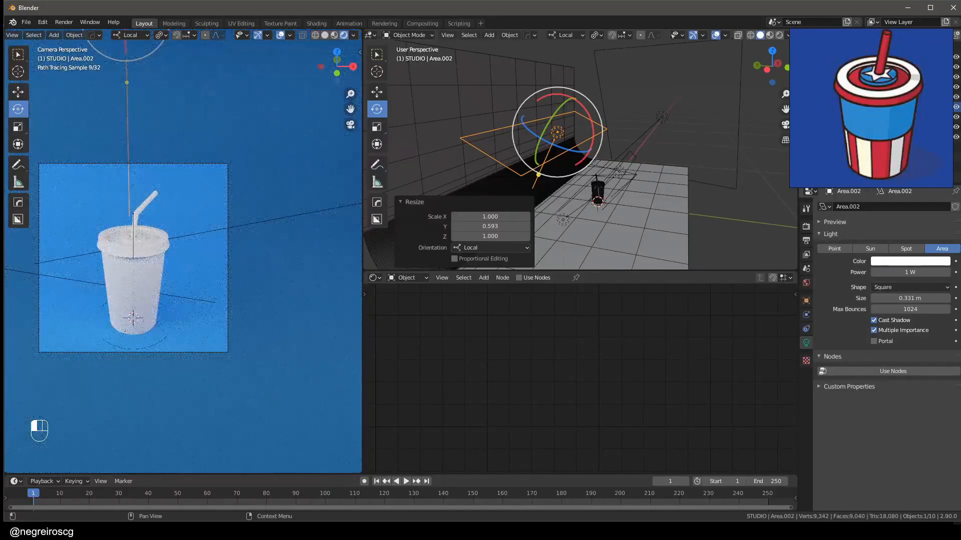
{"action": "left_click", "coordinate": [898, 273]}
{"action": "type", "text": "0"}
{"action": "key", "text": "Return"}
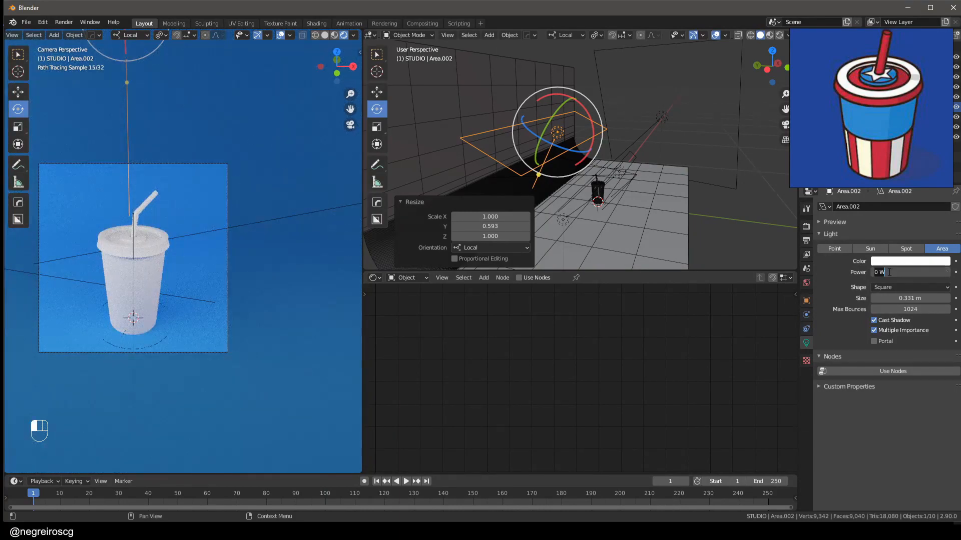
{"action": "type", "text": "25"}
{"action": "key", "text": "Return"}
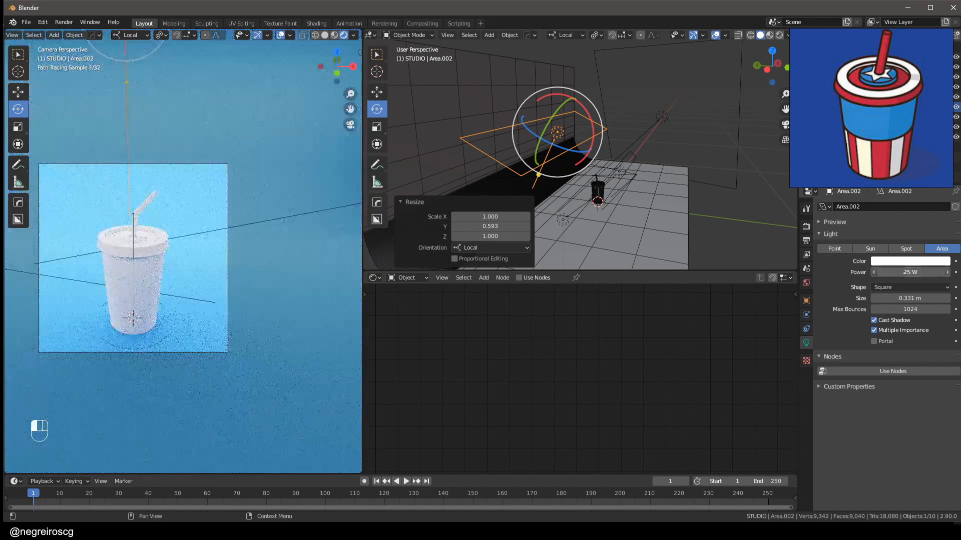
- Set the Area.002 light's power to 5 W
{"action": "left_click", "coordinate": [893, 273]}
{"action": "type", "text": "5"}
{"action": "key", "text": "Return"}
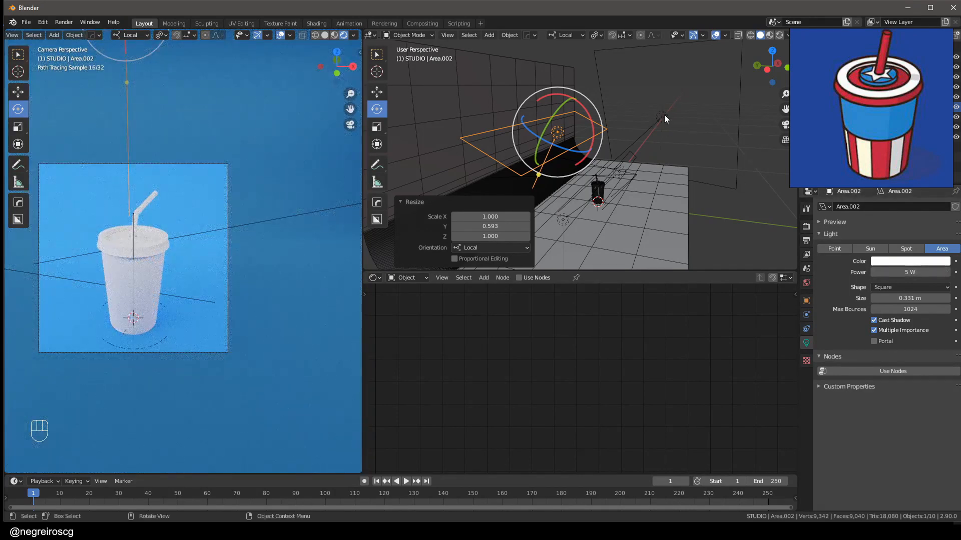
- Show the World shader nodes and darken the Background color to a near-black gray
{"action": "middle_click_drag", "start_coordinate": [665, 115], "coordinate": [607, 155]}
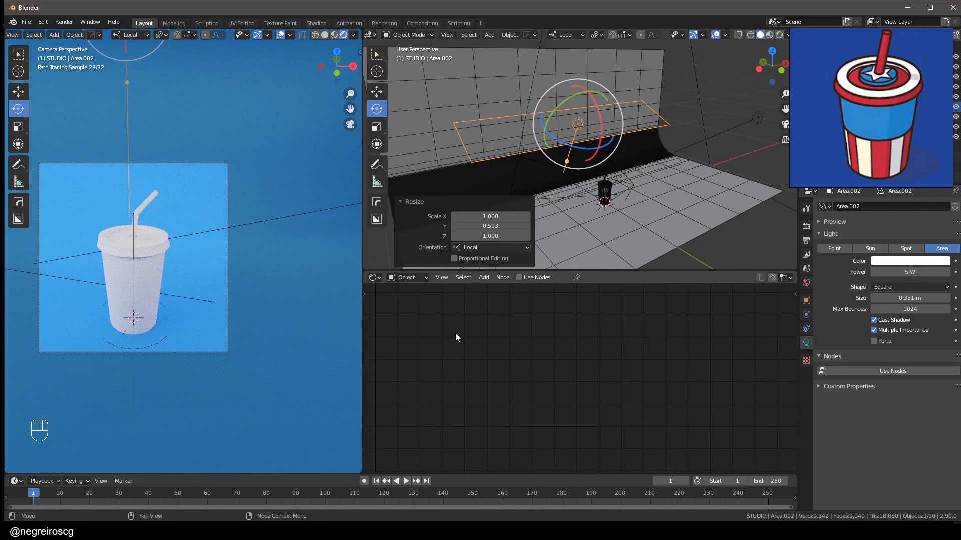
{"action": "left_click", "coordinate": [408, 300]}
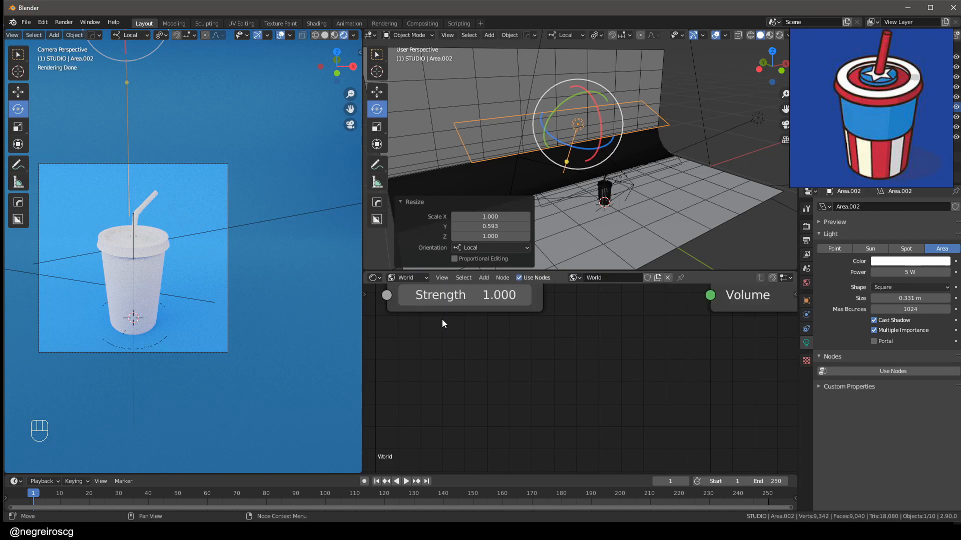
{"action": "left_click", "coordinate": [527, 376]}
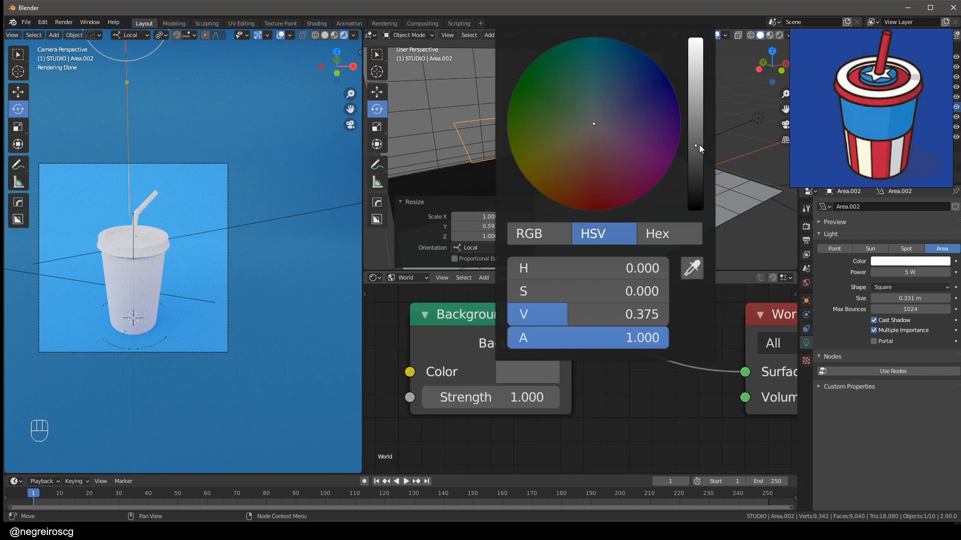
{"action": "left_click_drag", "start_coordinate": [698, 145], "coordinate": [696, 194]}
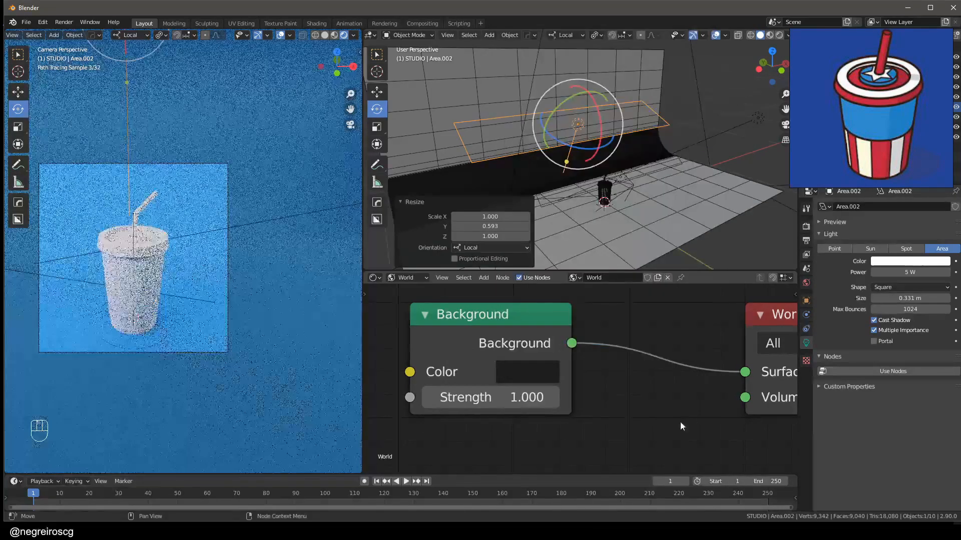
{"action": "middle_click_drag", "start_coordinate": [681, 422], "coordinate": [678, 422]}
- Select the large Area light beside the cup and lower its power to 13.59 W
{"action": "scroll", "coordinate": [718, 173], "scroll_direction": "down", "scroll_amount": 3}
{"action": "middle_click_drag", "start_coordinate": [717, 173], "coordinate": [730, 166], "text": "shift"}
{"action": "left_click", "coordinate": [524, 178]}
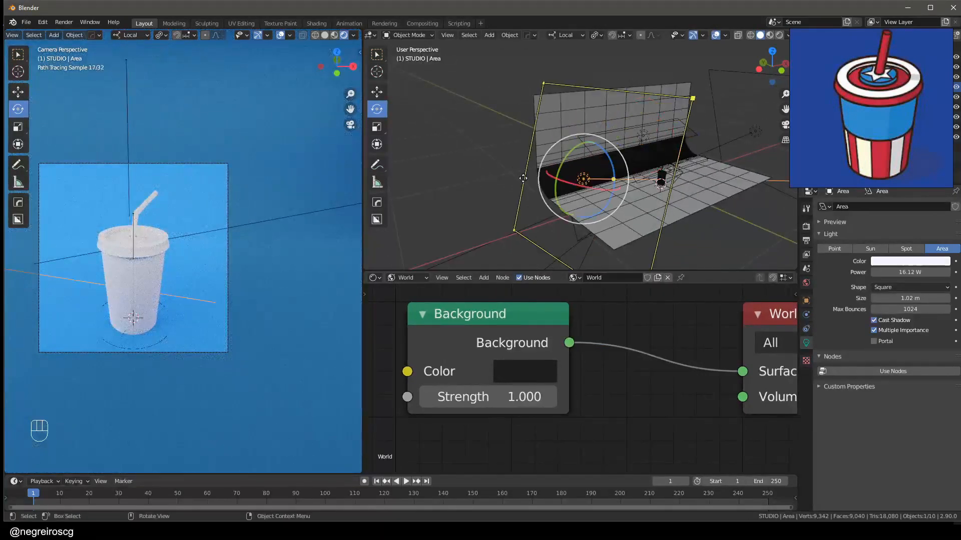
{"action": "left_click_drag", "start_coordinate": [919, 272], "coordinate": [900, 272]}
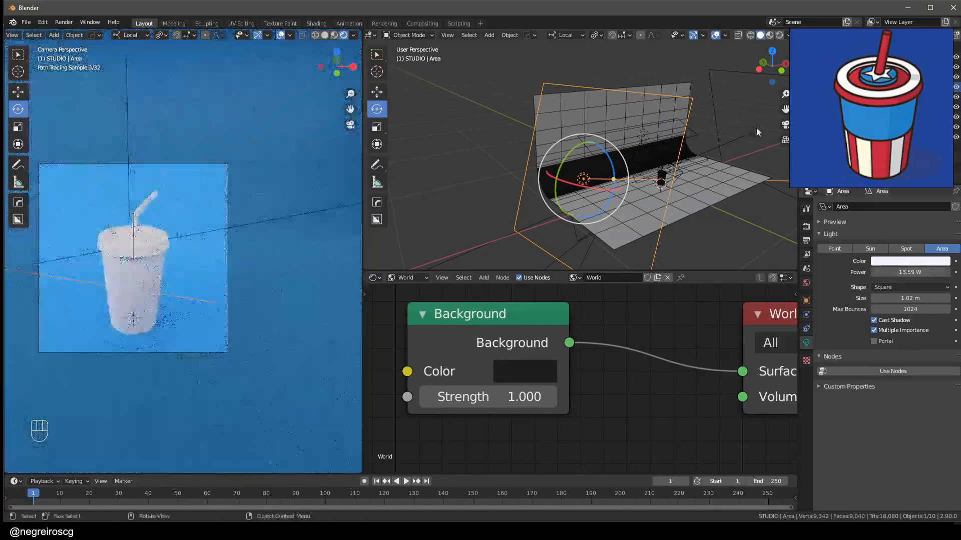
- Set the power of the warm-tinted Area.001 light on the opposite side to 0 W
{"action": "left_click", "coordinate": [756, 129]}
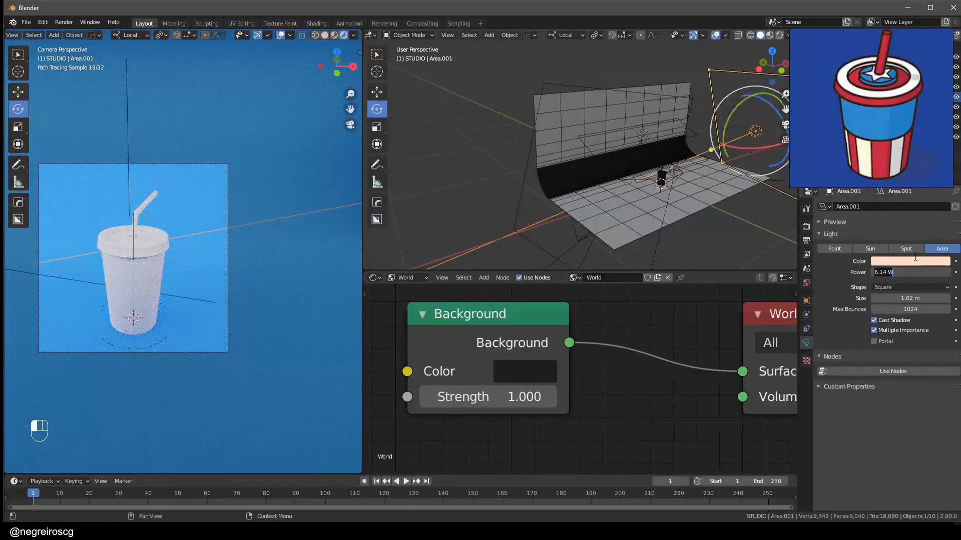
{"action": "type", "text": "0"}
{"action": "key", "text": "Return"}
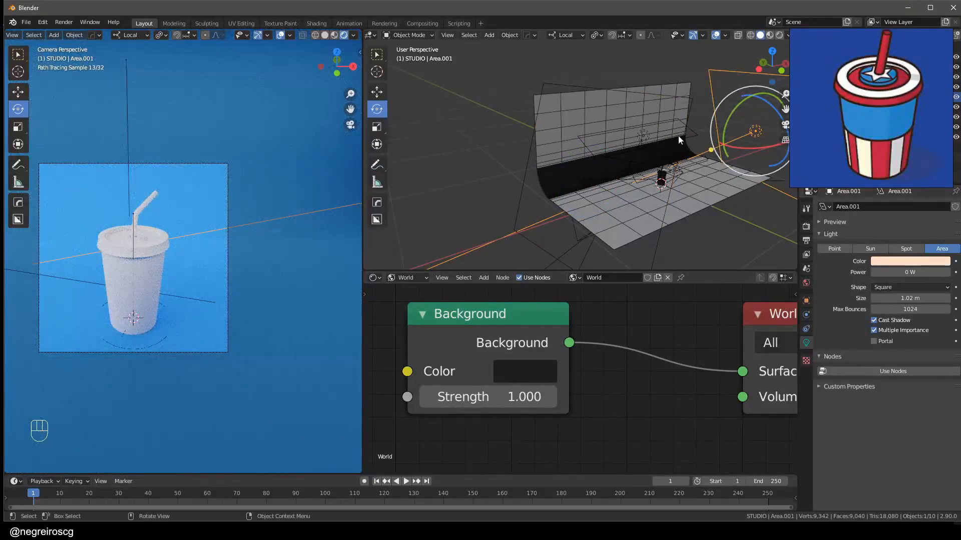
- Hide the Area.003 and Area.002 lights together to isolate the side lighting on the cup
{"action": "scroll", "coordinate": [692, 140], "scroll_direction": "up", "scroll_amount": 4}
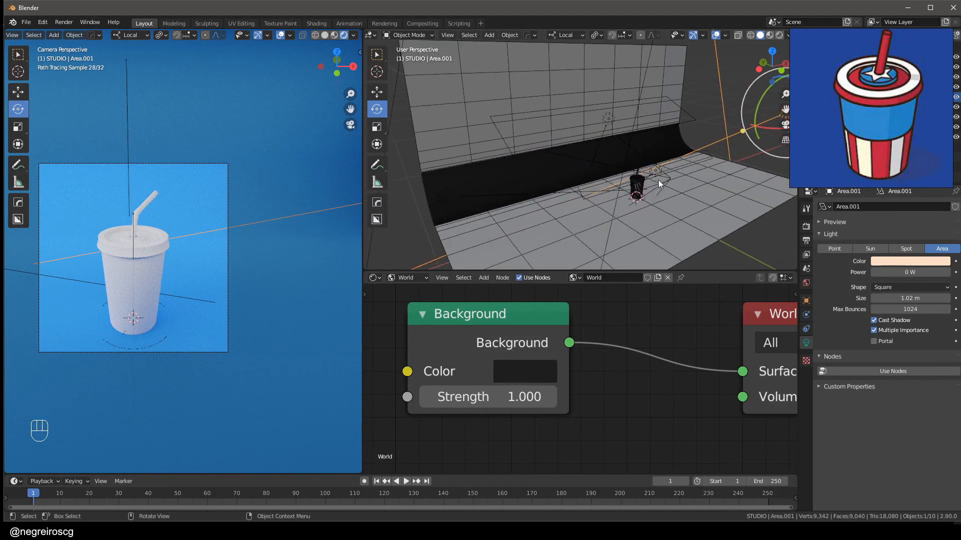
{"action": "middle_click_drag", "start_coordinate": [658, 179], "coordinate": [710, 145]}
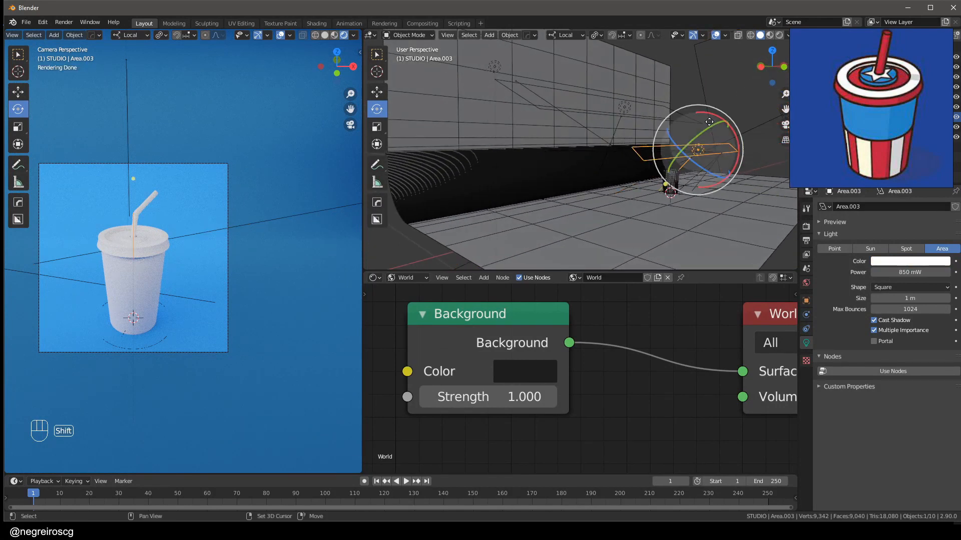
{"action": "left_click", "coordinate": [687, 121], "text": "shift"}
{"action": "key", "text": "h"}
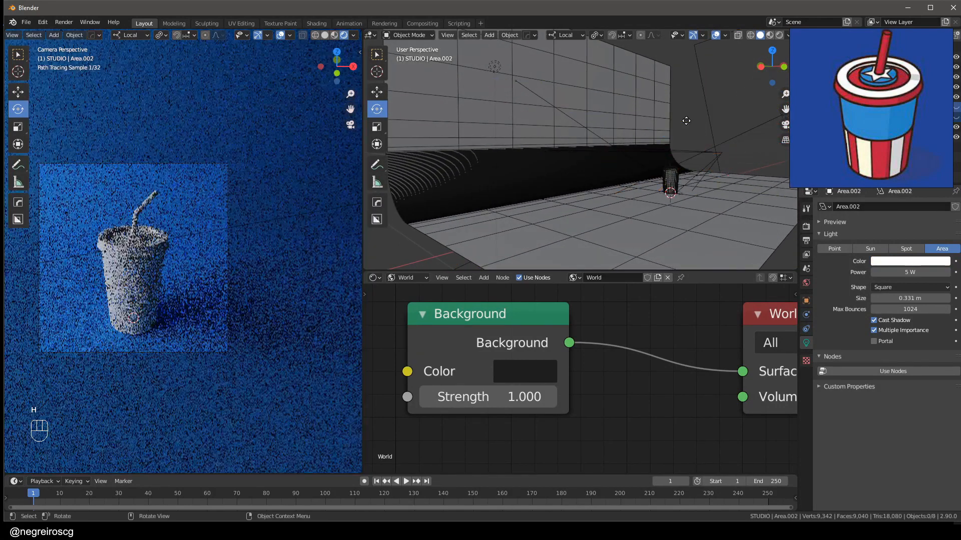
- Select the large Area light beside the cup and set its power to 12 W
{"action": "scroll", "coordinate": [686, 121], "scroll_direction": "down", "scroll_amount": 4}
{"action": "middle_click_drag", "start_coordinate": [686, 121], "coordinate": [737, 122]}
{"action": "left_click", "coordinate": [741, 119]}
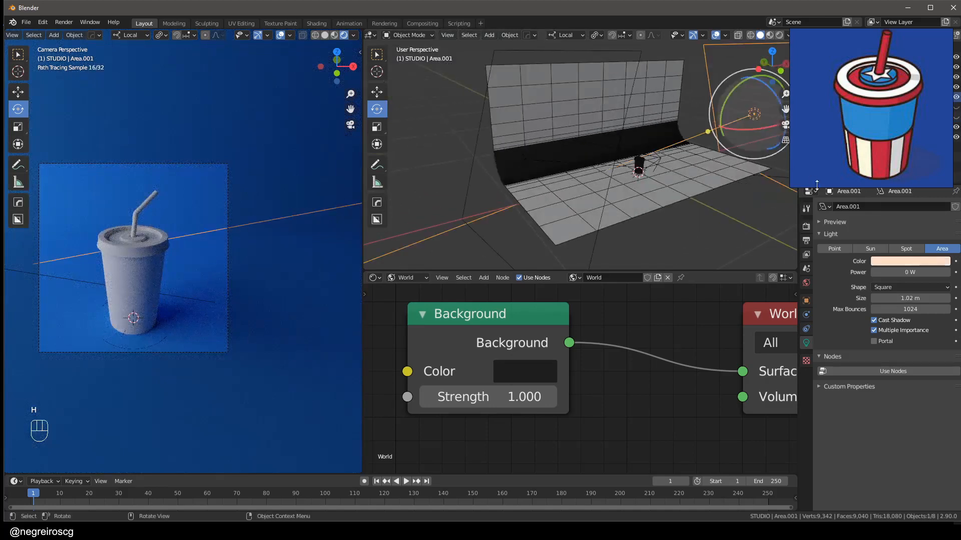
{"action": "left_click", "coordinate": [595, 261]}
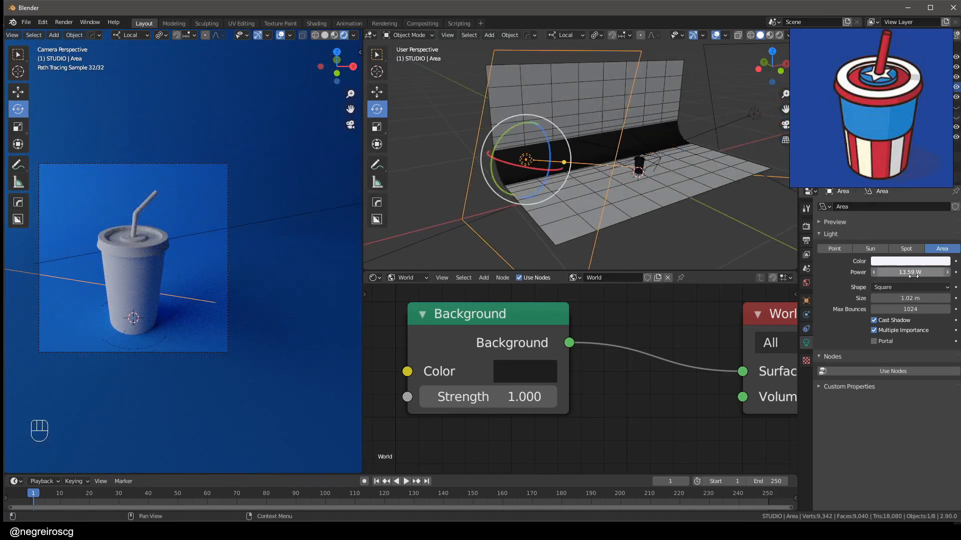
{"action": "left_click", "coordinate": [914, 276]}
{"action": "type", "text": "0"}
{"action": "key", "text": "Return"}
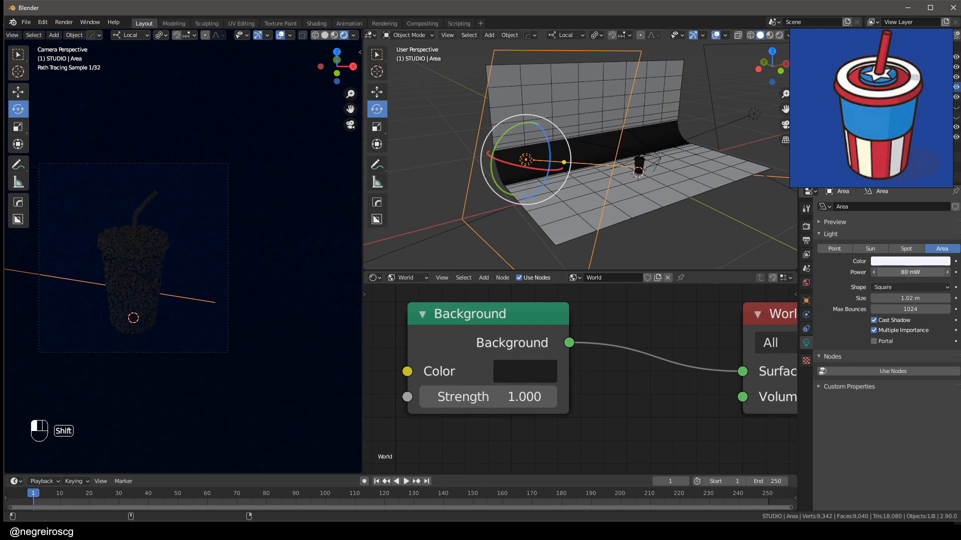
{"action": "left_click_drag", "start_coordinate": [910, 272], "coordinate": [959, 272], "text": "shift"}
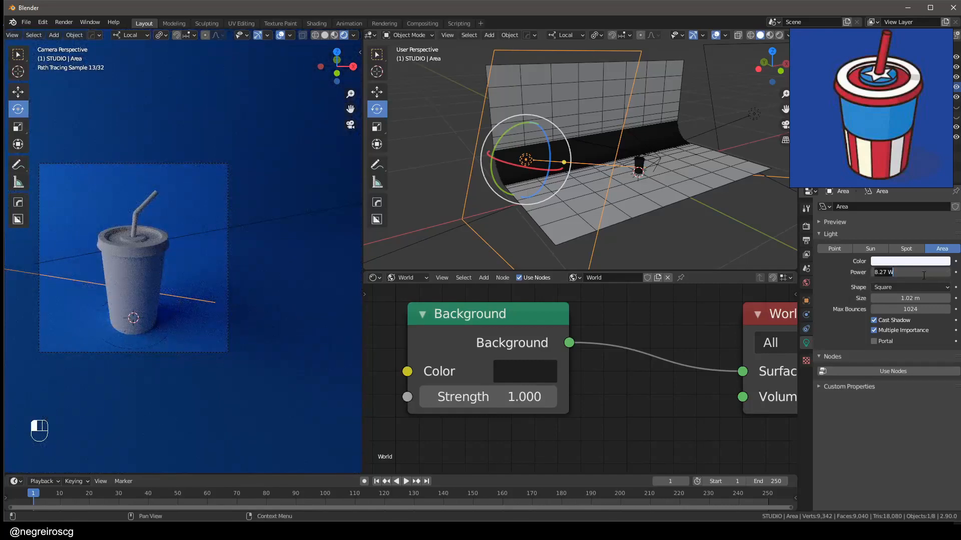
{"action": "key", "text": "Return"}
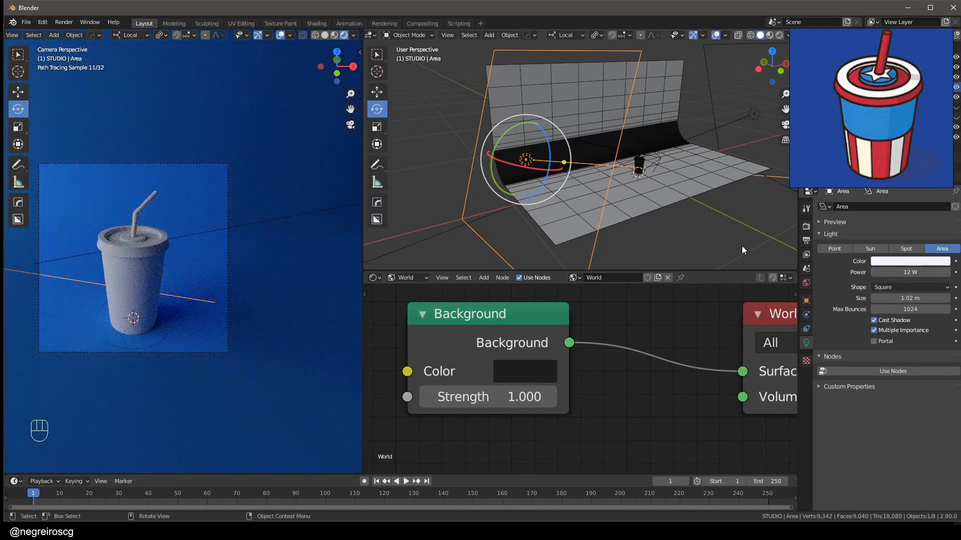
- Select the warm-tinted Area.001 light and try its power at 6 W, 3 W, 2 W and 0 W
{"action": "left_click", "coordinate": [755, 113]}
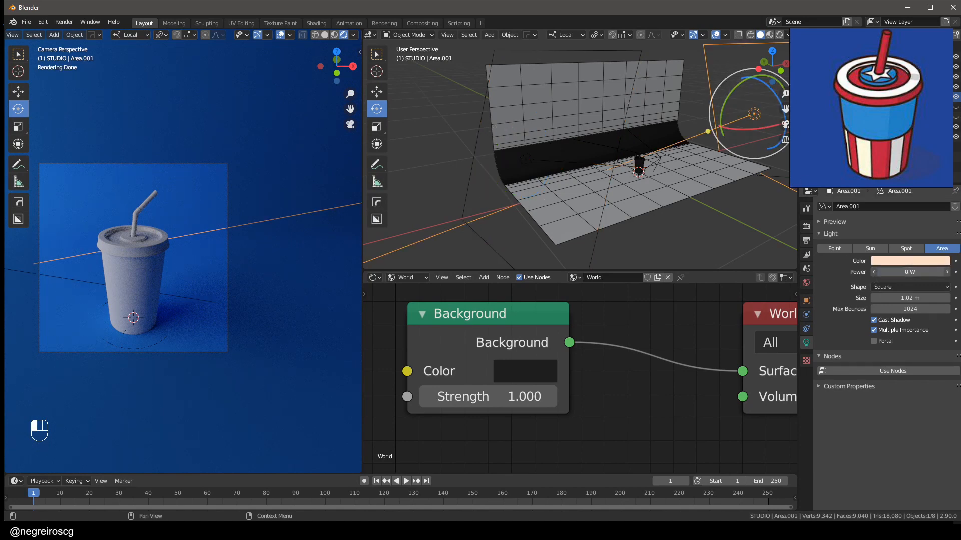
{"action": "left_click", "coordinate": [905, 272]}
{"action": "type", "text": "6"}
{"action": "key", "text": "Return"}
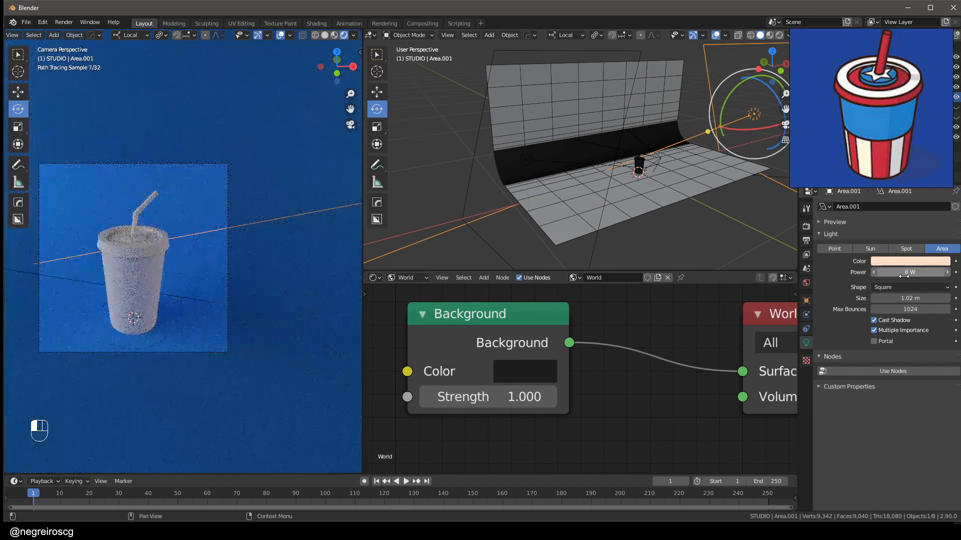
{"action": "type", "text": "3"}
{"action": "key", "text": "Return"}
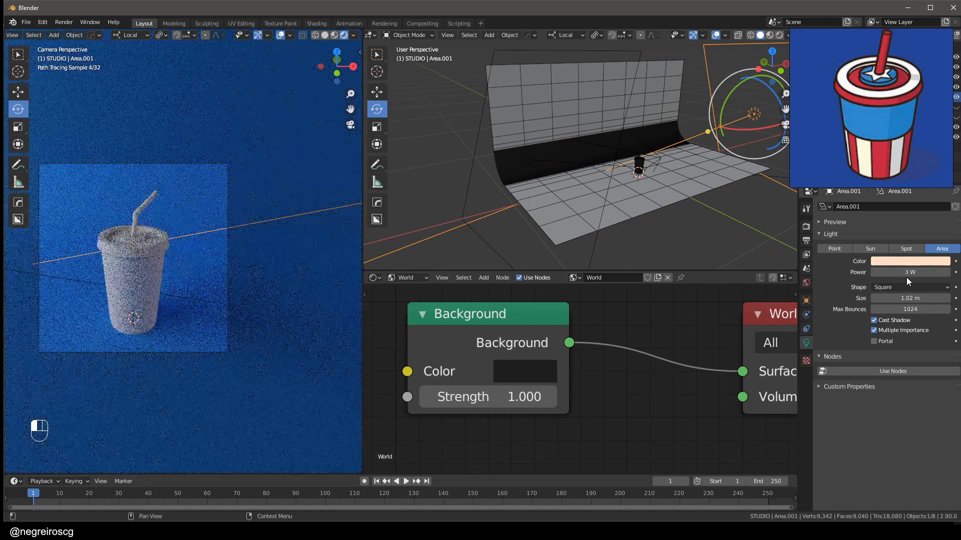
{"action": "left_click", "coordinate": [914, 276]}
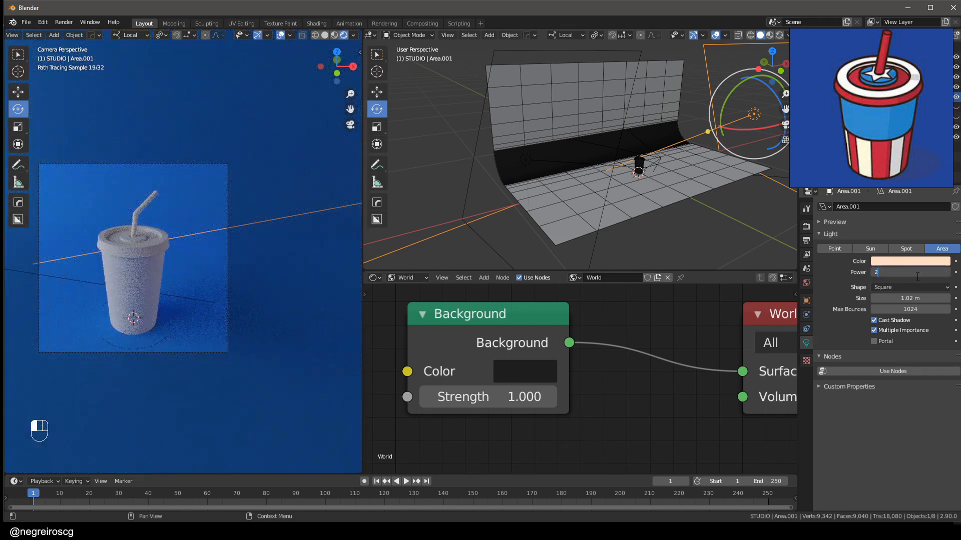
{"action": "key", "text": "Return"}
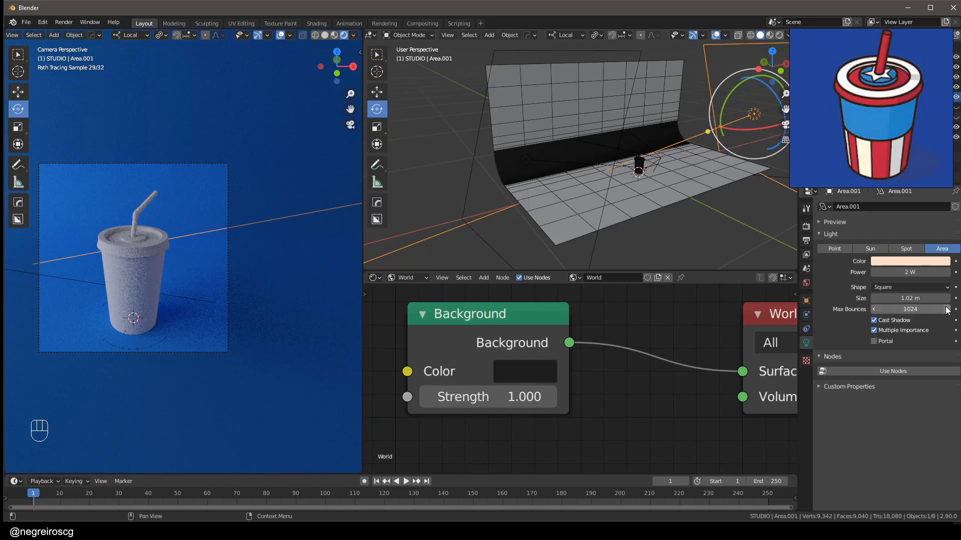
{"action": "key", "text": "Return"}
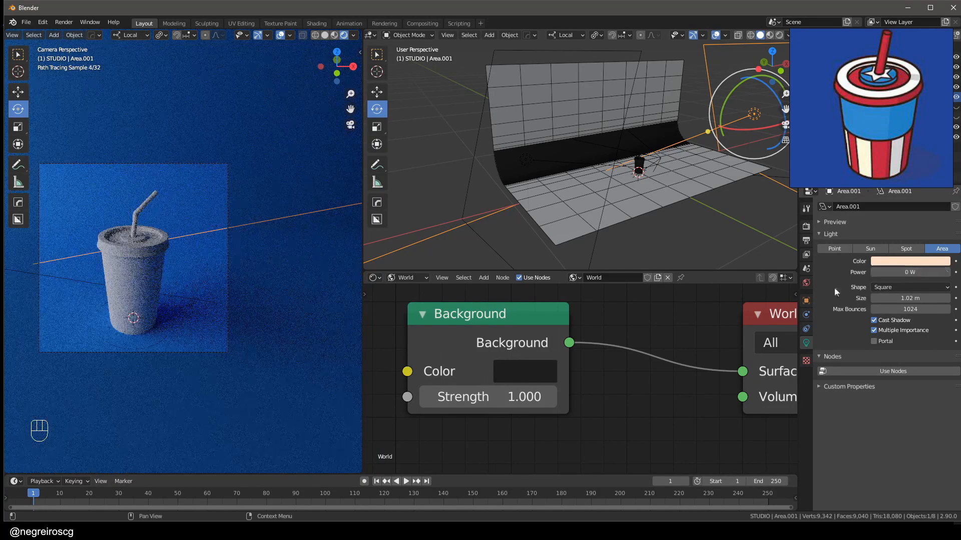
- Test the Area.001 light at 1.4 W and 2 W, and settle its power at 8 W
{"action": "left_click_drag", "start_coordinate": [913, 275], "coordinate": [927, 275]}
{"action": "left_click", "coordinate": [913, 275]}
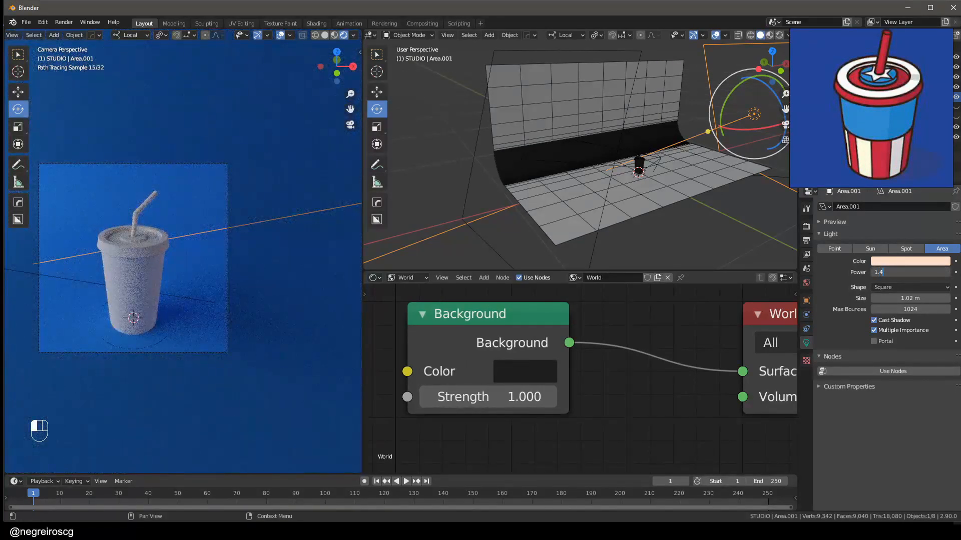
{"action": "type", "text": "1.4"}
{"action": "key", "text": "Return"}
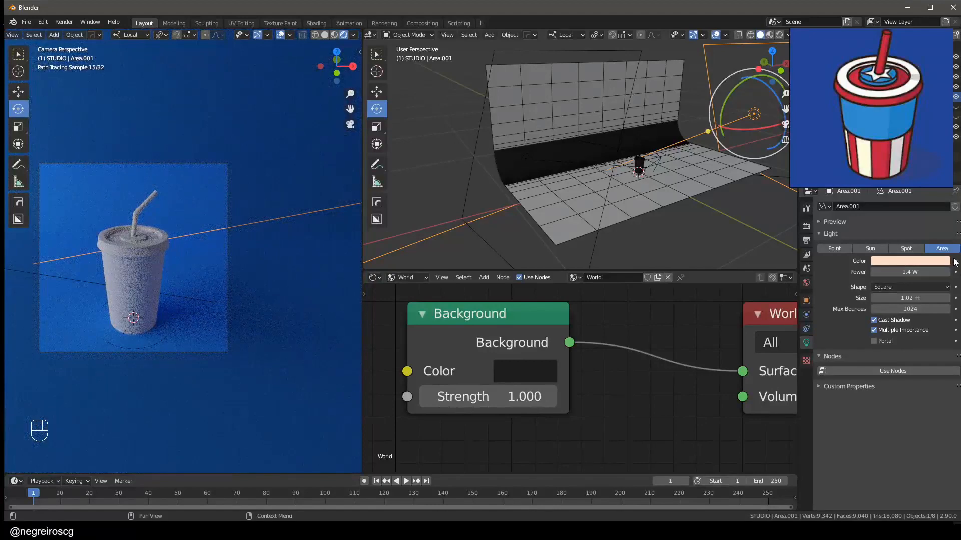
{"action": "type", "text": "2"}
{"action": "key", "text": "Return"}
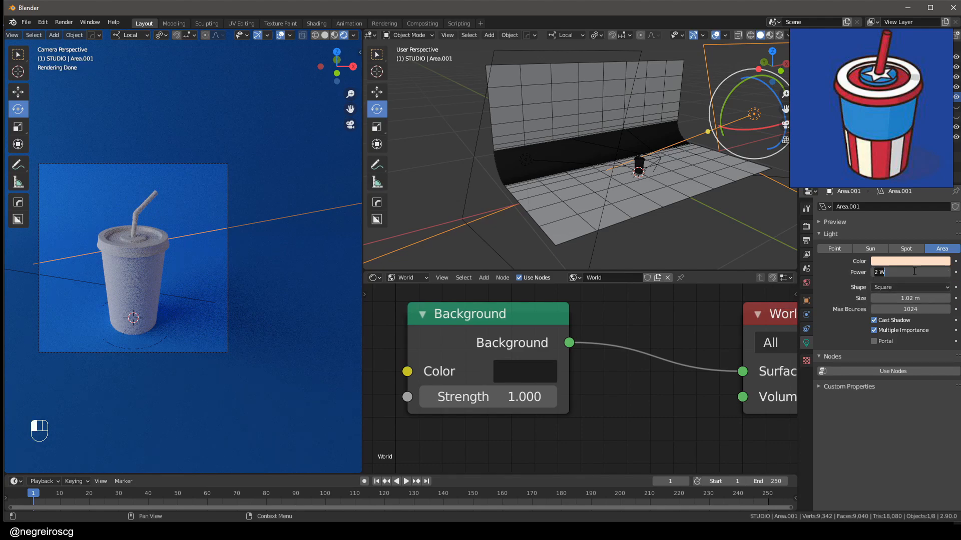
{"action": "type", "text": "8"}
{"action": "key", "text": "Return"}
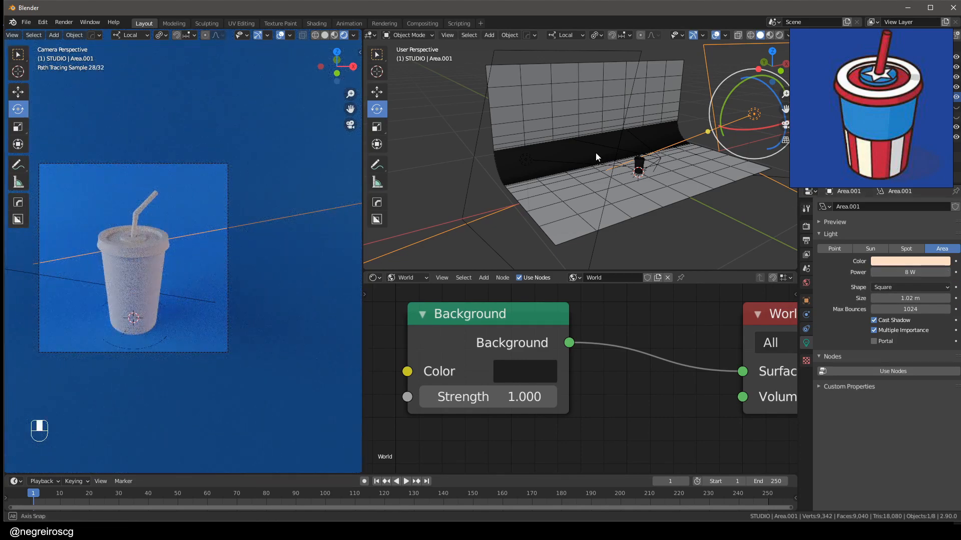
- Unhide the hidden lights and set the power of the Area.002 light above the cup to 0 W
{"action": "key", "text": "alt+h"}
{"action": "middle_click_drag", "start_coordinate": [596, 152], "coordinate": [590, 148]}
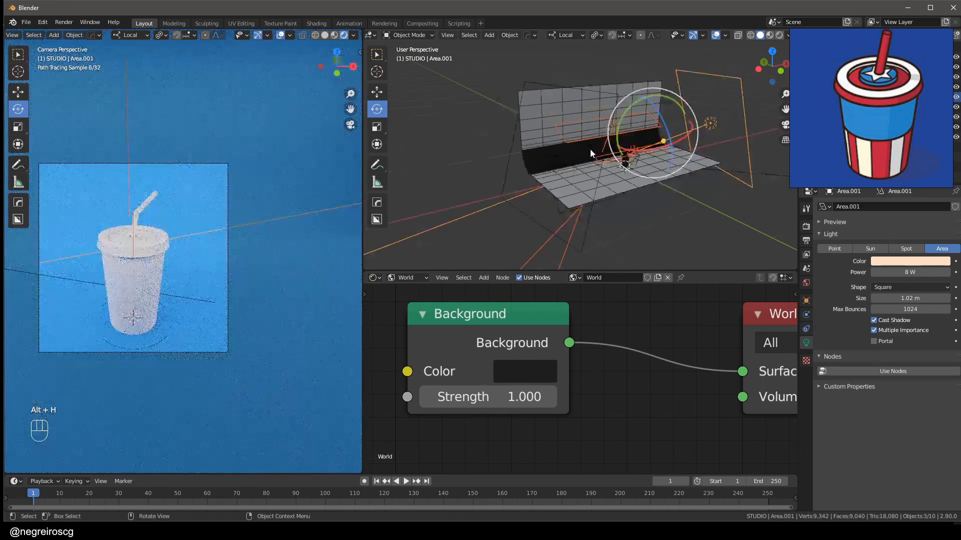
{"action": "middle_click_drag", "start_coordinate": [663, 117], "coordinate": [662, 127]}
{"action": "left_click", "coordinate": [661, 126]}
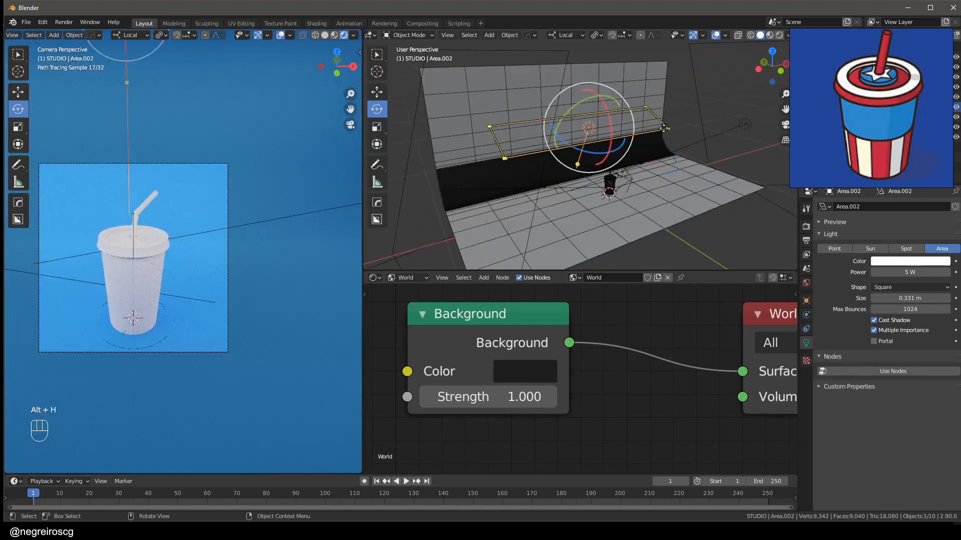
{"action": "left_click", "coordinate": [923, 277]}
{"action": "key", "text": "Return"}
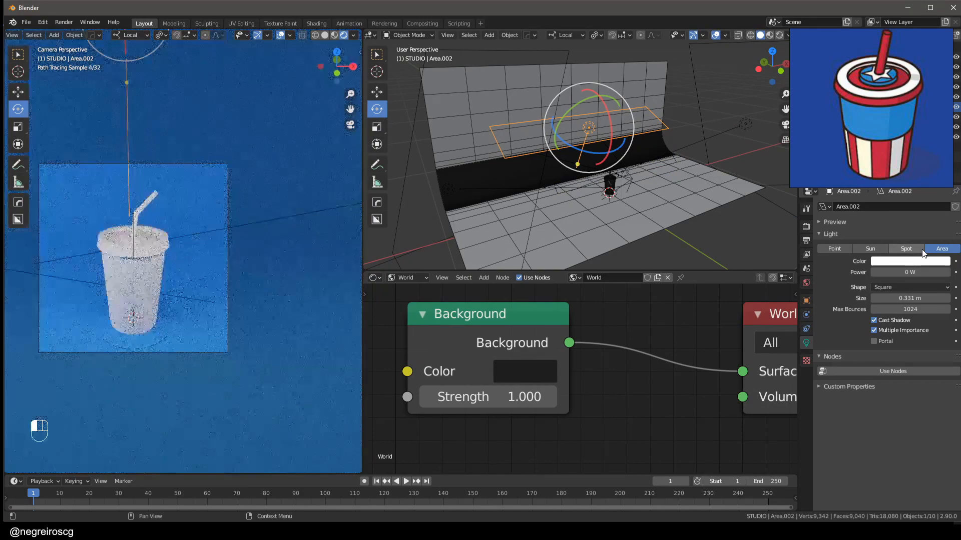
- Select the Area.003 light near the cup and try its power at 0 W and 640 mW
{"action": "middle_click_drag", "start_coordinate": [728, 142], "coordinate": [654, 164]}
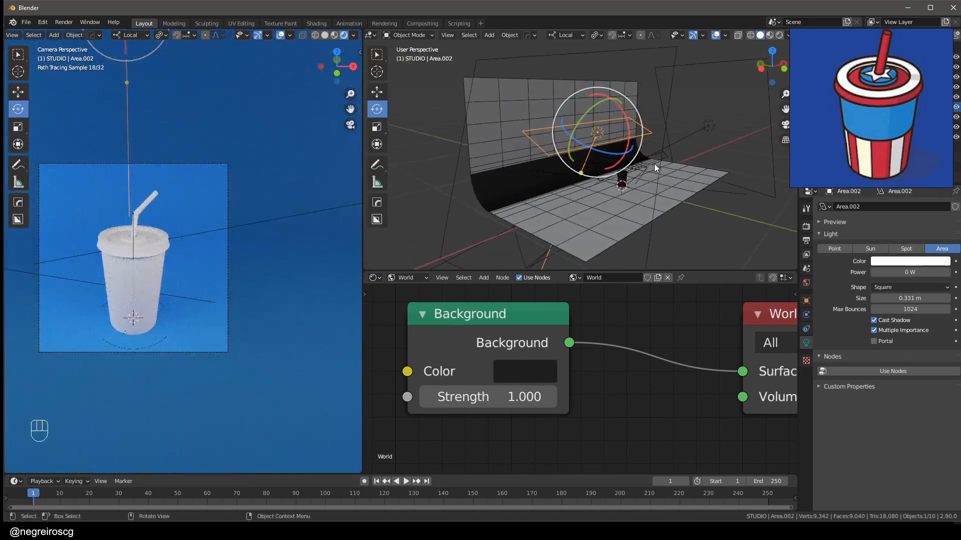
{"action": "scroll", "coordinate": [655, 161], "scroll_direction": "up", "scroll_amount": 4}
{"action": "left_click", "coordinate": [659, 148]}
{"action": "left_click", "coordinate": [899, 272]}
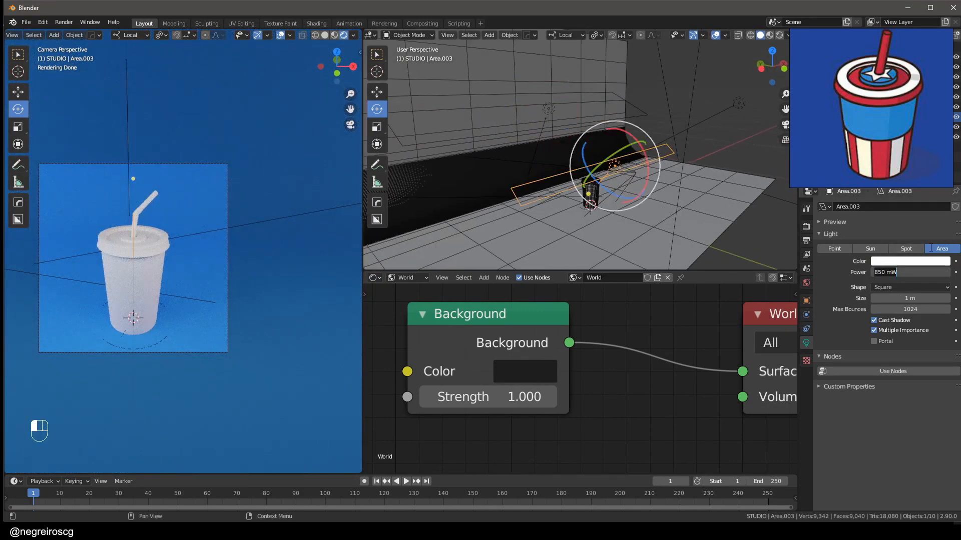
{"action": "type", "text": "0"}
{"action": "key", "text": "Return"}
{"action": "left_click_drag", "start_coordinate": [891, 274], "coordinate": [923, 274], "text": "shift"}
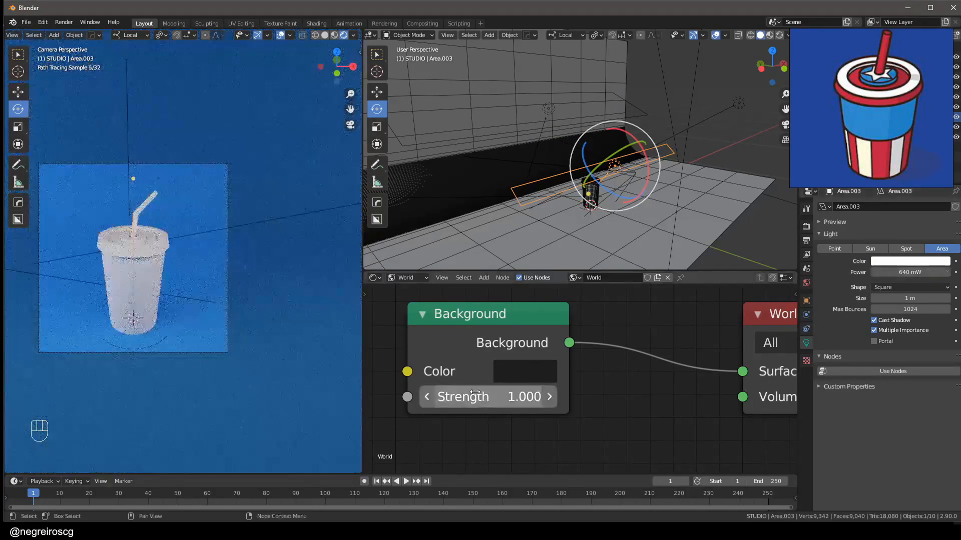
- Compare the Area.003 light at 0 W and 500 mW, and leave its power at 0 W
{"action": "left_click", "coordinate": [913, 270]}
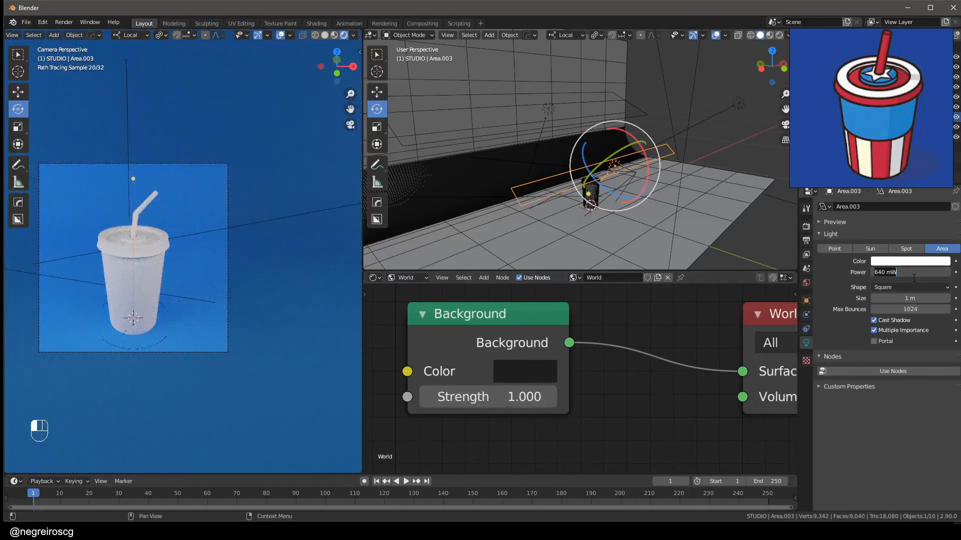
{"action": "type", "text": "0"}
{"action": "key", "text": "Return"}
{"action": "left_click", "coordinate": [927, 270]}
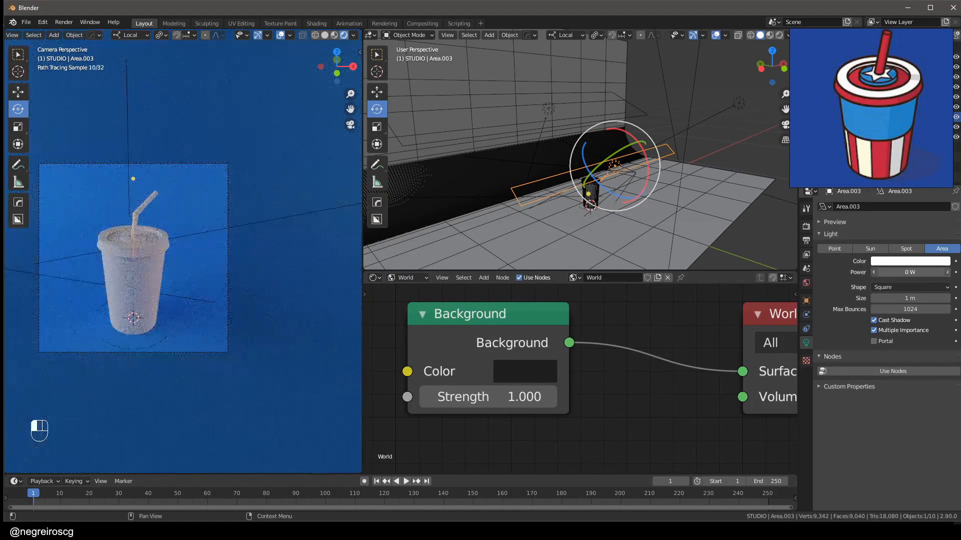
{"action": "type", "text": ".5"}
{"action": "key", "text": "Return"}
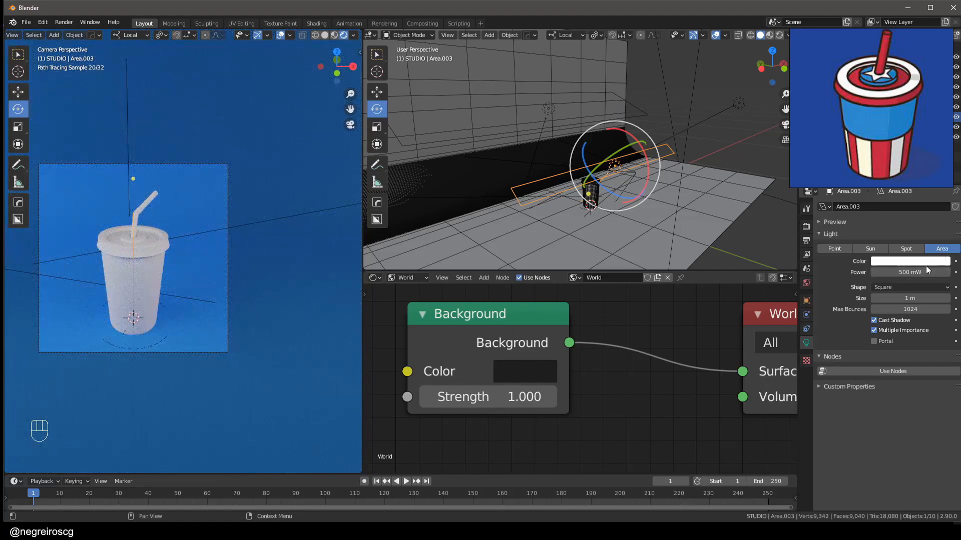
{"action": "left_click", "coordinate": [915, 275]}
{"action": "type", "text": "0"}
{"action": "key", "text": "Return"}
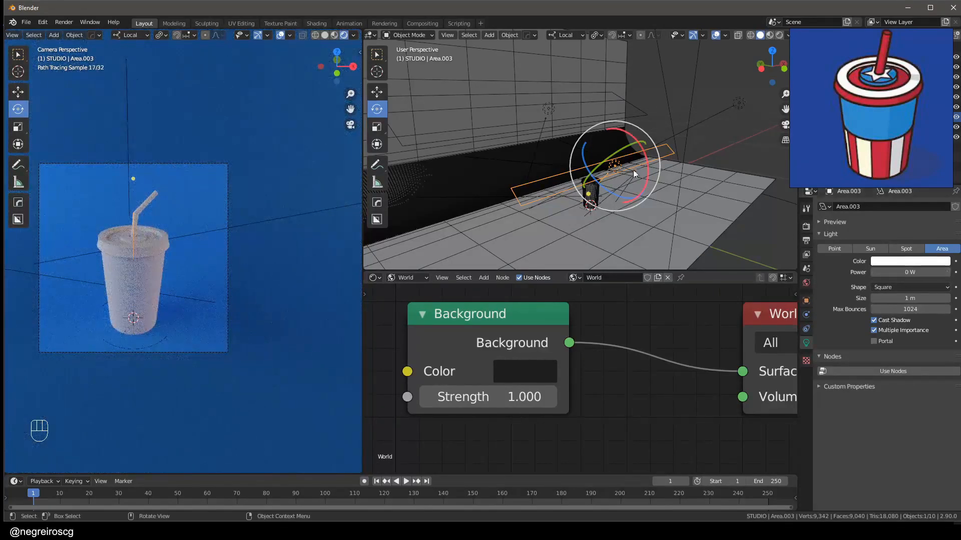
- Raise the power of the Area.002 light above the cup to 3.5 W and save the file
{"action": "left_click", "coordinate": [549, 109]}
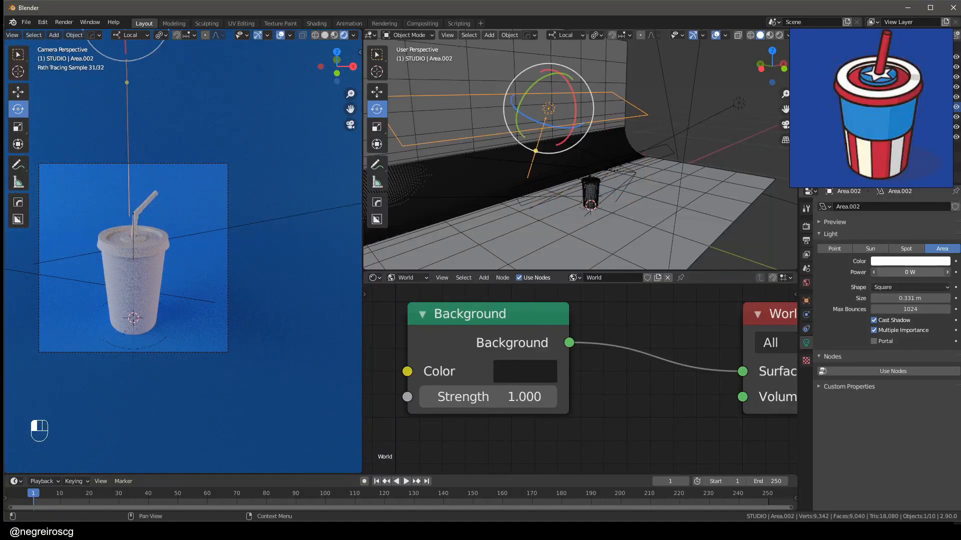
{"action": "left_click_drag", "start_coordinate": [906, 272], "coordinate": [932, 273]}
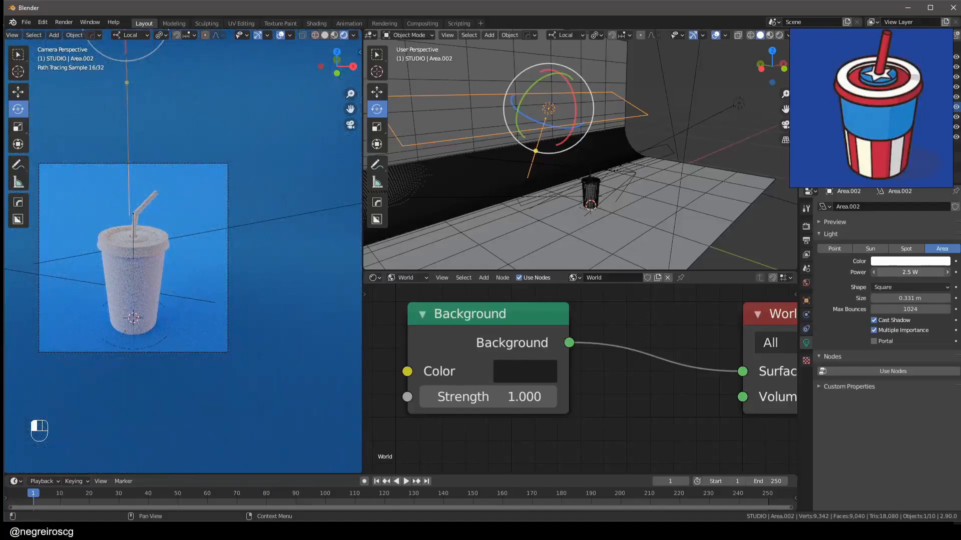
{"action": "mouse_move", "coordinate": [932, 272]}
{"action": "left_mouse_down"}
{"action": "mouse_move", "coordinate": [942, 273]}
{"action": "mouse_move", "coordinate": [923, 272]}
{"action": "mouse_move", "coordinate": [942, 272]}
{"action": "left_mouse_up"}
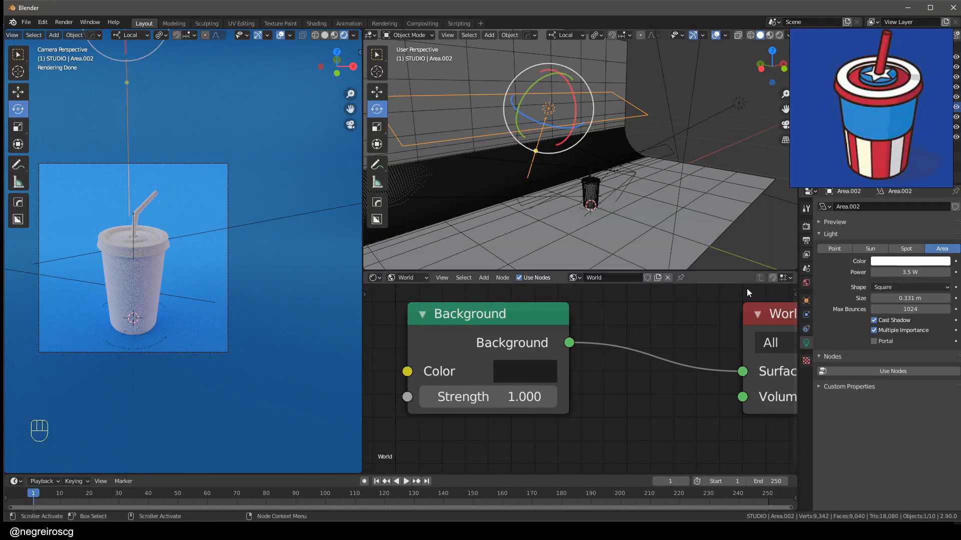
{"action": "left_click", "coordinate": [668, 147]}
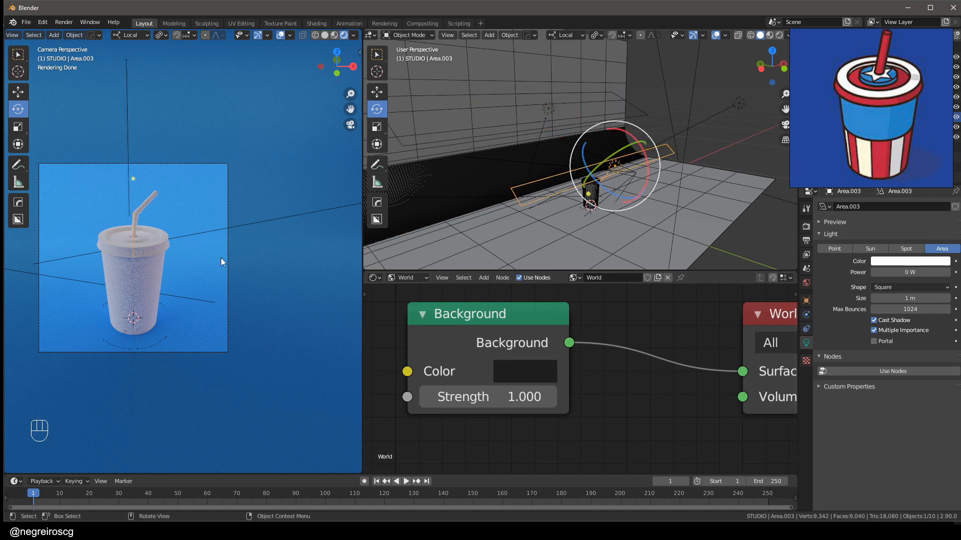
{"action": "scroll", "coordinate": [121, 278], "scroll_direction": "up", "scroll_amount": 1}
{"action": "middle_click_drag", "start_coordinate": [141, 319], "coordinate": [204, 321], "text": "shift"}
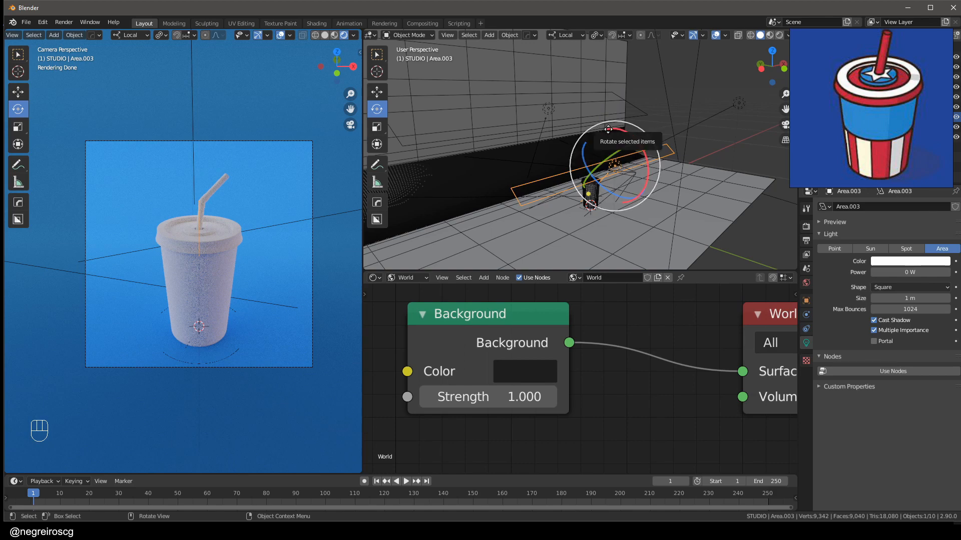
{"action": "key", "text": "ctrl+s"}
- Switch the user perspective viewport from solid shading to Material Preview around the cup
{"action": "left_click", "coordinate": [578, 111]}
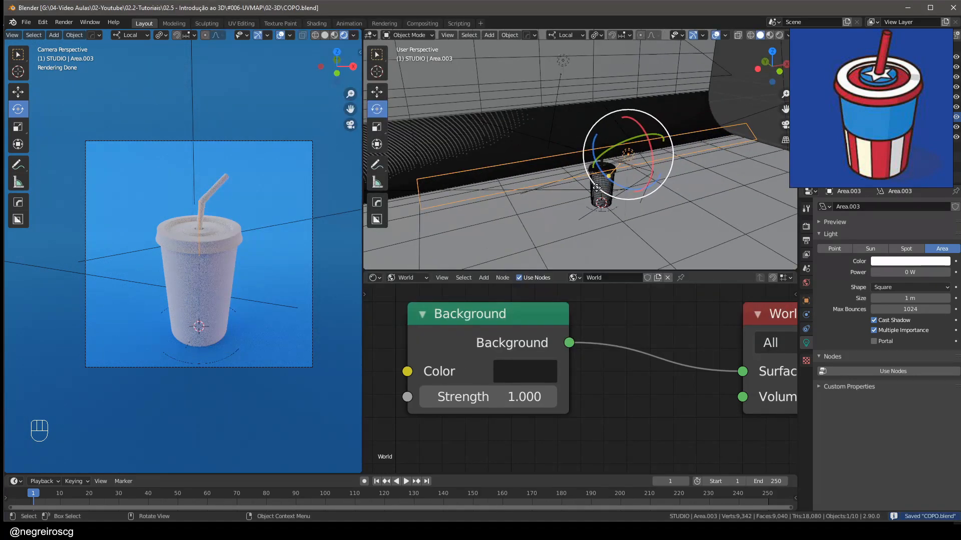
{"action": "middle_click_drag", "start_coordinate": [625, 180], "coordinate": [694, 129]}
{"action": "left_click", "coordinate": [769, 34]}
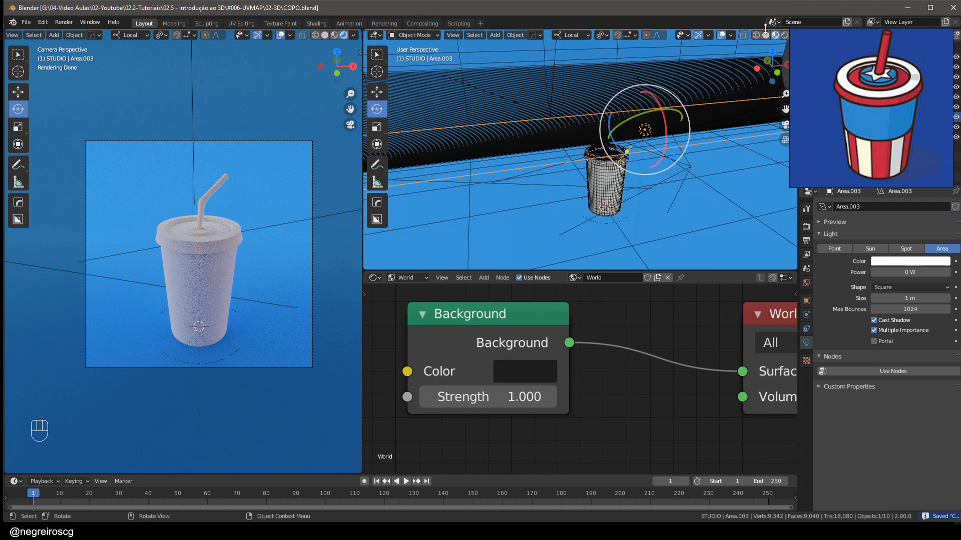
{"action": "scroll", "coordinate": [766, 34], "scroll_direction": "down", "scroll_amount": 1}
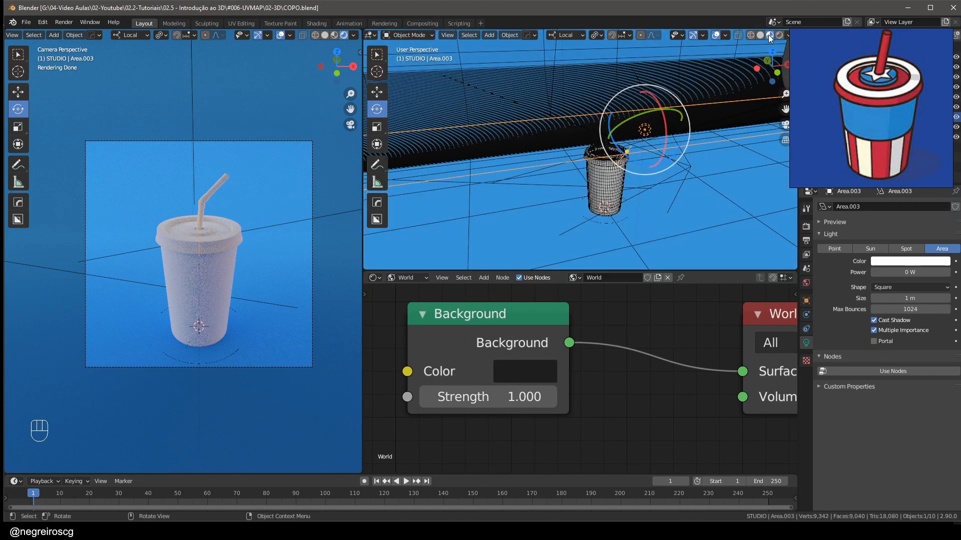
- Move the reference image aside to uncover the scene outliner, and select and frame the cup body COPO_CORPO
{"action": "left_click_drag", "start_coordinate": [852, 82], "coordinate": [902, 76]}
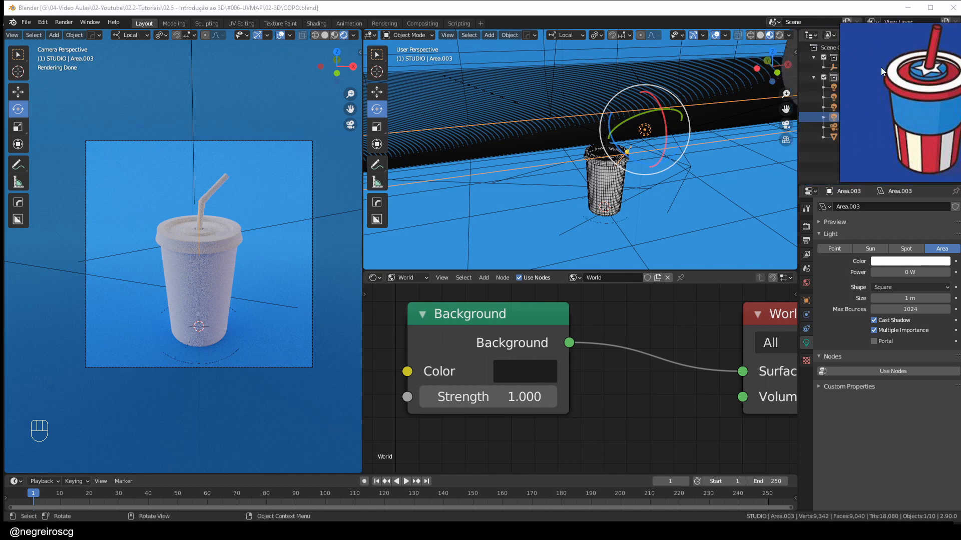
{"action": "left_click", "coordinate": [599, 191]}
{"action": "key", "text": "KP_Decimal"}
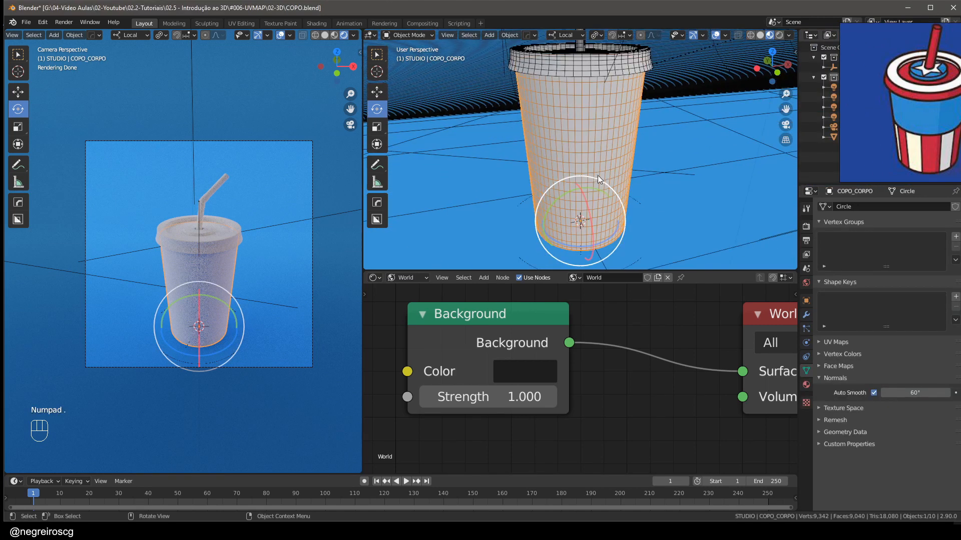
- Switch the shader editor from World to Object and create a new material named M_TD for the cup body
{"action": "left_click", "coordinate": [407, 278]}
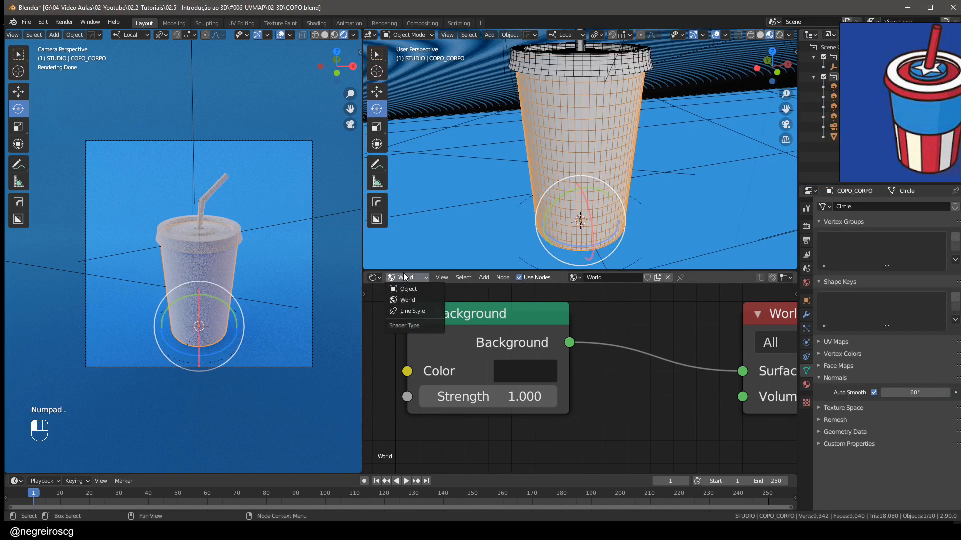
{"action": "left_click", "coordinate": [407, 287]}
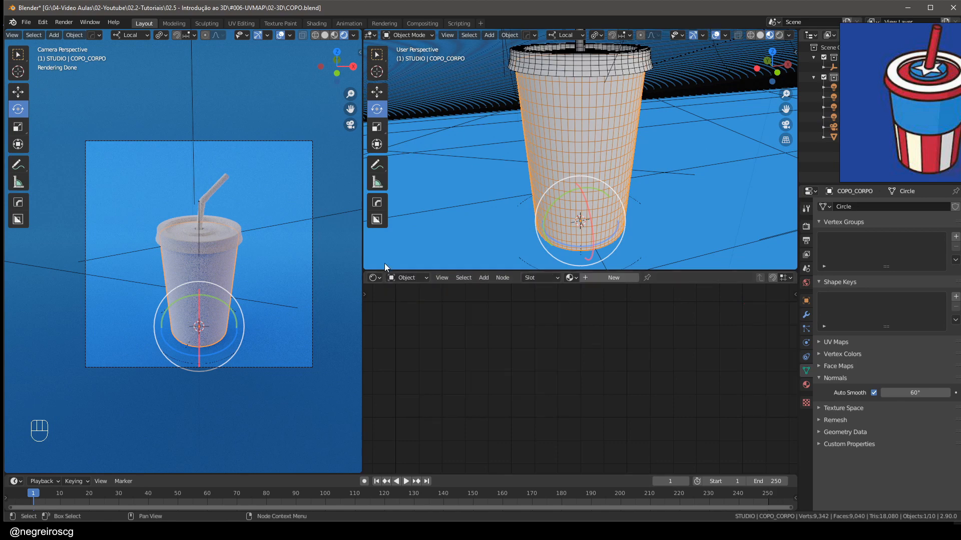
{"action": "left_click", "coordinate": [617, 277]}
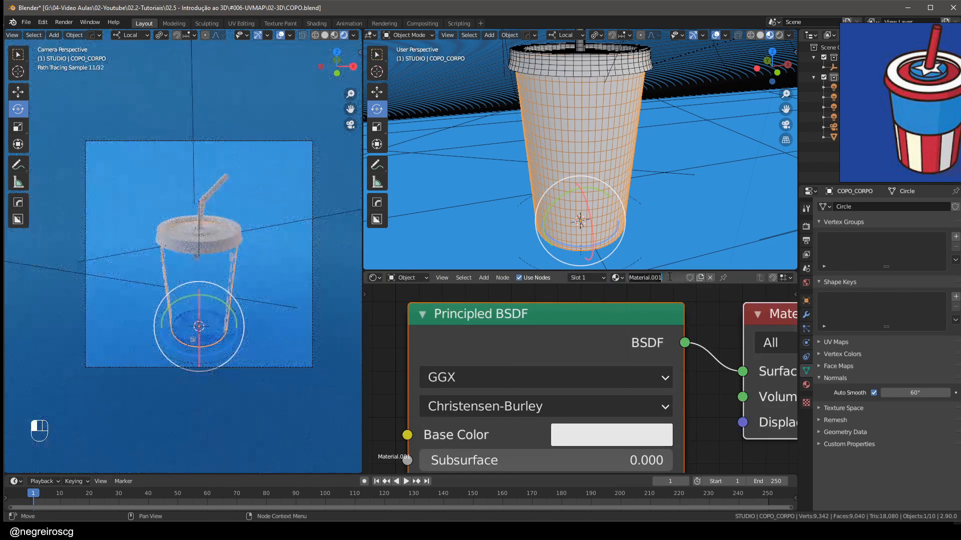
{"action": "key", "text": "ctrl+a"}
{"action": "key", "text": "BackSpace"}
{"action": "type", "text": "M_TDXE"}
{"action": "key", "text": "BackSpace"}
{"action": "key", "text": "BackSpace"}
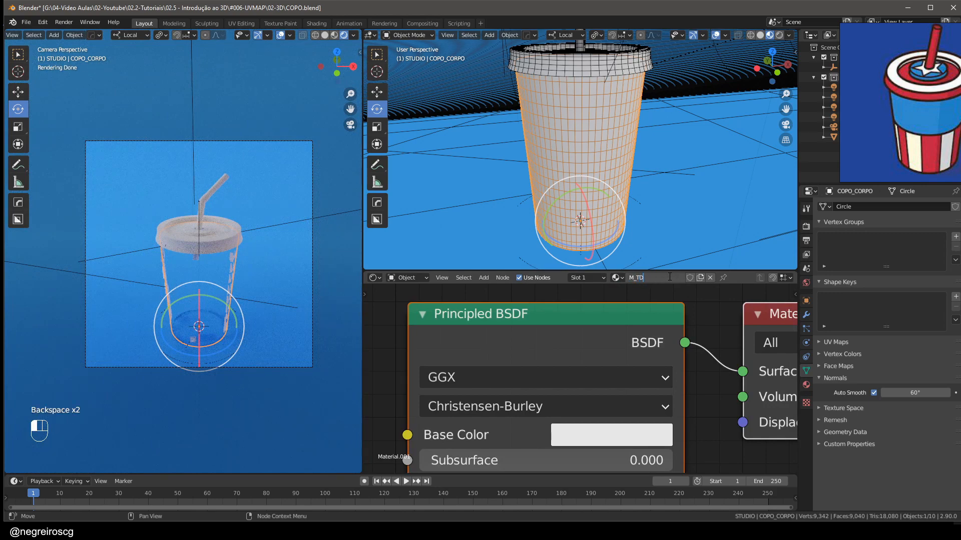
{"action": "key", "text": "Return"}
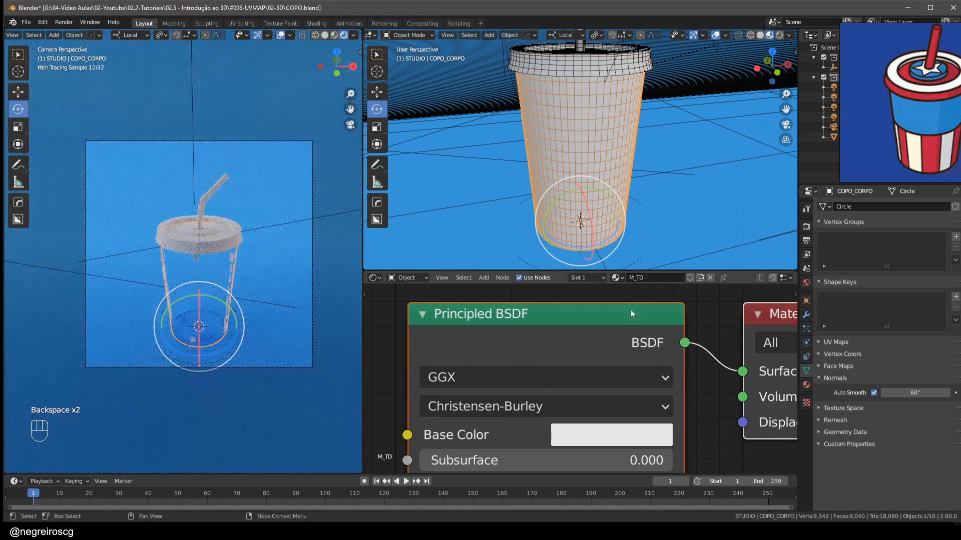
- Add an Image Texture node to the M_TD material and load UVCheckerMap09.psd from the UVChecker-map-master folder
{"action": "scroll", "coordinate": [607, 374], "scroll_direction": "down", "scroll_amount": 5}
{"action": "middle_click_drag", "start_coordinate": [503, 410], "coordinate": [623, 358]}
{"action": "key", "text": "shift+a"}
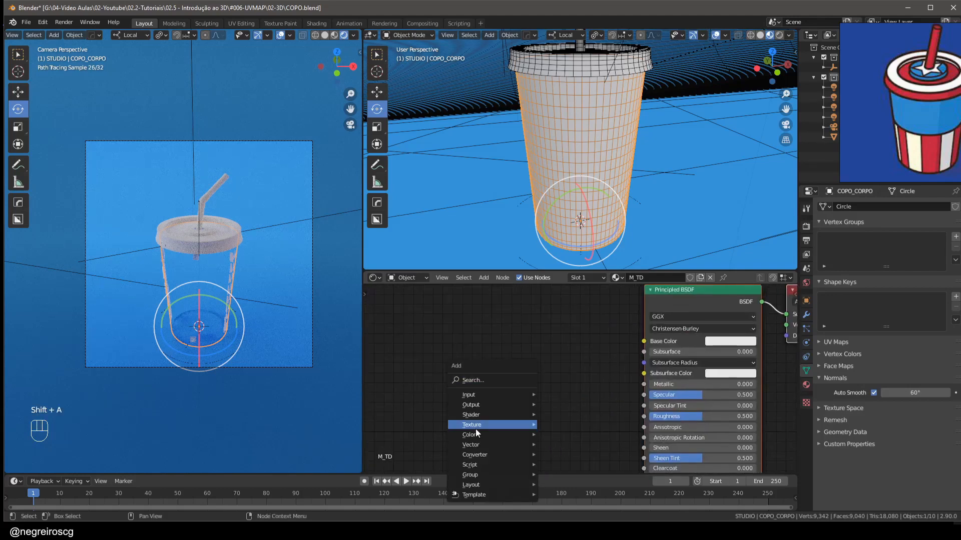
{"action": "mouse_move", "coordinate": [493, 426]}
{"action": "left_click", "coordinate": [570, 336]}
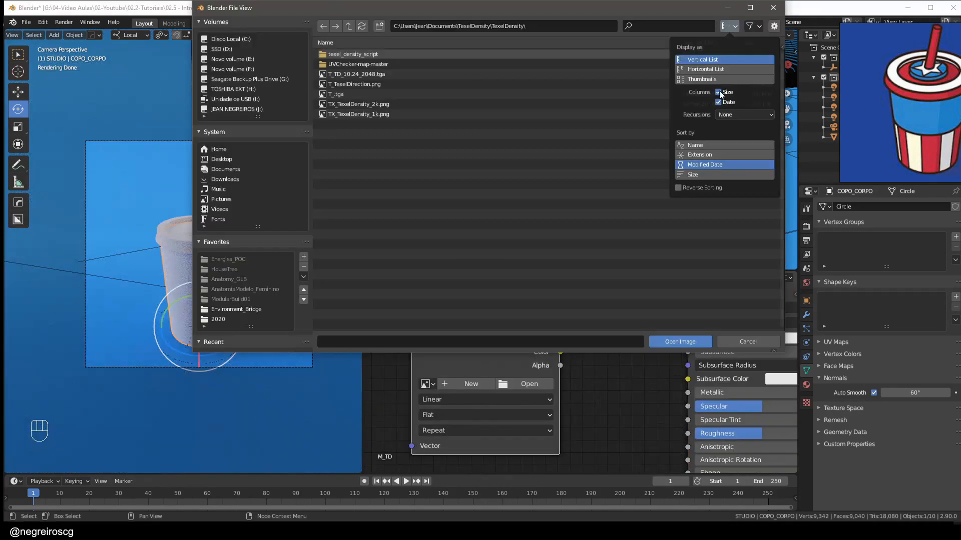
{"action": "left_click", "coordinate": [707, 79]}
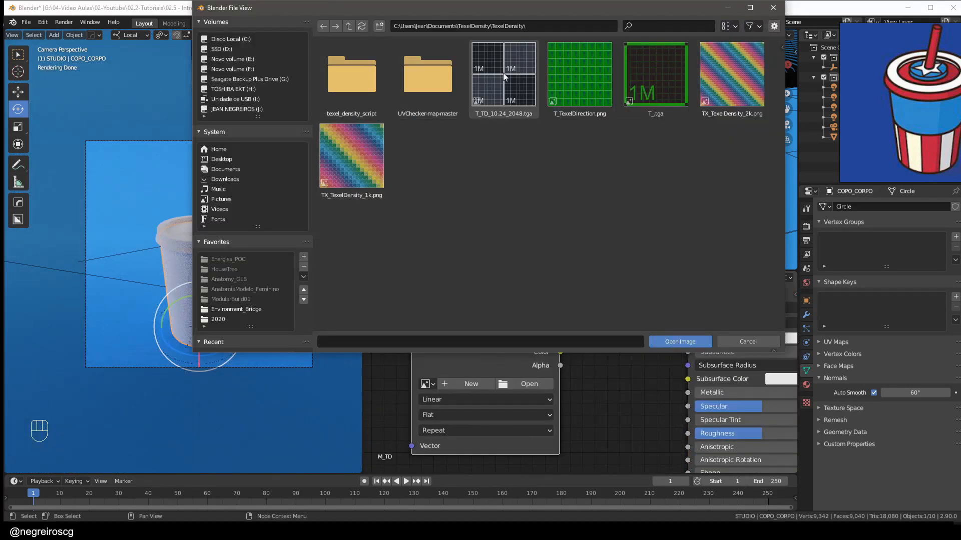
{"action": "left_click", "coordinate": [420, 83]}
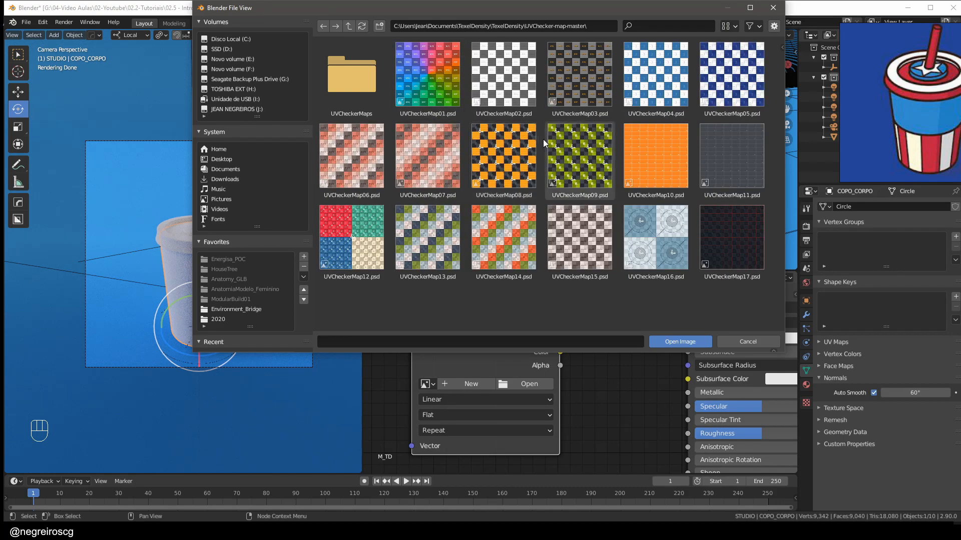
{"action": "double_click", "coordinate": [563, 143]}
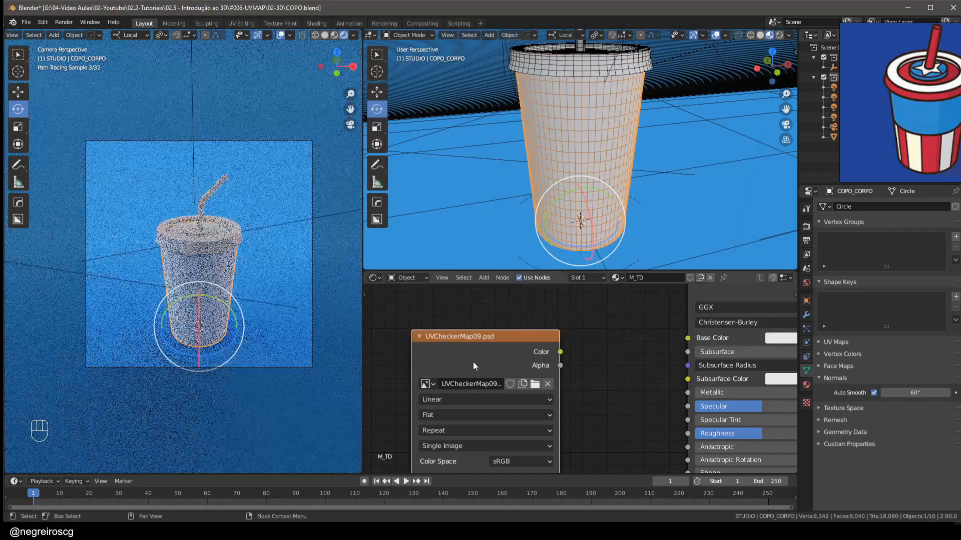
- Connect the checker texture's Color output to the Base Color of the Principled BSDF
{"action": "scroll", "coordinate": [491, 384], "scroll_direction": "up", "scroll_amount": 1}
{"action": "left_click_drag", "start_coordinate": [512, 345], "coordinate": [614, 335]}
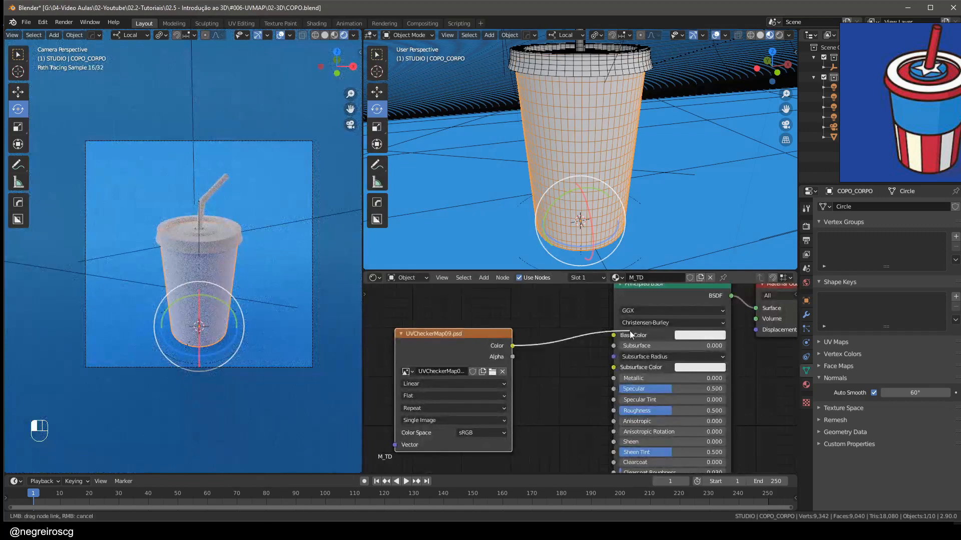
{"action": "left_click_drag", "start_coordinate": [468, 342], "coordinate": [470, 336]}
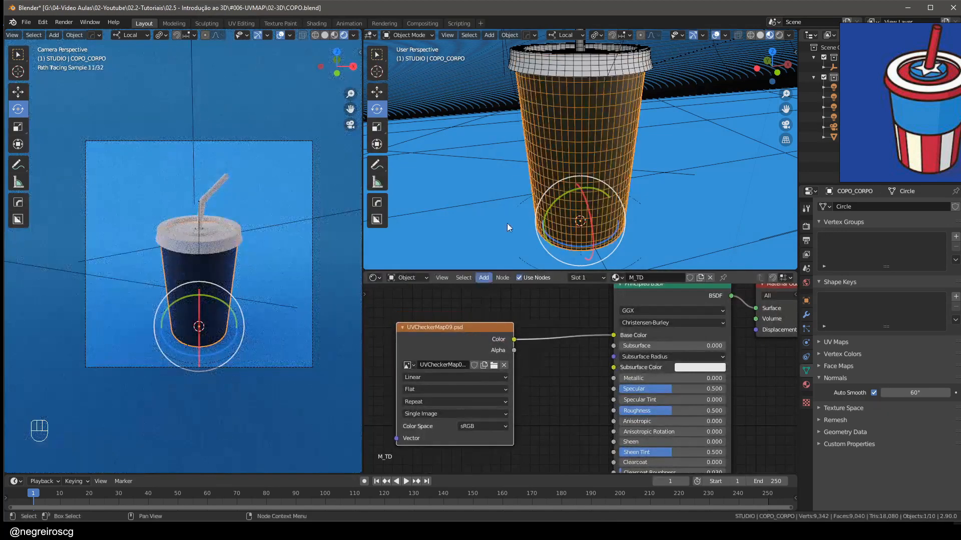
- Select the drinking straw COPO_CANUDO above the lid in the user perspective view
{"action": "middle_click_drag", "start_coordinate": [568, 103], "coordinate": [569, 124]}
{"action": "scroll", "coordinate": [585, 86], "scroll_direction": "down", "scroll_amount": 1}
{"action": "middle_click_drag", "start_coordinate": [585, 86], "coordinate": [581, 141], "text": "shift"}
{"action": "scroll", "coordinate": [573, 104], "scroll_direction": "up", "scroll_amount": 1}
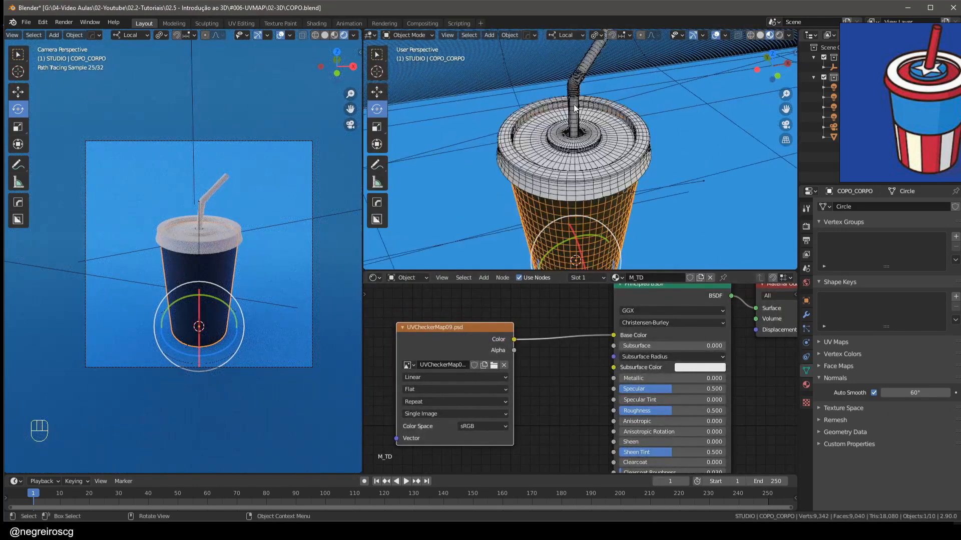
{"action": "left_click", "coordinate": [572, 96]}
- Move the reference image off the outliner, then collapse and hide the STUDIO collection
{"action": "right_click_drag", "start_coordinate": [894, 81], "coordinate": [960, 80]}
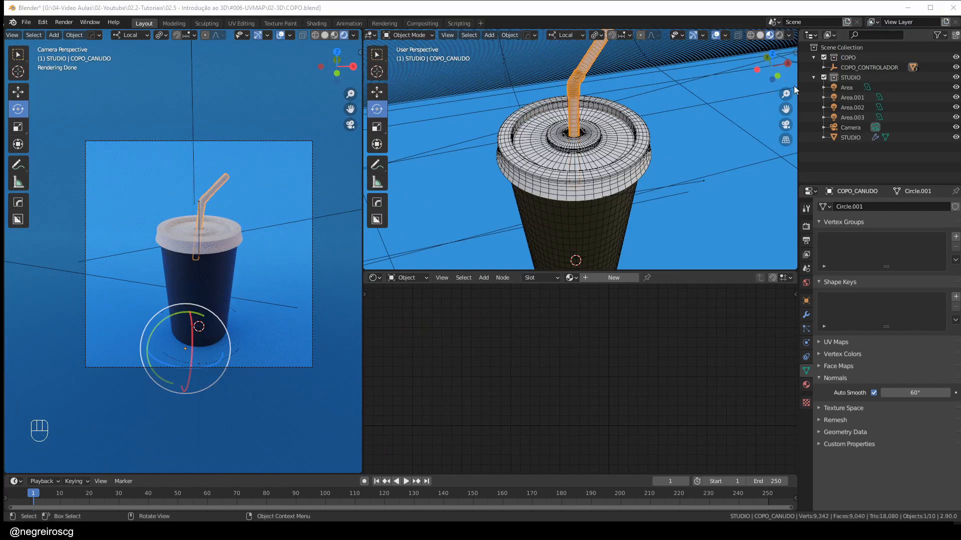
{"action": "left_click", "coordinate": [813, 76]}
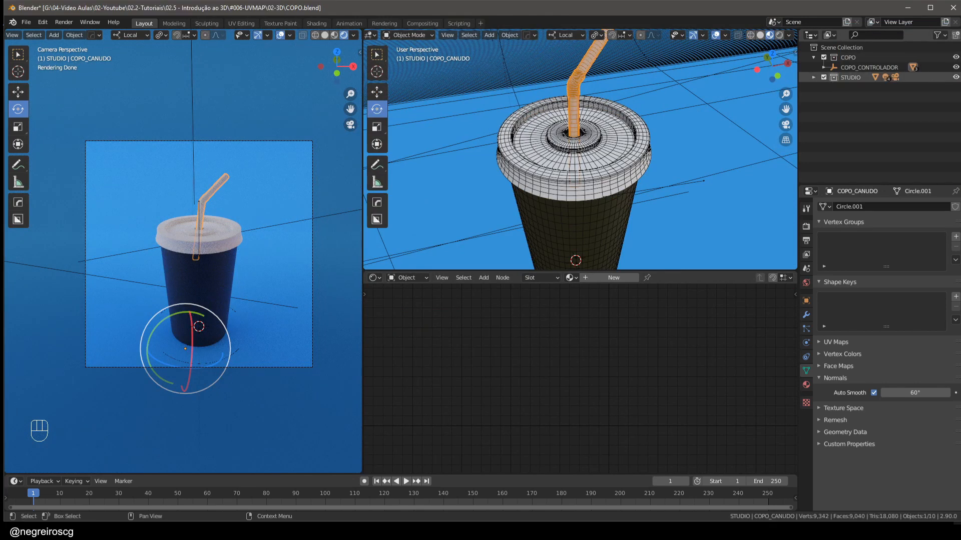
{"action": "left_click", "coordinate": [956, 77]}
- Enlarge the user perspective viewport downward and sideways, and turn the camera viewport into a UV Editor
{"action": "scroll", "coordinate": [657, 171], "scroll_direction": "down", "scroll_amount": 2}
{"action": "middle_click_drag", "start_coordinate": [570, 186], "coordinate": [579, 152]}
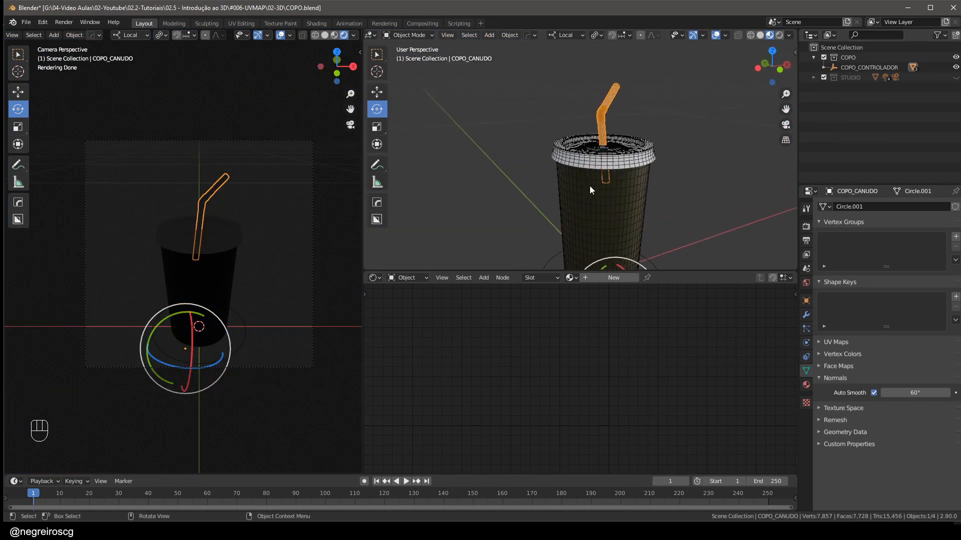
{"action": "scroll", "coordinate": [591, 188], "scroll_direction": "up", "scroll_amount": 1}
{"action": "middle_click_drag", "start_coordinate": [596, 200], "coordinate": [552, 154], "text": "shift"}
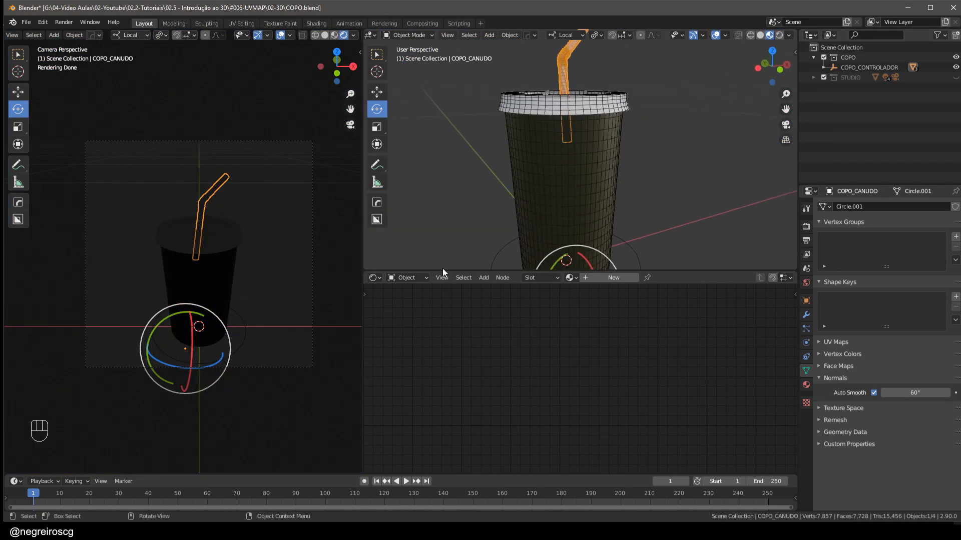
{"action": "left_click_drag", "start_coordinate": [444, 272], "coordinate": [380, 371]}
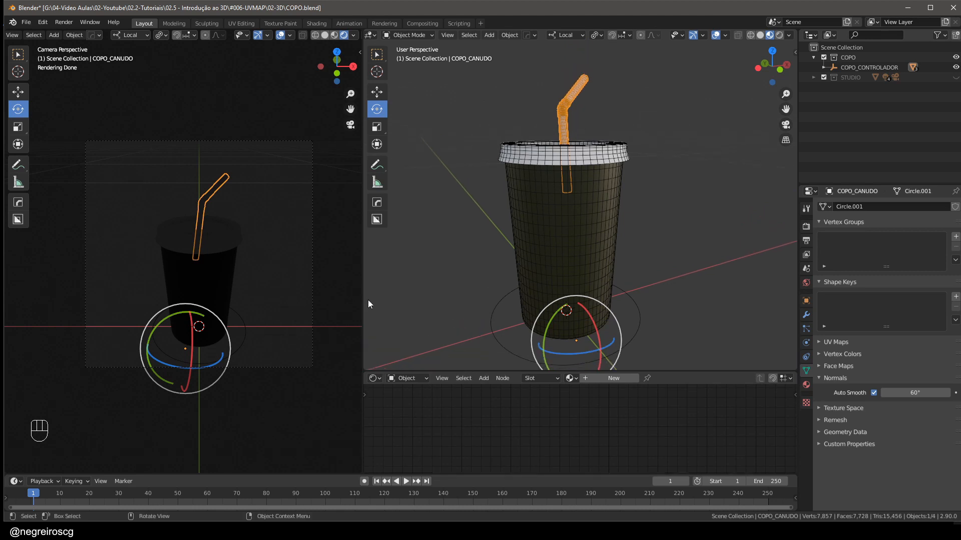
{"action": "left_click_drag", "start_coordinate": [363, 247], "coordinate": [320, 247]}
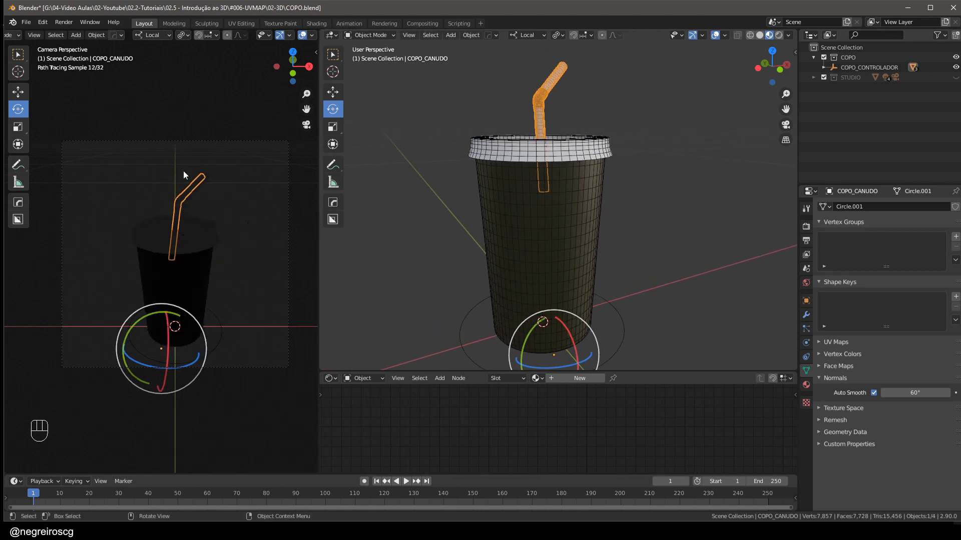
{"action": "scroll", "coordinate": [19, 34], "scroll_direction": "up", "scroll_amount": 3}
{"action": "left_click", "coordinate": [16, 35]}
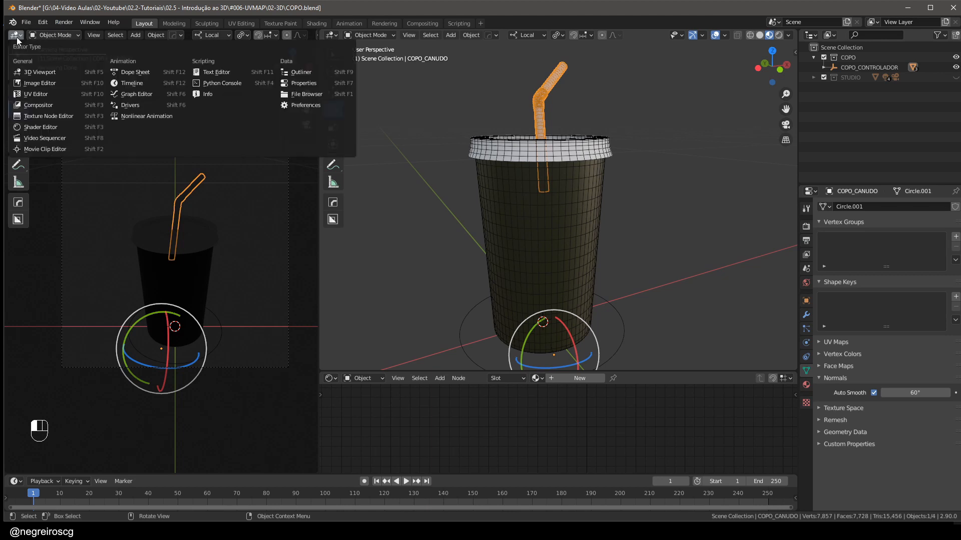
{"action": "left_click", "coordinate": [46, 95]}
- Select the straw, the lid and lastly the cup body, and link the body's M_TD material to the other two
{"action": "middle_click_drag", "start_coordinate": [509, 141], "coordinate": [521, 163]}
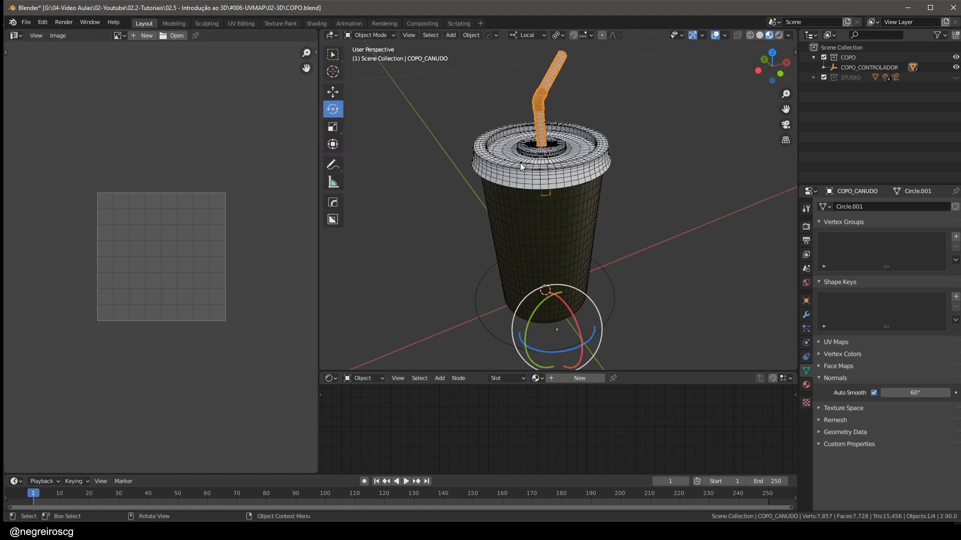
{"action": "left_click", "coordinate": [547, 83], "text": "shift"}
{"action": "left_click", "coordinate": [545, 105], "text": "shift"}
{"action": "left_click", "coordinate": [560, 149], "text": "shift"}
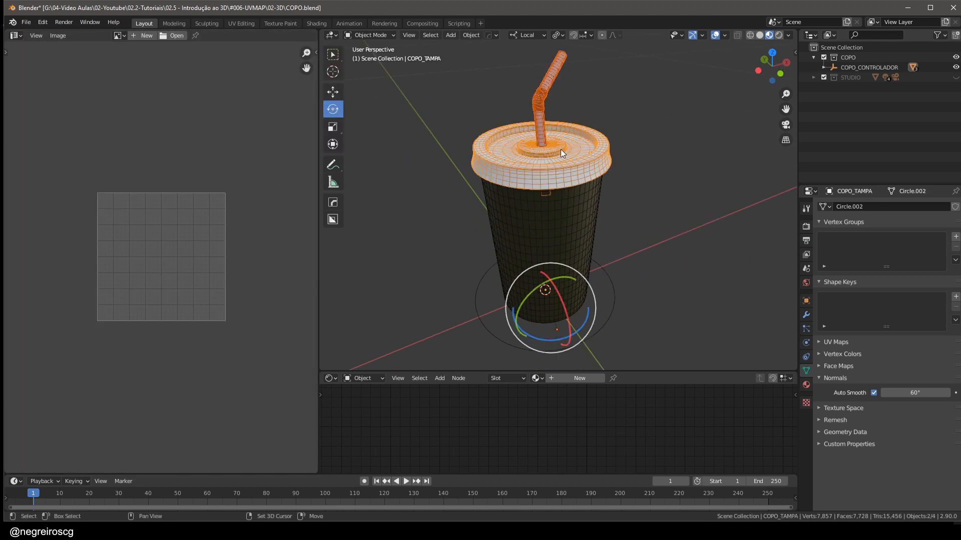
{"action": "middle_click_drag", "start_coordinate": [568, 211], "coordinate": [566, 165]}
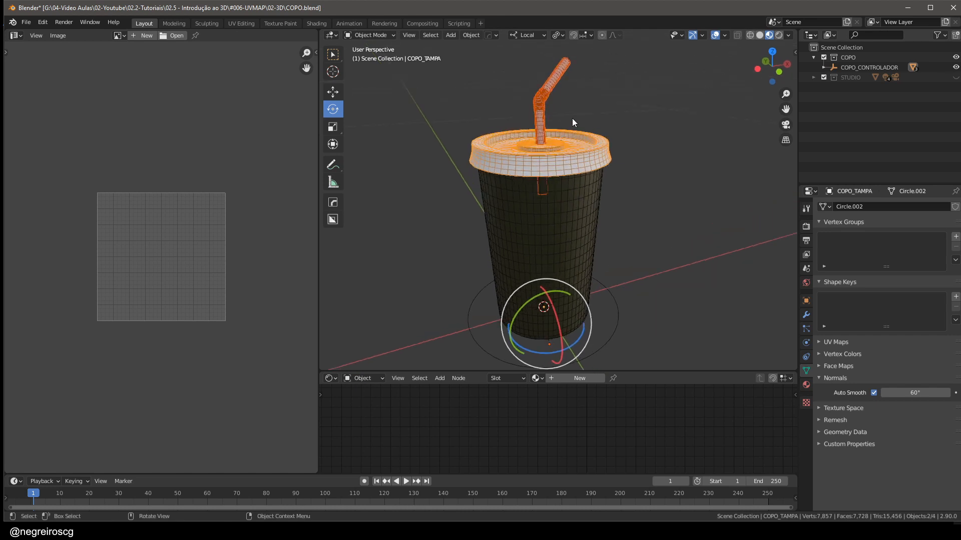
{"action": "left_click", "coordinate": [573, 222], "text": "shift"}
{"action": "key", "text": "ctrl+l"}
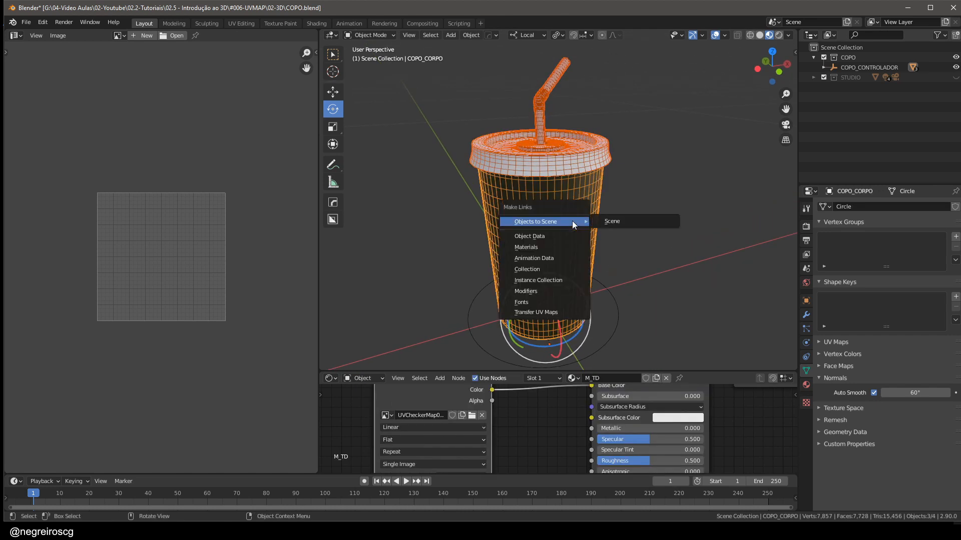
{"action": "left_click", "coordinate": [541, 247]}
- Select only the cup body COPO_CORPO and isolate it in local view
{"action": "left_click", "coordinate": [633, 163]}
{"action": "middle_click_drag", "start_coordinate": [633, 163], "coordinate": [549, 170]}
{"action": "scroll", "coordinate": [519, 180], "scroll_direction": "up", "scroll_amount": 3}
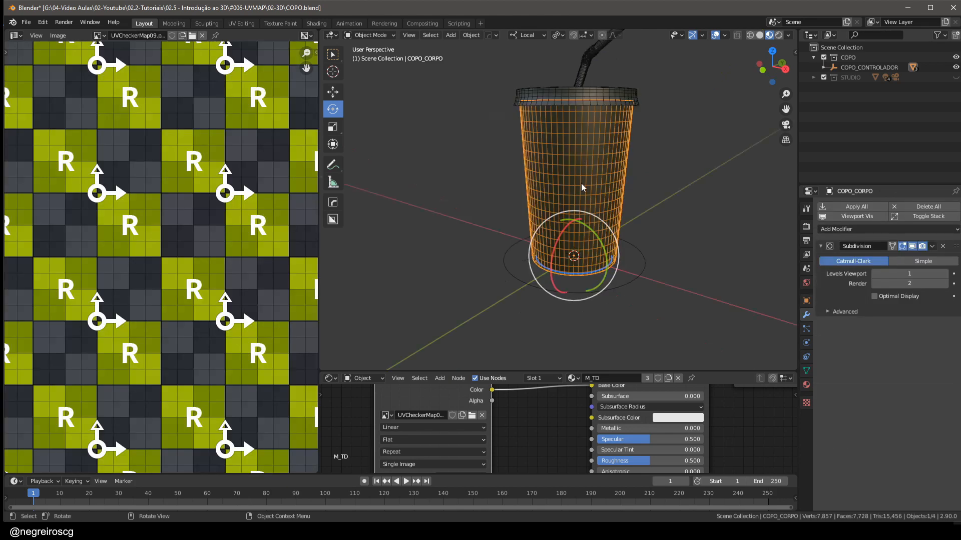
{"action": "middle_click_drag", "start_coordinate": [581, 183], "coordinate": [630, 248]}
{"action": "key", "text": "KP_Divide"}
{"action": "key", "text": "KP_Divide"}
{"action": "key", "text": "KP_Divide"}
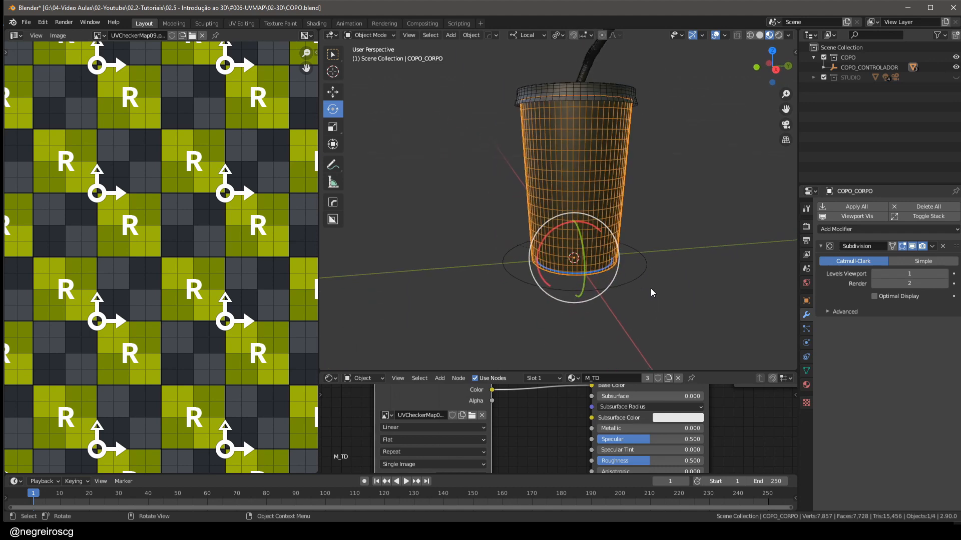
{"action": "key", "text": "KP_Divide"}
{"action": "key", "text": "KP_Divide"}
{"action": "key", "text": "KP_Divide"}
{"action": "key", "text": "KP_Divide"}
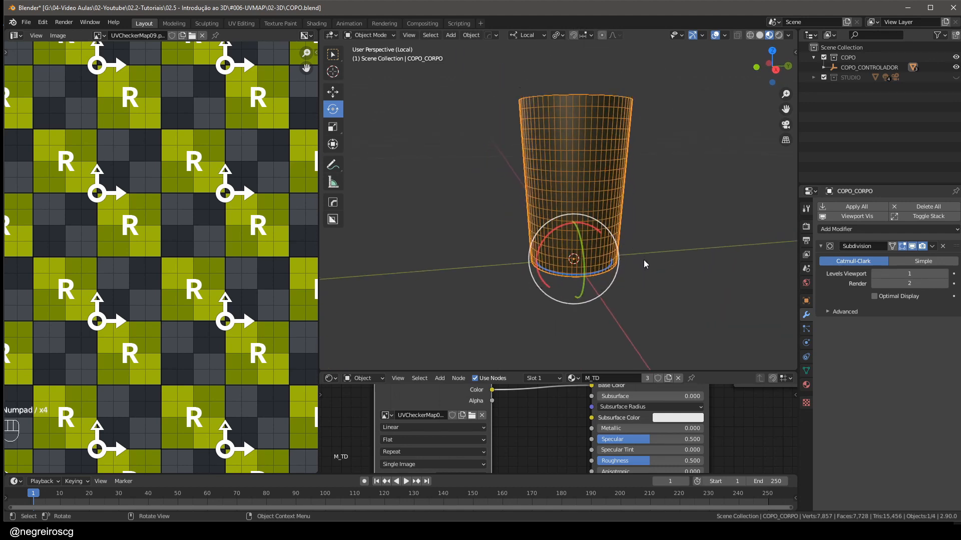
{"action": "key", "text": "KP_Divide"}
{"action": "key", "text": "KP_Divide"}
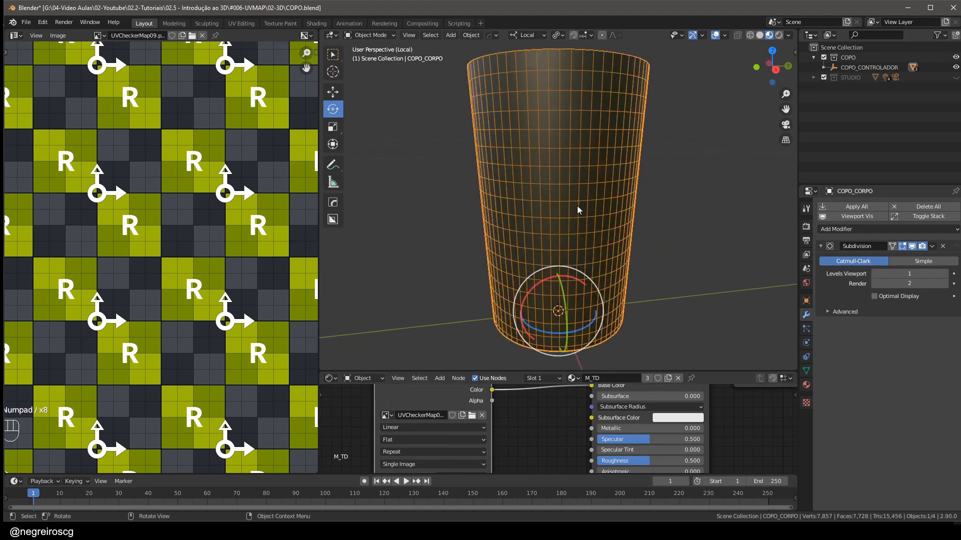
- Enter Edit Mode on the cup body with edge selection and disable the Subdivision modifier's viewport display
{"action": "middle_click_drag", "start_coordinate": [577, 206], "coordinate": [607, 207]}
{"action": "key", "text": "Tab"}
{"action": "key", "text": "2"}
{"action": "left_click", "coordinate": [499, 224]}
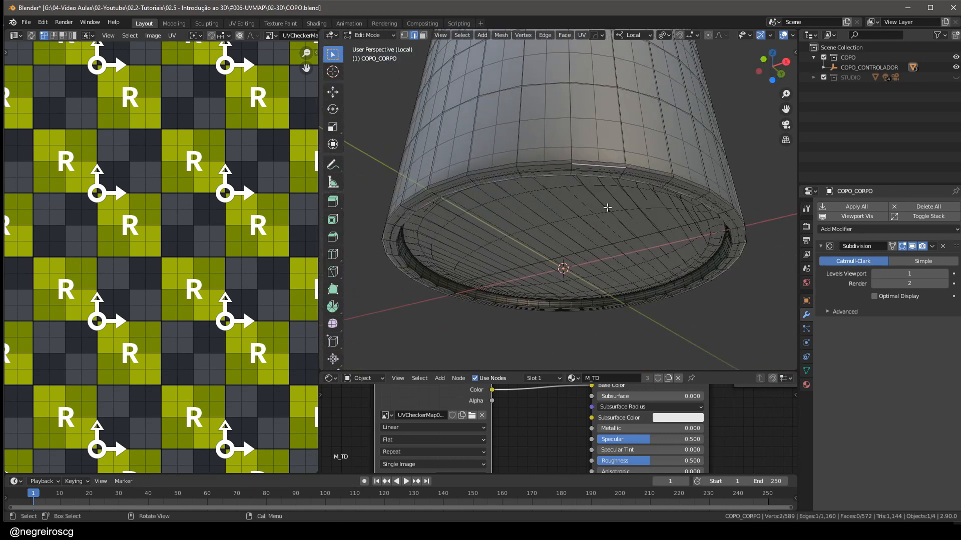
{"action": "left_click", "coordinate": [912, 247]}
{"action": "middle_click_drag", "start_coordinate": [565, 172], "coordinate": [658, 192]}
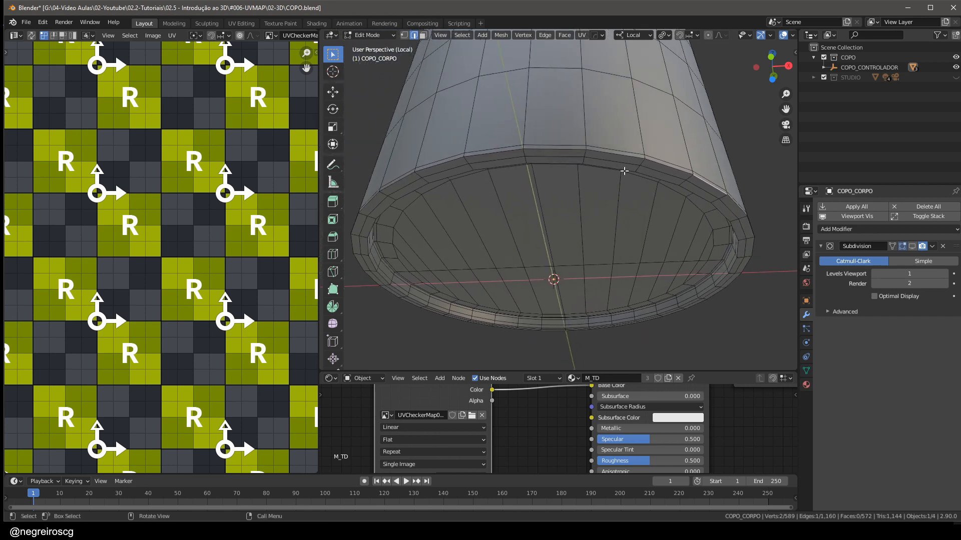
- Select the outer edge loop around the bottom rim of the cup body
{"action": "middle_click_drag", "start_coordinate": [621, 165], "coordinate": [613, 224]}
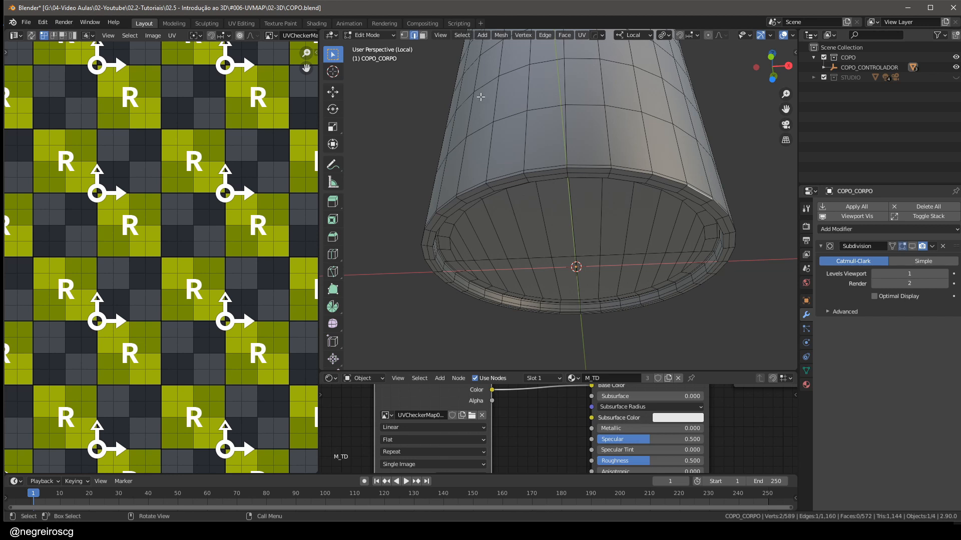
{"action": "middle_click_drag", "start_coordinate": [683, 204], "coordinate": [657, 214]}
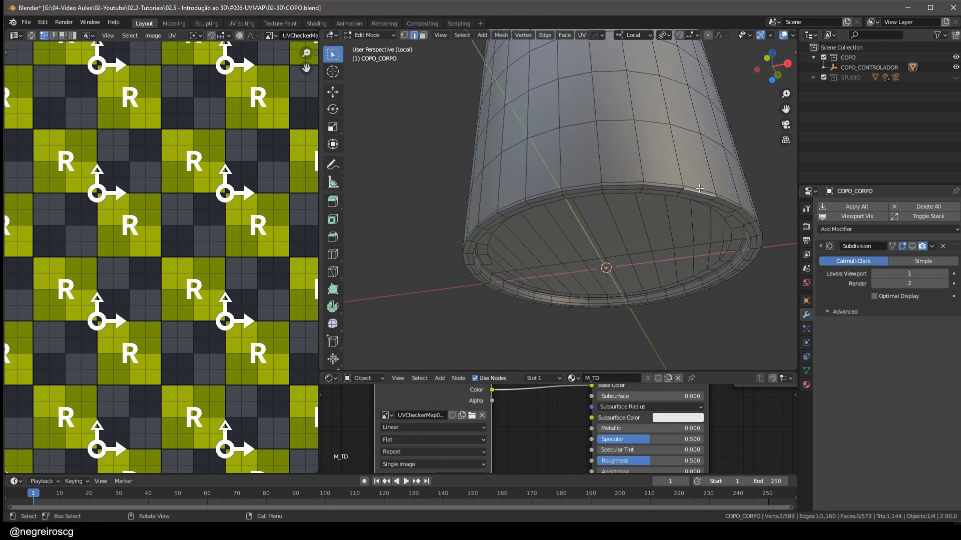
{"action": "scroll", "coordinate": [685, 188], "scroll_direction": "up", "scroll_amount": 3}
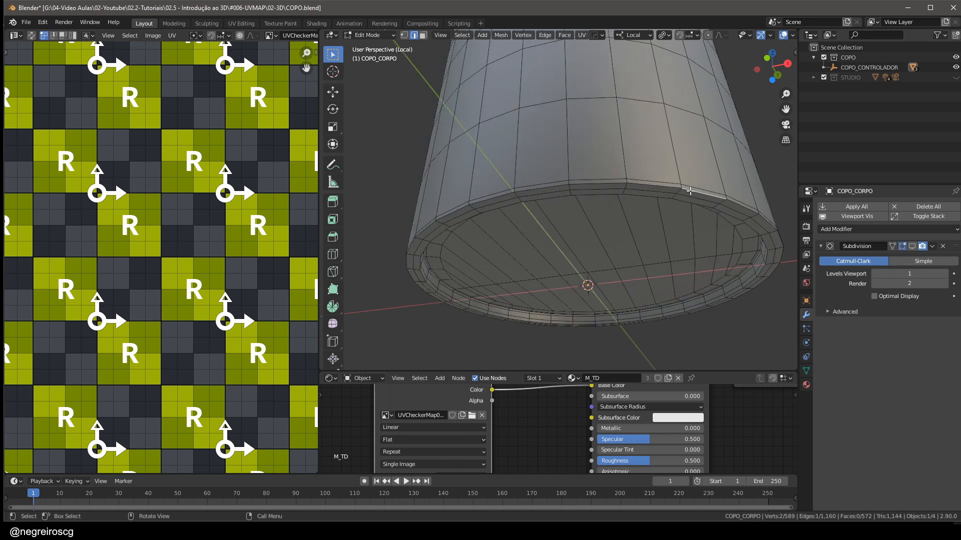
{"action": "scroll", "coordinate": [703, 185], "scroll_direction": "down", "scroll_amount": 2}
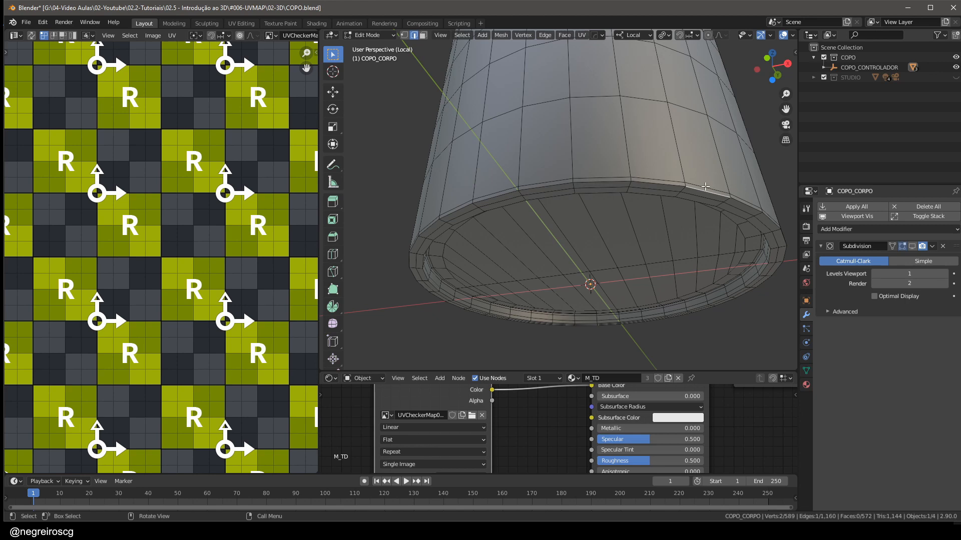
{"action": "left_click", "coordinate": [702, 190], "text": "alt"}
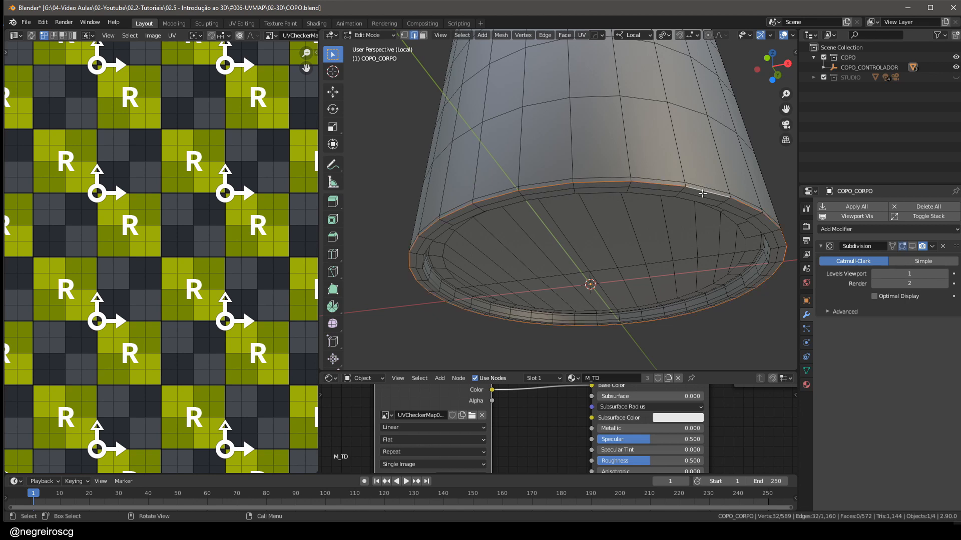
{"action": "middle_click_drag", "start_coordinate": [702, 189], "coordinate": [592, 159], "text": "shift"}
{"action": "middle_click_drag", "start_coordinate": [555, 99], "coordinate": [556, 154], "text": "shift"}
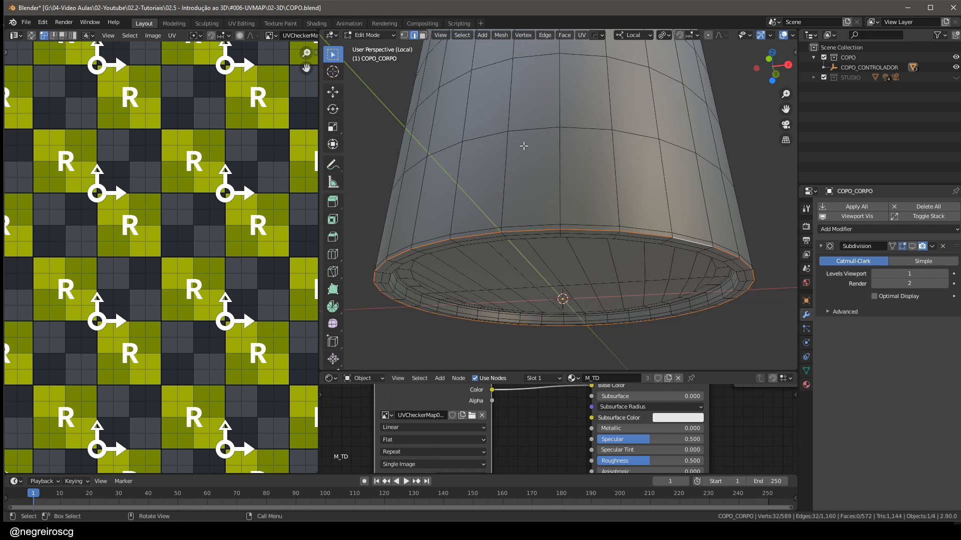
{"action": "key", "text": "u"}
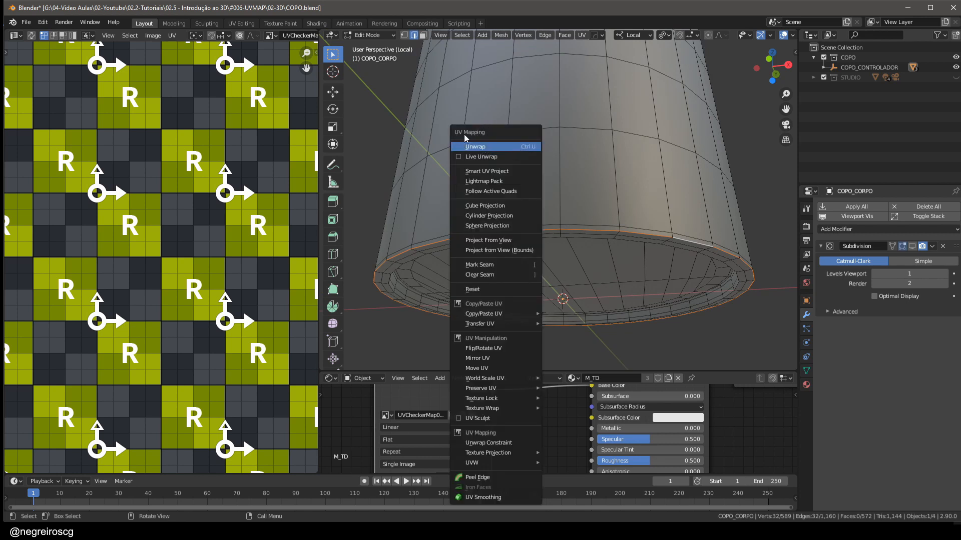
{"action": "left_click", "coordinate": [582, 35]}
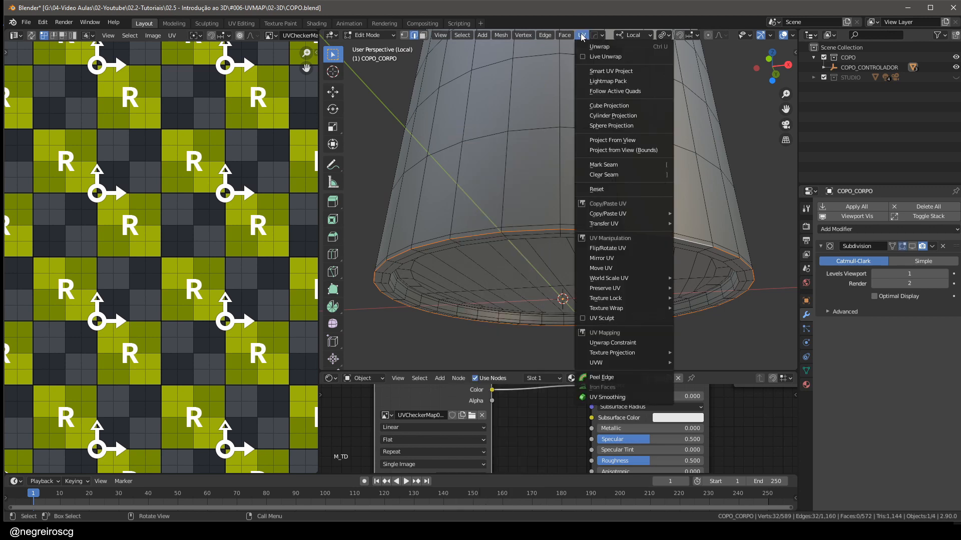
{"action": "key", "text": "u"}
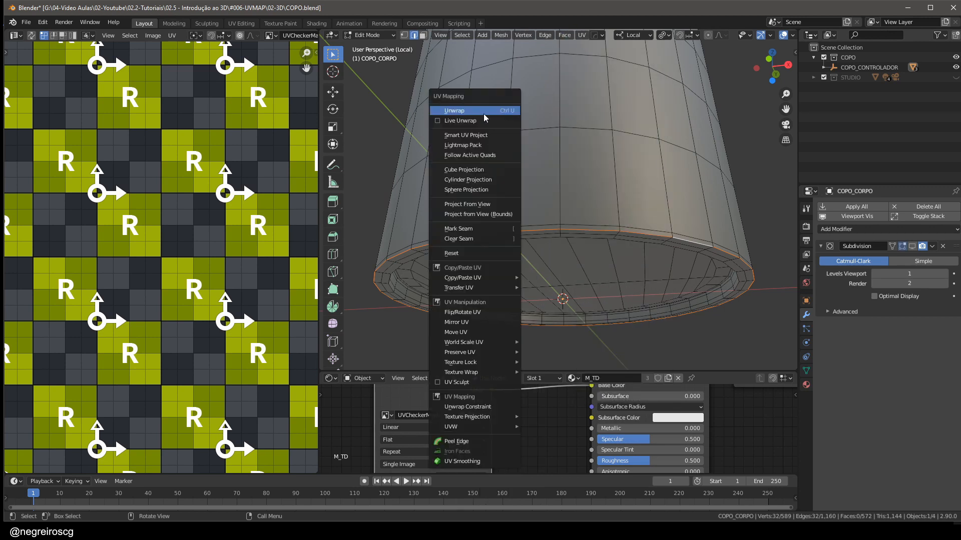
{"action": "key", "text": "ctrl+Print"}
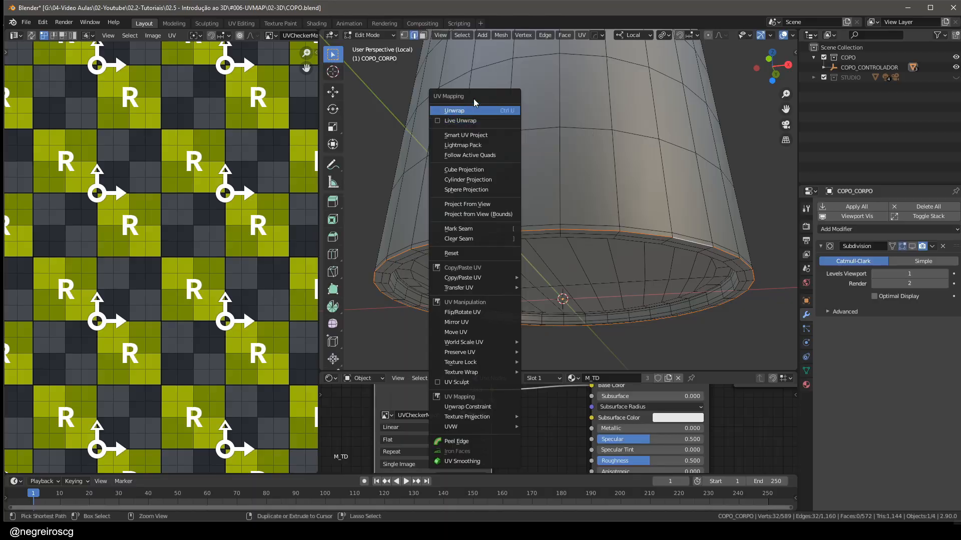
{"action": "mouse_move", "coordinate": [434, 74]}
{"action": "left_mouse_down"}
{"action": "mouse_move", "coordinate": [442, 158]}
{"action": "mouse_move", "coordinate": [546, 450]}
{"action": "mouse_move", "coordinate": [543, 471]}
{"action": "left_mouse_up"}
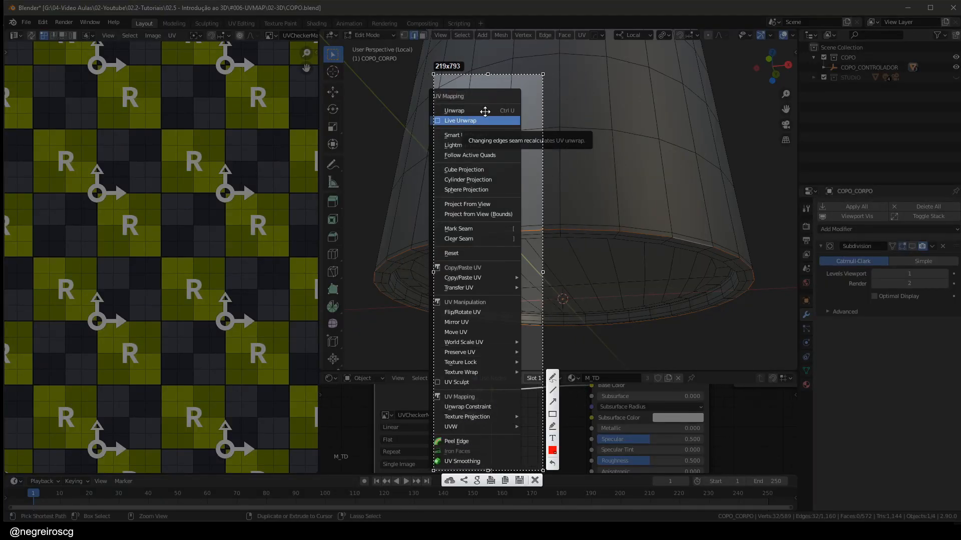
{"action": "left_click", "coordinate": [535, 480]}
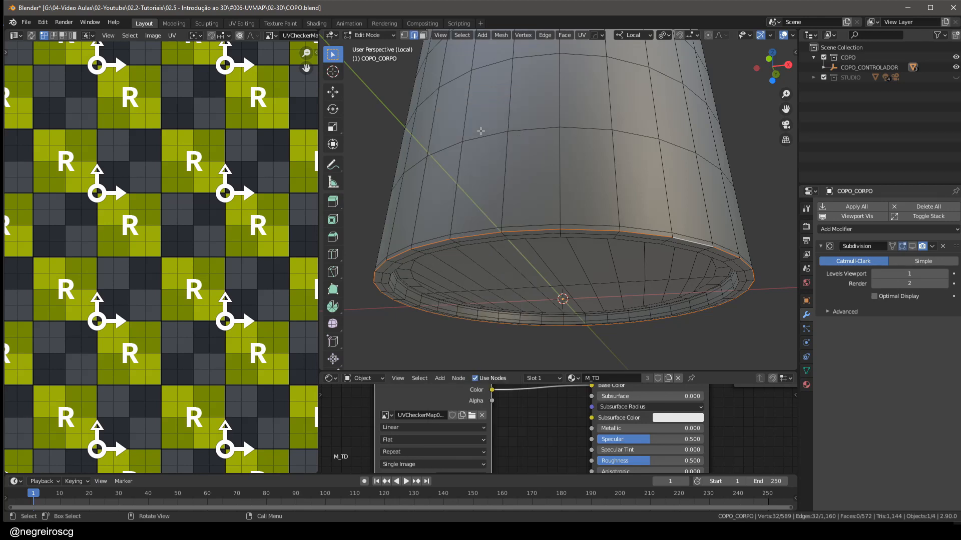
{"action": "key", "text": "u"}
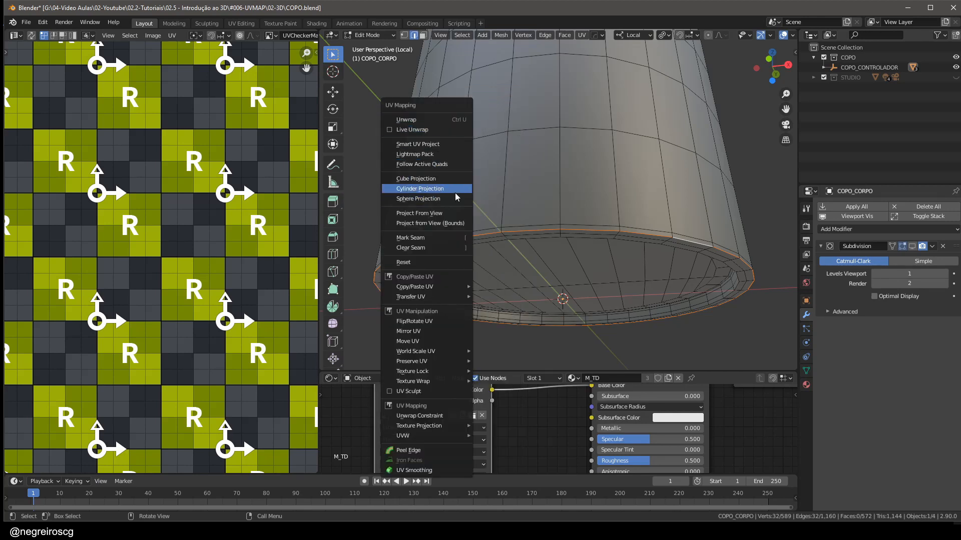
{"action": "left_click", "coordinate": [422, 225]}
- Mark the selected outer edge loop around the cup body's bottom rim as a UV seam
{"action": "middle_click_drag", "start_coordinate": [650, 223], "coordinate": [650, 221]}
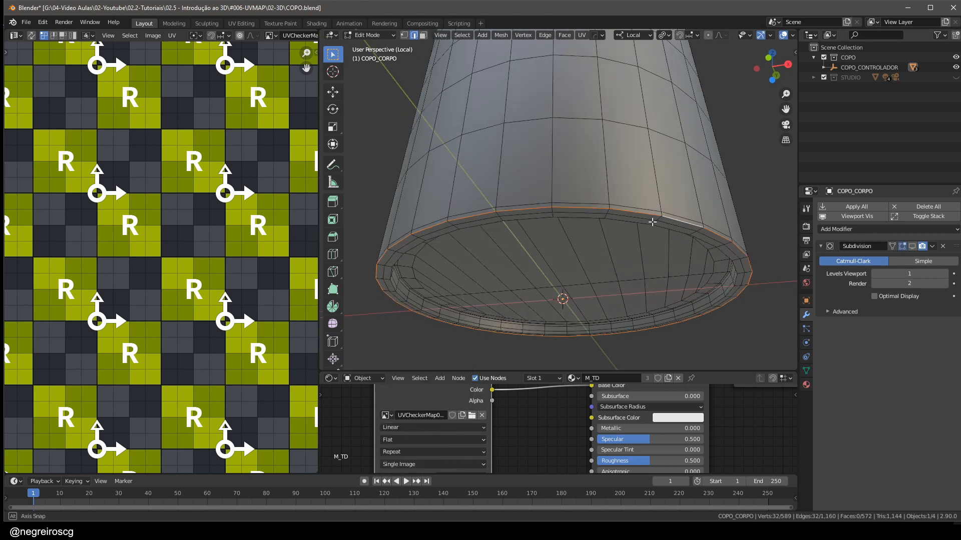
{"action": "key", "text": "u"}
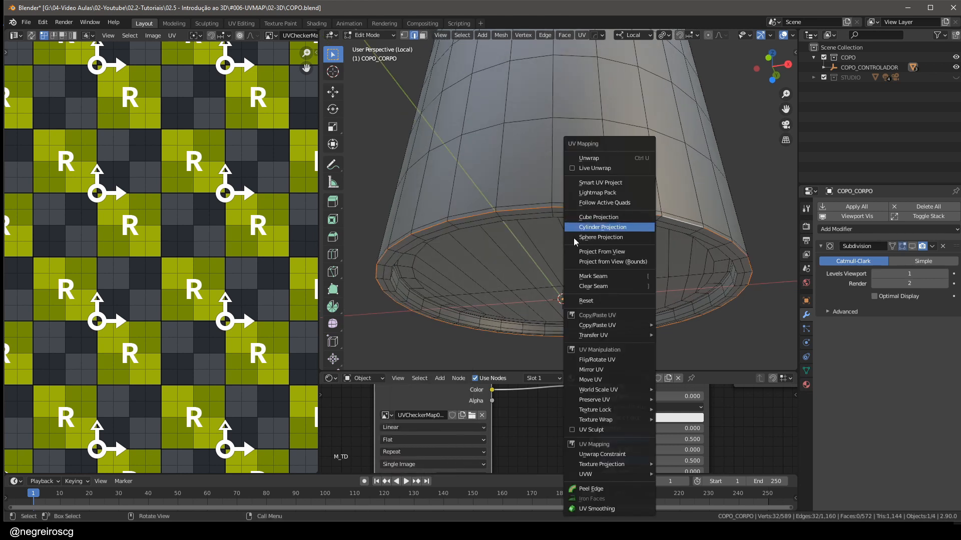
{"action": "left_click", "coordinate": [596, 276]}
- Switch to face selection, select all the underside faces enclosed by the seam with Select Linked, and unwrap them
{"action": "middle_click_drag", "start_coordinate": [593, 274], "coordinate": [576, 221]}
{"action": "key", "text": "3"}
{"action": "left_click", "coordinate": [567, 215]}
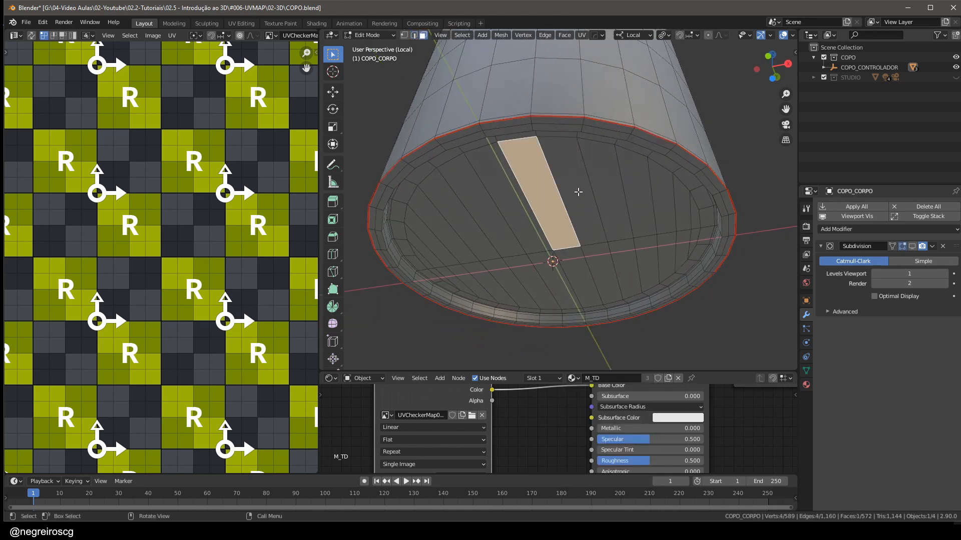
{"action": "key", "text": "l"}
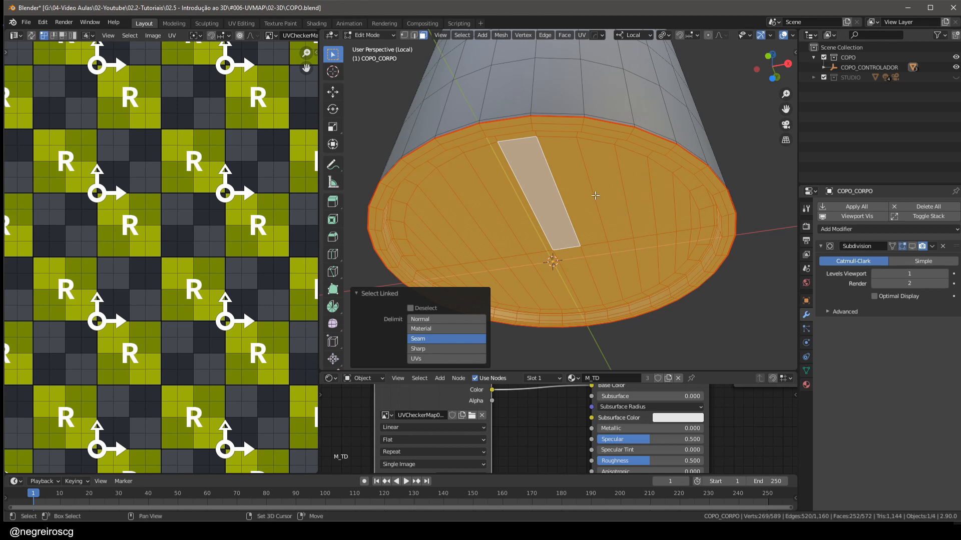
{"action": "scroll", "coordinate": [601, 195], "scroll_direction": "down", "scroll_amount": 5}
{"action": "scroll", "coordinate": [605, 195], "scroll_direction": "up", "scroll_amount": 2}
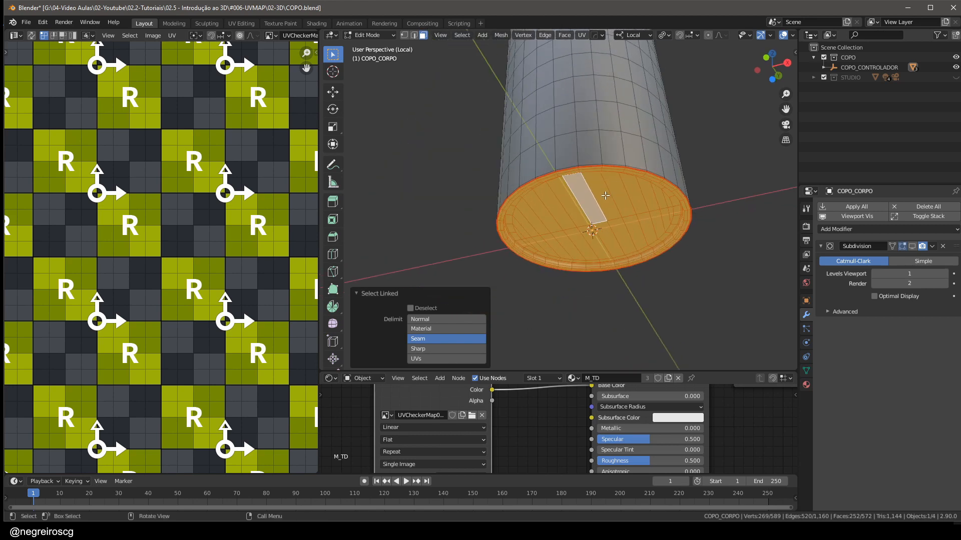
{"action": "key", "text": "u"}
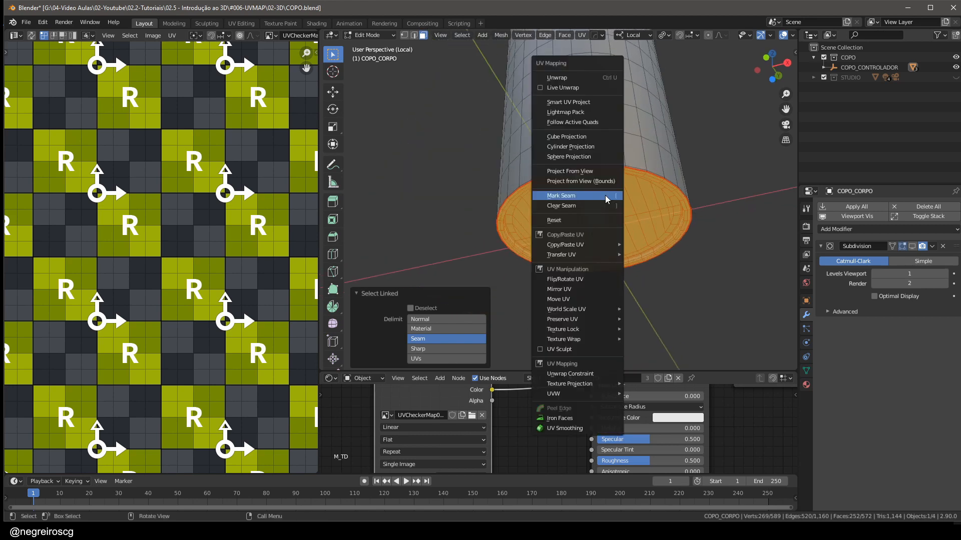
{"action": "left_click", "coordinate": [581, 79]}
- Examine the unwrapped underside island in the UV editor and the checker distortion along the cup's recessed bottom rim
{"action": "scroll", "coordinate": [120, 218], "scroll_direction": "down", "scroll_amount": 3}
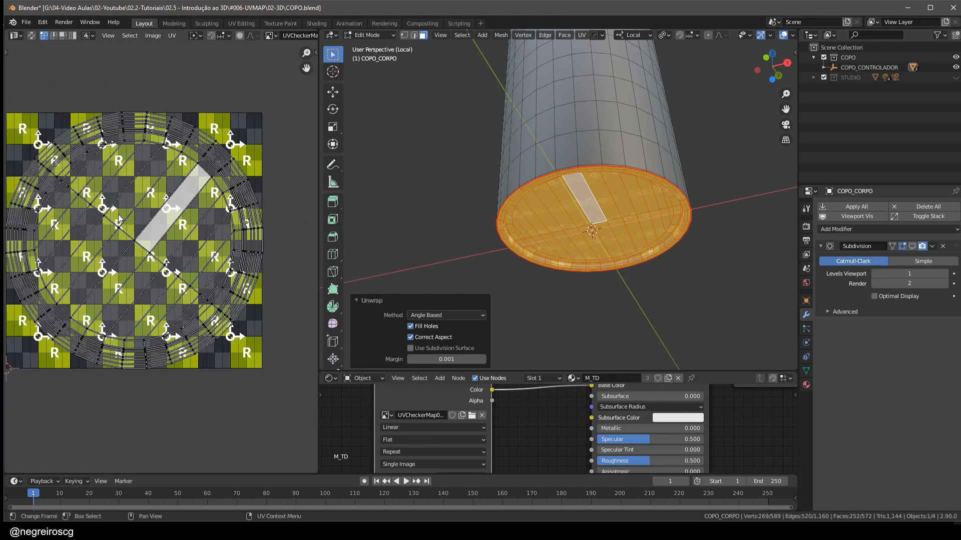
{"action": "middle_click_drag", "start_coordinate": [97, 212], "coordinate": [109, 197]}
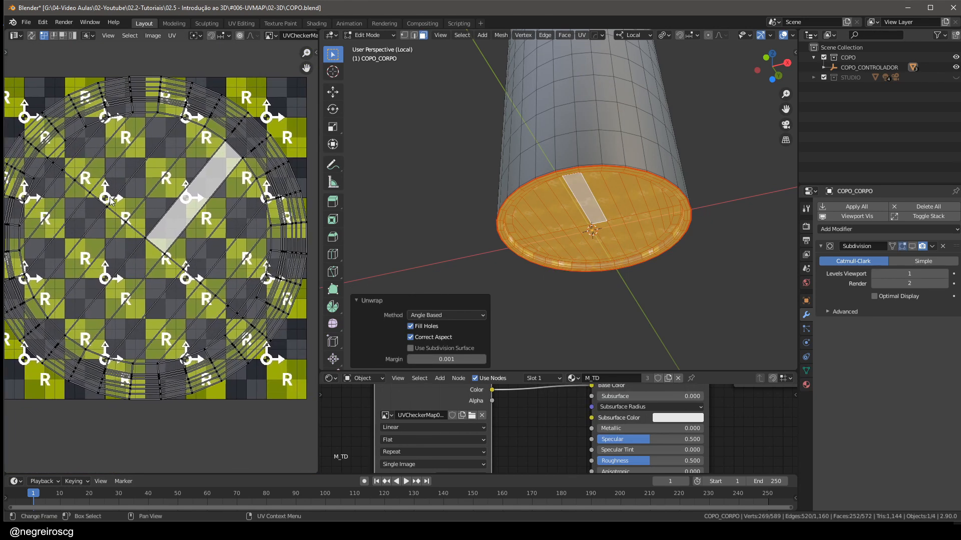
{"action": "scroll", "coordinate": [531, 249], "scroll_direction": "up", "scroll_amount": 5}
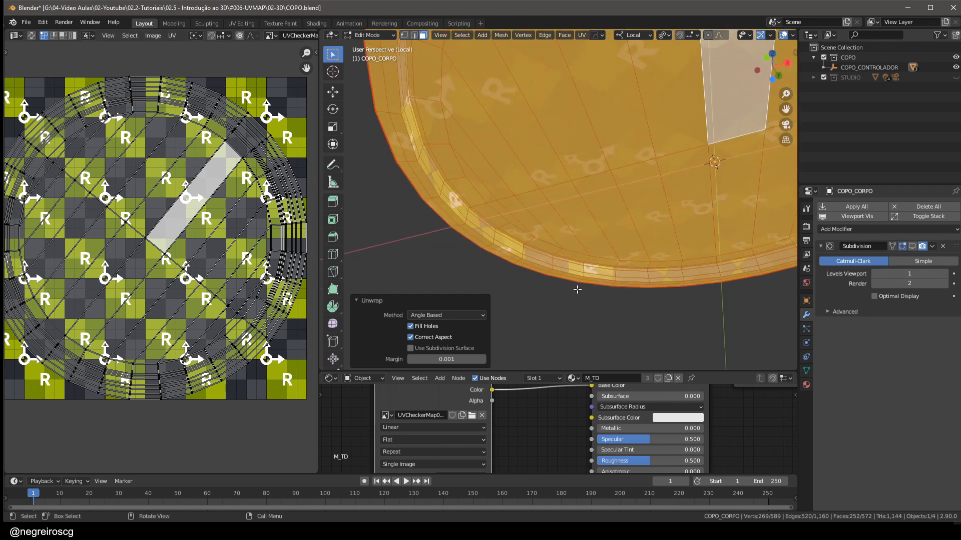
{"action": "scroll", "coordinate": [531, 264], "scroll_direction": "up", "scroll_amount": 3}
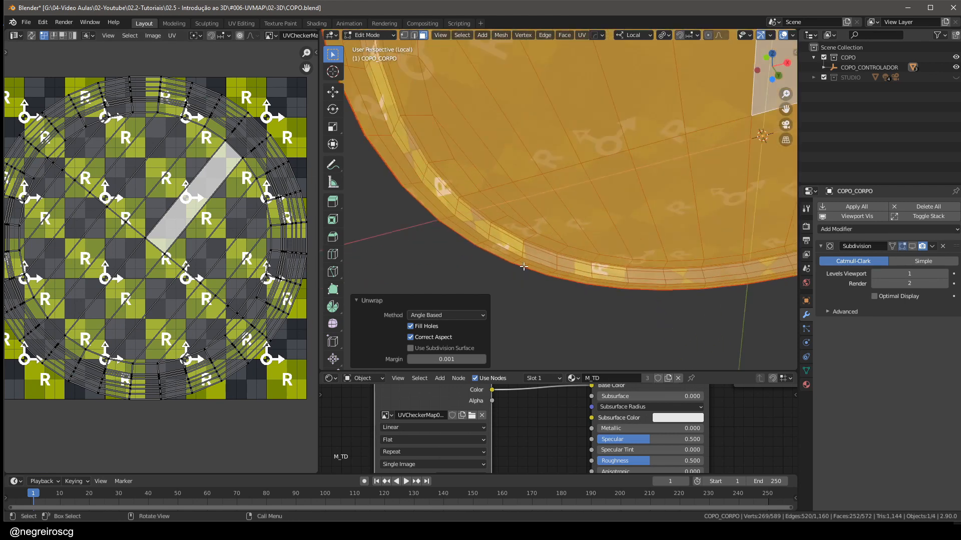
{"action": "scroll", "coordinate": [532, 264], "scroll_direction": "up", "scroll_amount": 1}
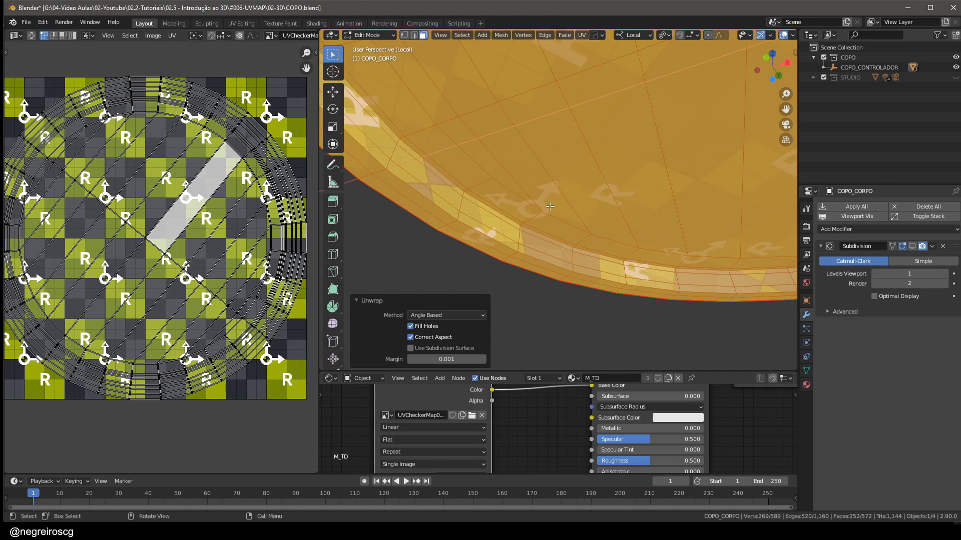
{"action": "scroll", "coordinate": [541, 230], "scroll_direction": "down", "scroll_amount": 4}
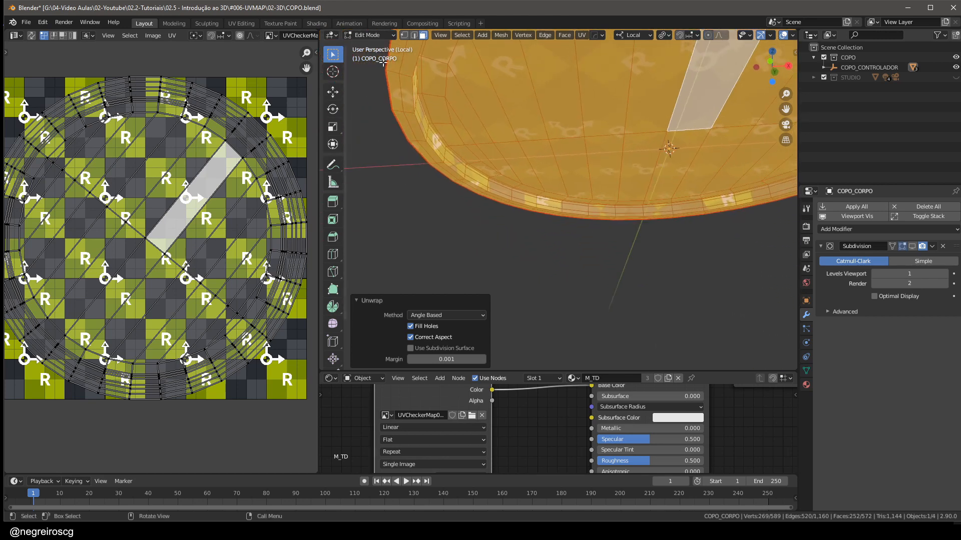
{"action": "scroll", "coordinate": [207, 148], "scroll_direction": "up", "scroll_amount": 3}
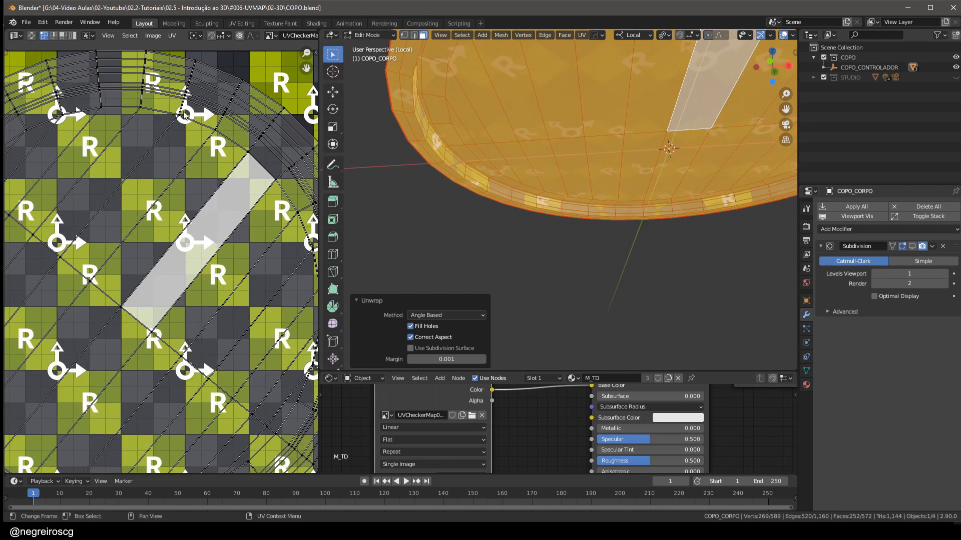
{"action": "scroll", "coordinate": [205, 102], "scroll_direction": "up", "scroll_amount": 3}
{"action": "scroll", "coordinate": [213, 86], "scroll_direction": "down", "scroll_amount": 5}
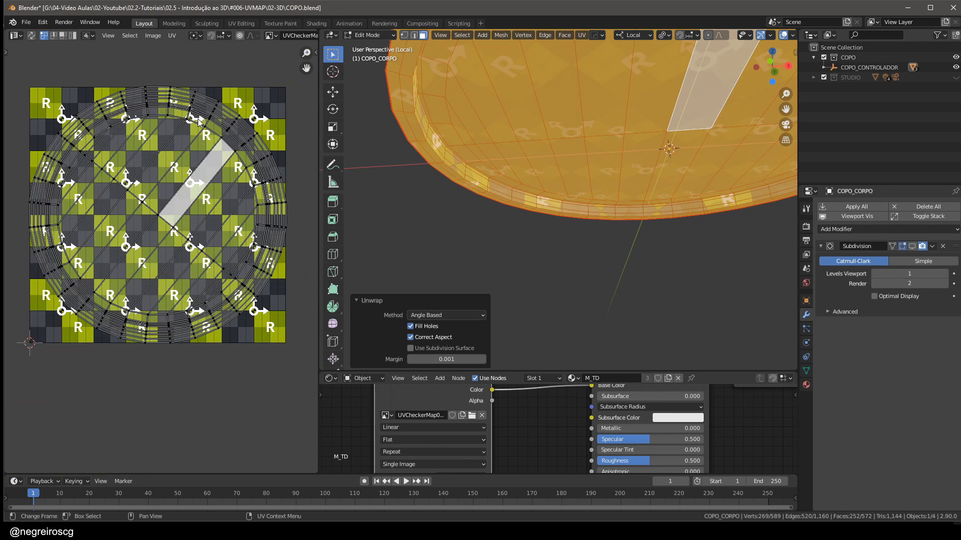
{"action": "scroll", "coordinate": [420, 153], "scroll_direction": "up", "scroll_amount": 4}
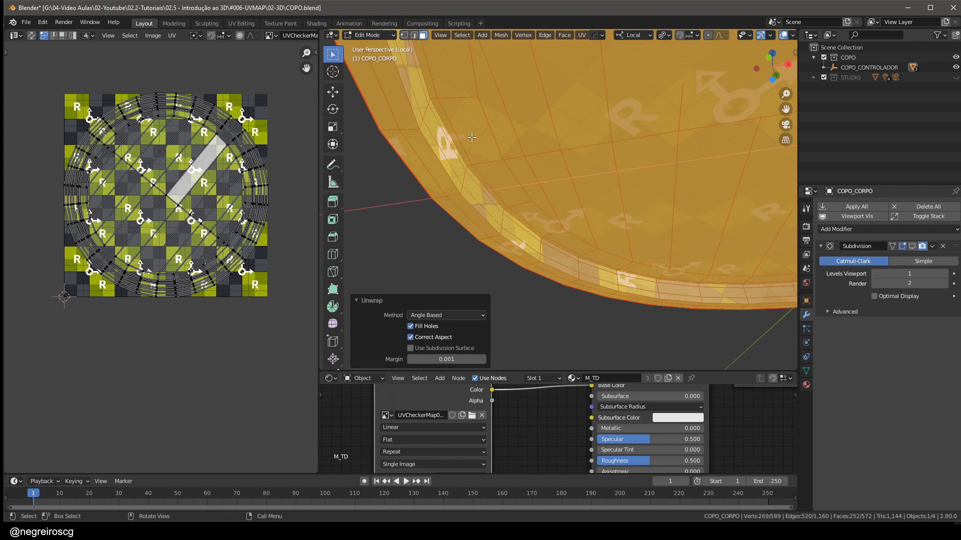
{"action": "scroll", "coordinate": [488, 165], "scroll_direction": "down", "scroll_amount": 4}
{"action": "scroll", "coordinate": [487, 165], "scroll_direction": "down", "scroll_amount": 1}
- In edge selection, select the loop where the bottom rim's underside meets the recessed inner wall and mark it as a seam
{"action": "left_click", "coordinate": [709, 267]}
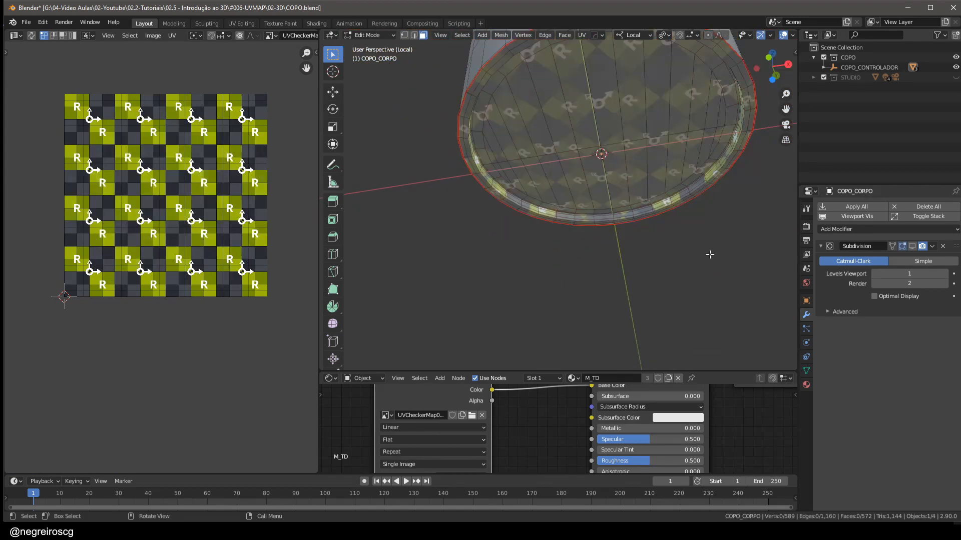
{"action": "middle_click_drag", "start_coordinate": [709, 253], "coordinate": [667, 299], "text": "shift"}
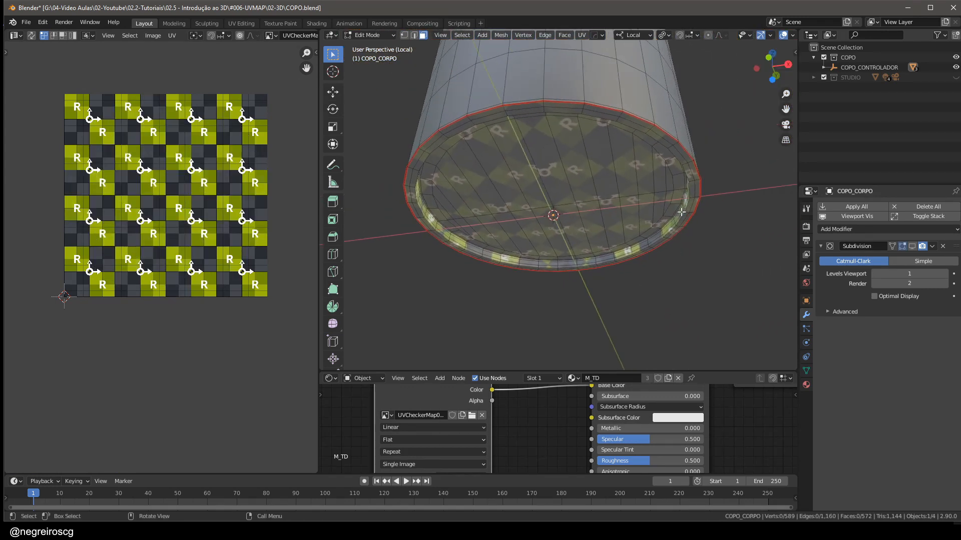
{"action": "scroll", "coordinate": [685, 213], "scroll_direction": "up", "scroll_amount": 5}
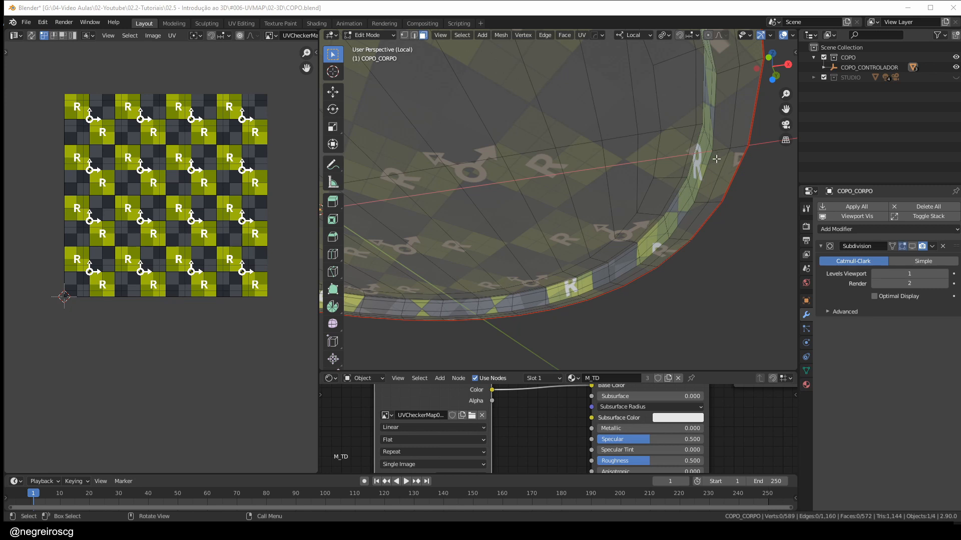
{"action": "key", "text": "l"}
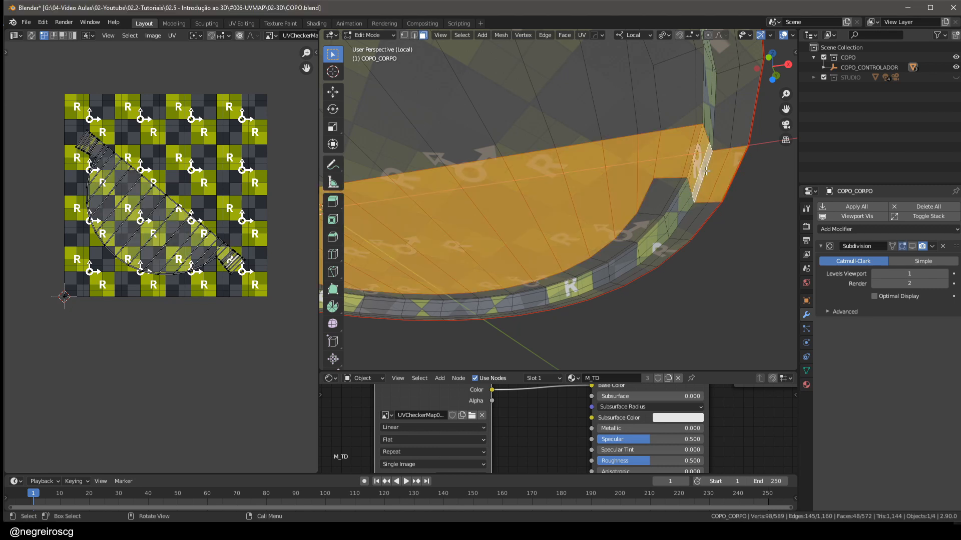
{"action": "key", "text": "2"}
{"action": "key", "text": "alt+a"}
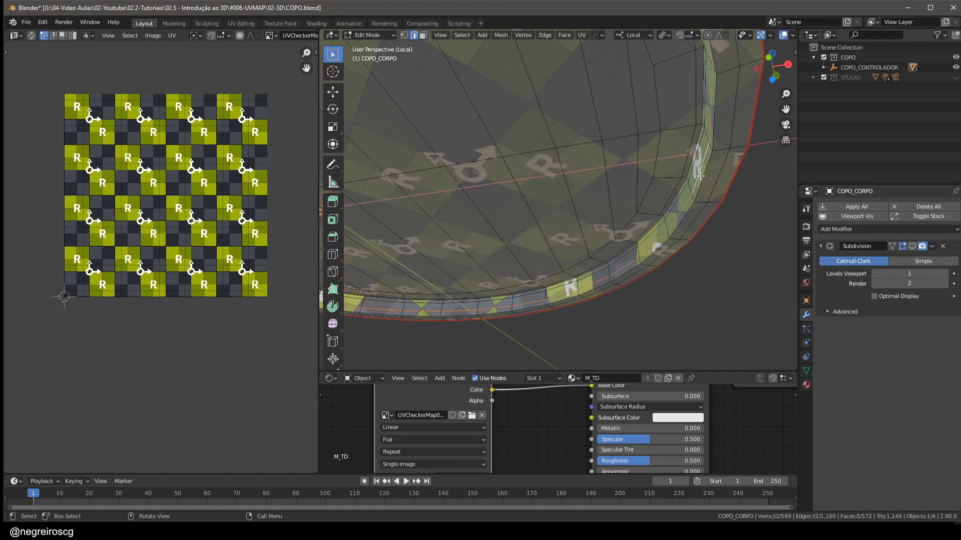
{"action": "left_click", "coordinate": [704, 178], "text": "alt"}
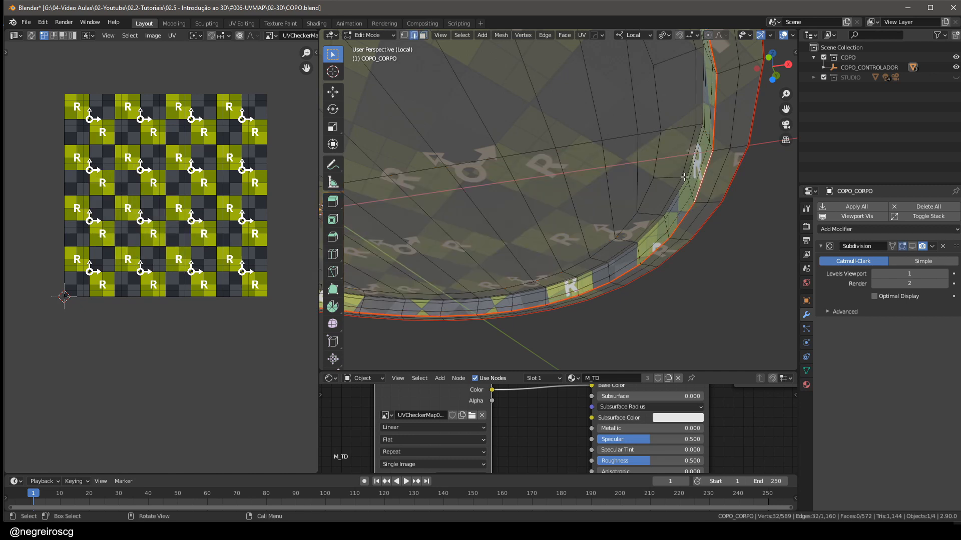
{"action": "key", "text": "ctrl+z"}
{"action": "key", "text": "u"}
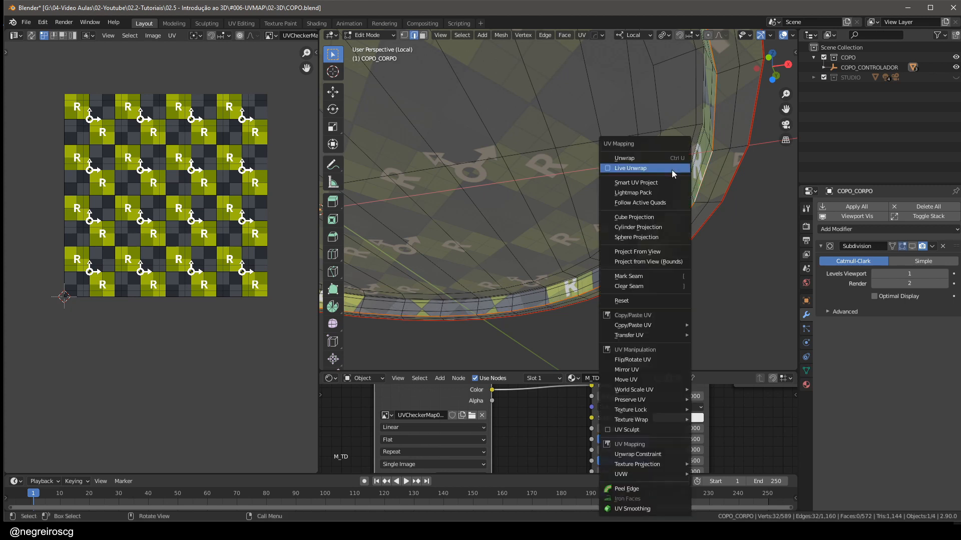
{"action": "left_click", "coordinate": [645, 287]}
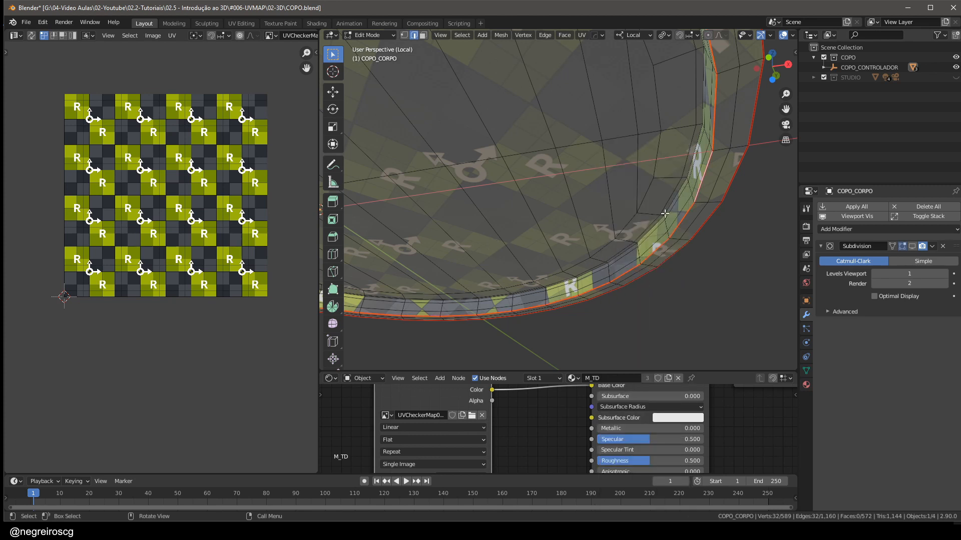
- Select the inner edge loop where the recessed wall meets the cup's flat base
{"action": "scroll", "coordinate": [667, 212], "scroll_direction": "up", "scroll_amount": 3}
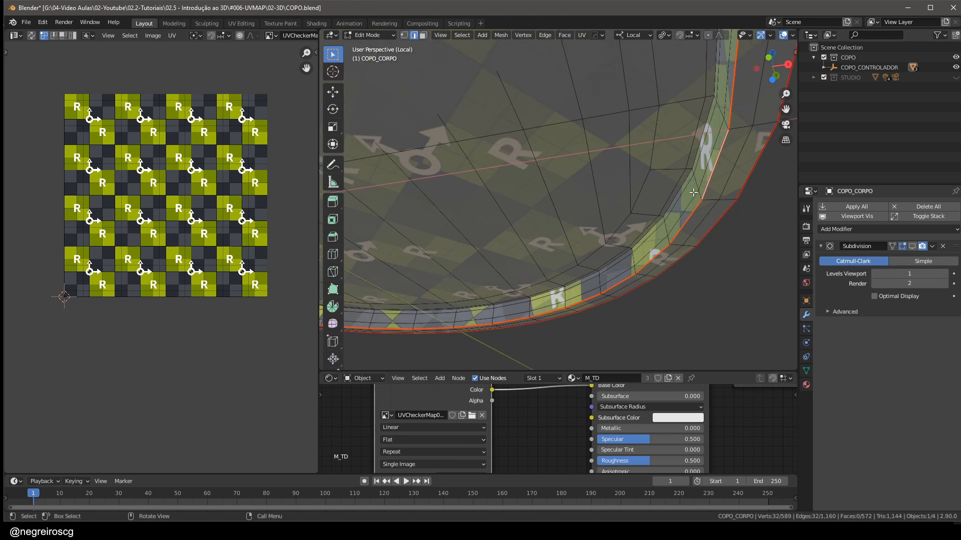
{"action": "key", "text": "ctrl+z"}
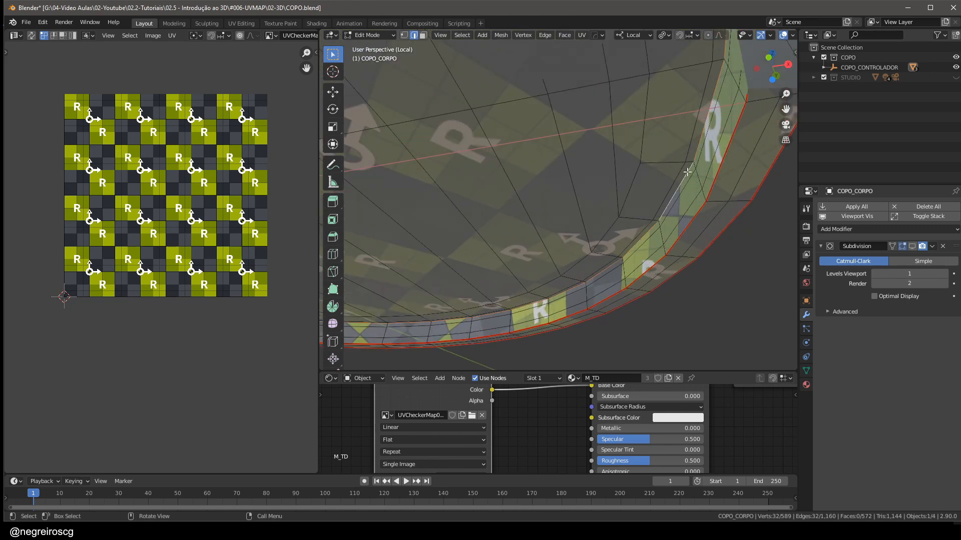
{"action": "scroll", "coordinate": [687, 168], "scroll_direction": "down", "scroll_amount": 5}
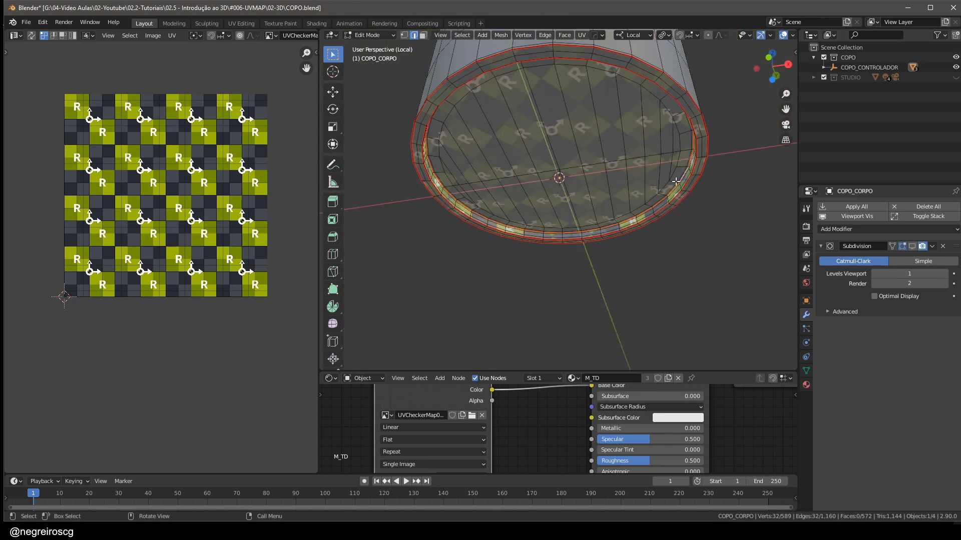
{"action": "scroll", "coordinate": [562, 239], "scroll_direction": "up", "scroll_amount": 2}
{"action": "scroll", "coordinate": [561, 241], "scroll_direction": "down", "scroll_amount": 2}
{"action": "middle_click_drag", "start_coordinate": [560, 240], "coordinate": [527, 171]}
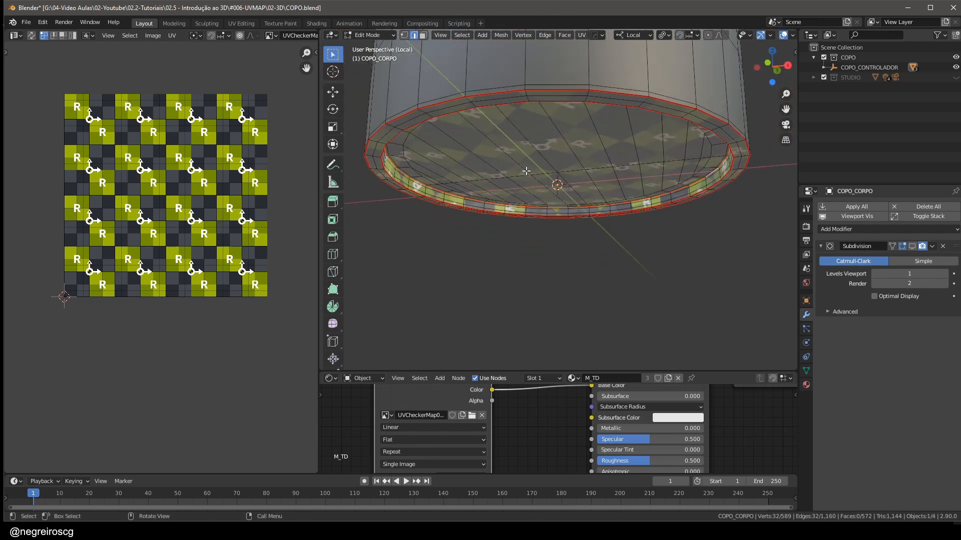
- In face selection, select all faces of the recessed inner wall of the bottom rim with Select Linked
{"action": "scroll", "coordinate": [529, 95], "scroll_direction": "up", "scroll_amount": 1}
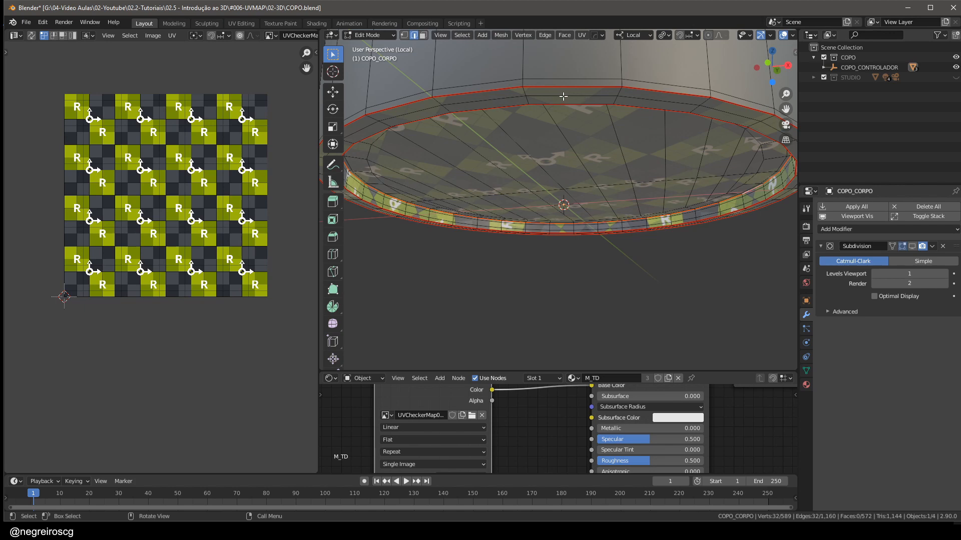
{"action": "middle_click_drag", "start_coordinate": [592, 226], "coordinate": [607, 232]}
{"action": "middle_click_drag", "start_coordinate": [539, 224], "coordinate": [586, 222]}
{"action": "scroll", "coordinate": [721, 210], "scroll_direction": "up", "scroll_amount": 1}
{"action": "key", "text": "3"}
{"action": "left_click", "coordinate": [720, 211]}
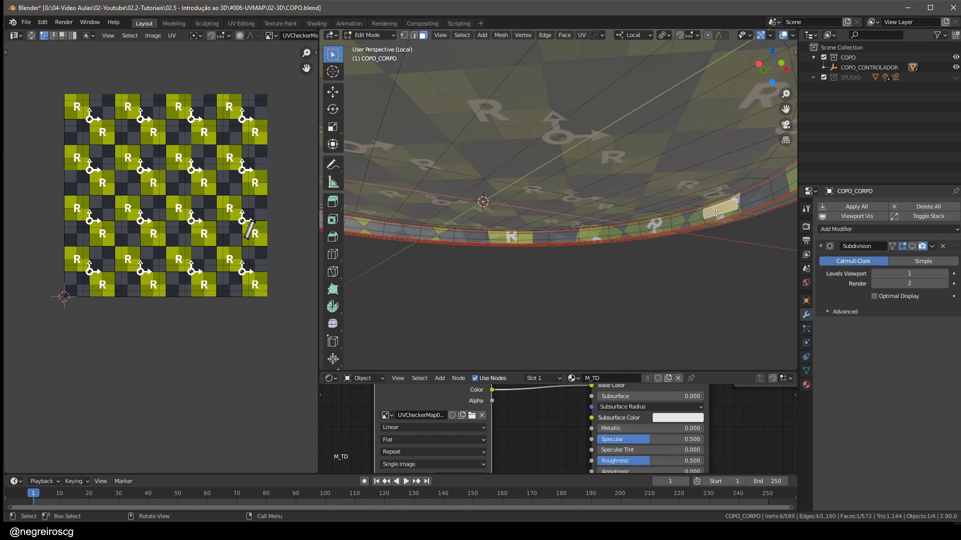
{"action": "key", "text": "ctrl+l"}
{"action": "middle_click_drag", "start_coordinate": [721, 210], "coordinate": [656, 267]}
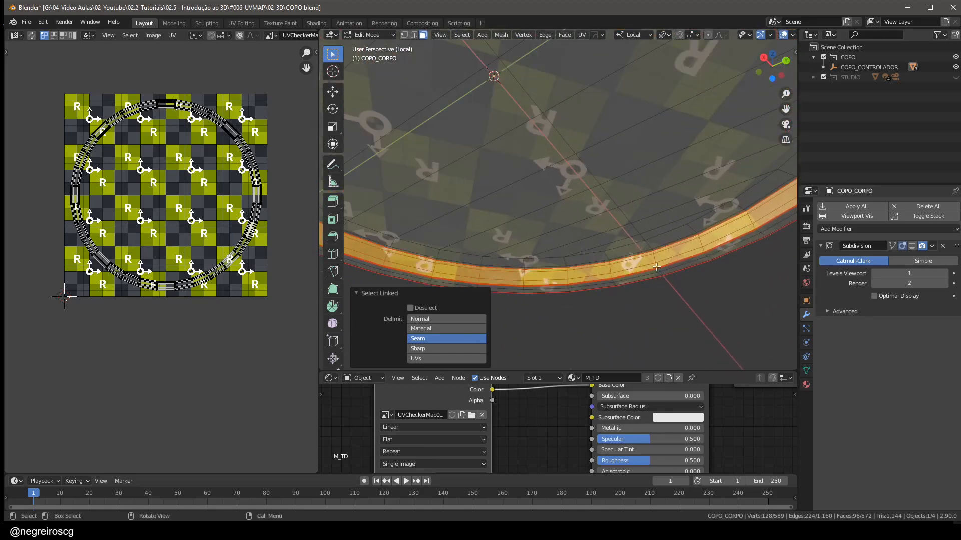
- In edge selection, select the vertical edges crossing the recessed inner wall at one point and mark them as a seam
{"action": "scroll", "coordinate": [656, 267], "scroll_direction": "up", "scroll_amount": 3}
{"action": "key", "text": "2"}
{"action": "left_click", "coordinate": [650, 245]}
{"action": "key", "text": "KP_Decimal"}
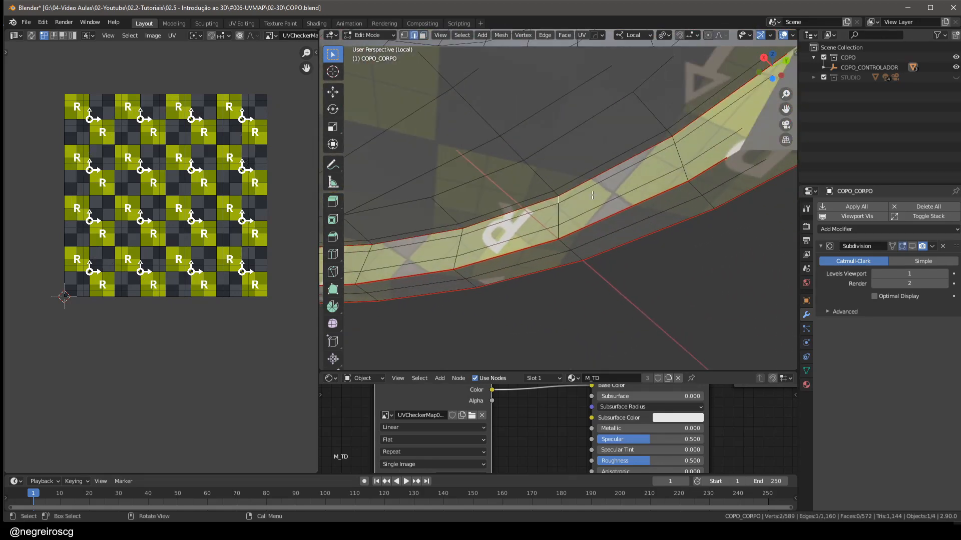
{"action": "left_click", "coordinate": [557, 232], "text": "ctrl"}
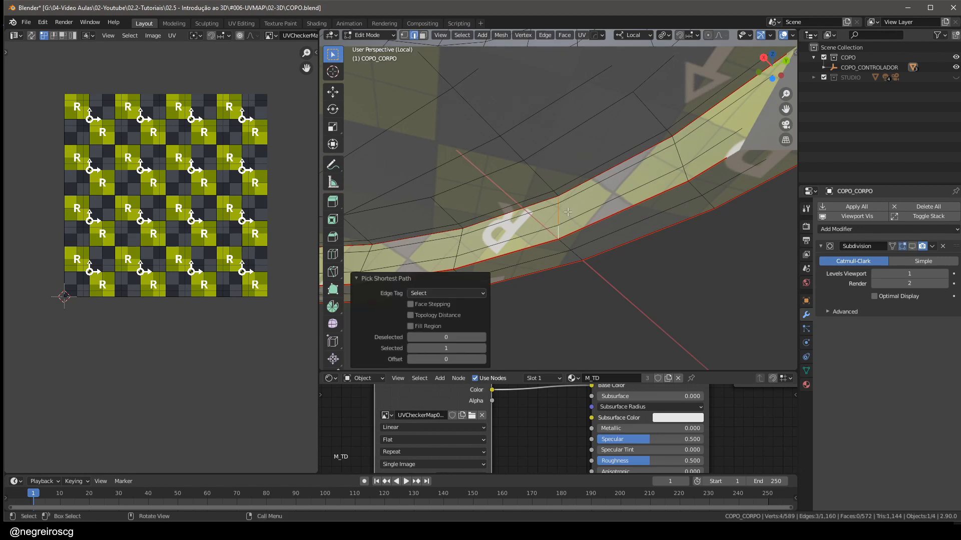
{"action": "key", "text": "ctrl+e"}
{"action": "scroll", "coordinate": [568, 200], "scroll_direction": "down", "scroll_amount": 8}
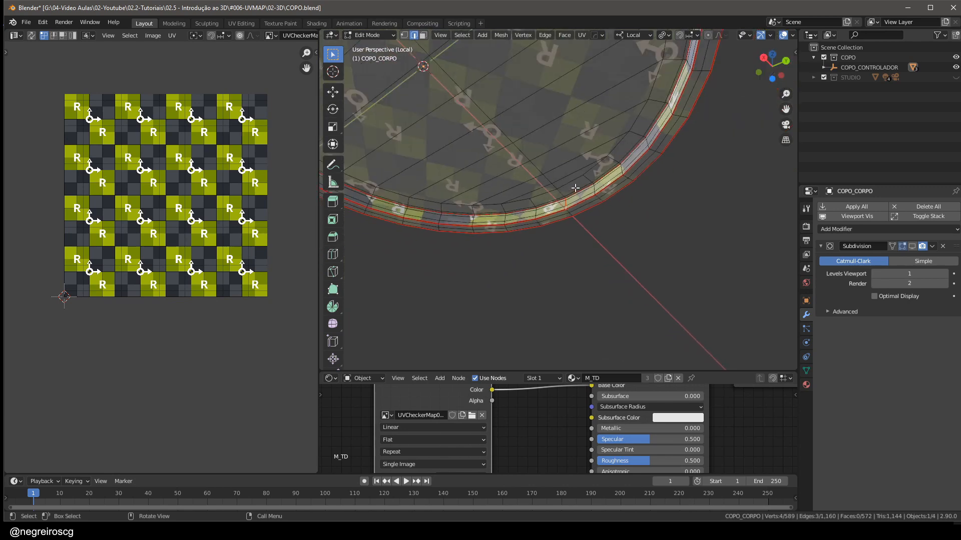
- Using Select Linked delimited by Seam, select the rim's underside, the recessed wall and the flat base, and unwrap them
{"action": "middle_click_drag", "start_coordinate": [574, 197], "coordinate": [549, 194]}
{"action": "scroll", "coordinate": [548, 193], "scroll_direction": "up", "scroll_amount": 3}
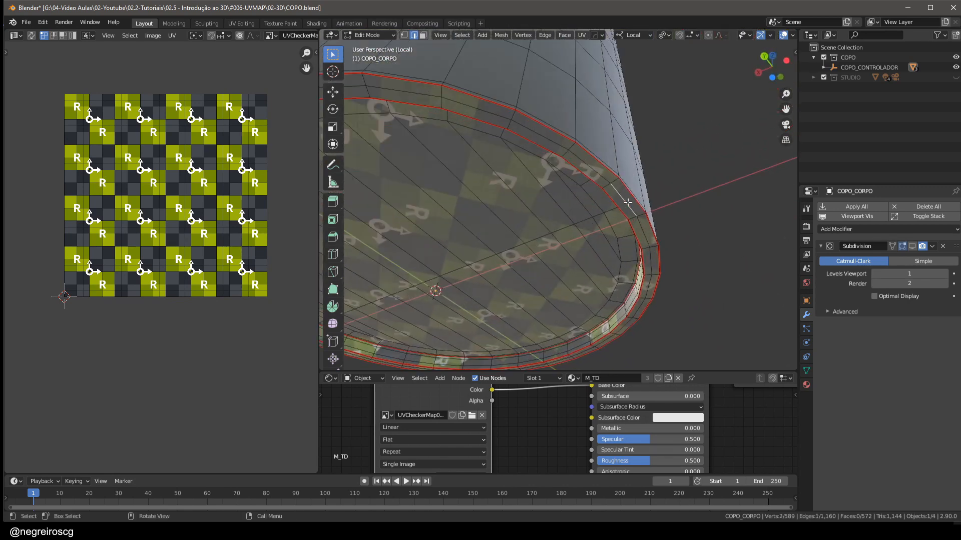
{"action": "key", "text": "l"}
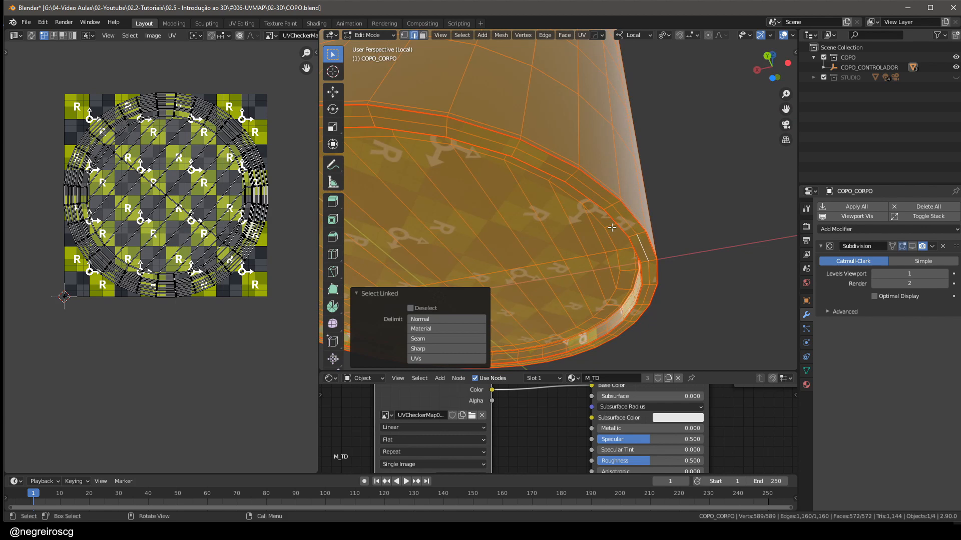
{"action": "left_click", "coordinate": [437, 339]}
{"action": "middle_click_drag", "start_coordinate": [591, 286], "coordinate": [622, 317]}
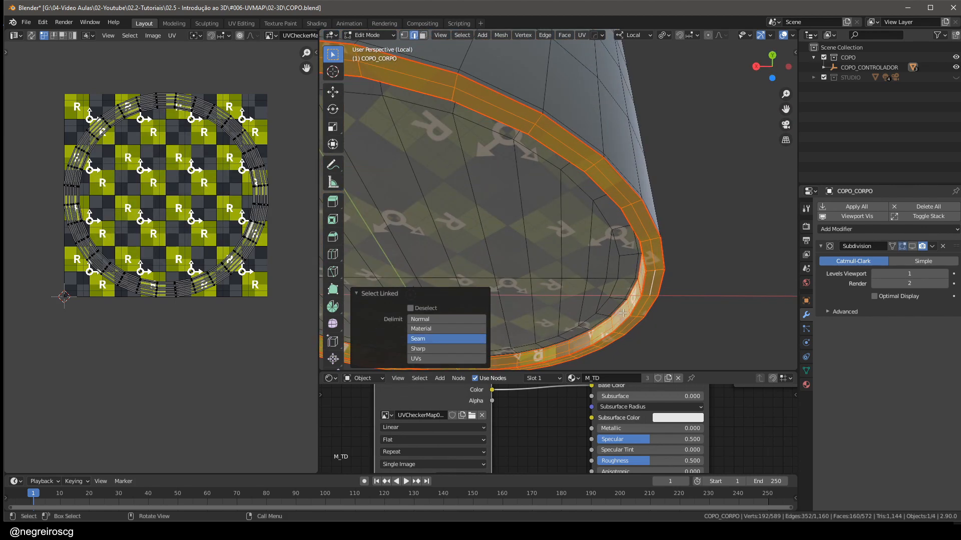
{"action": "key", "text": "l"}
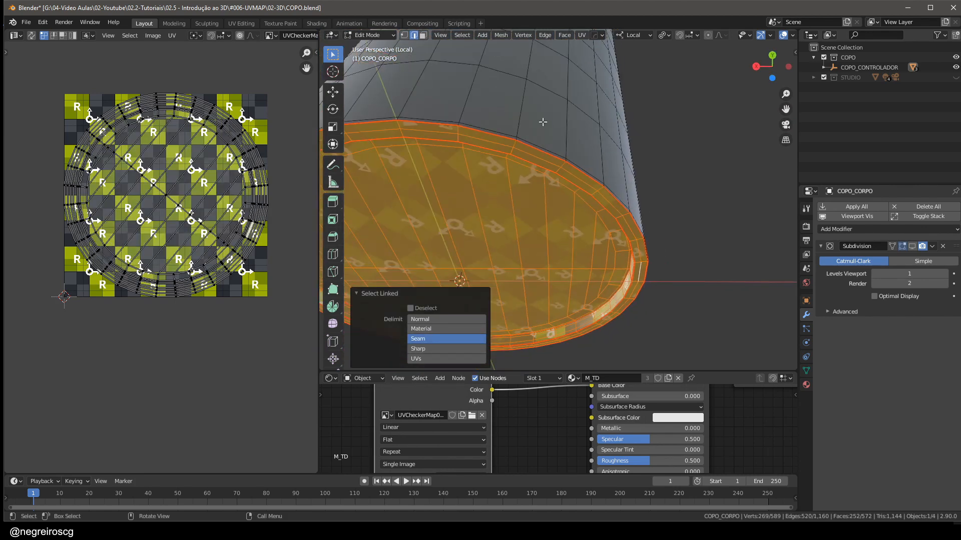
{"action": "key", "text": "u"}
{"action": "left_click", "coordinate": [520, 122]}
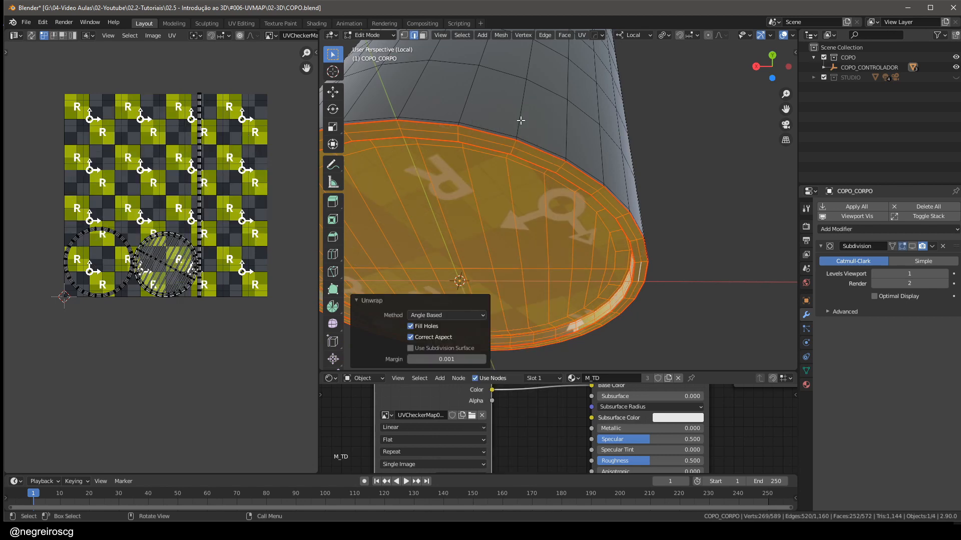
- Enable UV sync selection, clear the selection and pick the filled circular island to identify its matching faces on the cup
{"action": "scroll", "coordinate": [162, 256], "scroll_direction": "up", "scroll_amount": 5}
{"action": "scroll", "coordinate": [162, 256], "scroll_direction": "up", "scroll_amount": 1}
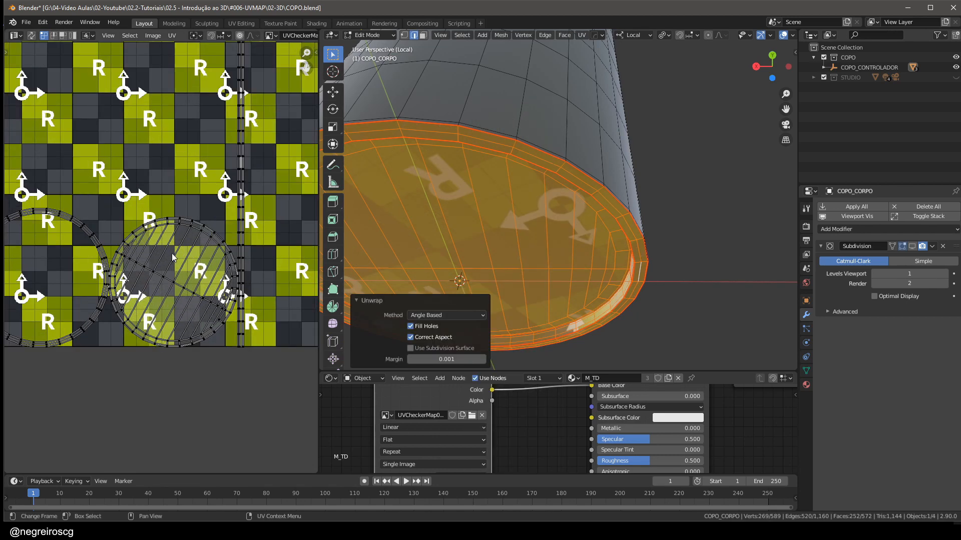
{"action": "middle_click_drag", "start_coordinate": [206, 282], "coordinate": [253, 270]}
{"action": "left_click", "coordinate": [198, 214]}
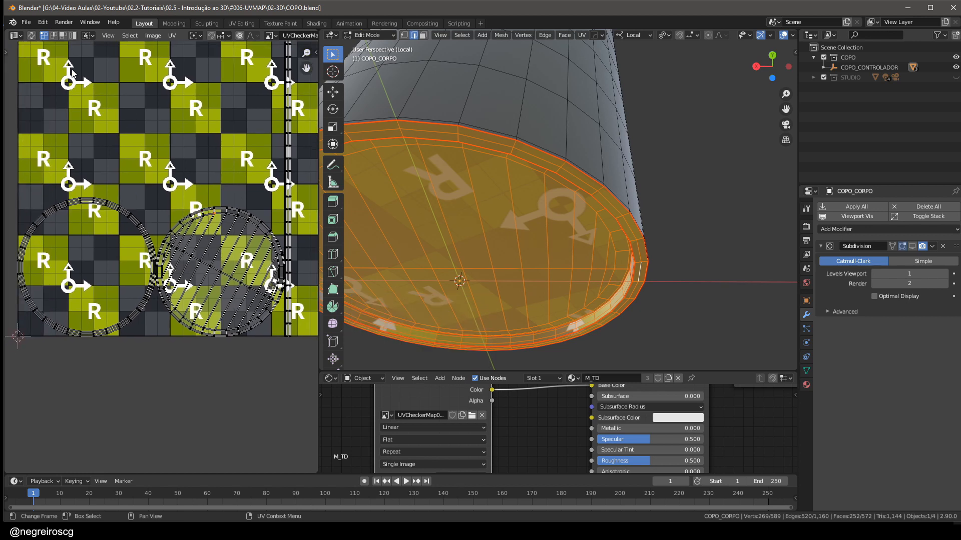
{"action": "left_click", "coordinate": [31, 36]}
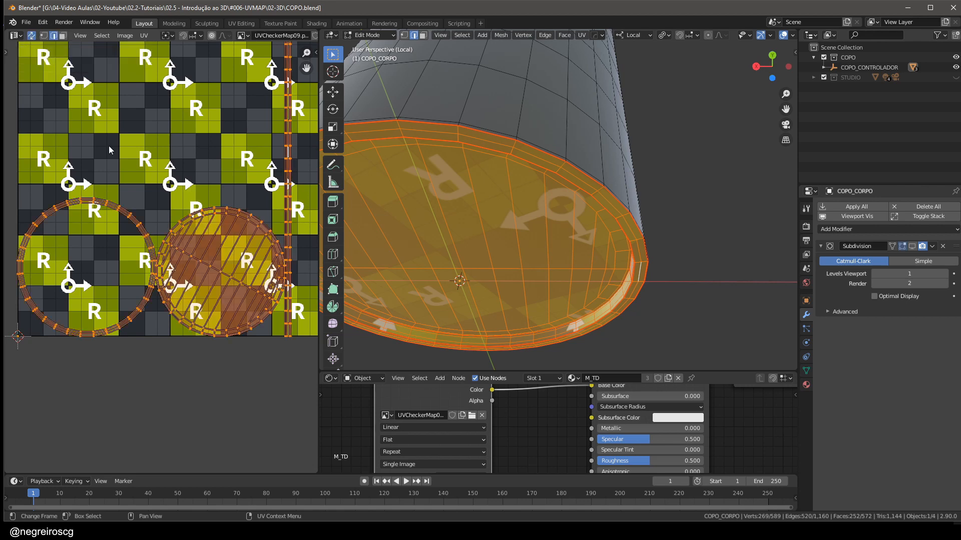
{"action": "key", "text": "alt+a"}
{"action": "key", "text": "l"}
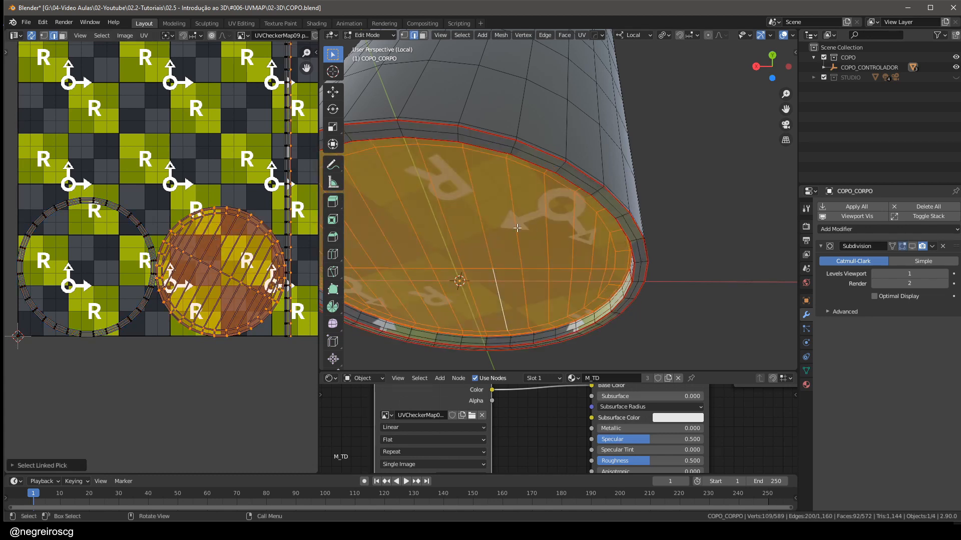
{"action": "middle_click_drag", "start_coordinate": [188, 263], "coordinate": [175, 190]}
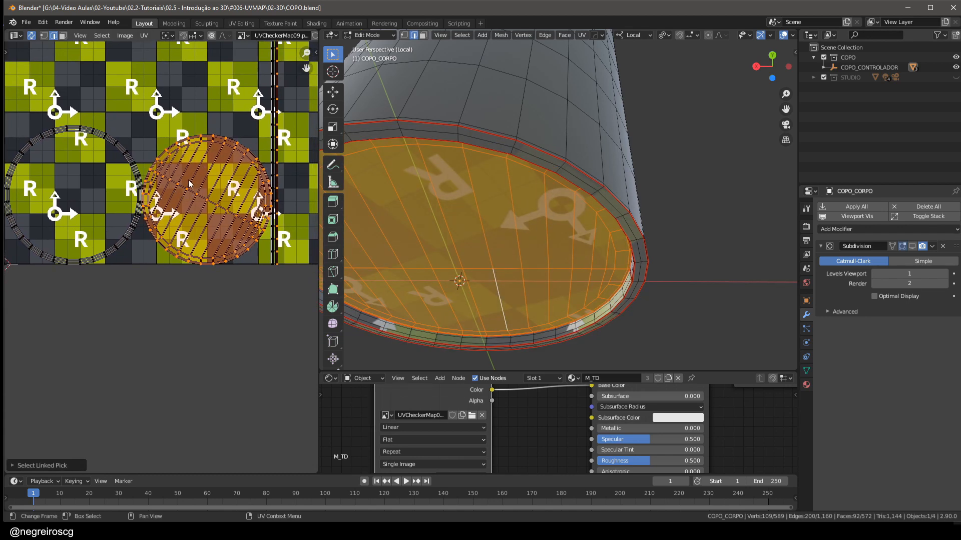
- With sync selection on, select the flat base's linked island in vertex mode and try to move it across the checker
{"action": "scroll", "coordinate": [184, 185], "scroll_direction": "up", "scroll_amount": 1}
{"action": "middle_click_drag", "start_coordinate": [529, 257], "coordinate": [613, 298]}
{"action": "scroll", "coordinate": [219, 202], "scroll_direction": "down", "scroll_amount": 1}
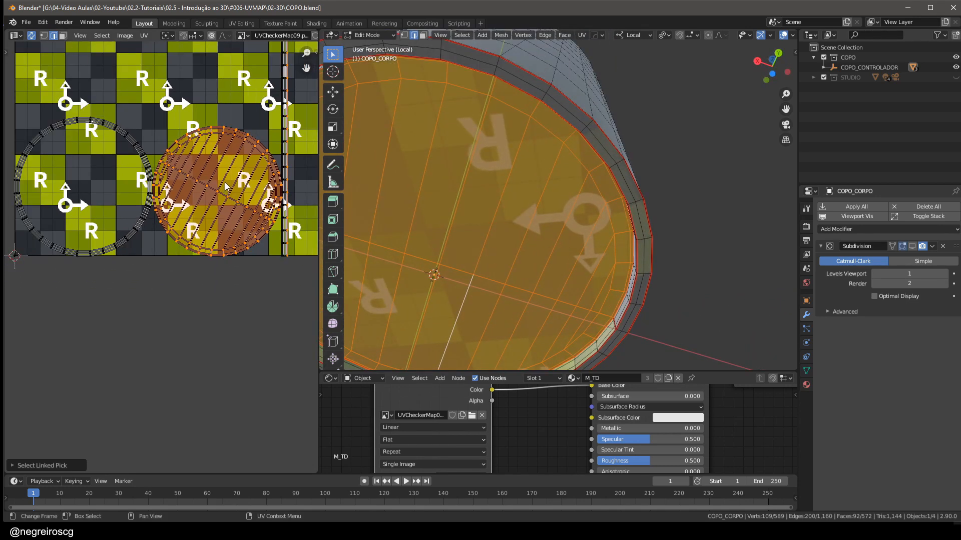
{"action": "key", "text": "g"}
{"action": "left_click", "coordinate": [210, 168]}
{"action": "left_click", "coordinate": [227, 209]}
{"action": "left_click", "coordinate": [43, 35]}
{"action": "left_click", "coordinate": [225, 160]}
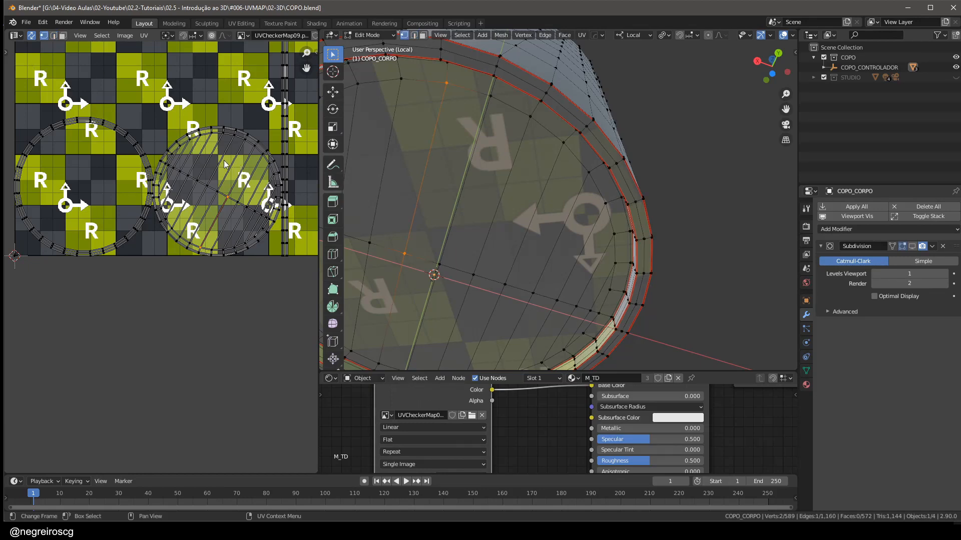
{"action": "left_click", "coordinate": [212, 135]}
{"action": "key", "text": "l"}
{"action": "scroll", "coordinate": [190, 123], "scroll_direction": "down", "scroll_amount": 2}
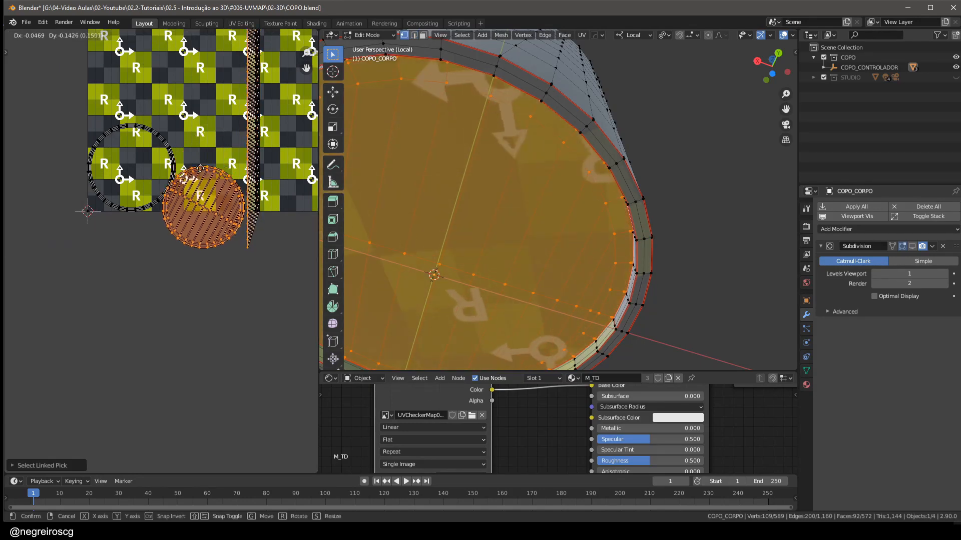
{"action": "middle_click_drag", "start_coordinate": [593, 215], "coordinate": [638, 229]}
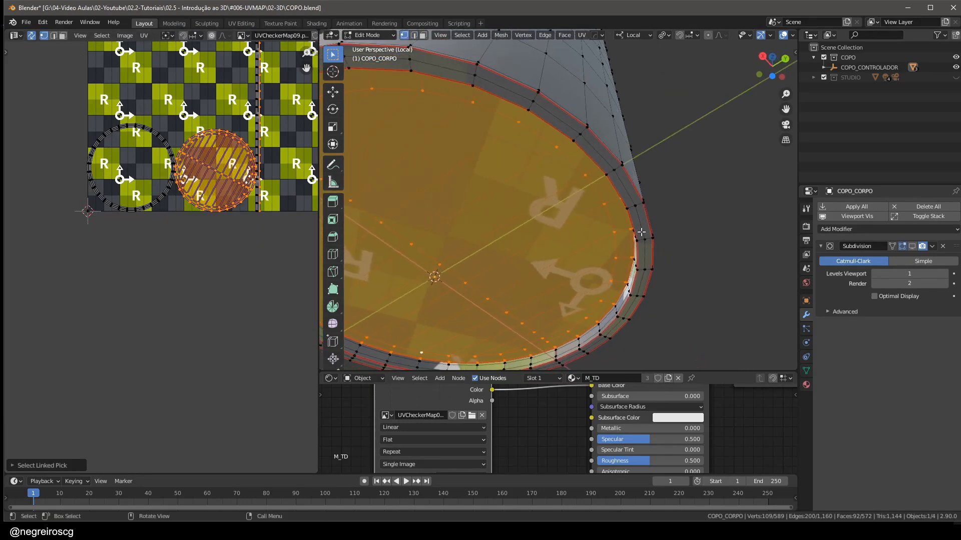
- Turn off UV sync selection and try to move the flat base's island on its own
{"action": "left_click", "coordinate": [31, 35]}
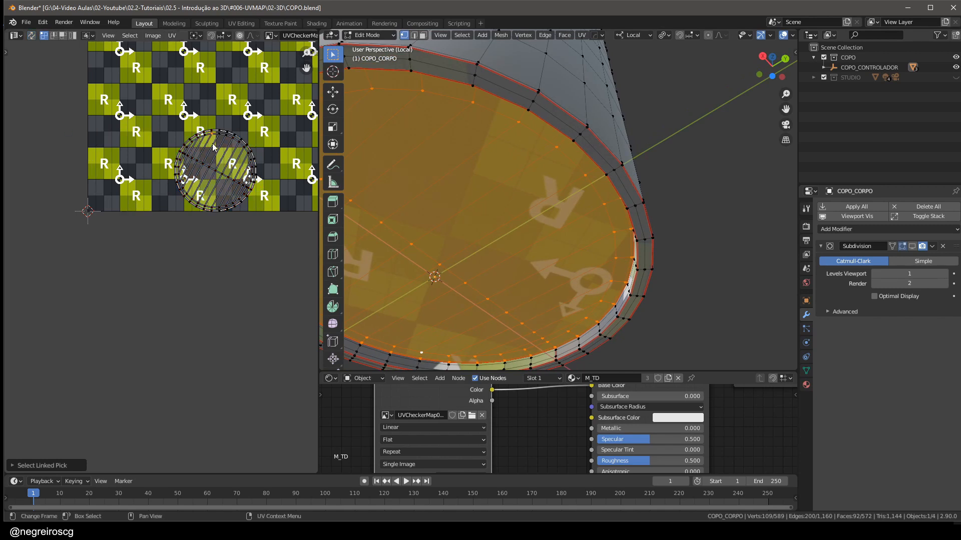
{"action": "key", "text": "l"}
{"action": "key", "text": "g"}
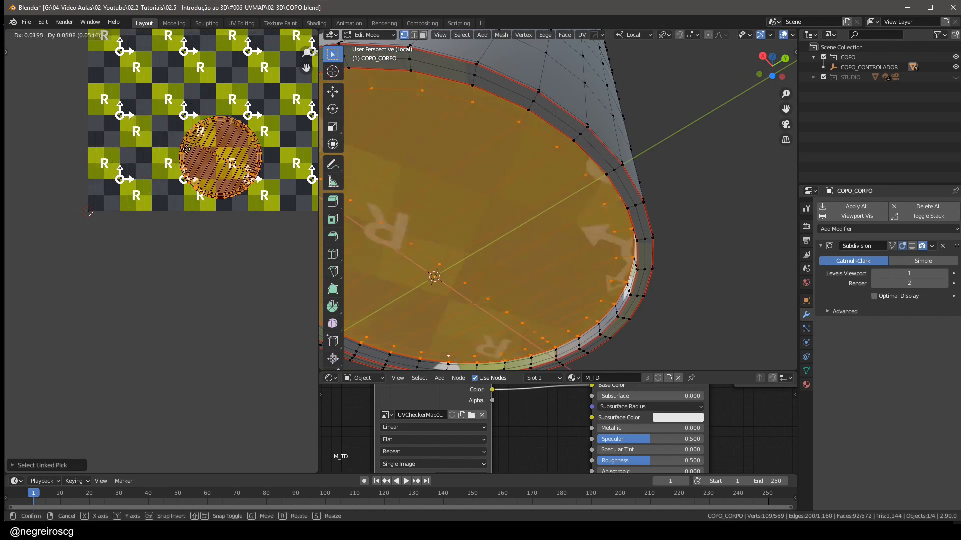
{"action": "right_click", "coordinate": [147, 102]}
{"action": "left_click", "coordinate": [31, 35]}
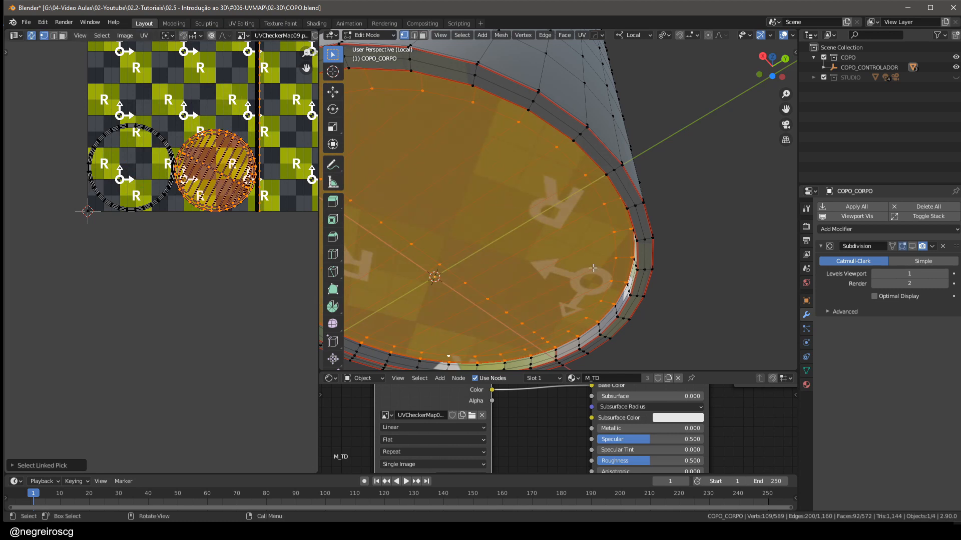
{"action": "middle_click_drag", "start_coordinate": [615, 311], "coordinate": [625, 309]}
{"action": "left_click", "coordinate": [31, 35]}
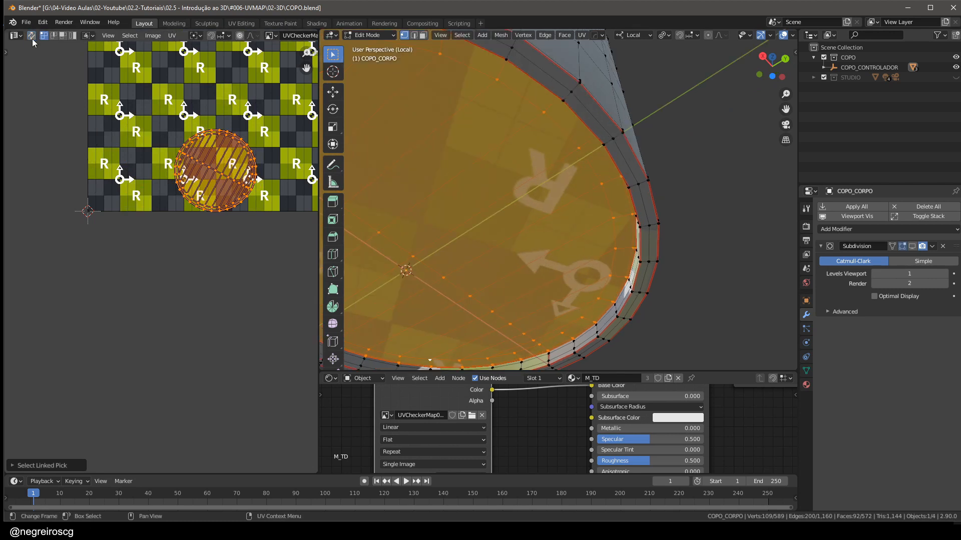
- In face selection, select the linked faces of the rim's underside and try to move their ring-shaped UV island
{"action": "left_click", "coordinate": [626, 296]}
{"action": "key", "text": "l"}
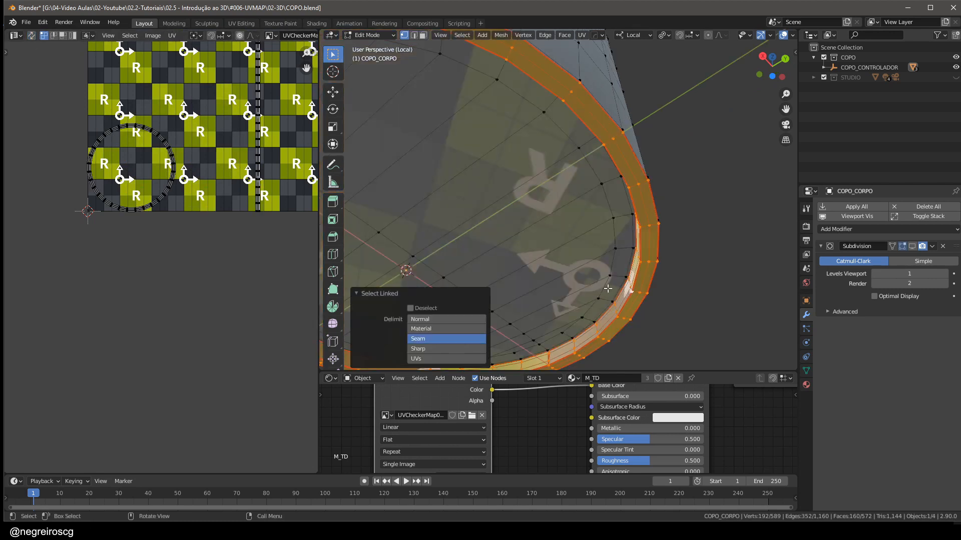
{"action": "key", "text": "3"}
{"action": "left_click", "coordinate": [637, 291]}
{"action": "key", "text": "l"}
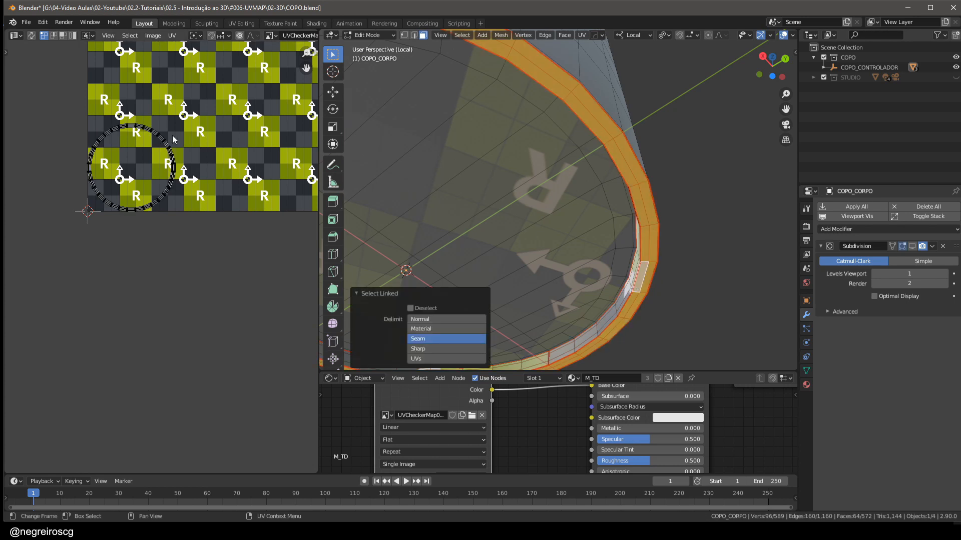
{"action": "left_click_drag", "start_coordinate": [186, 108], "coordinate": [15, 279]}
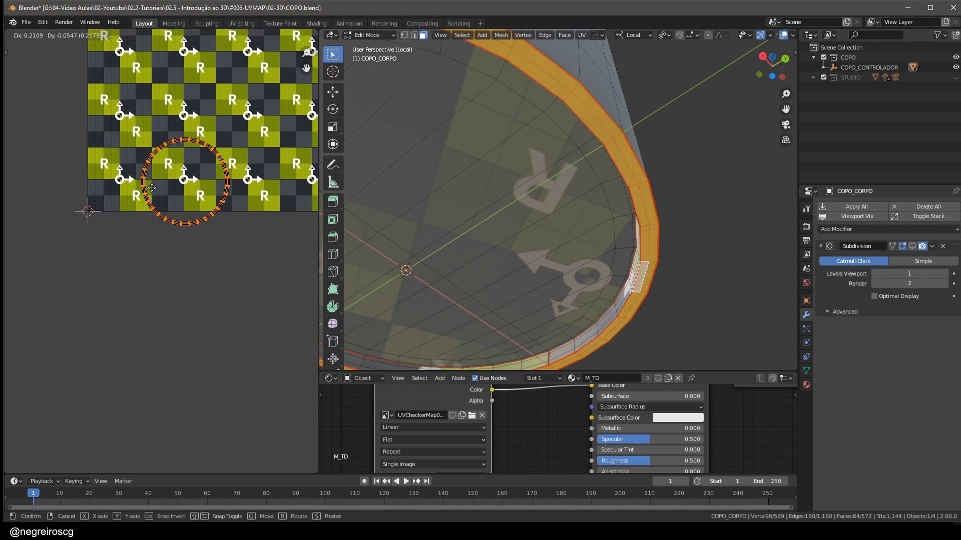
- Select the recessed wall's linked faces and examine their straight strip island against the checker on the cup
{"action": "left_click", "coordinate": [619, 310]}
{"action": "key", "text": "l"}
{"action": "key", "text": "Home"}
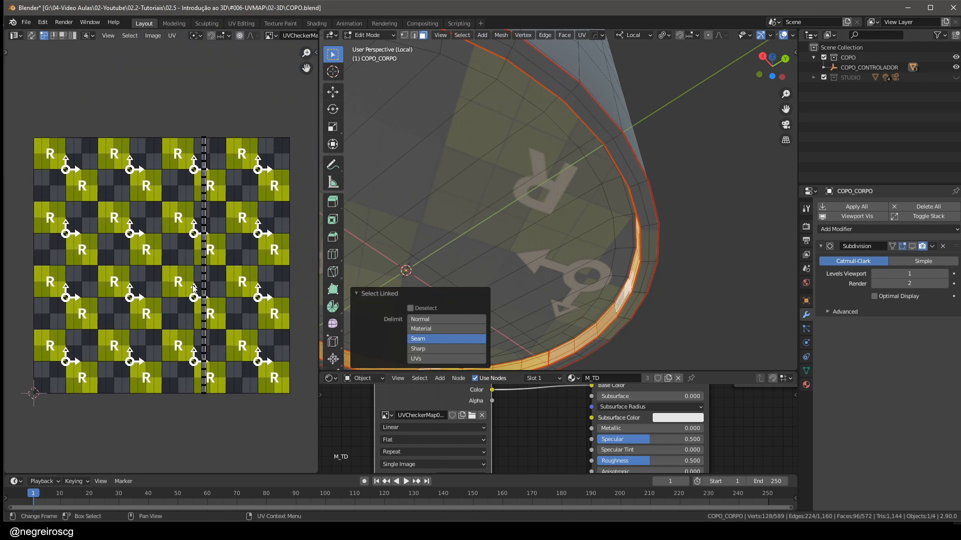
{"action": "middle_click_drag", "start_coordinate": [508, 281], "coordinate": [532, 307]}
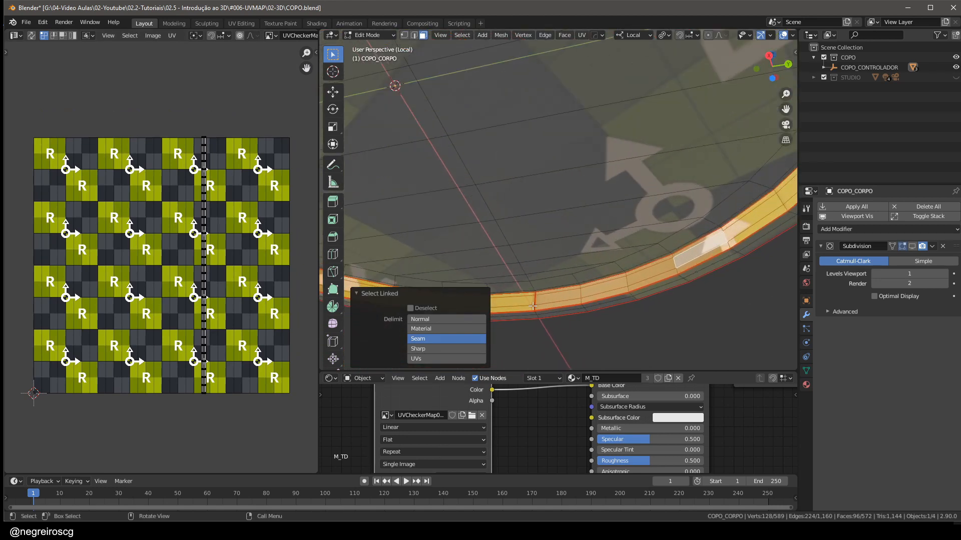
{"action": "middle_click_drag", "start_coordinate": [584, 274], "coordinate": [529, 292]}
{"action": "scroll", "coordinate": [186, 233], "scroll_direction": "up", "scroll_amount": 2}
{"action": "scroll", "coordinate": [187, 234], "scroll_direction": "down", "scroll_amount": 3}
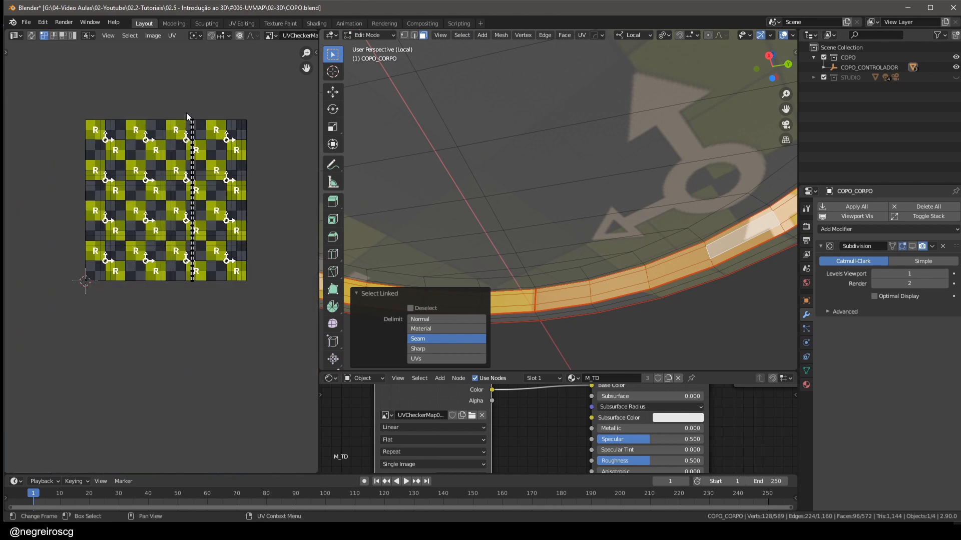
{"action": "scroll", "coordinate": [186, 233], "scroll_direction": "up", "scroll_amount": 2}
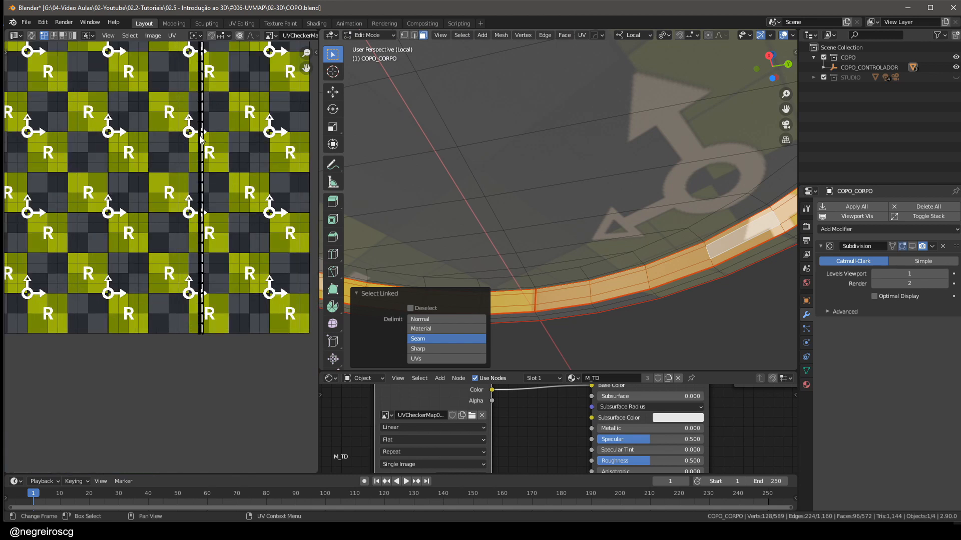
{"action": "scroll", "coordinate": [203, 132], "scroll_direction": "down", "scroll_amount": 1}
{"action": "scroll", "coordinate": [673, 238], "scroll_direction": "down", "scroll_amount": 5}
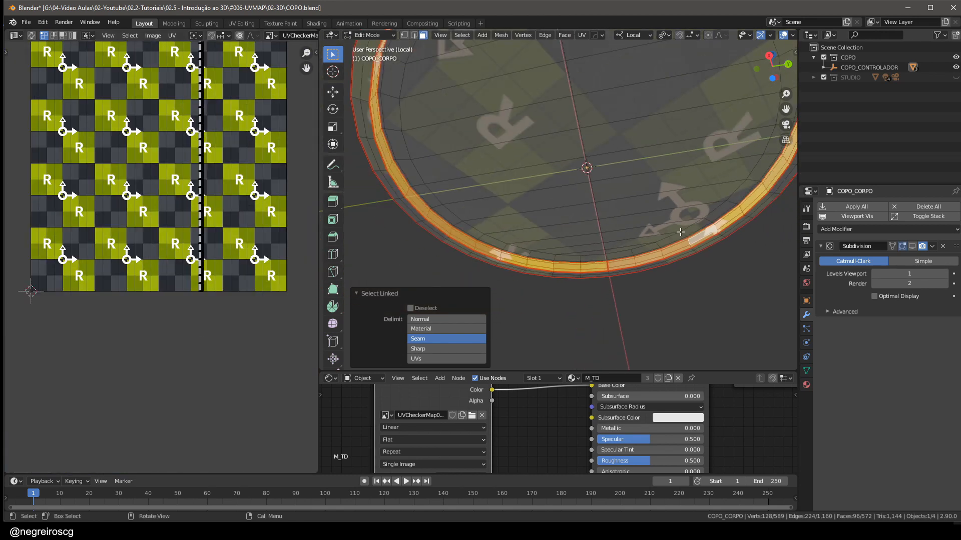
- Clear the mesh selection and reveal any hidden geometry
{"action": "middle_click_drag", "start_coordinate": [673, 238], "coordinate": [646, 284]}
{"action": "key", "text": "alt+a"}
{"action": "key", "text": "alt+h"}
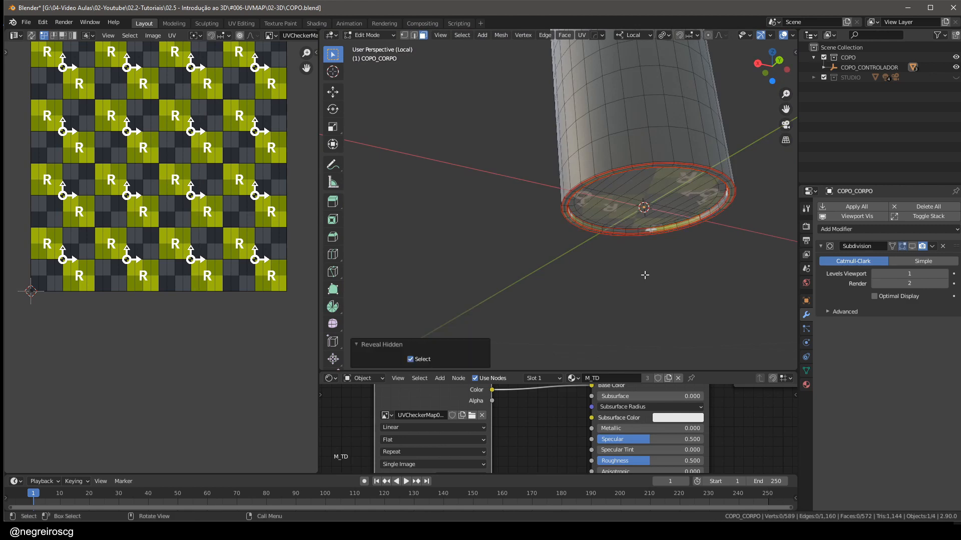
- In edge selection, select the lowest vertical edge of the cup's outer wall, in line with the recessed wall's vertical seam
{"action": "middle_click_drag", "start_coordinate": [671, 242], "coordinate": [628, 207]}
{"action": "scroll", "coordinate": [635, 211], "scroll_direction": "up", "scroll_amount": 7}
{"action": "left_click", "coordinate": [670, 155]}
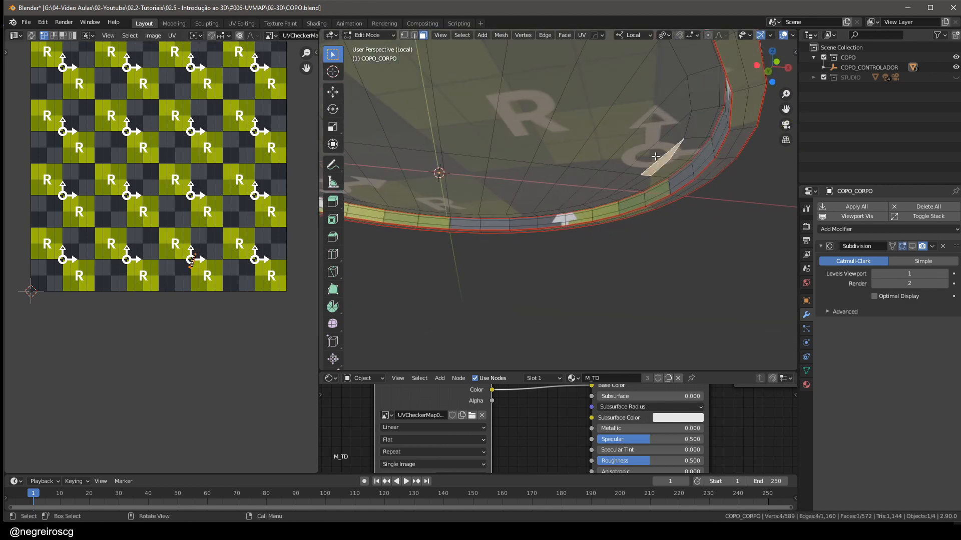
{"action": "middle_click_drag", "start_coordinate": [669, 154], "coordinate": [529, 331]}
{"action": "scroll", "coordinate": [576, 270], "scroll_direction": "down", "scroll_amount": 2}
{"action": "middle_click_drag", "start_coordinate": [576, 268], "coordinate": [585, 183]}
{"action": "scroll", "coordinate": [626, 145], "scroll_direction": "up", "scroll_amount": 4}
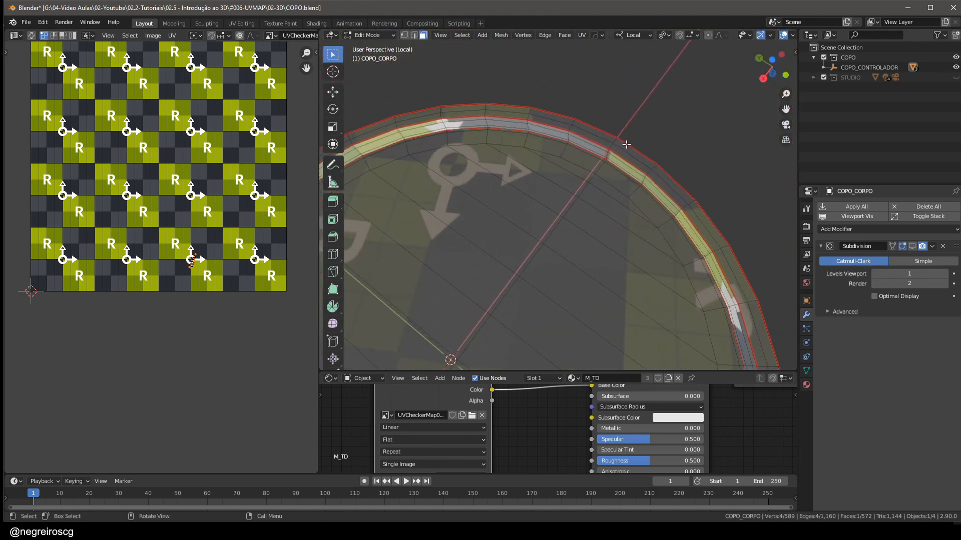
{"action": "key", "text": "1"}
{"action": "scroll", "coordinate": [611, 142], "scroll_direction": "up", "scroll_amount": 3}
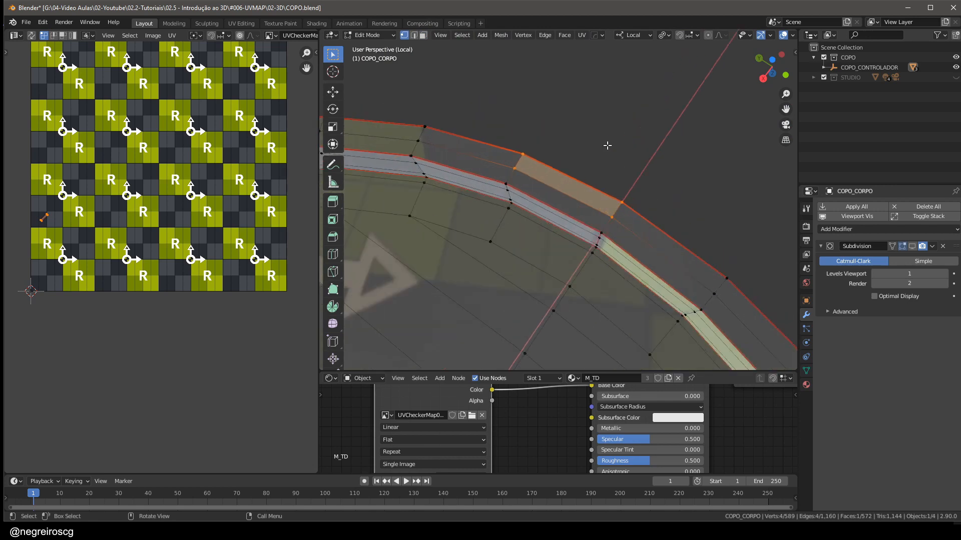
{"action": "middle_click_drag", "start_coordinate": [608, 144], "coordinate": [624, 215]}
{"action": "scroll", "coordinate": [598, 172], "scroll_direction": "up", "scroll_amount": 4}
{"action": "key", "text": "2"}
{"action": "left_click", "coordinate": [595, 171]}
{"action": "scroll", "coordinate": [613, 166], "scroll_direction": "down", "scroll_amount": 4}
{"action": "scroll", "coordinate": [622, 193], "scroll_direction": "down", "scroll_amount": 2}
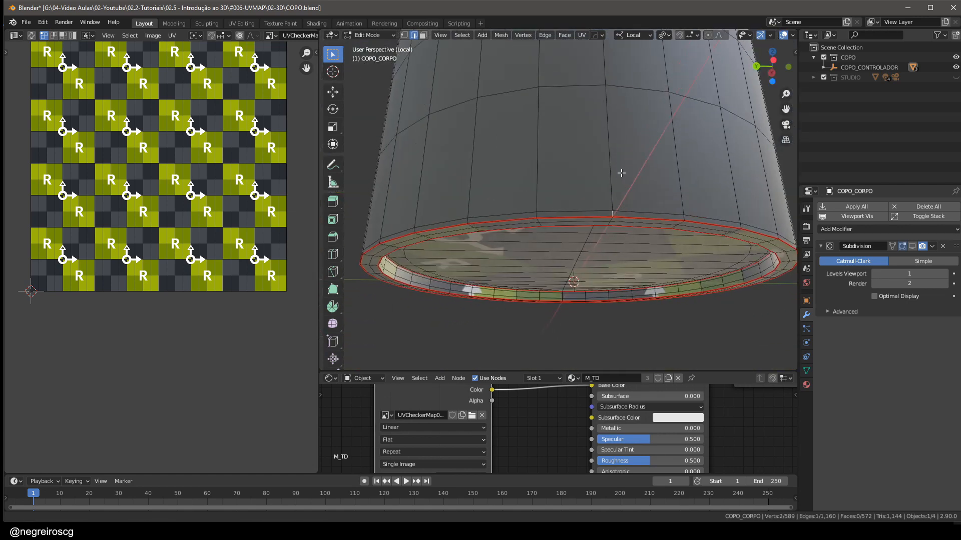
- Extend the edge selection with the shortest path straight up the outer wall to the cup's top edge
{"action": "middle_click_drag", "start_coordinate": [620, 171], "coordinate": [590, 242]}
{"action": "scroll", "coordinate": [589, 242], "scroll_direction": "down", "scroll_amount": 2}
{"action": "left_click", "coordinate": [589, 65], "text": "ctrl"}
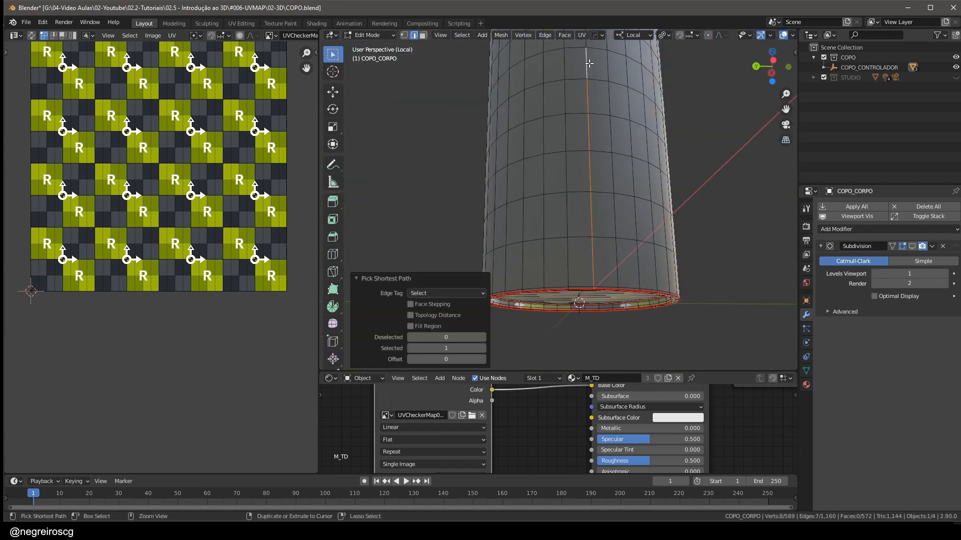
{"action": "middle_click_drag", "start_coordinate": [603, 64], "coordinate": [607, 215], "text": "shift"}
{"action": "scroll", "coordinate": [607, 212], "scroll_direction": "up", "scroll_amount": 2}
{"action": "left_click", "coordinate": [588, 123], "text": "ctrl"}
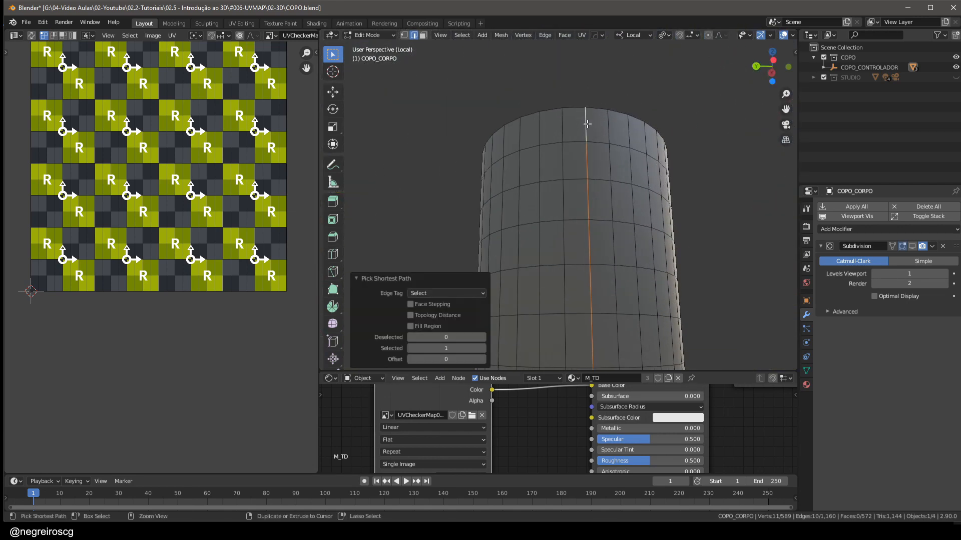
- Mark the selected vertical edge path running down the cup wall as a seam
{"action": "middle_click_drag", "start_coordinate": [588, 123], "coordinate": [590, 142]}
{"action": "scroll", "coordinate": [629, 225], "scroll_direction": "down", "scroll_amount": 3}
{"action": "key", "text": "ctrl+e"}
{"action": "left_click", "coordinate": [591, 142]}
{"action": "left_click", "coordinate": [644, 175]}
- Switch to face selection and select the cup wall's linked faces, delimited by Seam
{"action": "key", "text": "3"}
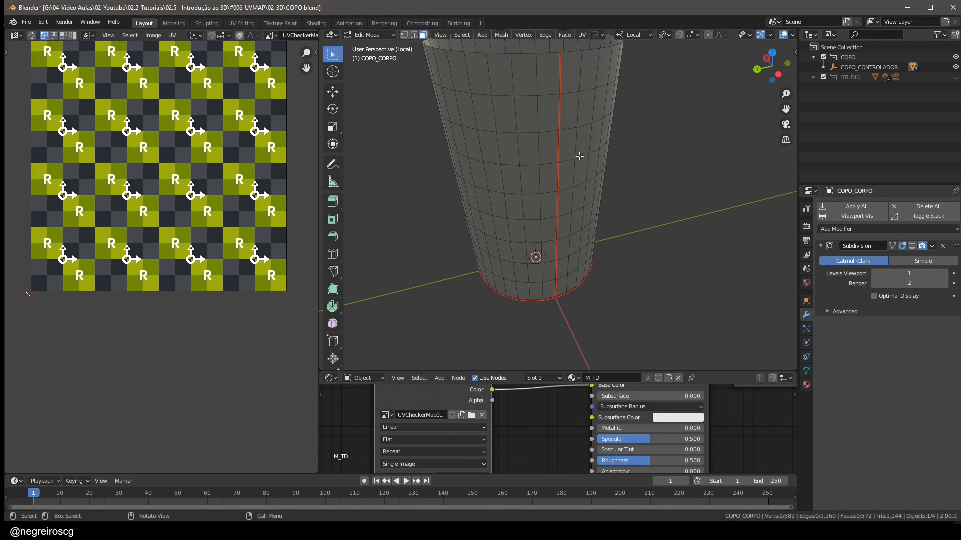
{"action": "key", "text": "ctrl+l"}
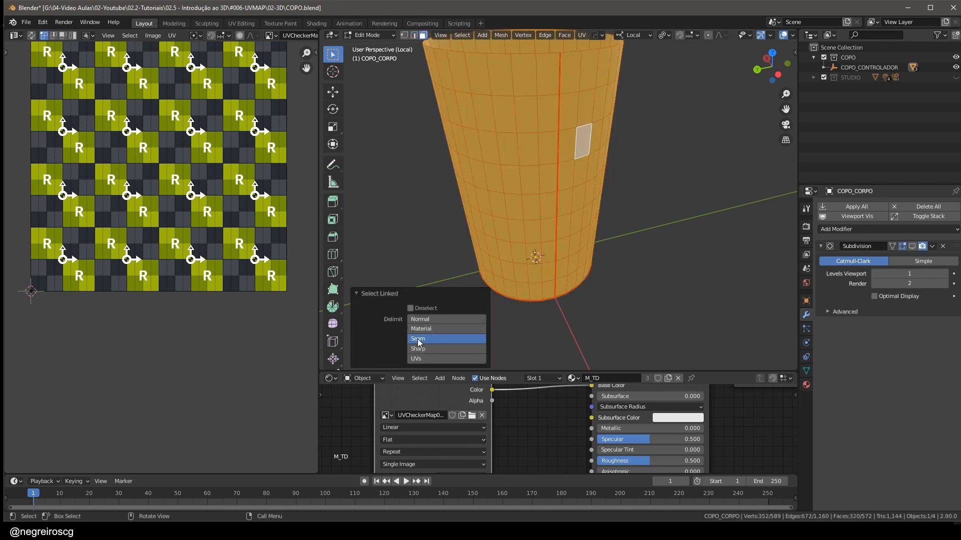
{"action": "middle_click_drag", "start_coordinate": [530, 236], "coordinate": [534, 211]}
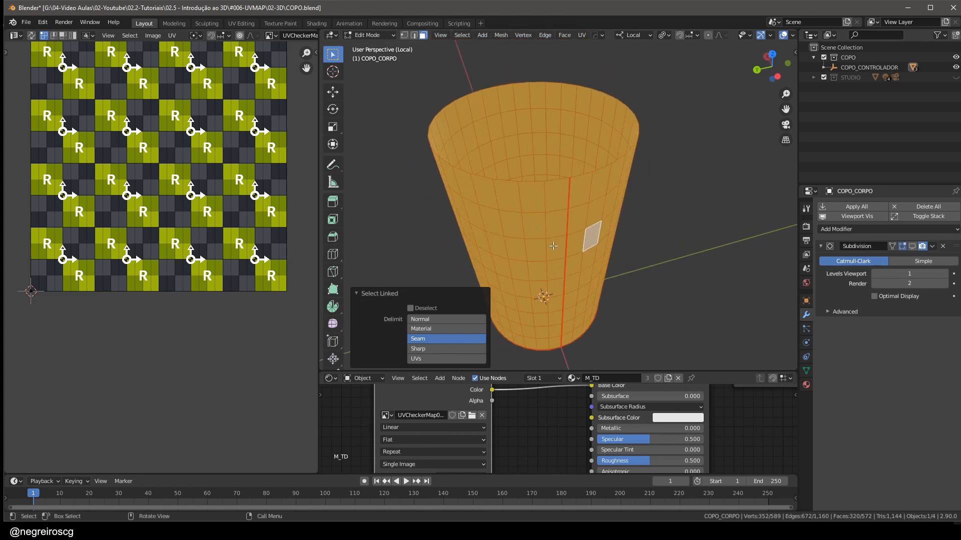
{"action": "middle_click_drag", "start_coordinate": [553, 245], "coordinate": [584, 112]}
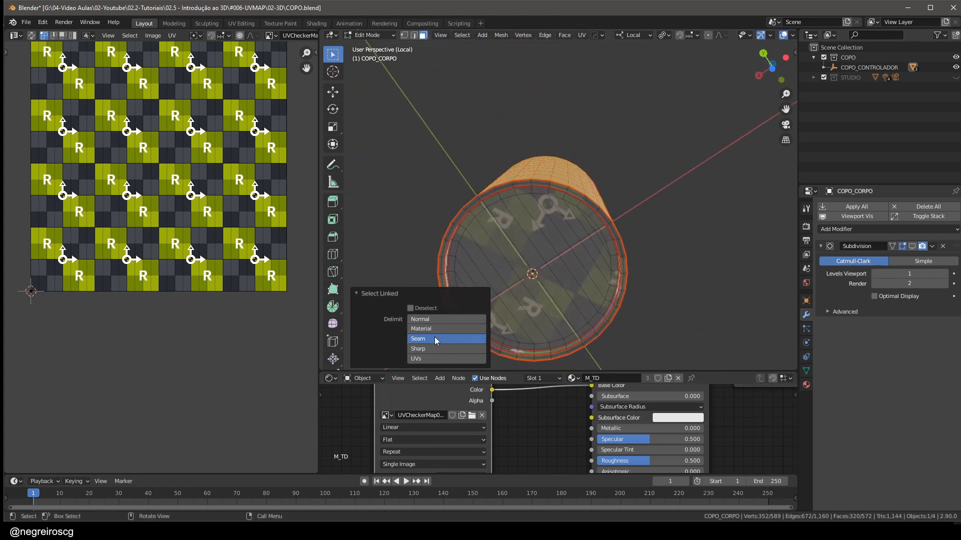
- Select the seam-bounded linked faces of the cup's underside
{"action": "left_click", "coordinate": [558, 255]}
{"action": "key", "text": "ctrl+l"}
{"action": "scroll", "coordinate": [515, 188], "scroll_direction": "up", "scroll_amount": 5}
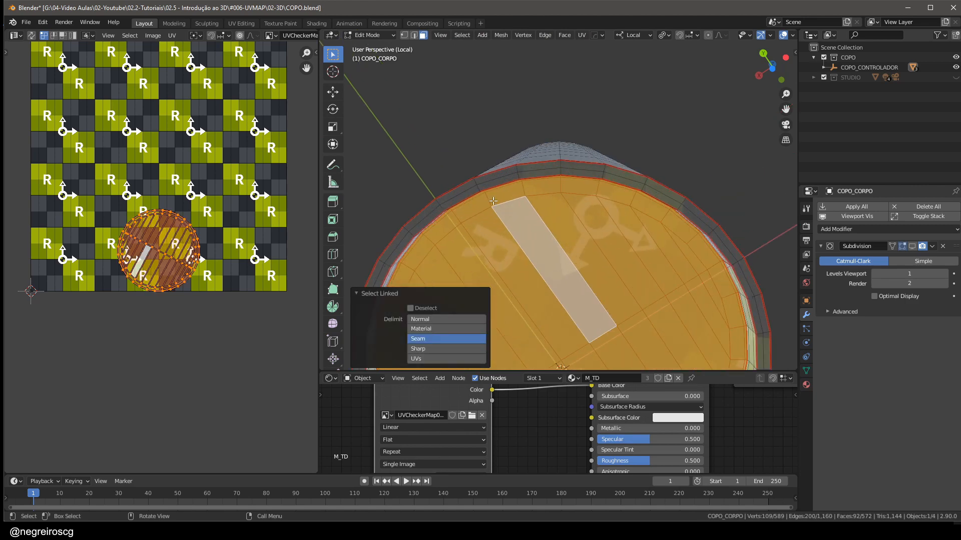
- Select all linked faces of the cup wall from a face just above the base, delimited by Seam
{"action": "scroll", "coordinate": [491, 163], "scroll_direction": "down", "scroll_amount": 5}
{"action": "left_click", "coordinate": [554, 165]}
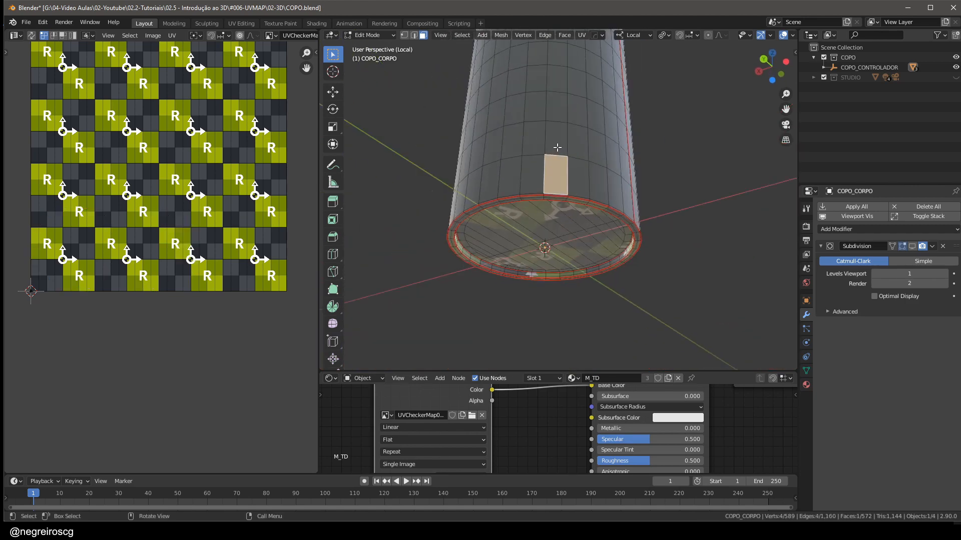
{"action": "key", "text": "ctrl+l"}
{"action": "scroll", "coordinate": [570, 138], "scroll_direction": "down", "scroll_amount": 3}
{"action": "scroll", "coordinate": [571, 139], "scroll_direction": "down", "scroll_amount": 3}
{"action": "middle_click_drag", "start_coordinate": [570, 138], "coordinate": [567, 200]}
{"action": "scroll", "coordinate": [568, 202], "scroll_direction": "up", "scroll_amount": 4}
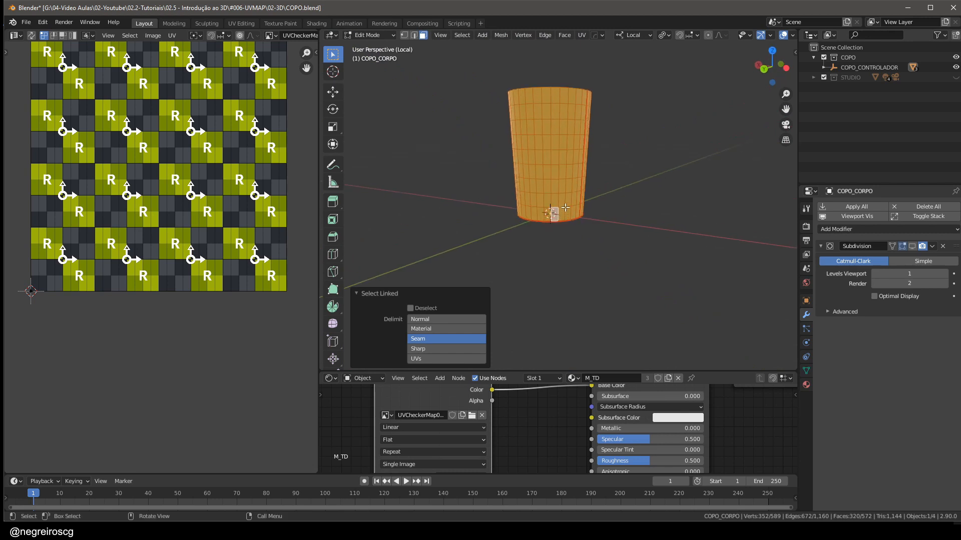
- Unwrap the selected cup wall faces with the standard Unwrap operation
{"action": "key", "text": "u"}
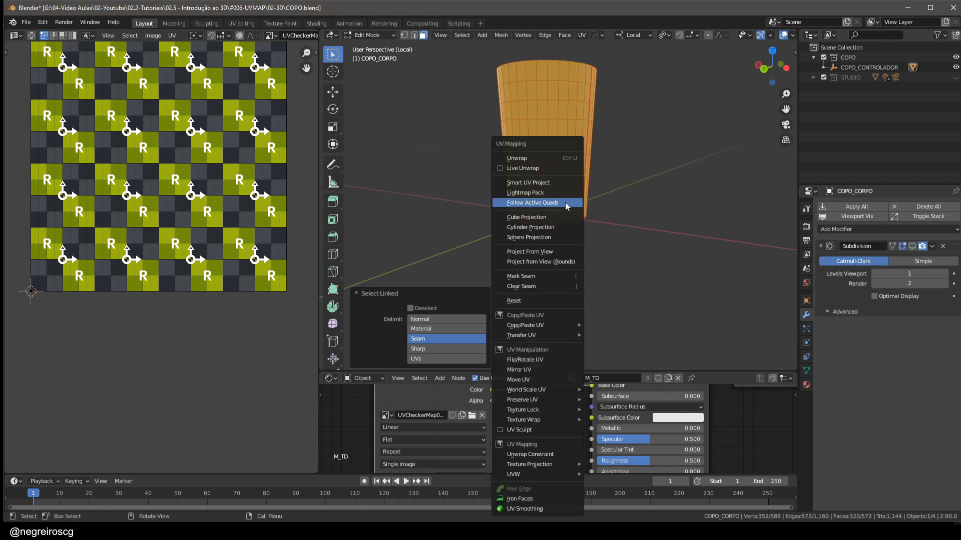
{"action": "left_click", "coordinate": [534, 158]}
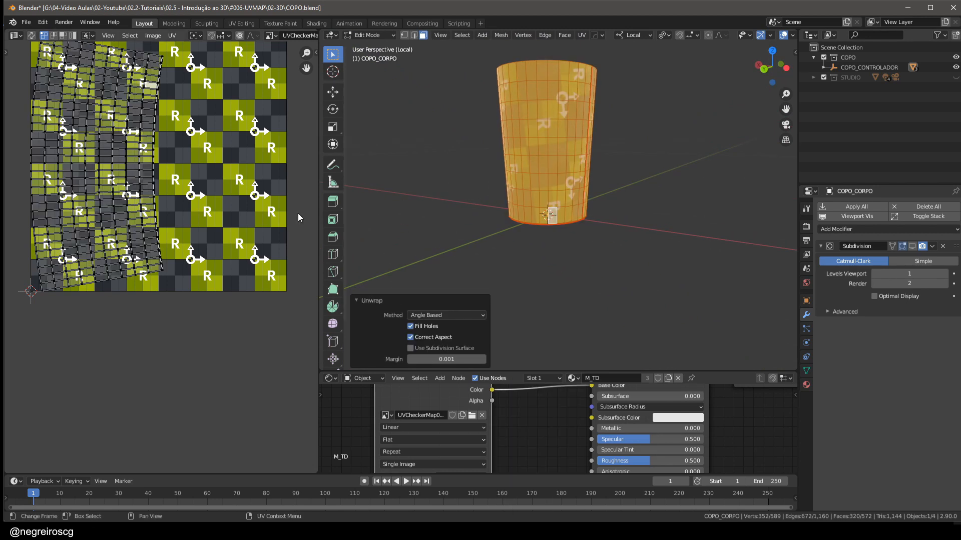
{"action": "middle_click_drag", "start_coordinate": [80, 203], "coordinate": [158, 249]}
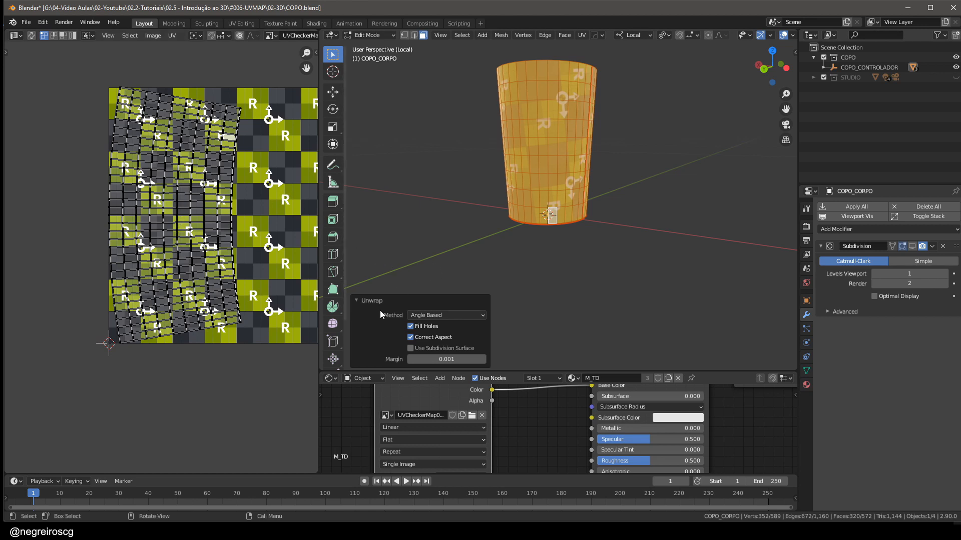
{"action": "scroll", "coordinate": [366, 332], "scroll_direction": "up", "scroll_amount": 2}
{"action": "scroll", "coordinate": [380, 335], "scroll_direction": "down", "scroll_amount": 4}
{"action": "scroll", "coordinate": [381, 335], "scroll_direction": "up", "scroll_amount": 1}
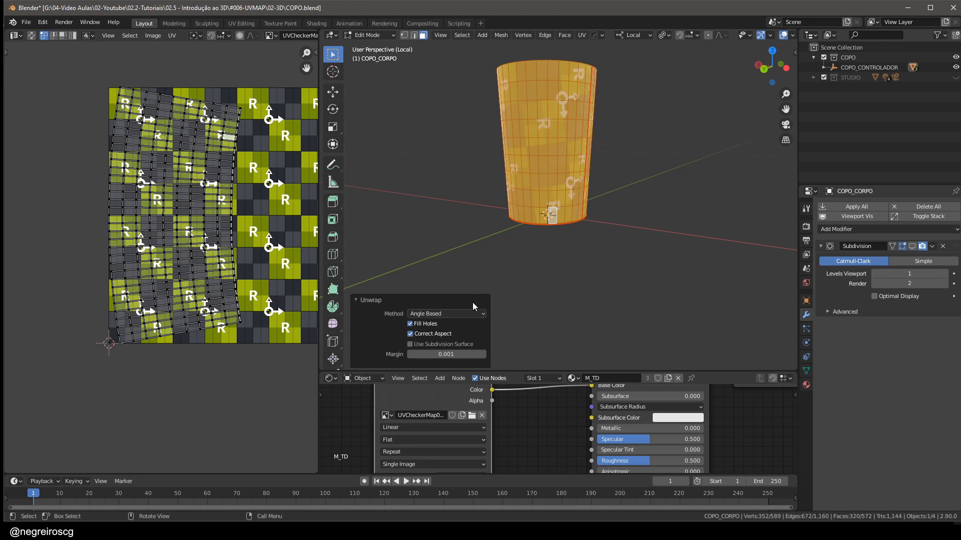
{"action": "scroll", "coordinate": [607, 174], "scroll_direction": "up", "scroll_amount": 3}
{"action": "middle_click_drag", "start_coordinate": [565, 196], "coordinate": [657, 294], "text": "shift"}
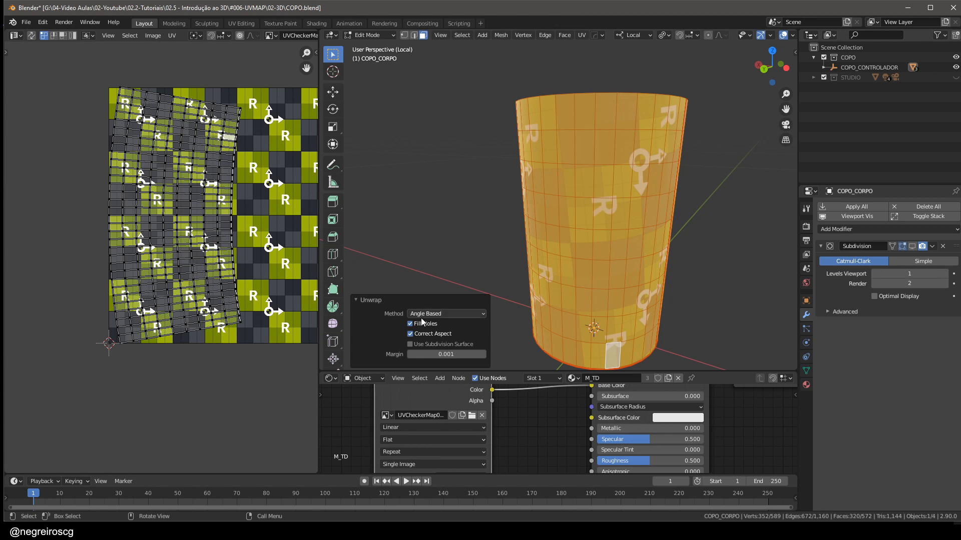
- Try the Conformal unwrap method on the cup wall and set the method back to Angle Based
{"action": "left_click", "coordinate": [436, 313]}
{"action": "left_click", "coordinate": [436, 314]}
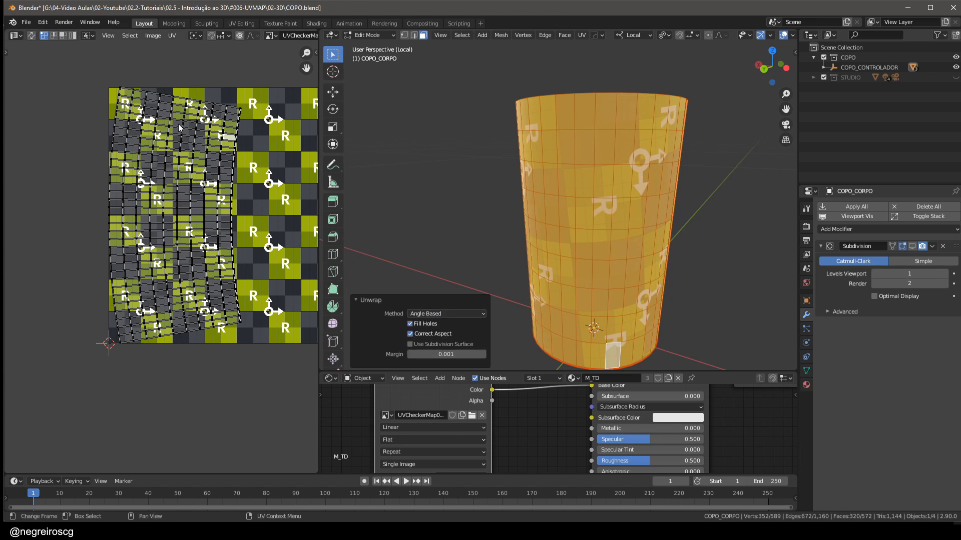
{"action": "left_click", "coordinate": [453, 314]}
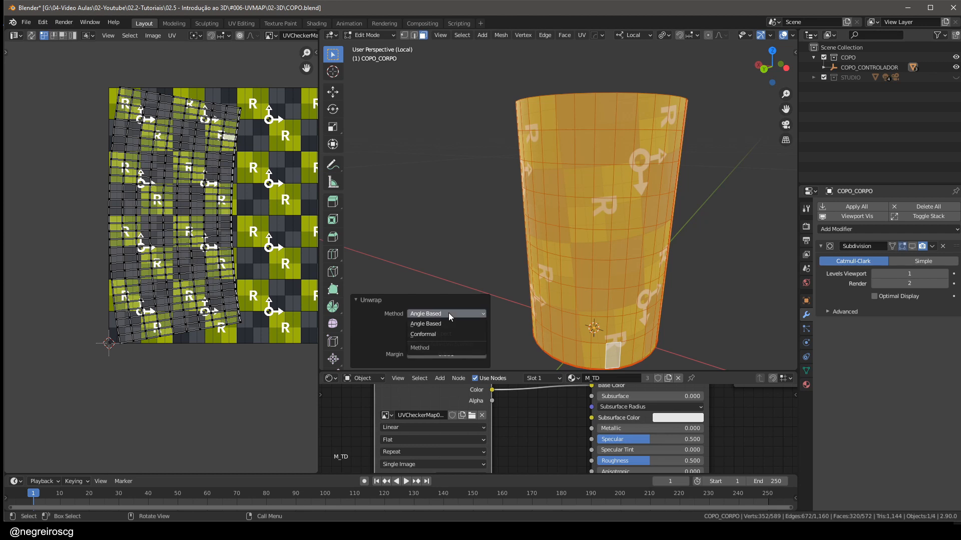
{"action": "left_click", "coordinate": [426, 336]}
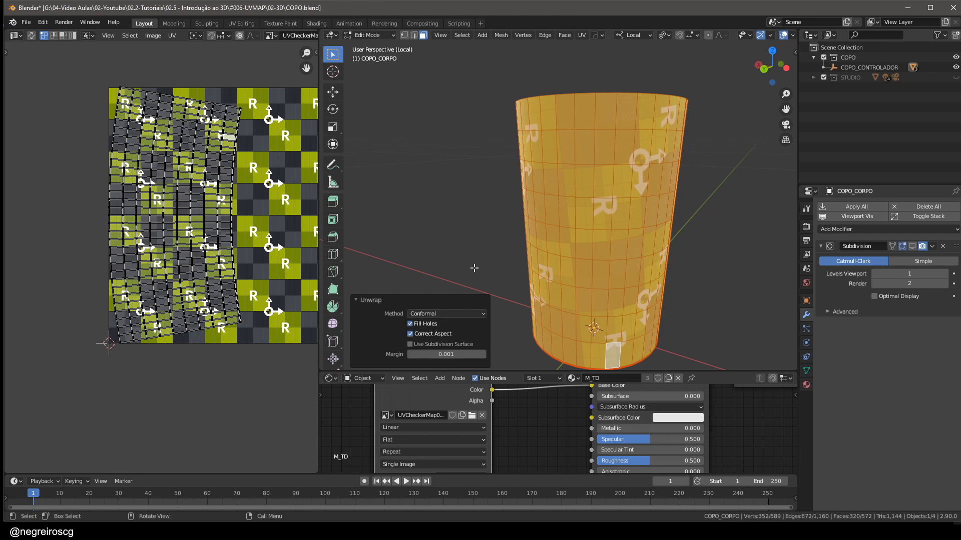
{"action": "middle_click_drag", "start_coordinate": [208, 229], "coordinate": [197, 251]}
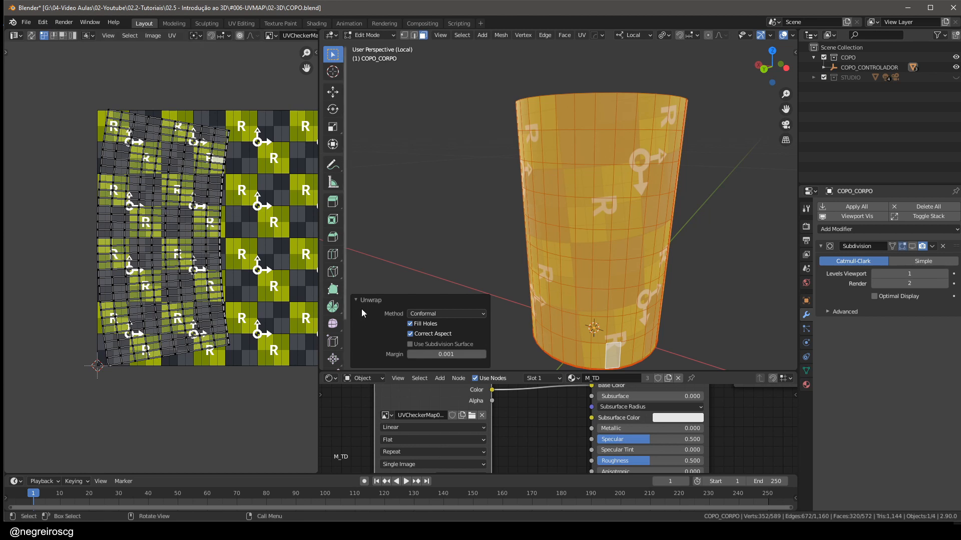
{"action": "left_click", "coordinate": [432, 314]}
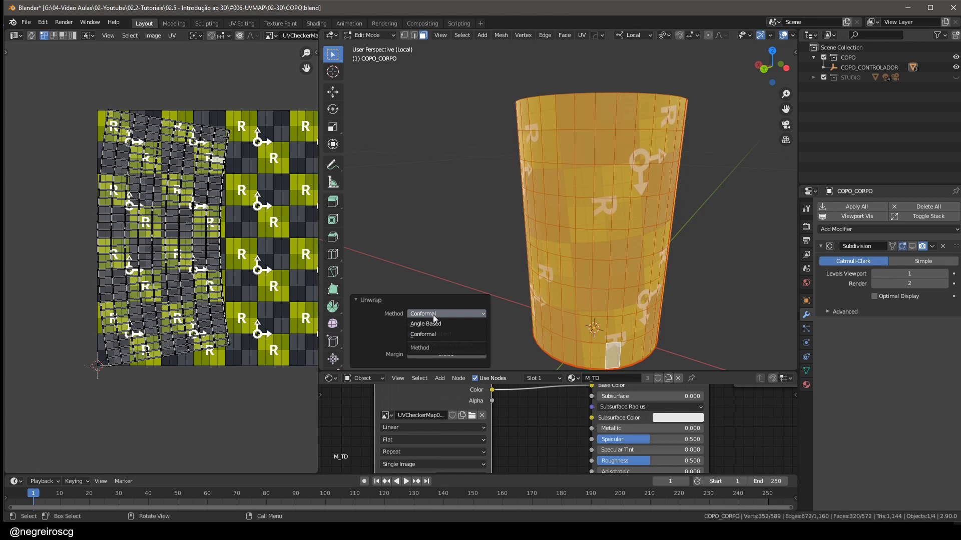
{"action": "left_click", "coordinate": [427, 328]}
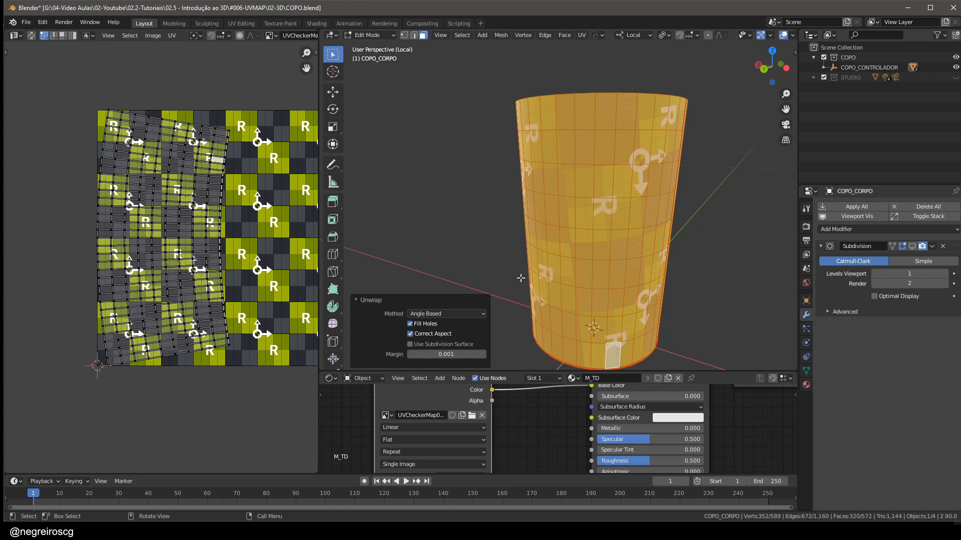
- Capture the UV editor area as a screenshot and outline the wall's UV island with straight red lines
{"action": "middle_click_drag", "start_coordinate": [196, 224], "coordinate": [107, 244]}
{"action": "scroll", "coordinate": [106, 245], "scroll_direction": "up", "scroll_amount": 1}
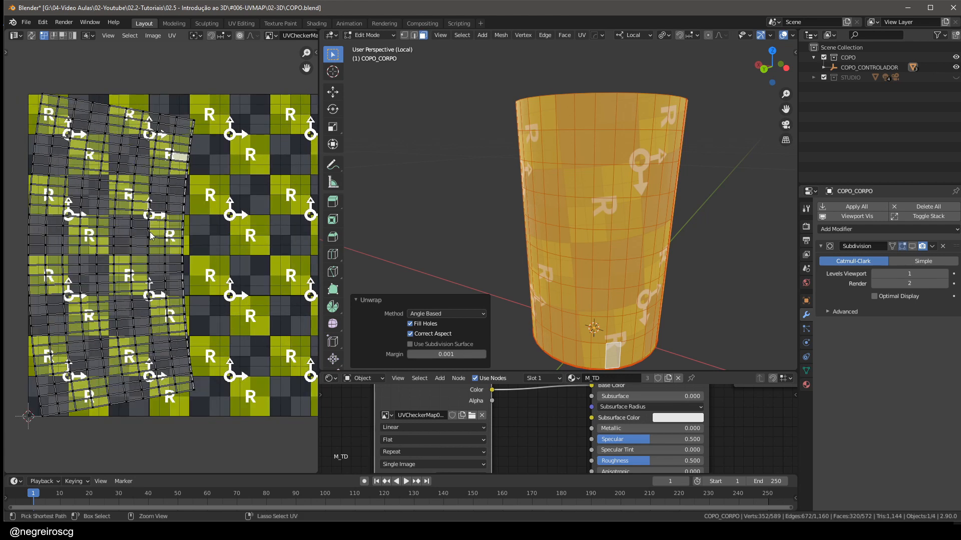
{"action": "key", "text": "Print"}
{"action": "left_click_drag", "start_coordinate": [5, 70], "coordinate": [311, 469]}
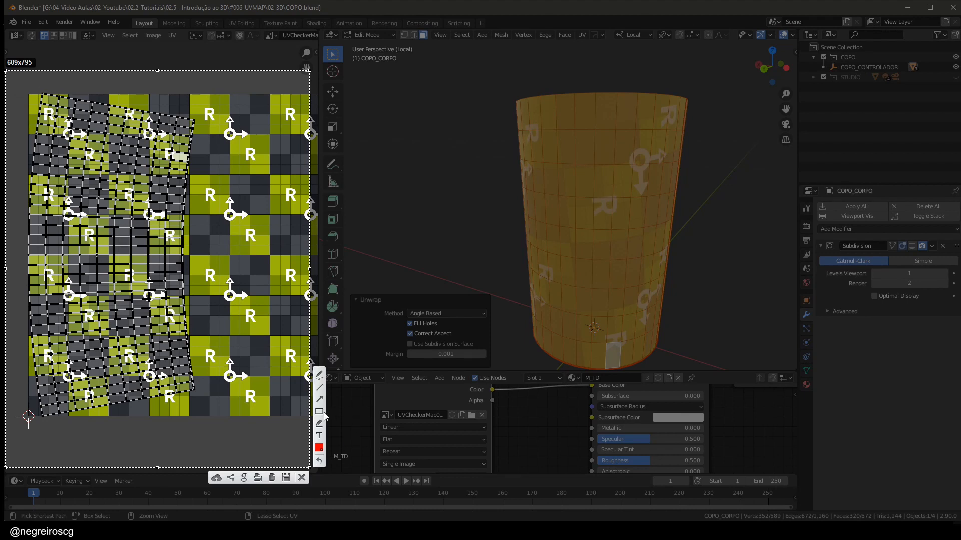
{"action": "left_click", "coordinate": [318, 375]}
{"action": "mouse_move", "coordinate": [200, 412]}
{"action": "left_mouse_down"}
{"action": "mouse_move", "coordinate": [205, 167]}
{"action": "mouse_move", "coordinate": [193, 99]}
{"action": "mouse_move", "coordinate": [29, 102]}
{"action": "mouse_move", "coordinate": [28, 418]}
{"action": "mouse_move", "coordinate": [199, 414]}
{"action": "left_mouse_up"}
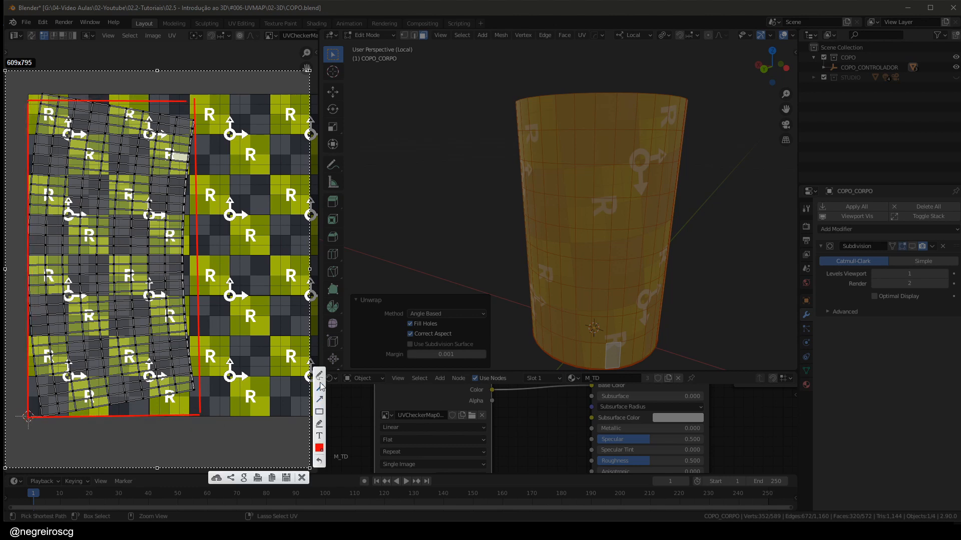
- Trace the UV island's two curved long sides in green on the screenshot and close the capture without saving
{"action": "left_click", "coordinate": [319, 448]}
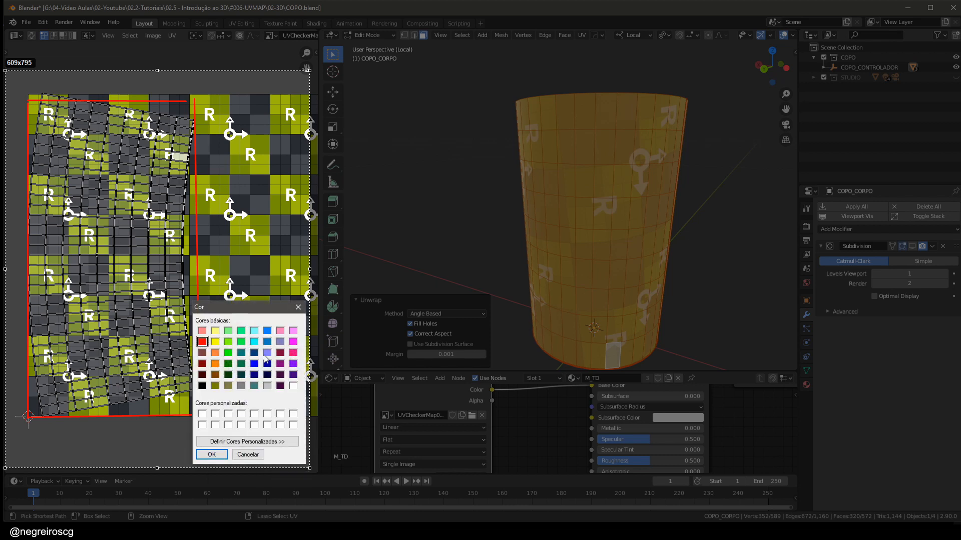
{"action": "left_click", "coordinate": [211, 454]}
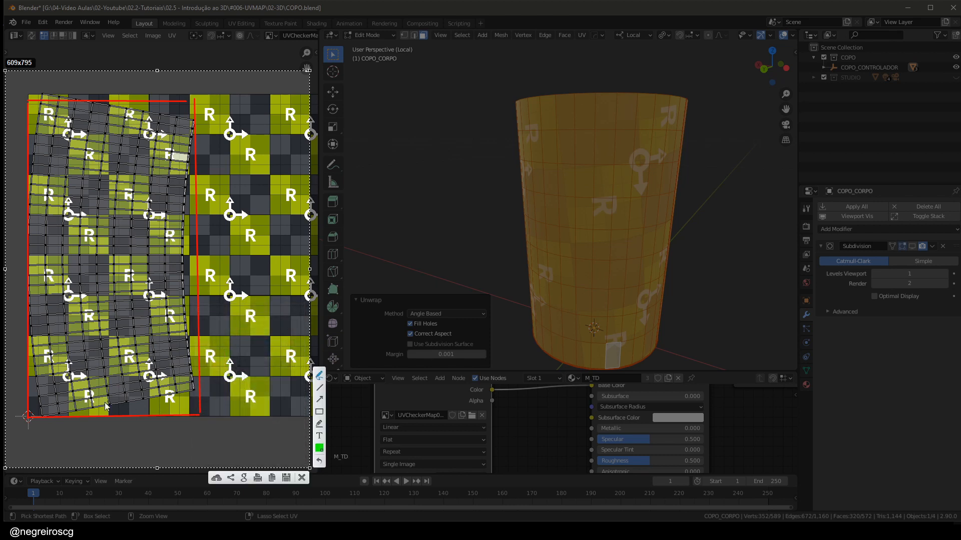
{"action": "mouse_move", "coordinate": [193, 389]}
{"action": "left_mouse_down"}
{"action": "mouse_move", "coordinate": [184, 215]}
{"action": "mouse_move", "coordinate": [208, 114]}
{"action": "left_mouse_up"}
{"action": "mouse_move", "coordinate": [46, 95]}
{"action": "left_mouse_down"}
{"action": "mouse_move", "coordinate": [34, 189]}
{"action": "mouse_move", "coordinate": [44, 406]}
{"action": "left_mouse_up"}
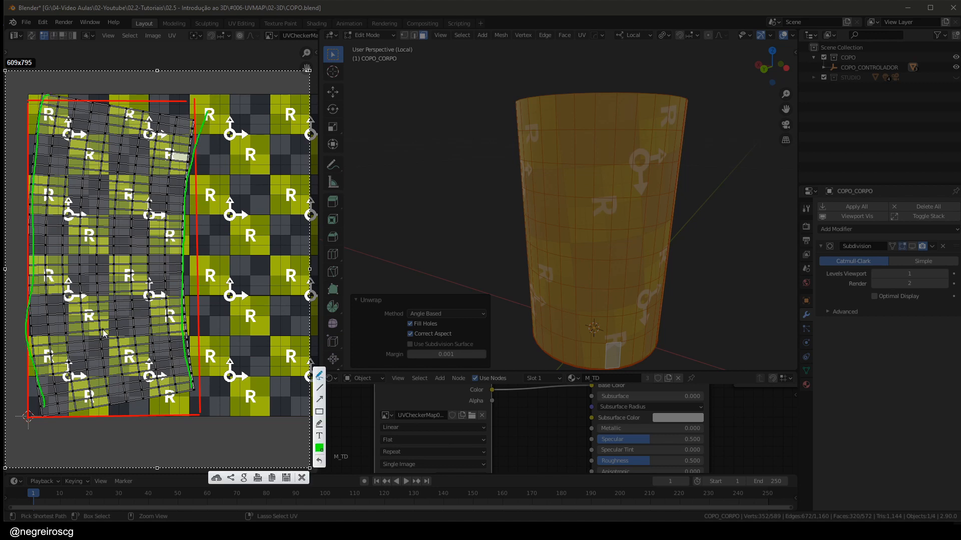
{"action": "left_click", "coordinate": [302, 477]}
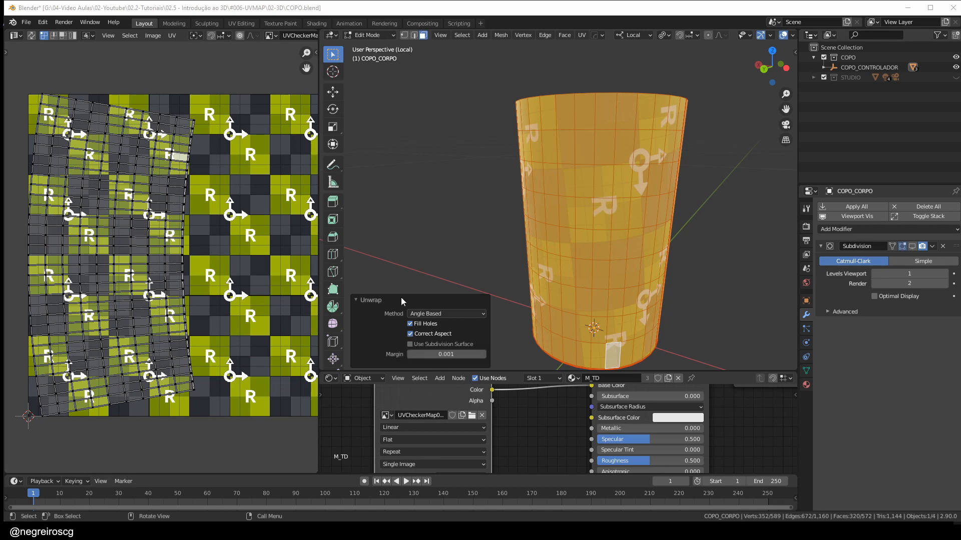
- Deselect all faces, turn on UV sync selection and inspect the checker pattern across the cup's vertical seam
{"action": "middle_click_drag", "start_coordinate": [570, 221], "coordinate": [633, 226]}
{"action": "left_click", "coordinate": [713, 238]}
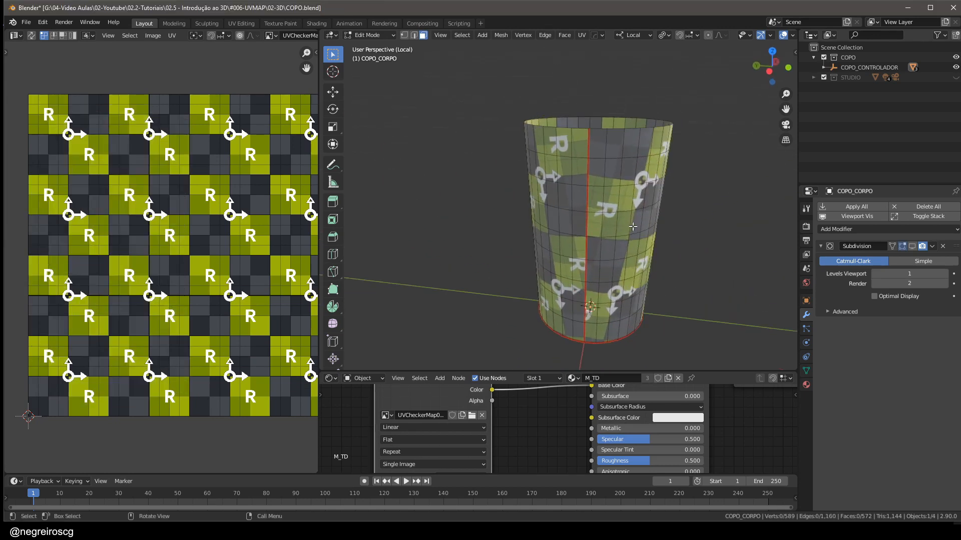
{"action": "left_click", "coordinate": [31, 36]}
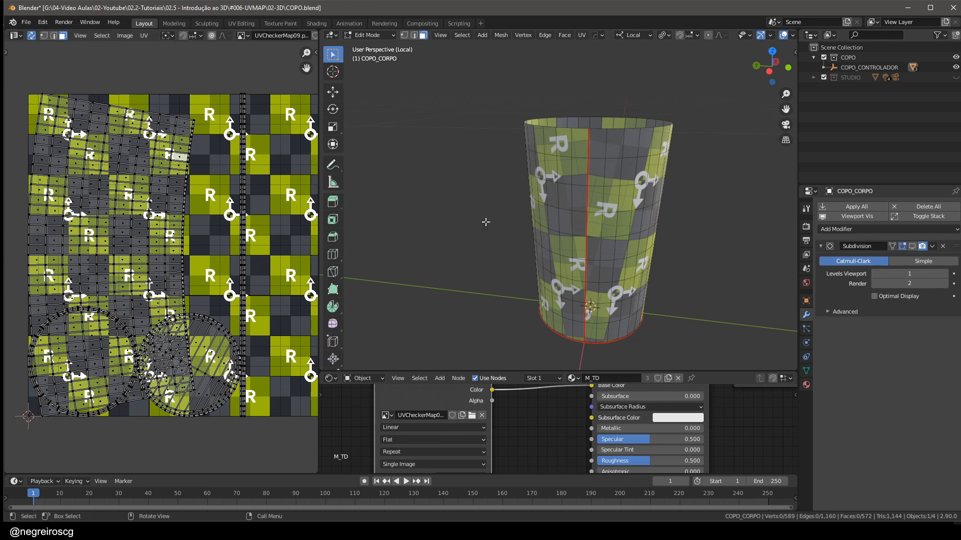
{"action": "middle_click_drag", "start_coordinate": [530, 176], "coordinate": [586, 178]}
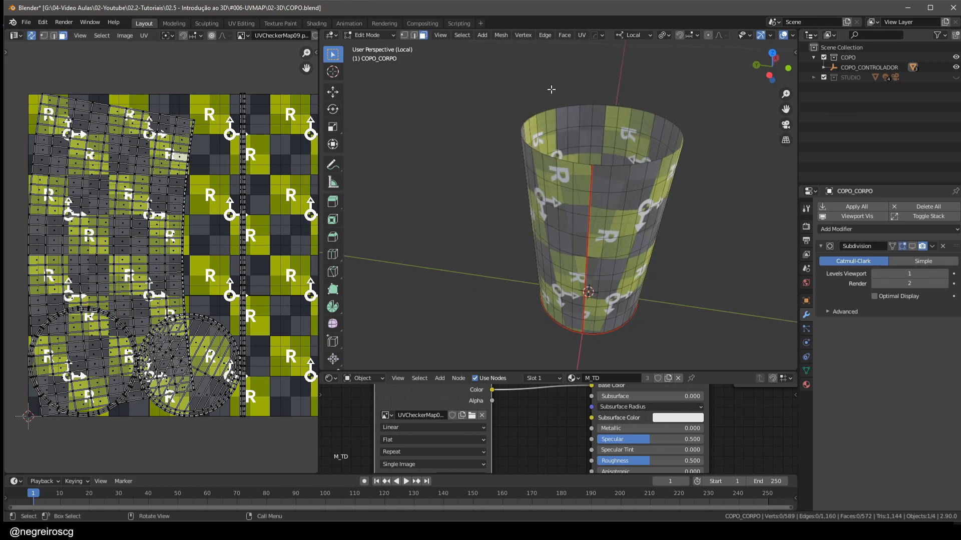
{"action": "middle_click_drag", "start_coordinate": [554, 140], "coordinate": [574, 119]}
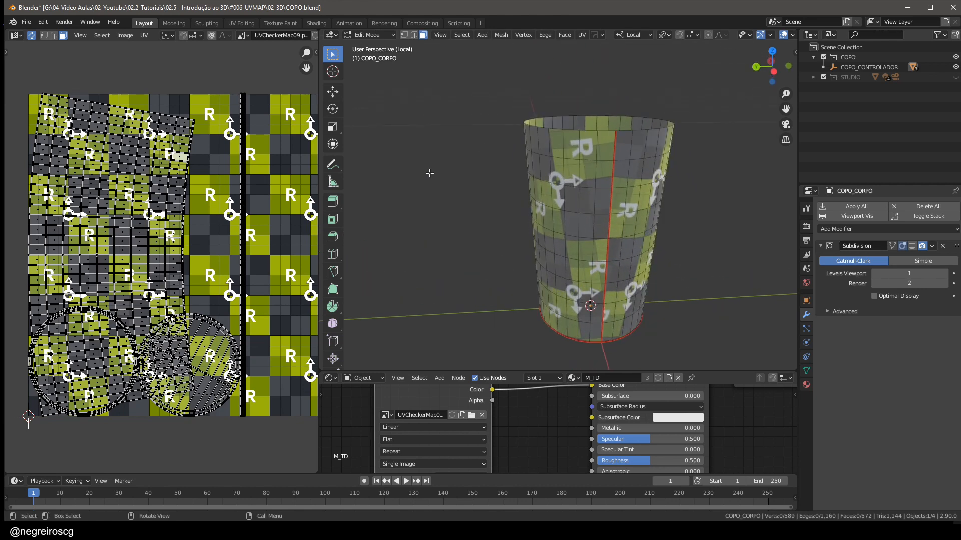
- Turn off UV sync selection, test-select a face on the cup wall and clear the selection
{"action": "left_click", "coordinate": [31, 35]}
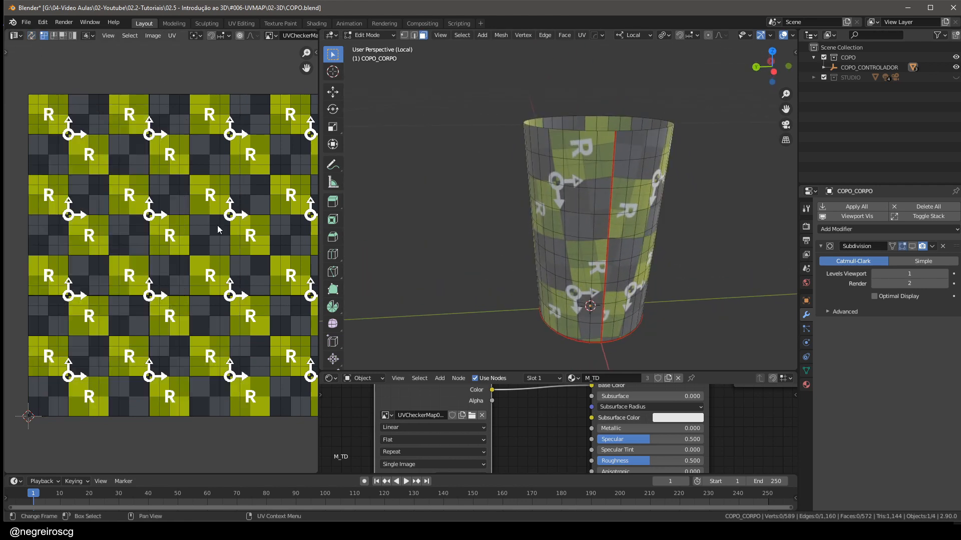
{"action": "left_click", "coordinate": [548, 218]}
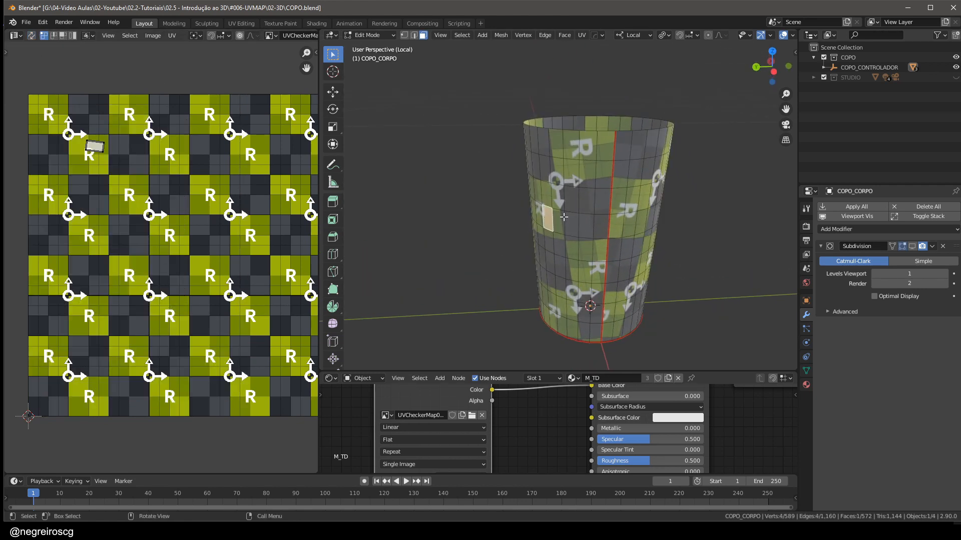
{"action": "key", "text": "l"}
{"action": "key", "text": "alt+a"}
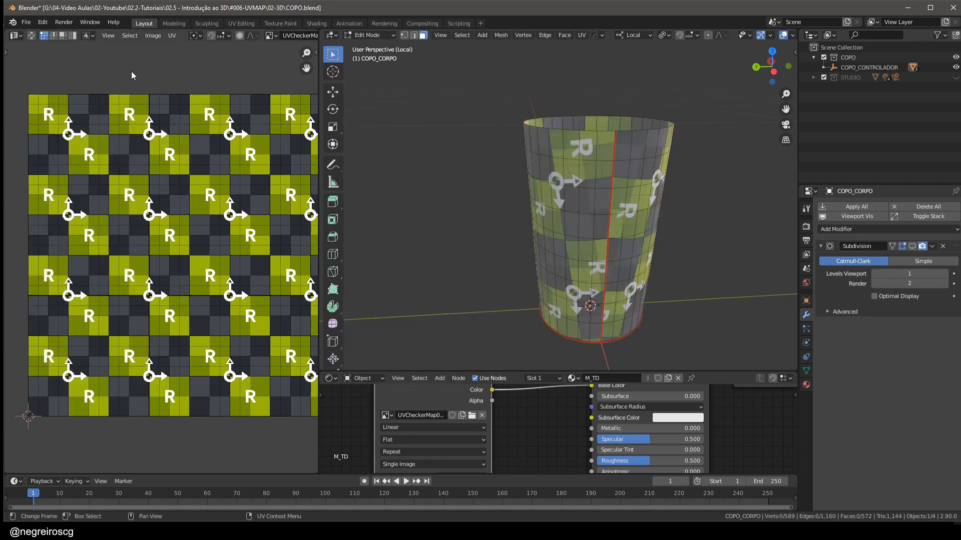
- Turn on UV sync selection and move the wall's whole UV island sideways, off the two circular islands and past the narrow strips
{"action": "left_click", "coordinate": [31, 35]}
{"action": "middle_click_drag", "start_coordinate": [61, 148], "coordinate": [35, 160]}
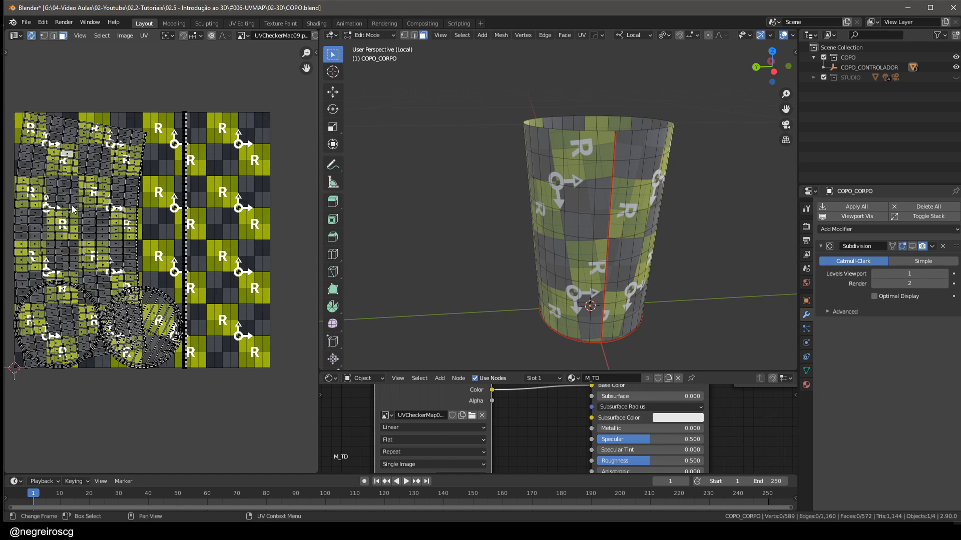
{"action": "left_click", "coordinate": [63, 207]}
{"action": "scroll", "coordinate": [69, 211], "scroll_direction": "down", "scroll_amount": 2}
{"action": "key", "text": "l"}
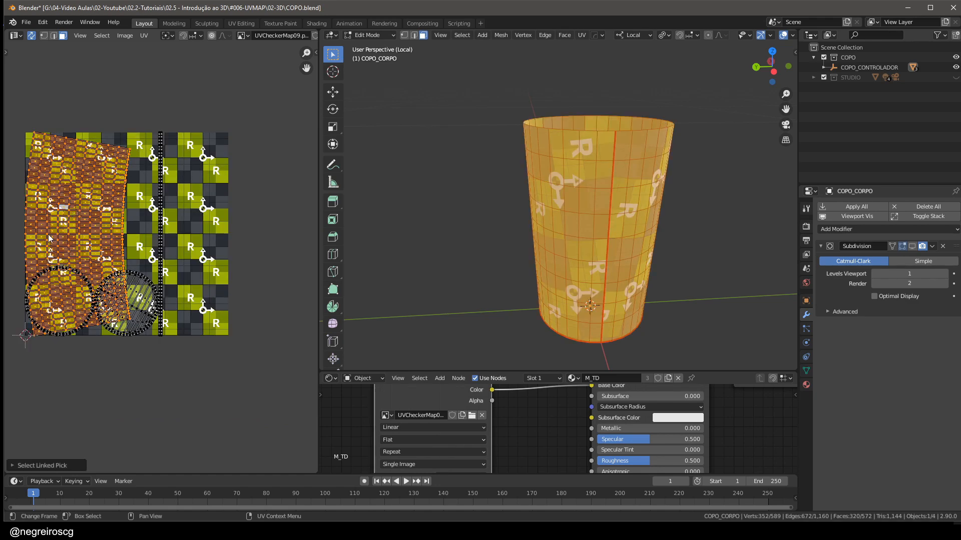
{"action": "key", "text": "g"}
{"action": "left_click", "coordinate": [198, 228]}
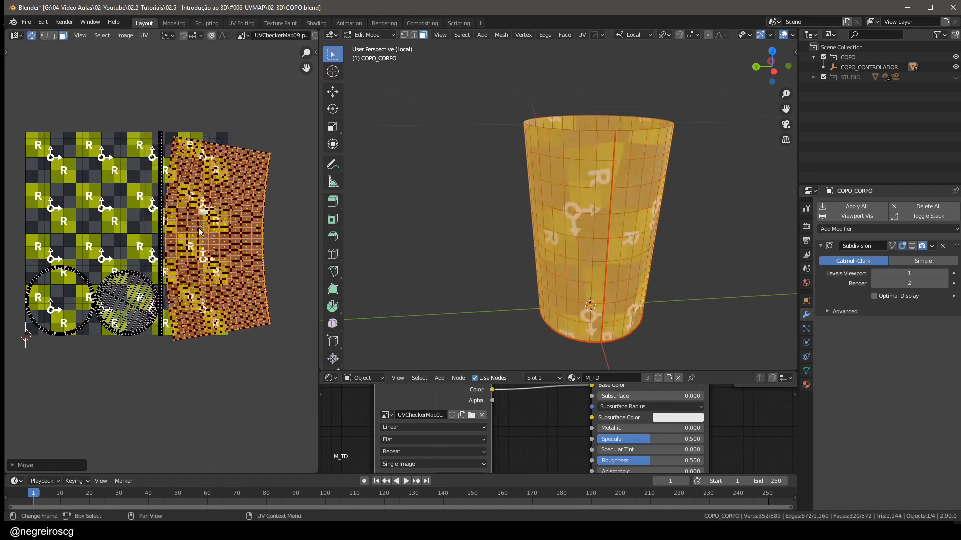
- Select a wall face bordering the cup's vertical seam and examine the matching quad in the UV island and on the model
{"action": "scroll", "coordinate": [241, 210], "scroll_direction": "up", "scroll_amount": 2}
{"action": "scroll", "coordinate": [245, 208], "scroll_direction": "down", "scroll_amount": 1}
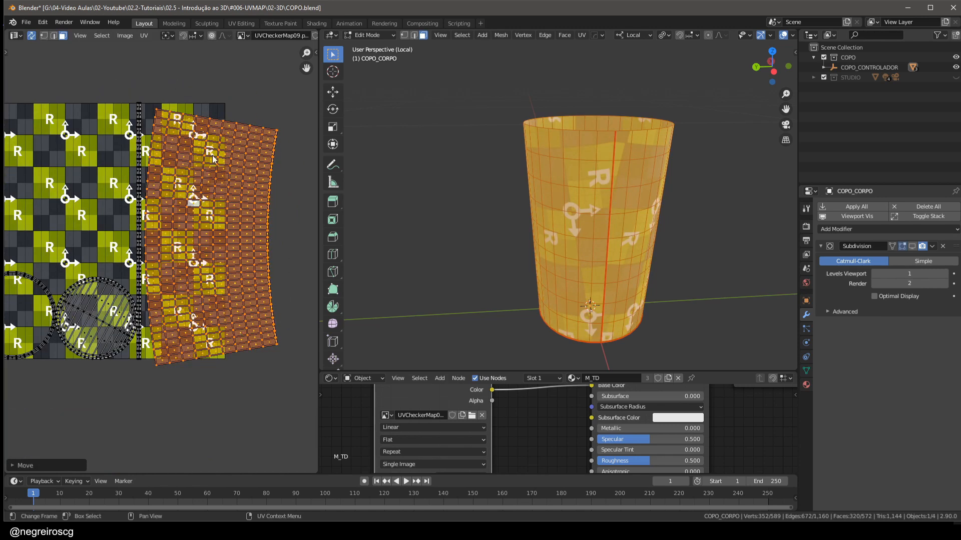
{"action": "left_click", "coordinate": [598, 227]}
{"action": "key", "text": "KP_Decimal"}
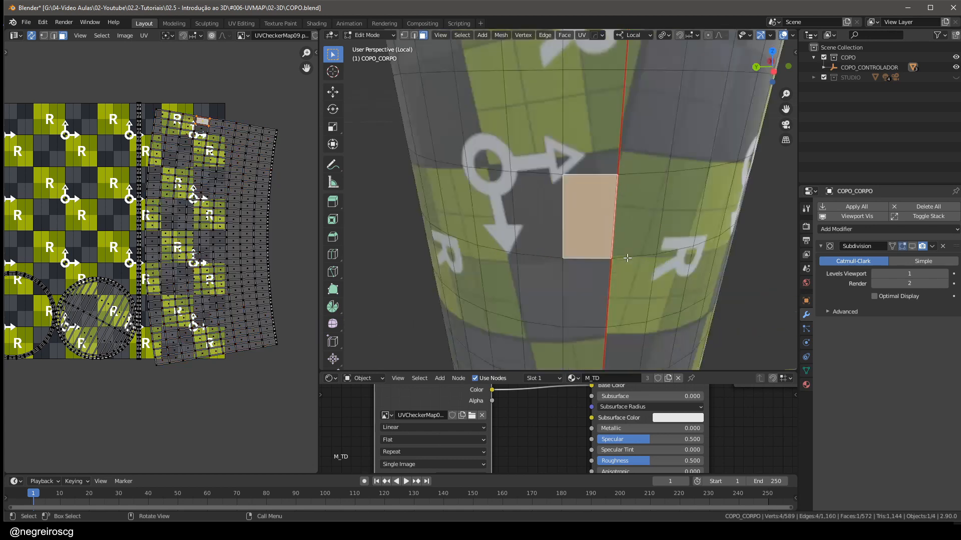
{"action": "key", "text": "KP_Decimal"}
{"action": "scroll", "coordinate": [149, 188], "scroll_direction": "down", "scroll_amount": 10}
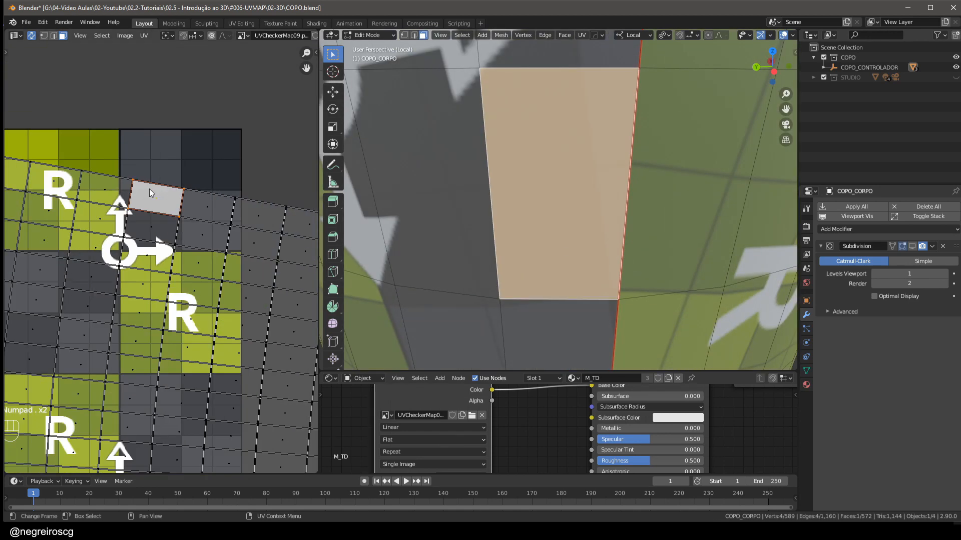
{"action": "middle_click_drag", "start_coordinate": [170, 232], "coordinate": [171, 184]}
{"action": "scroll", "coordinate": [498, 215], "scroll_direction": "down", "scroll_amount": 3}
{"action": "scroll", "coordinate": [497, 215], "scroll_direction": "down", "scroll_amount": 2}
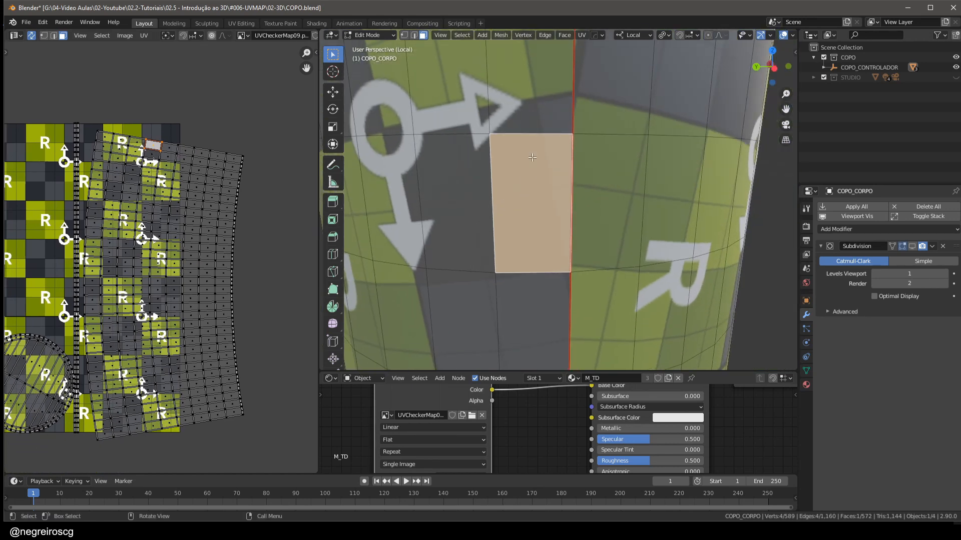
{"action": "scroll", "coordinate": [534, 184], "scroll_direction": "down", "scroll_amount": 4}
{"action": "scroll", "coordinate": [534, 184], "scroll_direction": "down", "scroll_amount": 2}
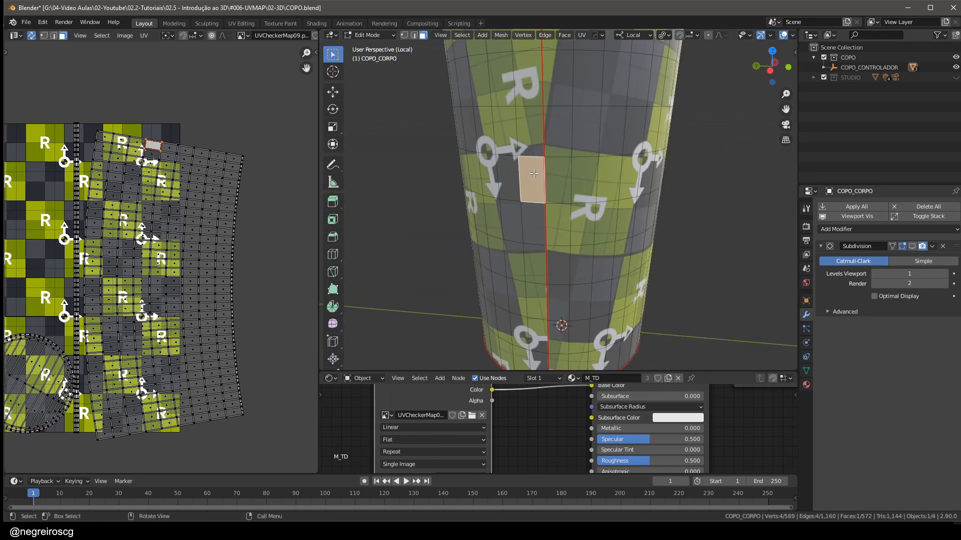
- Select the linked wall faces up to the seams, toggling the active face beside the vertical seam off and back on
{"action": "key", "text": "l"}
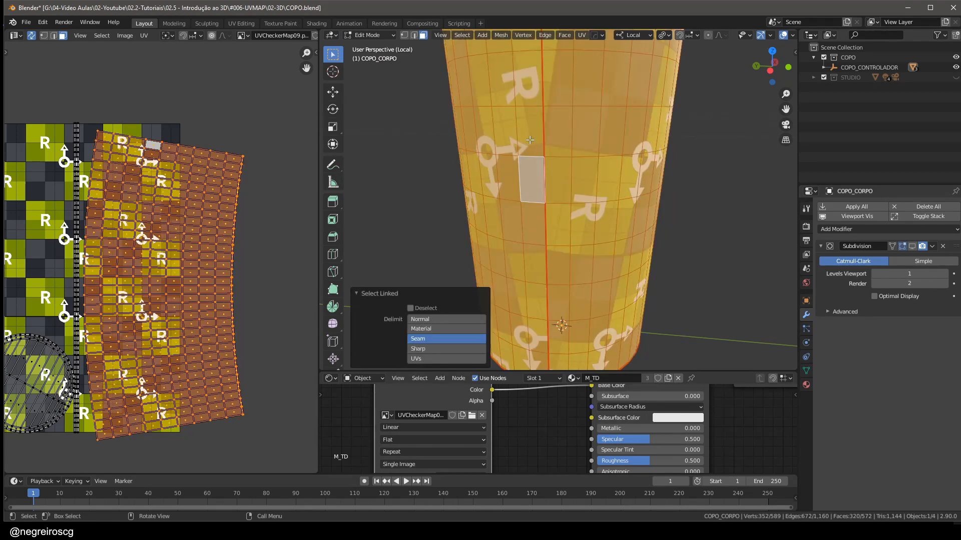
{"action": "key", "text": "h"}
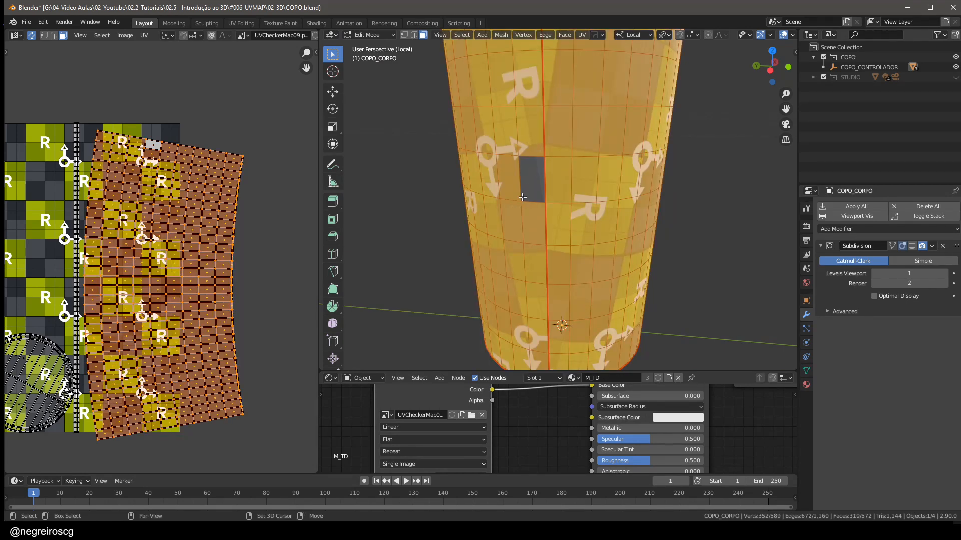
{"action": "key", "text": "alt+h"}
{"action": "middle_click_drag", "start_coordinate": [527, 184], "coordinate": [534, 209]}
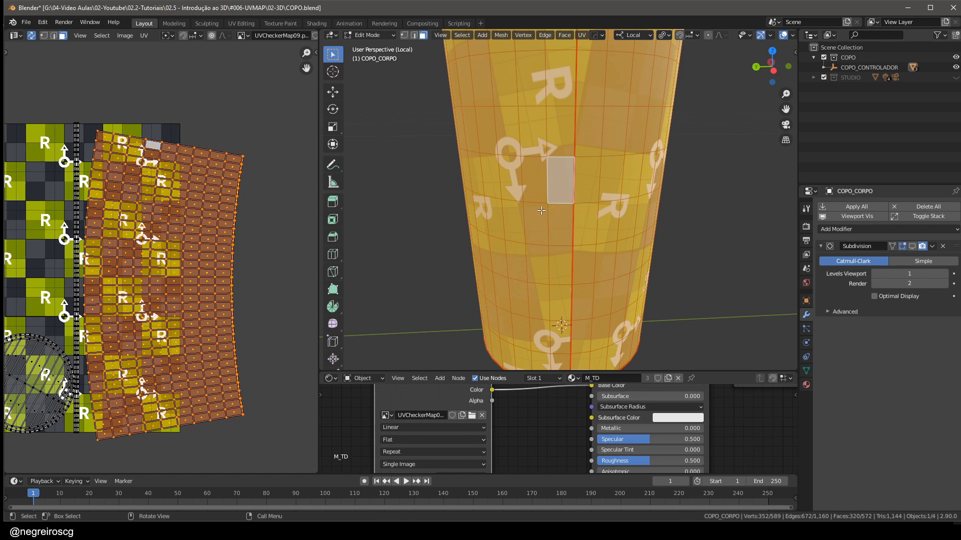
{"action": "scroll", "coordinate": [539, 157], "scroll_direction": "up", "scroll_amount": 1}
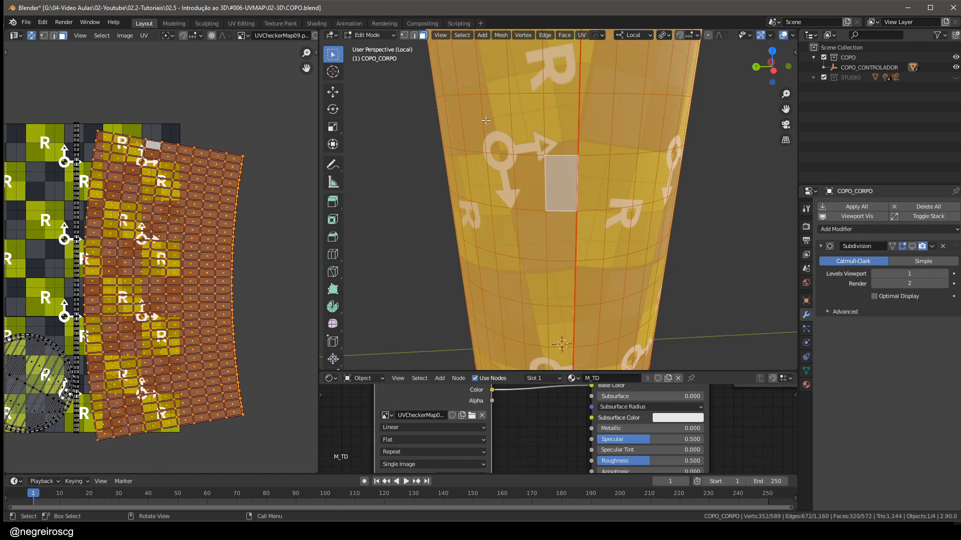
- Try Follow Active Quads on the wall with Length Average as the edge length mode, inspect the UV island and undo the operation
{"action": "key", "text": "u"}
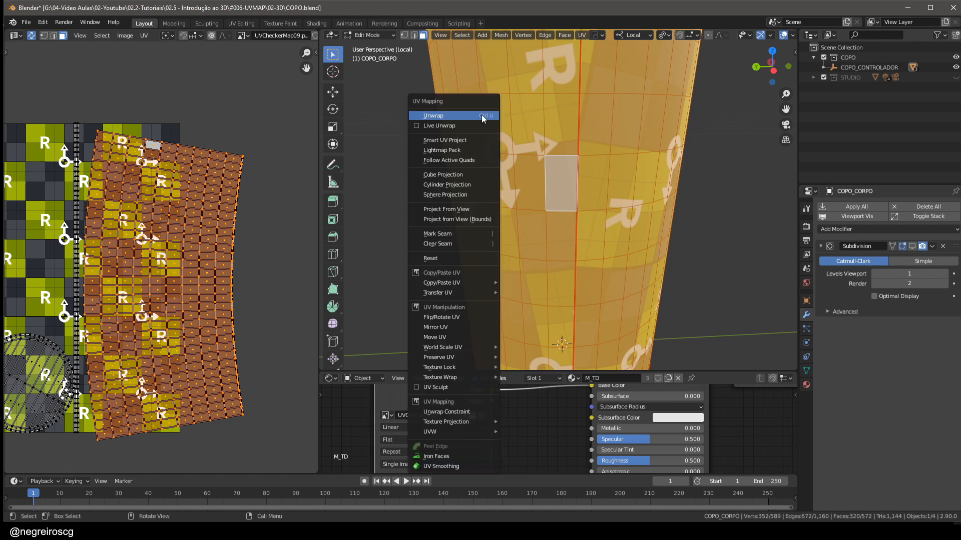
{"action": "left_click", "coordinate": [455, 161]}
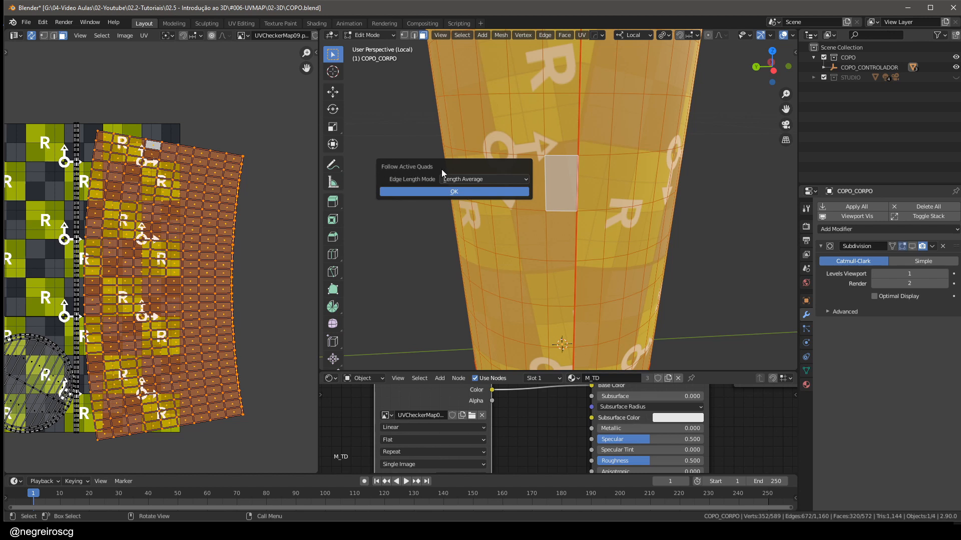
{"action": "left_click", "coordinate": [469, 178]}
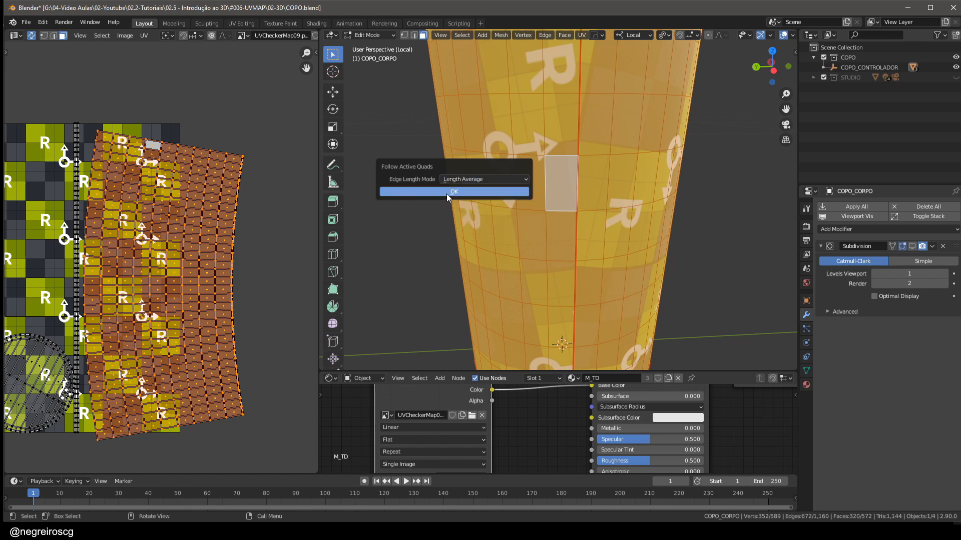
{"action": "left_click", "coordinate": [447, 192]}
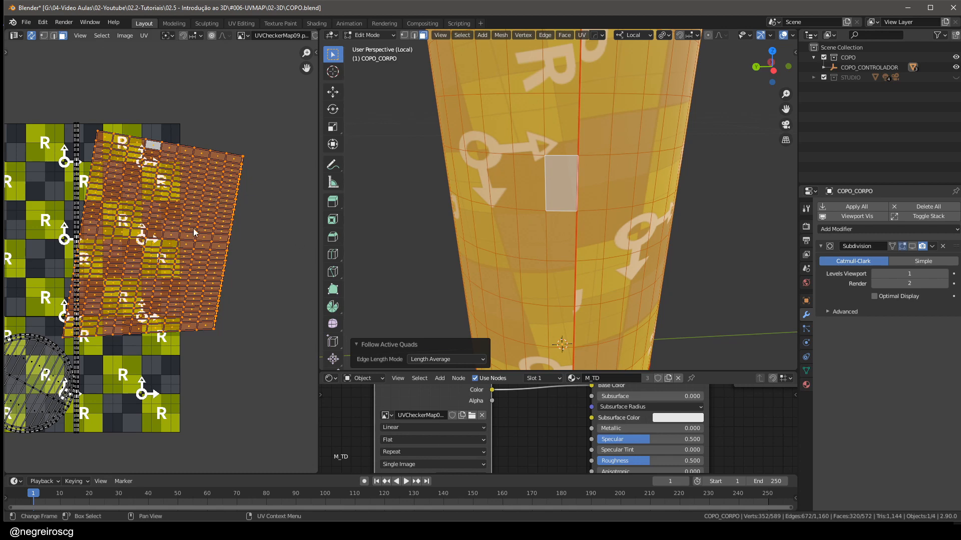
{"action": "middle_click_drag", "start_coordinate": [180, 268], "coordinate": [204, 252]}
{"action": "scroll", "coordinate": [181, 206], "scroll_direction": "up", "scroll_amount": 1}
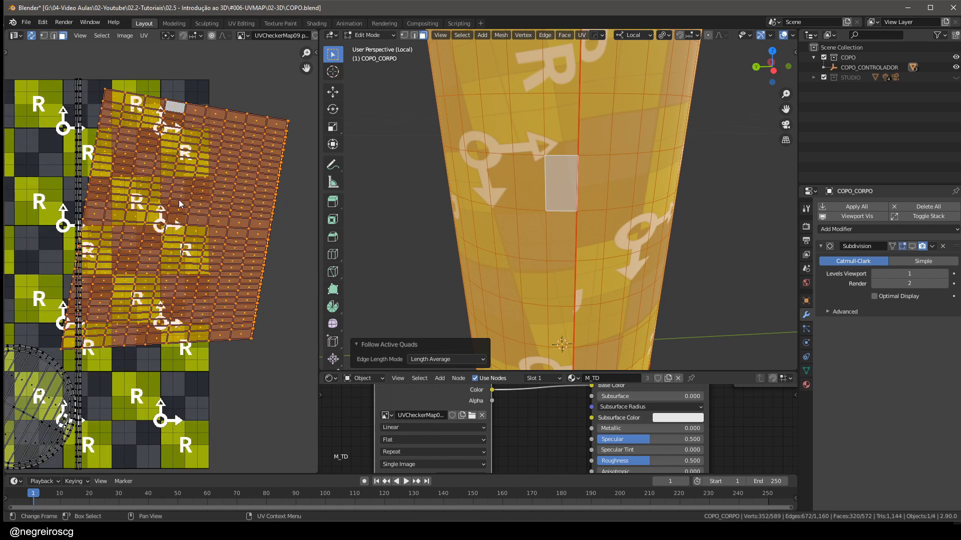
{"action": "middle_click_drag", "start_coordinate": [184, 195], "coordinate": [192, 204]}
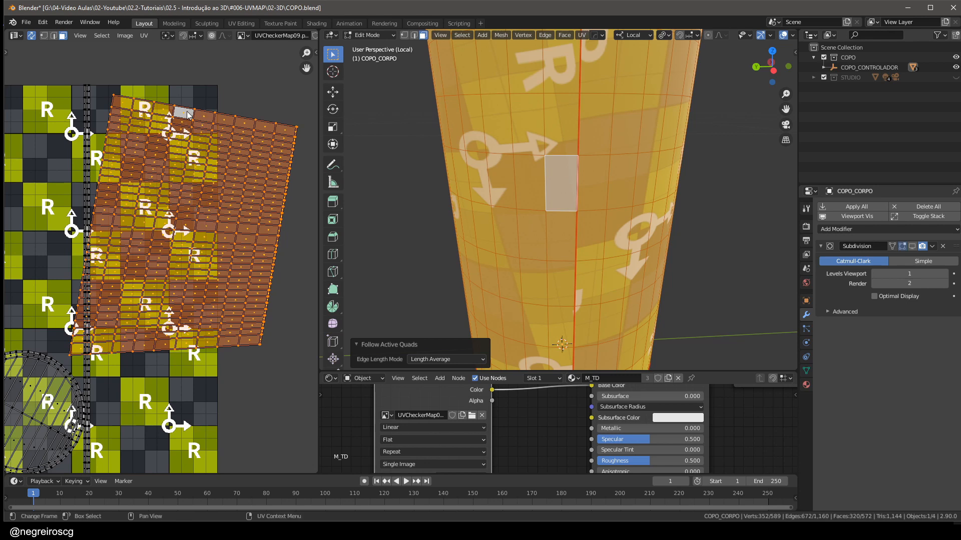
{"action": "key", "text": "ctrl+z"}
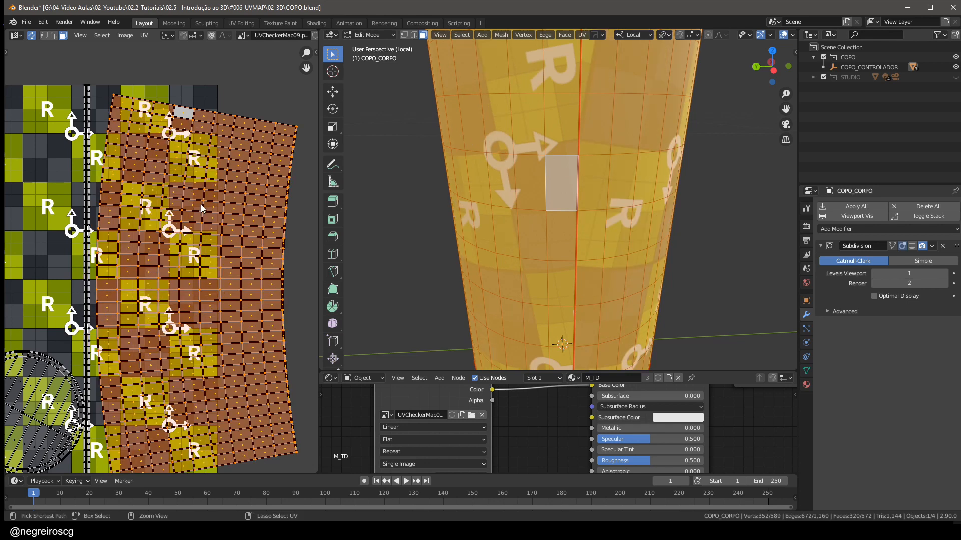
- Select only the wall face beside the vertical seam and turn off UV sync selection to isolate its quad
{"action": "middle_click_drag", "start_coordinate": [201, 205], "coordinate": [196, 223]}
{"action": "left_click", "coordinate": [568, 201]}
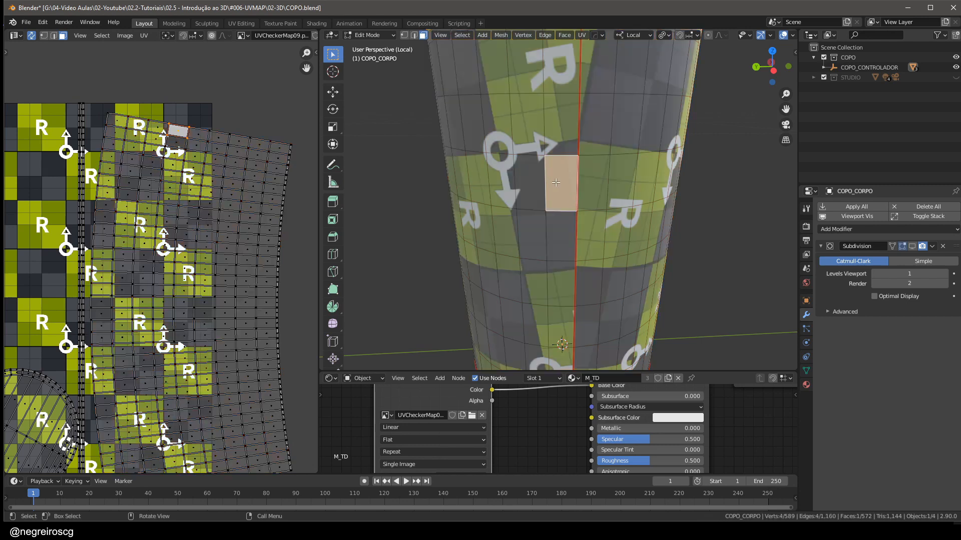
{"action": "left_click", "coordinate": [31, 36]}
{"action": "scroll", "coordinate": [179, 136], "scroll_direction": "up", "scroll_amount": 5}
{"action": "scroll", "coordinate": [180, 136], "scroll_direction": "up", "scroll_amount": 2}
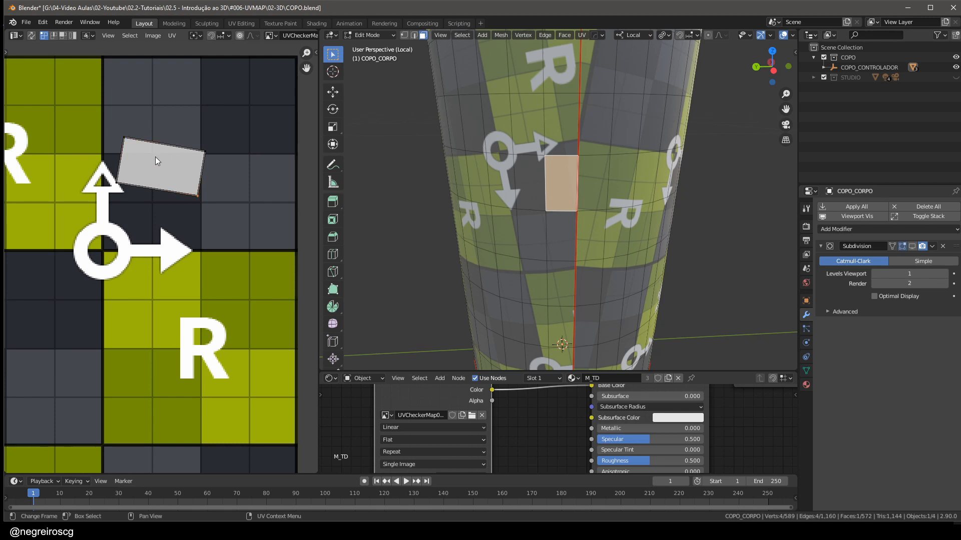
- Rotate the isolated UV quad by about -9° in face selection mode to level its long sides
{"action": "key", "text": "3"}
{"action": "middle_click_drag", "start_coordinate": [190, 168], "coordinate": [182, 188]}
{"action": "scroll", "coordinate": [184, 191], "scroll_direction": "up", "scroll_amount": 1}
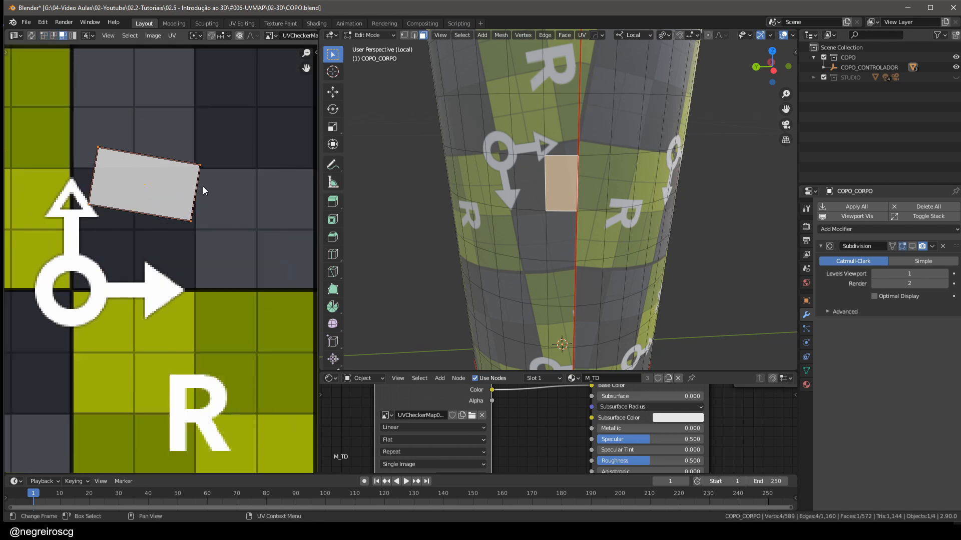
{"action": "key", "text": "r"}
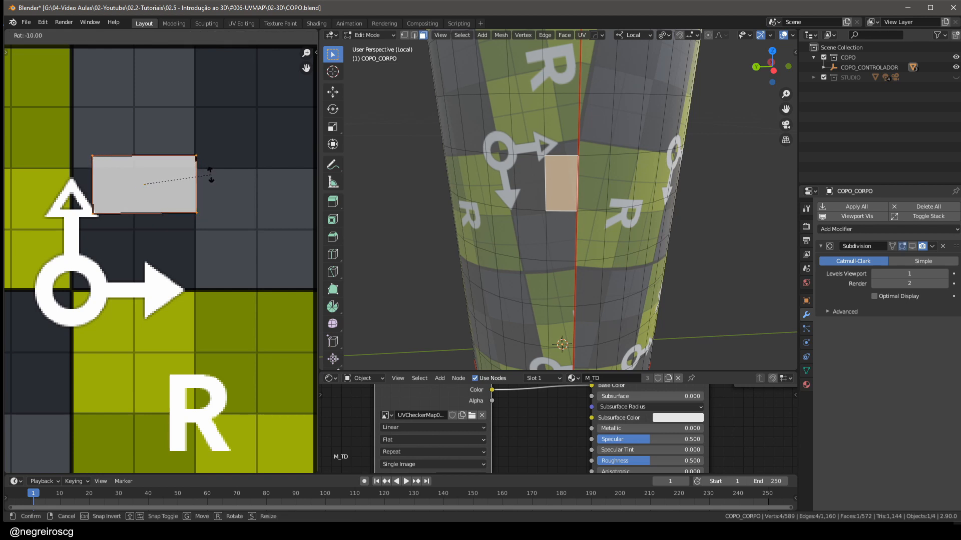
{"action": "key", "text": "ctrl+shift"}
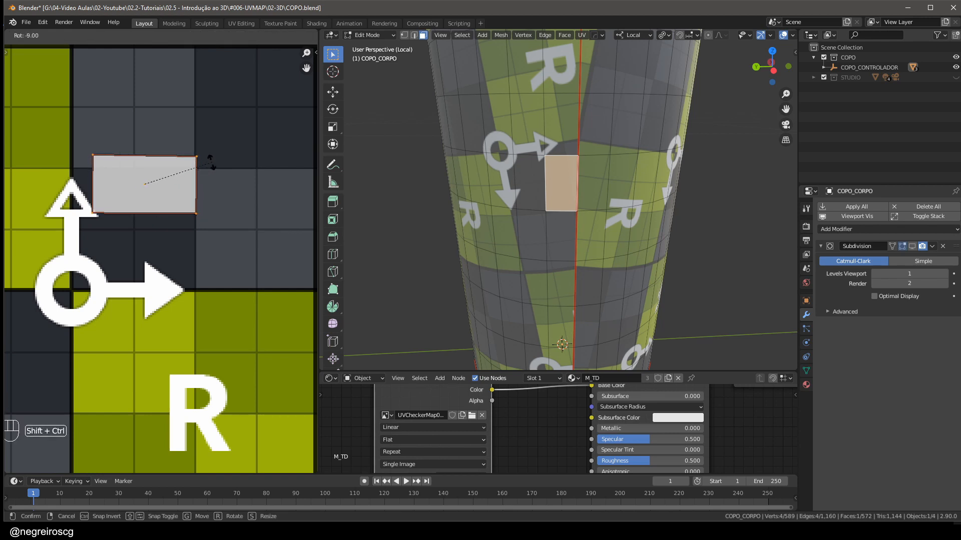
{"action": "left_click", "coordinate": [205, 160]}
{"action": "middle_click_drag", "start_coordinate": [178, 184], "coordinate": [177, 164]}
{"action": "scroll", "coordinate": [194, 158], "scroll_direction": "up", "scroll_amount": 1}
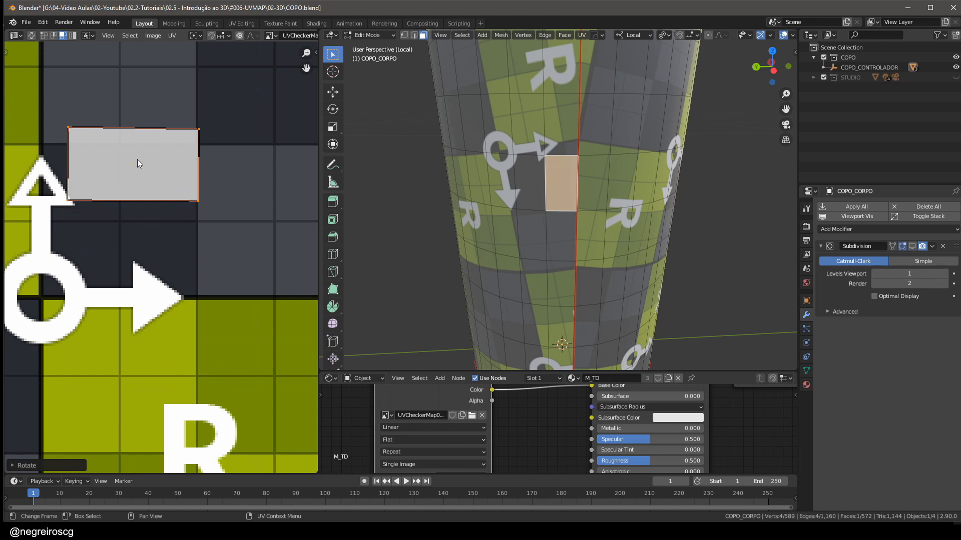
- Straighten the UV quad's upper and lower edges with Align Auto, using vertex selection for each pair of corners
{"action": "left_click", "coordinate": [201, 109]}
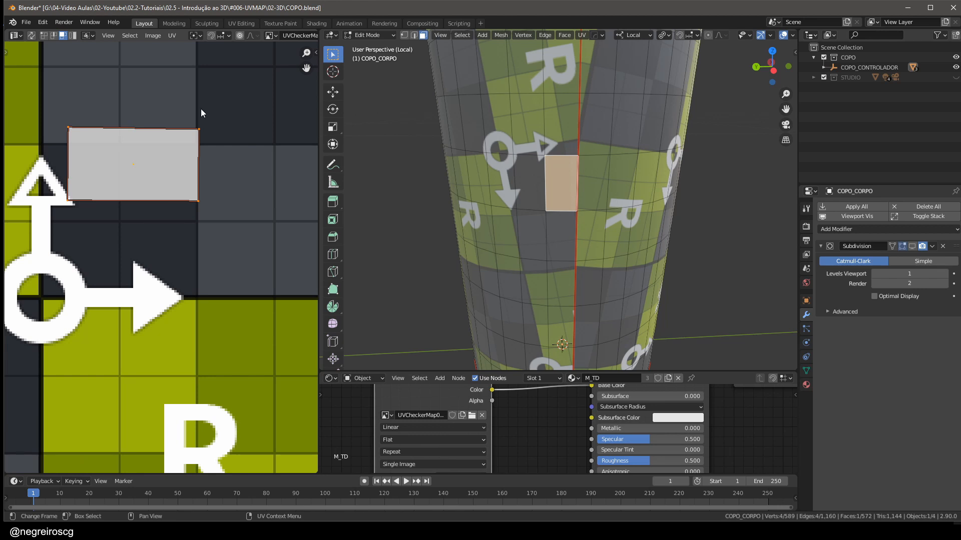
{"action": "left_click", "coordinate": [44, 36]}
{"action": "left_click_drag", "start_coordinate": [231, 88], "coordinate": [35, 159]}
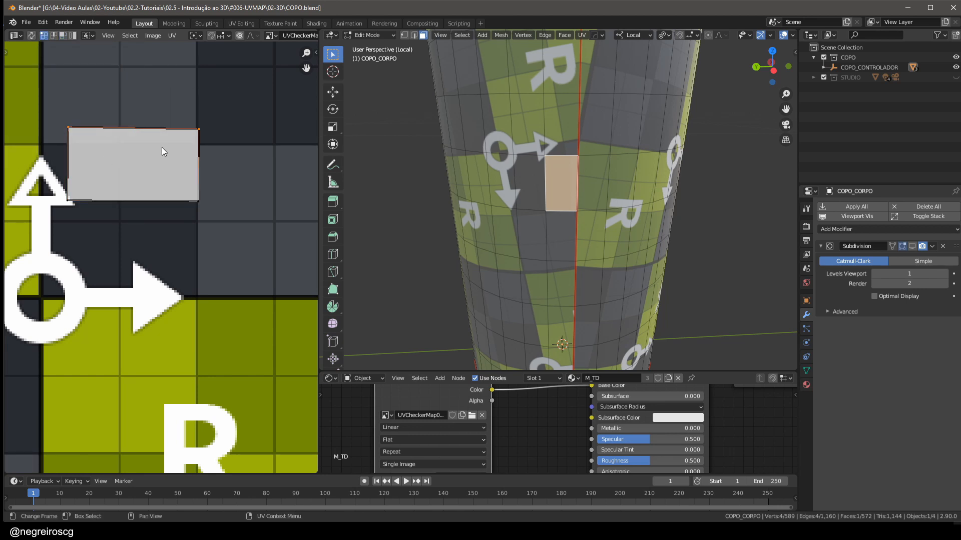
{"action": "right_click", "coordinate": [91, 100]}
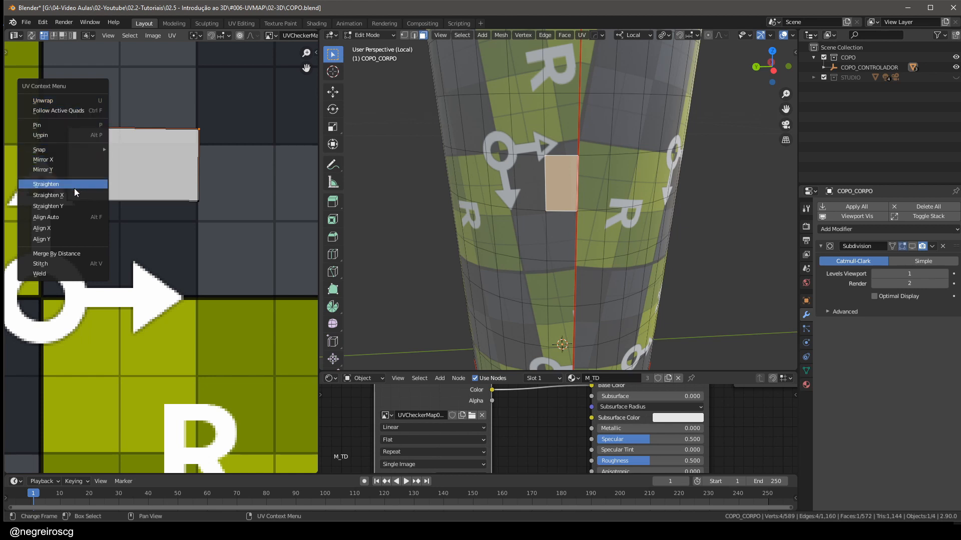
{"action": "left_click", "coordinate": [65, 220]}
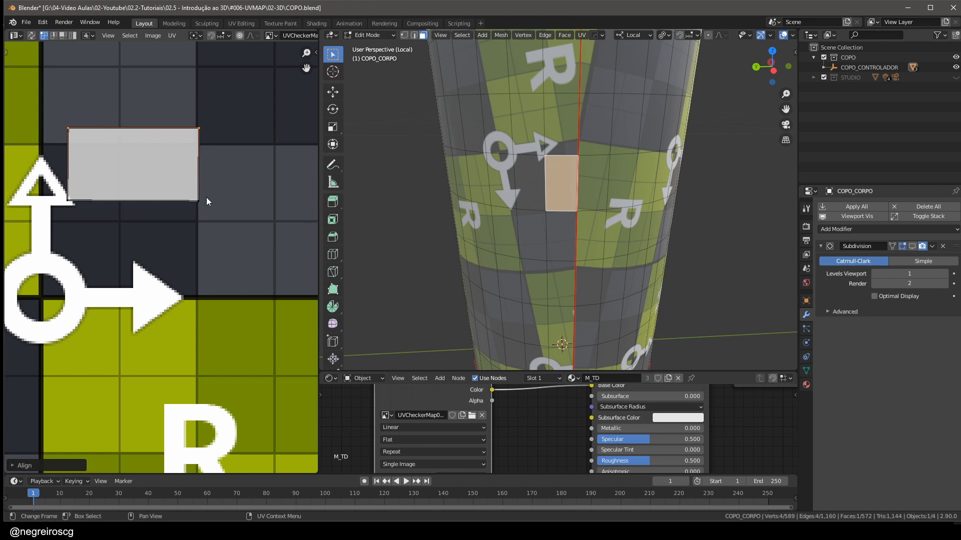
{"action": "right_click", "coordinate": [97, 184]}
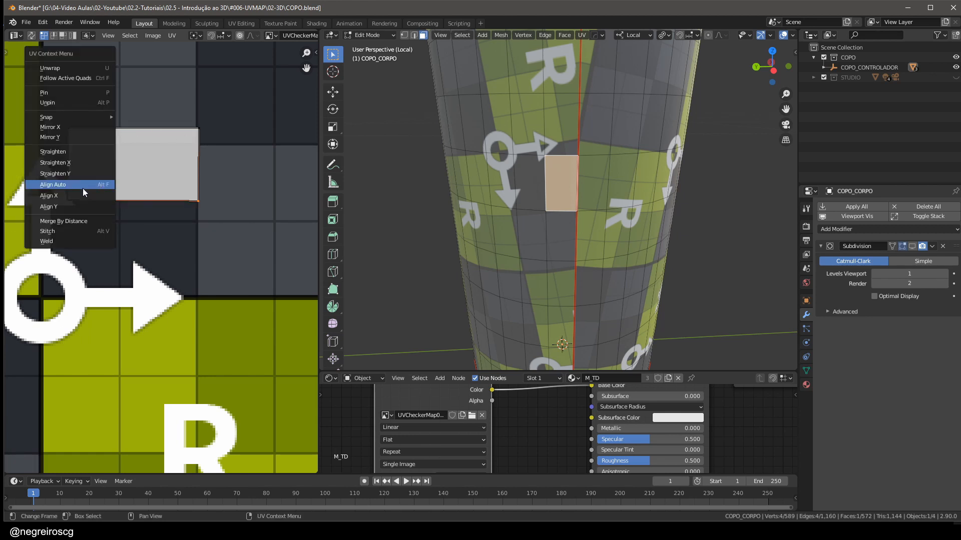
{"action": "left_click", "coordinate": [78, 185]}
- Straighten the UV quad's two short side edges with Align Auto and select the whole quad in face selection mode
{"action": "left_click_drag", "start_coordinate": [232, 237], "coordinate": [150, 69]}
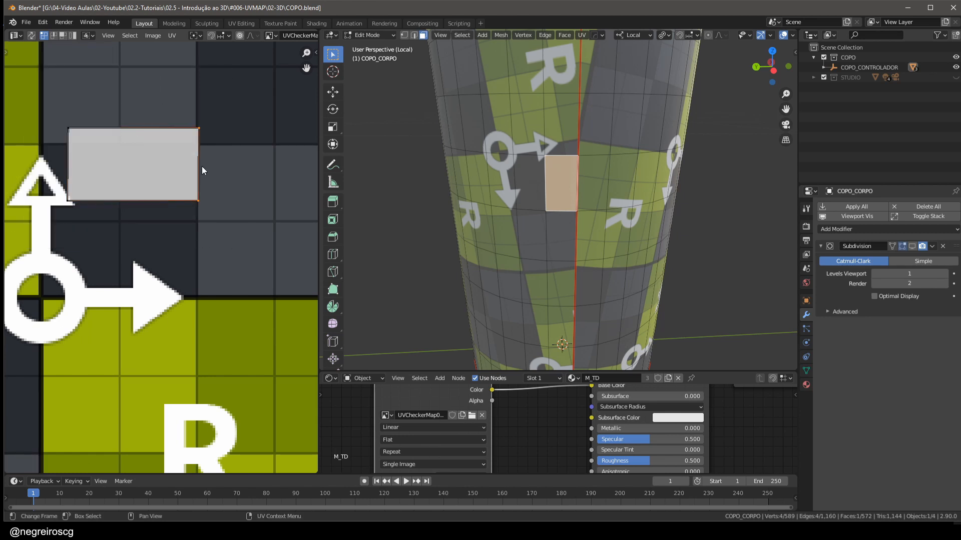
{"action": "right_click", "coordinate": [193, 160]}
{"action": "left_click", "coordinate": [190, 159]}
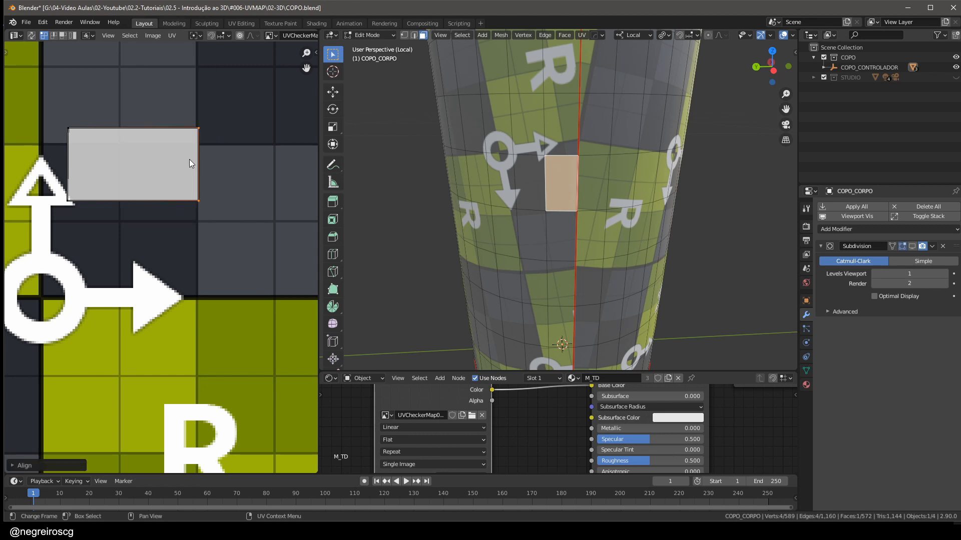
{"action": "right_click", "coordinate": [61, 143]}
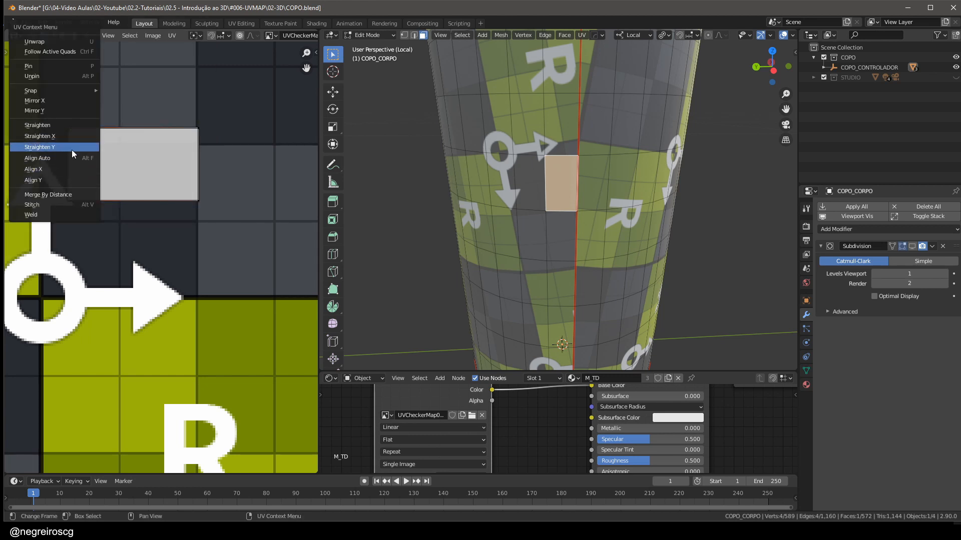
{"action": "left_click", "coordinate": [68, 158]}
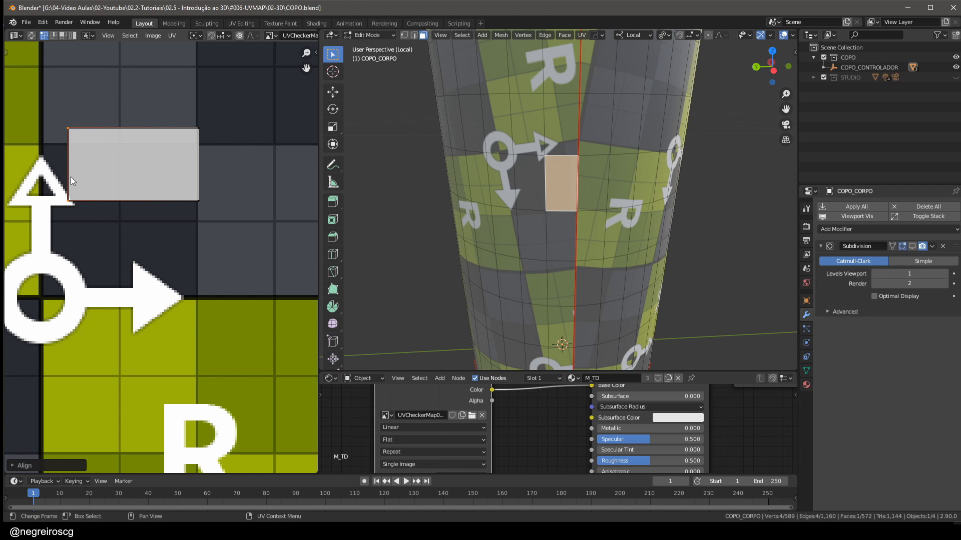
{"action": "key", "text": "3"}
{"action": "left_click", "coordinate": [133, 164]}
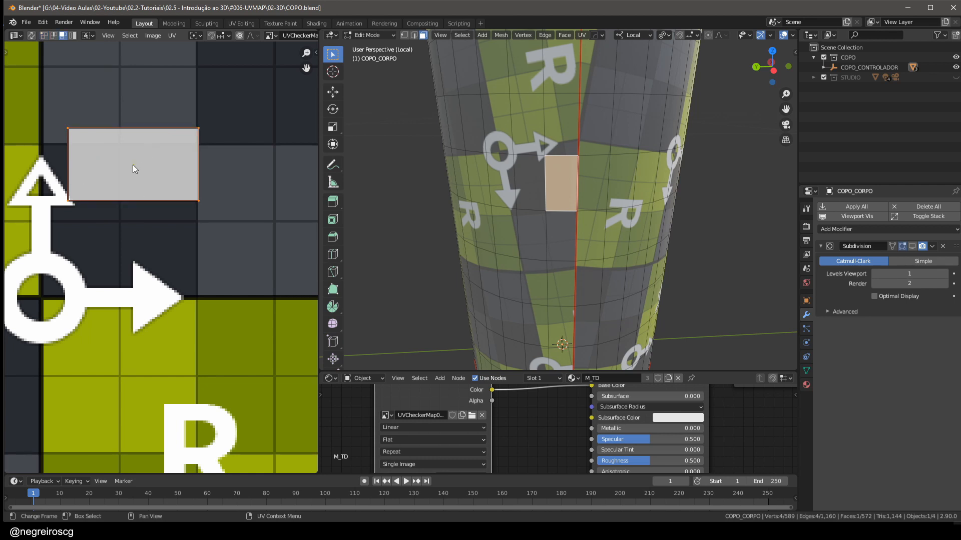
- Select the whole wall island up to its seams, with the straightened quad beside the vertical seam as the active face
{"action": "mouse_move", "coordinate": [530, 199]}
{"action": "middle_mouse_down"}
{"action": "mouse_move", "coordinate": [524, 191]}
{"action": "mouse_move", "coordinate": [527, 209]}
{"action": "middle_mouse_up"}
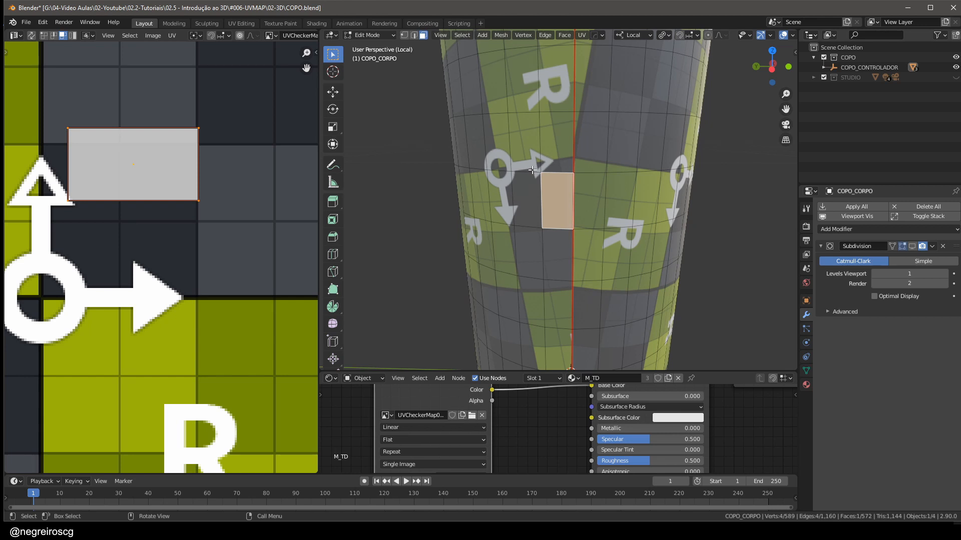
{"action": "left_click", "coordinate": [552, 151]}
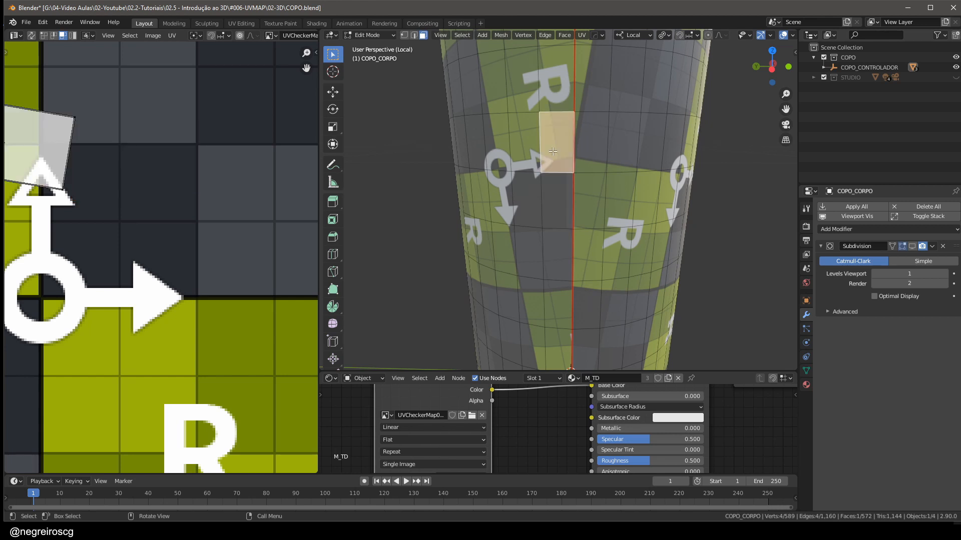
{"action": "key", "text": "l"}
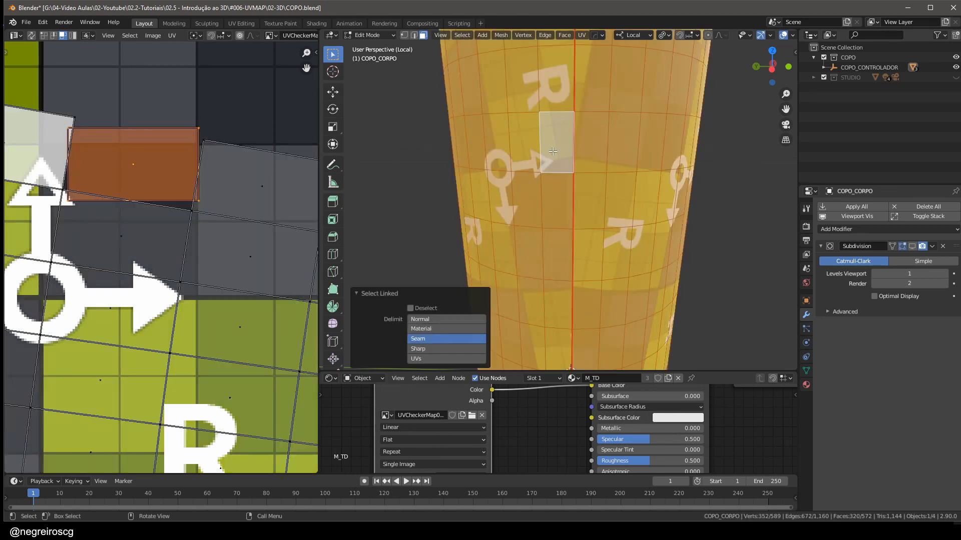
{"action": "key", "text": "alt+a"}
{"action": "left_click", "coordinate": [554, 202]}
{"action": "middle_click_drag", "start_coordinate": [553, 202], "coordinate": [520, 202]}
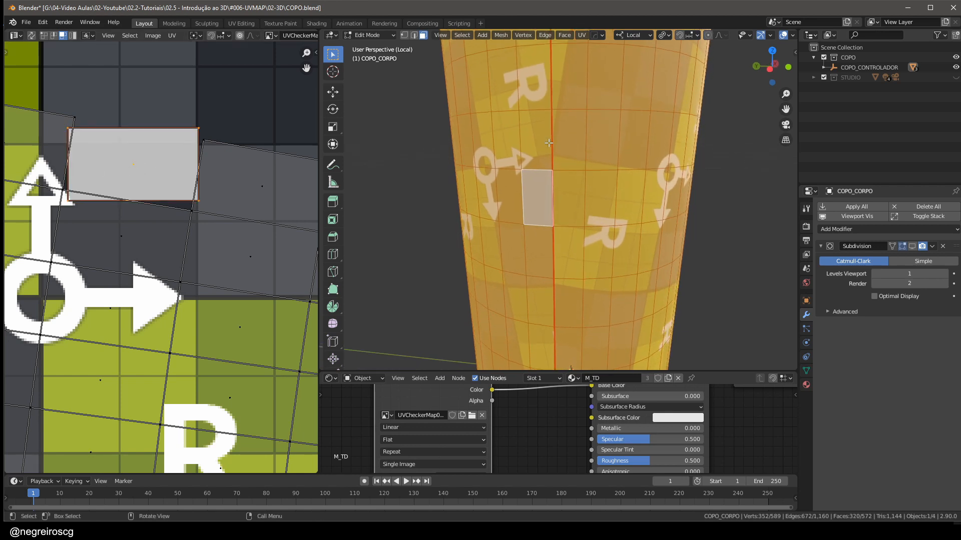
{"action": "middle_click_drag", "start_coordinate": [536, 136], "coordinate": [537, 134]}
- Unwrap the selected wall with Follow Active Quads in Length Average mode and deselect everything
{"action": "key", "text": "u"}
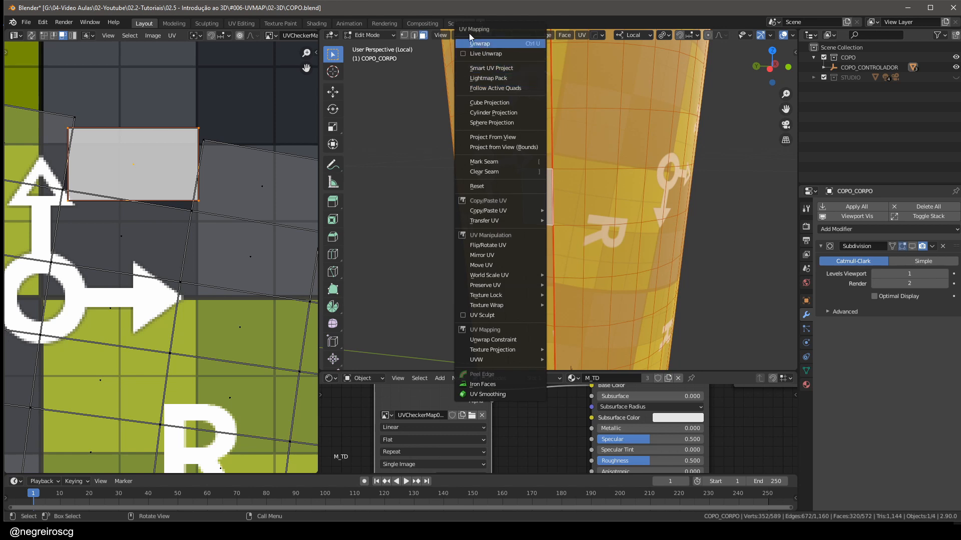
{"action": "left_click", "coordinate": [499, 89]}
{"action": "left_click", "coordinate": [503, 118]}
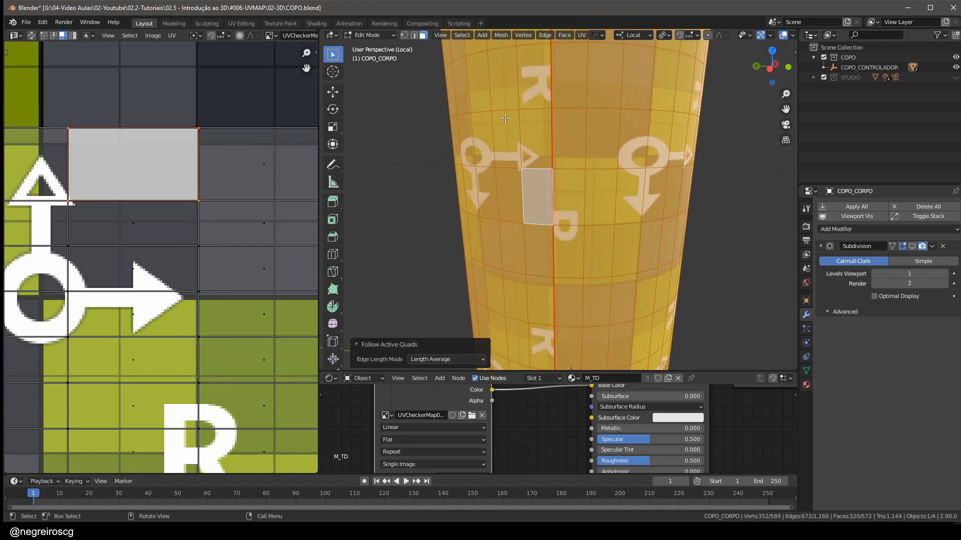
{"action": "scroll", "coordinate": [128, 216], "scroll_direction": "down", "scroll_amount": 8}
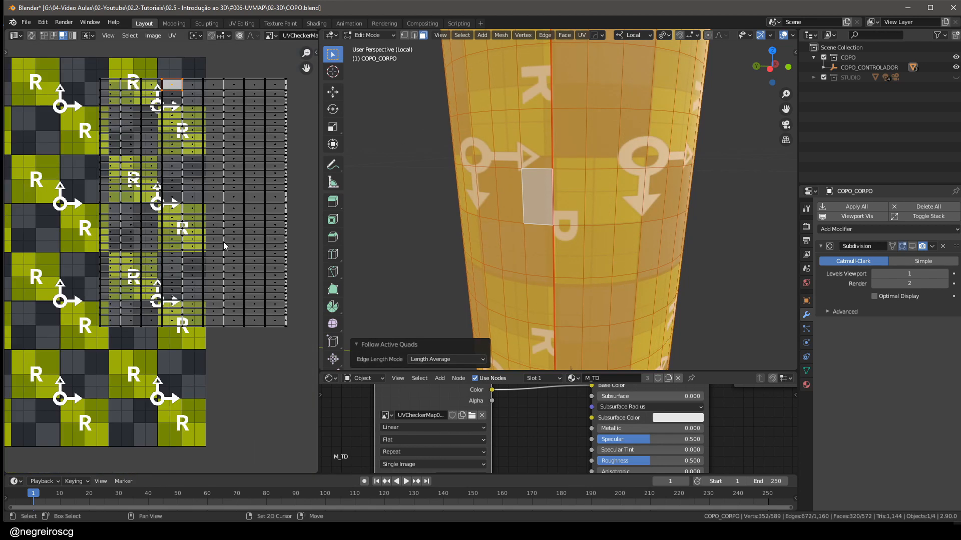
{"action": "middle_click_drag", "start_coordinate": [225, 243], "coordinate": [190, 266]}
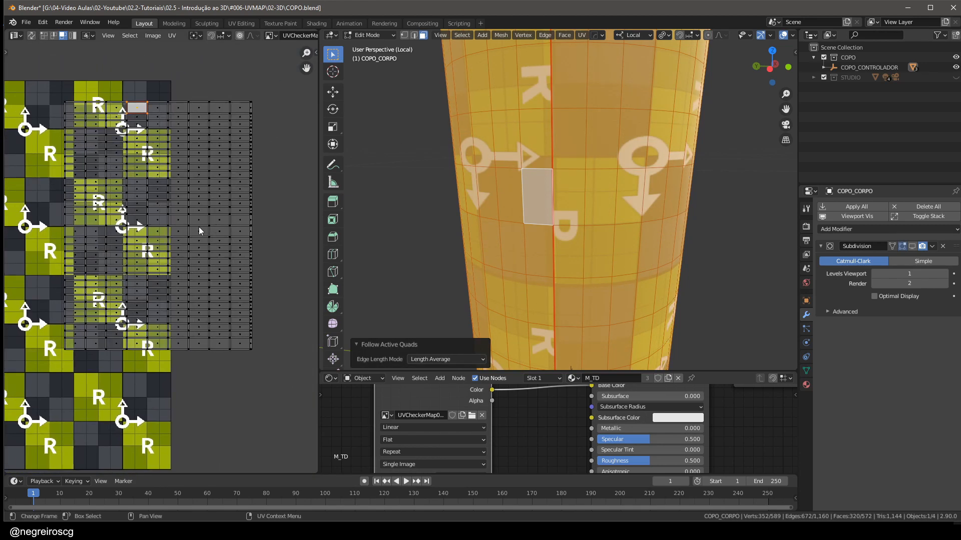
{"action": "scroll", "coordinate": [538, 220], "scroll_direction": "down", "scroll_amount": 3}
{"action": "middle_click_drag", "start_coordinate": [540, 220], "coordinate": [444, 230]}
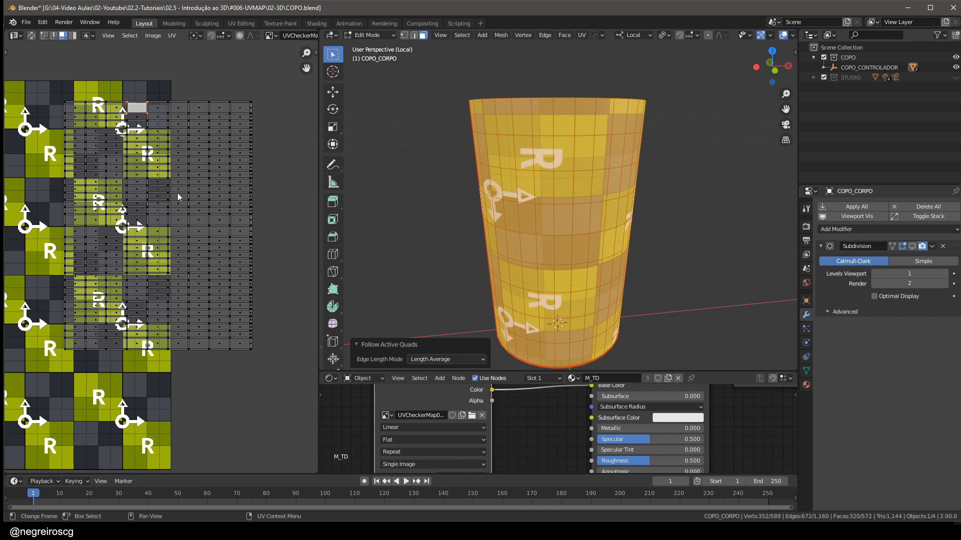
{"action": "scroll", "coordinate": [183, 203], "scroll_direction": "down", "scroll_amount": 3}
{"action": "left_click", "coordinate": [677, 196]}
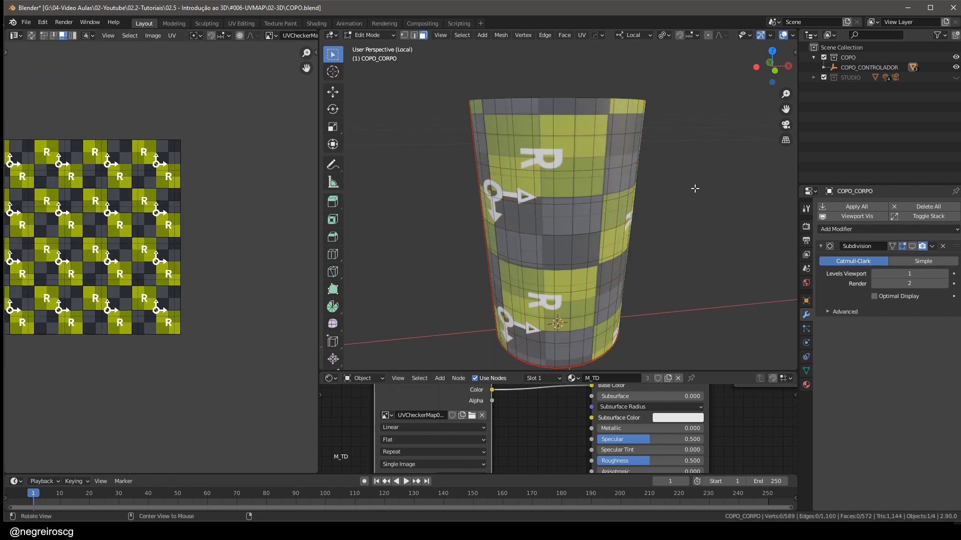
- Turn UV sync selection back on and scale the linked wall island down to about two thirds of its size
{"action": "left_click", "coordinate": [32, 36]}
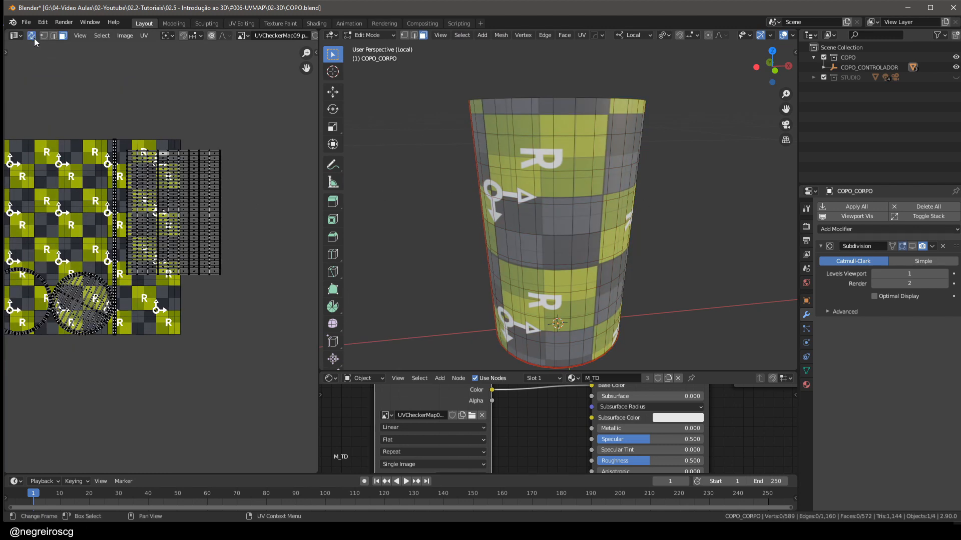
{"action": "middle_click_drag", "start_coordinate": [180, 204], "coordinate": [226, 216]}
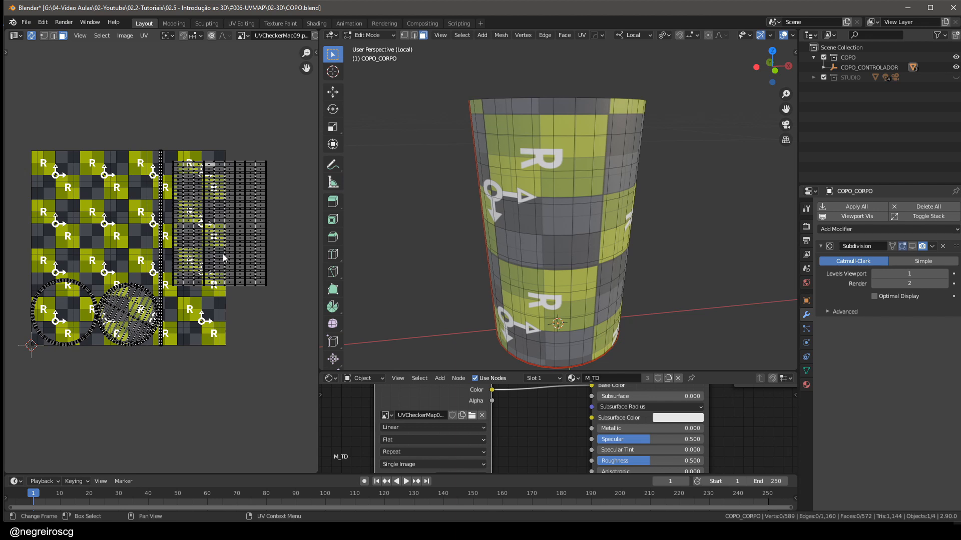
{"action": "left_click", "coordinate": [220, 222]}
{"action": "key", "text": "l"}
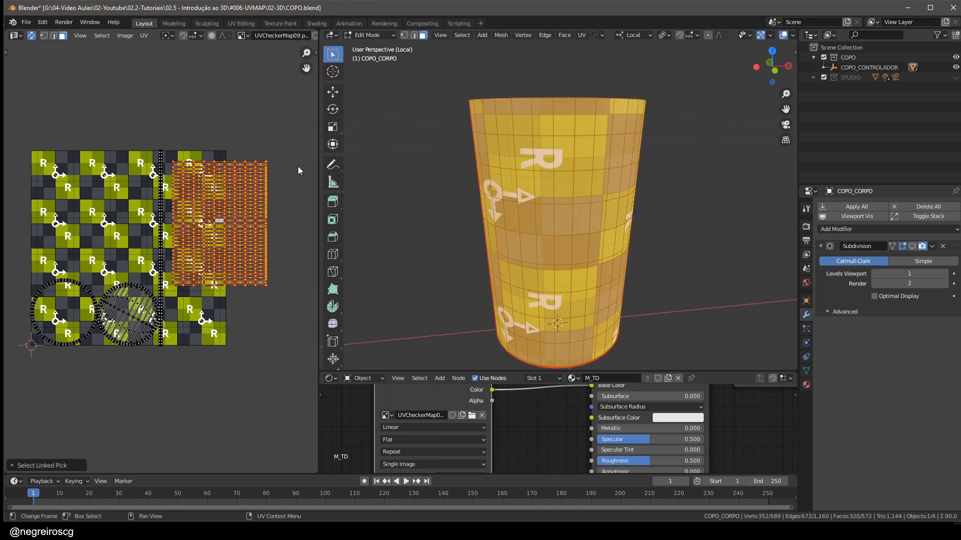
{"action": "key", "text": "s"}
{"action": "left_click", "coordinate": [264, 181]}
- Enlarge the disc island overlapping the checker image's lower edge to over twice its size and move it outside, to the image's left
{"action": "left_click", "coordinate": [123, 308]}
{"action": "key", "text": "l"}
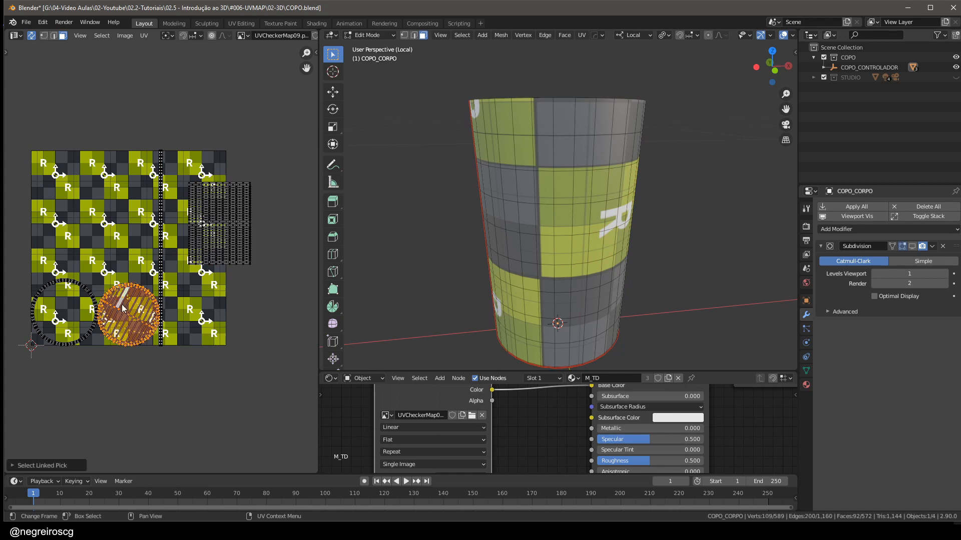
{"action": "key", "text": "s"}
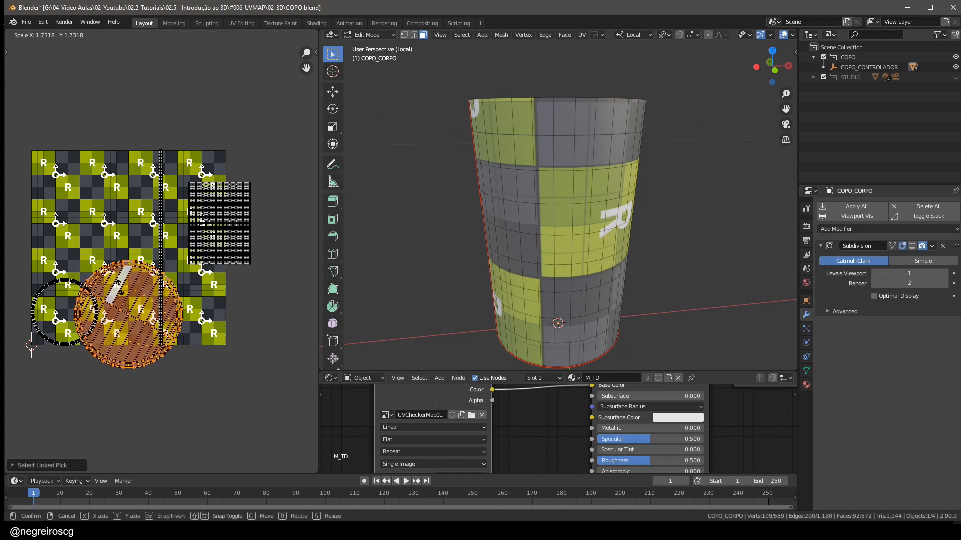
{"action": "left_click", "coordinate": [124, 294]}
{"action": "key", "text": "s"}
{"action": "left_click", "coordinate": [263, 299]}
{"action": "scroll", "coordinate": [225, 276], "scroll_direction": "down", "scroll_amount": 2}
{"action": "key", "text": "g"}
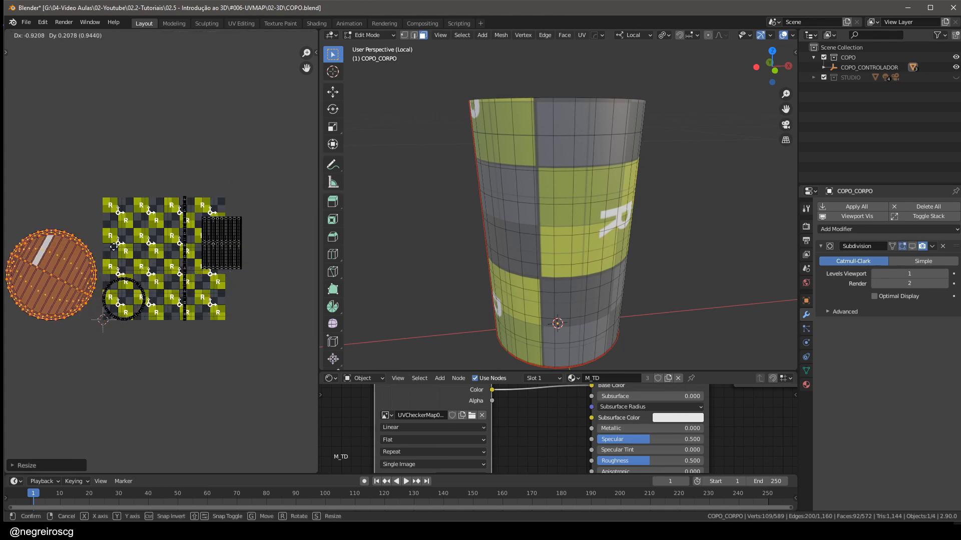
{"action": "left_click", "coordinate": [99, 234]}
- Compare the checker size on the cup's underside with the checker size on its wall
{"action": "middle_click_drag", "start_coordinate": [536, 270], "coordinate": [565, 204]}
{"action": "key", "text": "alt+a"}
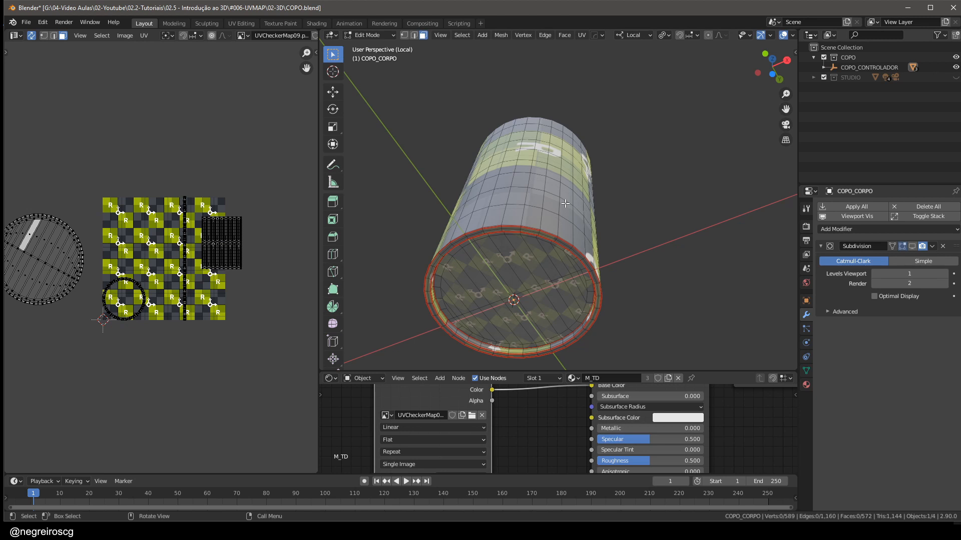
{"action": "left_click", "coordinate": [492, 275]}
{"action": "key", "text": "KP_Decimal"}
{"action": "scroll", "coordinate": [491, 262], "scroll_direction": "down", "scroll_amount": 5}
{"action": "middle_click_drag", "start_coordinate": [492, 261], "coordinate": [498, 237]}
{"action": "middle_click_drag", "start_coordinate": [596, 230], "coordinate": [580, 205]}
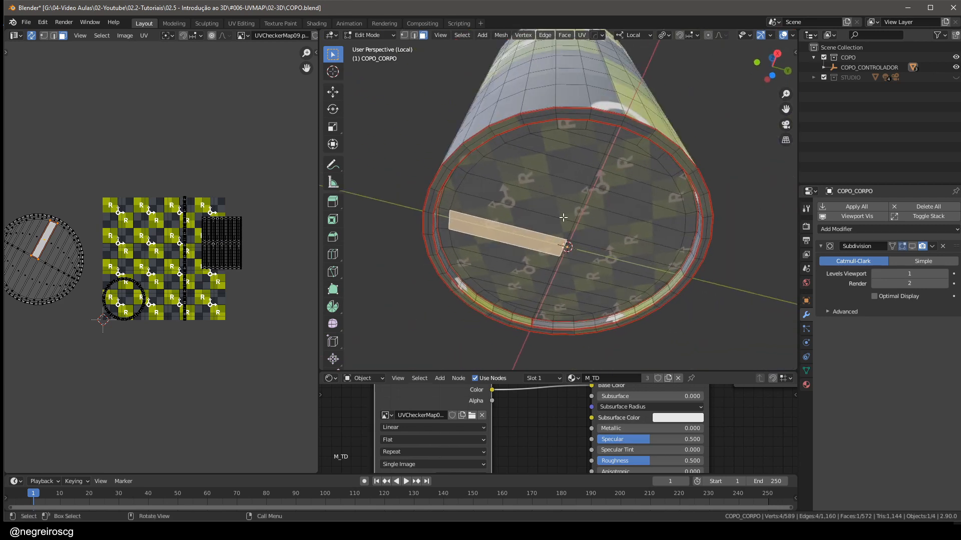
{"action": "scroll", "coordinate": [575, 211], "scroll_direction": "up", "scroll_amount": 3}
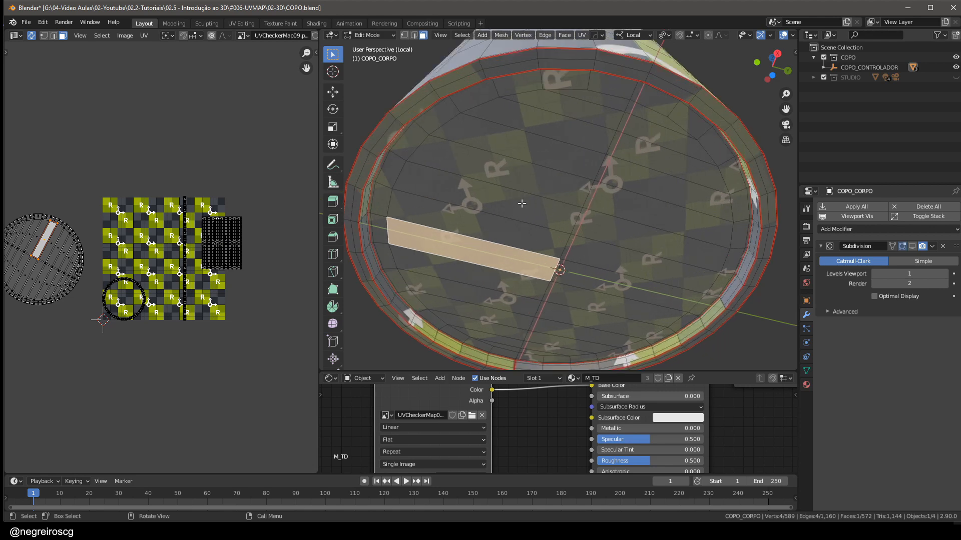
{"action": "scroll", "coordinate": [545, 181], "scroll_direction": "down", "scroll_amount": 2}
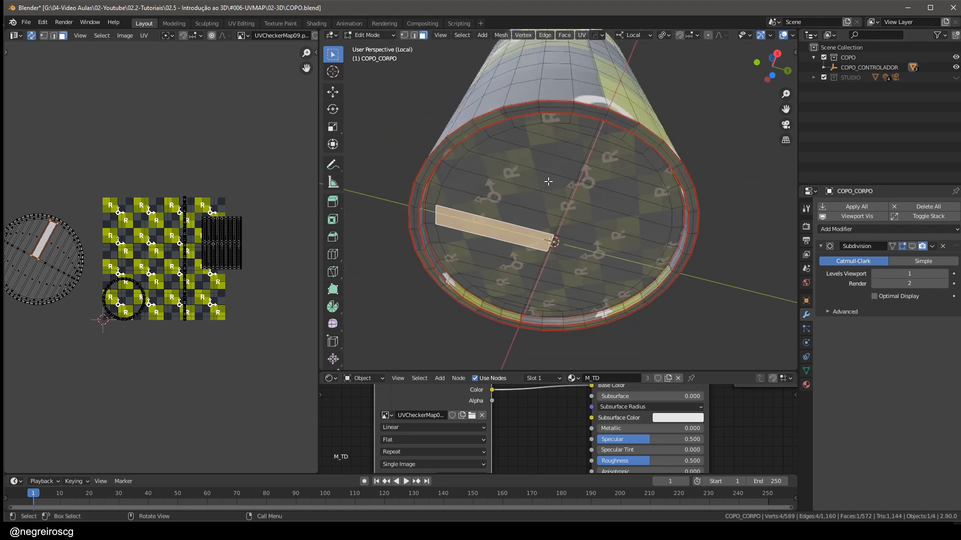
{"action": "middle_click_drag", "start_coordinate": [548, 182], "coordinate": [556, 115]}
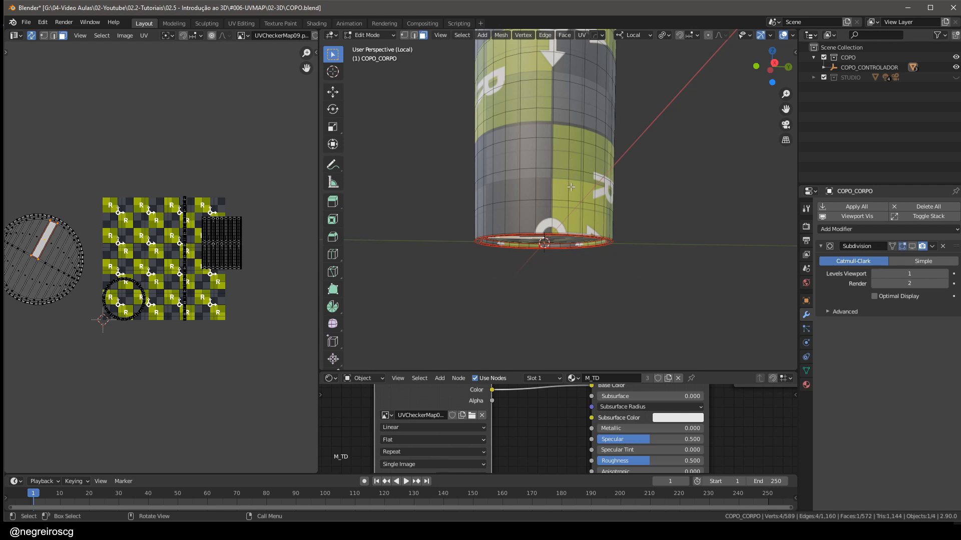
{"action": "middle_click_drag", "start_coordinate": [510, 265], "coordinate": [510, 308]}
{"action": "scroll", "coordinate": [240, 285], "scroll_direction": "down", "scroll_amount": 2}
- Select all UV islands of the cup and equalize their texel density with Average Islands Scale
{"action": "key", "text": "a"}
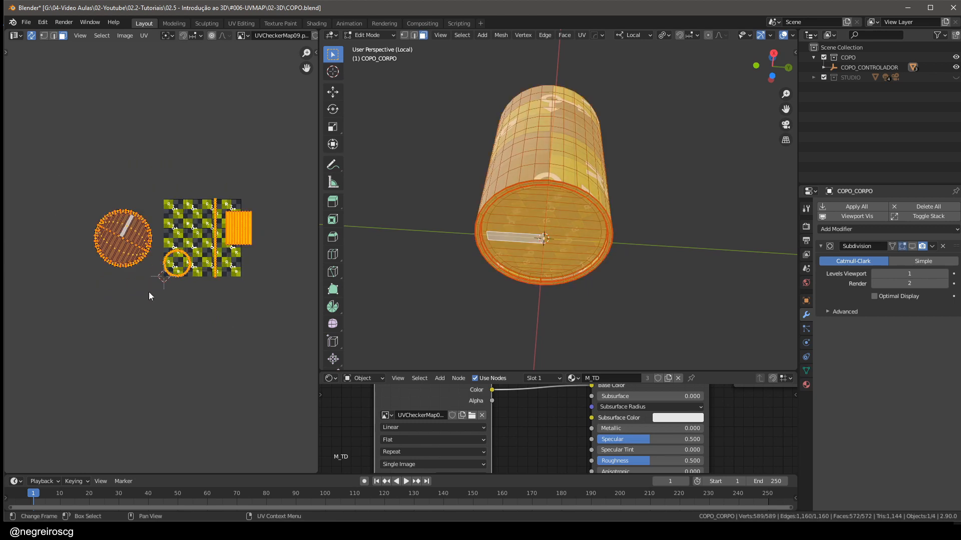
{"action": "scroll", "coordinate": [194, 238], "scroll_direction": "up", "scroll_amount": 3}
{"action": "middle_click_drag", "start_coordinate": [239, 222], "coordinate": [166, 231]}
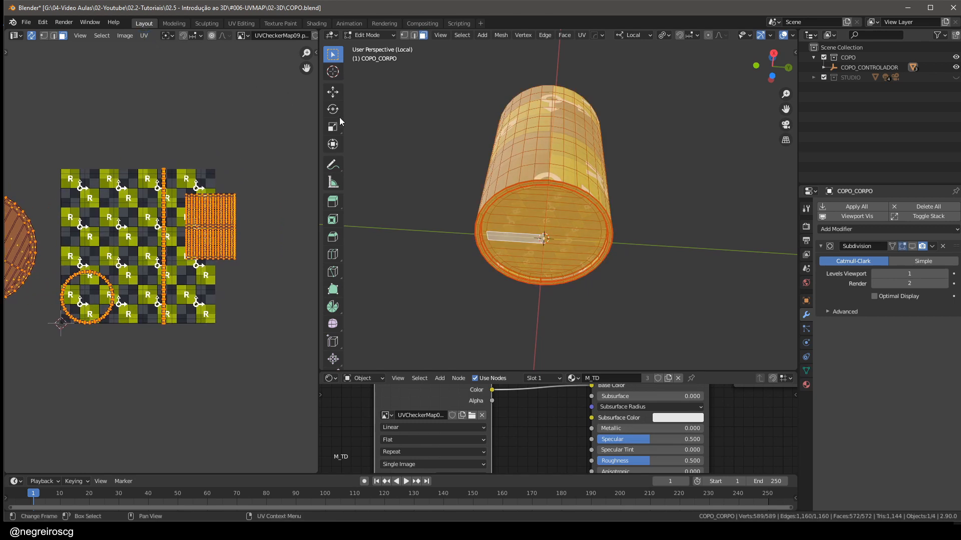
{"action": "middle_click_drag", "start_coordinate": [215, 152], "coordinate": [238, 174]}
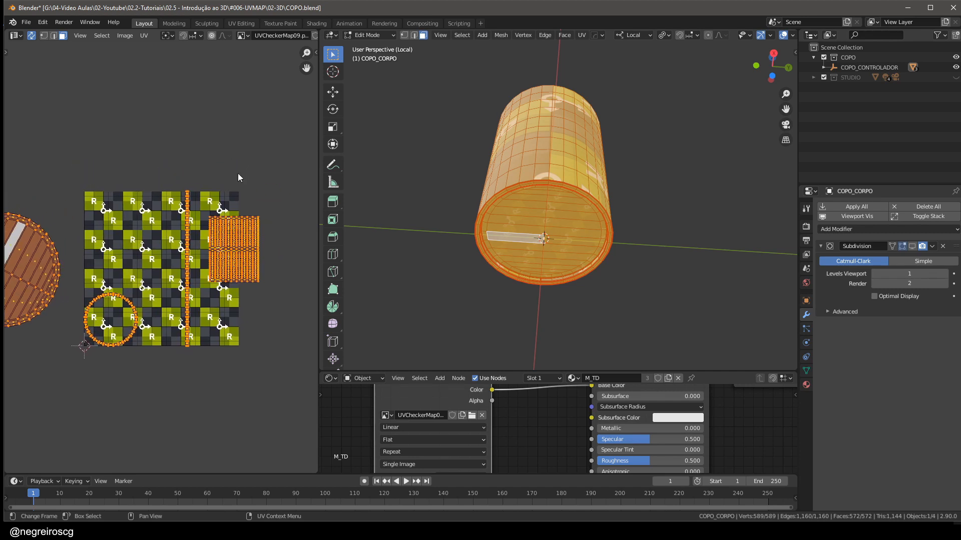
{"action": "middle_click_drag", "start_coordinate": [524, 112], "coordinate": [539, 132]}
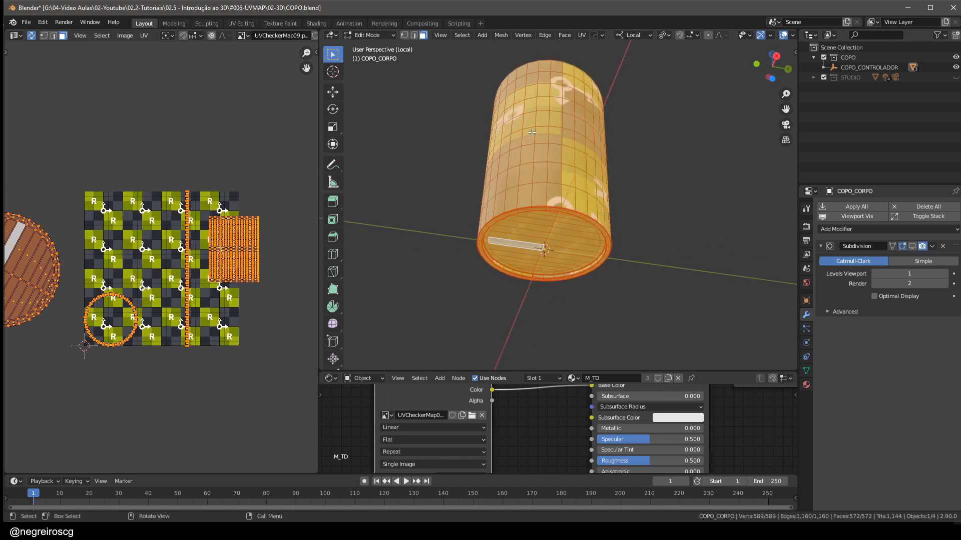
{"action": "left_click", "coordinate": [142, 36]}
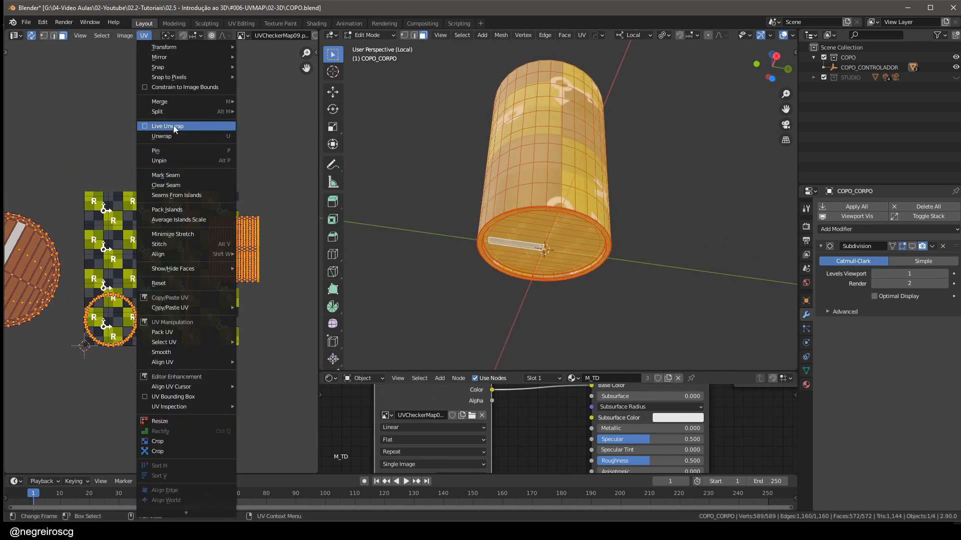
{"action": "left_click", "coordinate": [189, 223]}
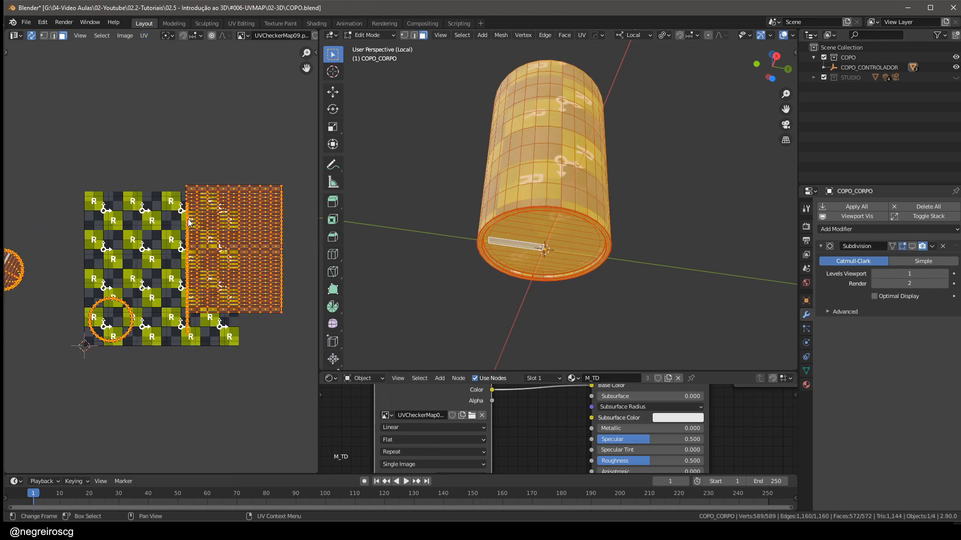
- Examine the checker size on the cup's wall and underside together with the rescaled UV islands
{"action": "middle_click_drag", "start_coordinate": [596, 186], "coordinate": [606, 254]}
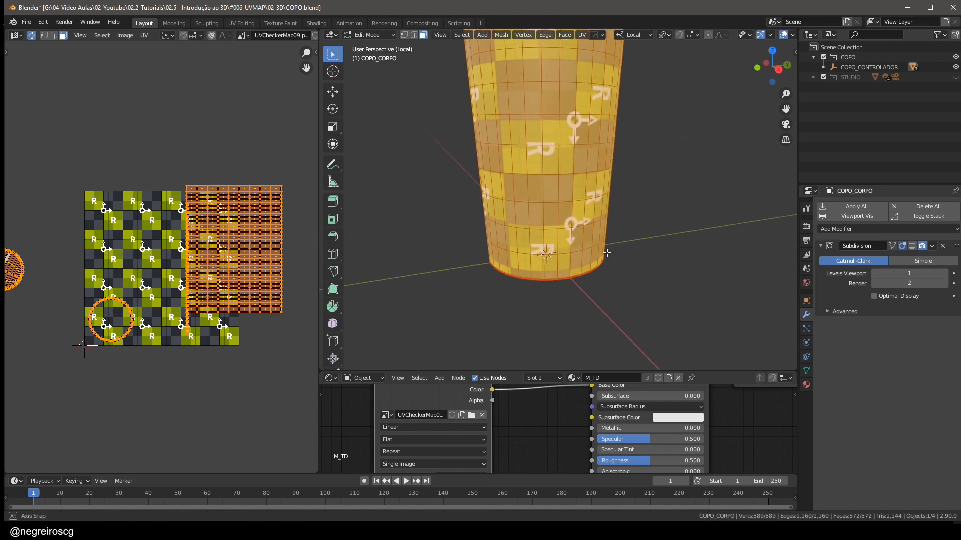
{"action": "scroll", "coordinate": [292, 244], "scroll_direction": "up", "scroll_amount": 1}
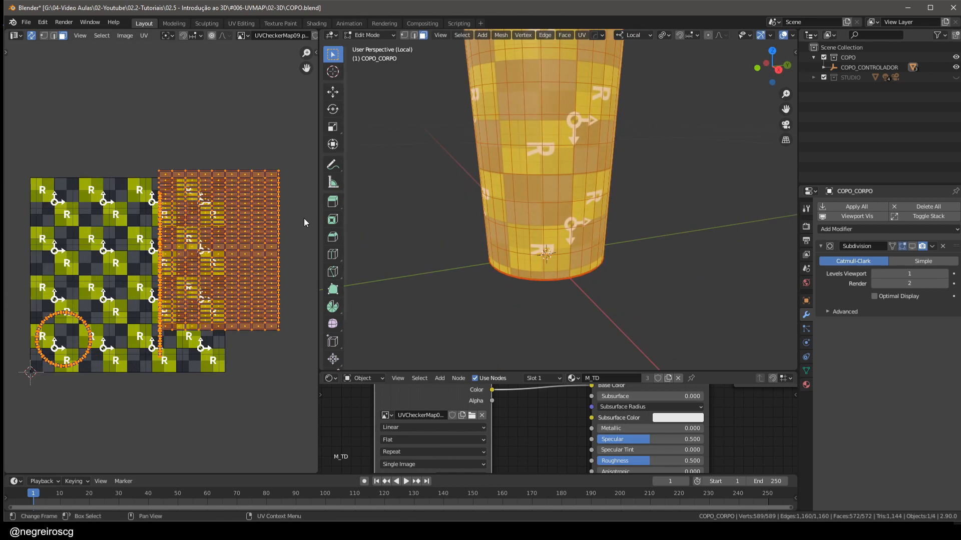
{"action": "scroll", "coordinate": [304, 219], "scroll_direction": "down", "scroll_amount": 2}
{"action": "middle_click_drag", "start_coordinate": [188, 275], "coordinate": [167, 262]}
{"action": "scroll", "coordinate": [177, 263], "scroll_direction": "up", "scroll_amount": 1}
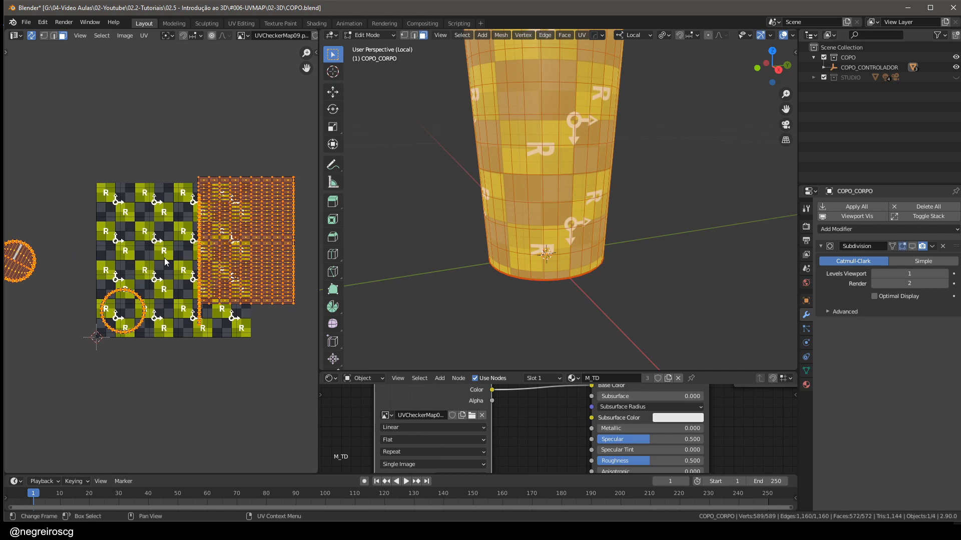
{"action": "middle_click_drag", "start_coordinate": [523, 202], "coordinate": [429, 167]}
{"action": "middle_click_drag", "start_coordinate": [177, 254], "coordinate": [187, 257]}
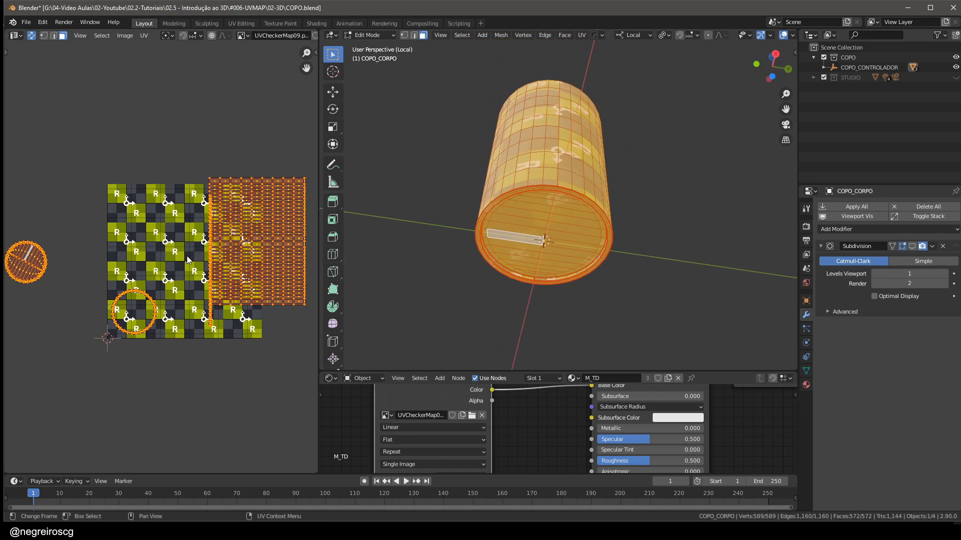
{"action": "left_click", "coordinate": [144, 36]}
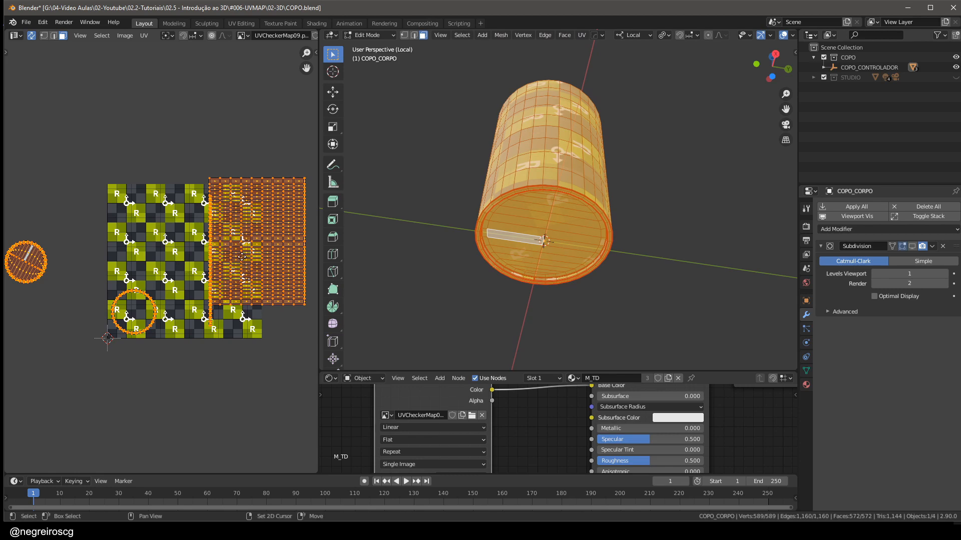
- Maximize the UV editor and frame all the islands together with the checker image
{"action": "scroll", "coordinate": [241, 271], "scroll_direction": "down", "scroll_amount": 2, "text": "ctrl"}
{"action": "key", "text": "ctrl+space"}
{"action": "scroll", "coordinate": [584, 281], "scroll_direction": "up", "scroll_amount": 3}
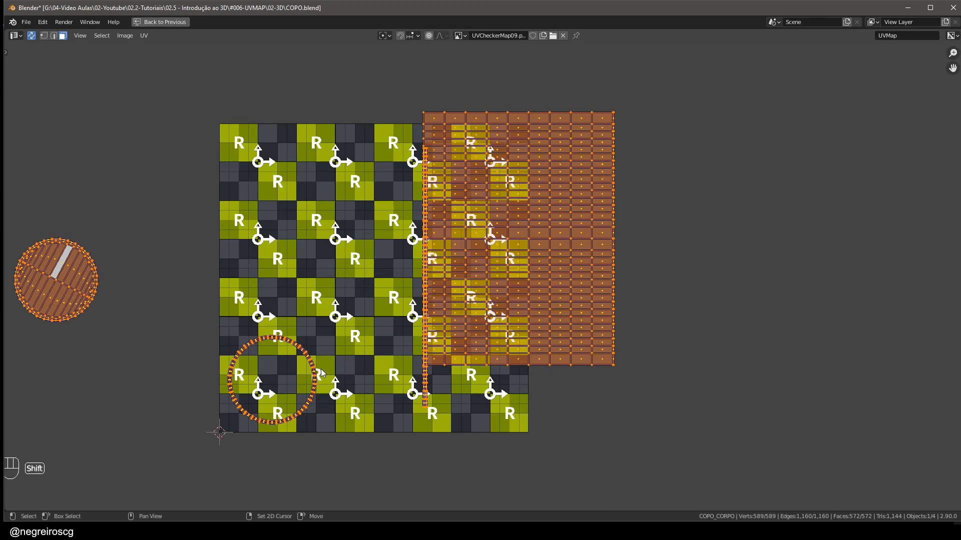
{"action": "middle_click_drag", "start_coordinate": [331, 365], "coordinate": [483, 352]}
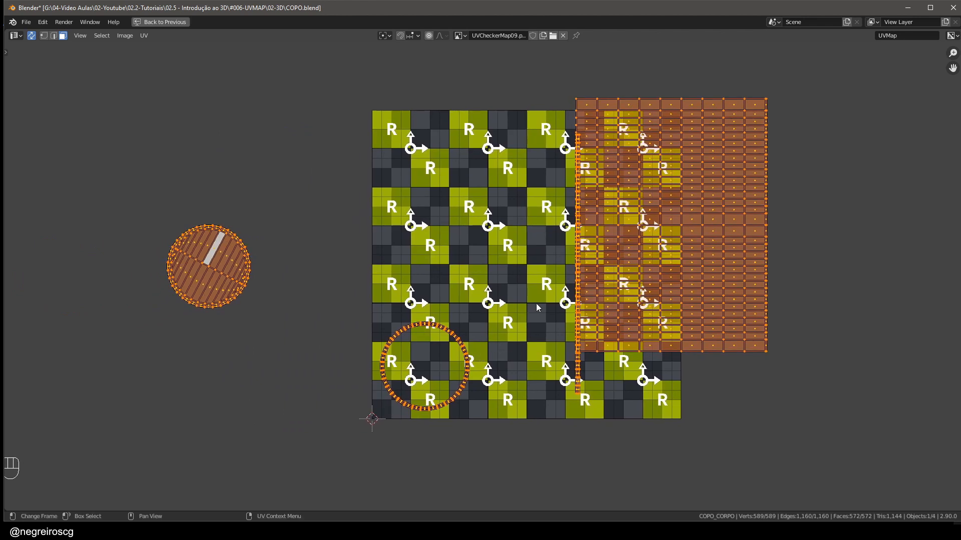
{"action": "middle_click_drag", "start_coordinate": [536, 303], "coordinate": [532, 266], "text": "ctrl"}
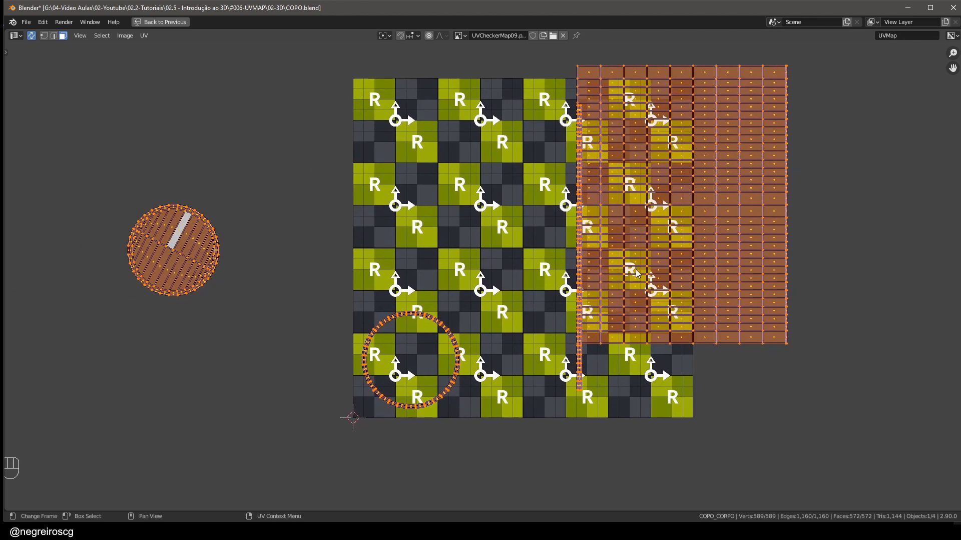
- Compare the reference picture of the cup with the UV islands and the checker pattern on the cup's wall
{"action": "middle_click_drag", "start_coordinate": [637, 272], "coordinate": [612, 279]}
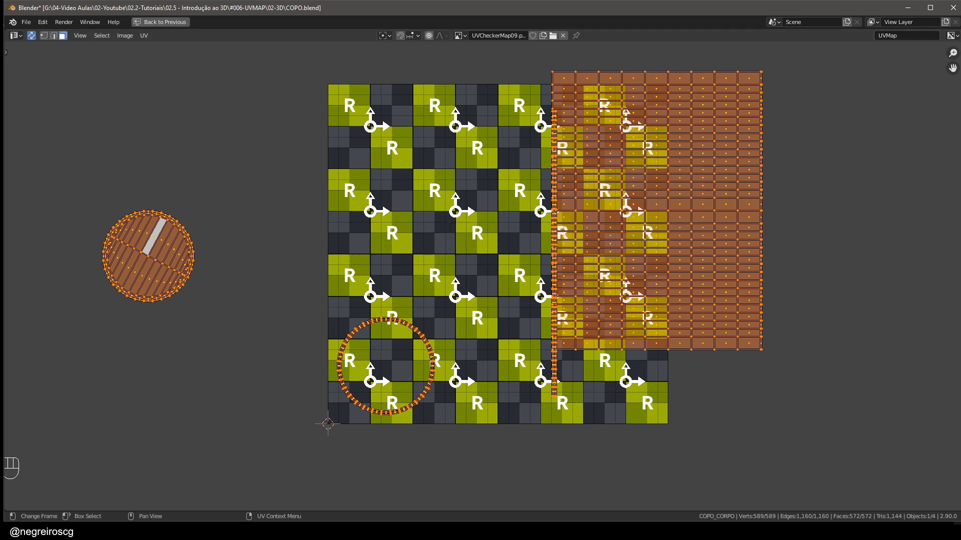
{"action": "right_click_drag", "start_coordinate": [960, 108], "coordinate": [885, 123]}
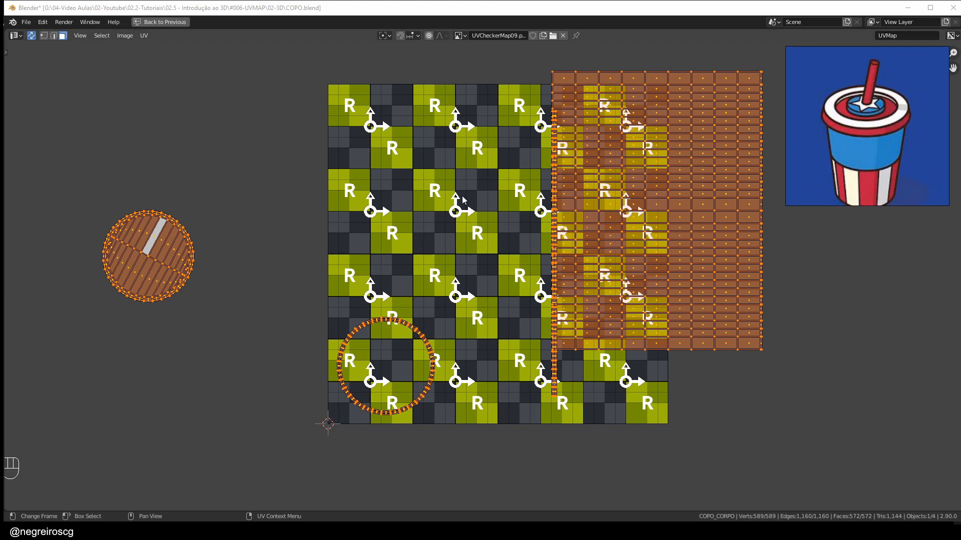
{"action": "right_click_drag", "start_coordinate": [837, 147], "coordinate": [960, 153]}
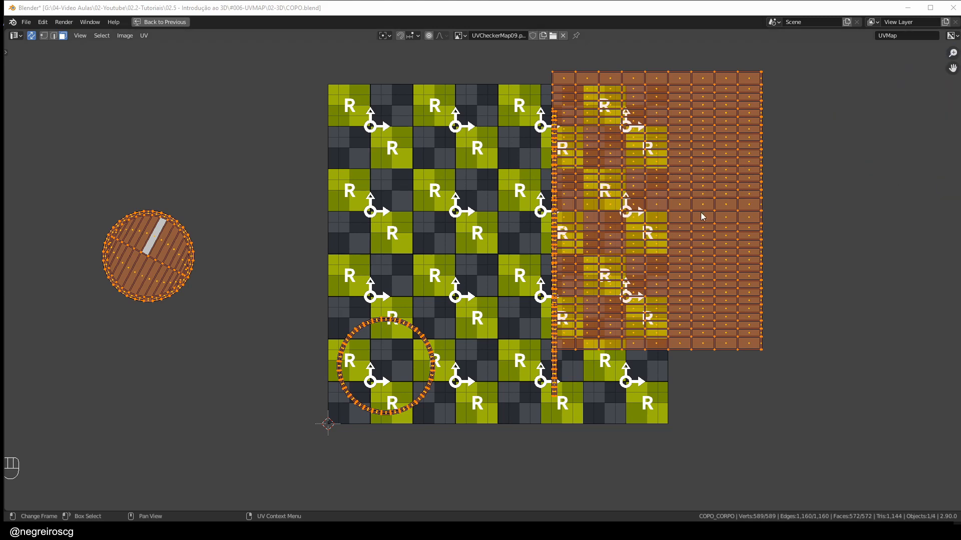
{"action": "key", "text": "ctrl+space"}
{"action": "middle_click_drag", "start_coordinate": [574, 354], "coordinate": [553, 225]}
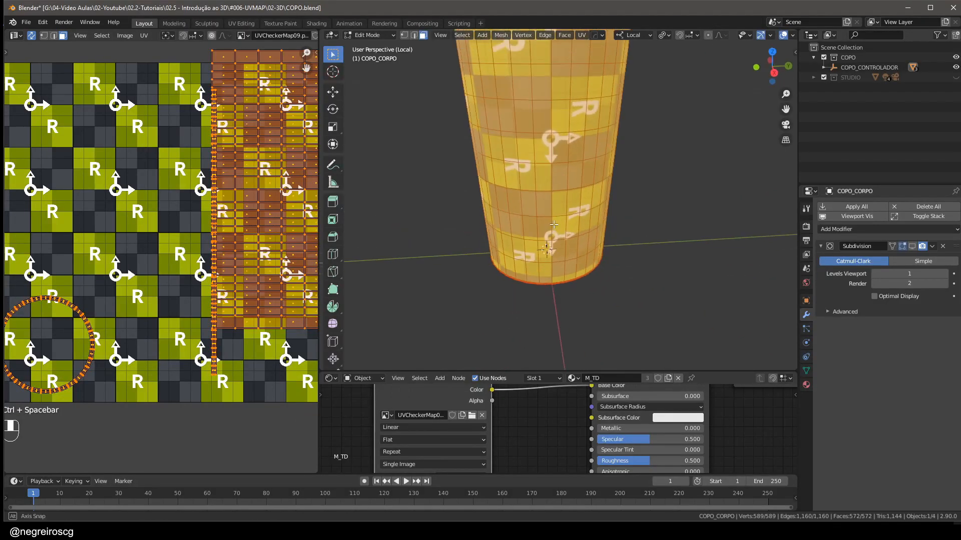
{"action": "middle_click_drag", "start_coordinate": [552, 186], "coordinate": [570, 218], "text": "shift"}
{"action": "middle_click_drag", "start_coordinate": [244, 190], "coordinate": [243, 190]}
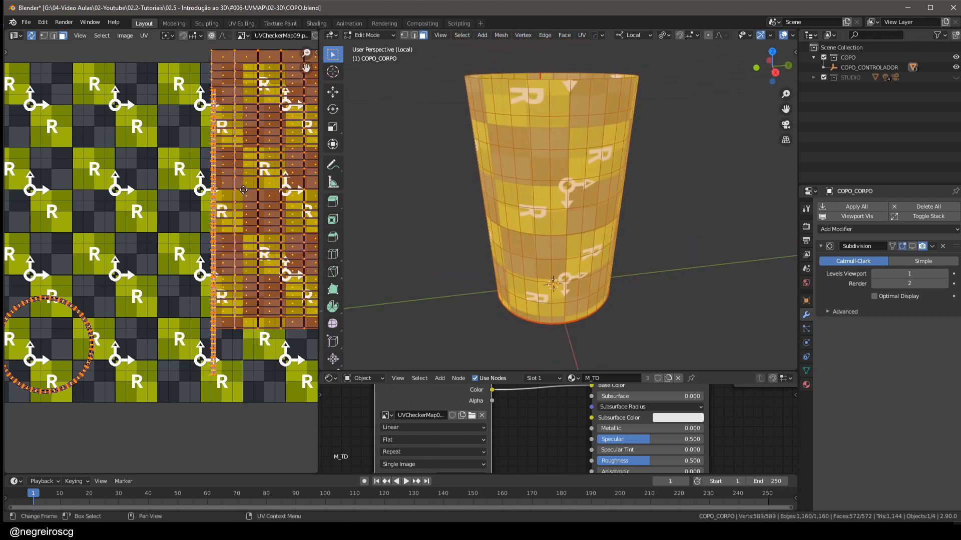
{"action": "key", "text": "ctrl+space"}
{"action": "middle_click_drag", "start_coordinate": [341, 181], "coordinate": [337, 208]}
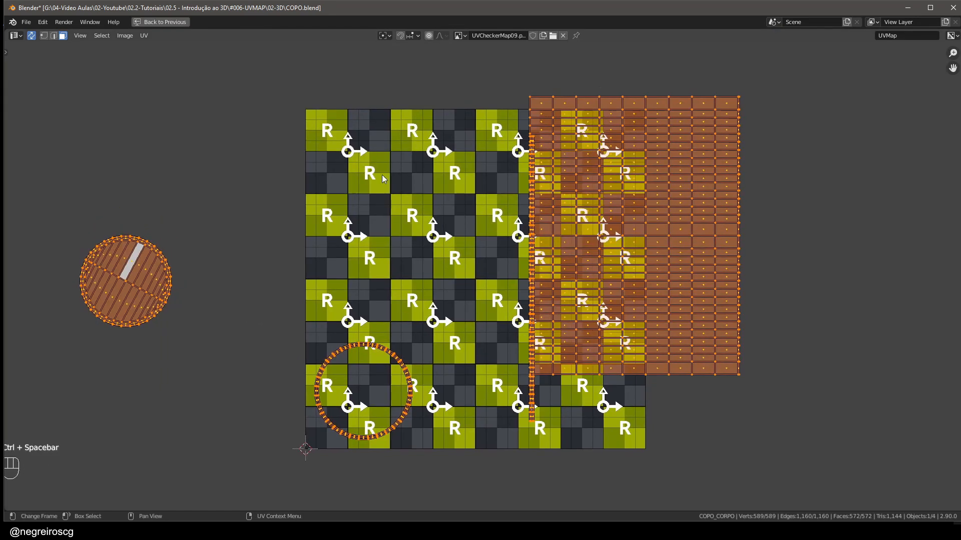
- Pack all the cup's UV islands into the UV square with Pack UV and set the margin to 0.09
{"action": "left_click", "coordinate": [144, 35]}
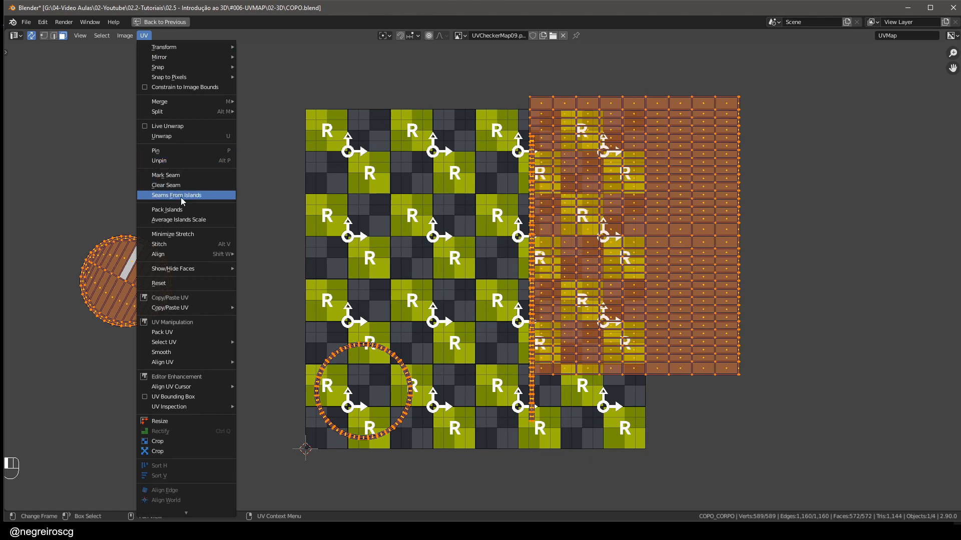
{"action": "mouse_move", "coordinate": [182, 308]}
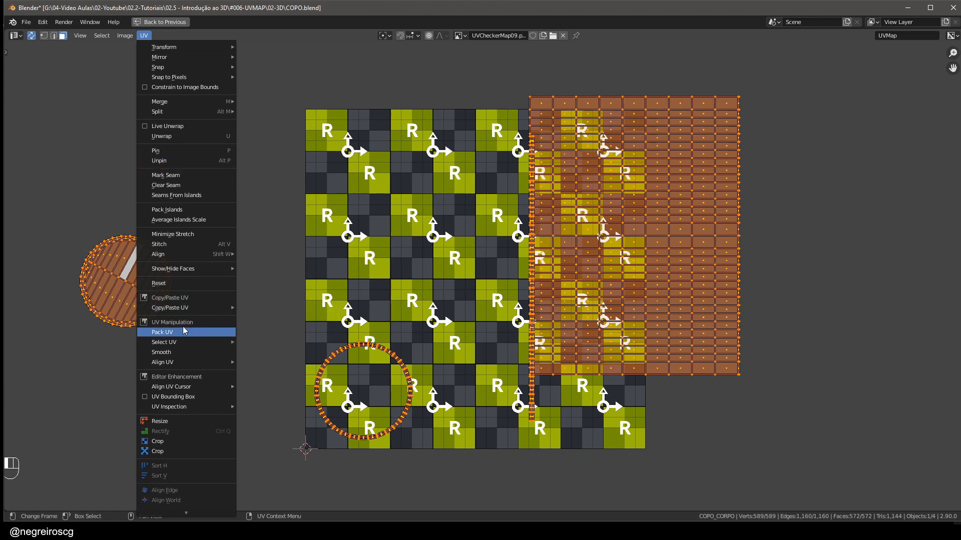
{"action": "left_click", "coordinate": [182, 333]}
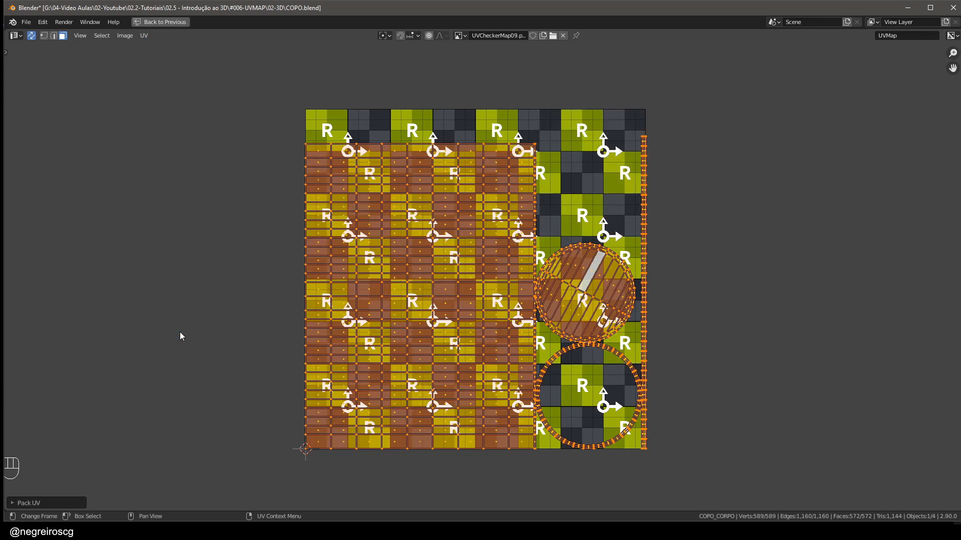
{"action": "scroll", "coordinate": [530, 263], "scroll_direction": "up", "scroll_amount": 1}
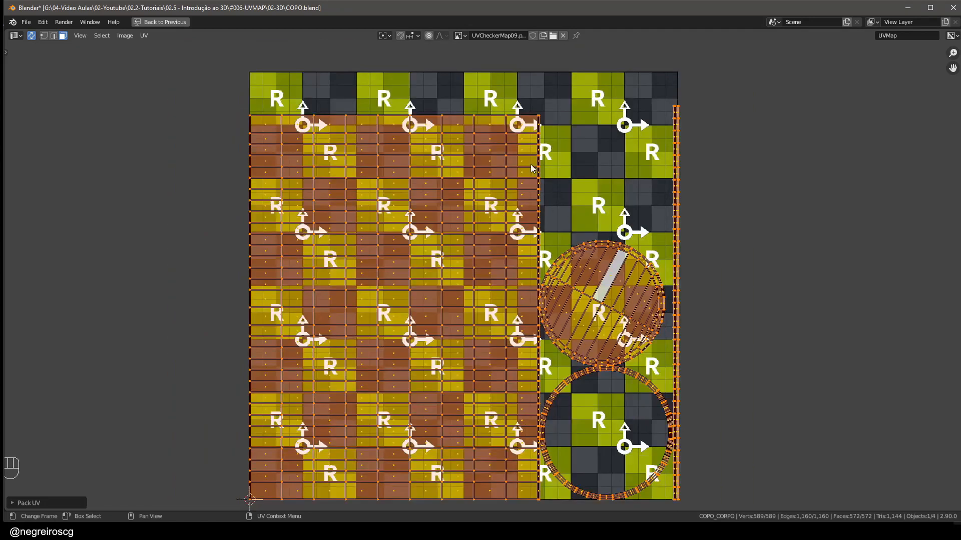
{"action": "left_click", "coordinate": [49, 506]}
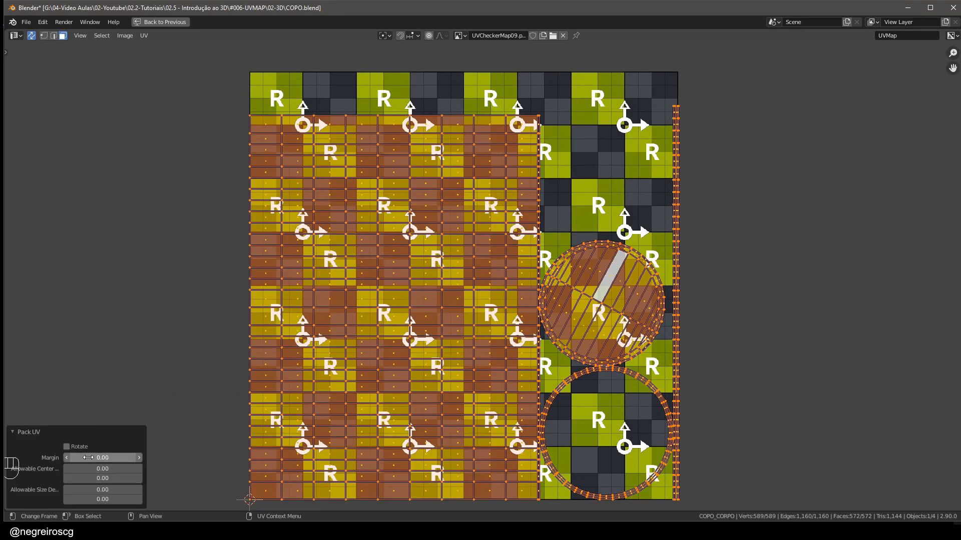
{"action": "left_click_drag", "start_coordinate": [74, 459], "coordinate": [99, 459]}
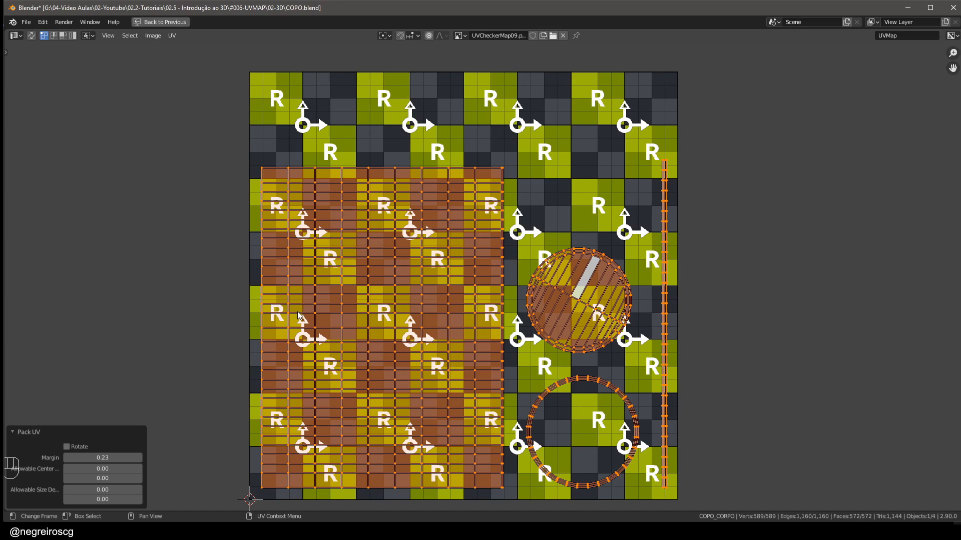
{"action": "left_click_drag", "start_coordinate": [102, 459], "coordinate": [88, 458]}
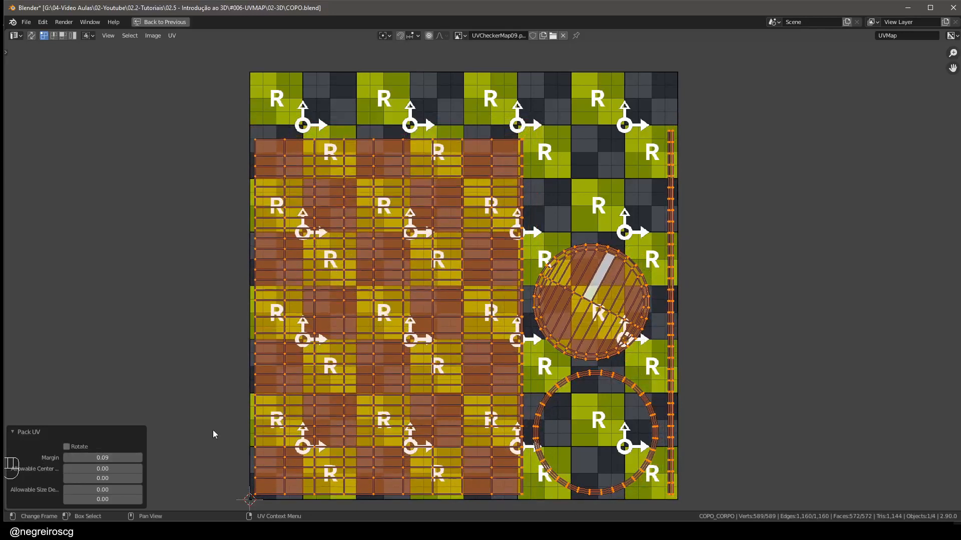
- Examine the gaps between the wall grid, the round base and the rim islands
{"action": "scroll", "coordinate": [443, 294], "scroll_direction": "up", "scroll_amount": 1}
{"action": "middle_click_drag", "start_coordinate": [494, 335], "coordinate": [430, 244]}
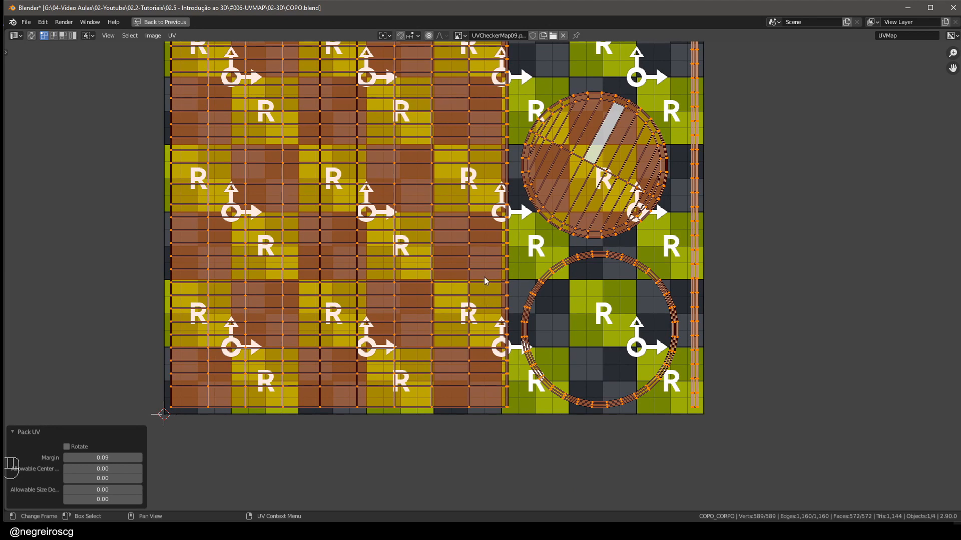
{"action": "scroll", "coordinate": [565, 328], "scroll_direction": "up", "scroll_amount": 2}
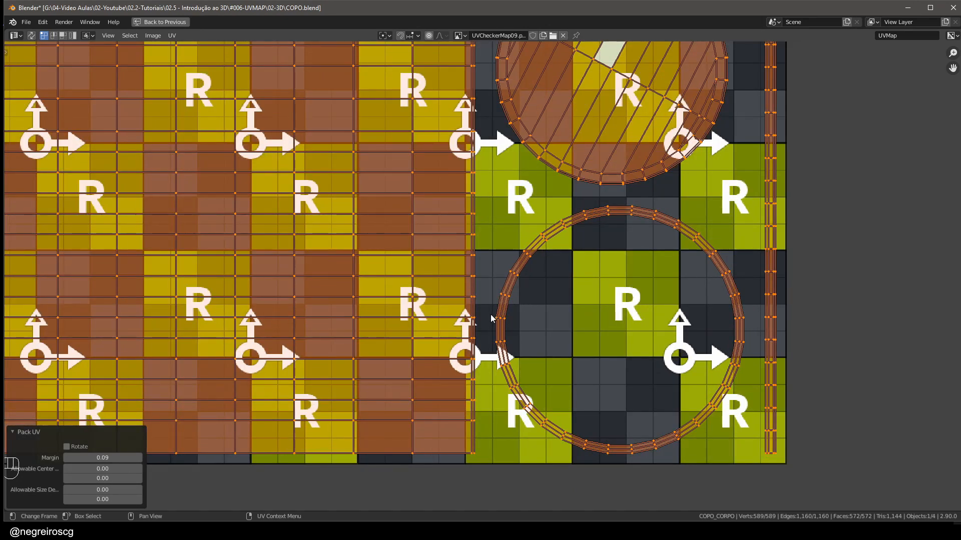
{"action": "scroll", "coordinate": [485, 331], "scroll_direction": "up", "scroll_amount": 2}
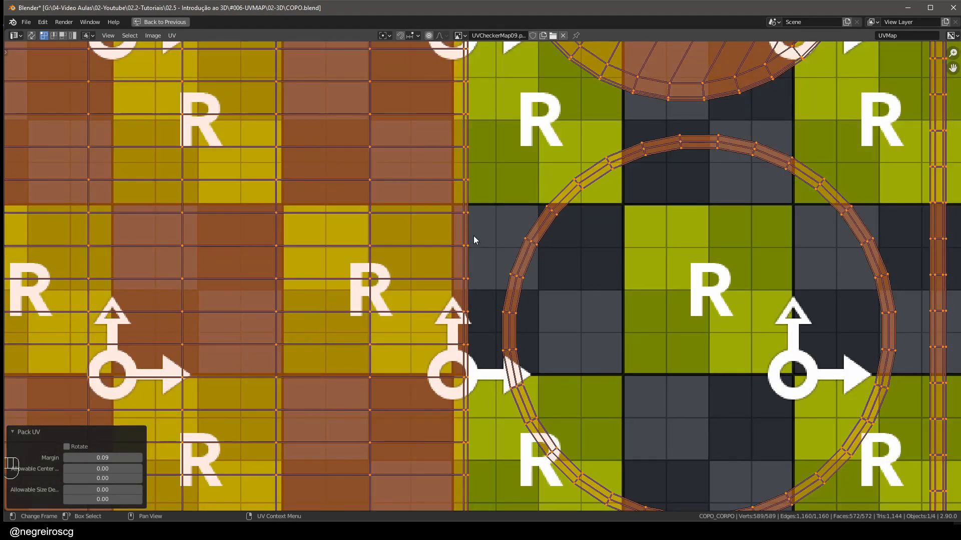
{"action": "scroll", "coordinate": [474, 236], "scroll_direction": "down", "scroll_amount": 4}
{"action": "scroll", "coordinate": [460, 310], "scroll_direction": "down", "scroll_amount": 1}
{"action": "scroll", "coordinate": [461, 310], "scroll_direction": "down", "scroll_amount": 1}
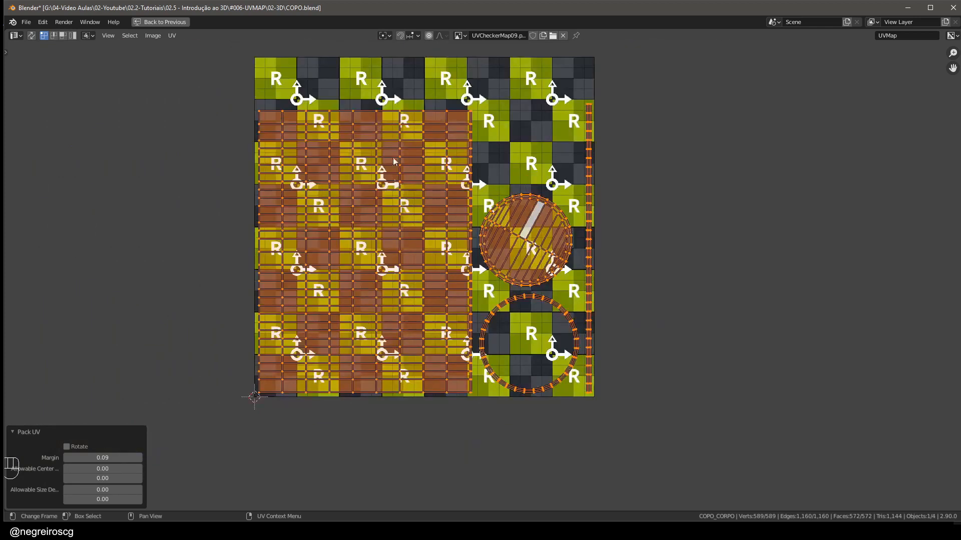
{"action": "scroll", "coordinate": [521, 257], "scroll_direction": "up", "scroll_amount": 3}
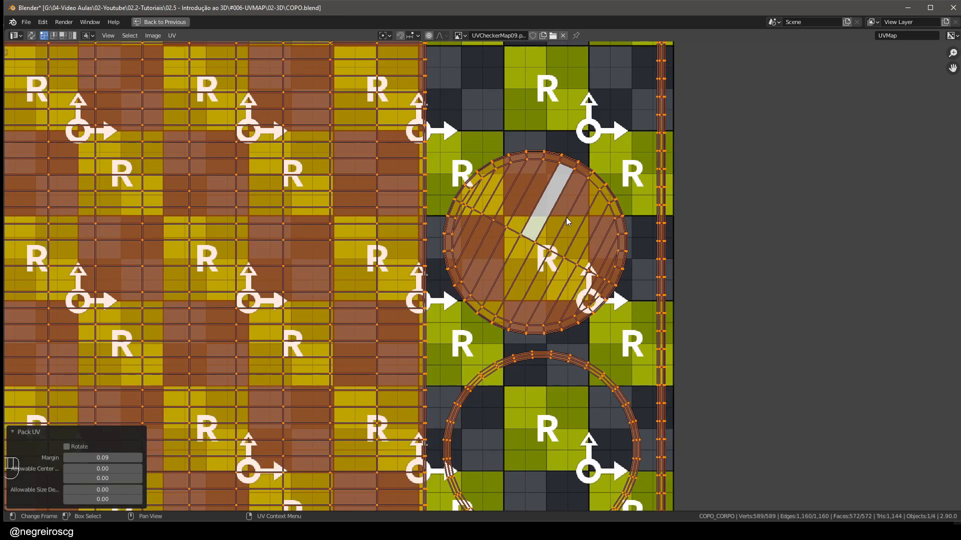
{"action": "scroll", "coordinate": [423, 255], "scroll_direction": "up", "scroll_amount": 1}
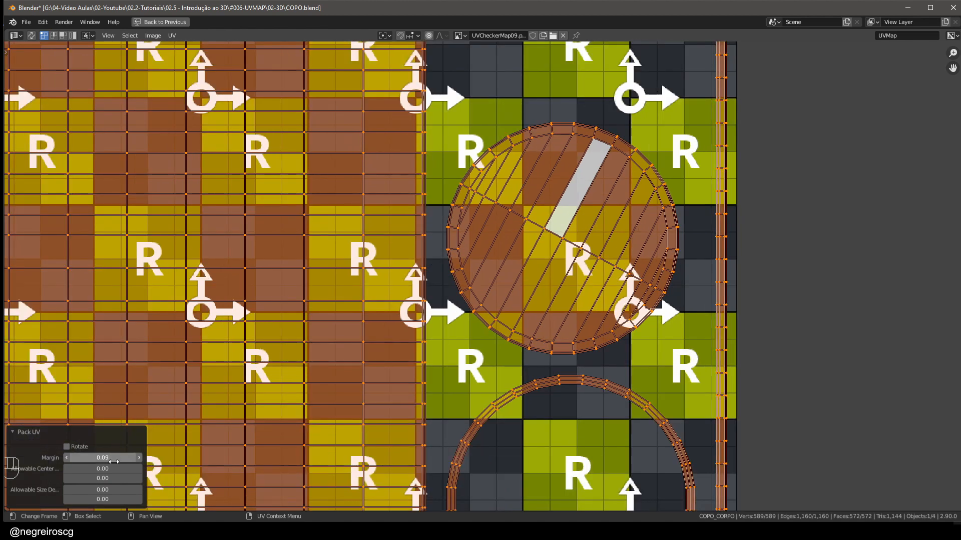
- Set the Pack UV margin to 0.00 and inspect the spacing between the wall grid and the round base
{"action": "left_click_drag", "start_coordinate": [102, 458], "coordinate": [70, 458], "text": "shift"}
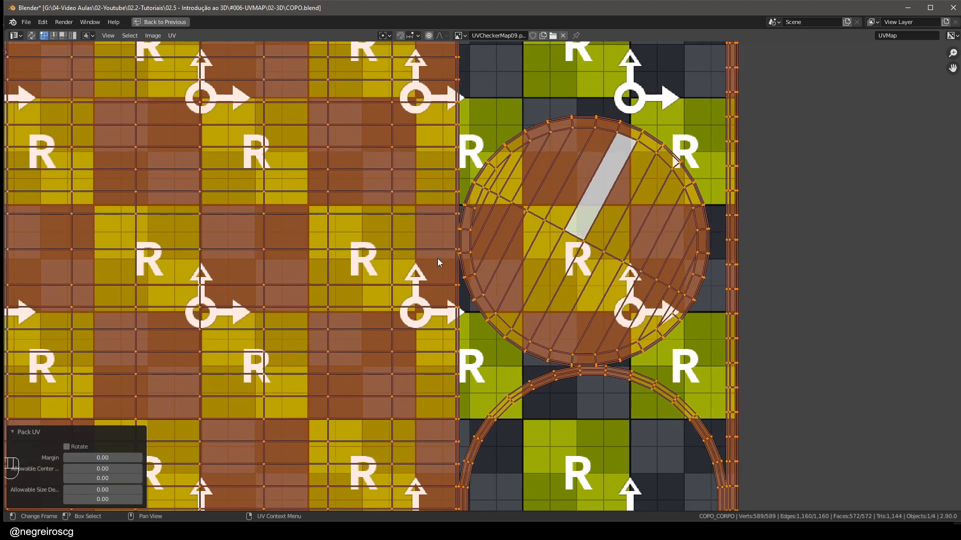
{"action": "scroll", "coordinate": [467, 223], "scroll_direction": "up", "scroll_amount": 3}
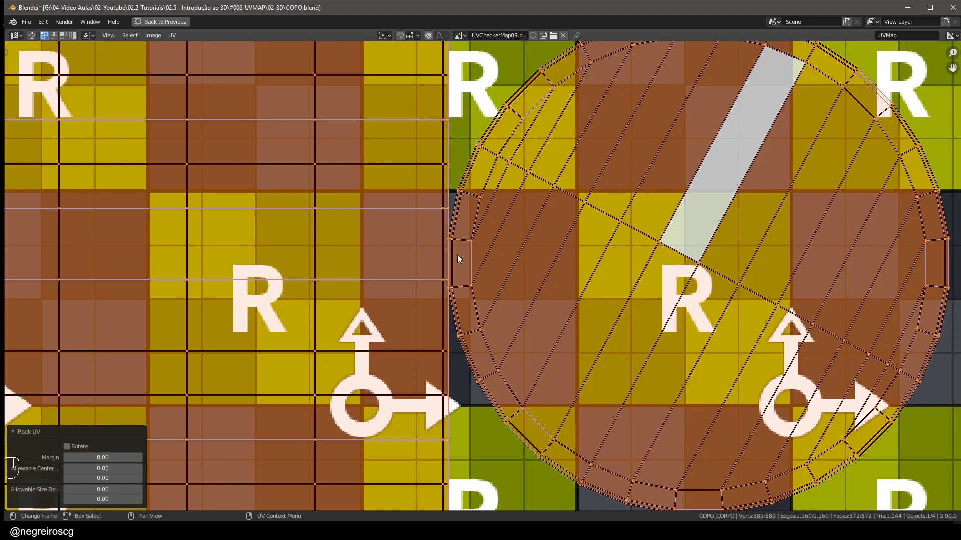
{"action": "scroll", "coordinate": [373, 279], "scroll_direction": "up", "scroll_amount": 1}
{"action": "scroll", "coordinate": [332, 283], "scroll_direction": "down", "scroll_amount": 1}
{"action": "scroll", "coordinate": [435, 260], "scroll_direction": "down", "scroll_amount": 2}
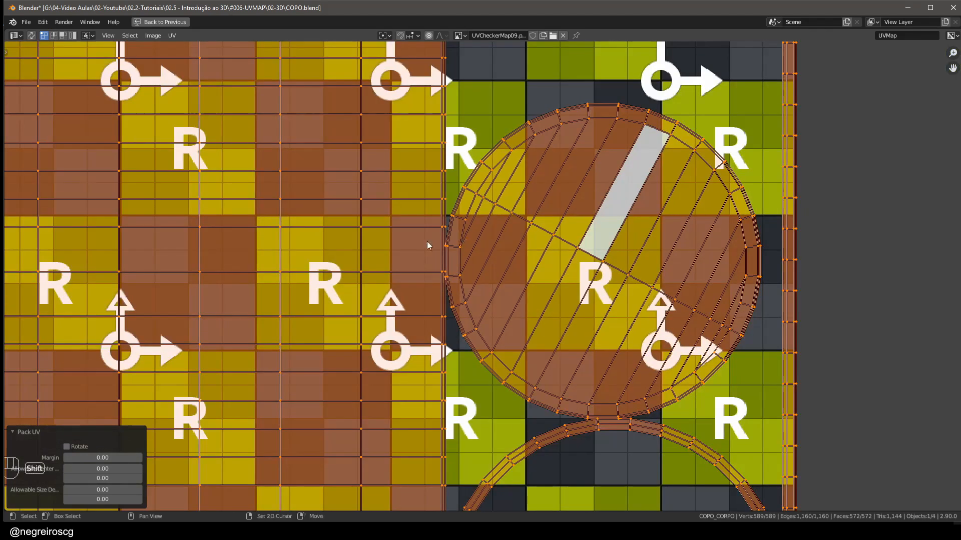
{"action": "scroll", "coordinate": [428, 245], "scroll_direction": "up", "scroll_amount": 2, "text": "shift"}
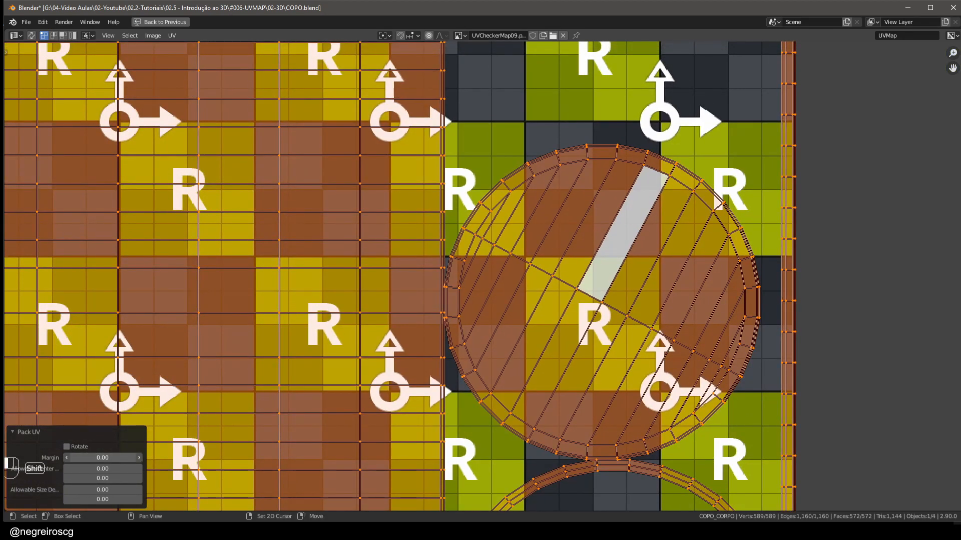
- Raise the Pack UV margin by a fine amount to separate the packed islands slightly
{"action": "left_click_drag", "start_coordinate": [103, 458], "coordinate": [133, 458], "text": "shift"}
{"action": "scroll", "coordinate": [448, 203], "scroll_direction": "down", "scroll_amount": 6}
{"action": "middle_click_drag", "start_coordinate": [445, 178], "coordinate": [584, 192], "text": "shift"}
- Restore the full workspace layout, deselect the cup's faces and examine the checker's orientation on its wall
{"action": "key", "text": "ctrl+space"}
{"action": "left_click", "coordinate": [713, 204]}
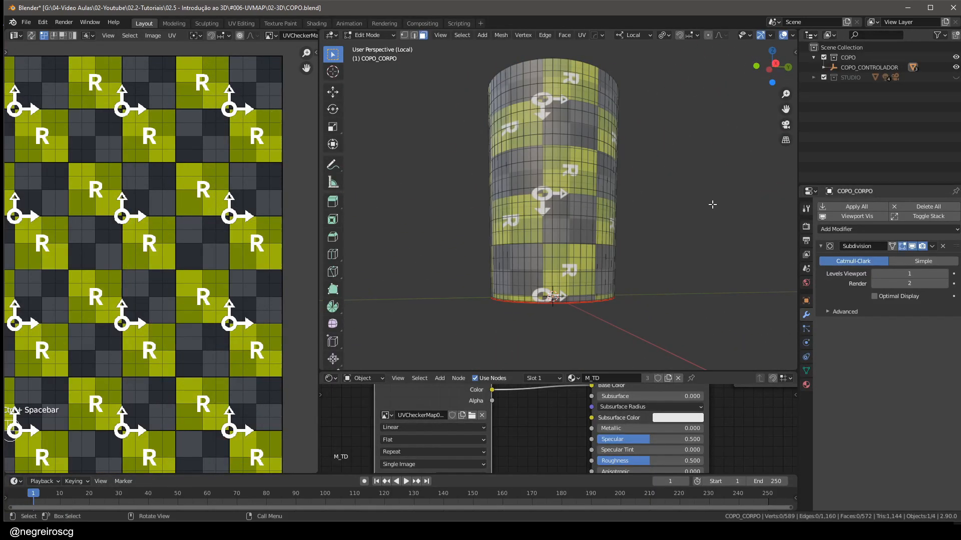
{"action": "middle_click_drag", "start_coordinate": [630, 158], "coordinate": [598, 191]}
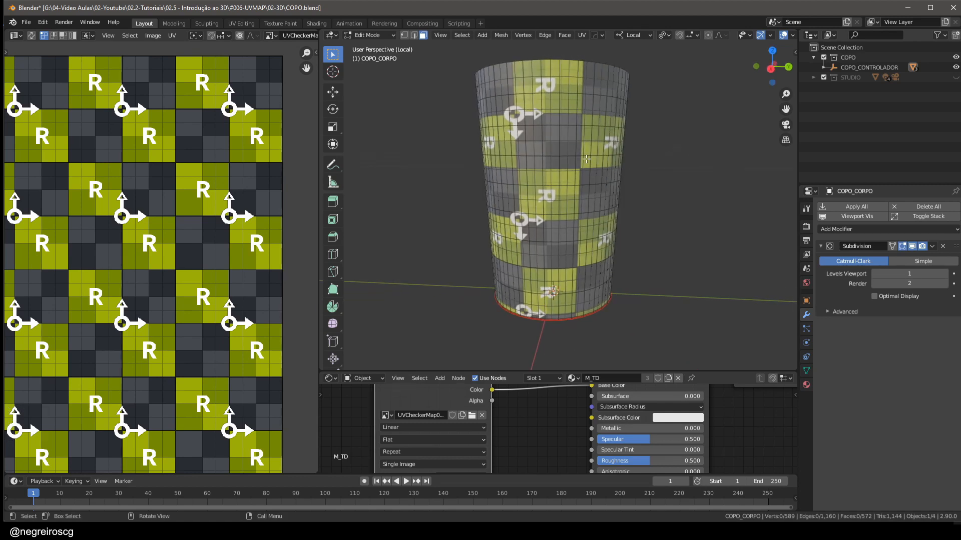
{"action": "middle_click_drag", "start_coordinate": [586, 158], "coordinate": [560, 161]}
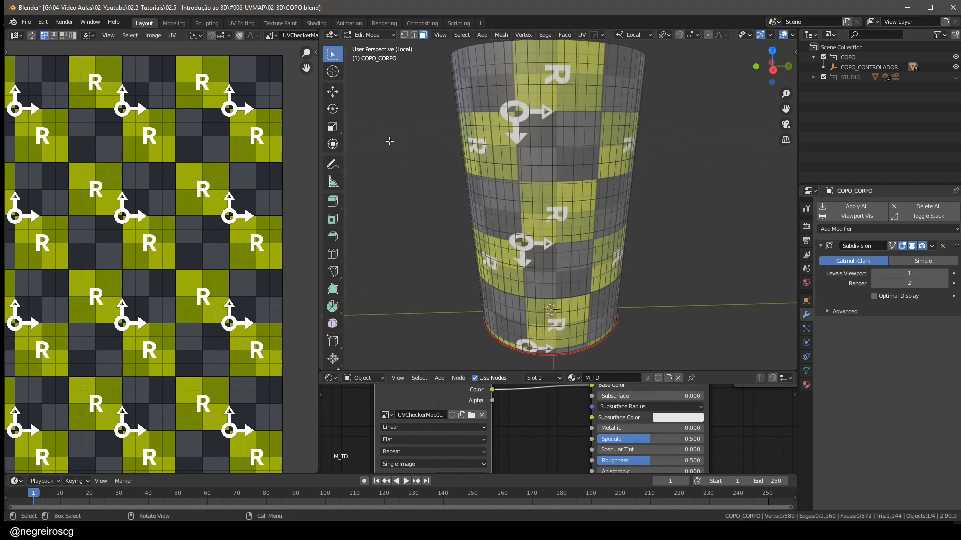
- Select all linked faces of the cup's outer wall up to the seams and frame its UV island
{"action": "left_click", "coordinate": [540, 117]}
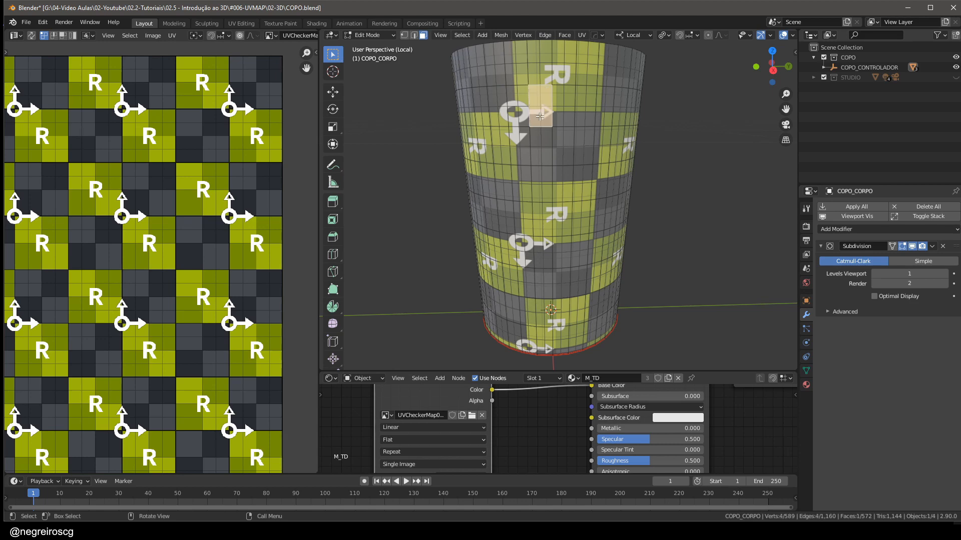
{"action": "key", "text": "l"}
{"action": "scroll", "coordinate": [173, 197], "scroll_direction": "down", "scroll_amount": 4}
{"action": "scroll", "coordinate": [141, 209], "scroll_direction": "up", "scroll_amount": 3}
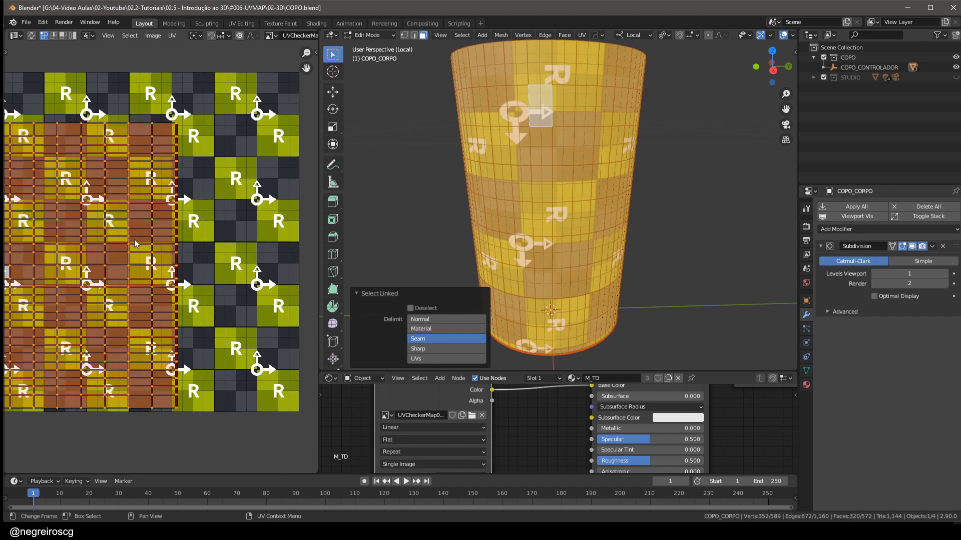
{"action": "scroll", "coordinate": [155, 220], "scroll_direction": "down", "scroll_amount": 1}
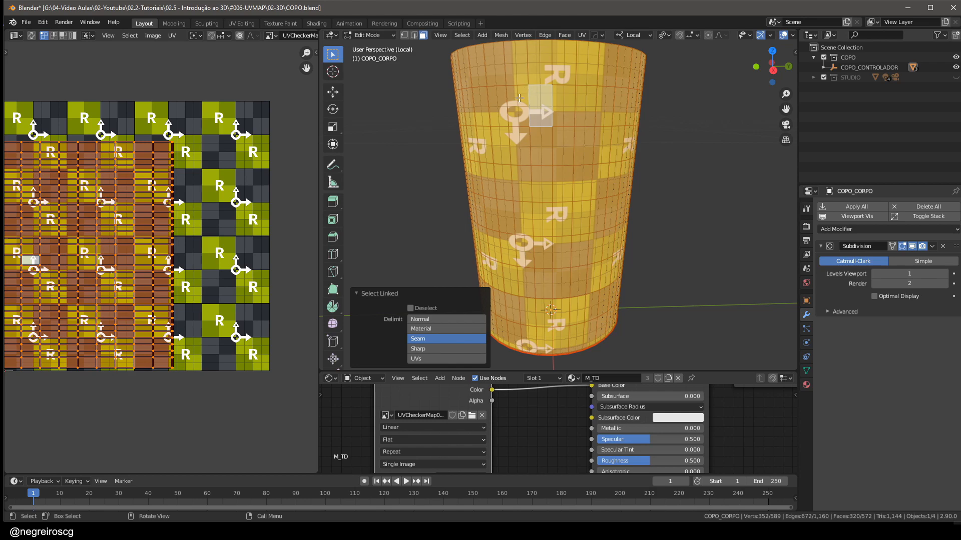
{"action": "middle_click_drag", "start_coordinate": [131, 219], "coordinate": [189, 211]}
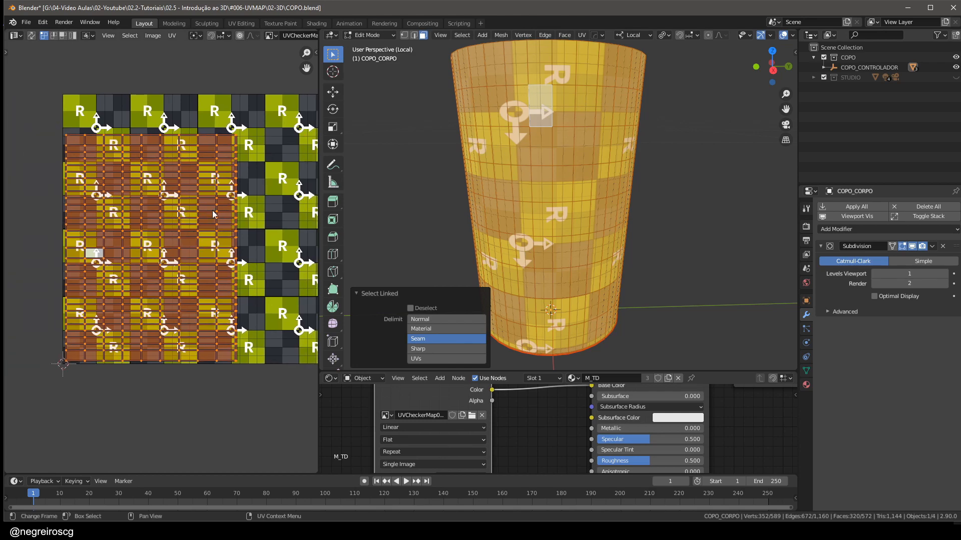
- Rotate the wall's UV island by 90° so the checker letters stand upright on the cup
{"action": "key", "text": "r"}
{"action": "right_click", "coordinate": [263, 160]}
{"action": "mouse_move", "coordinate": [133, 246]}
{"action": "middle_mouse_down"}
{"action": "mouse_move", "coordinate": [131, 217]}
{"action": "mouse_move", "coordinate": [106, 266]}
{"action": "mouse_move", "coordinate": [131, 232]}
{"action": "middle_mouse_up"}
{"action": "mouse_move", "coordinate": [567, 204]}
{"action": "middle_mouse_down"}
{"action": "mouse_move", "coordinate": [538, 218]}
{"action": "mouse_move", "coordinate": [572, 201]}
{"action": "middle_mouse_up"}
{"action": "middle_click_drag", "start_coordinate": [150, 220], "coordinate": [139, 220]}
{"action": "key", "text": "r"}
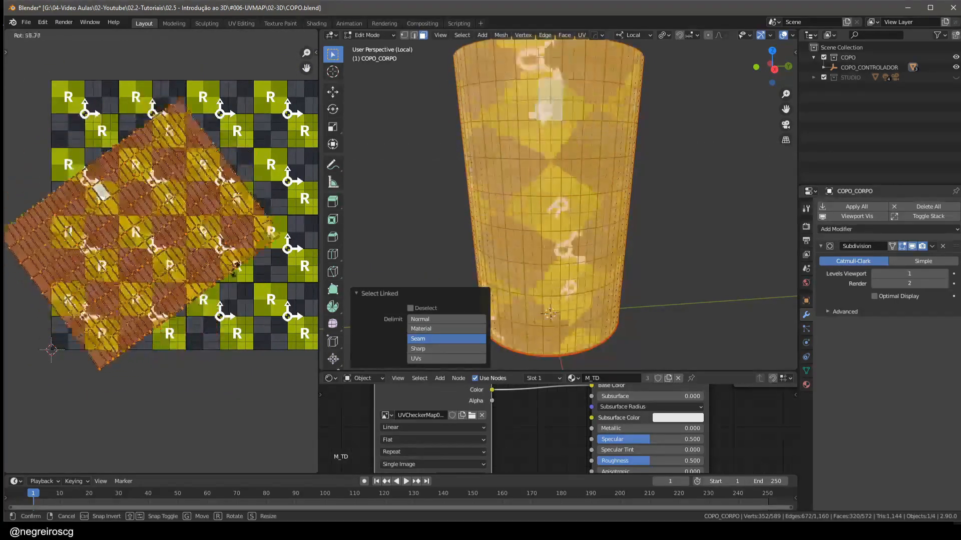
{"action": "left_click", "coordinate": [194, 322]}
{"action": "middle_click_drag", "start_coordinate": [658, 272], "coordinate": [542, 130]}
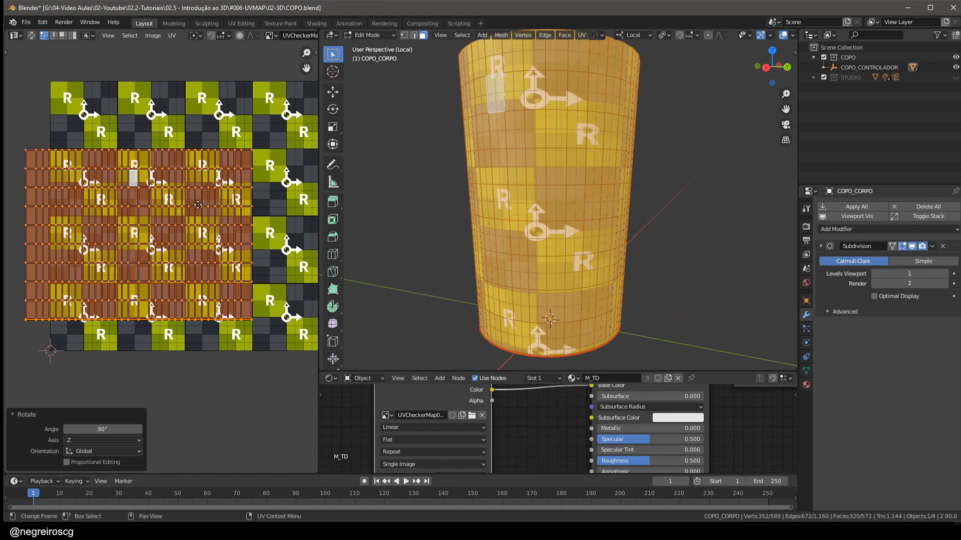
- Scale the wall's UV island along X only by about 1.34
{"action": "middle_click_drag", "start_coordinate": [200, 206], "coordinate": [202, 212]}
{"action": "key", "text": "s"}
{"action": "key", "text": "y"}
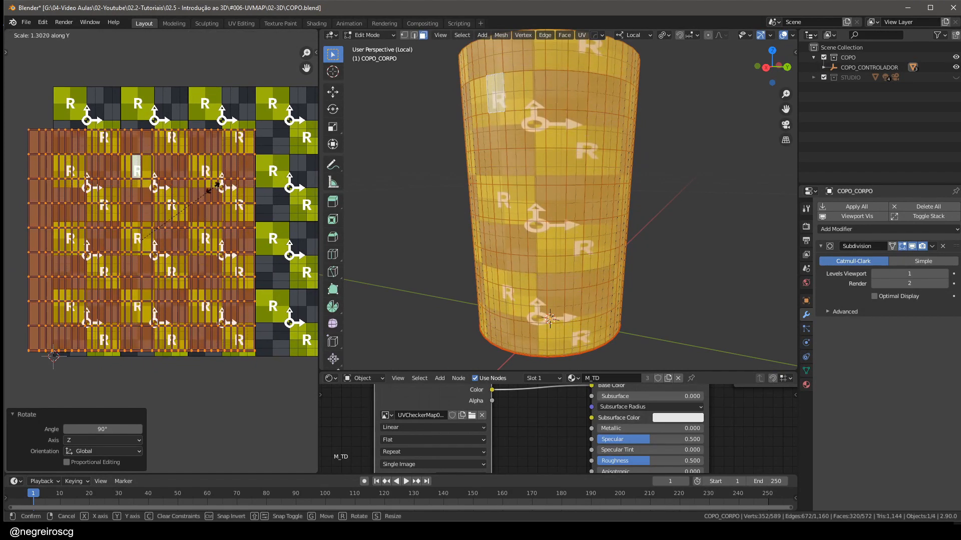
{"action": "key", "text": "x"}
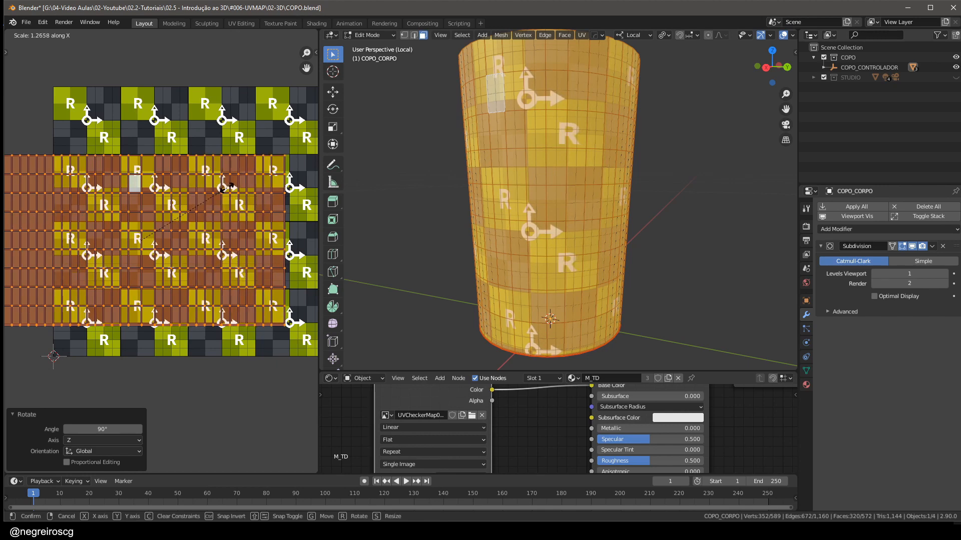
{"action": "left_click", "coordinate": [234, 188]}
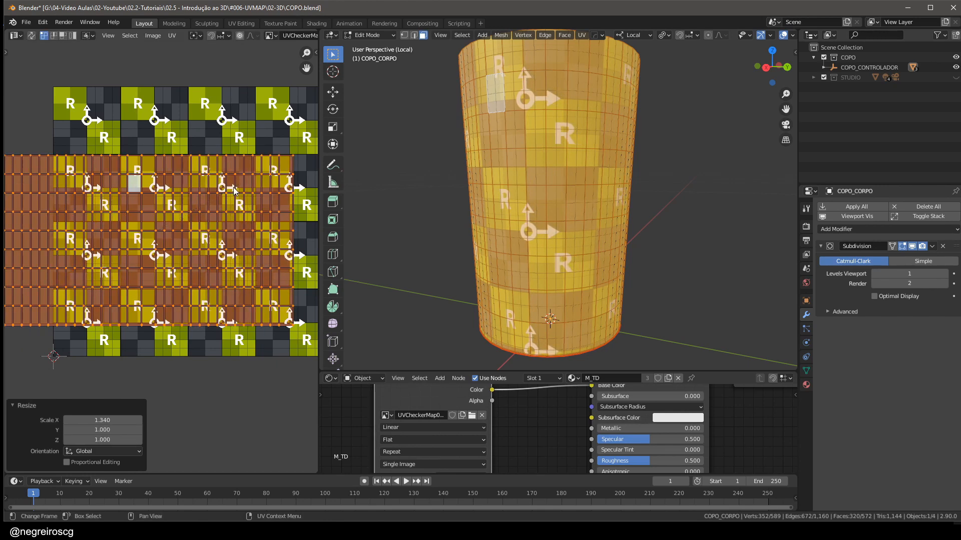
- Narrow the wall's UV island along X by 0.949 and again by about 0.91 until the checker looks undistorted
{"action": "key", "text": "s"}
{"action": "key", "text": "x"}
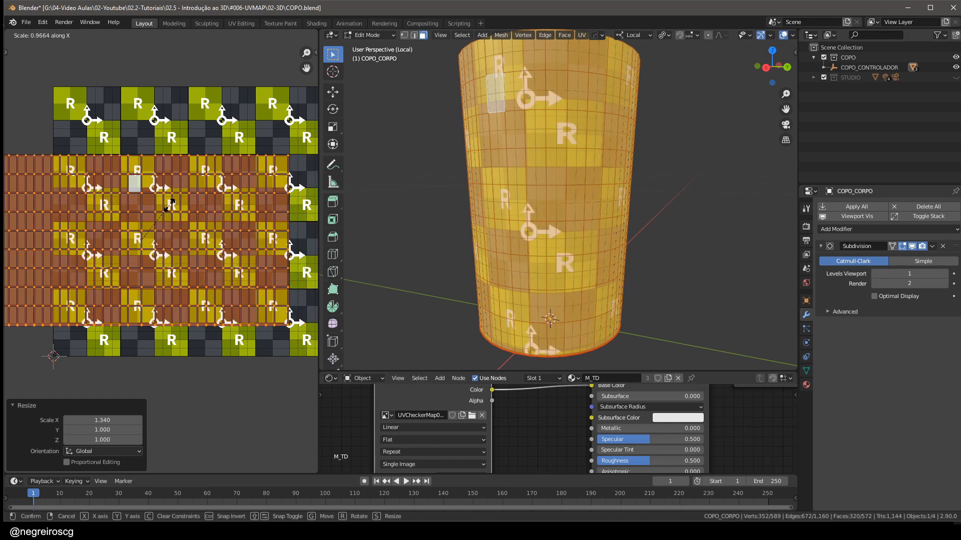
{"action": "left_click", "coordinate": [168, 206]}
{"action": "mouse_move", "coordinate": [505, 220]}
{"action": "middle_mouse_down"}
{"action": "mouse_move", "coordinate": [527, 219]}
{"action": "mouse_move", "coordinate": [506, 230]}
{"action": "middle_mouse_up"}
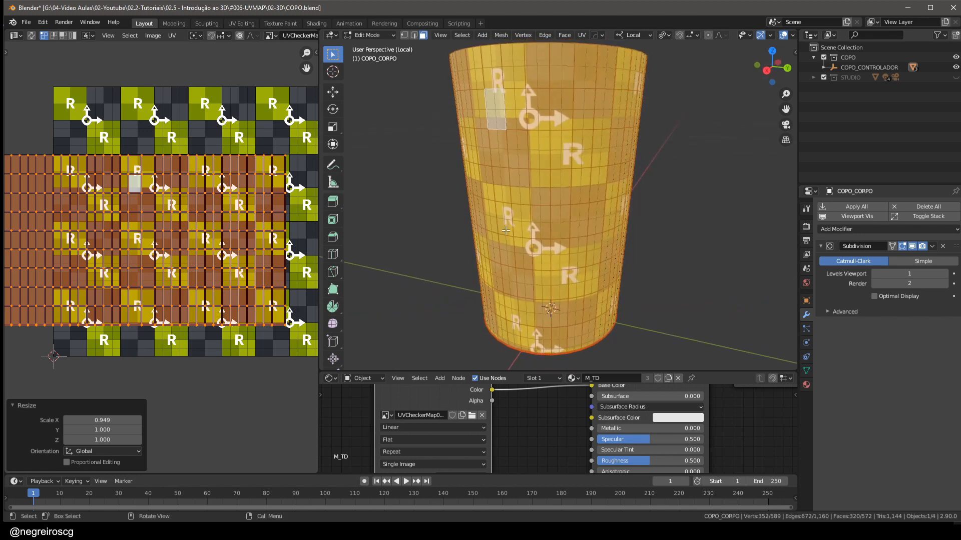
{"action": "middle_click_drag", "start_coordinate": [229, 222], "coordinate": [238, 234]}
{"action": "key", "text": "s"}
{"action": "key", "text": "x"}
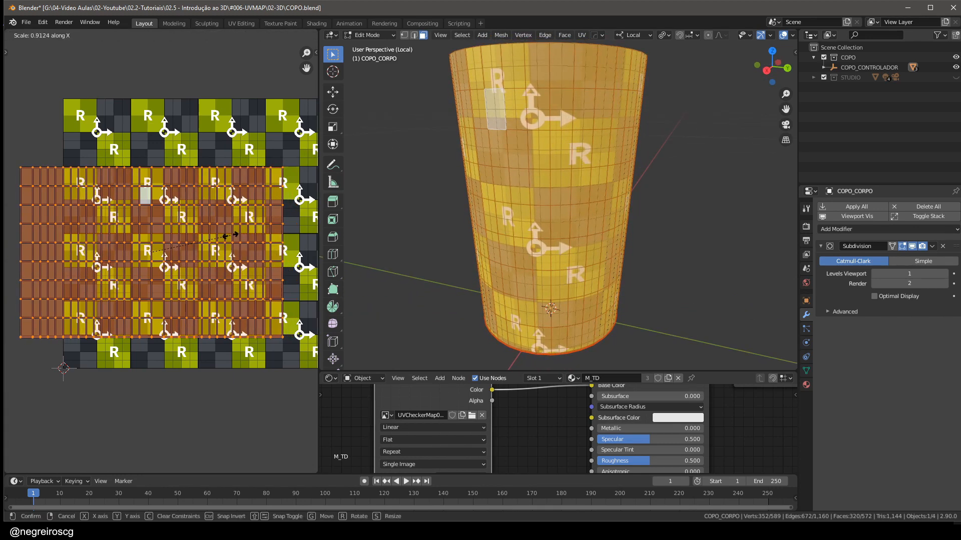
{"action": "left_click", "coordinate": [230, 235]}
- Select all of the cup body's faces and UV islands and average the islands' scale
{"action": "scroll", "coordinate": [225, 210], "scroll_direction": "down", "scroll_amount": 2}
{"action": "left_click", "coordinate": [218, 166]}
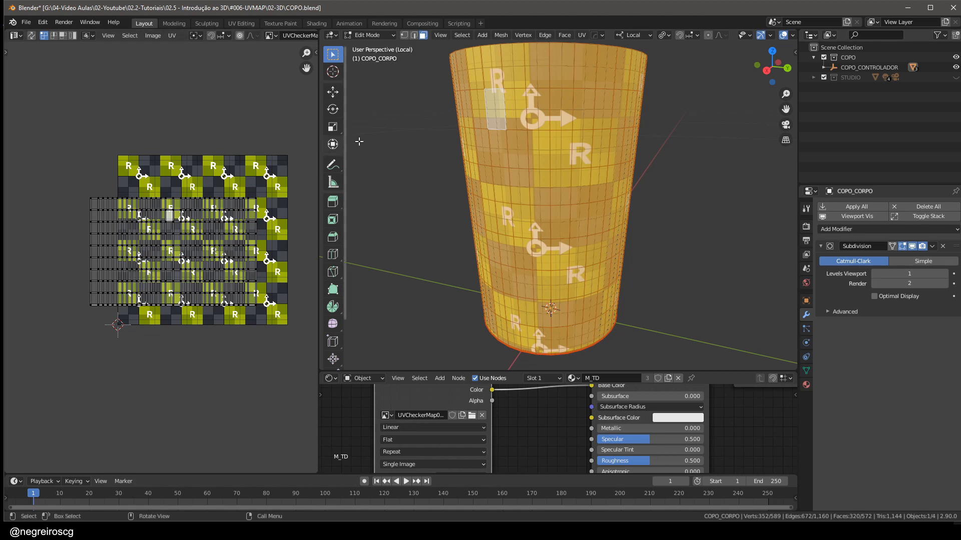
{"action": "left_click", "coordinate": [399, 150]}
{"action": "key", "text": "a"}
{"action": "left_click", "coordinate": [395, 91]}
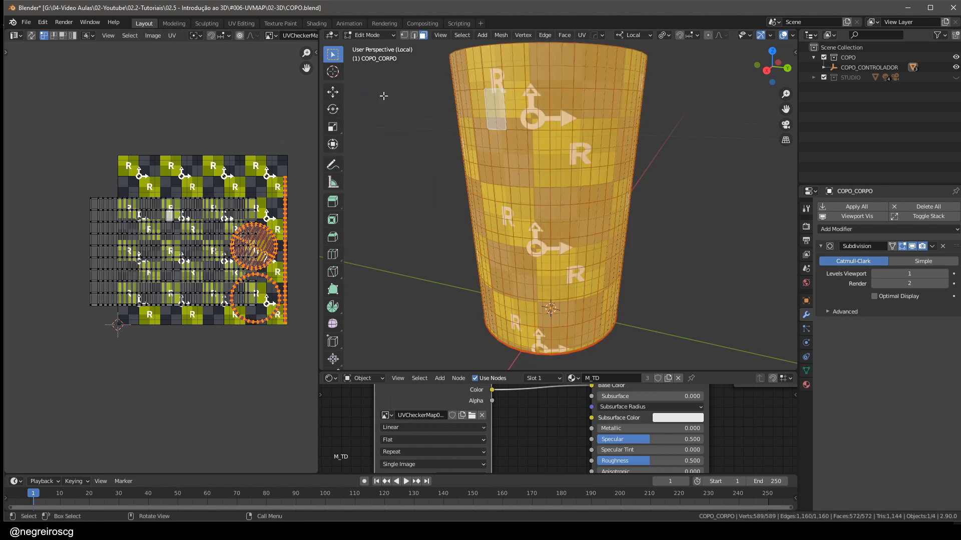
{"action": "scroll", "coordinate": [198, 236], "scroll_direction": "up", "scroll_amount": 2}
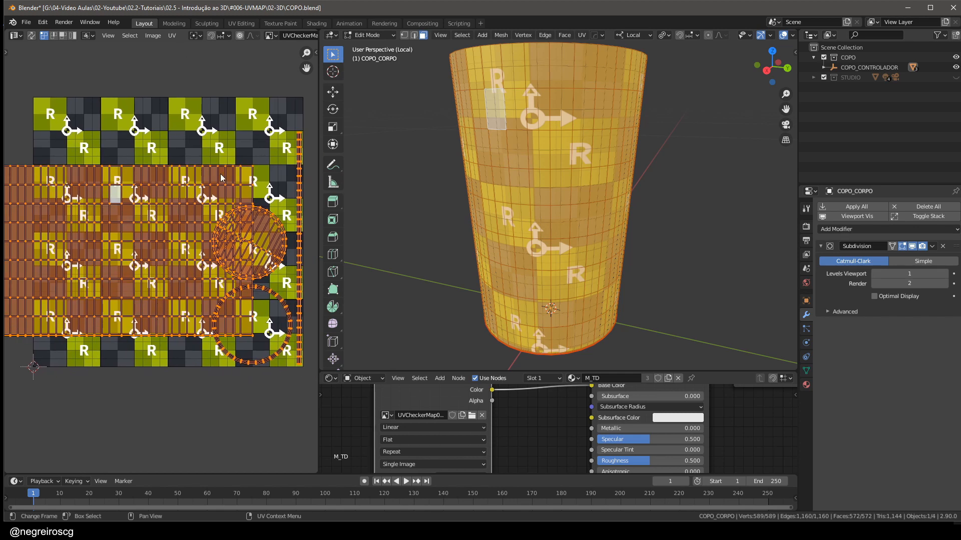
{"action": "left_click", "coordinate": [172, 35]}
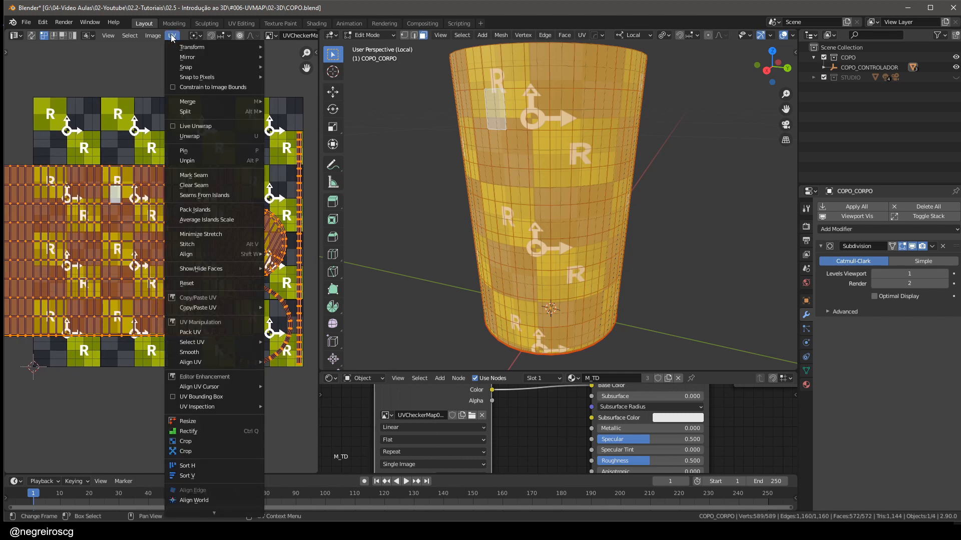
{"action": "left_click", "coordinate": [210, 220]}
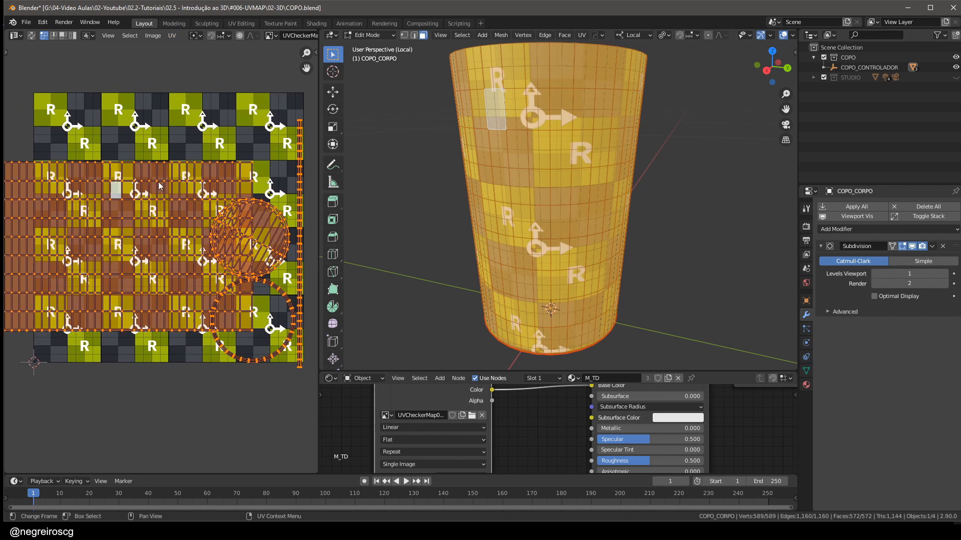
- Pack the cup body's islands into the UV space with rotation disabled and inspect the checker around the wall
{"action": "key", "text": "q"}
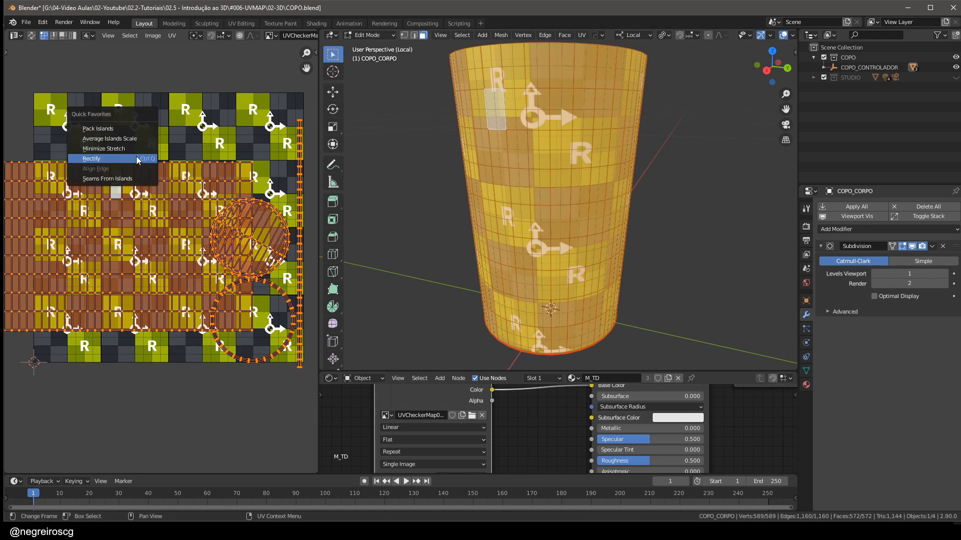
{"action": "left_click", "coordinate": [100, 128]}
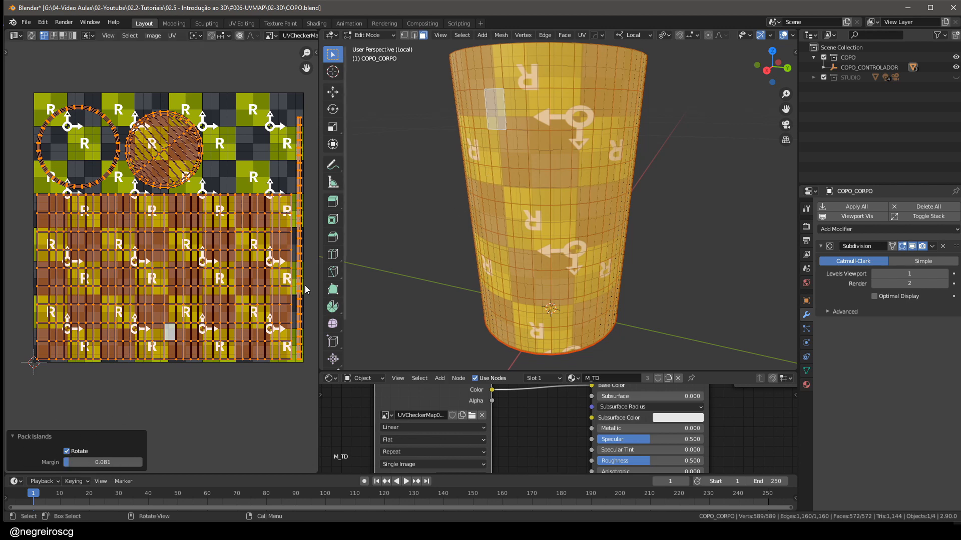
{"action": "middle_click_drag", "start_coordinate": [548, 114], "coordinate": [530, 169]}
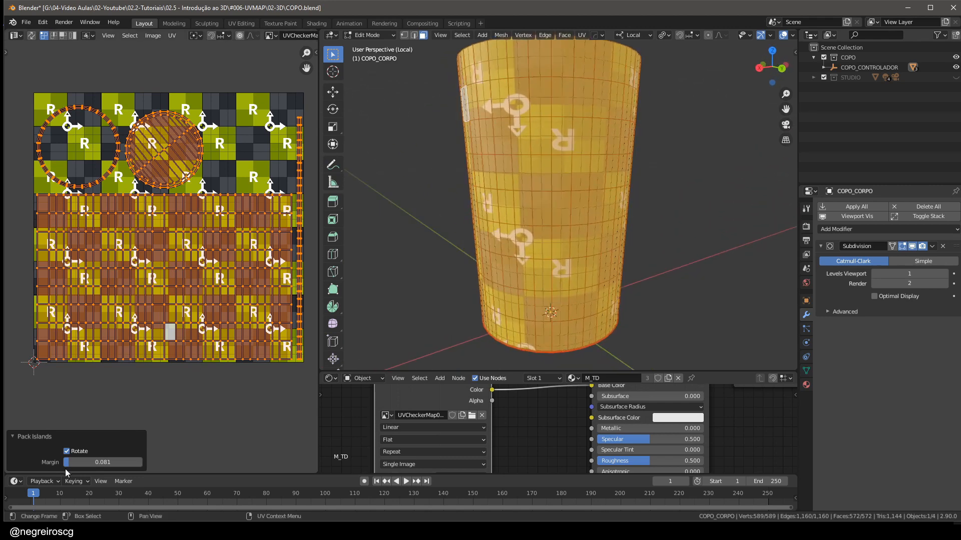
{"action": "left_click", "coordinate": [68, 452]}
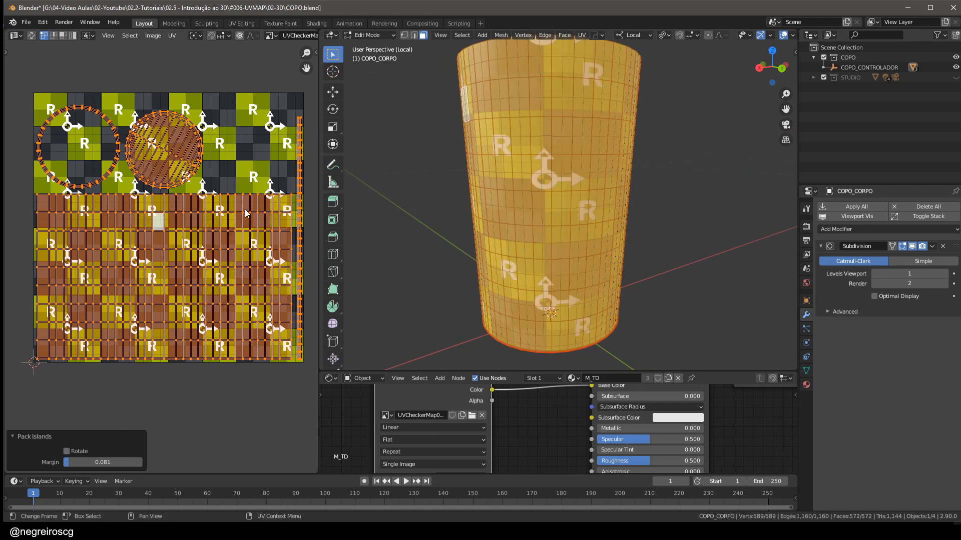
{"action": "middle_click_drag", "start_coordinate": [245, 213], "coordinate": [226, 230]}
{"action": "middle_click_drag", "start_coordinate": [438, 229], "coordinate": [537, 233]}
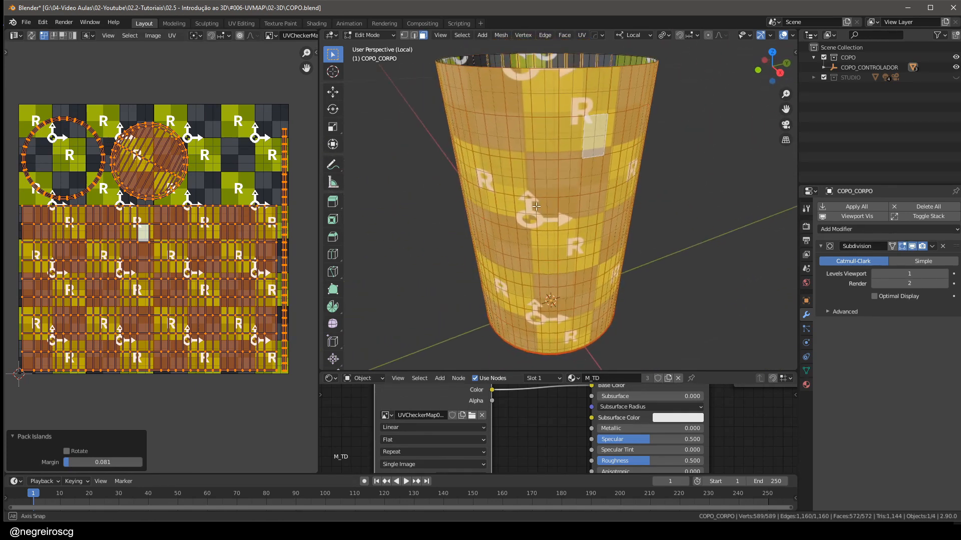
- Leave Edit Mode, deselect the cup body and exit local view to show the complete cup
{"action": "key", "text": "Tab"}
{"action": "middle_click_drag", "start_coordinate": [529, 199], "coordinate": [503, 138]}
{"action": "middle_click_drag", "start_coordinate": [620, 188], "coordinate": [668, 254]}
{"action": "left_click", "coordinate": [691, 199]}
{"action": "key", "text": "KP_Divide"}
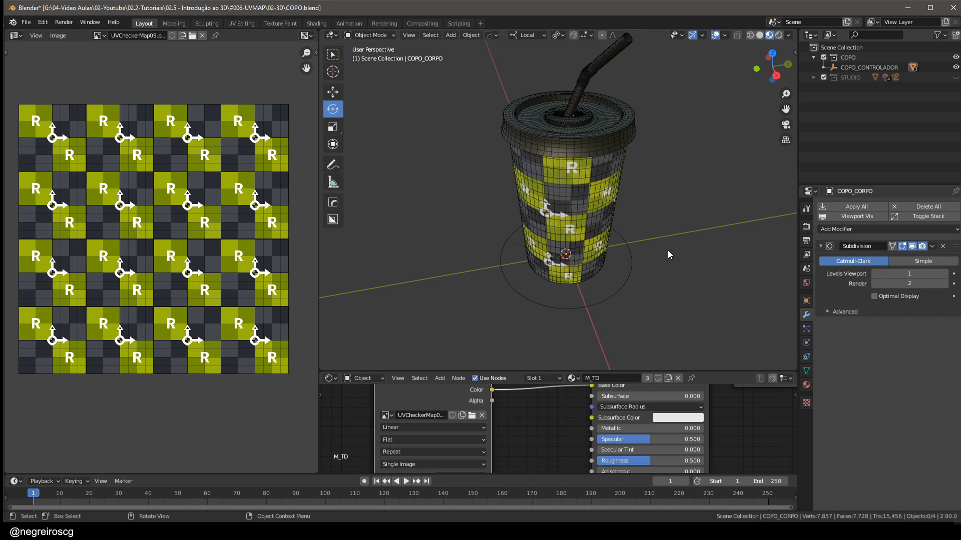
{"action": "scroll", "coordinate": [589, 146], "scroll_direction": "up", "scroll_amount": 2}
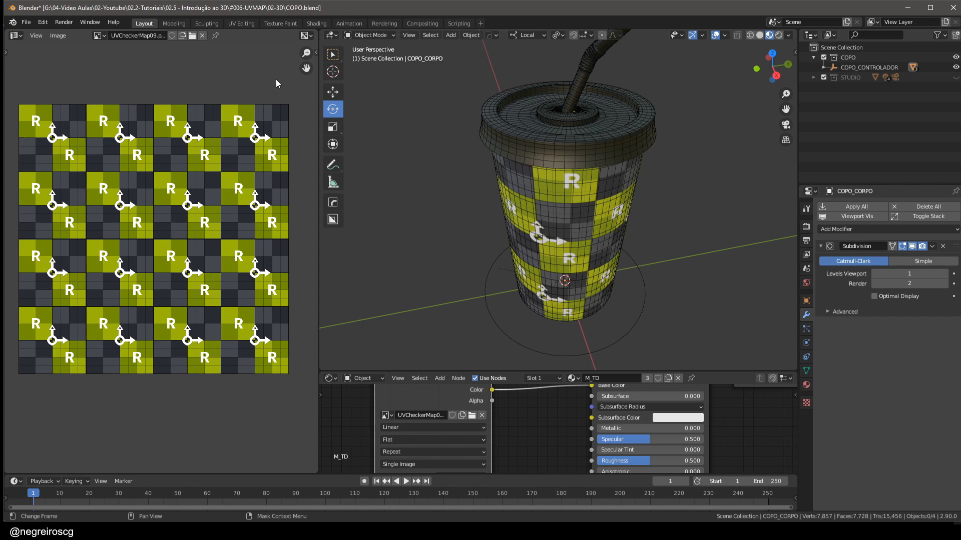
- Select the lid COPO_TAMPA, turn off its Subdivision modifier's viewport display and isolate it in local view
{"action": "left_click", "coordinate": [640, 138]}
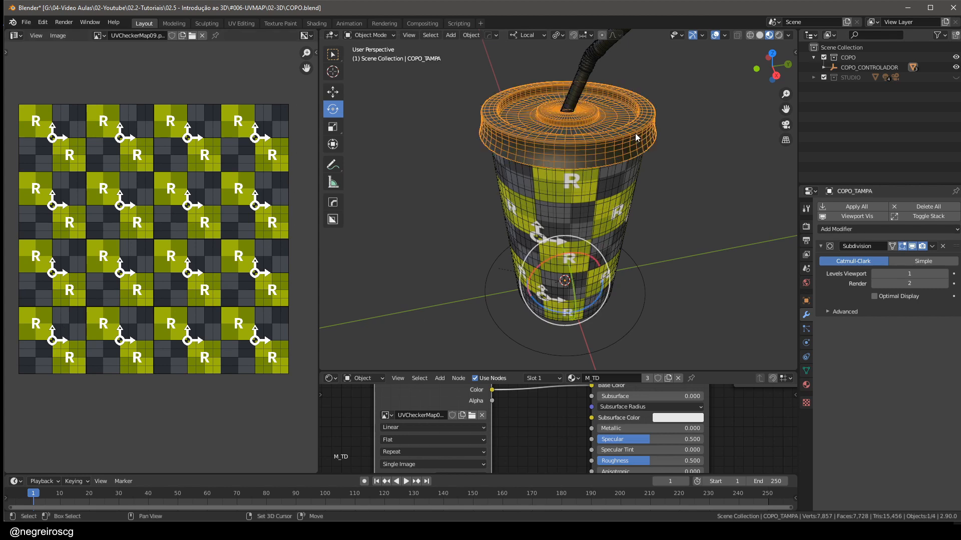
{"action": "key", "text": "KP_Decimal"}
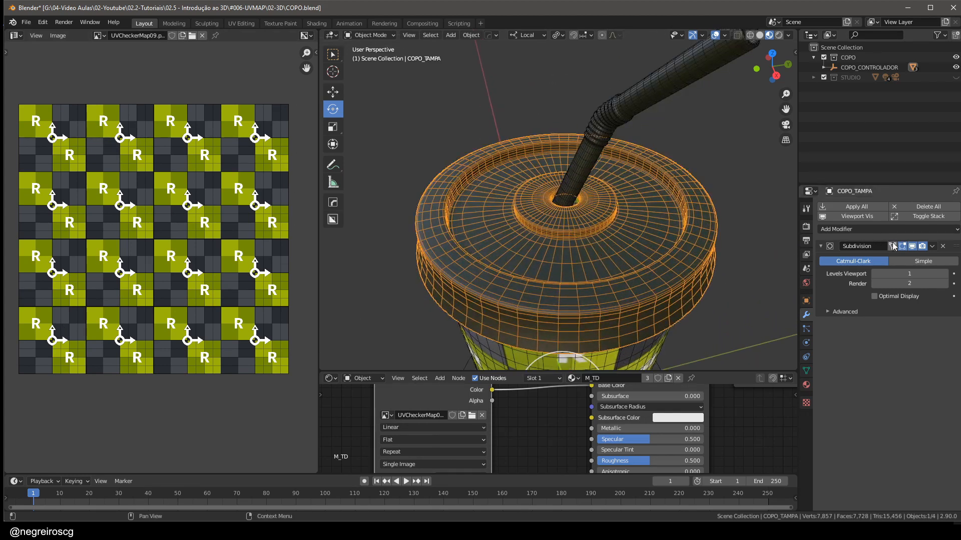
{"action": "left_click", "coordinate": [912, 246]}
{"action": "key", "text": "KP_Divide"}
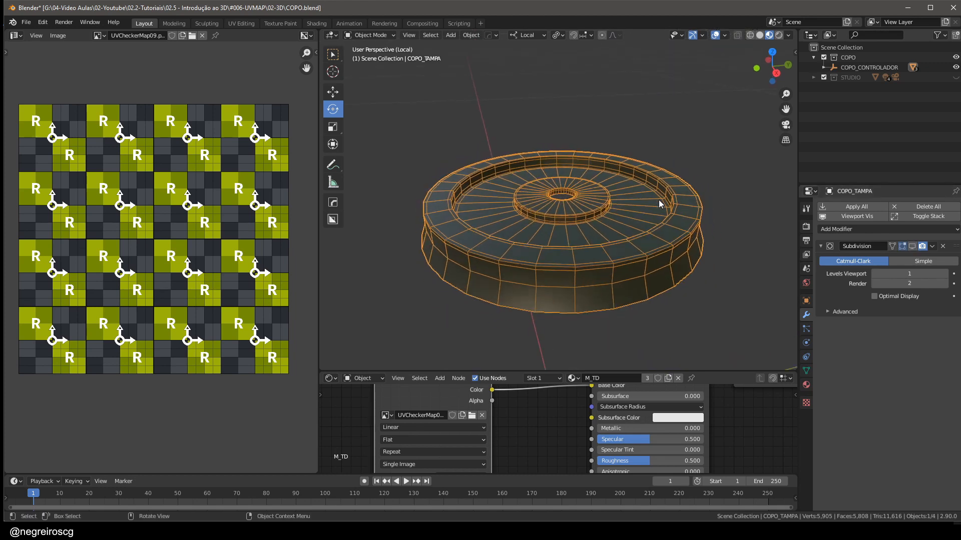
{"action": "middle_click_drag", "start_coordinate": [624, 183], "coordinate": [611, 205]}
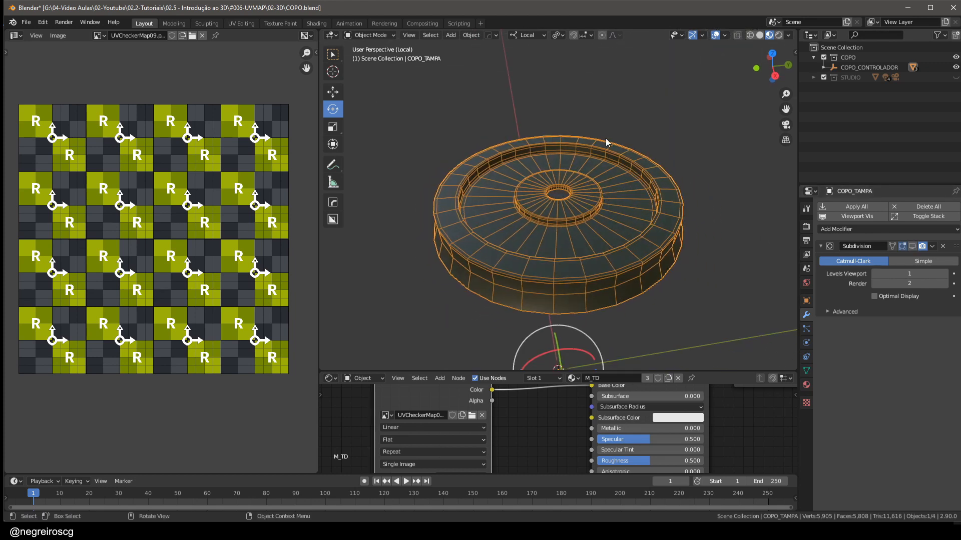
- Mark the edge loop around the lid's upper outer rim as a seam in edge select mode
{"action": "key", "text": "Tab"}
{"action": "scroll", "coordinate": [610, 247], "scroll_direction": "up", "scroll_amount": 4}
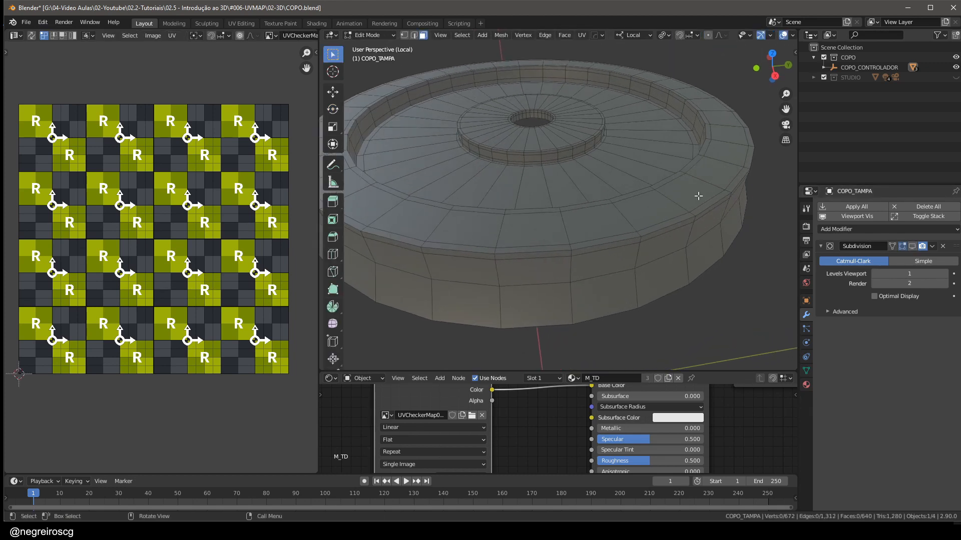
{"action": "key", "text": "2"}
{"action": "left_click", "coordinate": [672, 225], "text": "alt"}
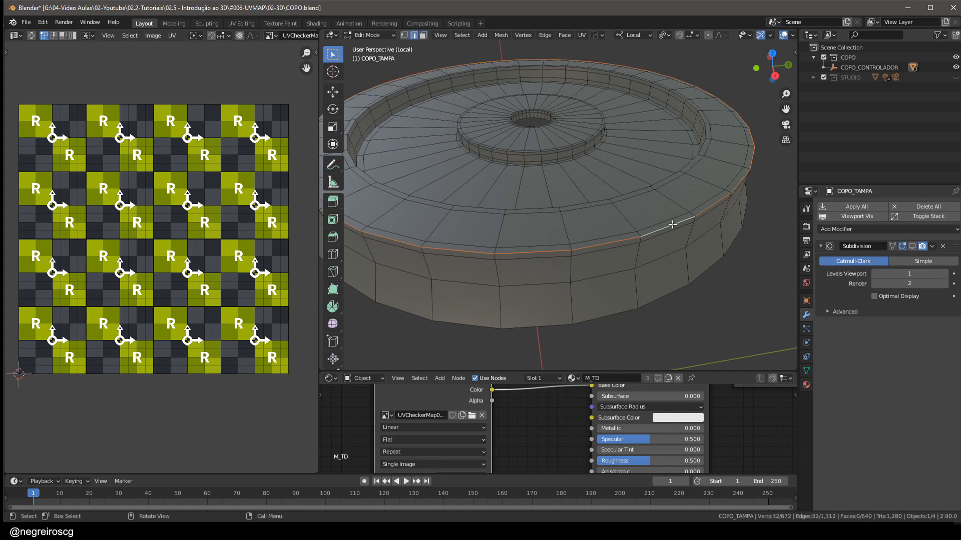
{"action": "middle_click_drag", "start_coordinate": [596, 233], "coordinate": [632, 228]}
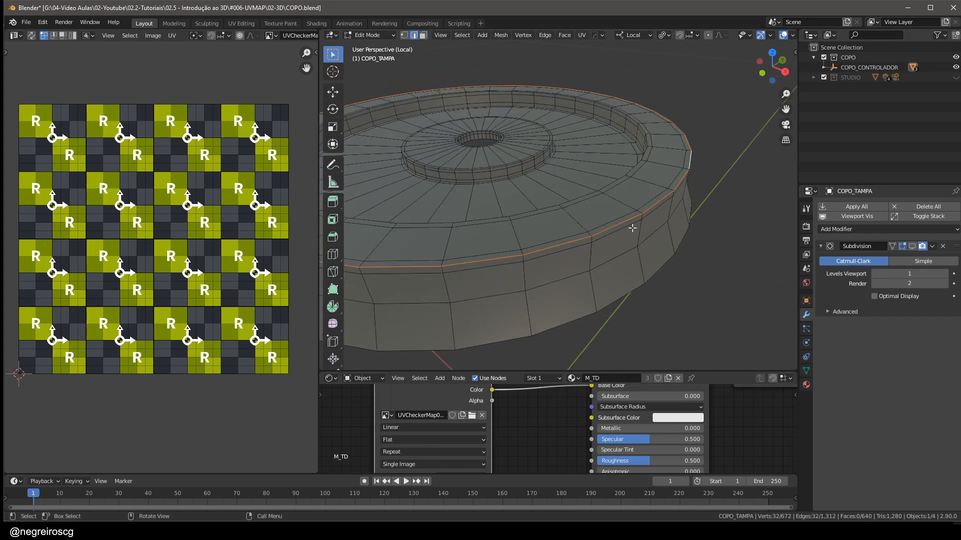
{"action": "middle_click_drag", "start_coordinate": [660, 172], "coordinate": [680, 178]}
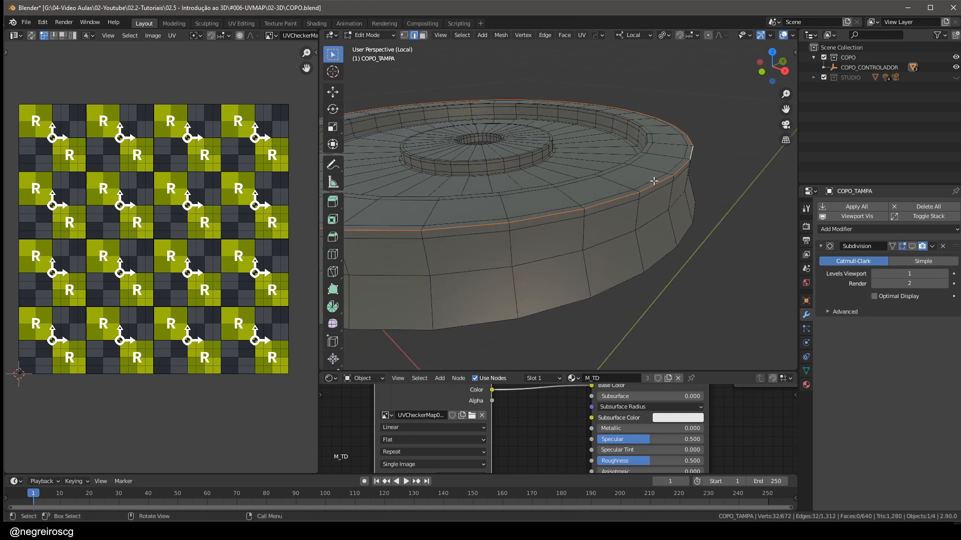
{"action": "scroll", "coordinate": [655, 179], "scroll_direction": "down", "scroll_amount": 5}
{"action": "middle_click_drag", "start_coordinate": [653, 179], "coordinate": [623, 181]}
- Exit local view, unhide the STUDIO collection and bring the lid's rear side close into view
{"action": "key", "text": "KP_Divide"}
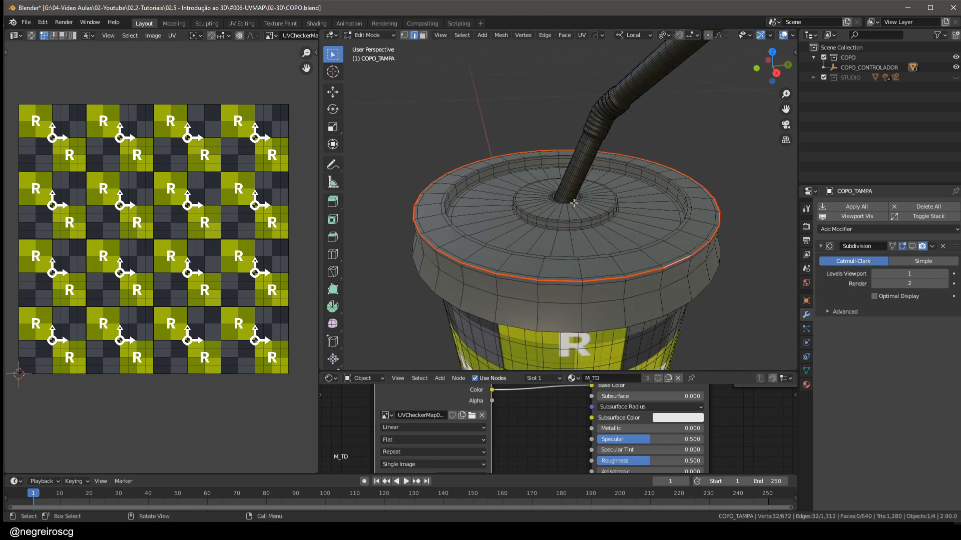
{"action": "scroll", "coordinate": [569, 216], "scroll_direction": "down", "scroll_amount": 8}
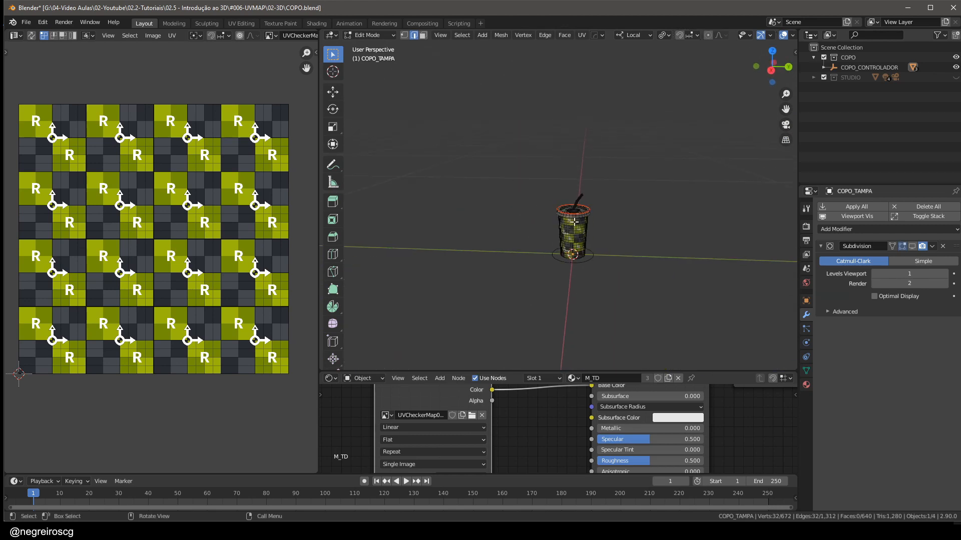
{"action": "left_click", "coordinate": [956, 78]}
{"action": "scroll", "coordinate": [585, 202], "scroll_direction": "up", "scroll_amount": 6}
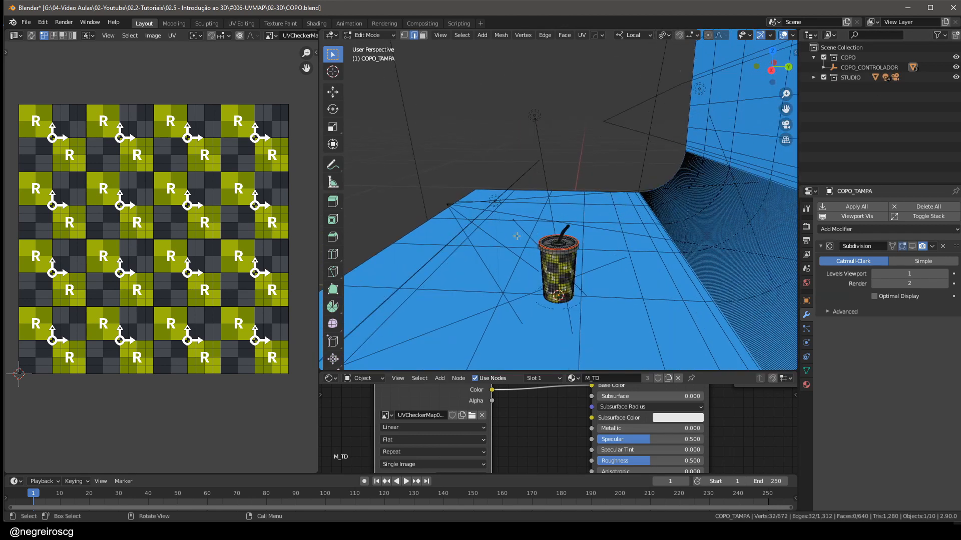
{"action": "middle_click_drag", "start_coordinate": [645, 267], "coordinate": [476, 225]}
{"action": "scroll", "coordinate": [598, 262], "scroll_direction": "up", "scroll_amount": 6}
{"action": "scroll", "coordinate": [598, 263], "scroll_direction": "up", "scroll_amount": 2}
{"action": "scroll", "coordinate": [522, 239], "scroll_direction": "up", "scroll_amount": 2}
- Mark the vertical edge path on the lid's outer side, from its lower edge to the rim seam, as a seam
{"action": "left_click", "coordinate": [523, 254], "text": "alt"}
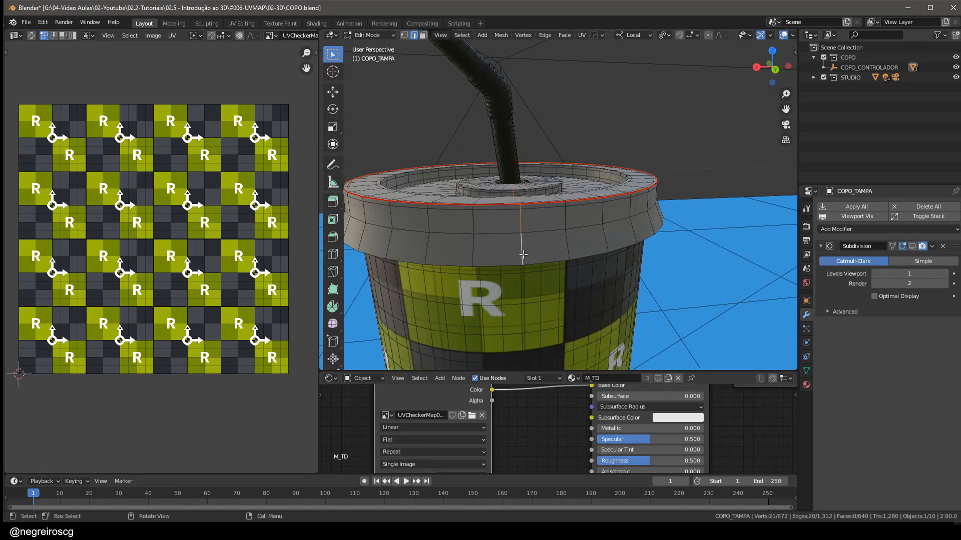
{"action": "scroll", "coordinate": [518, 206], "scroll_direction": "up", "scroll_amount": 2}
{"action": "left_click", "coordinate": [525, 318]}
{"action": "left_click", "coordinate": [540, 216], "text": "ctrl"}
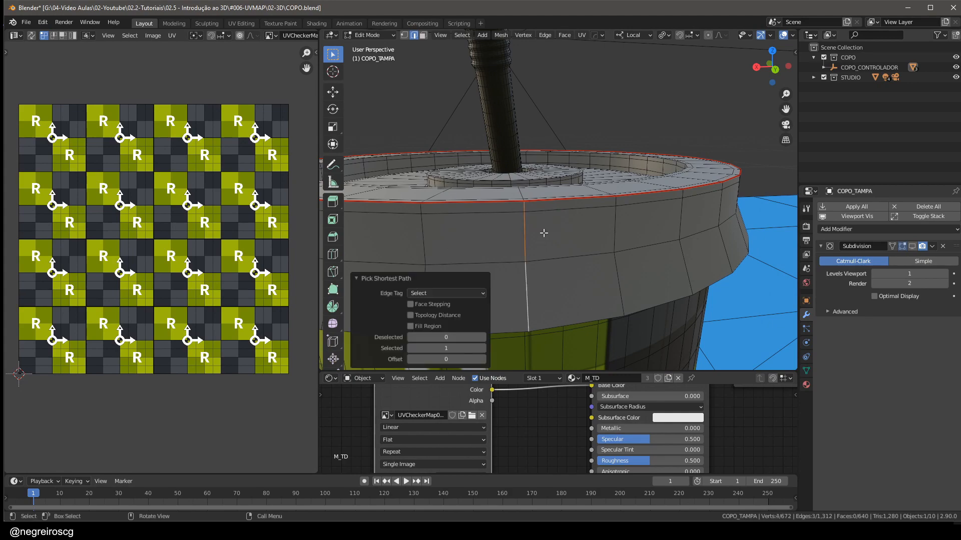
{"action": "scroll", "coordinate": [549, 210], "scroll_direction": "down", "scroll_amount": 3}
{"action": "scroll", "coordinate": [549, 202], "scroll_direction": "up", "scroll_amount": 2}
- Isolate the lid again and mark the upper edge loop of its large circular recess as a seam
{"action": "middle_click_drag", "start_coordinate": [549, 203], "coordinate": [698, 220]}
{"action": "scroll", "coordinate": [504, 258], "scroll_direction": "up", "scroll_amount": 3}
{"action": "key", "text": "KP_Divide"}
{"action": "scroll", "coordinate": [601, 170], "scroll_direction": "up", "scroll_amount": 4}
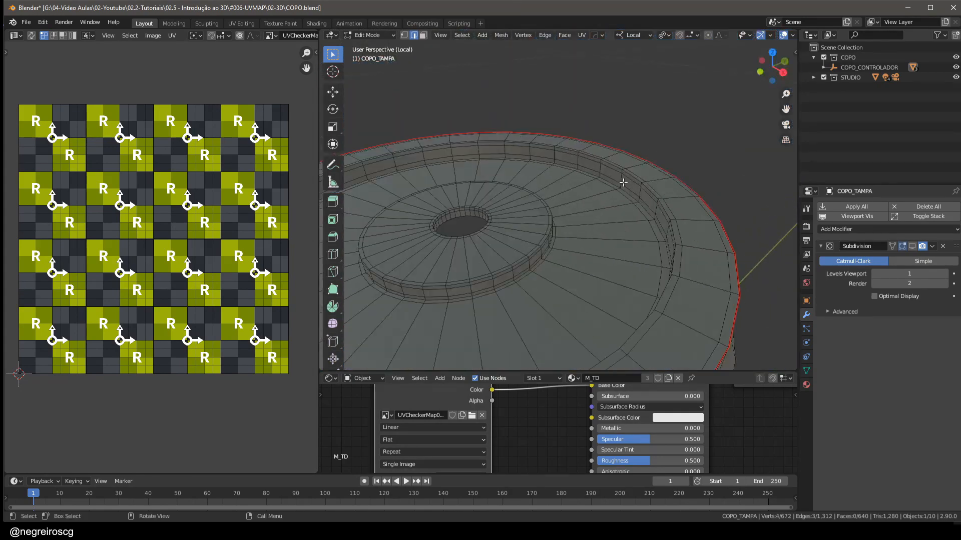
{"action": "left_click", "coordinate": [611, 163], "text": "alt"}
{"action": "scroll", "coordinate": [611, 164], "scroll_direction": "down", "scroll_amount": 4}
{"action": "middle_click_drag", "start_coordinate": [611, 164], "coordinate": [639, 180]}
{"action": "scroll", "coordinate": [640, 182], "scroll_direction": "up", "scroll_amount": 1}
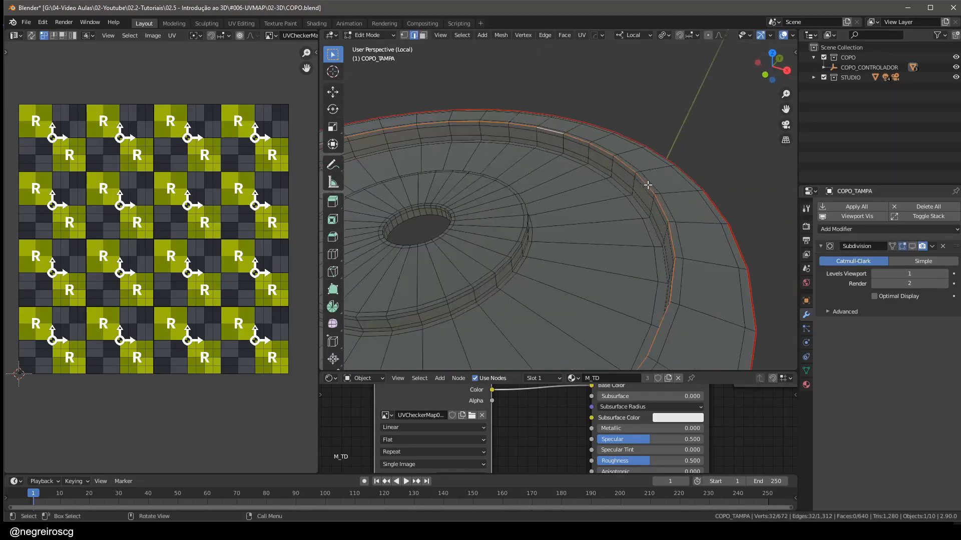
{"action": "scroll", "coordinate": [626, 181], "scroll_direction": "up", "scroll_amount": 1}
{"action": "key", "text": "ctrl+e"}
{"action": "scroll", "coordinate": [595, 168], "scroll_direction": "down", "scroll_amount": 3}
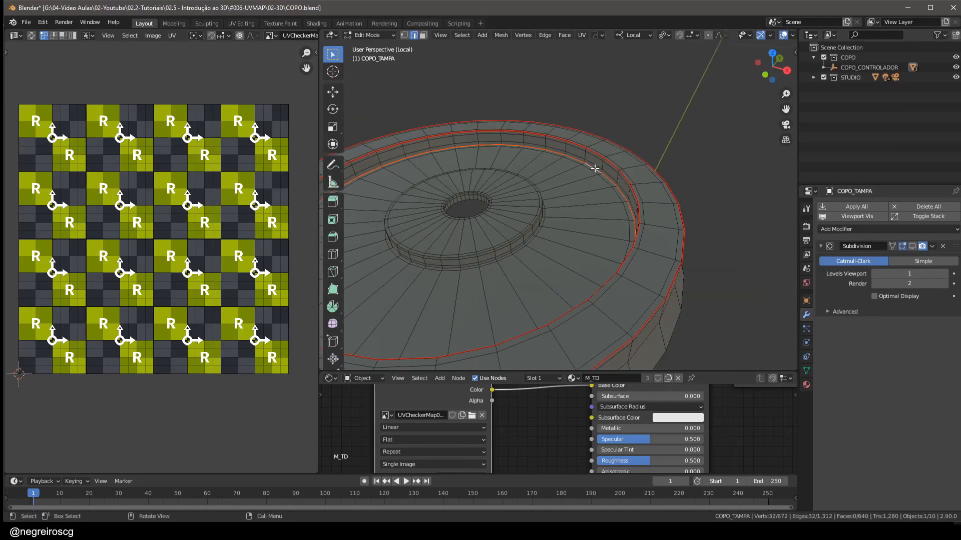
- Mark the edge loop at the foot of the lid's large recess wall as a seam
{"action": "left_click", "coordinate": [594, 167], "text": "alt"}
{"action": "middle_click_drag", "start_coordinate": [480, 151], "coordinate": [620, 183]}
{"action": "scroll", "coordinate": [651, 195], "scroll_direction": "down", "scroll_amount": 3}
{"action": "scroll", "coordinate": [619, 183], "scroll_direction": "up", "scroll_amount": 2}
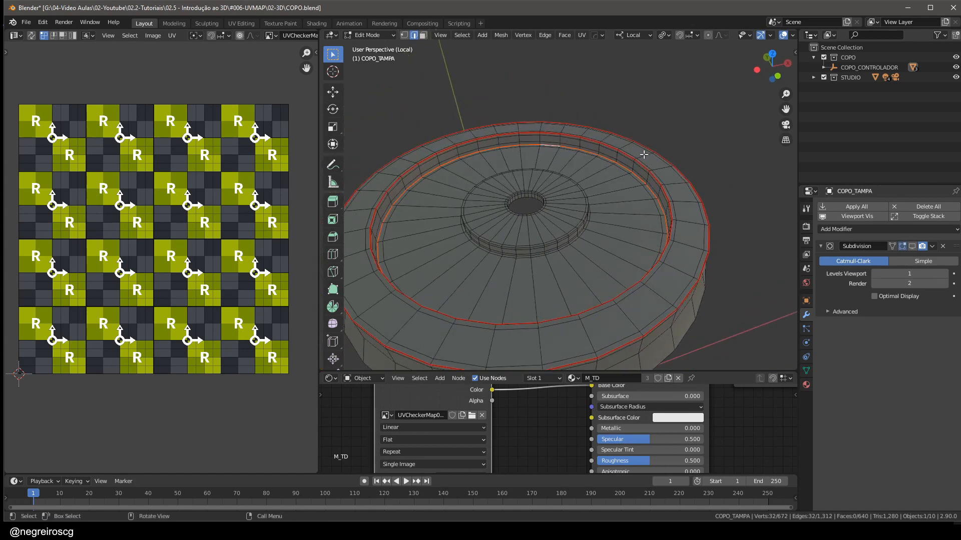
{"action": "middle_click_drag", "start_coordinate": [633, 153], "coordinate": [650, 163]}
{"action": "scroll", "coordinate": [610, 161], "scroll_direction": "up", "scroll_amount": 3}
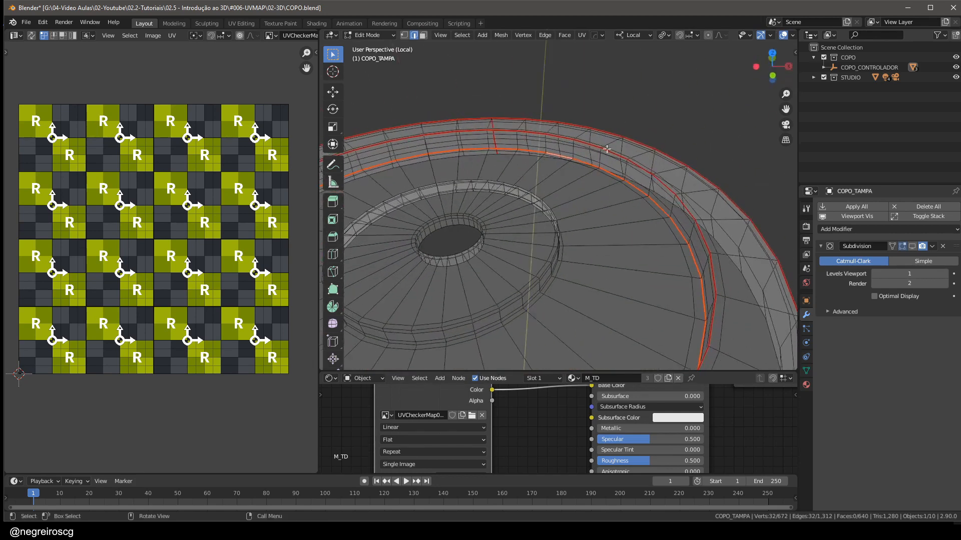
- Mark the vertical edges of the recess wall between its two loop seams as a seam, in line with the outer side's seam
{"action": "scroll", "coordinate": [510, 144], "scroll_direction": "up", "scroll_amount": 4}
{"action": "left_click", "coordinate": [502, 134]}
{"action": "key", "text": "KP_Decimal"}
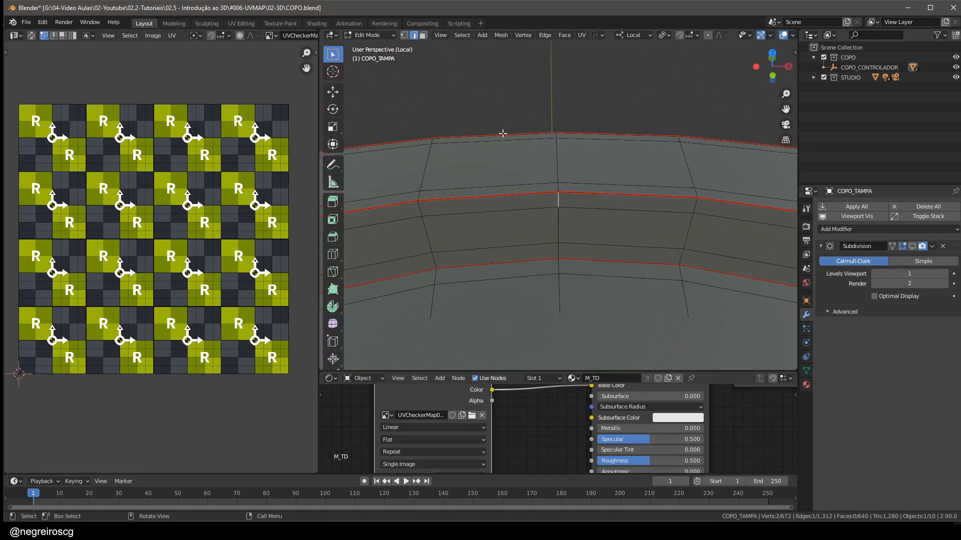
{"action": "scroll", "coordinate": [503, 134], "scroll_direction": "down", "scroll_amount": 2}
{"action": "left_click", "coordinate": [544, 213], "text": "ctrl"}
{"action": "key", "text": "ctrl+e"}
{"action": "scroll", "coordinate": [549, 137], "scroll_direction": "down", "scroll_amount": 10}
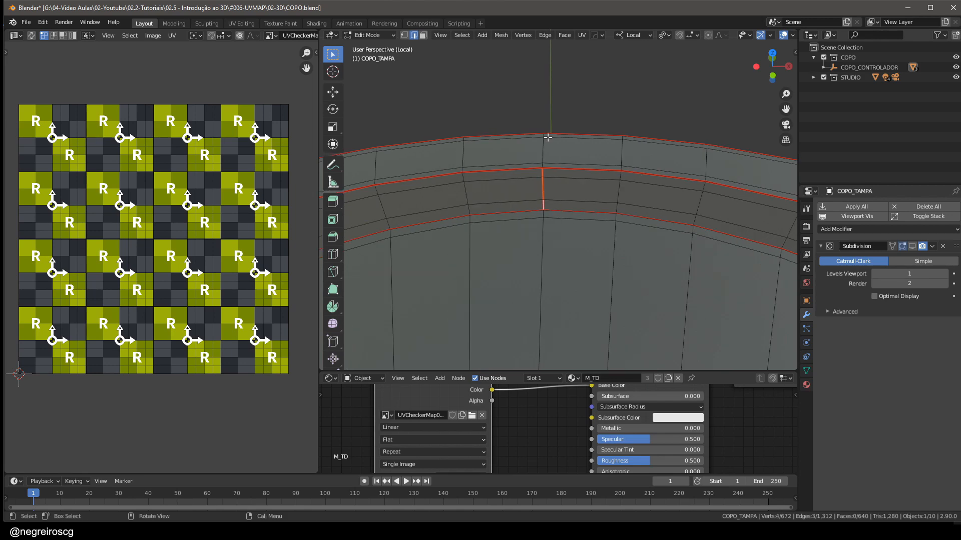
- Mark the foot and upper edge loops of the lid's raised central disc and the rim of its hole as seams
{"action": "middle_click_drag", "start_coordinate": [603, 204], "coordinate": [536, 218]}
{"action": "scroll", "coordinate": [535, 219], "scroll_direction": "up", "scroll_amount": 2}
{"action": "scroll", "coordinate": [536, 218], "scroll_direction": "up", "scroll_amount": 5}
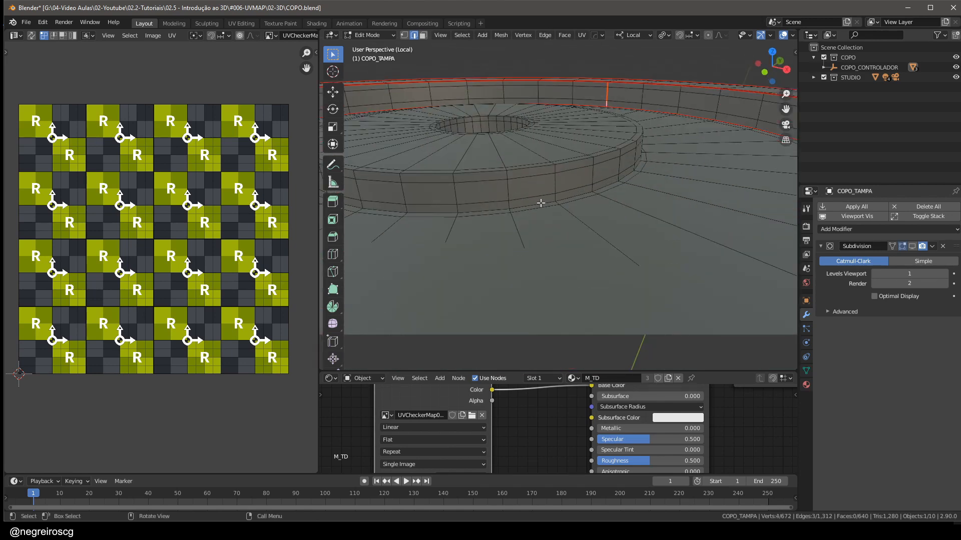
{"action": "left_click", "coordinate": [541, 203], "text": "alt"}
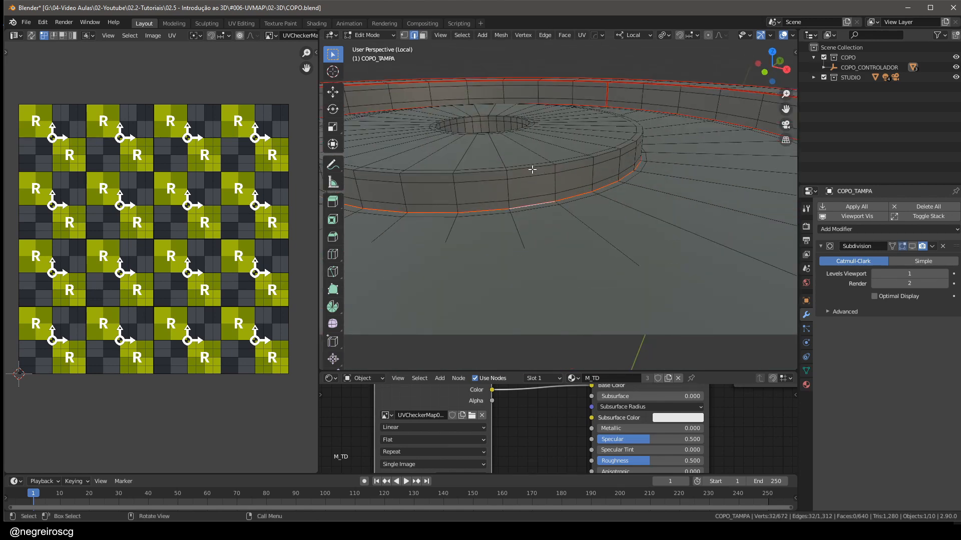
{"action": "mouse_move", "coordinate": [521, 167]}
{"action": "middle_mouse_down"}
{"action": "mouse_move", "coordinate": [497, 100]}
{"action": "mouse_move", "coordinate": [523, 171]}
{"action": "middle_mouse_up"}
{"action": "scroll", "coordinate": [494, 96], "scroll_direction": "down", "scroll_amount": 3}
{"action": "scroll", "coordinate": [596, 193], "scroll_direction": "up", "scroll_amount": 6}
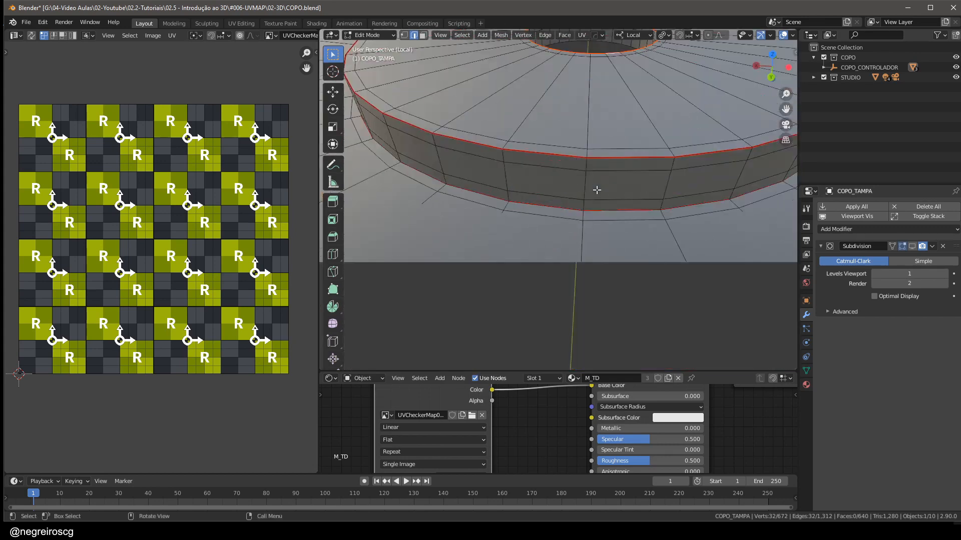
- Mark the vertical edges of the raised disc's wall between its two loop seams as a seam
{"action": "left_click", "coordinate": [585, 173]}
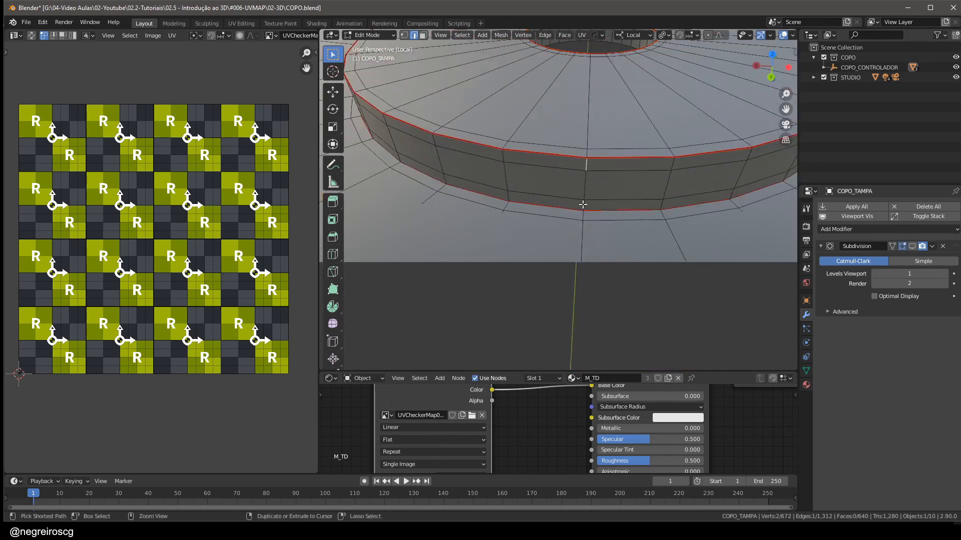
{"action": "left_click", "coordinate": [583, 204], "text": "ctrl"}
{"action": "middle_click_drag", "start_coordinate": [583, 205], "coordinate": [621, 185]}
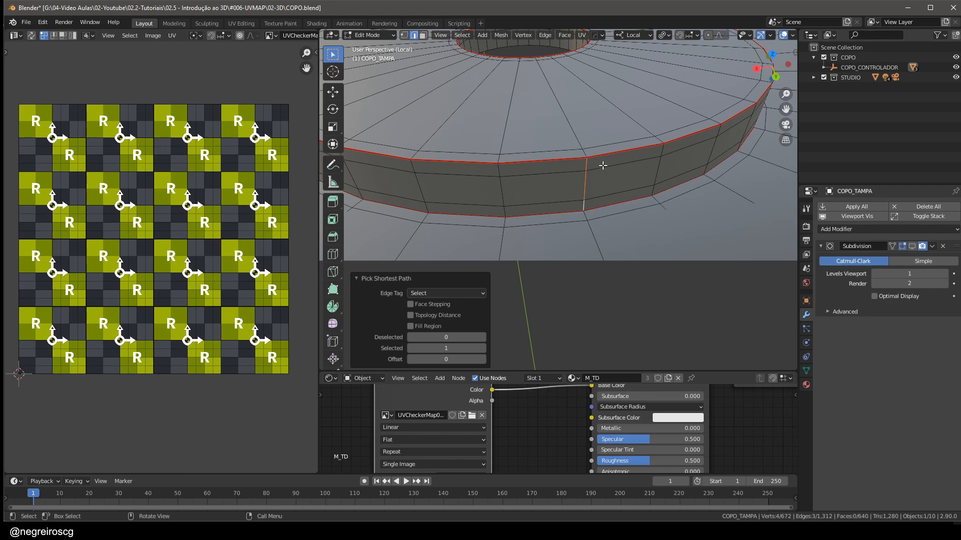
{"action": "key", "text": "ctrl+e"}
- Mark the vertical edges on the inner wall of the central hole, up to its rim seam, as a seam
{"action": "scroll", "coordinate": [605, 158], "scroll_direction": "down", "scroll_amount": 3}
{"action": "middle_click_drag", "start_coordinate": [605, 159], "coordinate": [584, 167]}
{"action": "scroll", "coordinate": [497, 212], "scroll_direction": "up", "scroll_amount": 4}
{"action": "scroll", "coordinate": [651, 206], "scroll_direction": "down", "scroll_amount": 5}
{"action": "scroll", "coordinate": [562, 197], "scroll_direction": "up", "scroll_amount": 4}
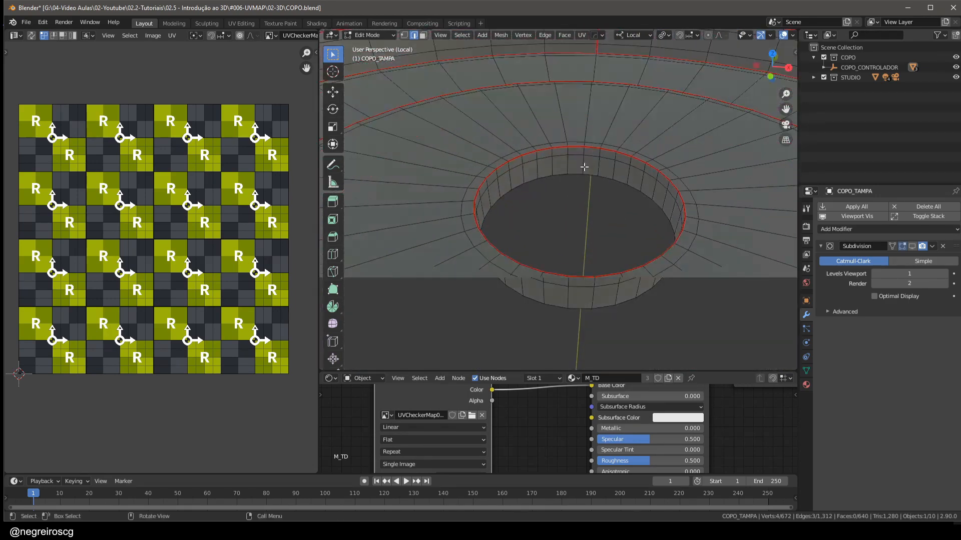
{"action": "left_click", "coordinate": [584, 167]}
{"action": "left_click", "coordinate": [584, 150], "text": "ctrl"}
{"action": "key", "text": "ctrl+e"}
{"action": "scroll", "coordinate": [634, 125], "scroll_direction": "down", "scroll_amount": 7}
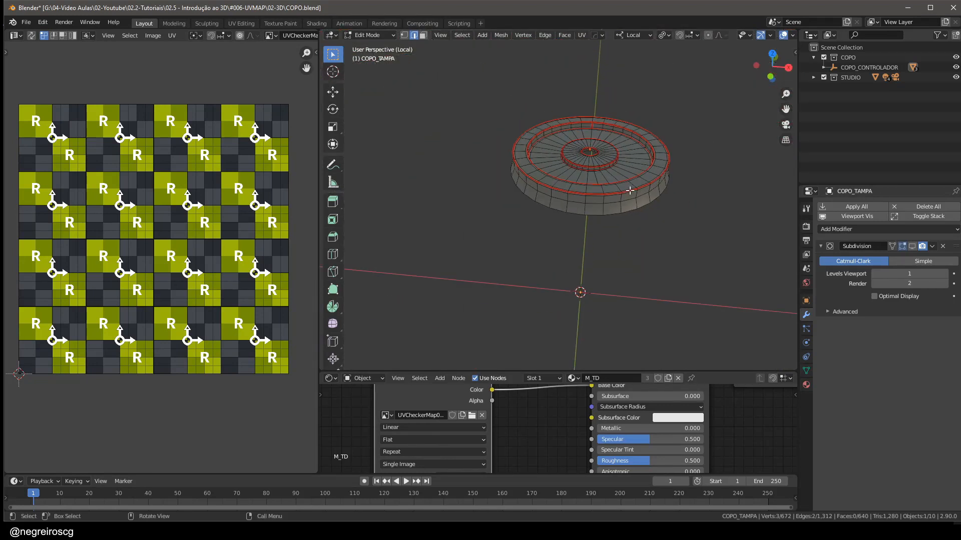
- Unwrap all of the lid's faces along the marked seams
{"action": "middle_click_drag", "start_coordinate": [630, 190], "coordinate": [673, 154]}
{"action": "key", "text": "3"}
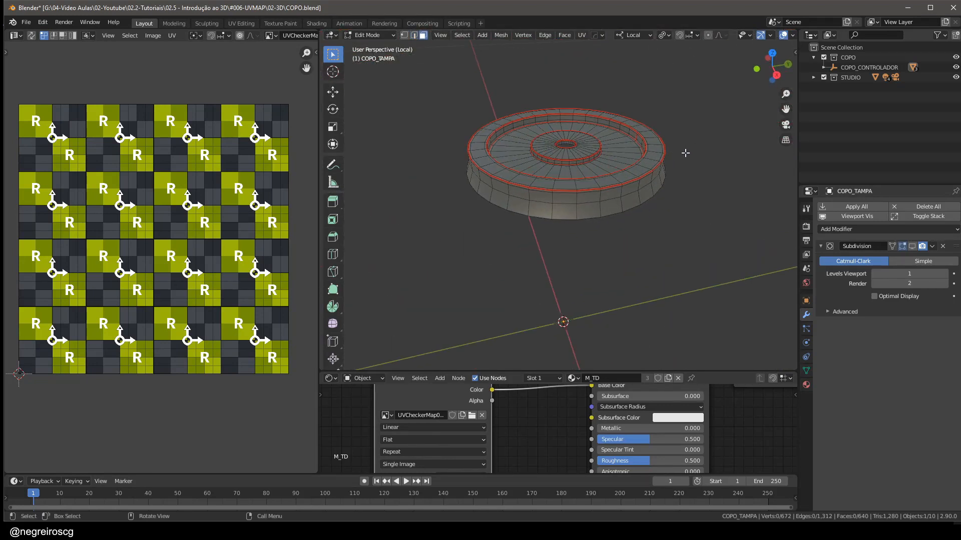
{"action": "key", "text": "a"}
{"action": "left_click", "coordinate": [638, 103]}
{"action": "key", "text": "u"}
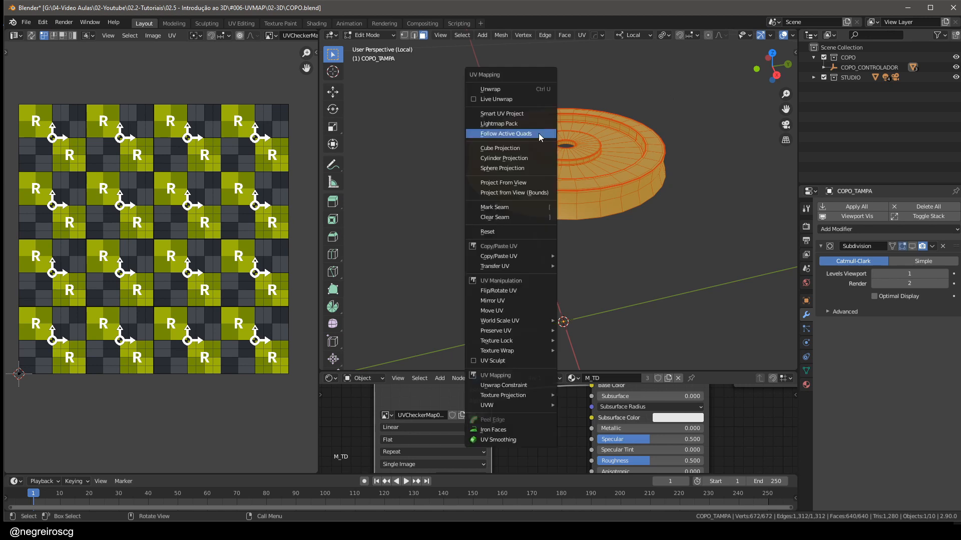
{"action": "left_click", "coordinate": [503, 89]}
{"action": "middle_click_drag", "start_coordinate": [83, 203], "coordinate": [135, 194]}
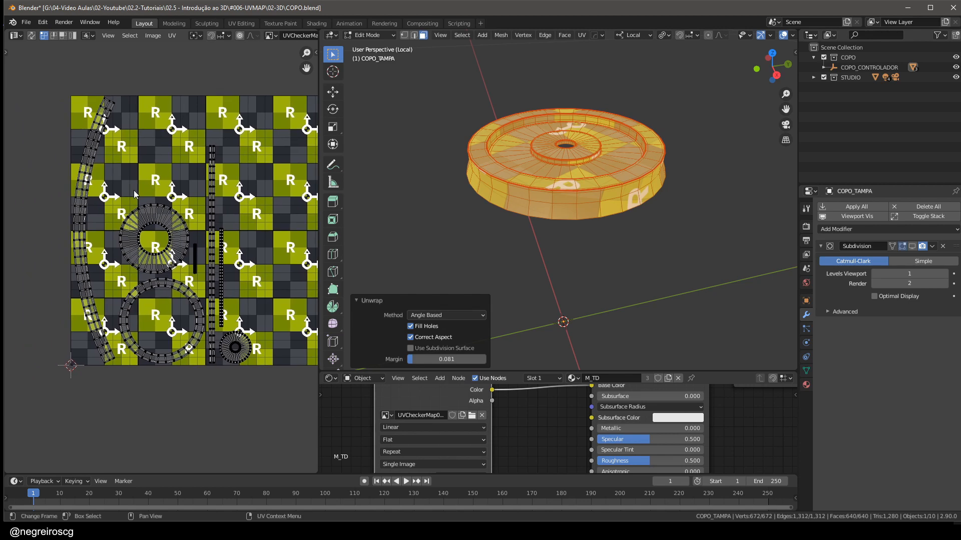
{"action": "scroll", "coordinate": [85, 266], "scroll_direction": "up", "scroll_amount": 1}
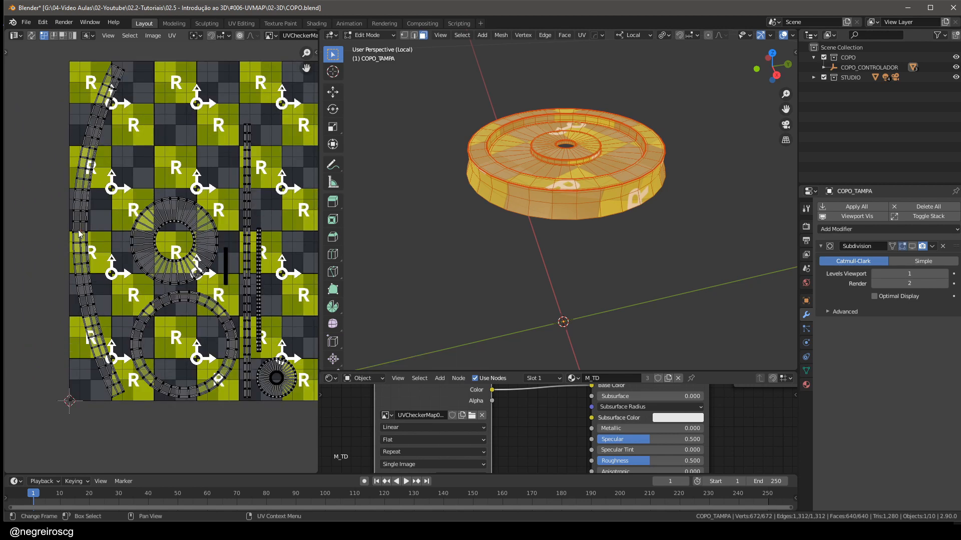
- Examine the curved UV island of the lid's outer side and where one of its faces lies in the UV layout
{"action": "key", "text": "l"}
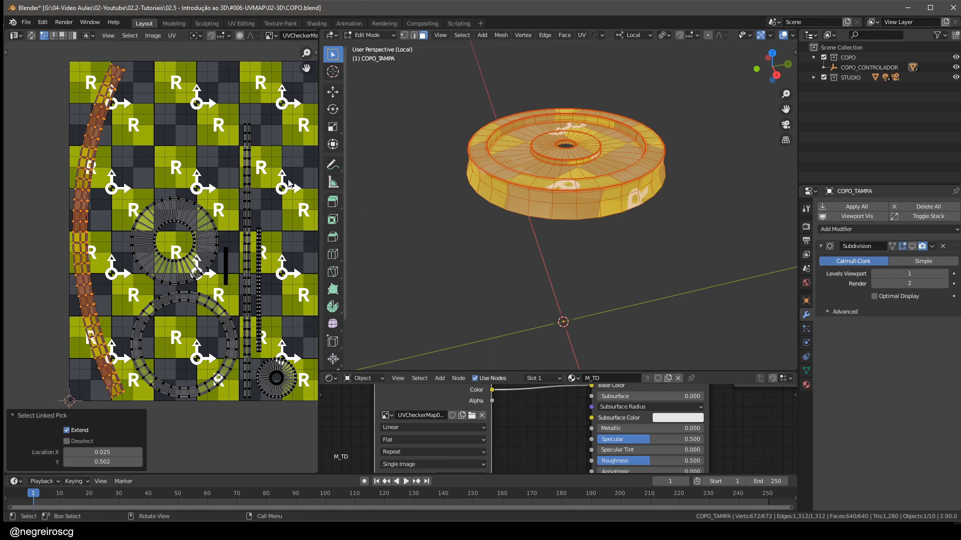
{"action": "scroll", "coordinate": [96, 219], "scroll_direction": "up", "scroll_amount": 3}
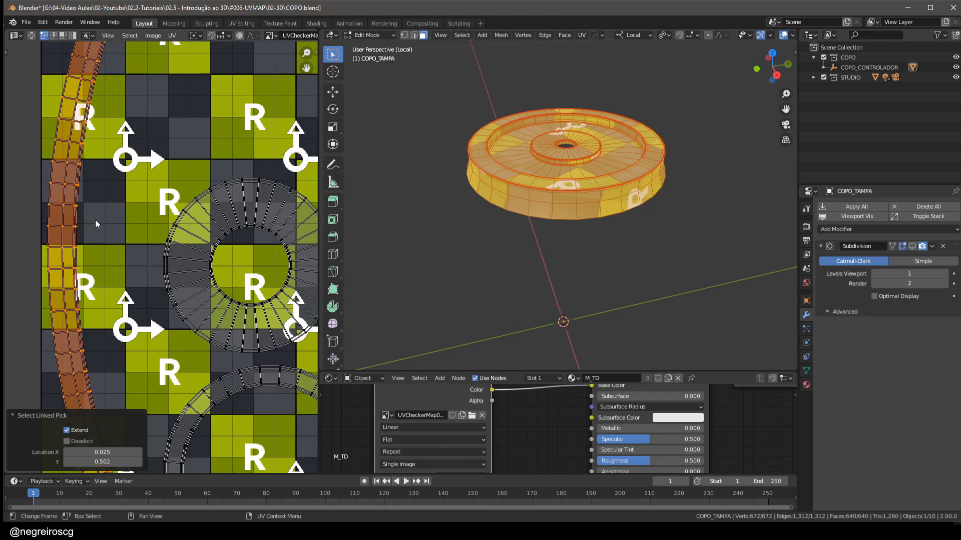
{"action": "middle_click_drag", "start_coordinate": [54, 238], "coordinate": [113, 239]}
{"action": "scroll", "coordinate": [117, 226], "scroll_direction": "up", "scroll_amount": 2}
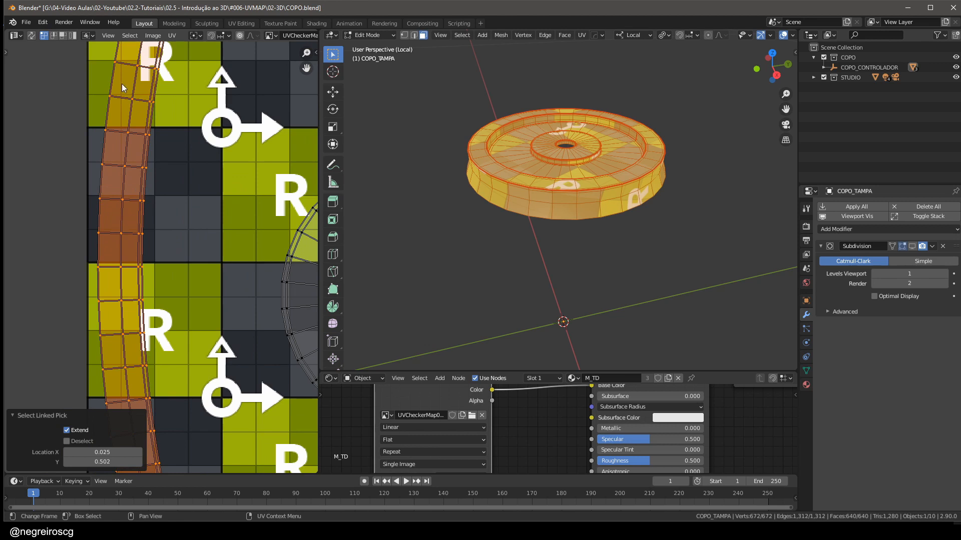
{"action": "left_click", "coordinate": [107, 243]}
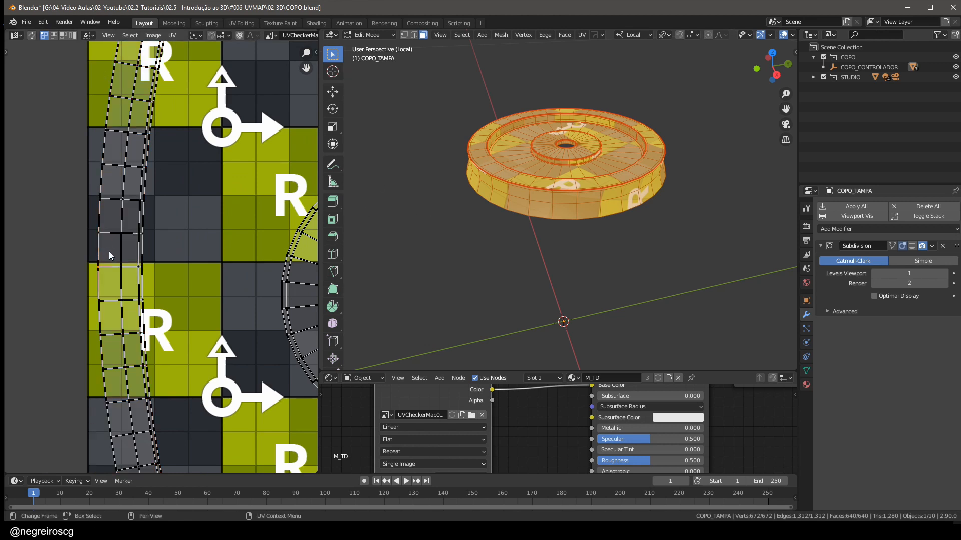
{"action": "key", "text": "3"}
{"action": "left_click", "coordinate": [572, 207]}
{"action": "middle_click_drag", "start_coordinate": [572, 207], "coordinate": [572, 207]}
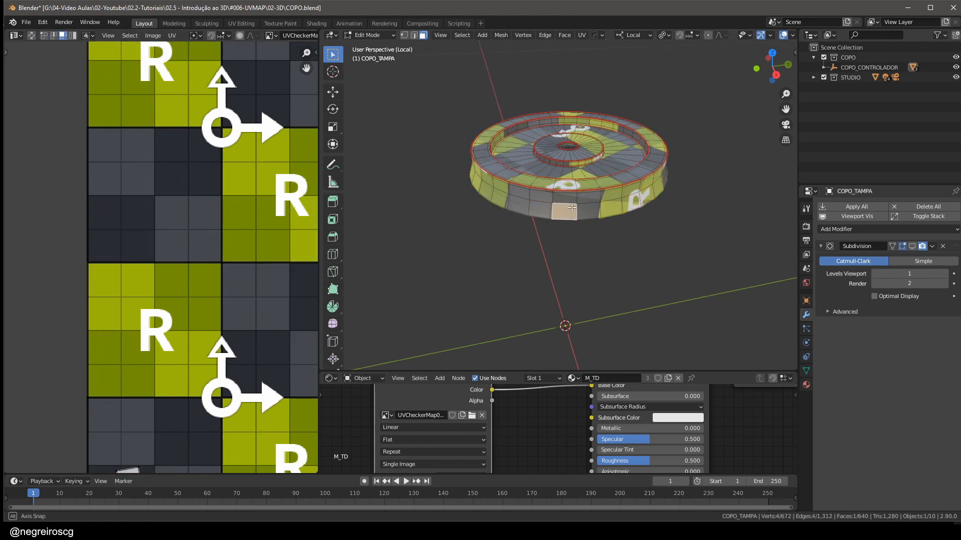
{"action": "scroll", "coordinate": [43, 265], "scroll_direction": "down", "scroll_amount": 6}
{"action": "scroll", "coordinate": [72, 298], "scroll_direction": "up", "scroll_amount": 1}
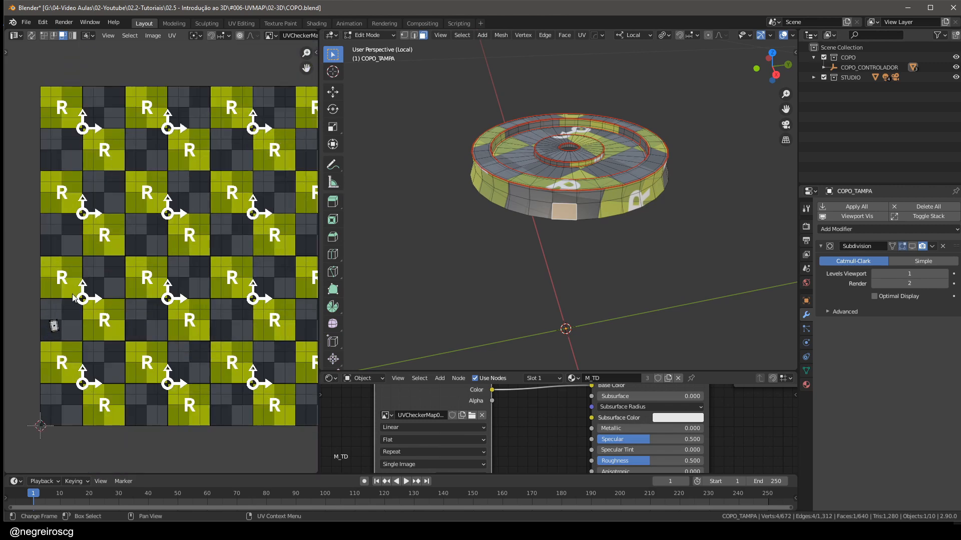
{"action": "scroll", "coordinate": [73, 298], "scroll_direction": "up", "scroll_amount": 1}
- Select the lower outer-side face beside the vertical seam and rotate its UVs 25° so they stand upright
{"action": "middle_click_drag", "start_coordinate": [553, 243], "coordinate": [754, 231]}
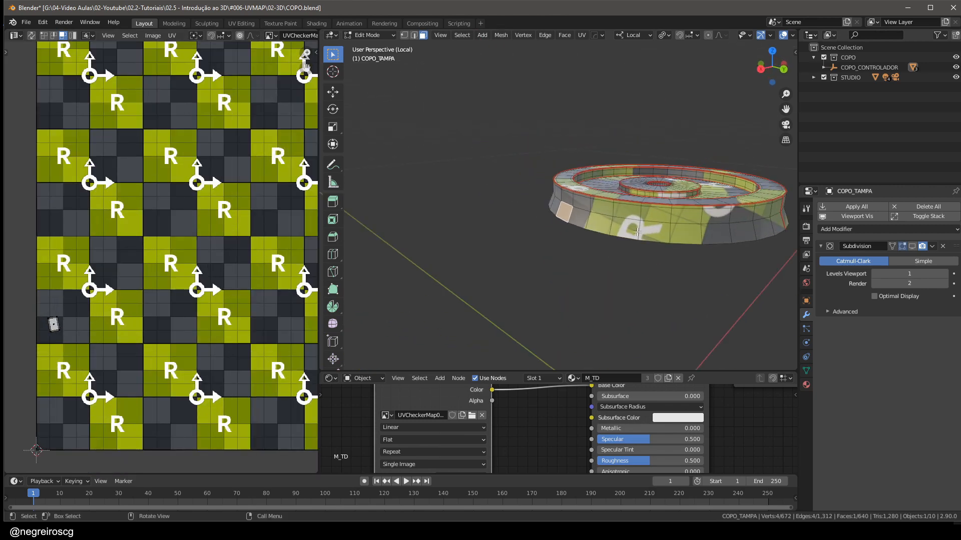
{"action": "middle_click_drag", "start_coordinate": [637, 232], "coordinate": [644, 305]}
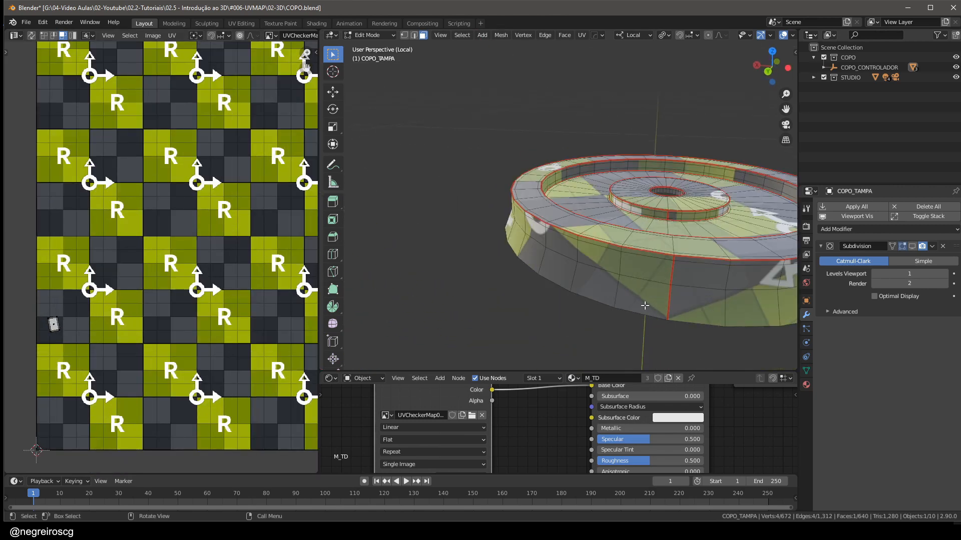
{"action": "left_click", "coordinate": [644, 305]}
{"action": "scroll", "coordinate": [90, 340], "scroll_direction": "up", "scroll_amount": 8}
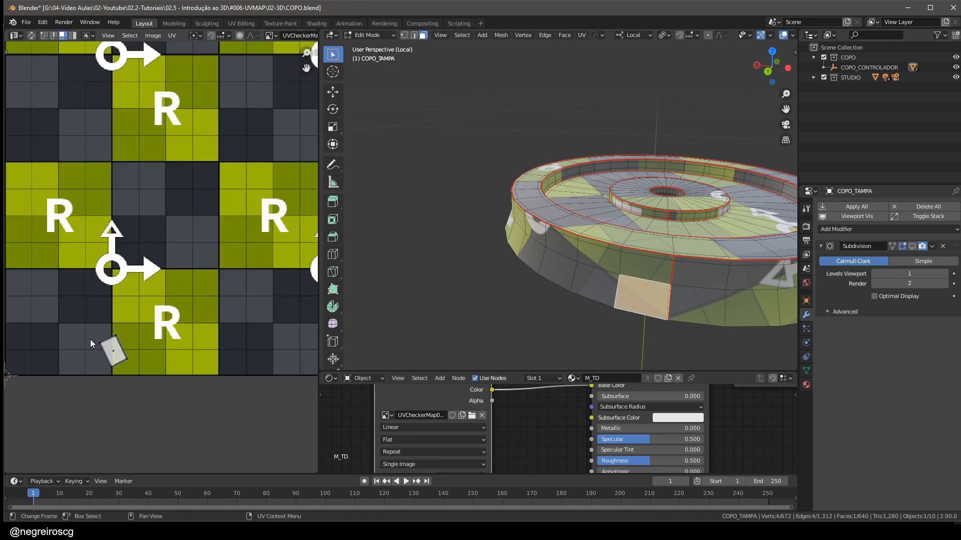
{"action": "left_click_drag", "start_coordinate": [224, 249], "coordinate": [56, 451]}
{"action": "key", "text": "r"}
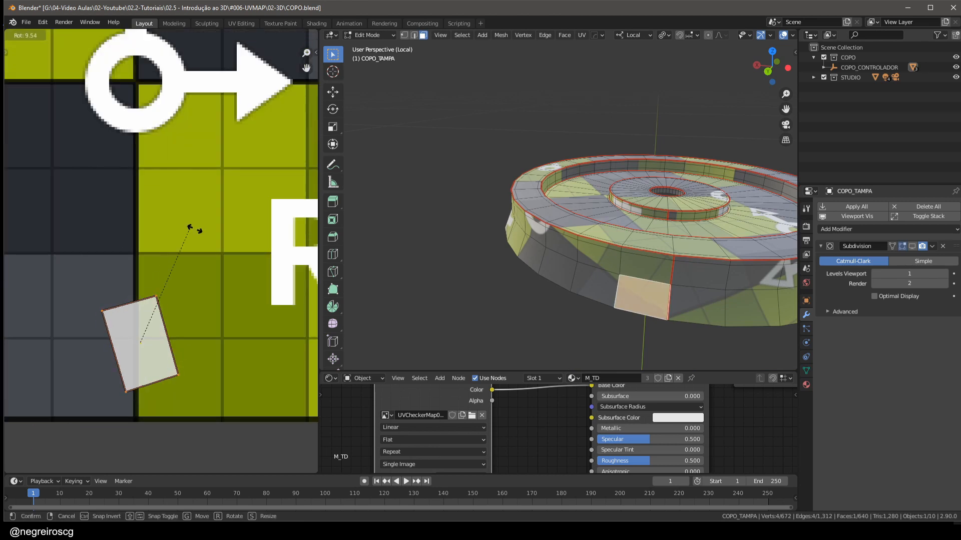
{"action": "left_click", "coordinate": [216, 248]}
{"action": "middle_click_drag", "start_coordinate": [218, 248], "coordinate": [246, 201]}
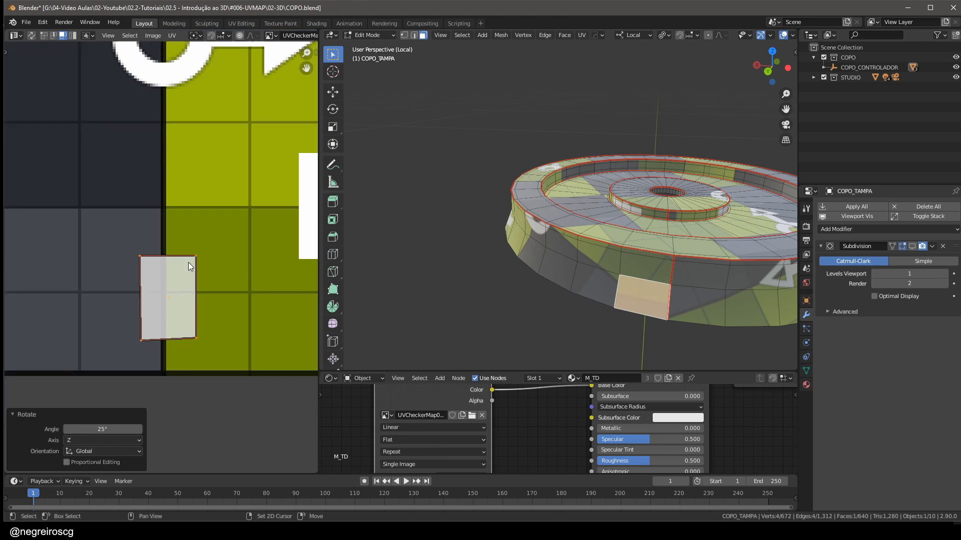
- Straighten the two long vertical sides of the face's UV quad with Align Auto
{"action": "key", "text": "1"}
{"action": "left_click_drag", "start_coordinate": [234, 236], "coordinate": [187, 380]}
{"action": "middle_click_drag", "start_coordinate": [184, 341], "coordinate": [143, 302]}
{"action": "right_click", "coordinate": [169, 214]}
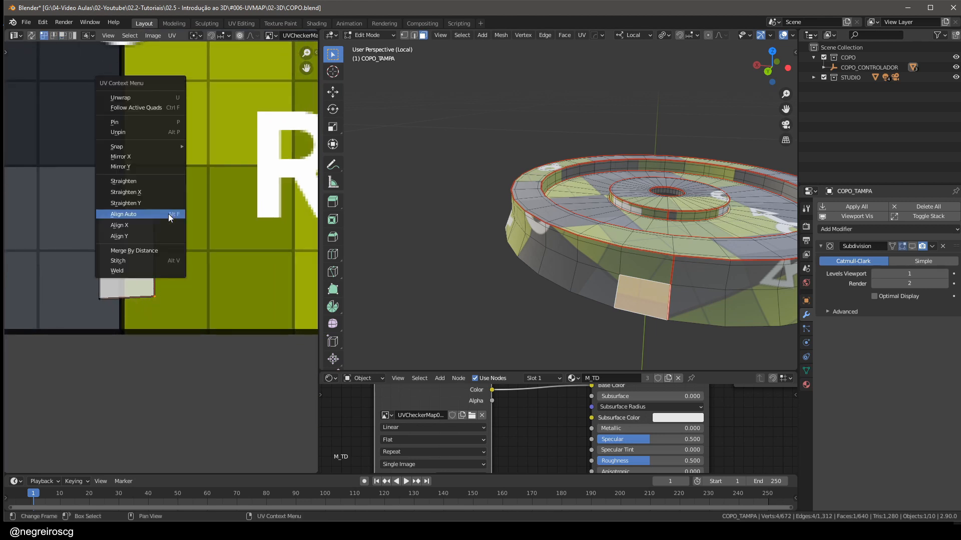
{"action": "left_click", "coordinate": [168, 214]}
{"action": "left_click_drag", "start_coordinate": [130, 182], "coordinate": [72, 341]}
{"action": "right_click", "coordinate": [98, 224]}
{"action": "left_click", "coordinate": [99, 224]}
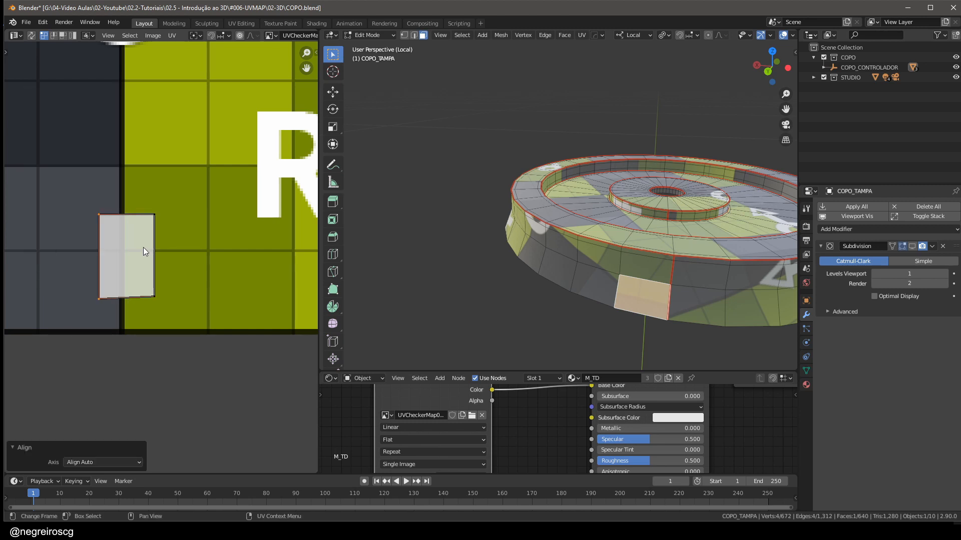
- Straighten the lower and upper edges of the face's UV quad with Align Auto
{"action": "left_click_drag", "start_coordinate": [194, 264], "coordinate": [32, 350]}
{"action": "right_click", "coordinate": [127, 284]}
{"action": "left_click", "coordinate": [106, 284]}
{"action": "left_click_drag", "start_coordinate": [175, 208], "coordinate": [98, 249]}
{"action": "right_click", "coordinate": [113, 202]}
{"action": "left_click", "coordinate": [113, 203]}
- Unwrap all the lid's outer-side faces with Follow Active Quads in Length Average mode, with the squared-up face active
{"action": "key", "text": "3"}
{"action": "left_click", "coordinate": [637, 266]}
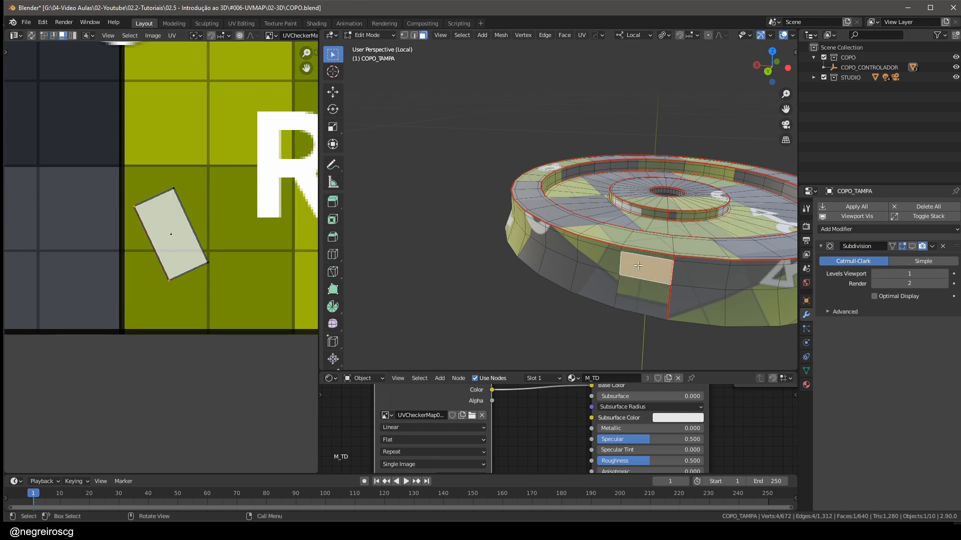
{"action": "key", "text": "ctrl+l"}
{"action": "left_click", "coordinate": [636, 290], "text": "shift"}
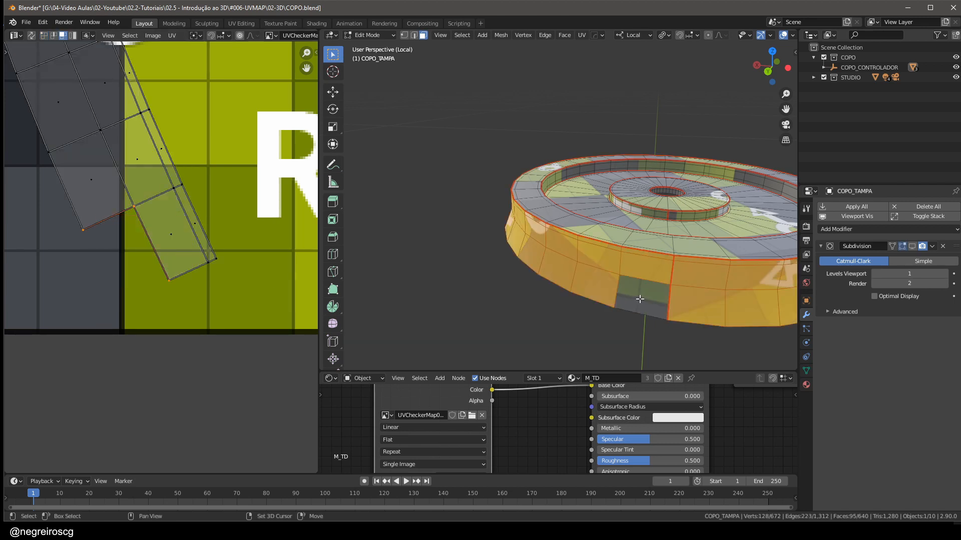
{"action": "middle_click_drag", "start_coordinate": [641, 287], "coordinate": [591, 247], "text": "shift"}
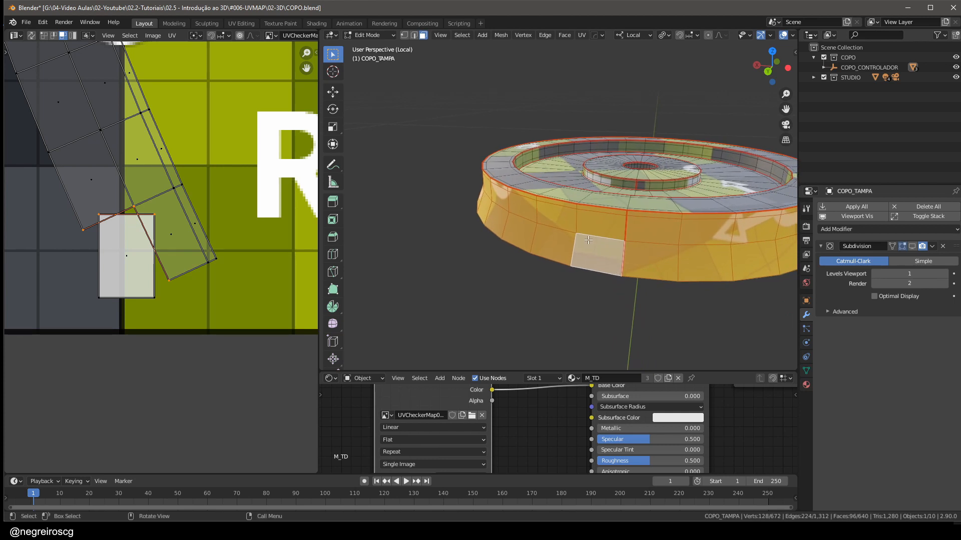
{"action": "key", "text": "u"}
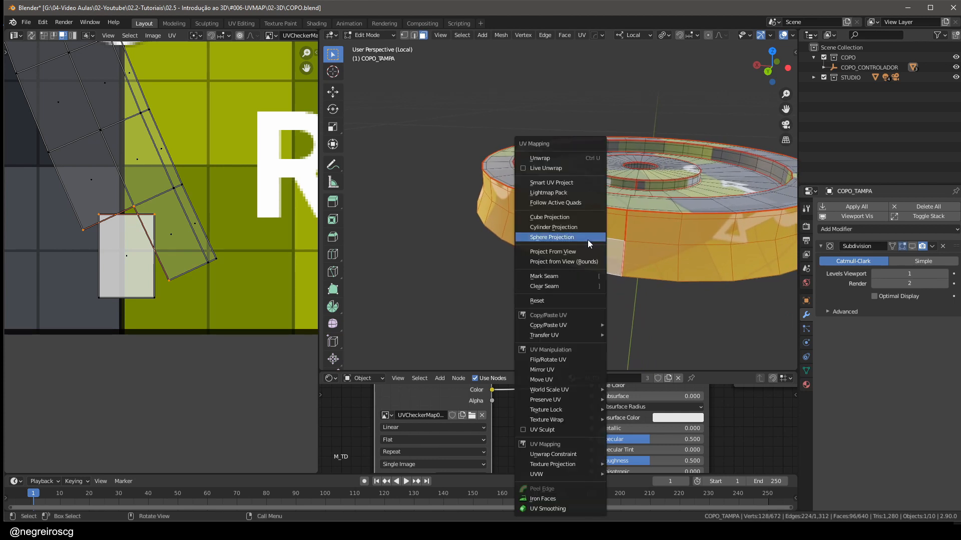
{"action": "left_click", "coordinate": [555, 205]}
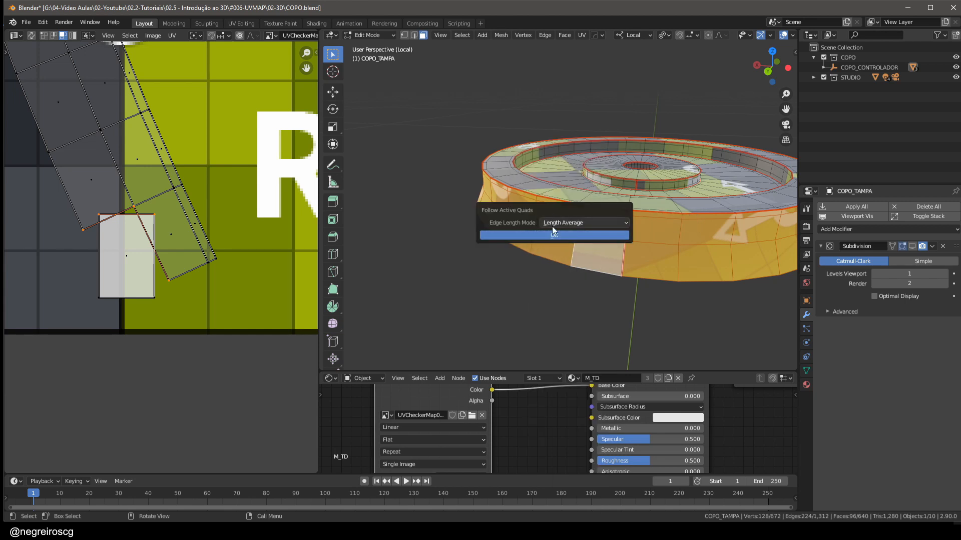
{"action": "left_click", "coordinate": [560, 236]}
{"action": "scroll", "coordinate": [209, 241], "scroll_direction": "up", "scroll_amount": 5}
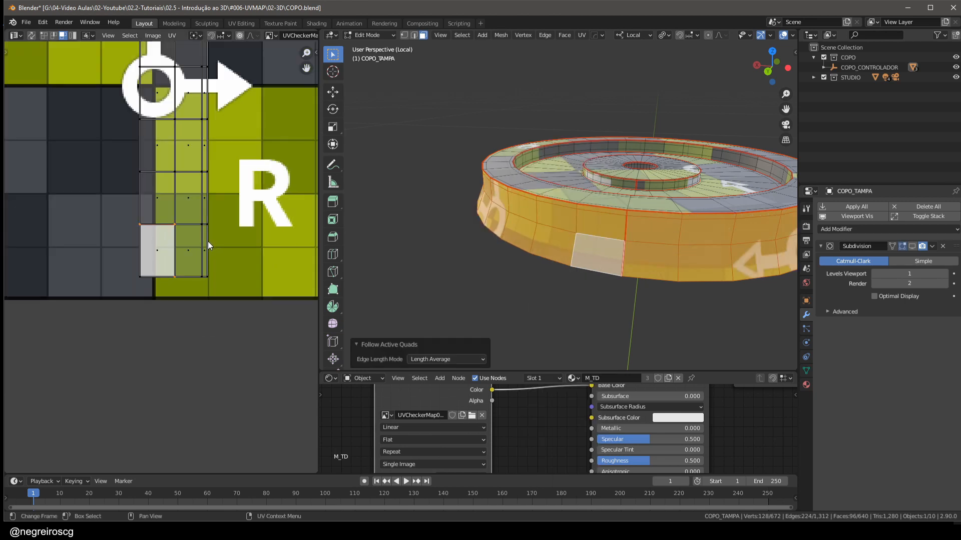
{"action": "scroll", "coordinate": [154, 341], "scroll_direction": "down", "scroll_amount": 4}
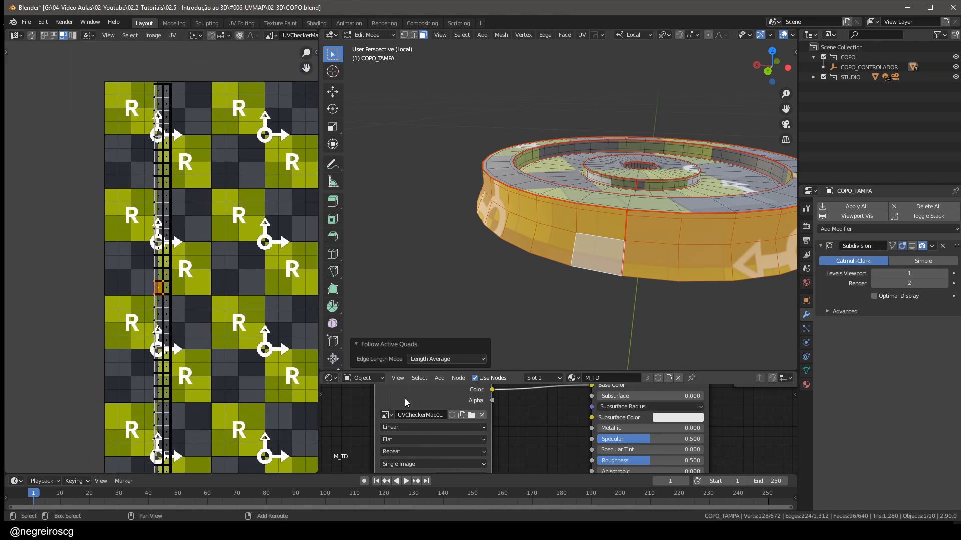
- Compare the Length, Length Average and Even edge length modes of Follow Active Quads, and set the mode to Length
{"action": "left_click", "coordinate": [434, 360]}
{"action": "left_click", "coordinate": [430, 381]}
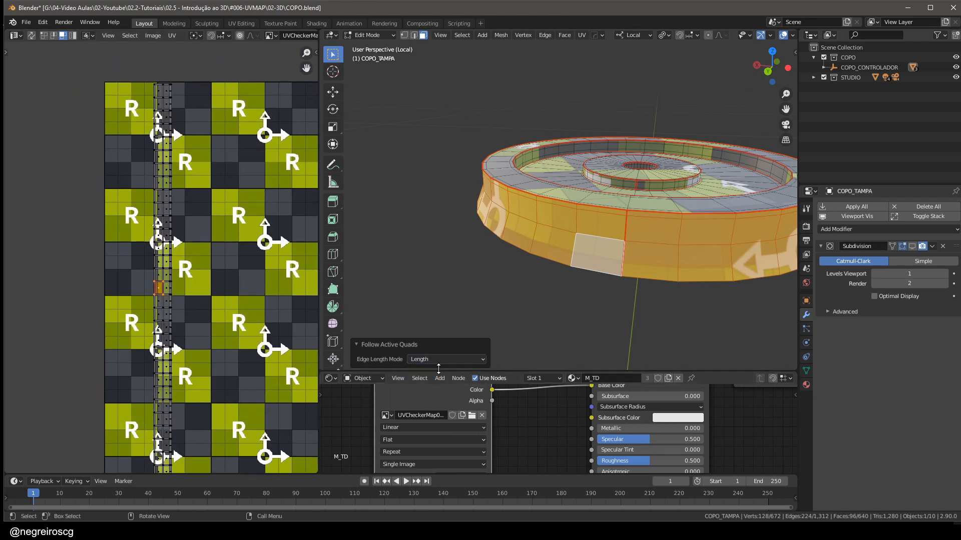
{"action": "left_click", "coordinate": [441, 359]}
{"action": "left_click", "coordinate": [430, 392]}
{"action": "left_click", "coordinate": [430, 360]}
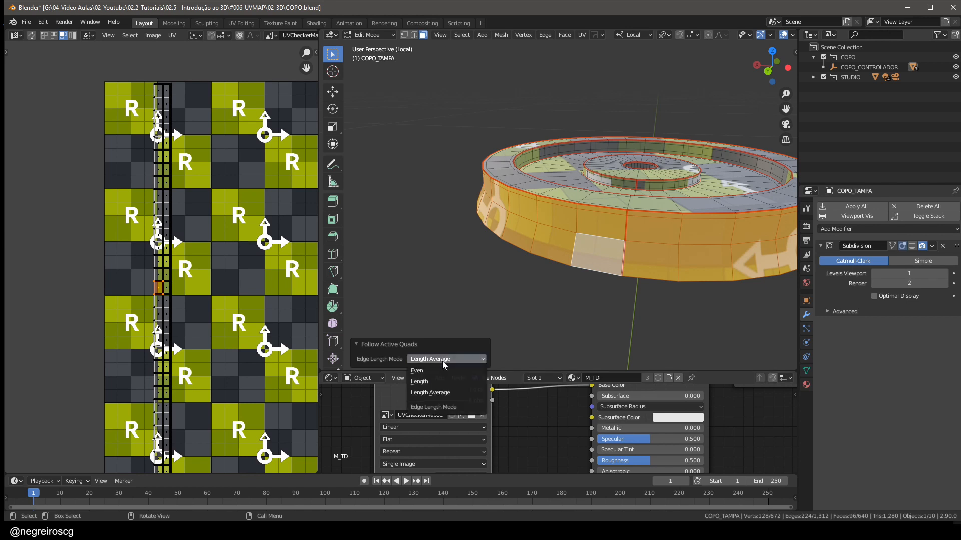
{"action": "left_click", "coordinate": [429, 371]}
{"action": "left_click", "coordinate": [449, 358]}
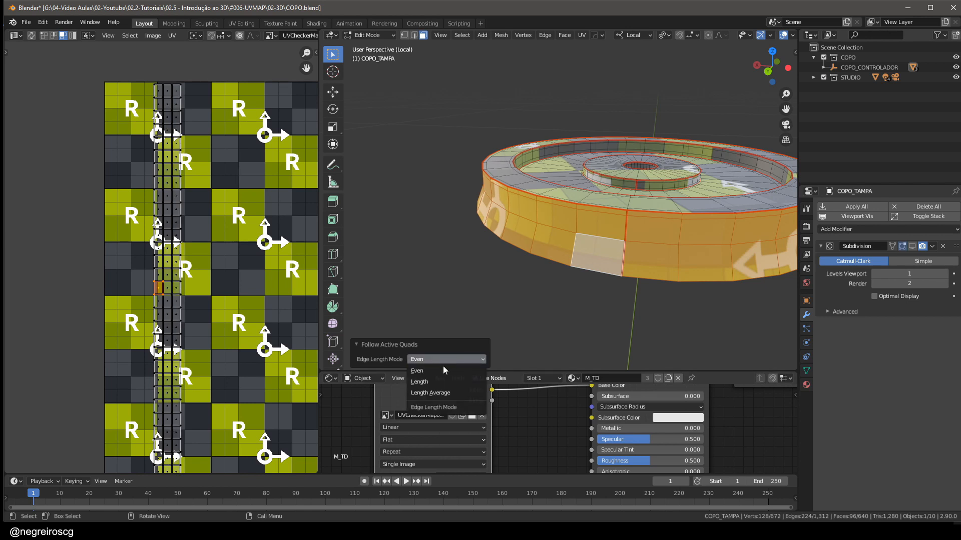
{"action": "left_click", "coordinate": [431, 382]}
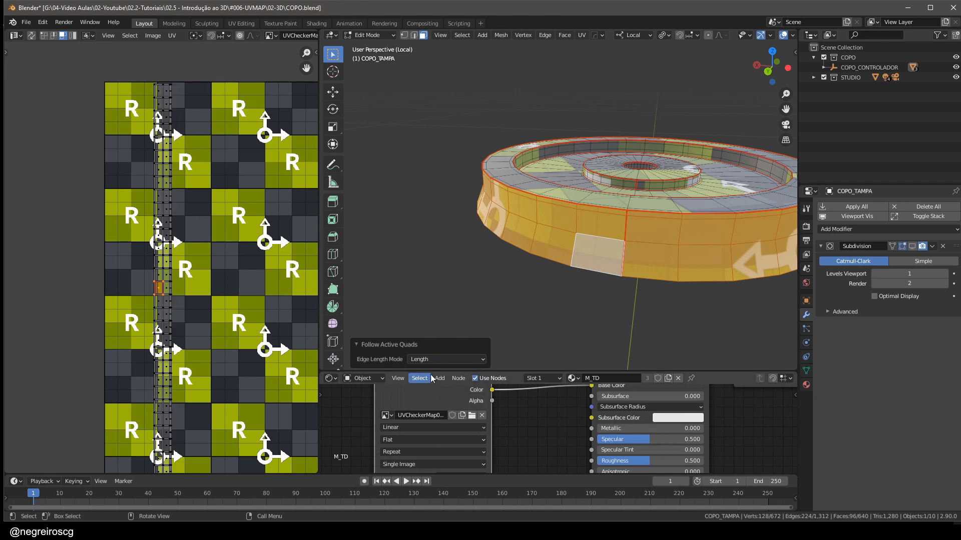
- Select all the faces of the lid so every UV island shows in the UV editor
{"action": "middle_click_drag", "start_coordinate": [172, 412], "coordinate": [191, 333]}
{"action": "scroll", "coordinate": [190, 332], "scroll_direction": "up", "scroll_amount": 7}
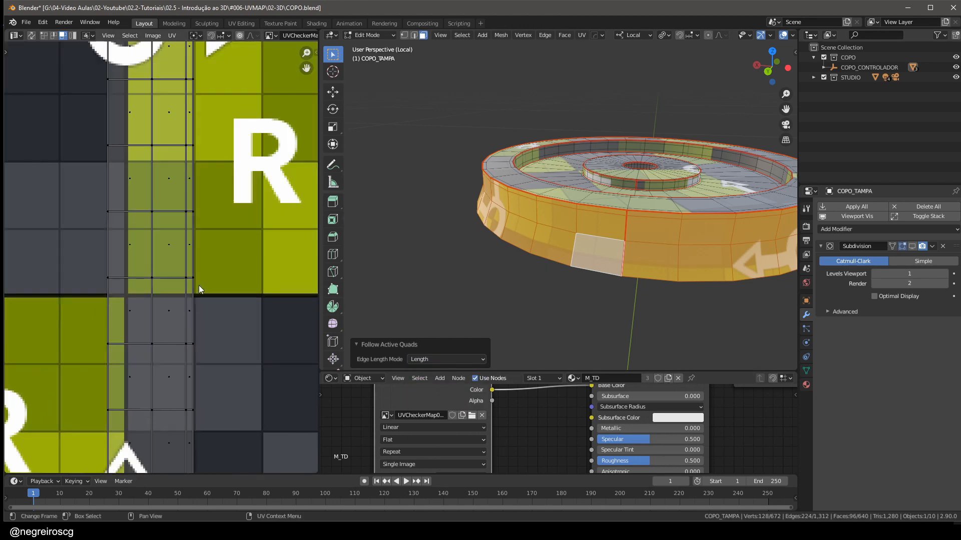
{"action": "scroll", "coordinate": [553, 185], "scroll_direction": "up", "scroll_amount": 5}
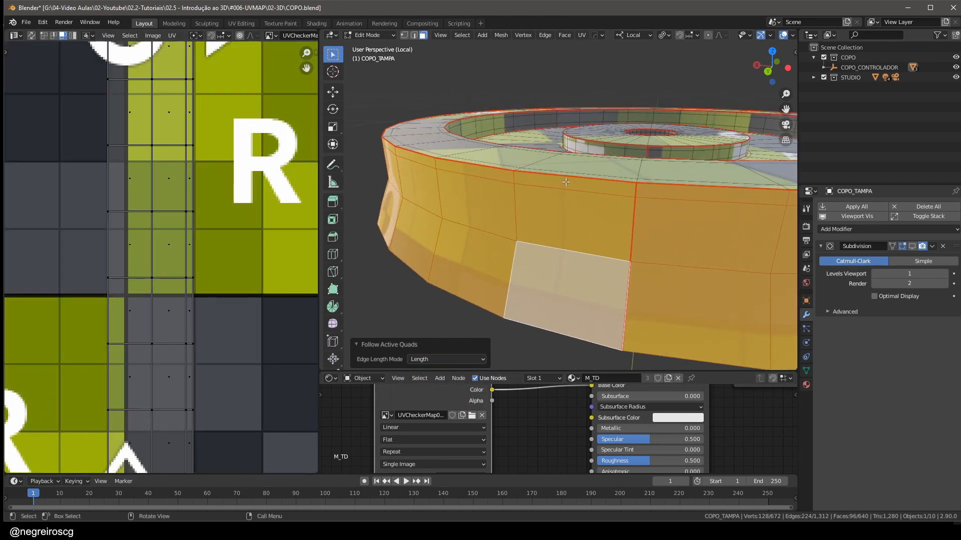
{"action": "scroll", "coordinate": [205, 196], "scroll_direction": "down", "scroll_amount": 12}
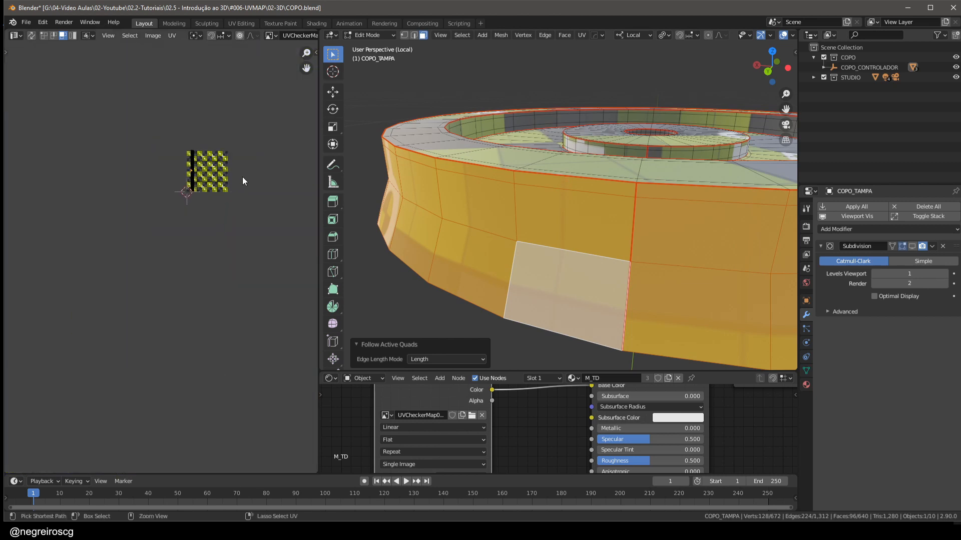
{"action": "key", "text": "alt+a"}
{"action": "key", "text": "a"}
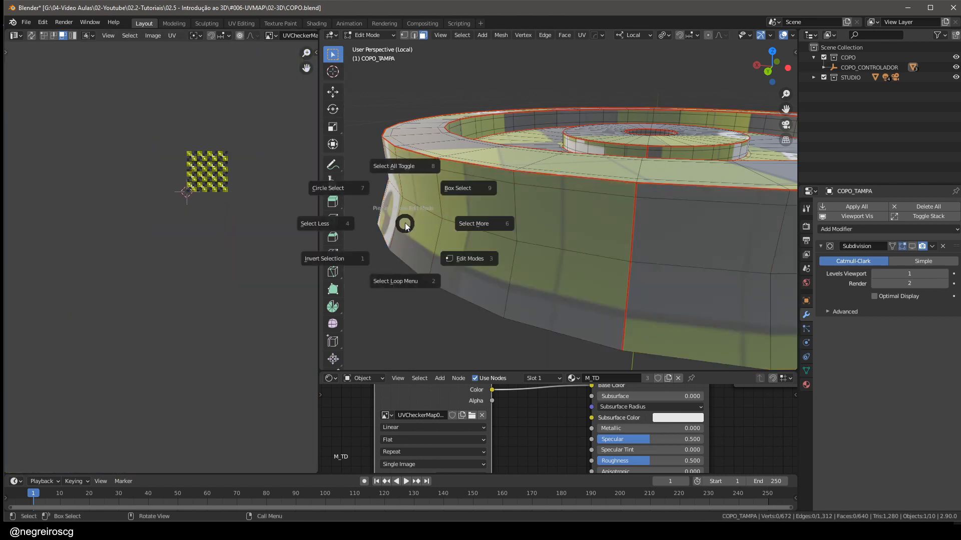
{"action": "left_click", "coordinate": [404, 167]}
- Toggle the editor areas between maximized and normal size
{"action": "scroll", "coordinate": [85, 142], "scroll_direction": "up", "scroll_amount": 3}
{"action": "key", "text": "ctrl+space"}
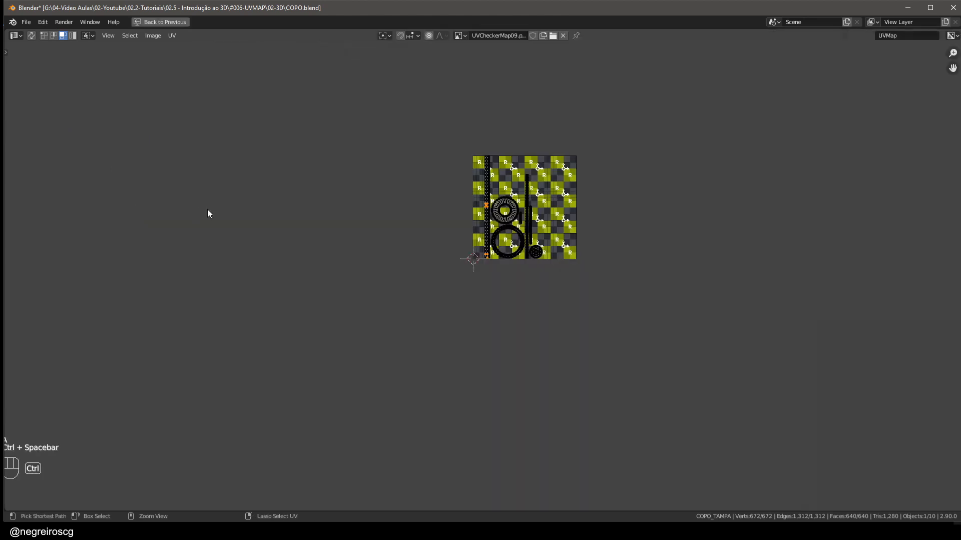
{"action": "middle_click_drag", "start_coordinate": [208, 209], "coordinate": [480, 279], "text": "ctrl"}
{"action": "key", "text": "ctrl+space"}
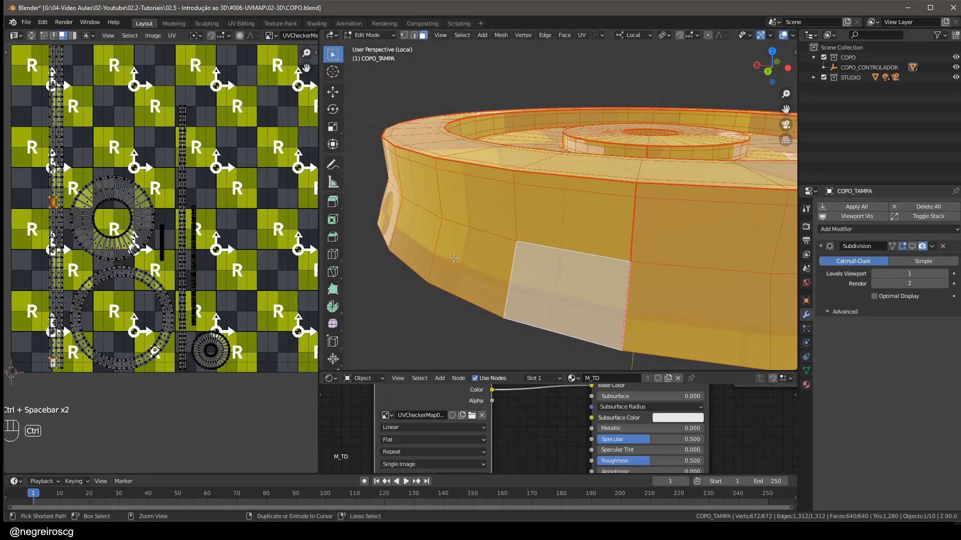
{"action": "key", "text": "ctrl+space"}
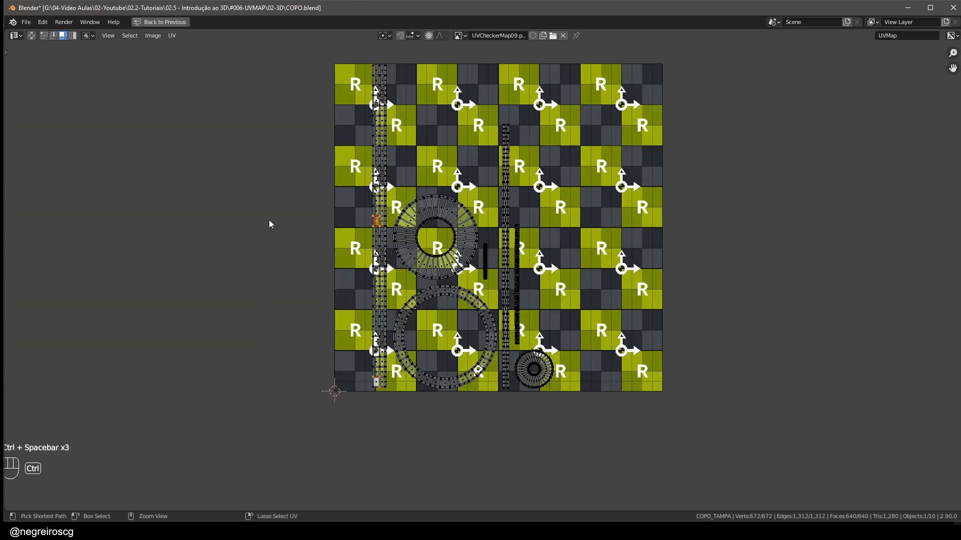
{"action": "key", "text": "ctrl+space"}
{"action": "key", "text": "ctrl+space"}
{"action": "key", "text": "ctrl+space"}
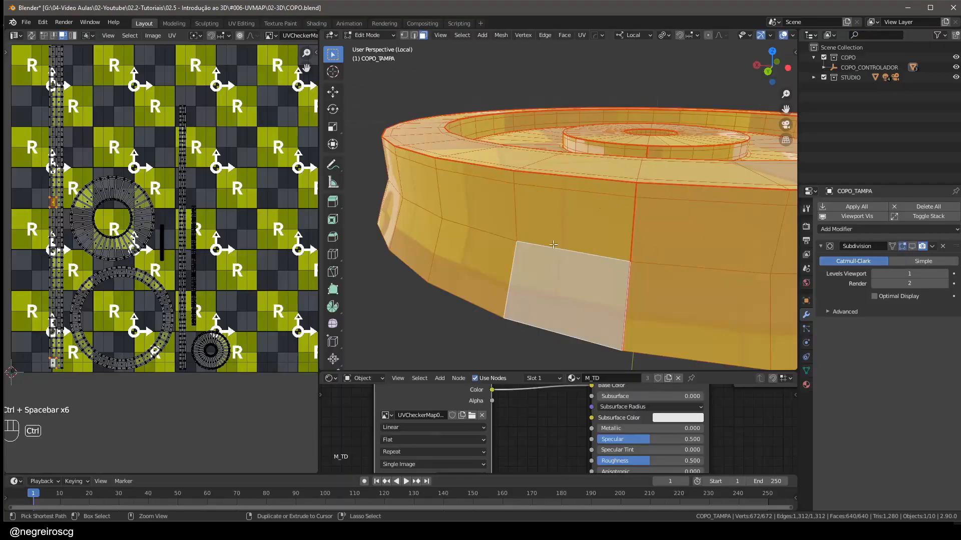
{"action": "key", "text": "ctrl+space"}
{"action": "key", "text": "ctrl+space"}
{"action": "key", "text": "ctrl+space"}
{"action": "key", "text": "ctrl+space"}
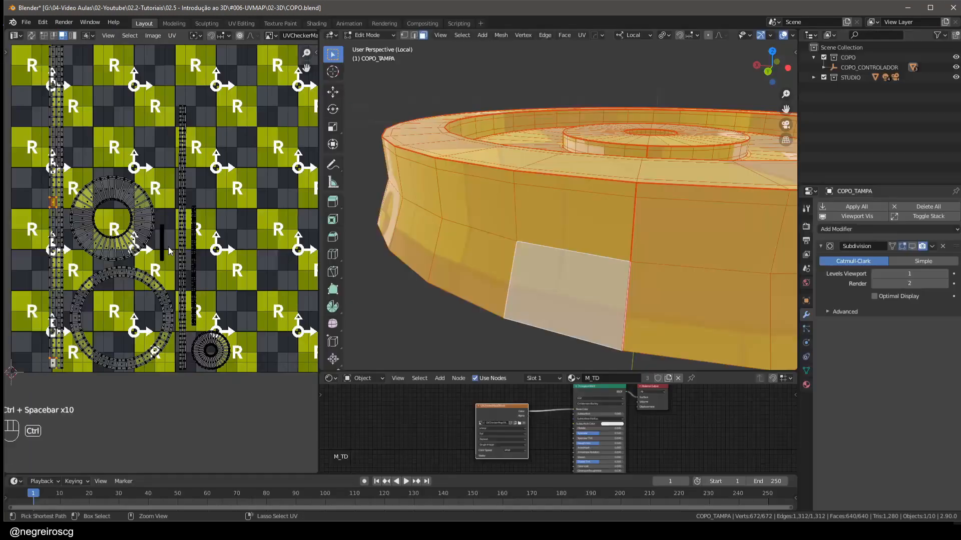
- Select all the lid's UVs in the maximized UV editor and apply Average Islands Scale
{"action": "key", "text": "ctrl+space"}
{"action": "scroll", "coordinate": [418, 273], "scroll_direction": "up", "scroll_amount": 5}
{"action": "scroll", "coordinate": [442, 265], "scroll_direction": "down", "scroll_amount": 3}
{"action": "key", "text": "a"}
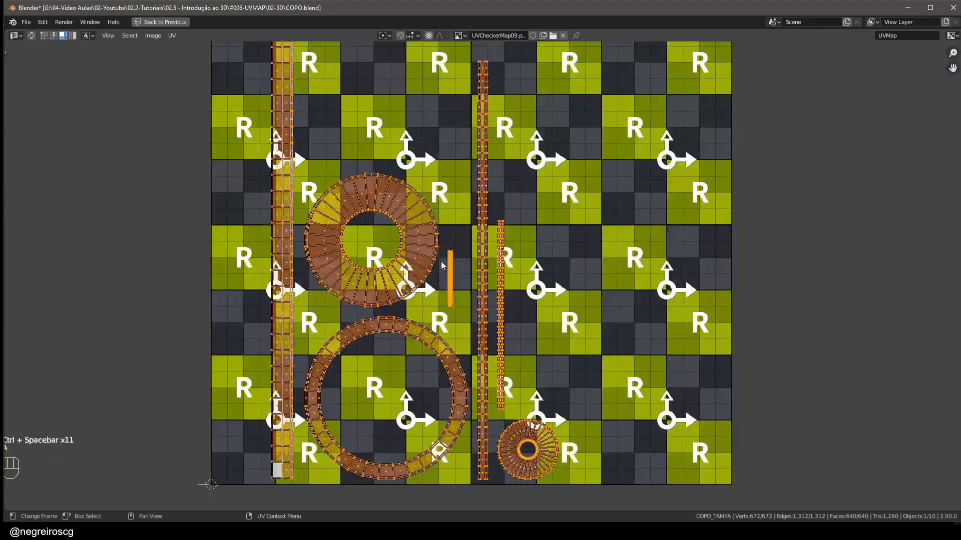
{"action": "scroll", "coordinate": [443, 265], "scroll_direction": "up", "scroll_amount": 4}
{"action": "scroll", "coordinate": [450, 245], "scroll_direction": "down", "scroll_amount": 3}
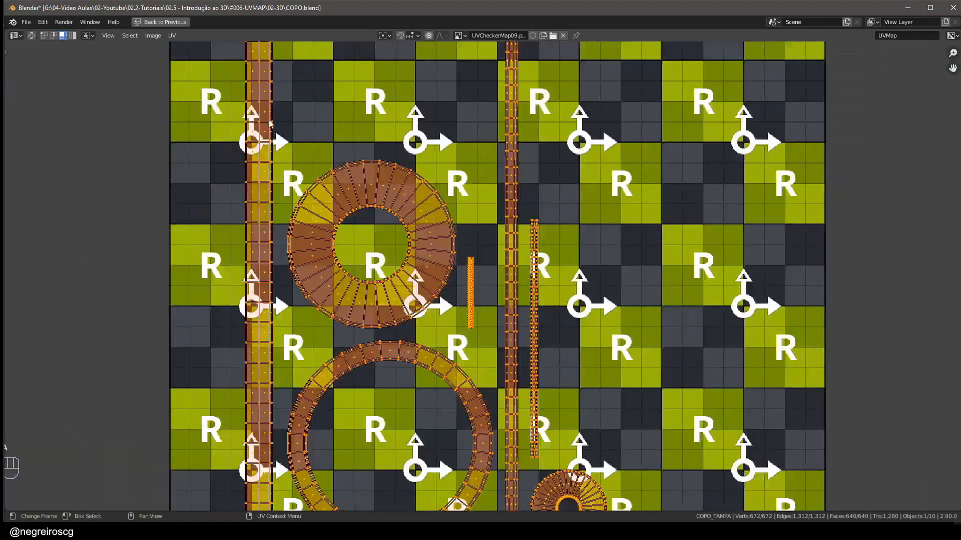
{"action": "left_click", "coordinate": [171, 36]}
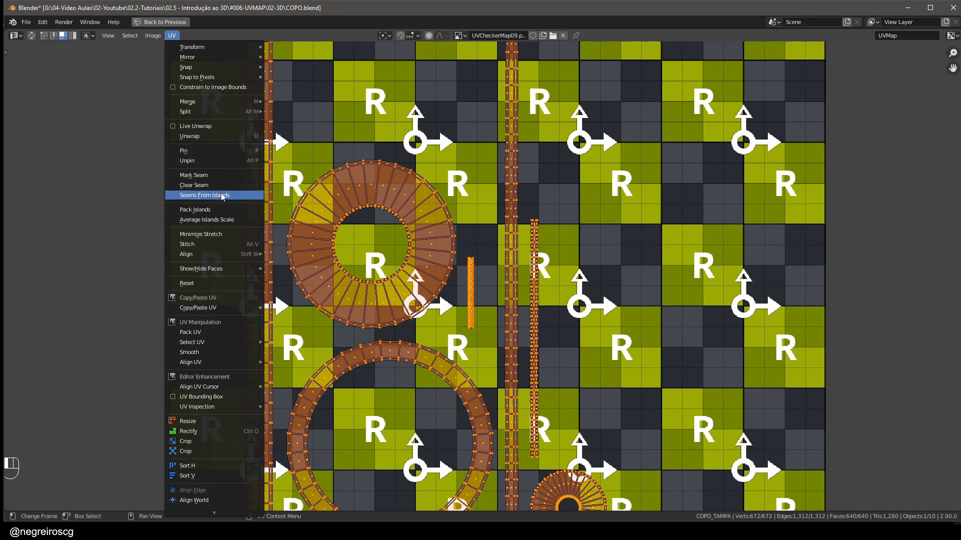
{"action": "left_click", "coordinate": [208, 220]}
{"action": "scroll", "coordinate": [475, 314], "scroll_direction": "down", "scroll_amount": 2}
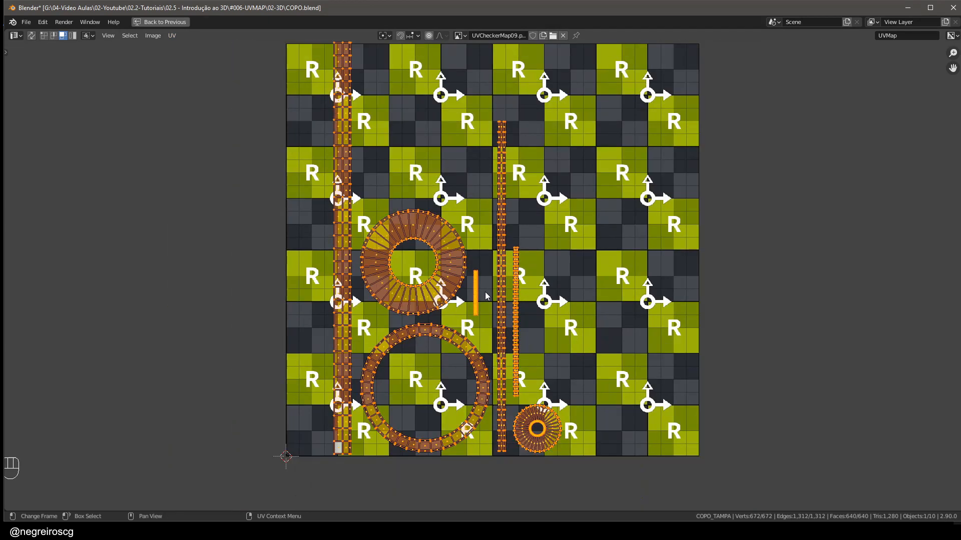
- Pack the lid's UV islands with rotation off and a margin of 0.081, and restore the normal editor layout
{"action": "key", "text": "q"}
{"action": "left_click", "coordinate": [460, 272]}
{"action": "middle_click_drag", "start_coordinate": [270, 351], "coordinate": [279, 399]}
{"action": "left_click", "coordinate": [173, 36]}
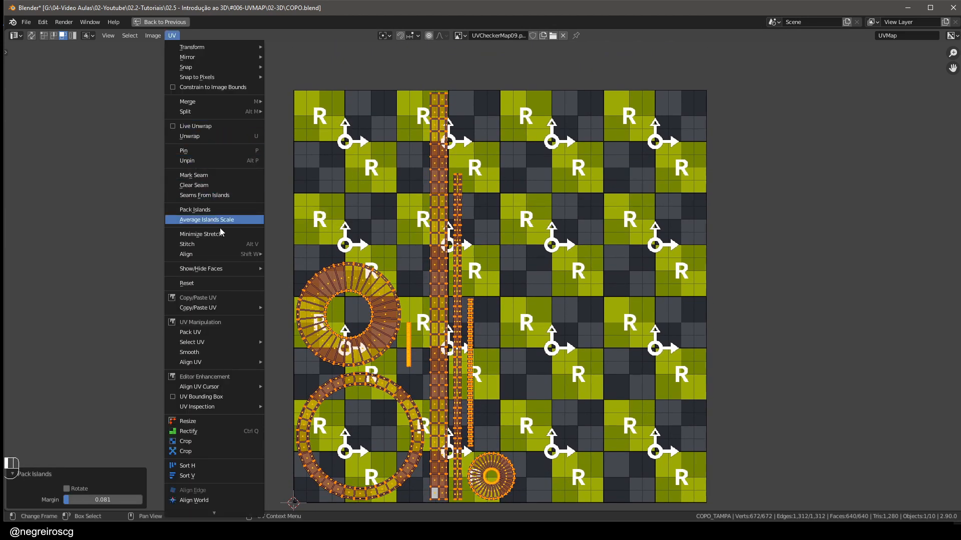
{"action": "middle_click_drag", "start_coordinate": [331, 256], "coordinate": [326, 236]}
{"action": "key", "text": "q"}
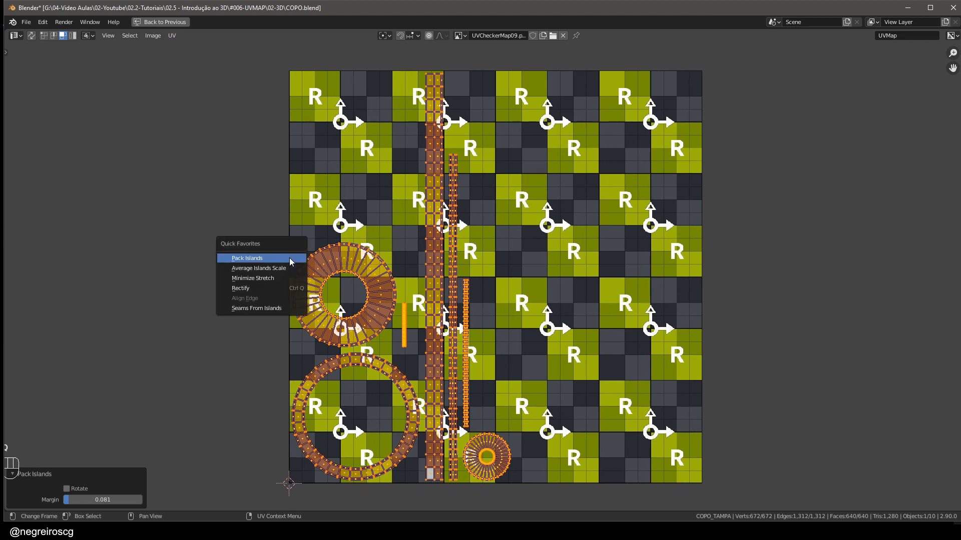
{"action": "left_click", "coordinate": [235, 259]}
{"action": "key", "text": "ctrl+space"}
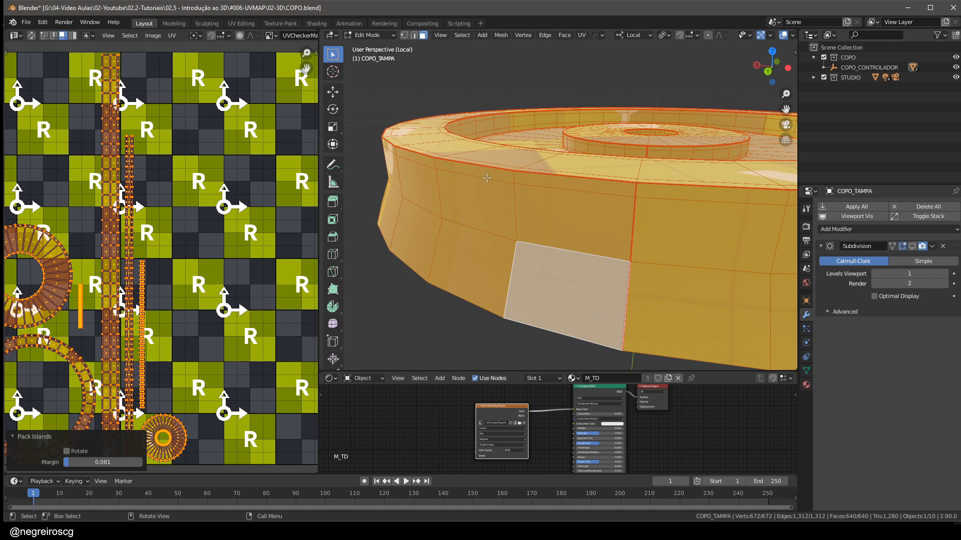
{"action": "scroll", "coordinate": [532, 168], "scroll_direction": "down", "scroll_amount": 7}
{"action": "middle_click_drag", "start_coordinate": [617, 118], "coordinate": [559, 123]}
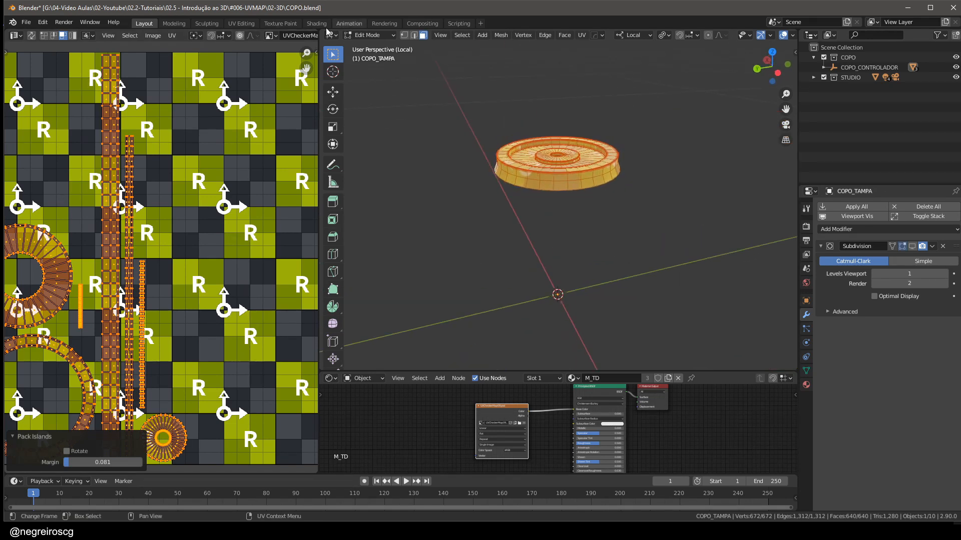
{"action": "left_click", "coordinate": [15, 35]}
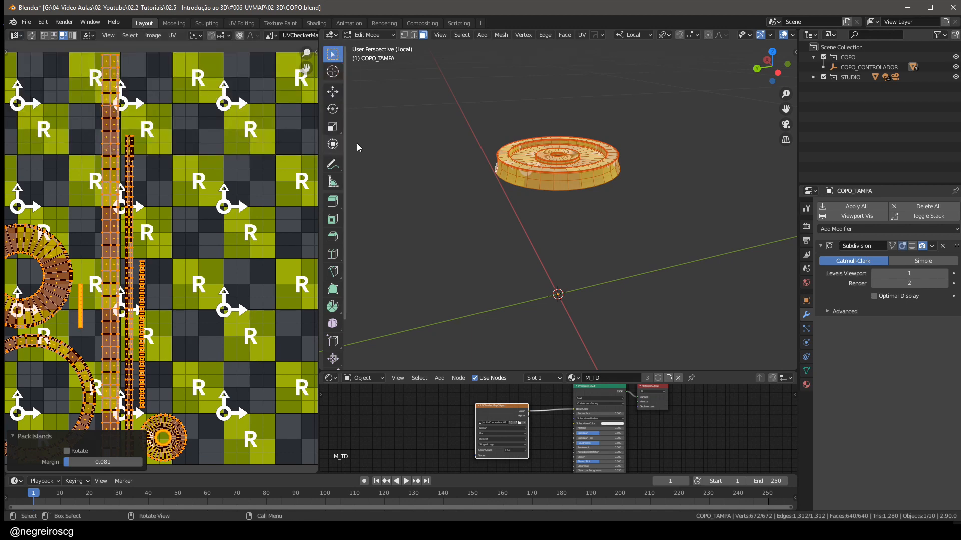
{"action": "middle_click_drag", "start_coordinate": [358, 146], "coordinate": [538, 149]}
{"action": "key", "text": "q"}
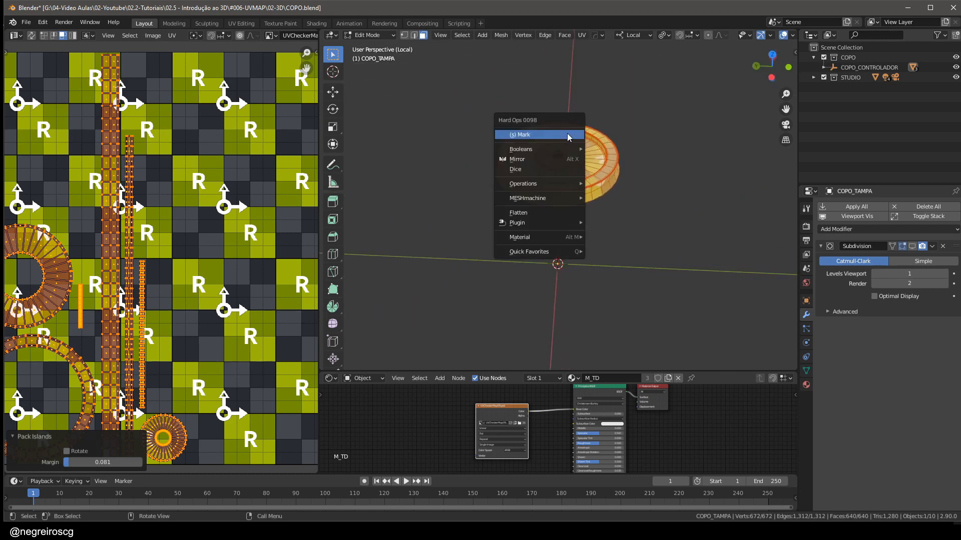
{"action": "mouse_move", "coordinate": [540, 252]}
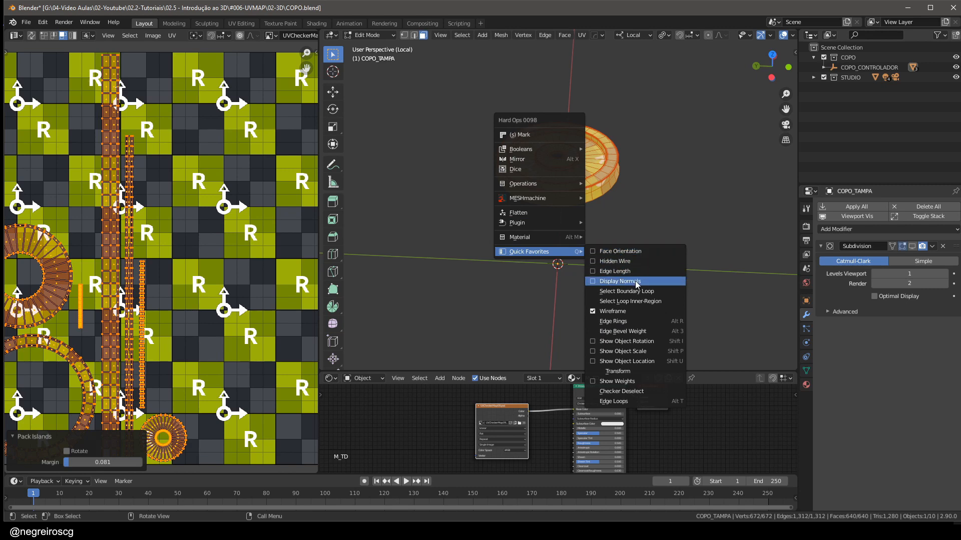
{"action": "middle_click_drag", "start_coordinate": [49, 219], "coordinate": [99, 224]}
{"action": "scroll", "coordinate": [101, 183], "scroll_direction": "up", "scroll_amount": 2}
{"action": "scroll", "coordinate": [106, 184], "scroll_direction": "down", "scroll_amount": 3}
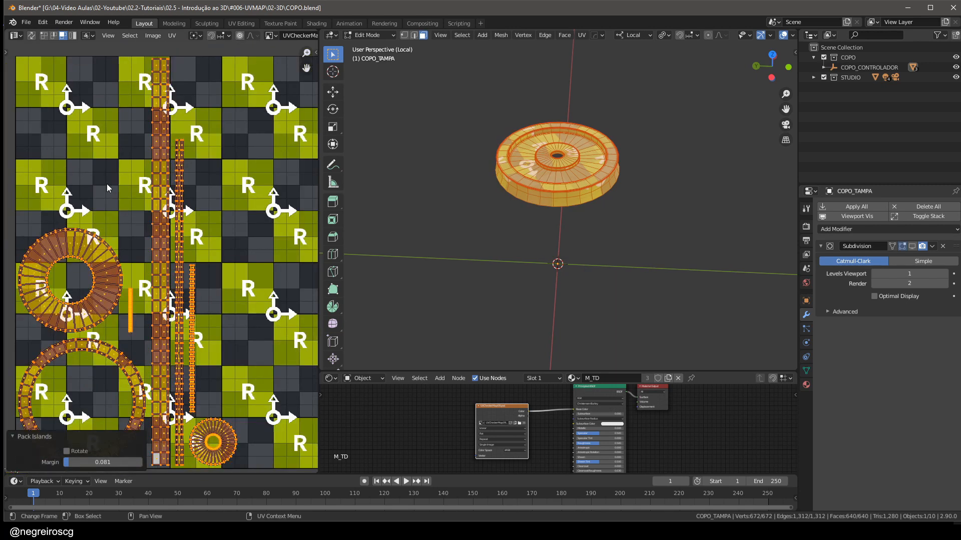
{"action": "middle_click_drag", "start_coordinate": [116, 183], "coordinate": [126, 173]}
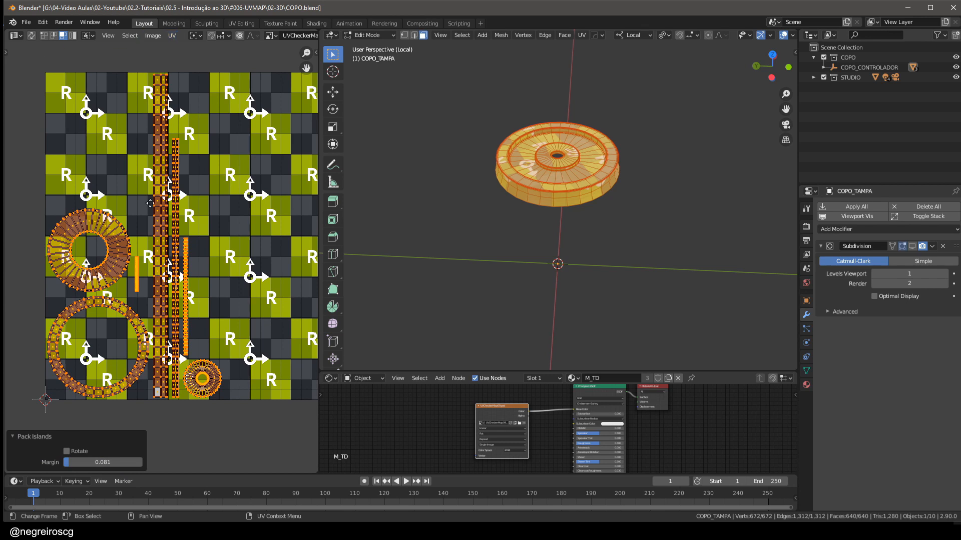
{"action": "key", "text": "q"}
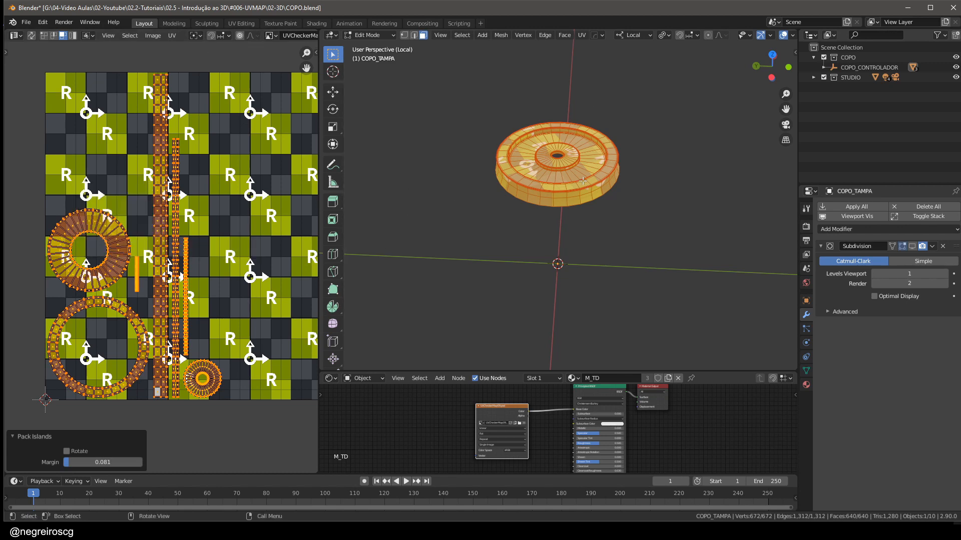
- Leave Edit Mode and local view of the lid, and check its checker texture on the whole cup
{"action": "scroll", "coordinate": [566, 185], "scroll_direction": "up", "scroll_amount": 5}
{"action": "middle_click_drag", "start_coordinate": [566, 185], "coordinate": [550, 170]}
{"action": "middle_click_drag", "start_coordinate": [175, 258], "coordinate": [159, 267]}
{"action": "middle_click_drag", "start_coordinate": [576, 201], "coordinate": [548, 210]}
{"action": "key", "text": "Tab"}
{"action": "key", "text": "KP_Divide"}
{"action": "scroll", "coordinate": [574, 176], "scroll_direction": "down", "scroll_amount": 7}
{"action": "scroll", "coordinate": [591, 171], "scroll_direction": "up", "scroll_amount": 3}
{"action": "scroll", "coordinate": [584, 166], "scroll_direction": "up", "scroll_amount": 5}
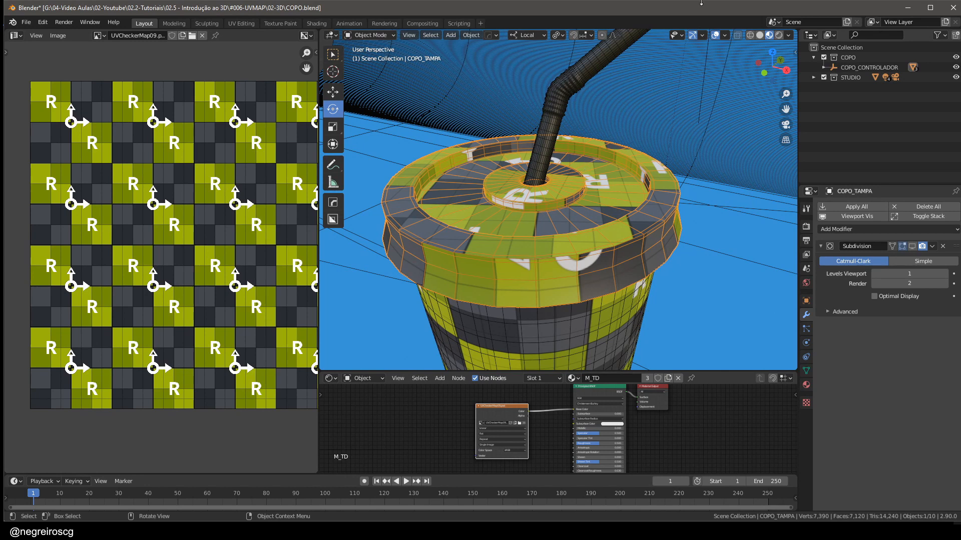
- Turn off the viewport display of the straw's Subdivision modifier and isolate COPO_CANUDO in local view
{"action": "left_click", "coordinate": [563, 82]}
{"action": "key", "text": "KP_Decimal"}
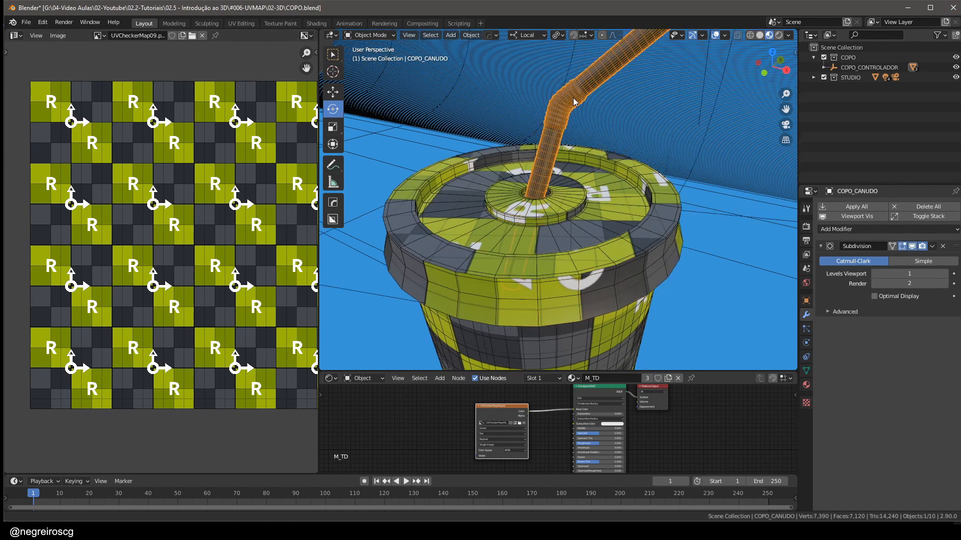
{"action": "left_click", "coordinate": [914, 246]}
{"action": "middle_click_drag", "start_coordinate": [661, 214], "coordinate": [591, 225]}
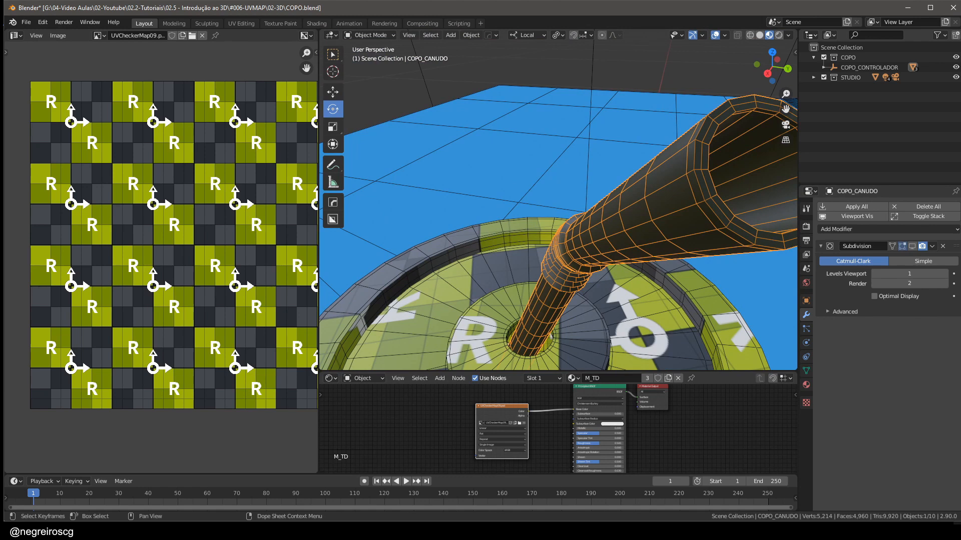
{"action": "key", "text": "KP_Divide"}
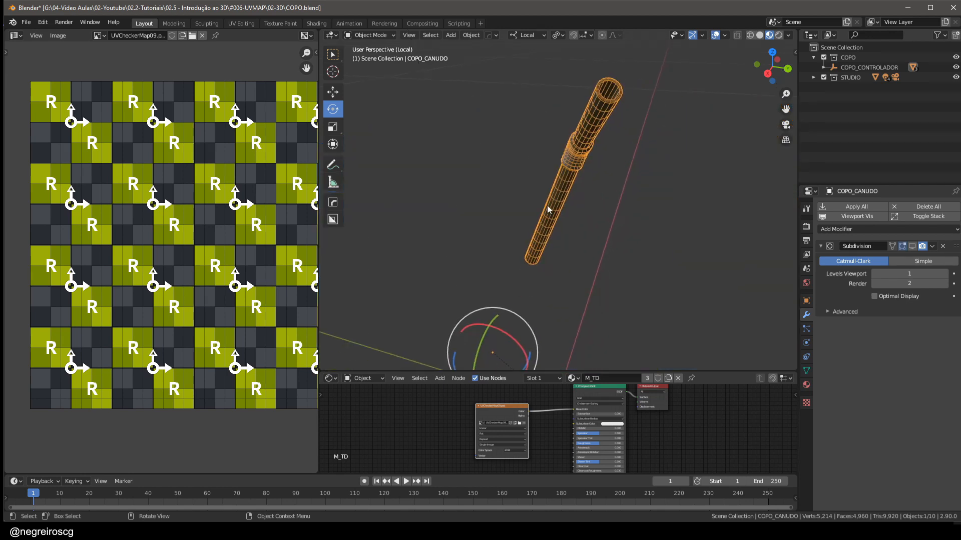
- Edit the straw in edge select mode and select a lengthwise edge path from its lower end past the bend
{"action": "scroll", "coordinate": [542, 257], "scroll_direction": "up", "scroll_amount": 3}
{"action": "key", "text": "Tab"}
{"action": "middle_click_drag", "start_coordinate": [542, 255], "coordinate": [596, 290]}
{"action": "scroll", "coordinate": [610, 338], "scroll_direction": "up", "scroll_amount": 3}
{"action": "key", "text": "2"}
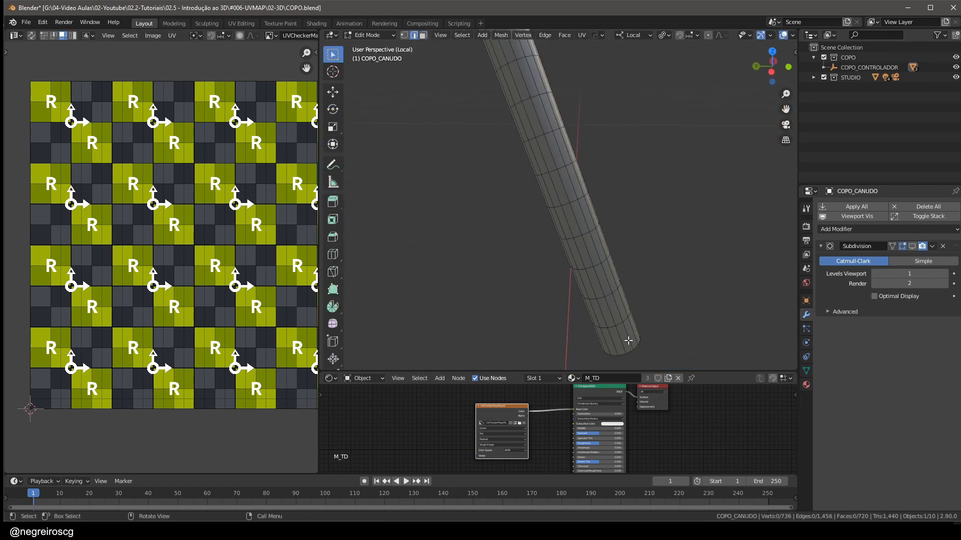
{"action": "middle_click_drag", "start_coordinate": [622, 341], "coordinate": [535, 65]}
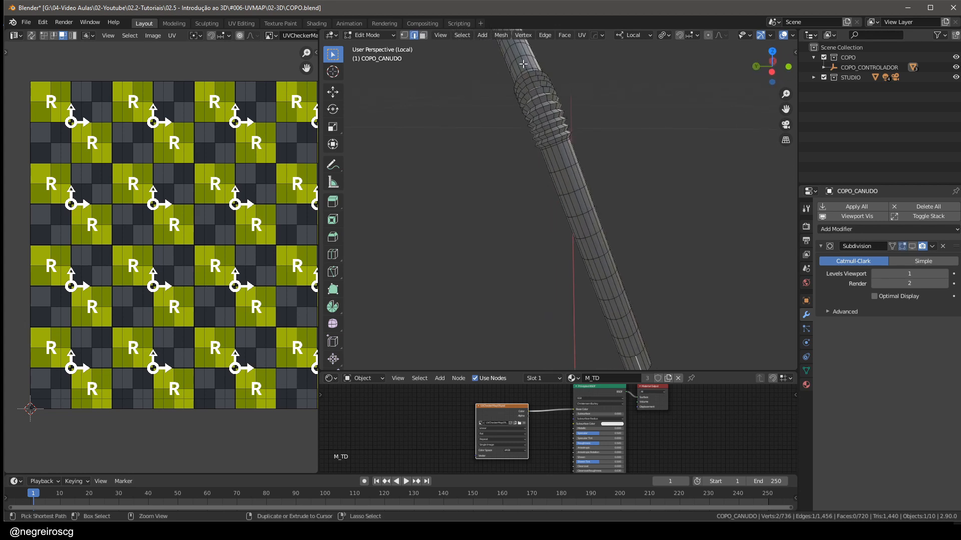
{"action": "left_click", "coordinate": [523, 63], "text": "ctrl"}
- Extend the selected edge path along the straw's upper section and over the rim of its open end
{"action": "middle_click_drag", "start_coordinate": [523, 64], "coordinate": [616, 195]}
{"action": "scroll", "coordinate": [608, 186], "scroll_direction": "down", "scroll_amount": 1}
{"action": "scroll", "coordinate": [503, 91], "scroll_direction": "up", "scroll_amount": 2}
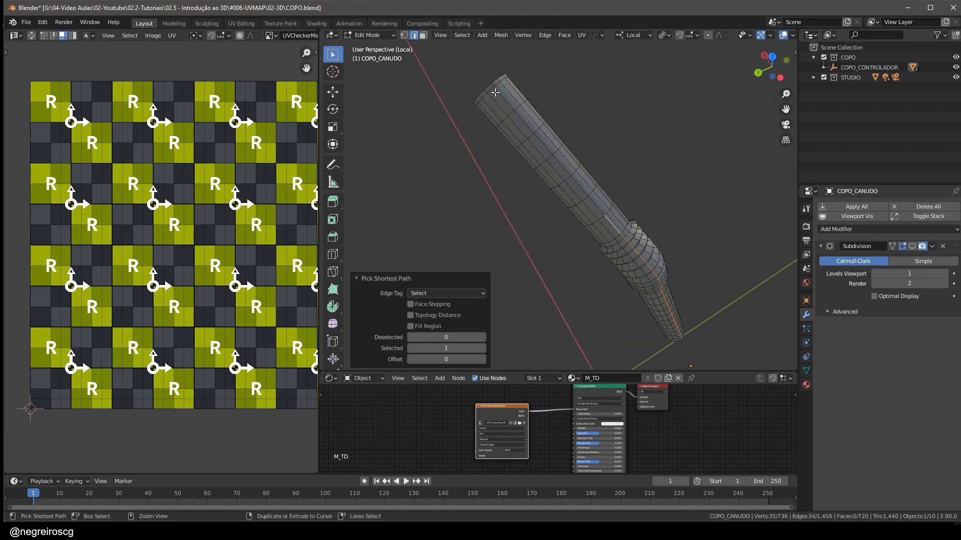
{"action": "middle_click_drag", "start_coordinate": [498, 90], "coordinate": [466, 176]}
{"action": "scroll", "coordinate": [463, 150], "scroll_direction": "up", "scroll_amount": 2}
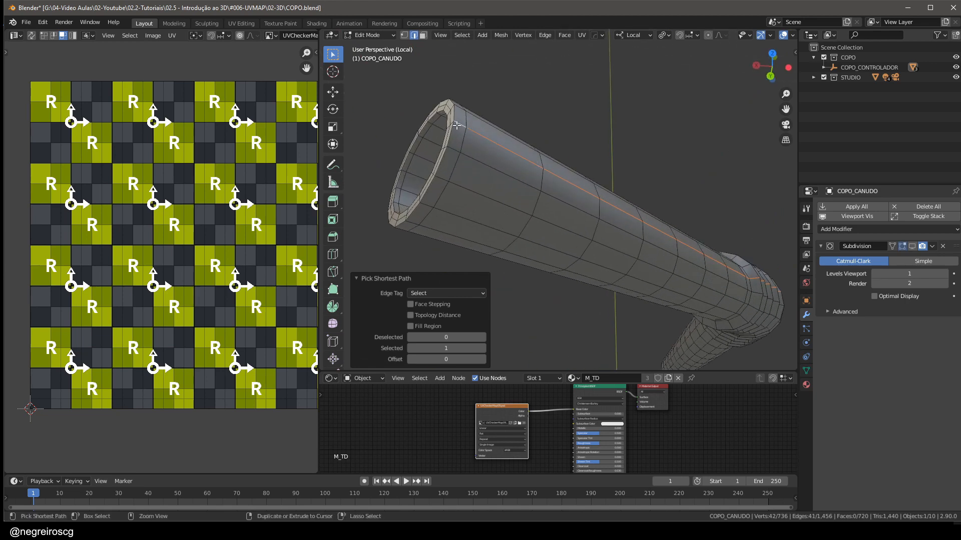
{"action": "middle_click_drag", "start_coordinate": [457, 125], "coordinate": [600, 144]}
- Examine the straw in place on the cup with all parts shown, and isolate it again
{"action": "key", "text": "KP_Divide"}
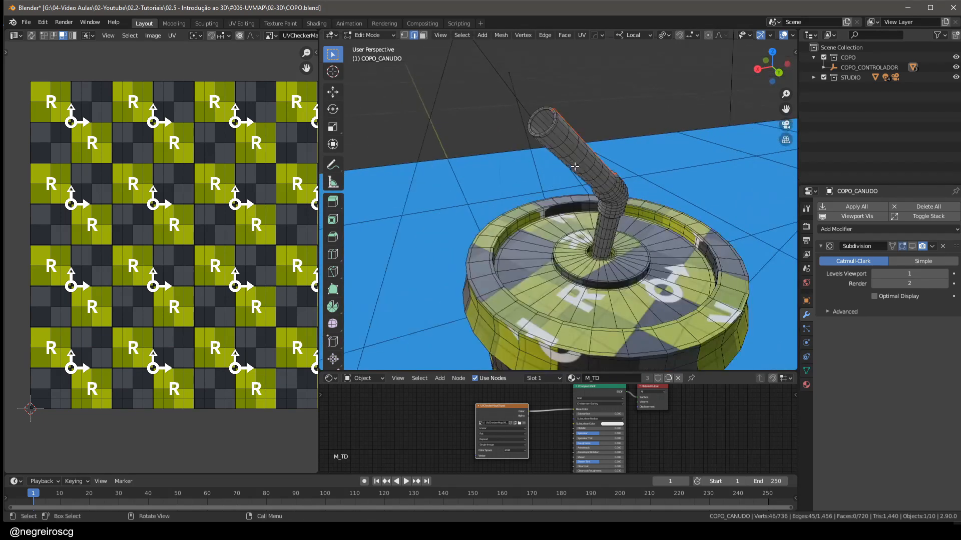
{"action": "scroll", "coordinate": [571, 170], "scroll_direction": "down", "scroll_amount": 5}
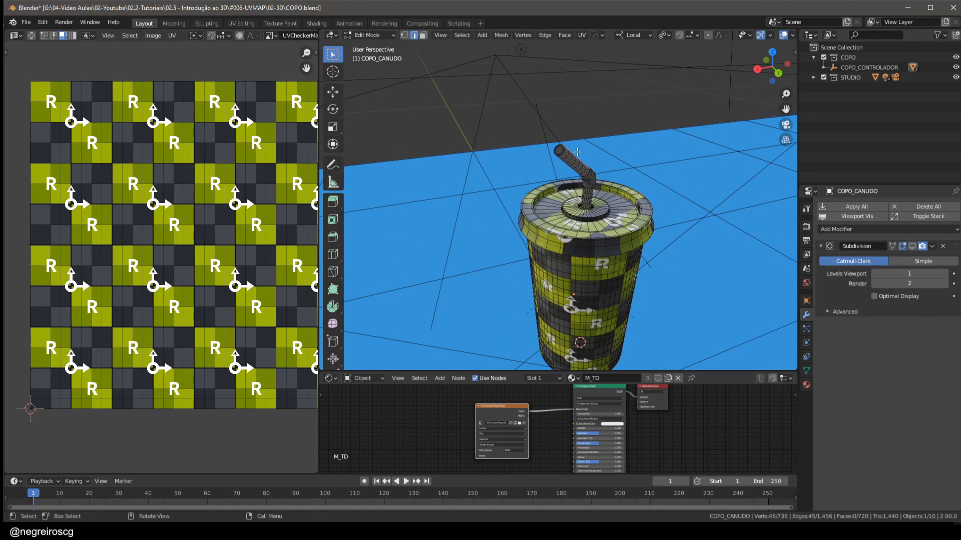
{"action": "middle_click_drag", "start_coordinate": [572, 169], "coordinate": [551, 144]}
{"action": "scroll", "coordinate": [551, 144], "scroll_direction": "up", "scroll_amount": 5}
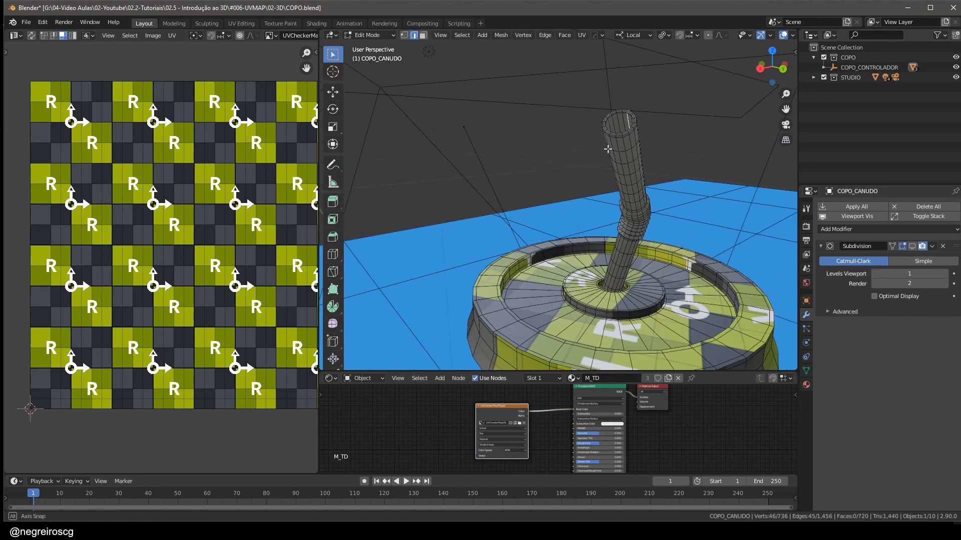
{"action": "key", "text": "KP_Divide"}
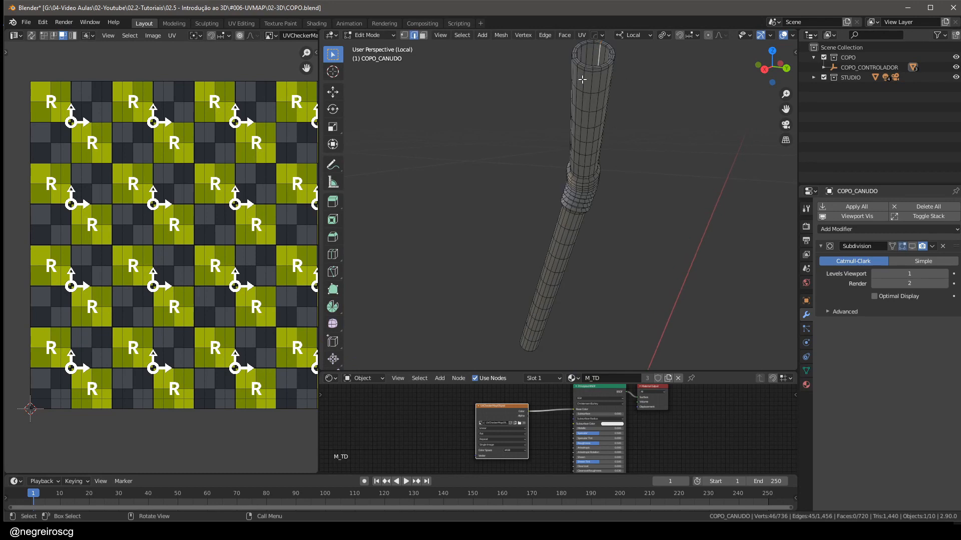
- Switch the straw to face select mode, select all of its linked faces and unwrap them
{"action": "middle_click_drag", "start_coordinate": [584, 80], "coordinate": [652, 94]}
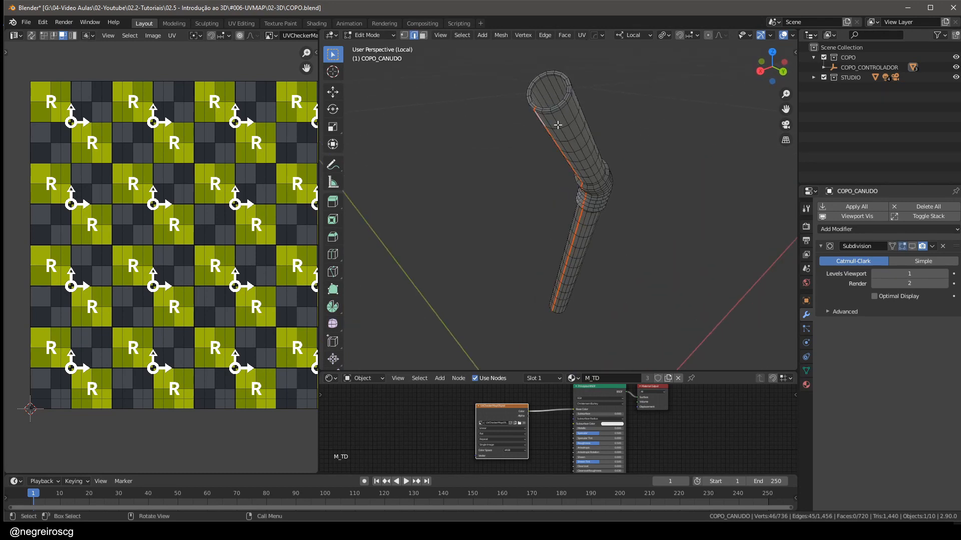
{"action": "middle_click_drag", "start_coordinate": [558, 125], "coordinate": [443, 141]}
{"action": "middle_click_drag", "start_coordinate": [553, 193], "coordinate": [556, 175]}
{"action": "key", "text": "3"}
{"action": "left_click", "coordinate": [564, 165]}
{"action": "key", "text": "l"}
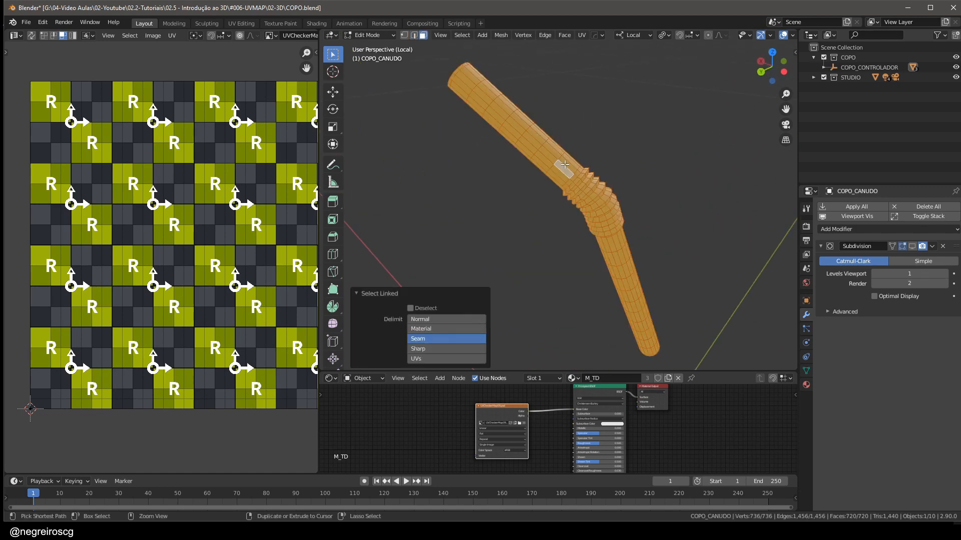
{"action": "key", "text": "u"}
{"action": "left_click", "coordinate": [565, 168]}
- Examine the straw's unwrapped UV layout against the checker map for regular, undistorted faces
{"action": "scroll", "coordinate": [134, 317], "scroll_direction": "up", "scroll_amount": 3}
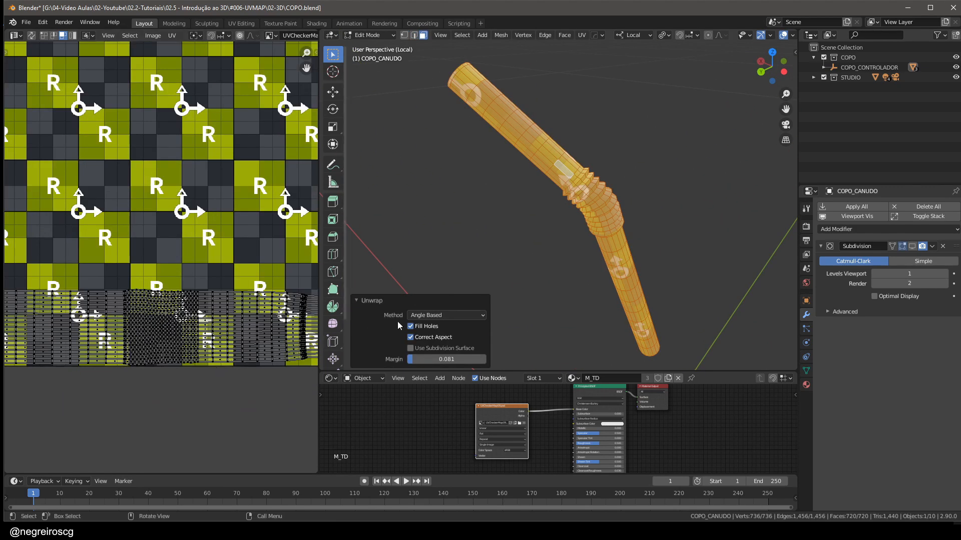
{"action": "scroll", "coordinate": [224, 286], "scroll_direction": "down", "scroll_amount": 3}
{"action": "scroll", "coordinate": [239, 308], "scroll_direction": "up", "scroll_amount": 3}
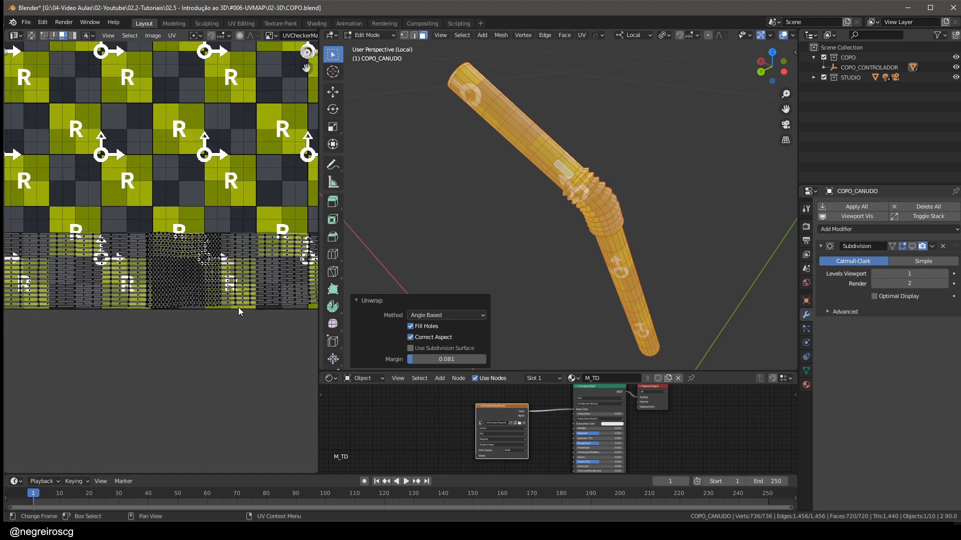
{"action": "middle_click_drag", "start_coordinate": [239, 308], "coordinate": [201, 306]}
{"action": "scroll", "coordinate": [176, 303], "scroll_direction": "down", "scroll_amount": 1}
{"action": "scroll", "coordinate": [152, 285], "scroll_direction": "down", "scroll_amount": 2}
{"action": "middle_click_drag", "start_coordinate": [153, 285], "coordinate": [178, 278]}
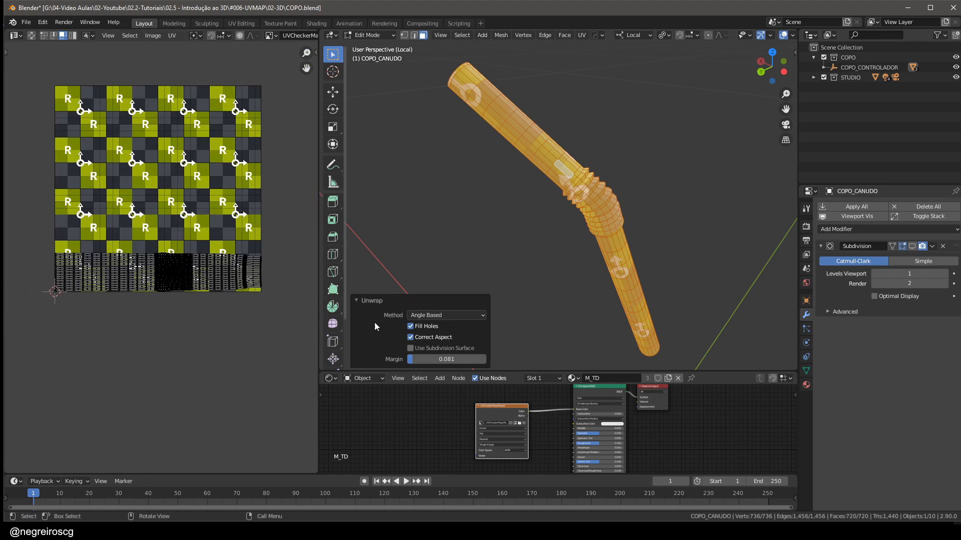
- Try the Conformal unwrap method on the straw and return the method to Angle Based
{"action": "left_click", "coordinate": [434, 315]}
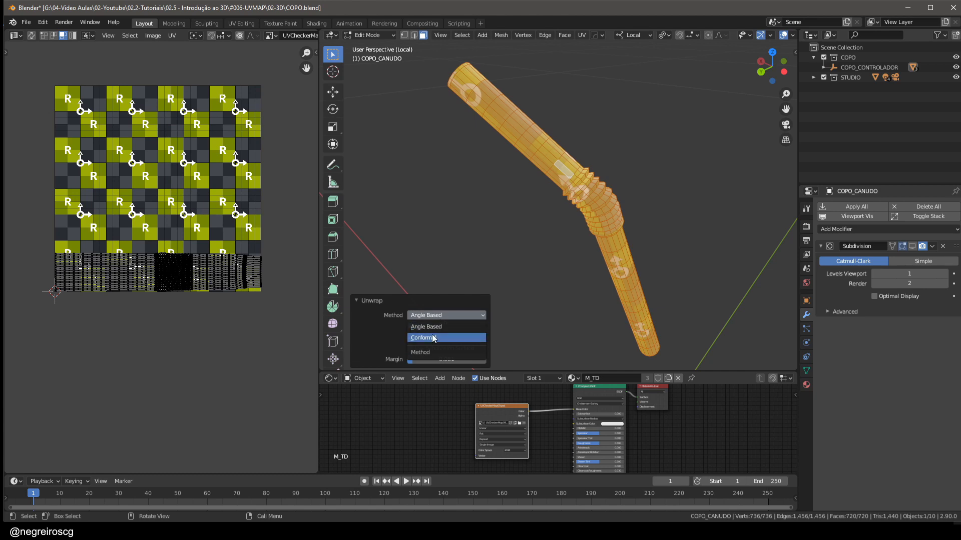
{"action": "left_click", "coordinate": [435, 338]}
{"action": "scroll", "coordinate": [130, 253], "scroll_direction": "up", "scroll_amount": 6}
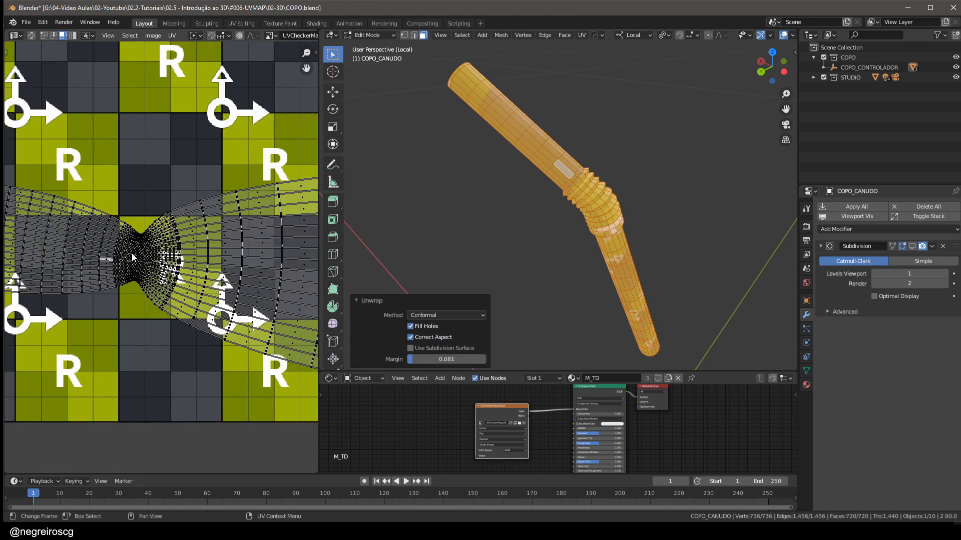
{"action": "scroll", "coordinate": [145, 250], "scroll_direction": "down", "scroll_amount": 3}
{"action": "left_click", "coordinate": [453, 316]}
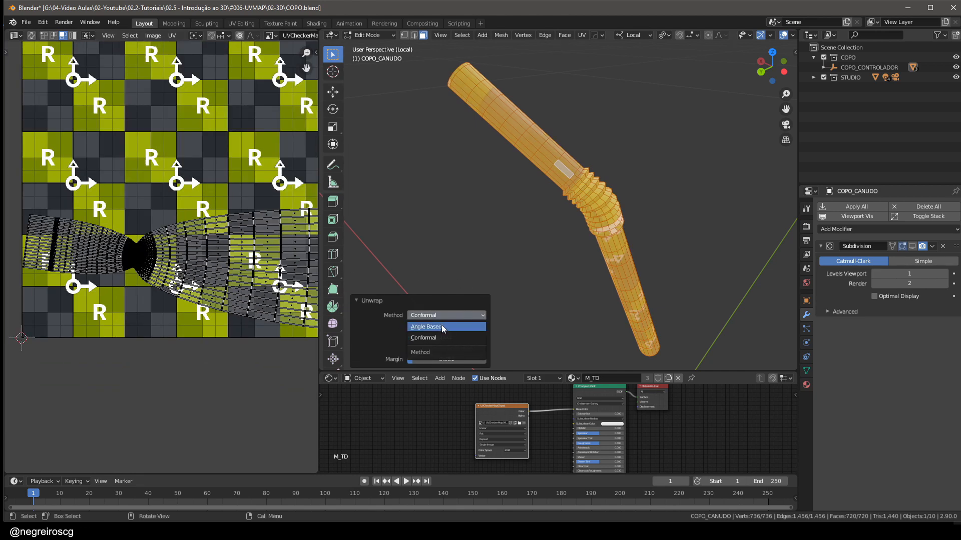
{"action": "left_click", "coordinate": [439, 325]}
{"action": "scroll", "coordinate": [222, 285], "scroll_direction": "down", "scroll_amount": 2}
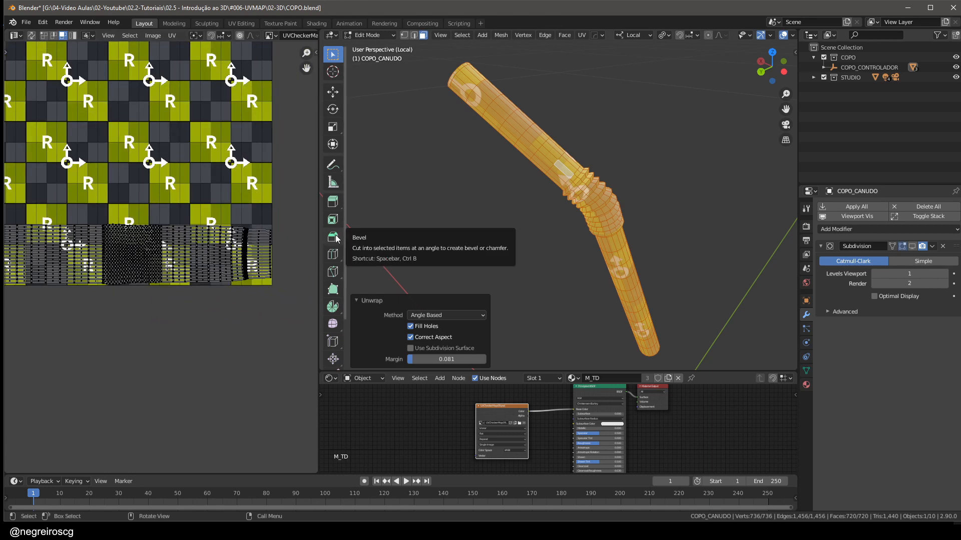
- Rotate the straw's whole UV island by -90° and move it about 0.07 m in X and 0.42 m in Y
{"action": "left_click", "coordinate": [190, 246]}
{"action": "key", "text": "l"}
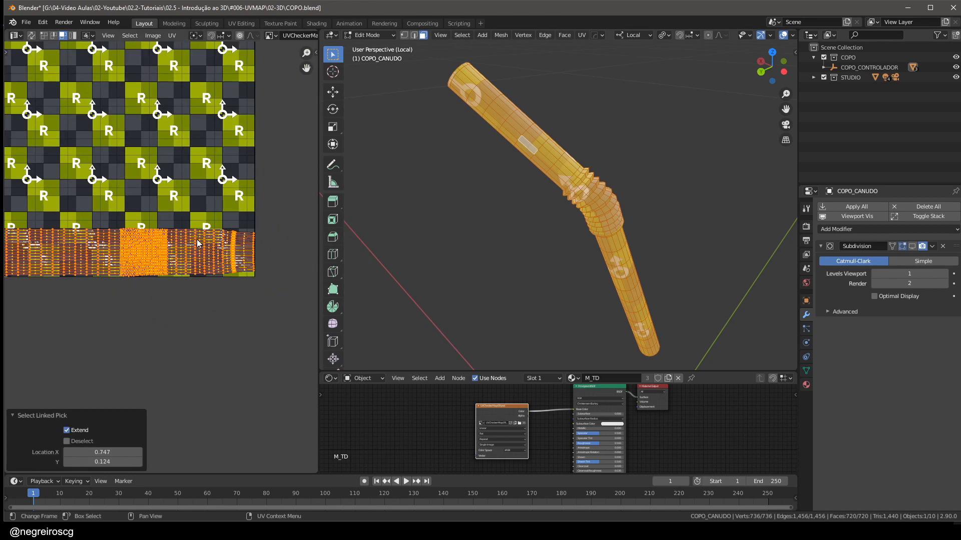
{"action": "scroll", "coordinate": [189, 246], "scroll_direction": "down", "scroll_amount": 1}
{"action": "key", "text": "r"}
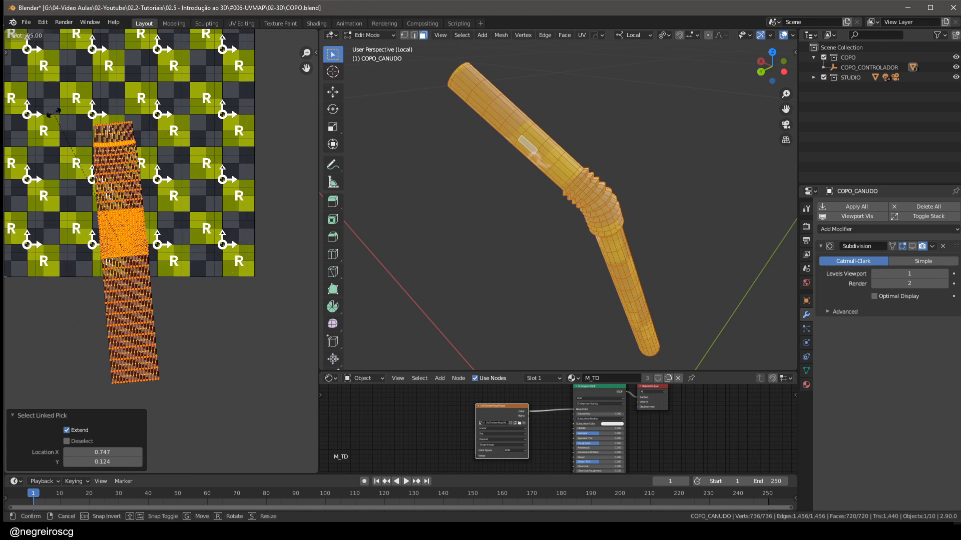
{"action": "left_click", "coordinate": [75, 118]}
{"action": "scroll", "coordinate": [139, 225], "scroll_direction": "down", "scroll_amount": 2}
{"action": "key", "text": "g"}
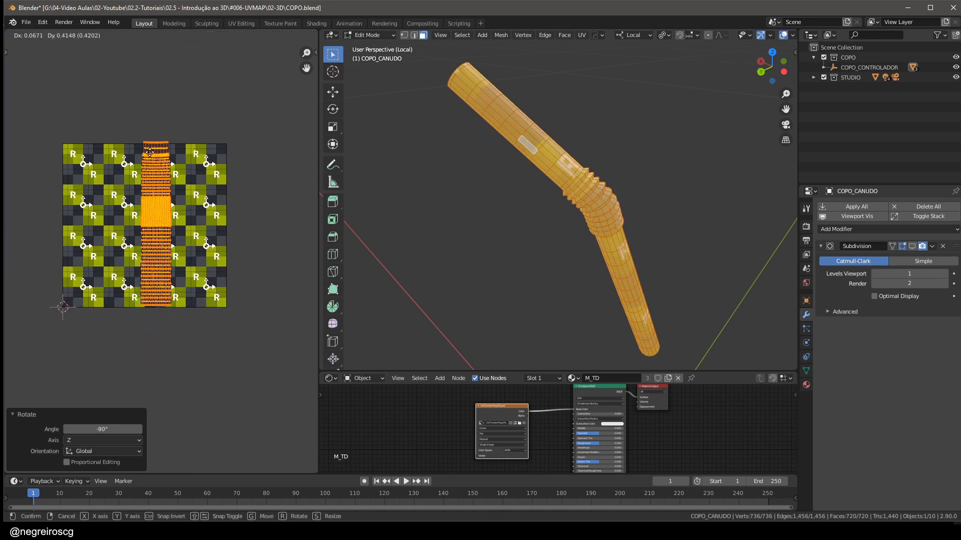
{"action": "left_click", "coordinate": [152, 156]}
{"action": "middle_click_drag", "start_coordinate": [557, 199], "coordinate": [597, 210]}
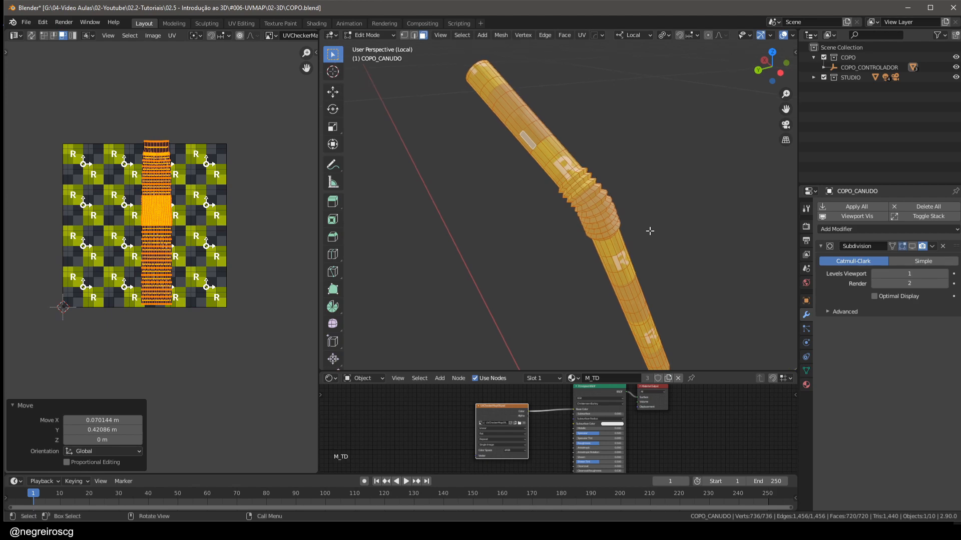
- Leave the straw's isolation and mesh editing, add the lid and cup body to the selection, and isolate all three parts
{"action": "key", "text": "KP_Divide"}
{"action": "middle_click_drag", "start_coordinate": [649, 229], "coordinate": [671, 208]}
{"action": "key", "text": "Tab"}
{"action": "middle_click_drag", "start_coordinate": [594, 204], "coordinate": [573, 207]}
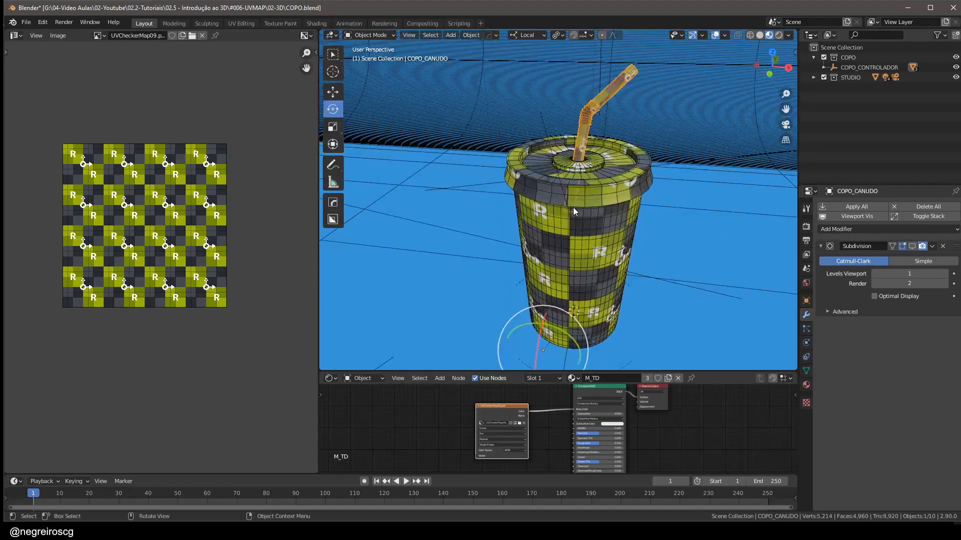
{"action": "left_click", "coordinate": [604, 197], "text": "shift"}
{"action": "left_click", "coordinate": [568, 250], "text": "shift"}
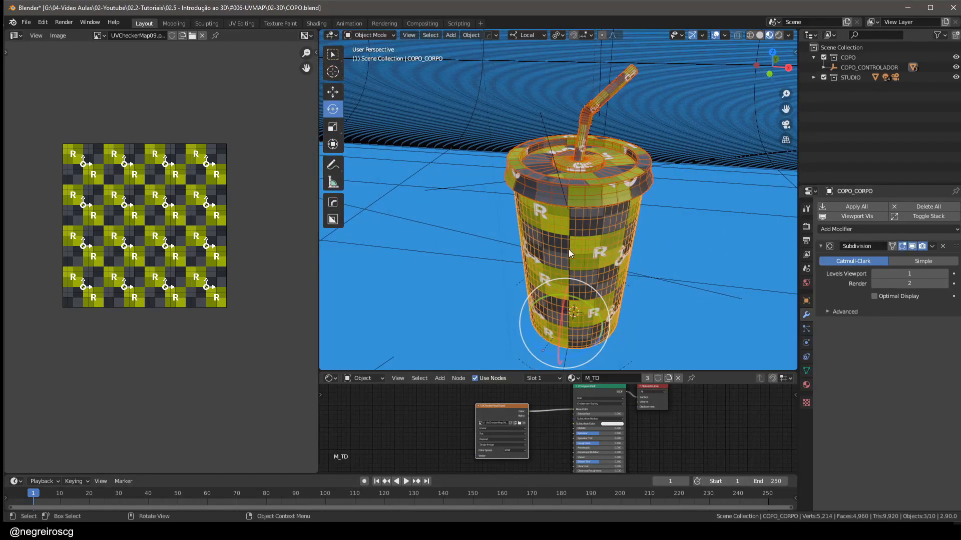
{"action": "key", "text": "KP_Divide"}
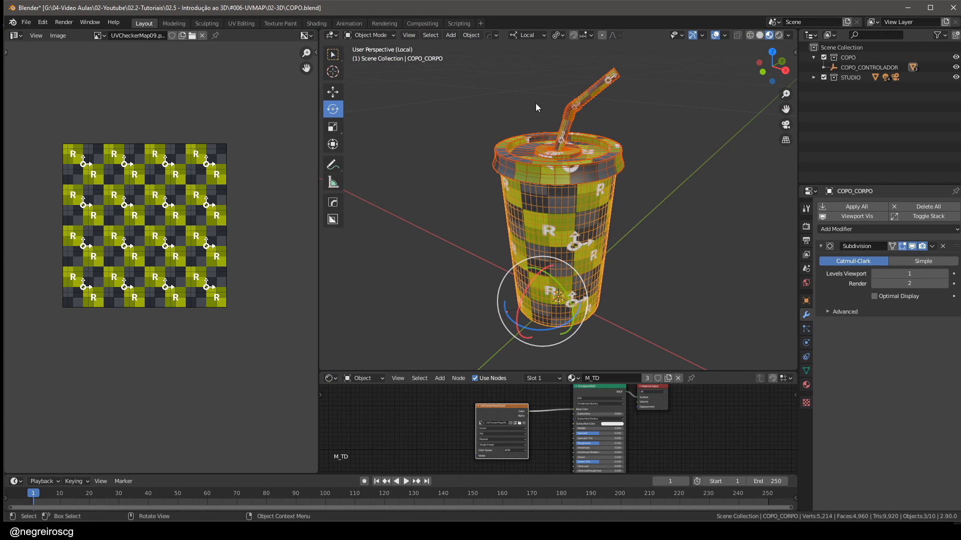
{"action": "middle_click_drag", "start_coordinate": [582, 85], "coordinate": [548, 131]}
{"action": "middle_click_drag", "start_coordinate": [652, 159], "coordinate": [583, 136]}
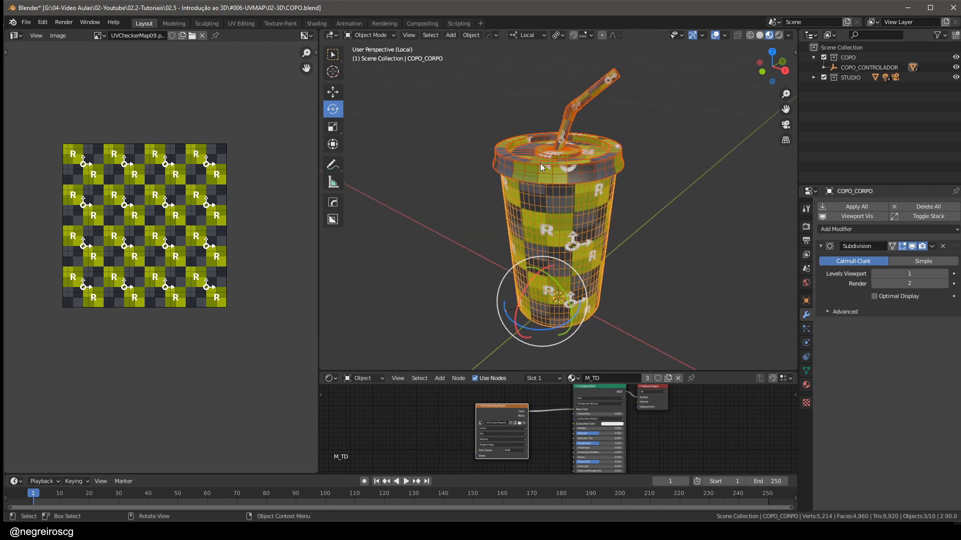
{"action": "middle_click_drag", "start_coordinate": [540, 163], "coordinate": [554, 179]}
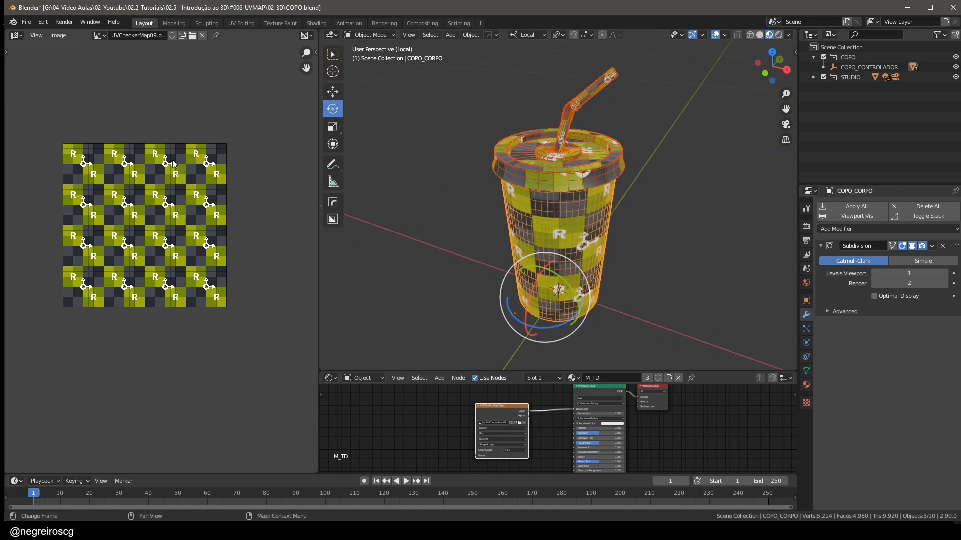
- Turn off the viewport display of COPO_CORPO's Subdivision modifier and reselect all three cup parts
{"action": "key", "text": "alt+a"}
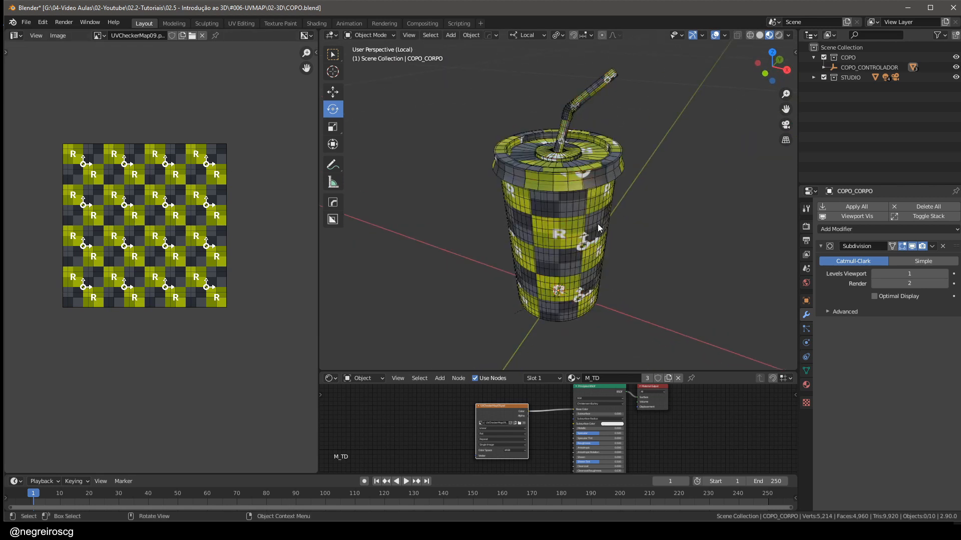
{"action": "left_click", "coordinate": [912, 246]}
{"action": "key", "text": "a"}
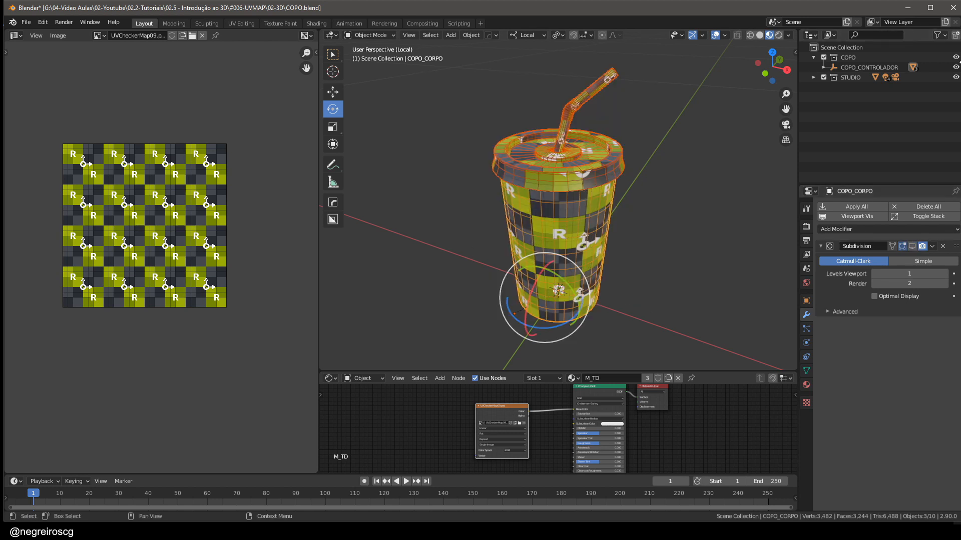
{"action": "middle_click_drag", "start_coordinate": [629, 128], "coordinate": [590, 160]}
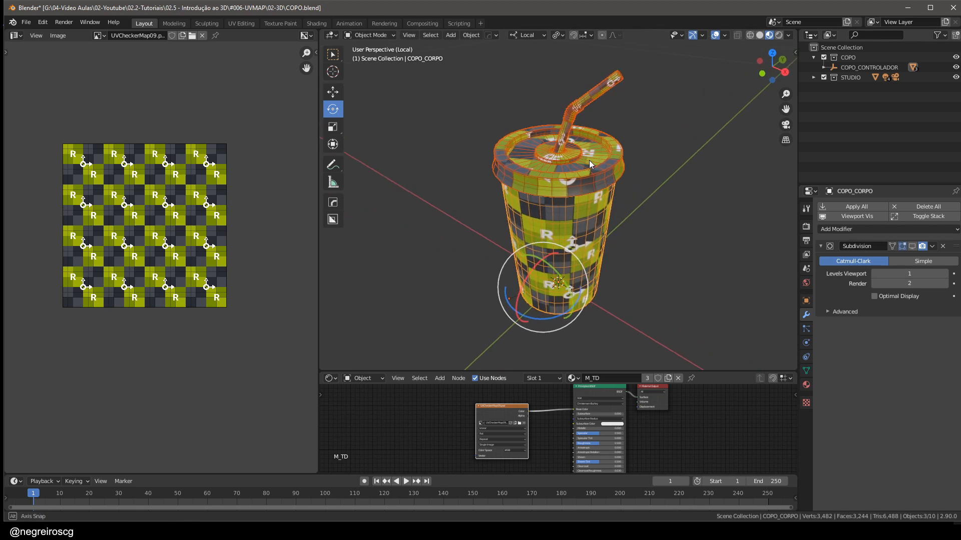
- Edit the body, lid and straw together with all of their faces selected
{"action": "key", "text": "Tab"}
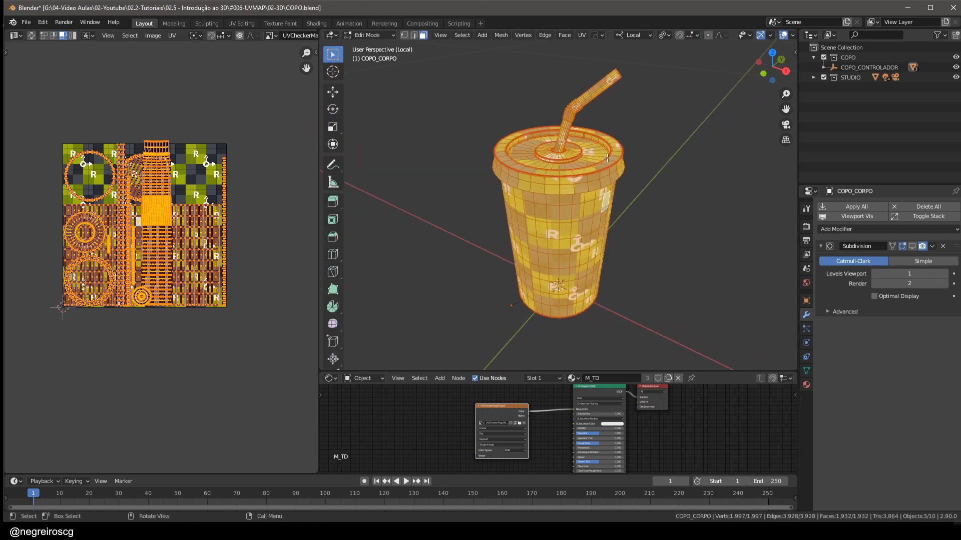
{"action": "left_click", "coordinate": [653, 156]}
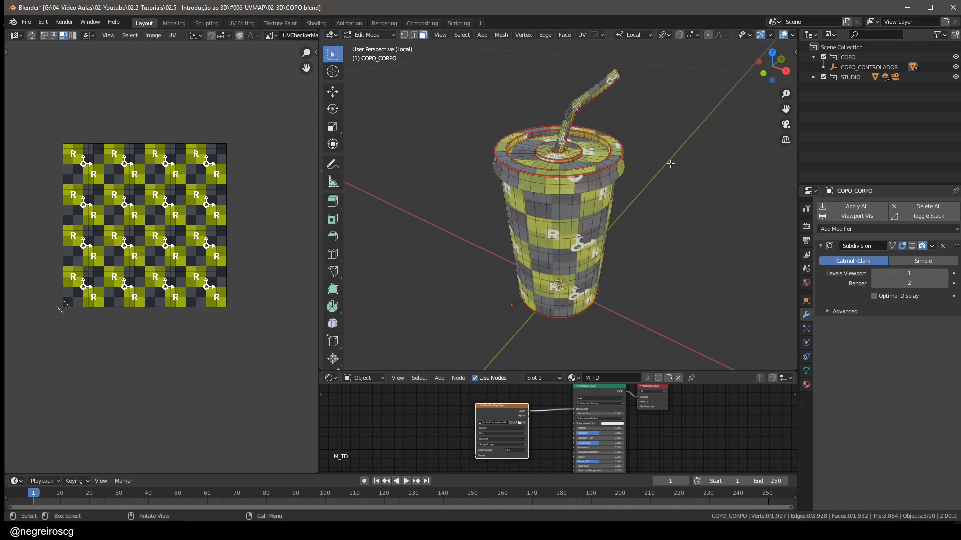
{"action": "key", "text": "a"}
{"action": "left_click", "coordinate": [668, 106]}
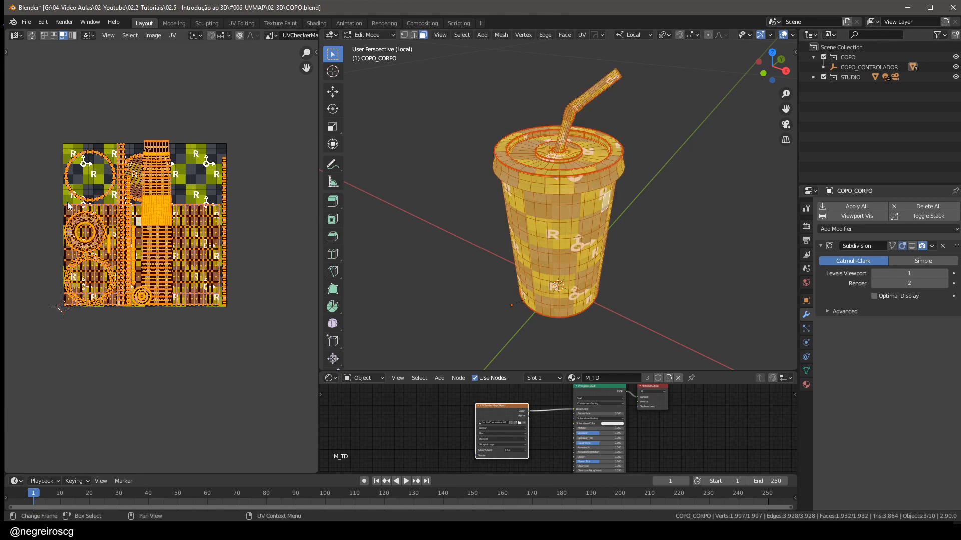
{"action": "middle_click_drag", "start_coordinate": [108, 216], "coordinate": [105, 219]}
{"action": "scroll", "coordinate": [148, 63], "scroll_direction": "up", "scroll_amount": 1}
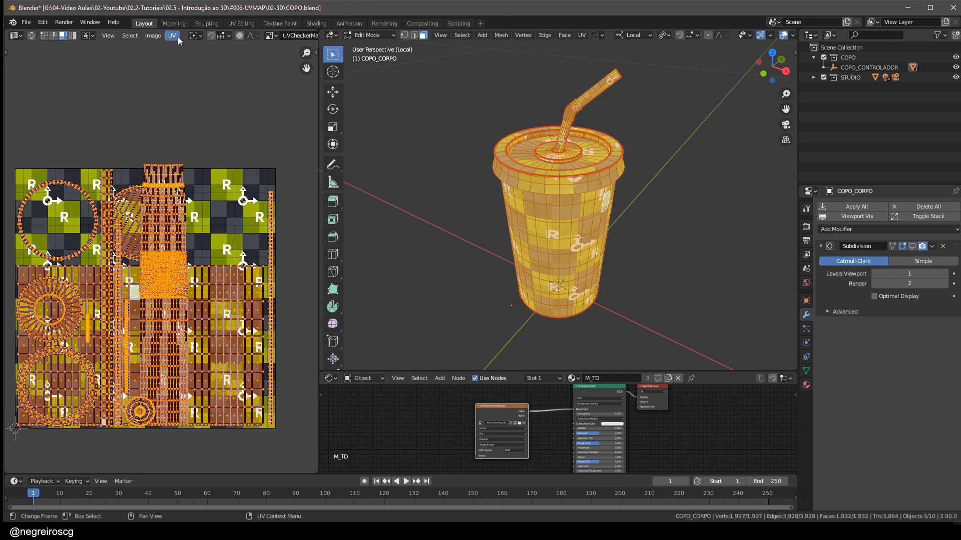
- Apply Average Islands Scale to the UV islands of all three parts and inspect the checker pattern on the cup
{"action": "left_click", "coordinate": [172, 35]}
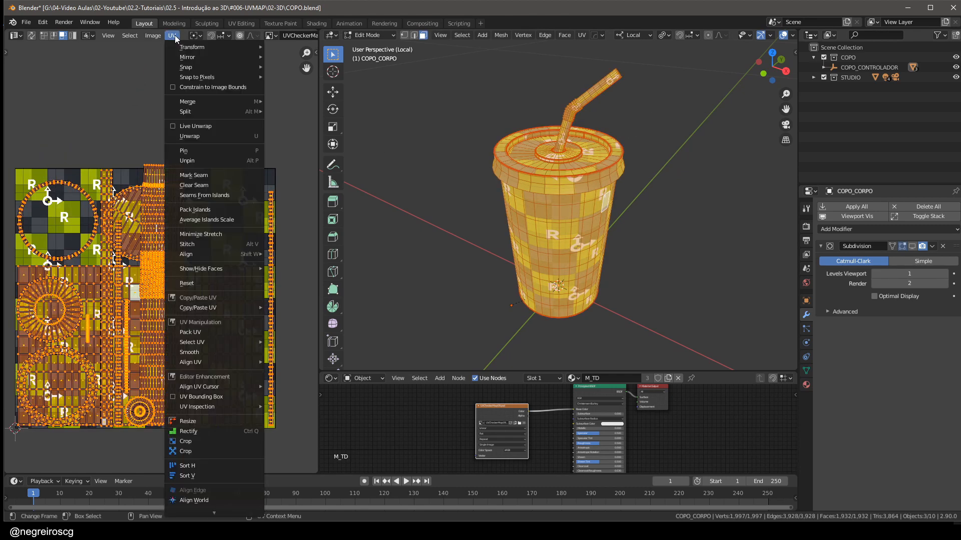
{"action": "left_click", "coordinate": [215, 222]}
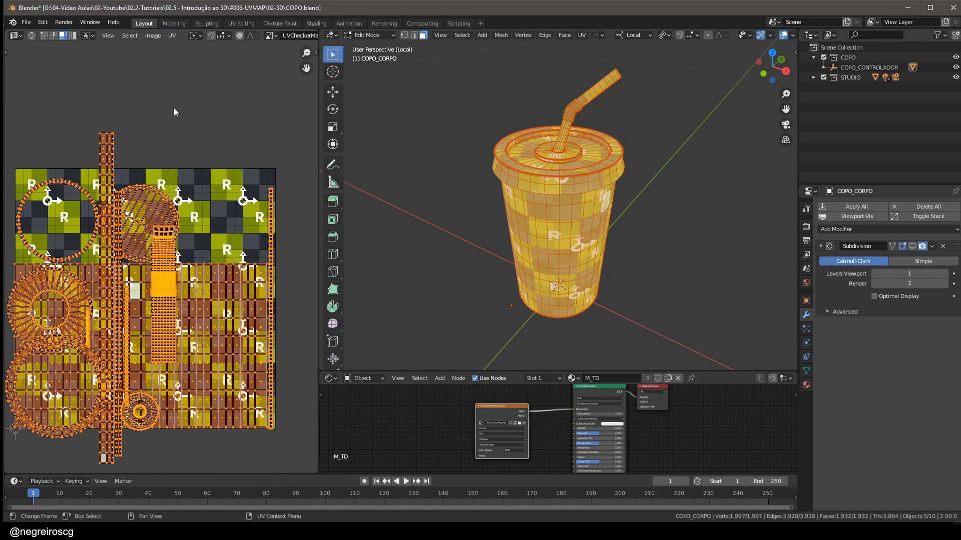
{"action": "left_click", "coordinate": [154, 38]}
{"action": "scroll", "coordinate": [584, 220], "scroll_direction": "up", "scroll_amount": 2}
{"action": "middle_click_drag", "start_coordinate": [559, 282], "coordinate": [494, 274]}
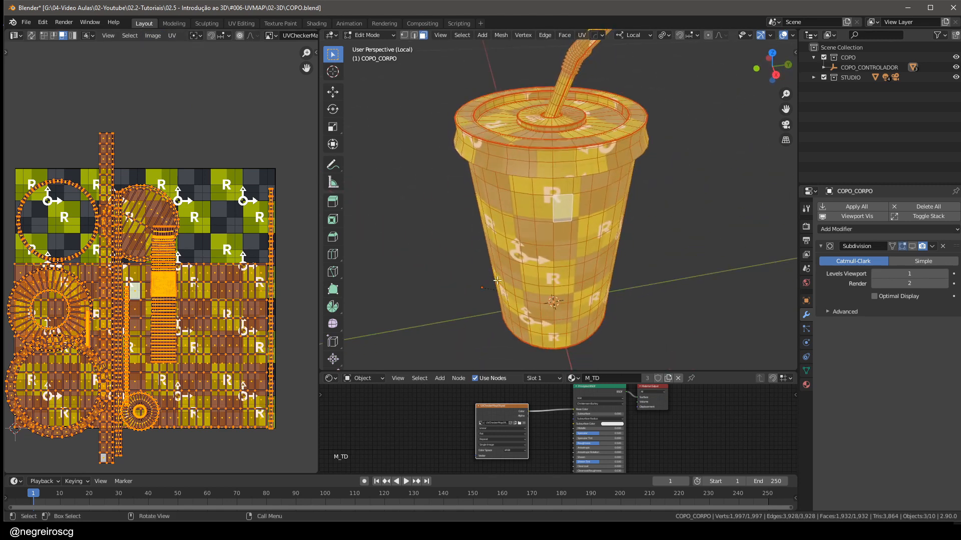
{"action": "middle_click_drag", "start_coordinate": [586, 224], "coordinate": [541, 205]}
{"action": "scroll", "coordinate": [140, 271], "scroll_direction": "down", "scroll_amount": 2}
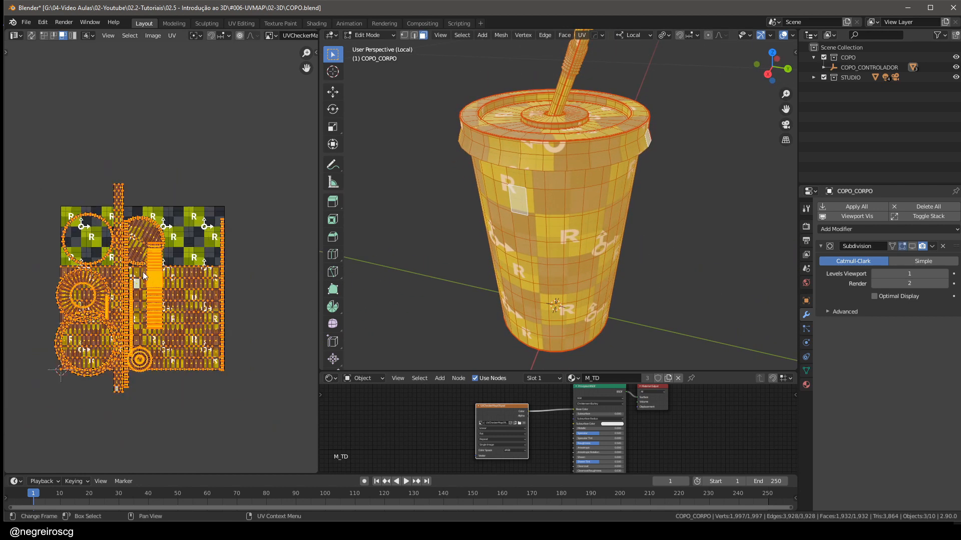
- Move all UV islands above the checker map, about 1.17 m in Y and -0.03 m in X
{"action": "key", "text": "g"}
{"action": "left_click", "coordinate": [144, 122]}
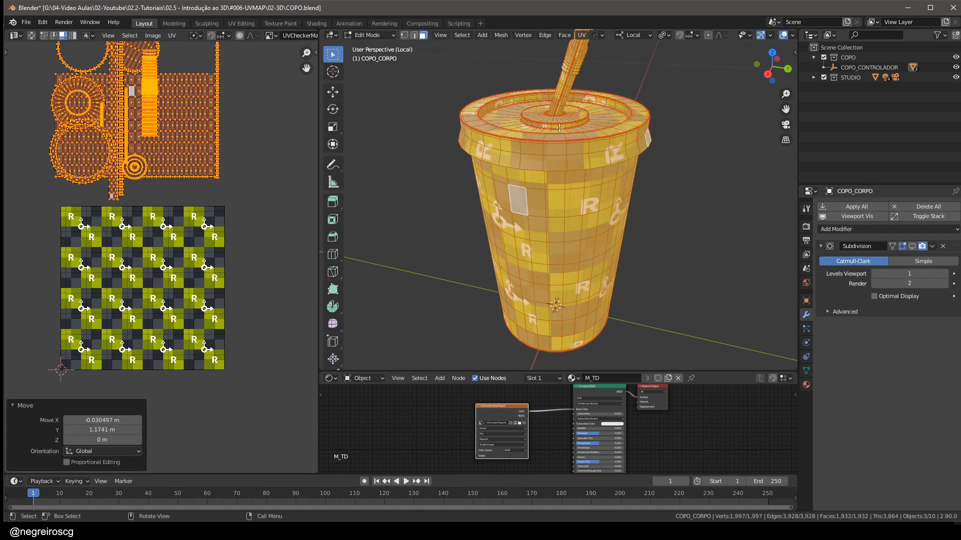
{"action": "scroll", "coordinate": [516, 157], "scroll_direction": "up", "scroll_amount": 1}
{"action": "middle_click_drag", "start_coordinate": [523, 165], "coordinate": [564, 222]}
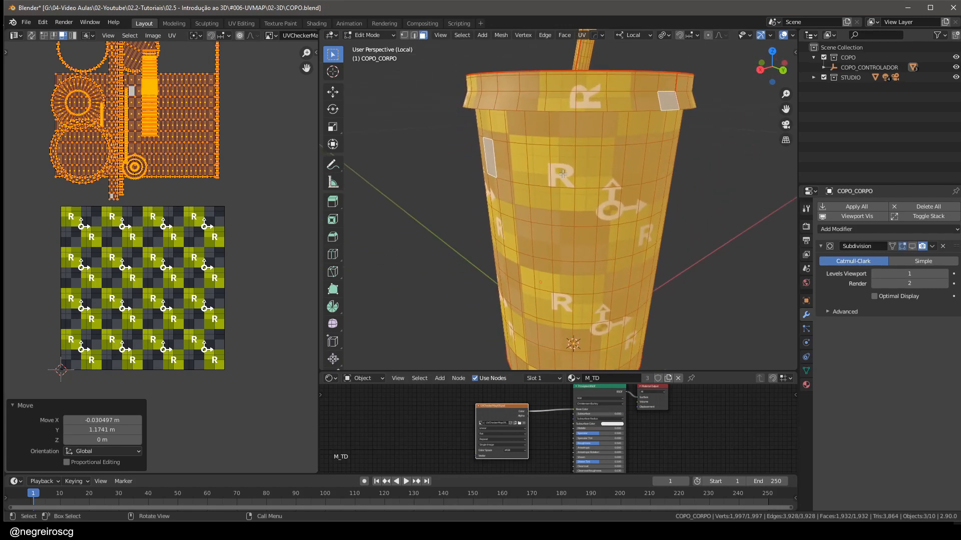
{"action": "mouse_move", "coordinate": [563, 173]}
{"action": "middle_mouse_down"}
{"action": "mouse_move", "coordinate": [569, 157]}
{"action": "mouse_move", "coordinate": [558, 160]}
{"action": "middle_mouse_up"}
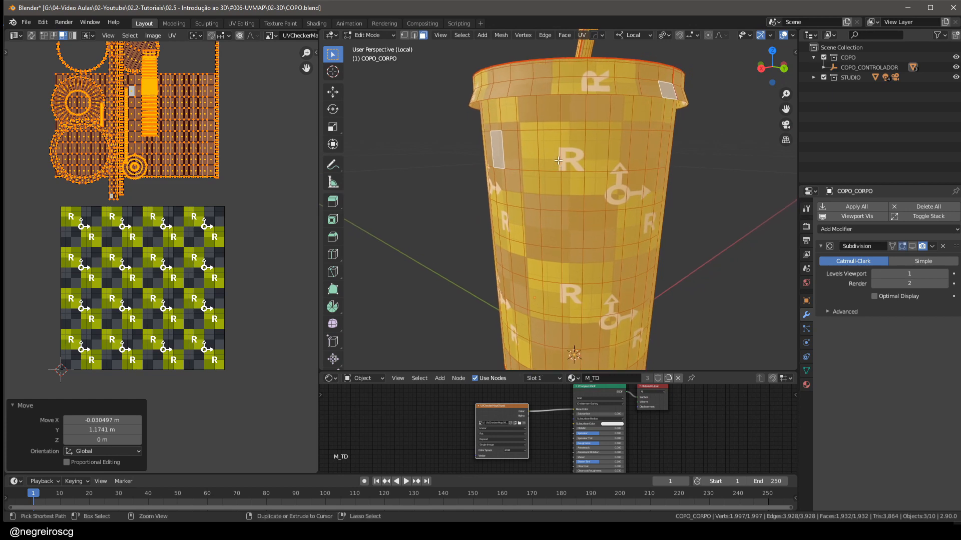
- Select the lid's outer side band, rotate its UV island -90° and move it about 0.05 m in X and -0.10 m in Y
{"action": "left_click", "coordinate": [579, 84]}
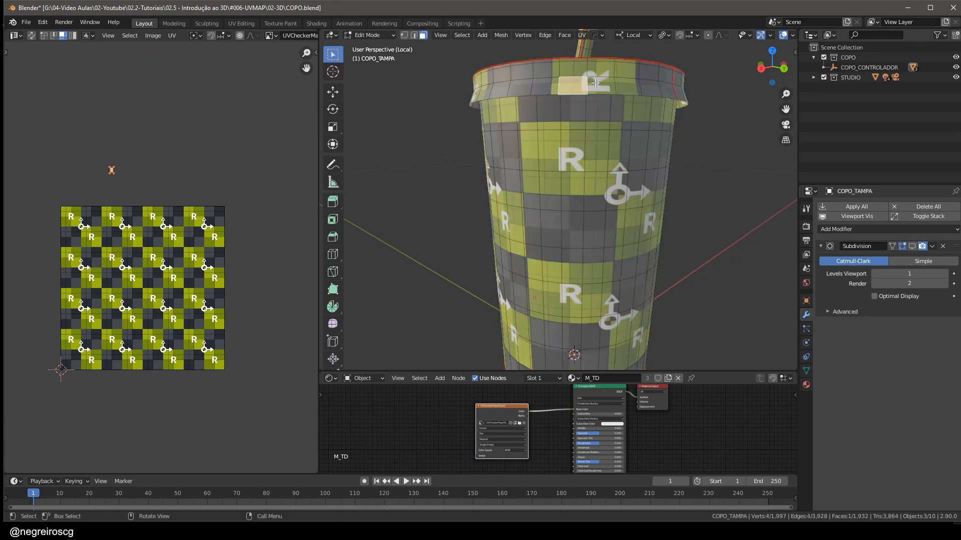
{"action": "key", "text": "l"}
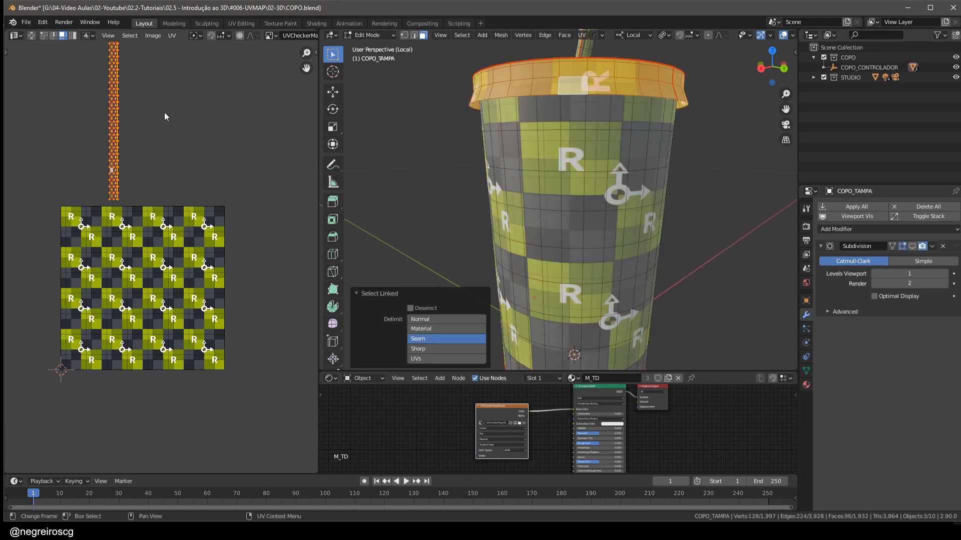
{"action": "scroll", "coordinate": [138, 166], "scroll_direction": "up", "scroll_amount": 6}
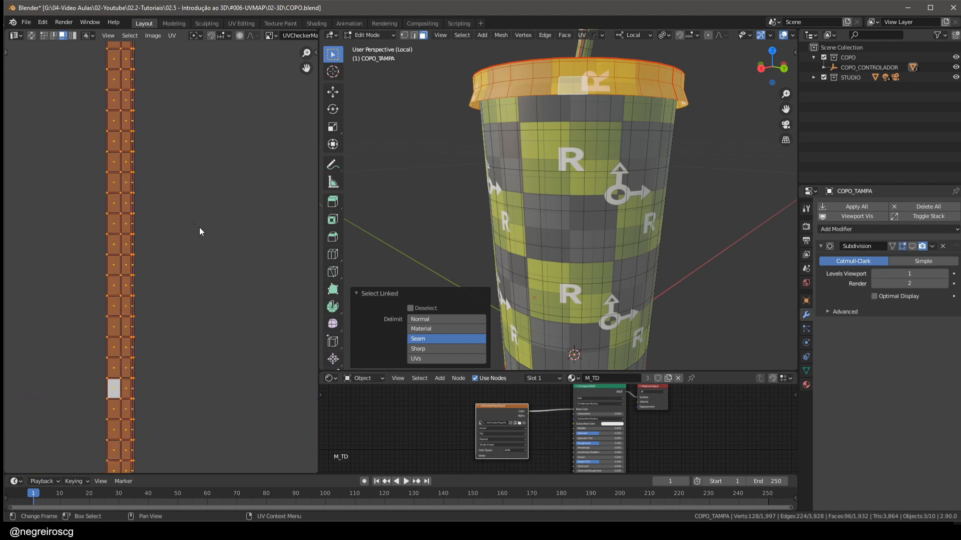
{"action": "key", "text": "r"}
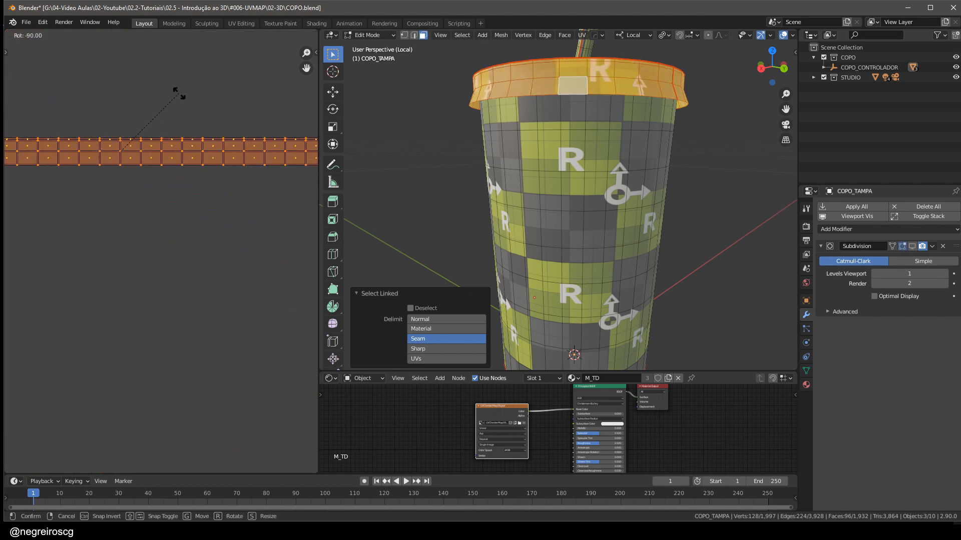
{"action": "left_click", "coordinate": [181, 95]}
{"action": "scroll", "coordinate": [182, 97], "scroll_direction": "down", "scroll_amount": 4}
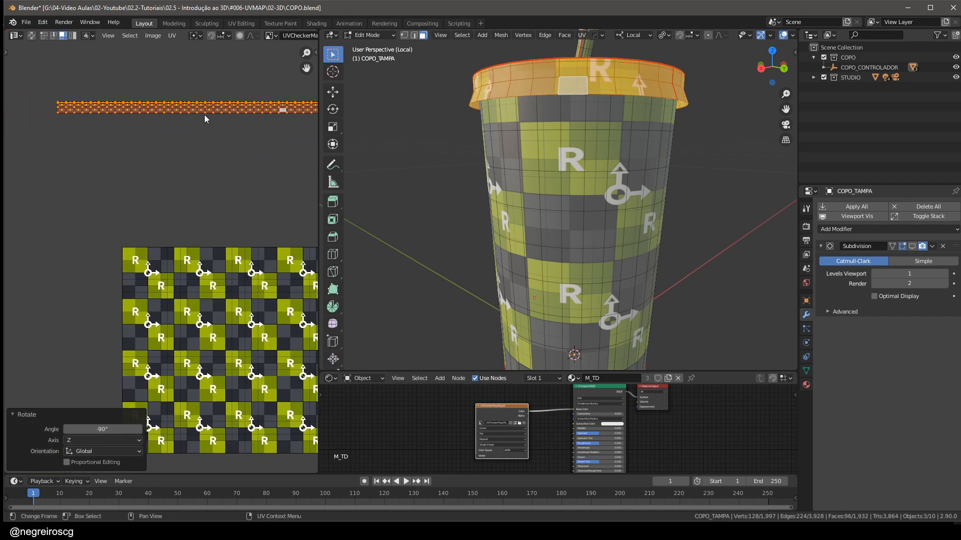
{"action": "key", "text": "g"}
{"action": "left_click", "coordinate": [302, 189]}
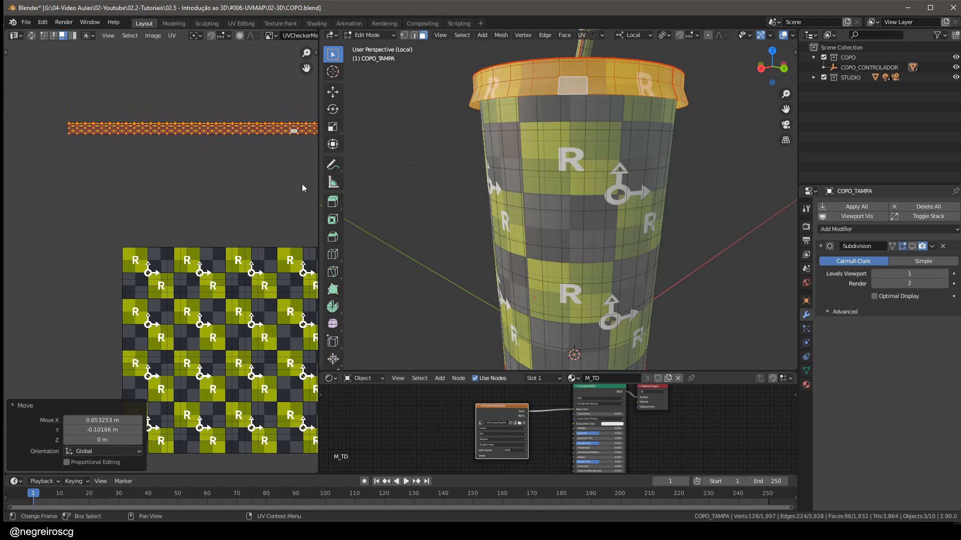
- Select the lid's top rim ring up to its seams and move its UV island about 0.14 m in X and -0.31 m in Y
{"action": "middle_click_drag", "start_coordinate": [600, 260], "coordinate": [585, 190]}
{"action": "left_click", "coordinate": [586, 187]}
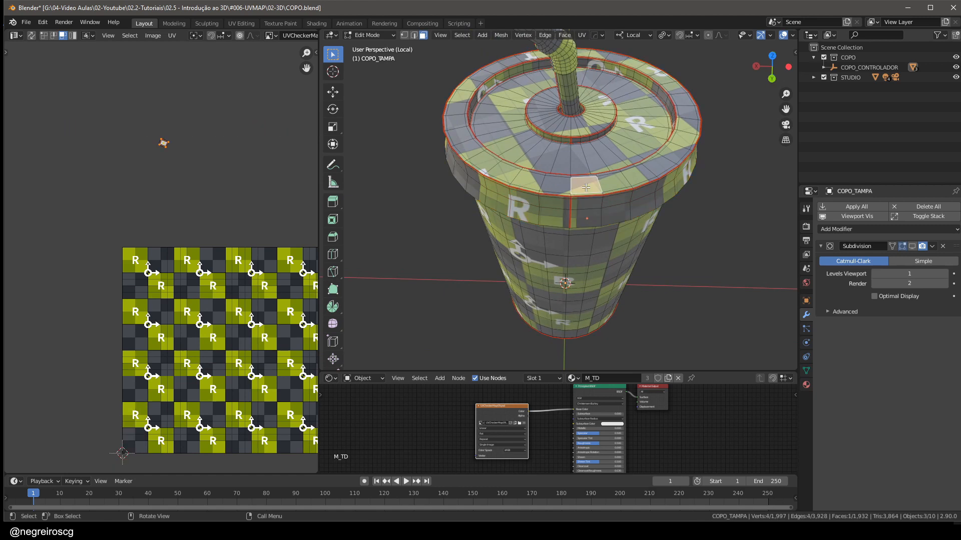
{"action": "key", "text": "ctrl+l"}
{"action": "key", "text": "g"}
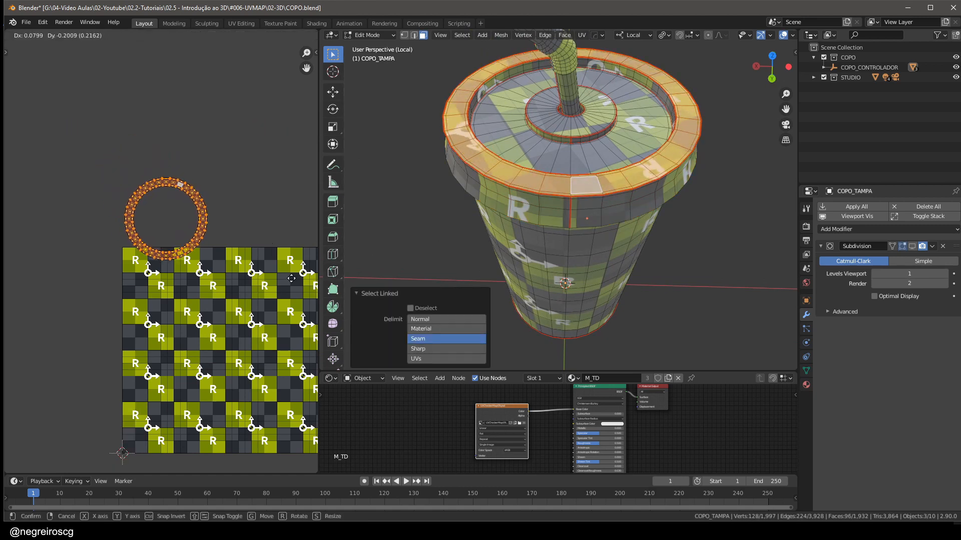
{"action": "left_click", "coordinate": [303, 303]}
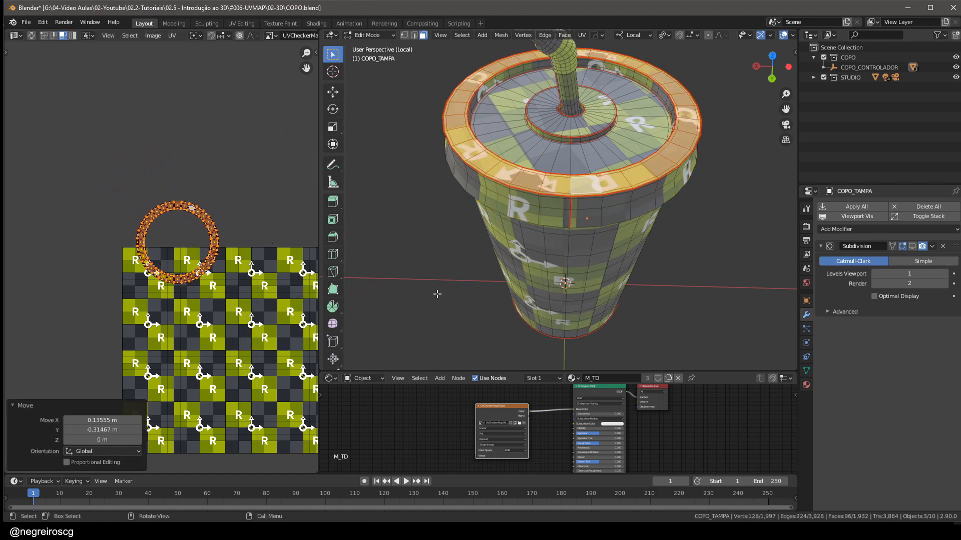
- Rotate the top rim ring's UV island by 111° and then another 25° to orient its checker pattern
{"action": "middle_click_drag", "start_coordinate": [437, 294], "coordinate": [426, 271]}
{"action": "key", "text": "r"}
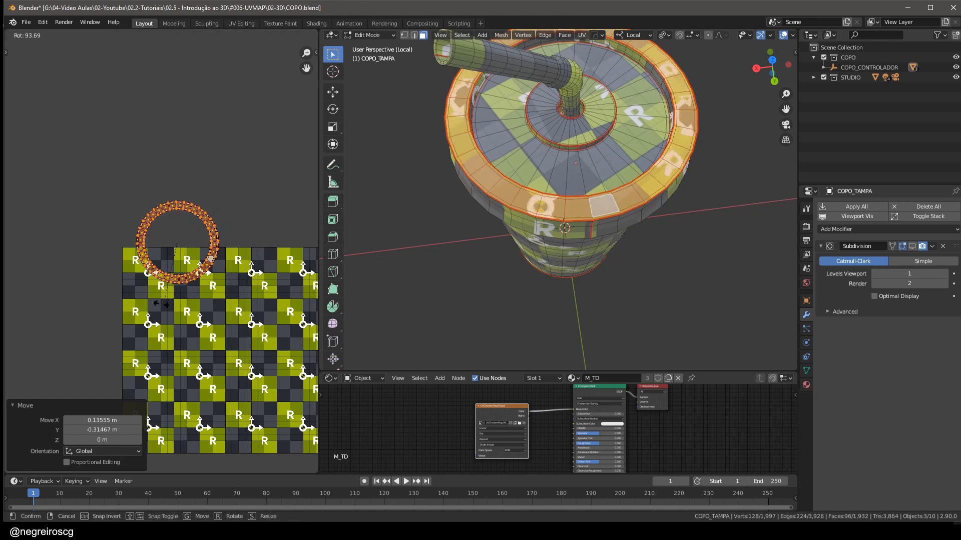
{"action": "left_click", "coordinate": [120, 396]}
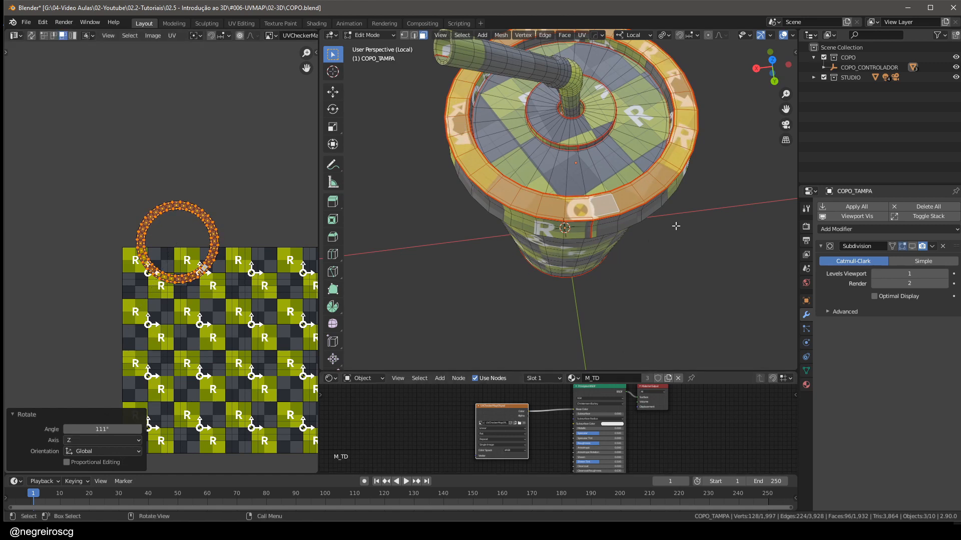
{"action": "middle_click_drag", "start_coordinate": [676, 227], "coordinate": [696, 243]}
{"action": "key", "text": "r"}
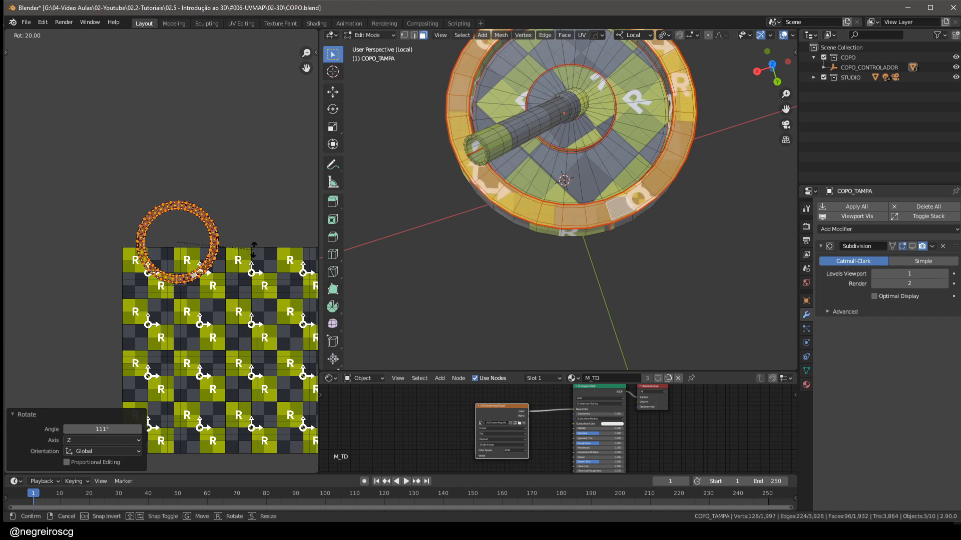
{"action": "left_click", "coordinate": [267, 254]}
- Select the lid's recessed flat ring and move its UV island about 0.10 m in X and -0.19 m in Y
{"action": "middle_click_drag", "start_coordinate": [635, 281], "coordinate": [639, 222]}
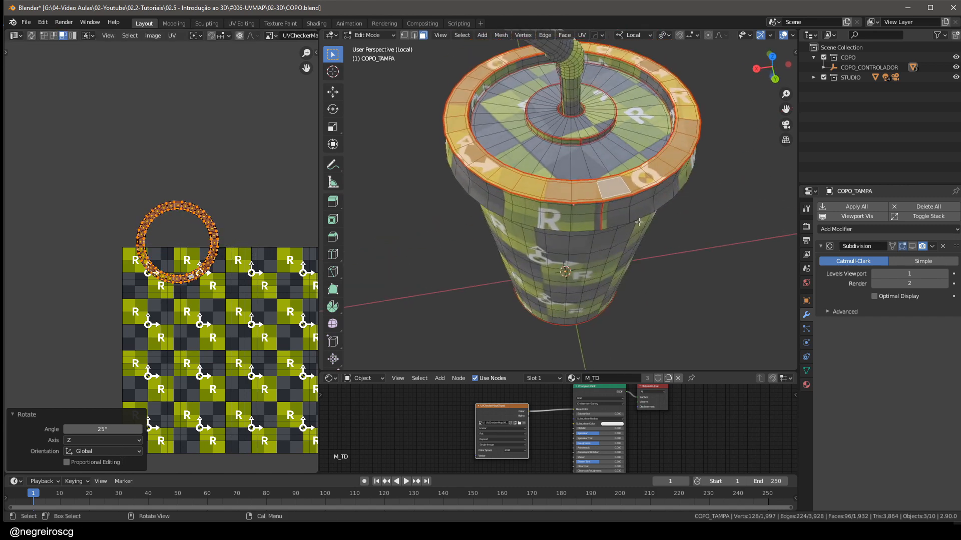
{"action": "left_click", "coordinate": [631, 137]}
{"action": "key", "text": "l"}
{"action": "key", "text": "g"}
{"action": "middle_click_drag", "start_coordinate": [225, 148], "coordinate": [210, 223]}
{"action": "left_click", "coordinate": [246, 194]}
- Rotate the recessed flat ring's UV island in two turns, the second by 5°, to straighten its checker letters
{"action": "key", "text": "r"}
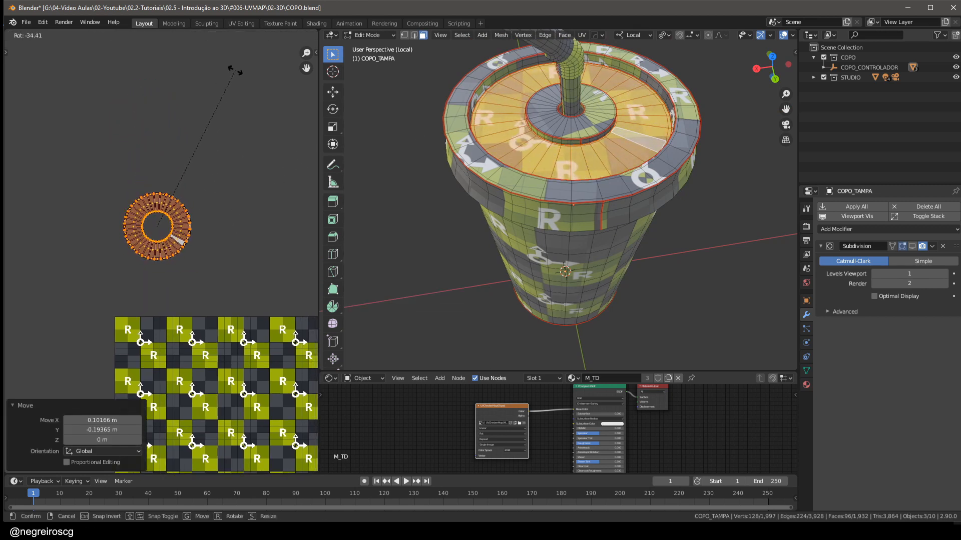
{"action": "left_click", "coordinate": [246, 84]}
{"action": "key", "text": "r"}
{"action": "left_click", "coordinate": [262, 116], "text": "ctrl"}
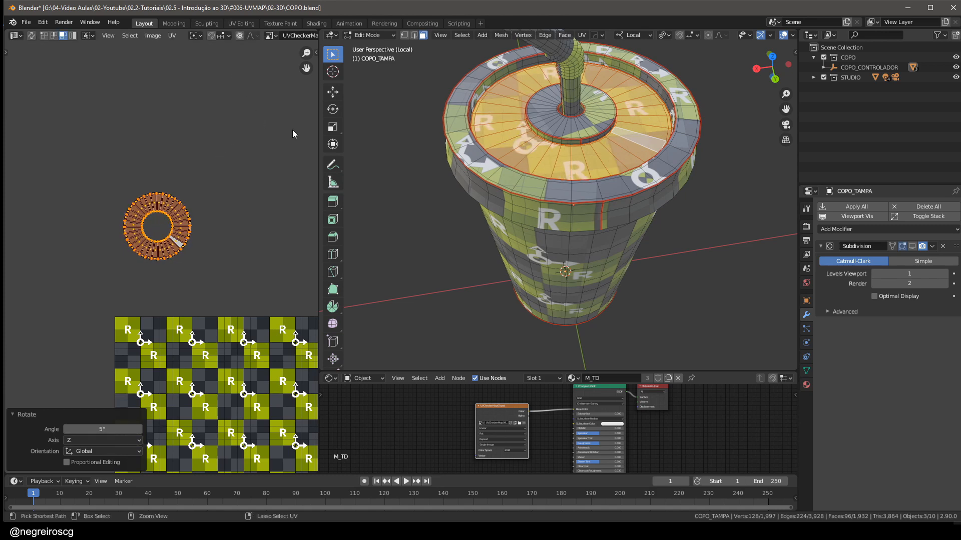
- Select the lid's inner rim wall and move its UV strip about 0.08 m in X and 0.07 m in Y
{"action": "middle_click_drag", "start_coordinate": [622, 151], "coordinate": [640, 72]}
{"action": "left_click", "coordinate": [641, 71]}
{"action": "key", "text": "ctrl+l"}
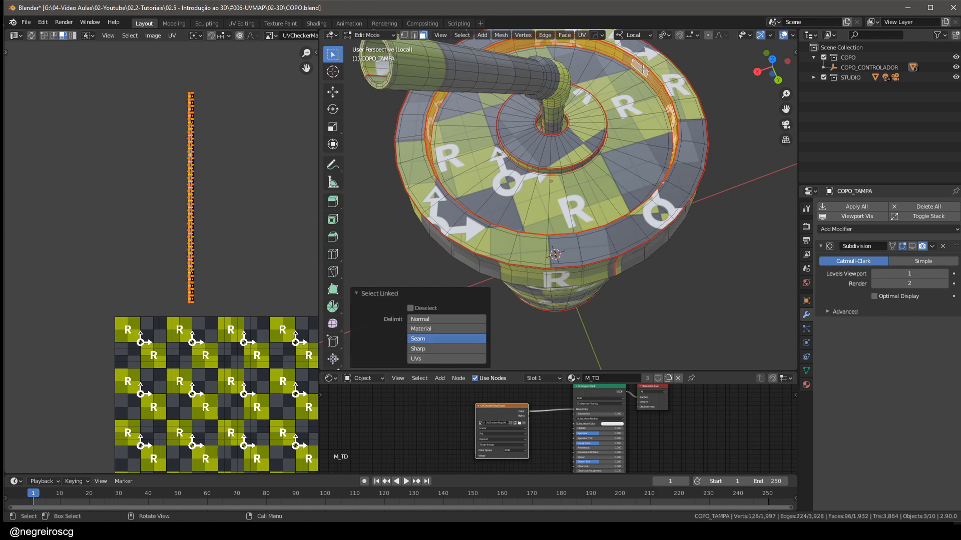
{"action": "middle_click_drag", "start_coordinate": [671, 158], "coordinate": [490, 185]}
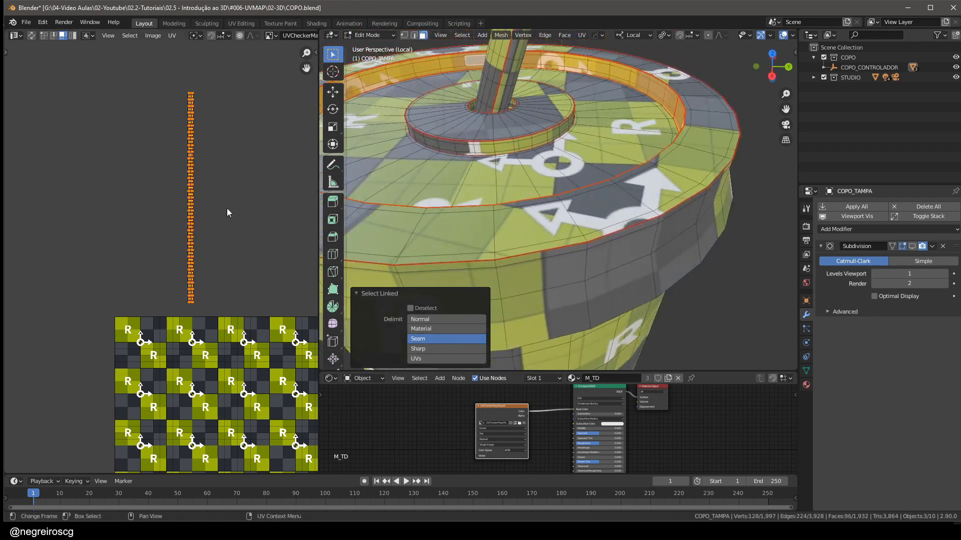
{"action": "key", "text": "g"}
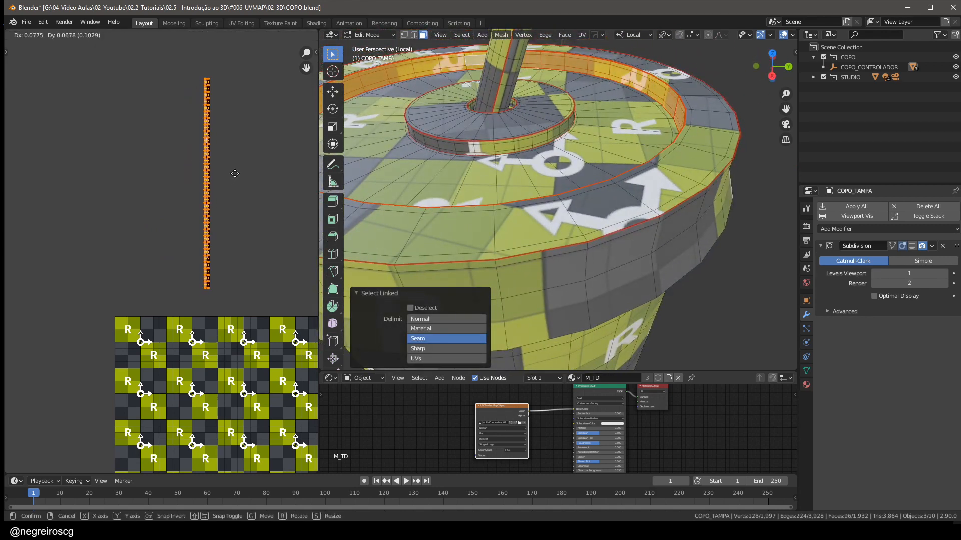
{"action": "left_click", "coordinate": [235, 179]}
- Turn the inner rim wall's vertical UV strip horizontal with a 90° rotation and shift it slightly upward
{"action": "key", "text": "r"}
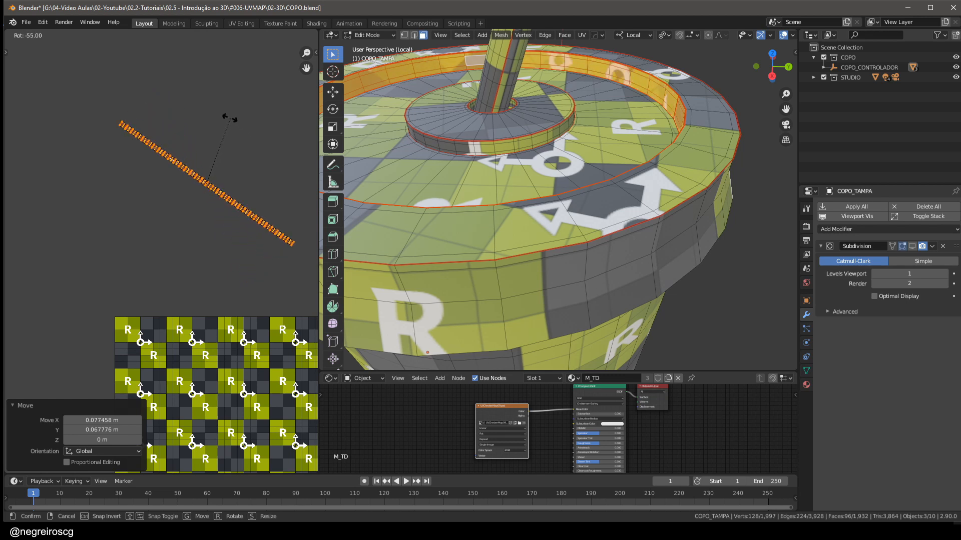
{"action": "left_click", "coordinate": [191, 103]}
{"action": "scroll", "coordinate": [215, 147], "scroll_direction": "up", "scroll_amount": 1}
{"action": "key", "text": "g"}
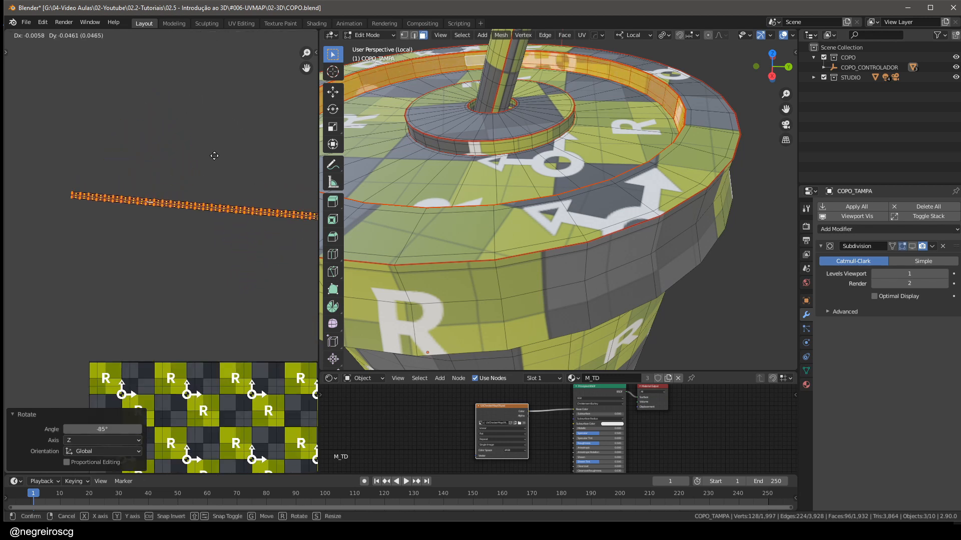
{"action": "left_click", "coordinate": [212, 149]}
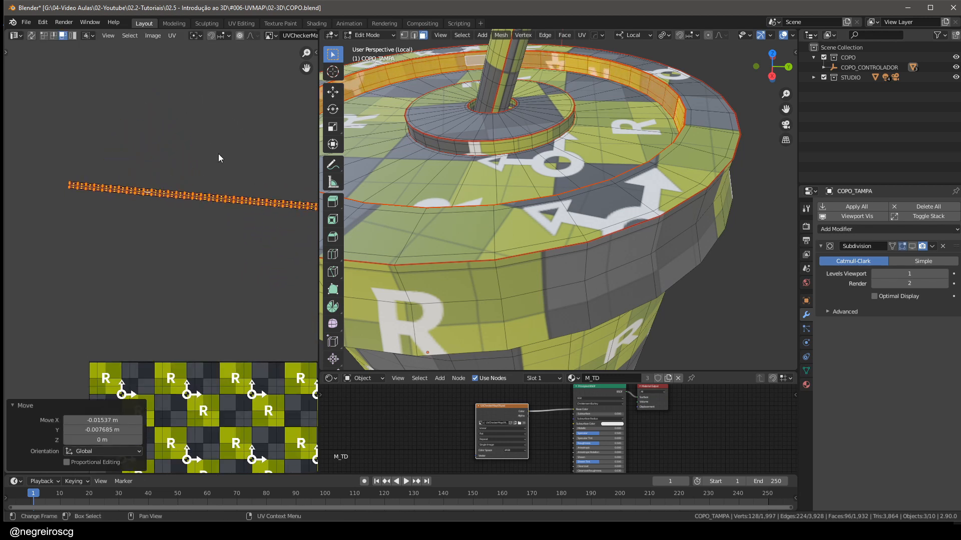
{"action": "key", "text": "r"}
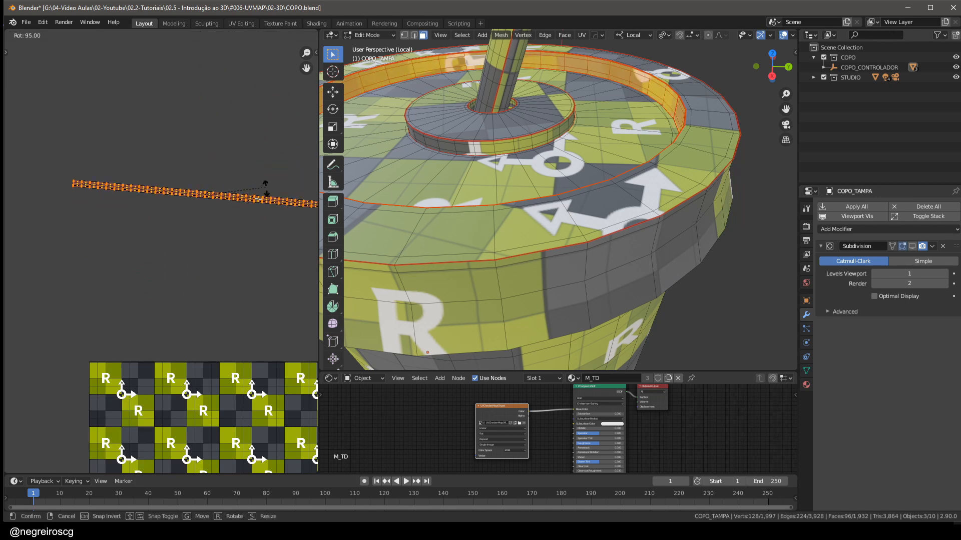
{"action": "left_click", "coordinate": [269, 183]}
{"action": "key", "text": "g"}
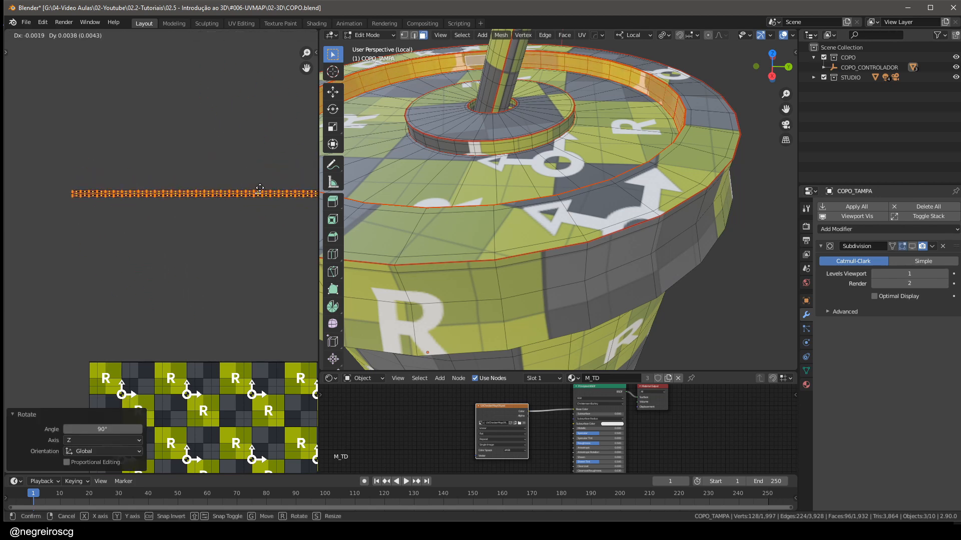
{"action": "left_click", "coordinate": [260, 171]}
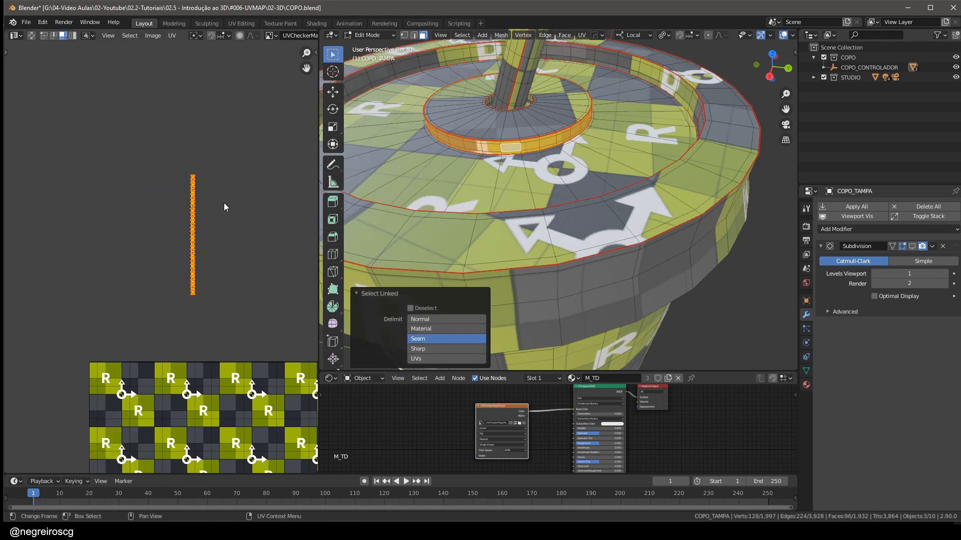
- Turn the UV strip of the raised centre's side wall horizontal with rotations of -85° and -5°, and reposition it above the checker map
{"action": "scroll", "coordinate": [217, 225], "scroll_direction": "up", "scroll_amount": 2}
{"action": "key", "text": "g"}
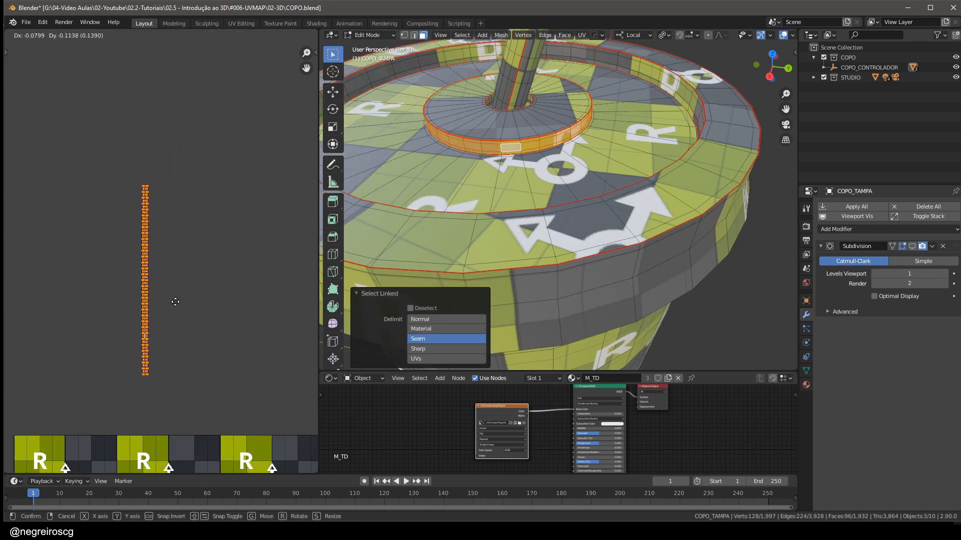
{"action": "left_click", "coordinate": [173, 304]}
{"action": "key", "text": "r"}
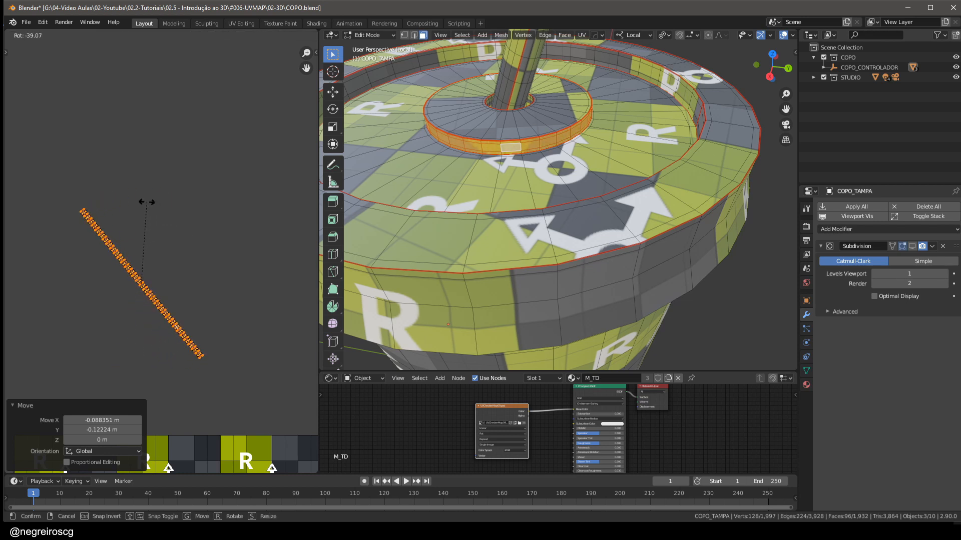
{"action": "left_click", "coordinate": [53, 213]}
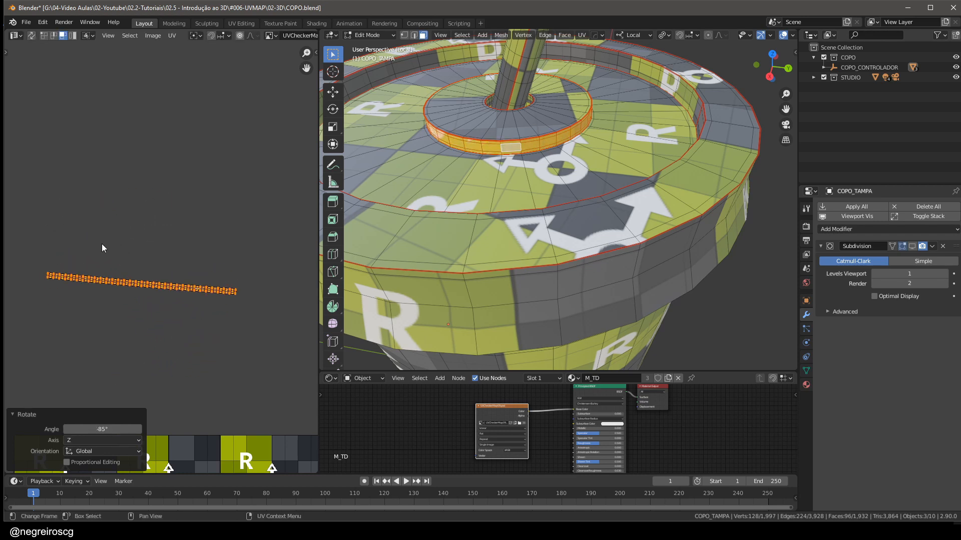
{"action": "key", "text": "r"}
{"action": "left_click", "coordinate": [141, 238], "text": "ctrl"}
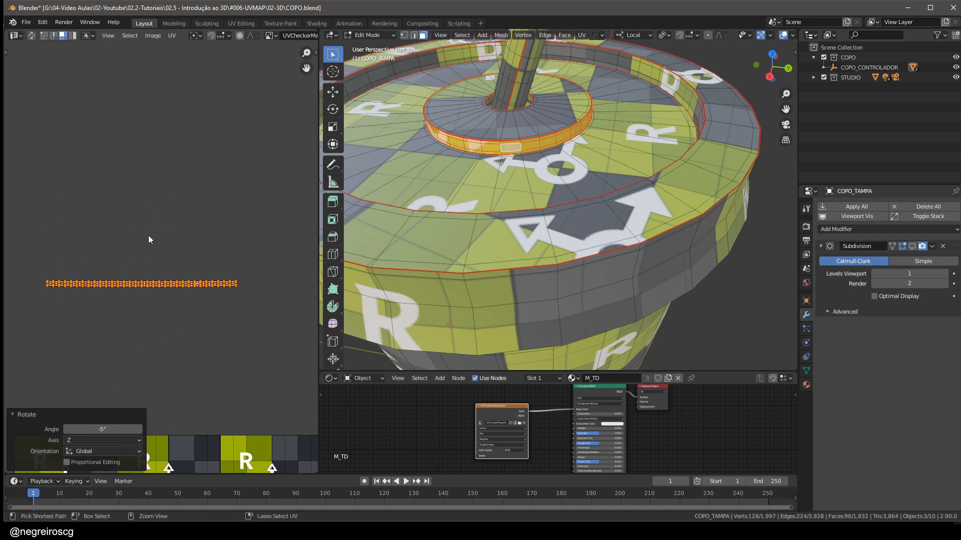
{"action": "key", "text": "g"}
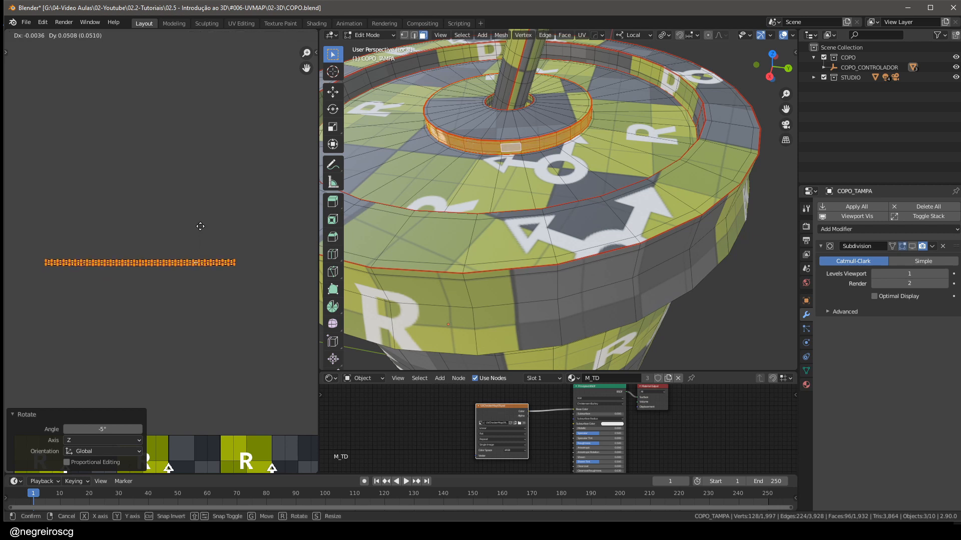
{"action": "left_click", "coordinate": [202, 162]}
- Select the raised centre's top face, move its UV island about -0.06 m in X and 0.08 m in Y, and rotate it 80.4°
{"action": "left_click", "coordinate": [540, 115]}
{"action": "key", "text": "l"}
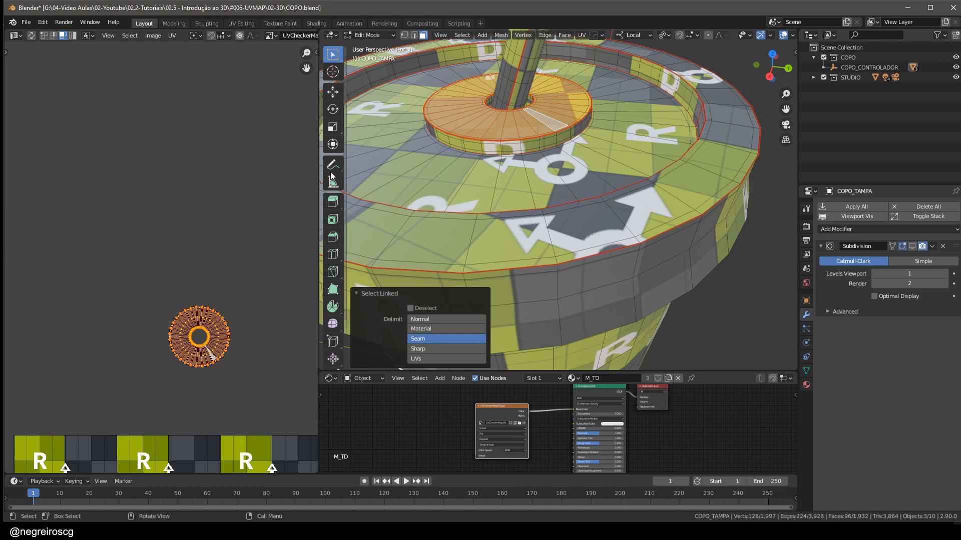
{"action": "key", "text": "g"}
{"action": "left_click", "coordinate": [219, 261]}
{"action": "scroll", "coordinate": [382, 165], "scroll_direction": "down", "scroll_amount": 2}
{"action": "middle_click_drag", "start_coordinate": [383, 150], "coordinate": [319, 210]}
{"action": "key", "text": "r"}
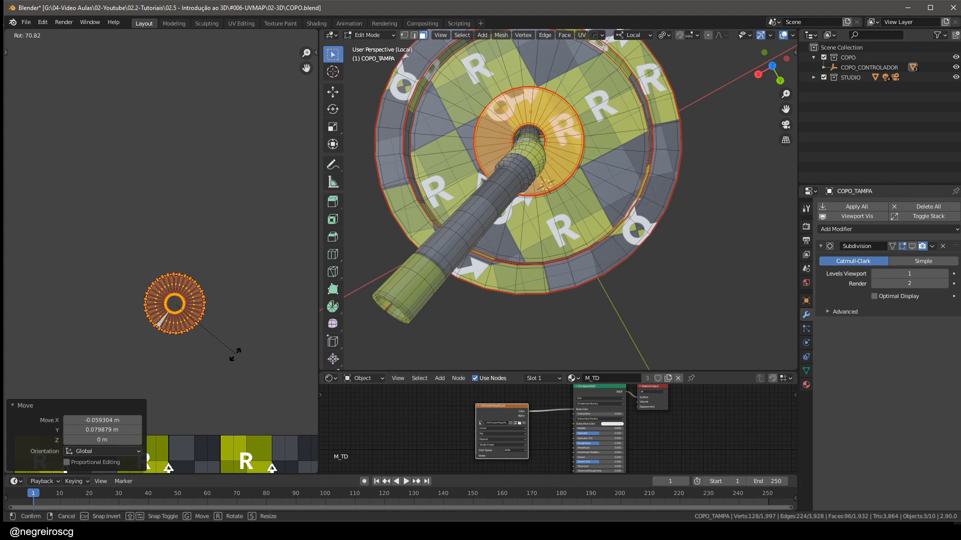
{"action": "left_click", "coordinate": [232, 370]}
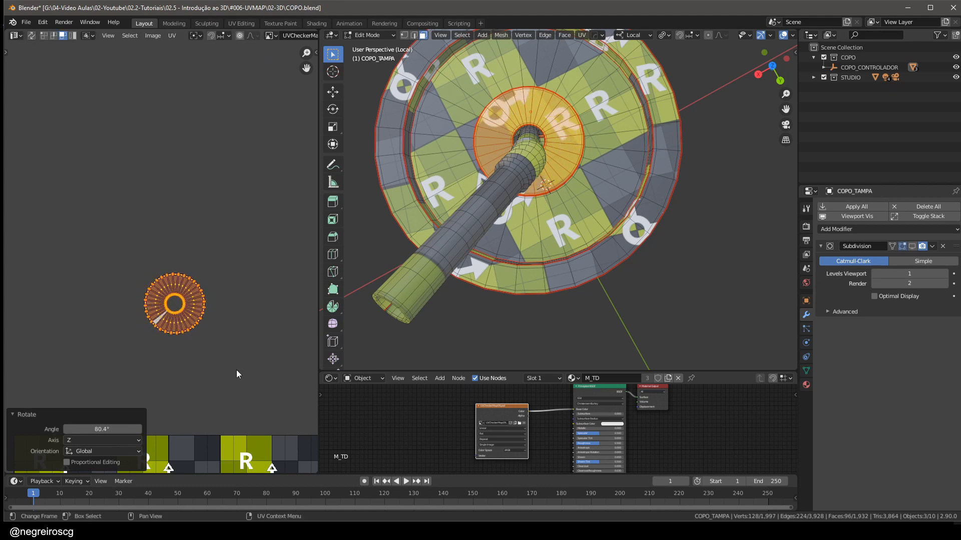
- Select the whole straw and examine its UV island and checker pattern
{"action": "middle_click_drag", "start_coordinate": [576, 240], "coordinate": [580, 134]}
{"action": "left_click", "coordinate": [548, 85]}
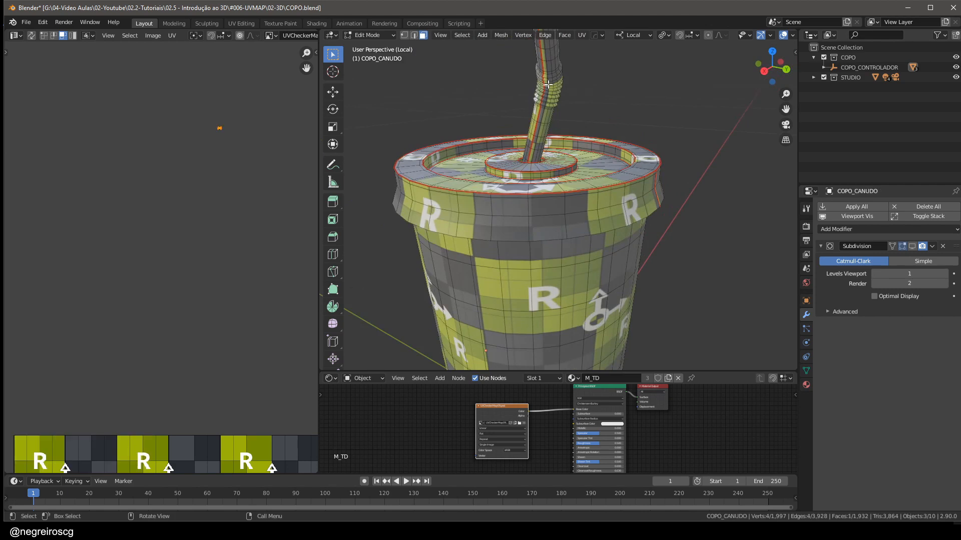
{"action": "key", "text": "l"}
{"action": "middle_click_drag", "start_coordinate": [306, 161], "coordinate": [258, 291]}
{"action": "scroll", "coordinate": [508, 70], "scroll_direction": "up", "scroll_amount": 1}
{"action": "scroll", "coordinate": [509, 70], "scroll_direction": "up", "scroll_amount": 1}
{"action": "middle_click_drag", "start_coordinate": [509, 70], "coordinate": [660, 102]}
{"action": "scroll", "coordinate": [660, 103], "scroll_direction": "up", "scroll_amount": 1}
{"action": "scroll", "coordinate": [152, 250], "scroll_direction": "down", "scroll_amount": 1}
{"action": "scroll", "coordinate": [467, 223], "scroll_direction": "down", "scroll_amount": 4}
{"action": "scroll", "coordinate": [175, 195], "scroll_direction": "down", "scroll_amount": 3}
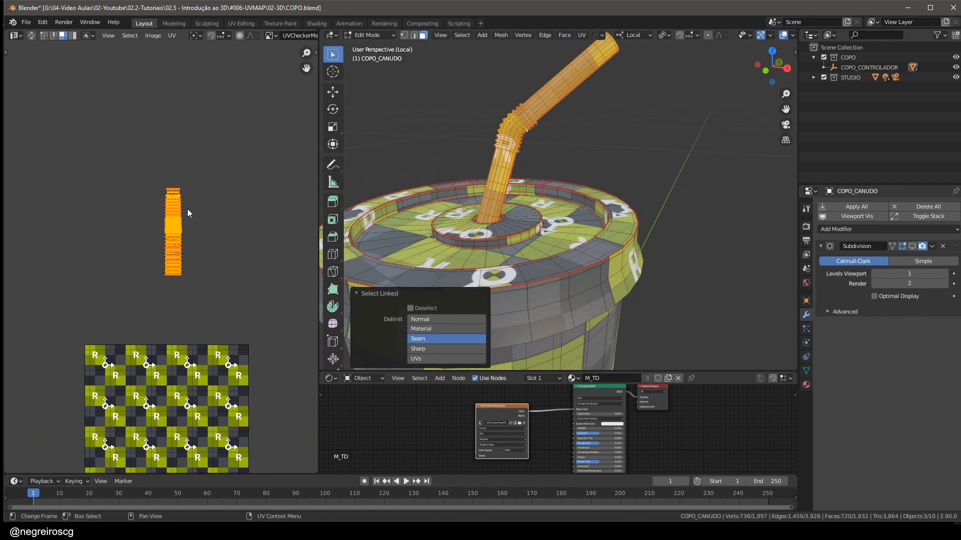
{"action": "scroll", "coordinate": [490, 188], "scroll_direction": "down", "scroll_amount": 2}
- Deselect all faces and inspect the checker pattern over the whole cup
{"action": "left_click", "coordinate": [625, 194]}
{"action": "middle_click_drag", "start_coordinate": [624, 178], "coordinate": [578, 143]}
{"action": "scroll", "coordinate": [537, 170], "scroll_direction": "up", "scroll_amount": 2}
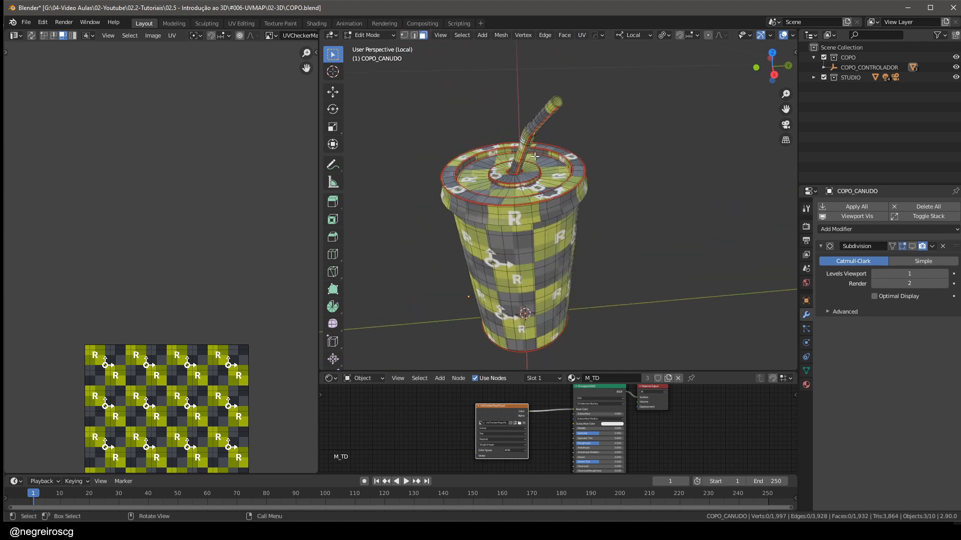
- Select all faces of the cup, lid and straw and pack their UV islands into the checker map
{"action": "key", "text": "a"}
{"action": "left_click", "coordinate": [576, 72]}
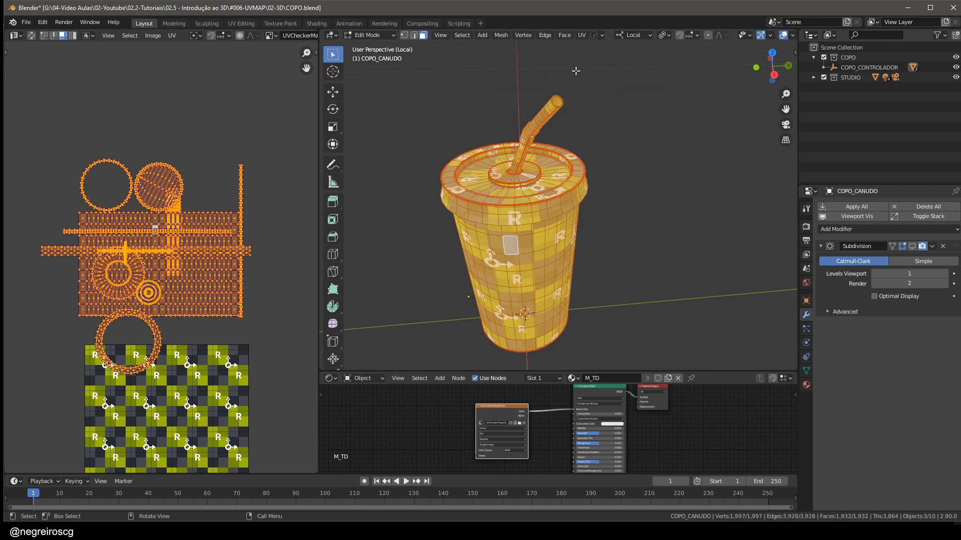
{"action": "scroll", "coordinate": [255, 200], "scroll_direction": "down", "scroll_amount": 1}
{"action": "middle_click_drag", "start_coordinate": [255, 200], "coordinate": [254, 156]}
{"action": "scroll", "coordinate": [189, 188], "scroll_direction": "up", "scroll_amount": 1}
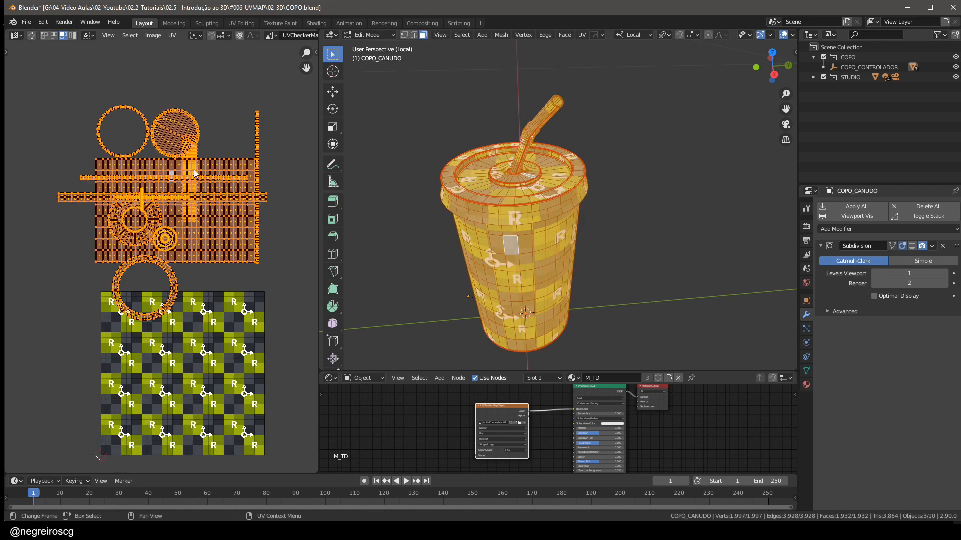
{"action": "left_click", "coordinate": [174, 36]}
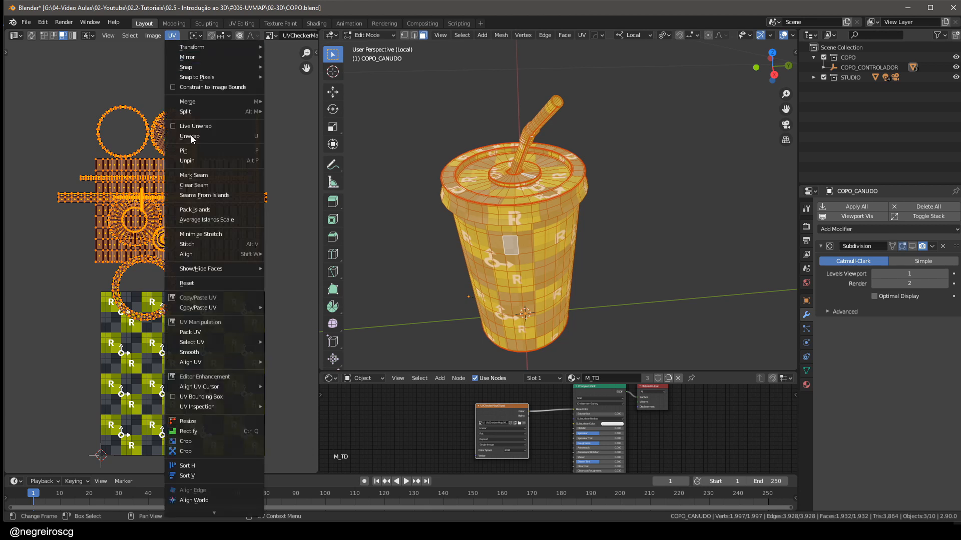
{"action": "left_click", "coordinate": [232, 212]}
- Maximize the UV editor and set the Pack Islands margin to 0.024
{"action": "scroll", "coordinate": [209, 259], "scroll_direction": "up", "scroll_amount": 4}
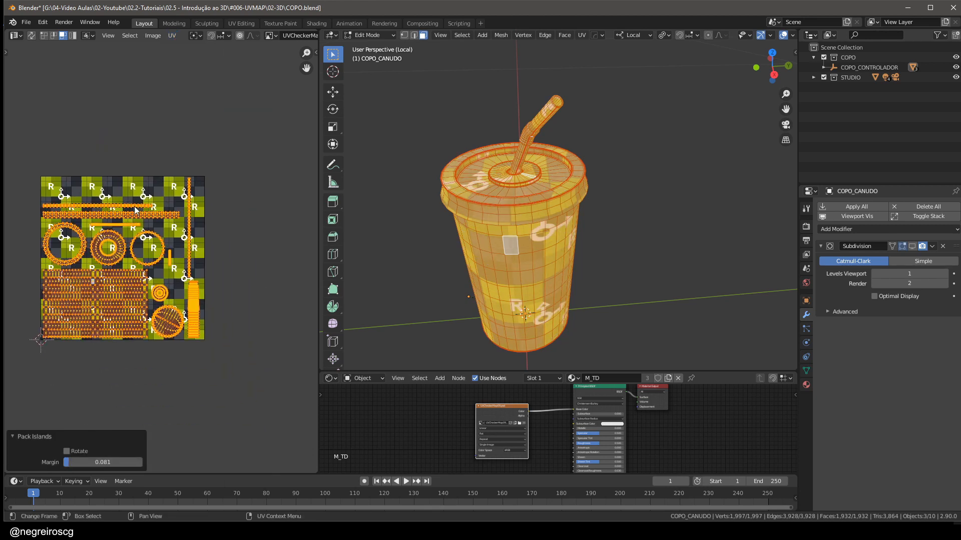
{"action": "key", "text": "ctrl+space"}
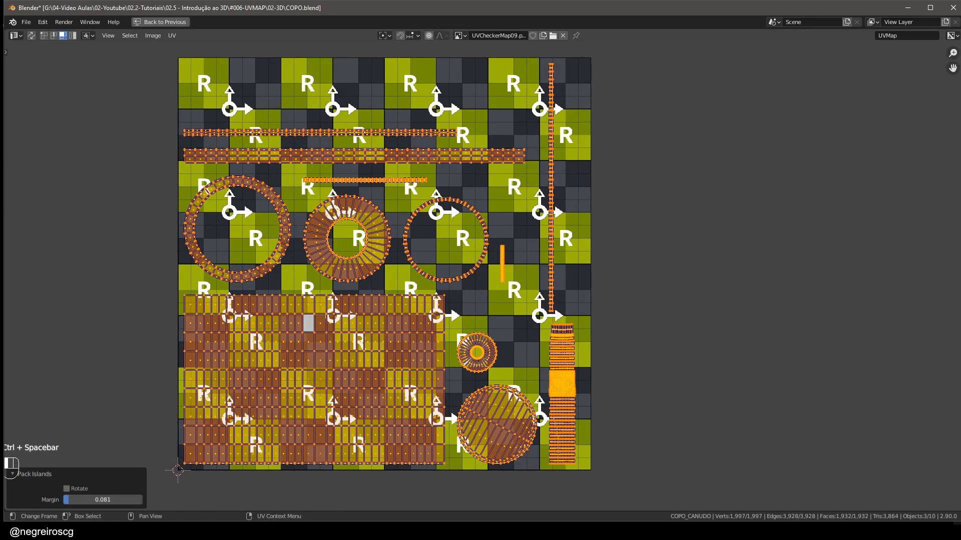
{"action": "mouse_move", "coordinate": [102, 500]}
{"action": "left_mouse_down"}
{"action": "mouse_move", "coordinate": [65, 500]}
{"action": "mouse_move", "coordinate": [84, 500]}
{"action": "left_mouse_up"}
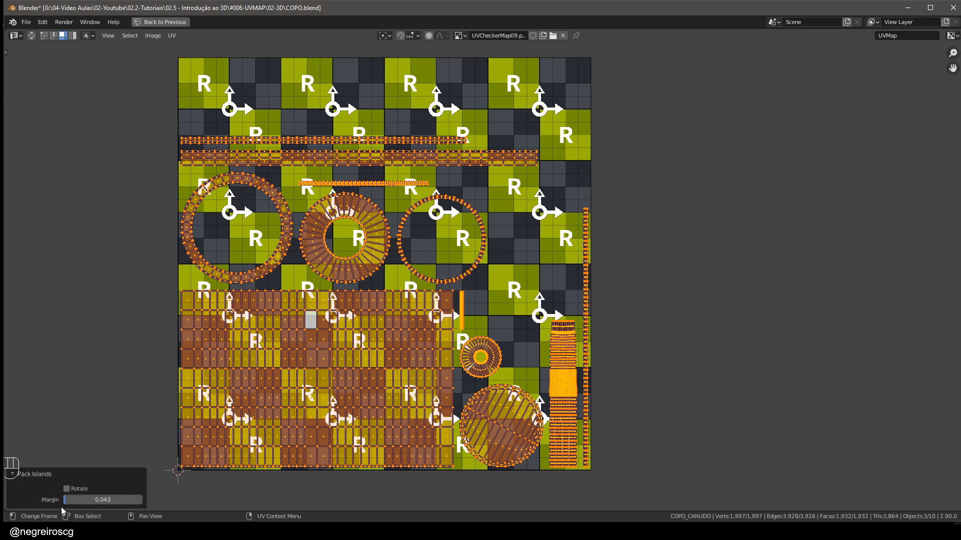
{"action": "left_click_drag", "start_coordinate": [103, 500], "coordinate": [103, 500]}
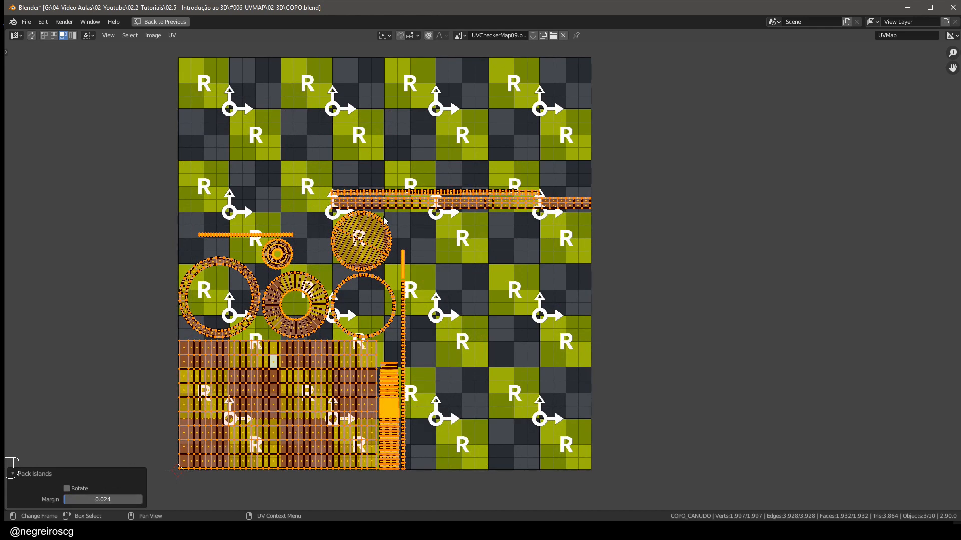
- Examine the packed UV layout for unused space and for how the islands fit the checker map
{"action": "scroll", "coordinate": [386, 220], "scroll_direction": "up", "scroll_amount": 1}
{"action": "scroll", "coordinate": [416, 254], "scroll_direction": "down", "scroll_amount": 2}
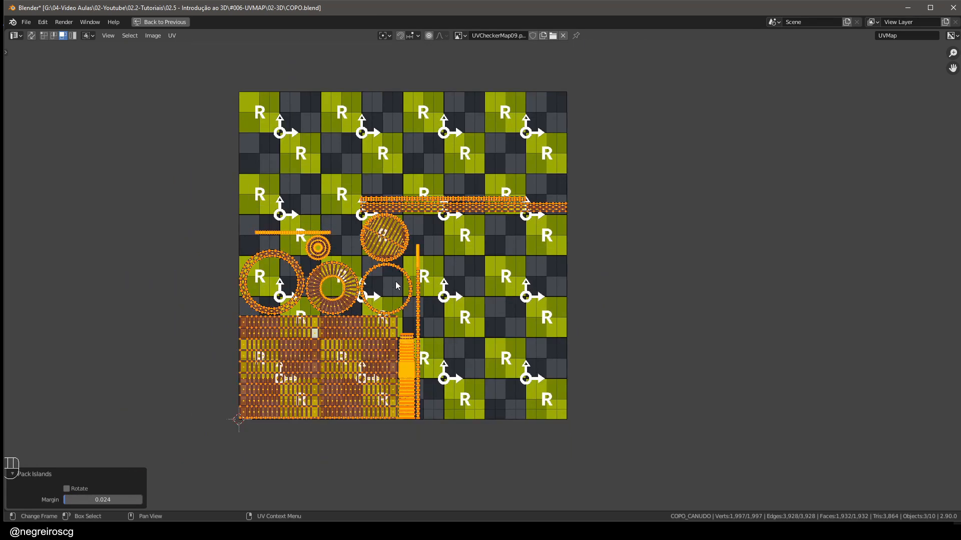
{"action": "scroll", "coordinate": [397, 285], "scroll_direction": "up", "scroll_amount": 2}
{"action": "scroll", "coordinate": [395, 281], "scroll_direction": "down", "scroll_amount": 1}
{"action": "scroll", "coordinate": [390, 229], "scroll_direction": "down", "scroll_amount": 1}
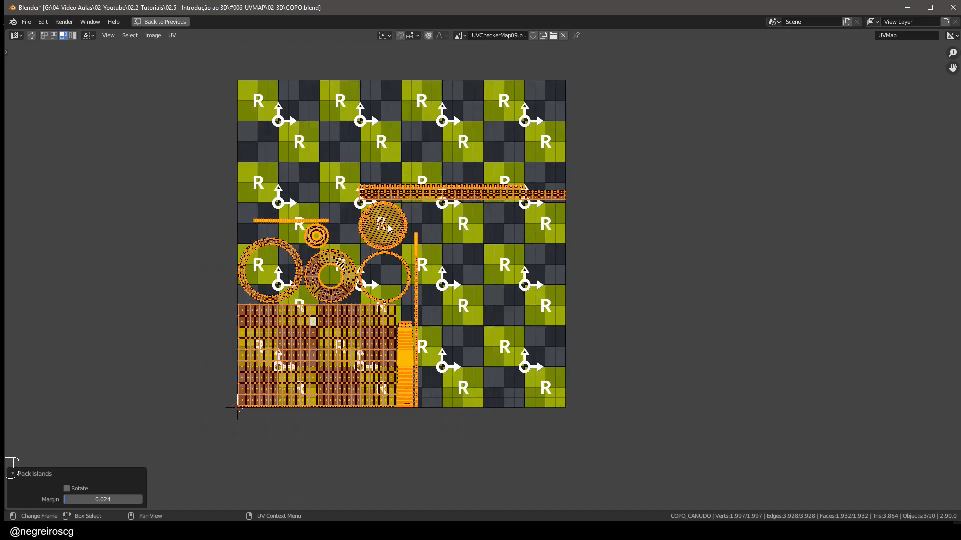
{"action": "middle_click_drag", "start_coordinate": [390, 229], "coordinate": [390, 237]}
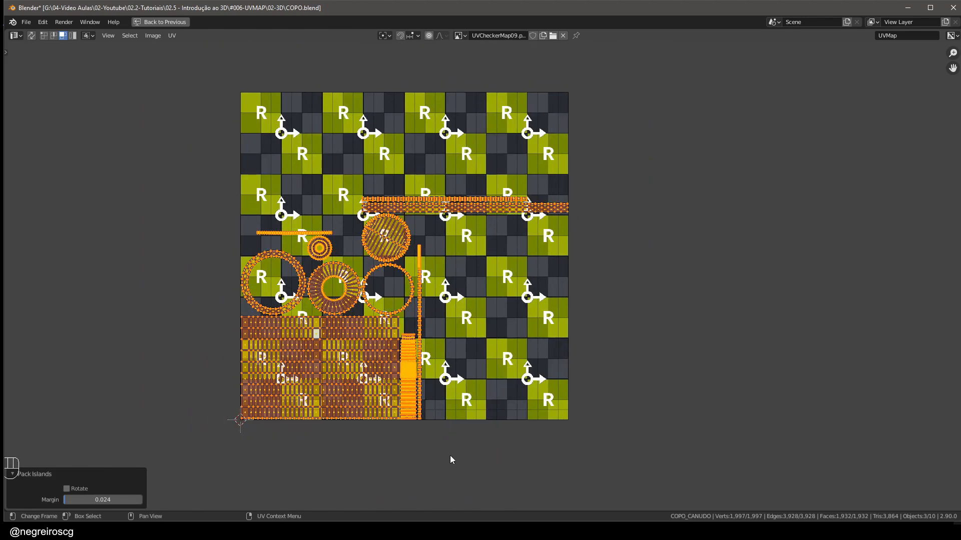
{"action": "scroll", "coordinate": [398, 241], "scroll_direction": "up", "scroll_amount": 1}
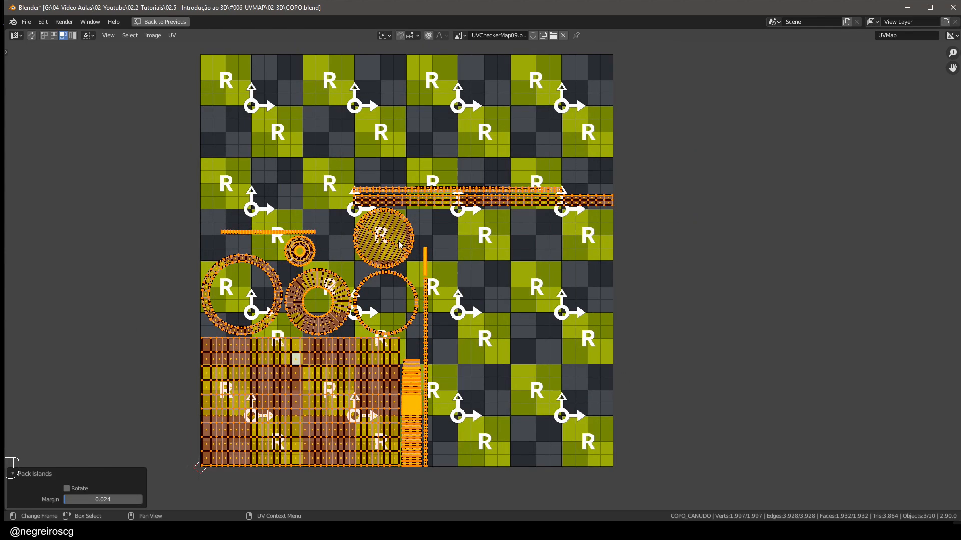
{"action": "mouse_move", "coordinate": [434, 254]}
{"action": "middle_mouse_down"}
{"action": "mouse_move", "coordinate": [420, 227]}
{"action": "mouse_move", "coordinate": [452, 235]}
{"action": "mouse_move", "coordinate": [428, 272]}
{"action": "middle_mouse_up"}
{"action": "scroll", "coordinate": [429, 212], "scroll_direction": "down", "scroll_amount": 1}
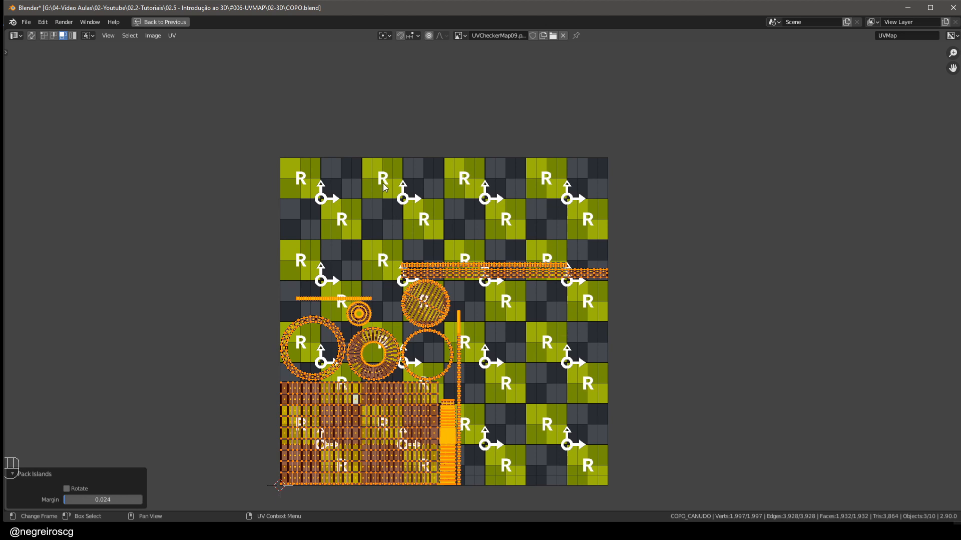
{"action": "middle_click_drag", "start_coordinate": [400, 217], "coordinate": [376, 156]}
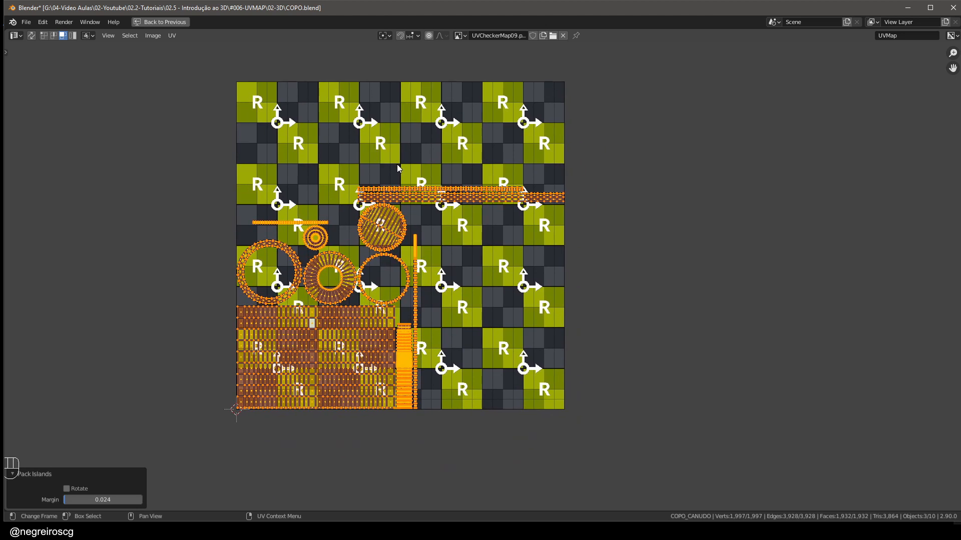
{"action": "scroll", "coordinate": [397, 165], "scroll_direction": "up", "scroll_amount": 1}
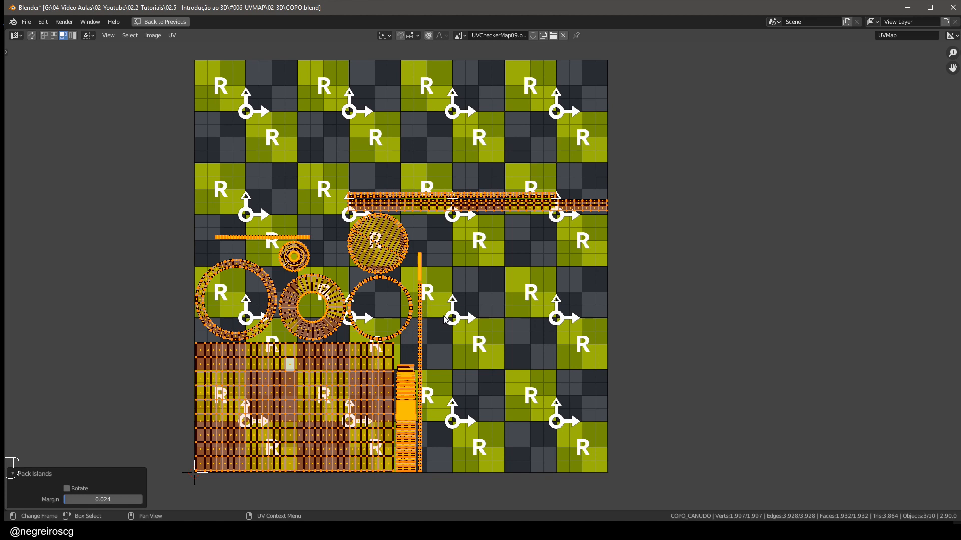
{"action": "middle_click_drag", "start_coordinate": [469, 279], "coordinate": [520, 257], "text": "shift"}
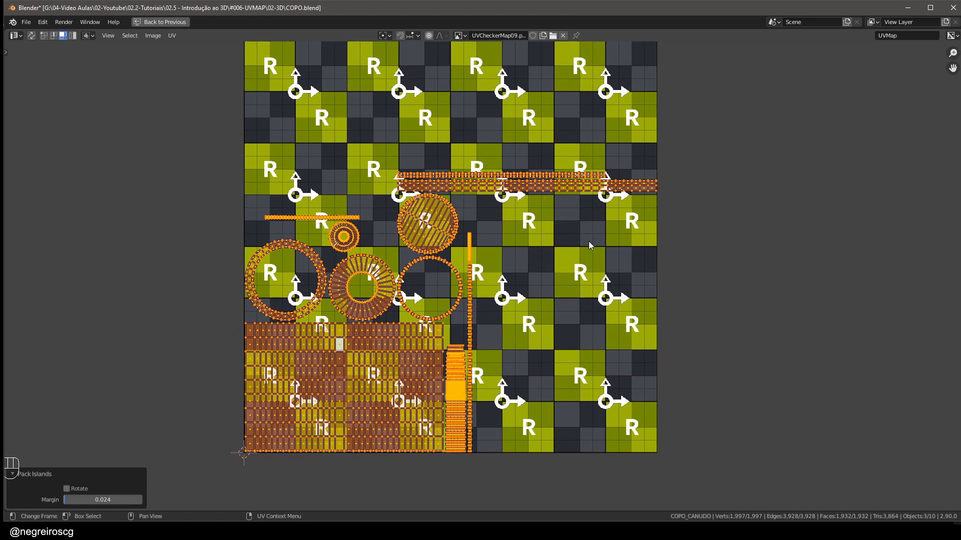
- Scale all UV islands by 1.482 and move them so the cup body's island sits just inside the checker map's lower-left corner
{"action": "left_click_drag", "start_coordinate": [699, 129], "coordinate": [159, 508]}
{"action": "key", "text": "s"}
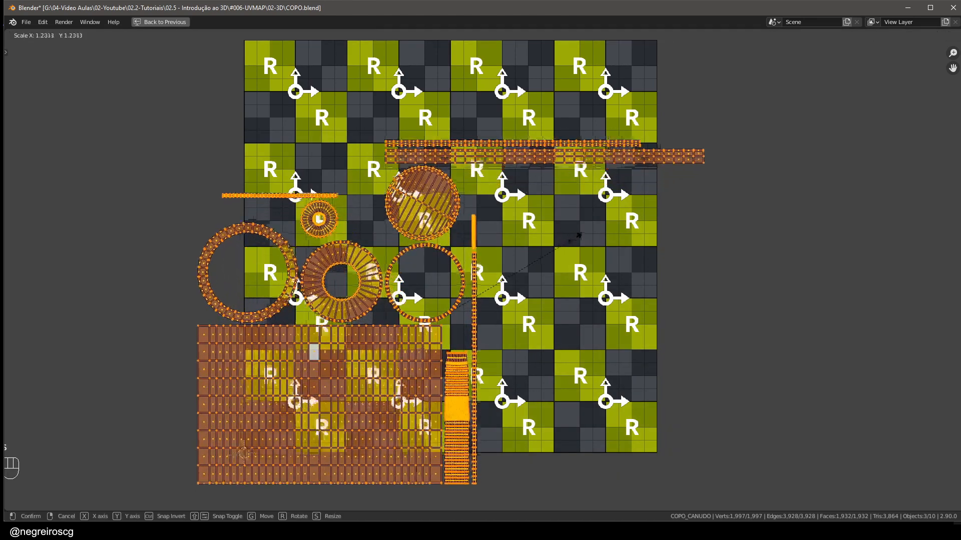
{"action": "left_click", "coordinate": [597, 225]}
{"action": "scroll", "coordinate": [598, 225], "scroll_direction": "down", "scroll_amount": 2}
{"action": "key", "text": "g"}
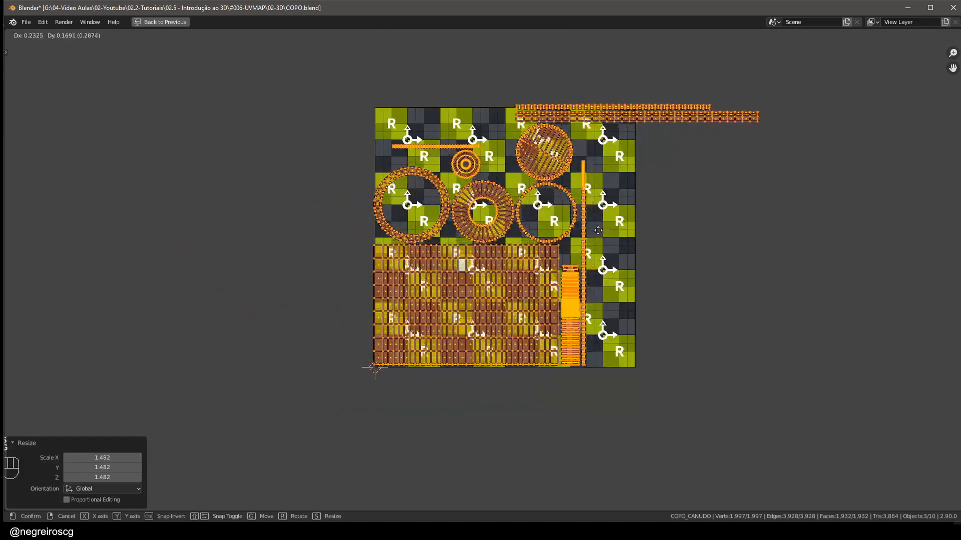
{"action": "left_click", "coordinate": [605, 226]}
{"action": "scroll", "coordinate": [362, 382], "scroll_direction": "up", "scroll_amount": 4}
{"action": "key", "text": "g"}
{"action": "left_click", "coordinate": [367, 380]}
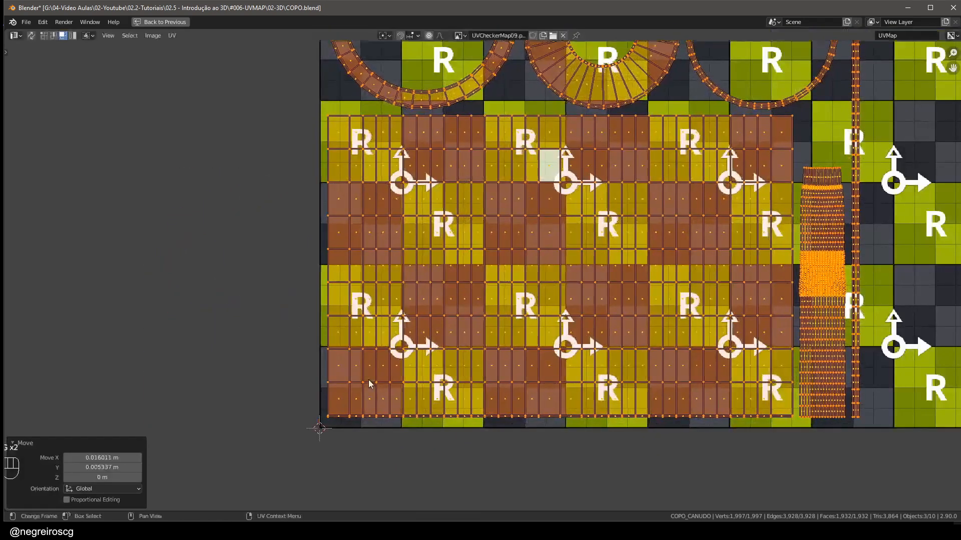
- Deselect all islands and move the wide horizontal strip inside the checker map along its upper edge
{"action": "scroll", "coordinate": [381, 397], "scroll_direction": "down", "scroll_amount": 3}
{"action": "middle_click_drag", "start_coordinate": [650, 150], "coordinate": [647, 196]}
{"action": "scroll", "coordinate": [647, 197], "scroll_direction": "up", "scroll_amount": 1}
{"action": "key", "text": "alt+a"}
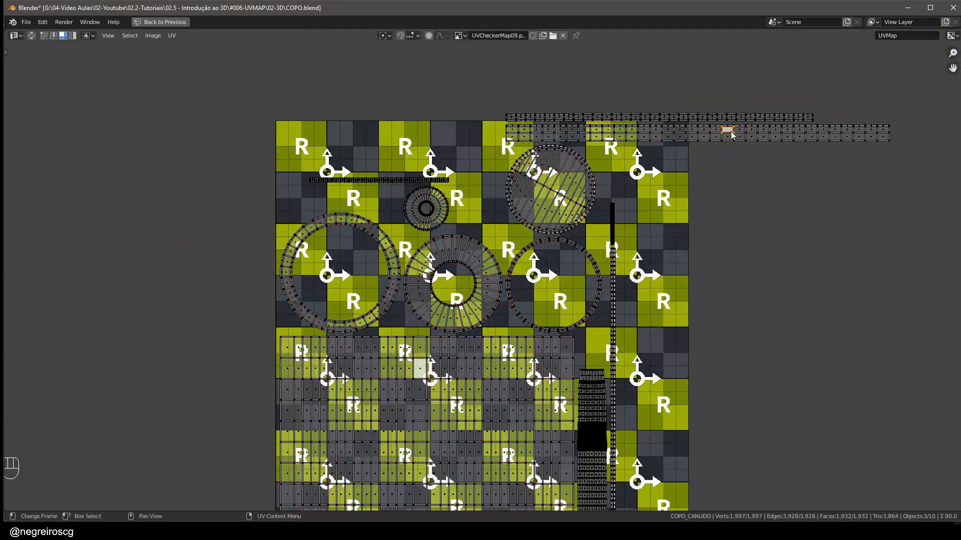
{"action": "key", "text": "l"}
{"action": "key", "text": "g"}
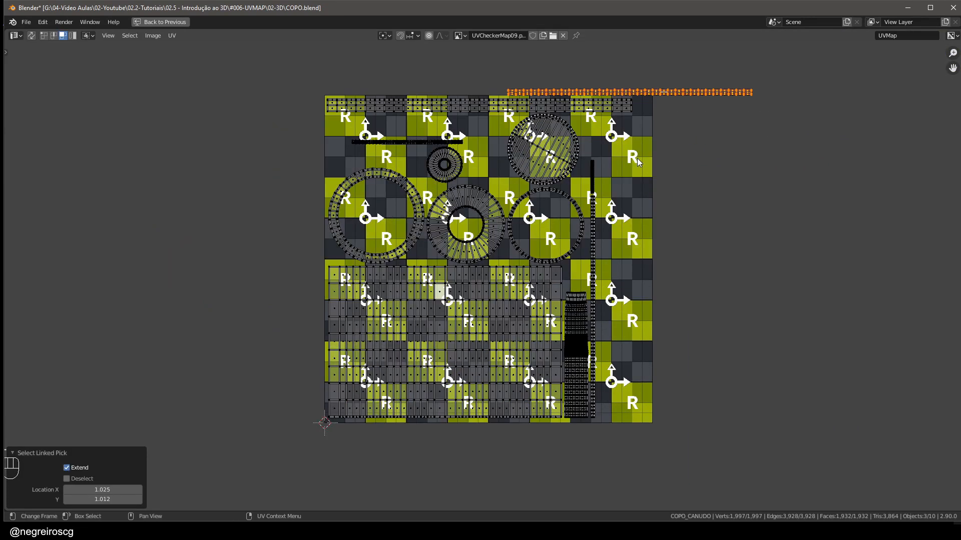
- Rotate the narrow overhanging strip -90° and move it about -0.069 m in X and -0.622 m in Y, beside the vertical strip
{"action": "key", "text": "r"}
{"action": "right_click", "coordinate": [660, 258]}
{"action": "key", "text": "r"}
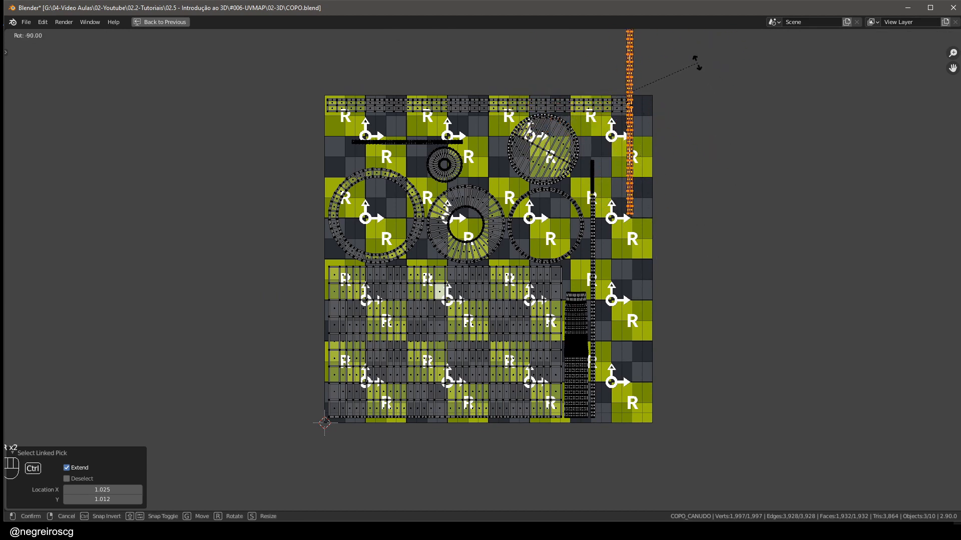
{"action": "left_click", "coordinate": [701, 62], "text": "ctrl"}
{"action": "key", "text": "g"}
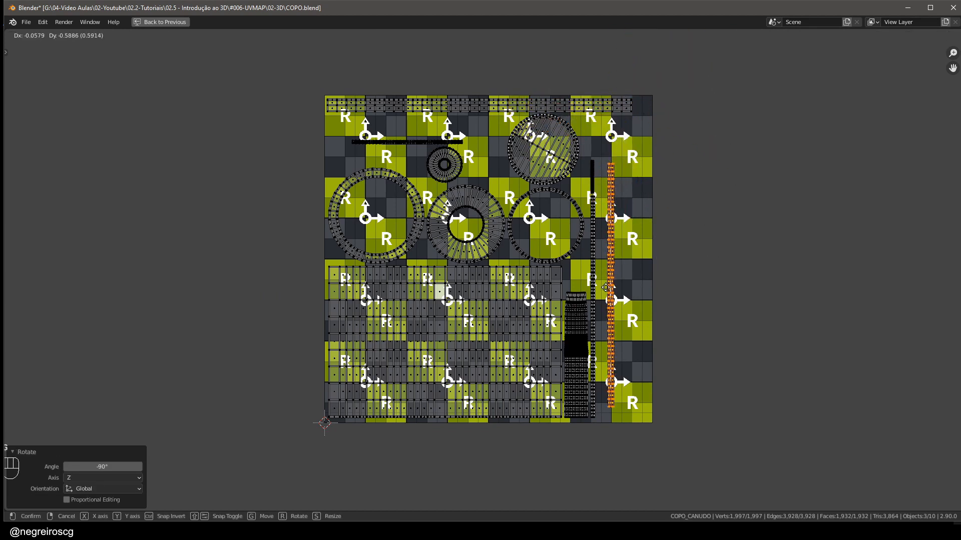
{"action": "left_click", "coordinate": [593, 232]}
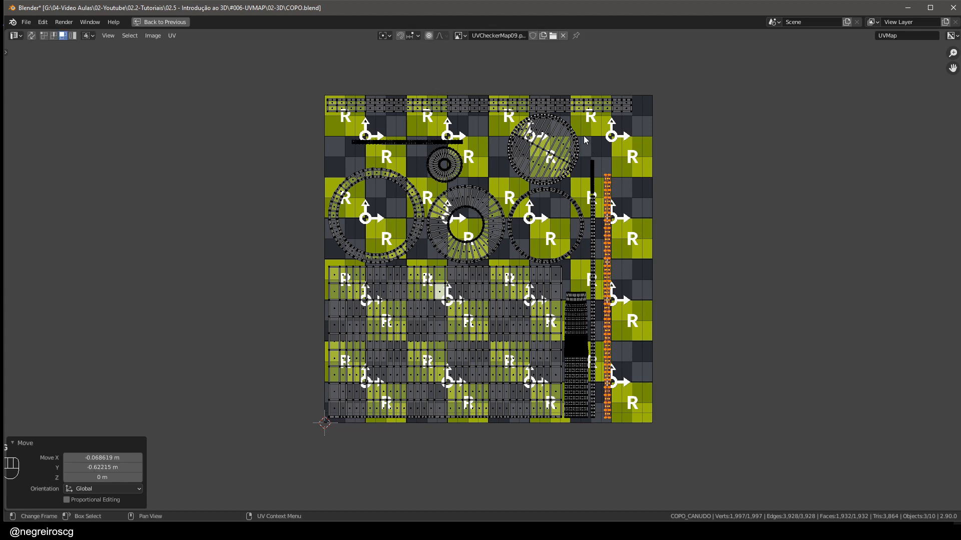
- Select only the wide strip, rotate it 90° and place it vertically near the checker map's right edge, beside the other strips
{"action": "key", "text": "alt+a"}
{"action": "key", "text": "l"}
{"action": "key", "text": "r"}
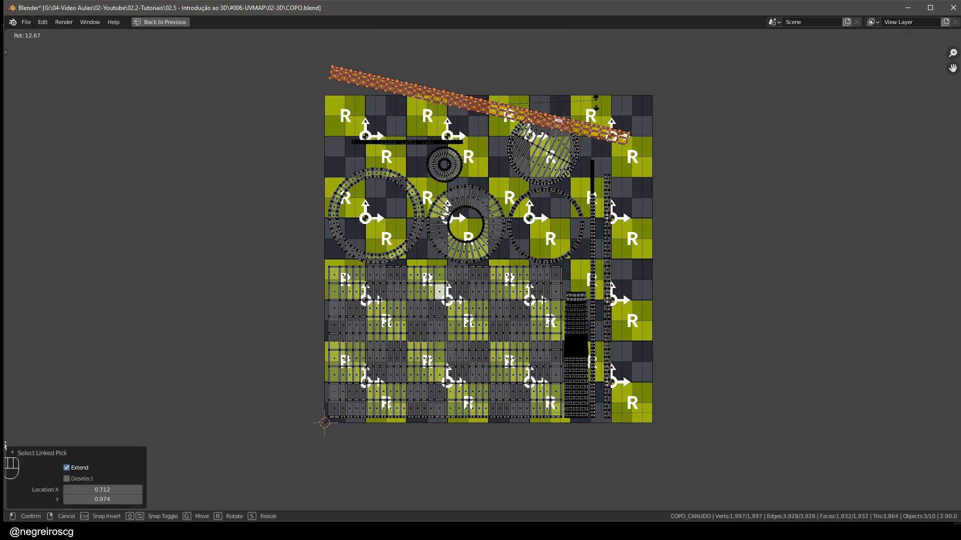
{"action": "left_click", "coordinate": [536, 234], "text": "ctrl"}
{"action": "key", "text": "g"}
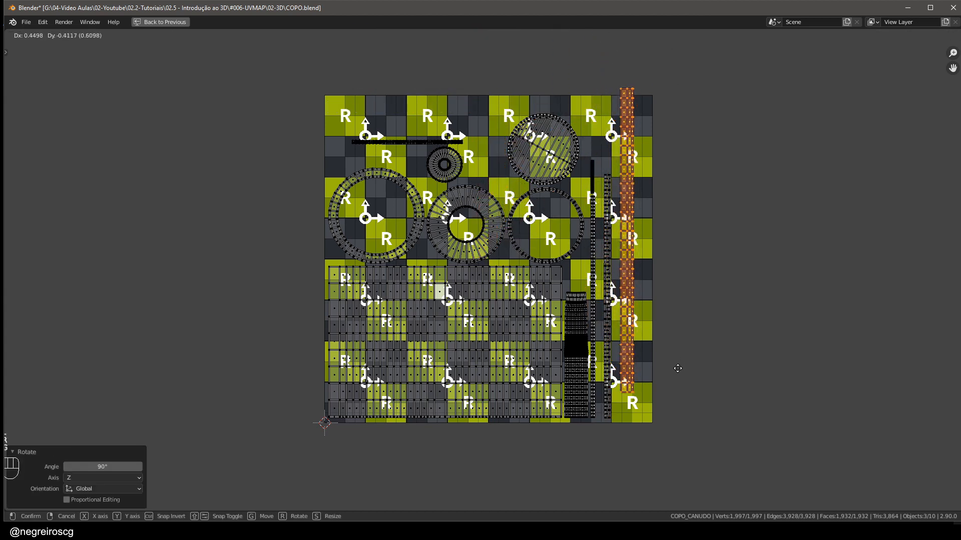
{"action": "left_click", "coordinate": [676, 391]}
- Select all UV islands, scale them by 1.03 and shift them up and right within the checker map
{"action": "key", "text": "a"}
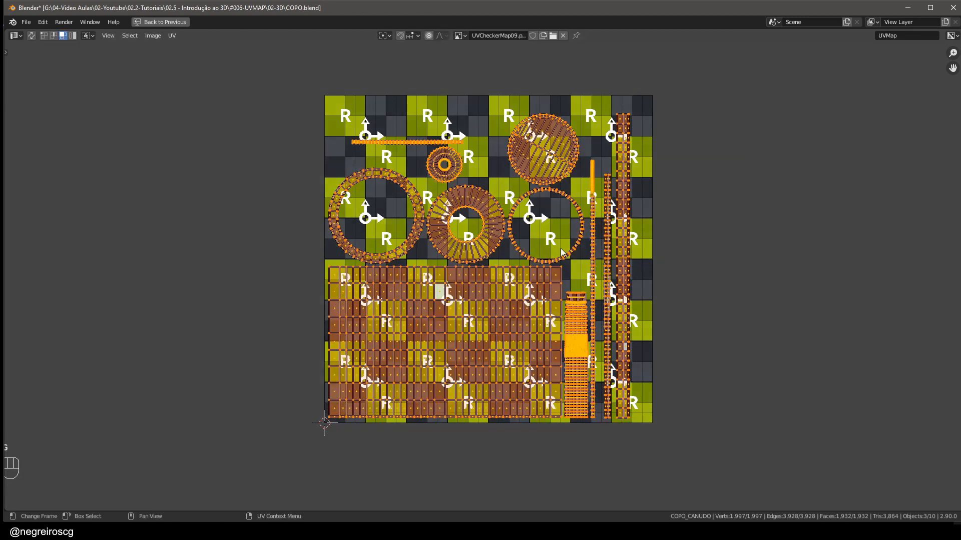
{"action": "key", "text": "s"}
{"action": "left_click", "coordinate": [666, 246]}
{"action": "key", "text": "g"}
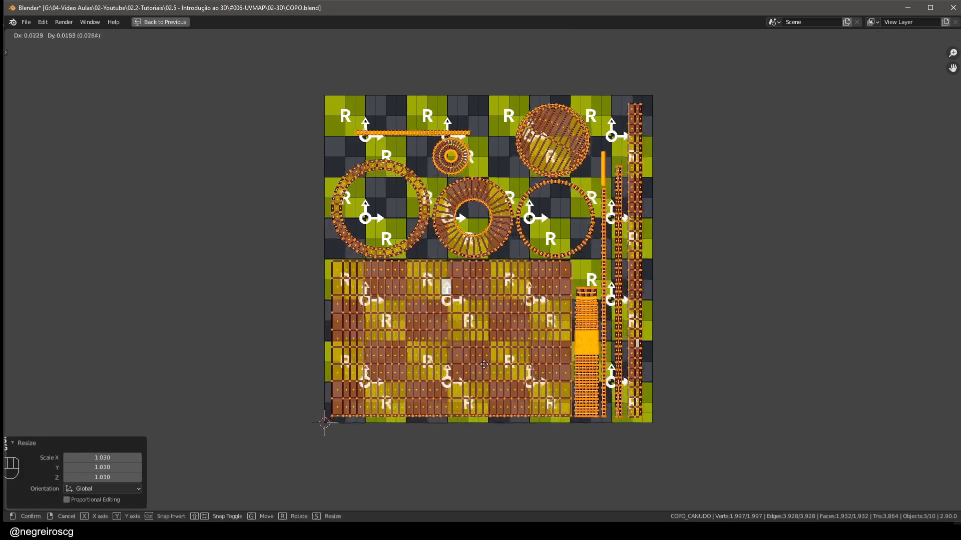
{"action": "left_click", "coordinate": [504, 365]}
- Scale all islands by 1.04 and move them about 0.021 m in X and 0.012 m in Y
{"action": "key", "text": "s"}
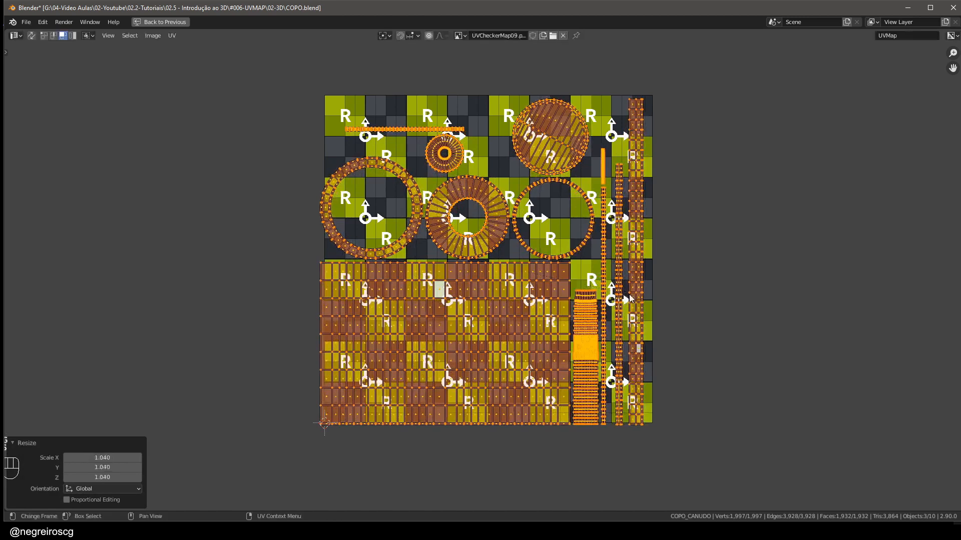
{"action": "left_click", "coordinate": [632, 292]}
{"action": "key", "text": "g"}
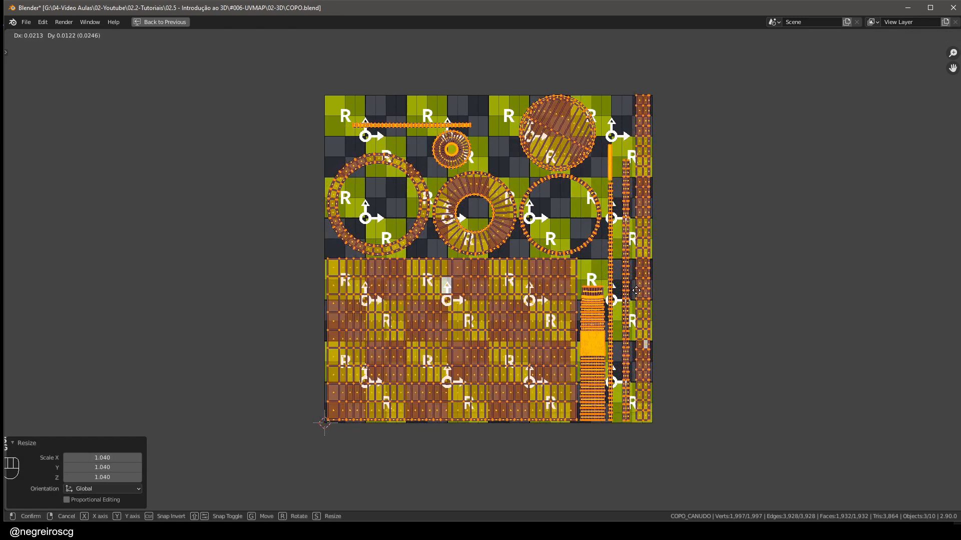
{"action": "left_click", "coordinate": [636, 292]}
- Scale all islands by 0.991 and move them 0.00305 m in X and -0.001525 m in Y
{"action": "key", "text": "s"}
{"action": "left_click", "coordinate": [664, 223]}
{"action": "key", "text": "g"}
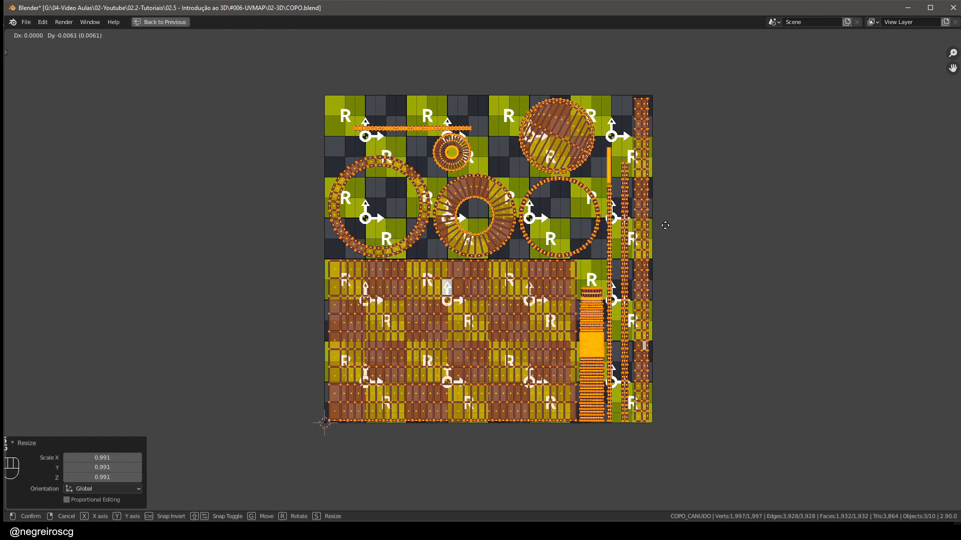
{"action": "left_click", "coordinate": [667, 223]}
- Check how the arranged islands fit the checker map and display the UV editor's sidebar
{"action": "scroll", "coordinate": [657, 209], "scroll_direction": "up", "scroll_amount": 1}
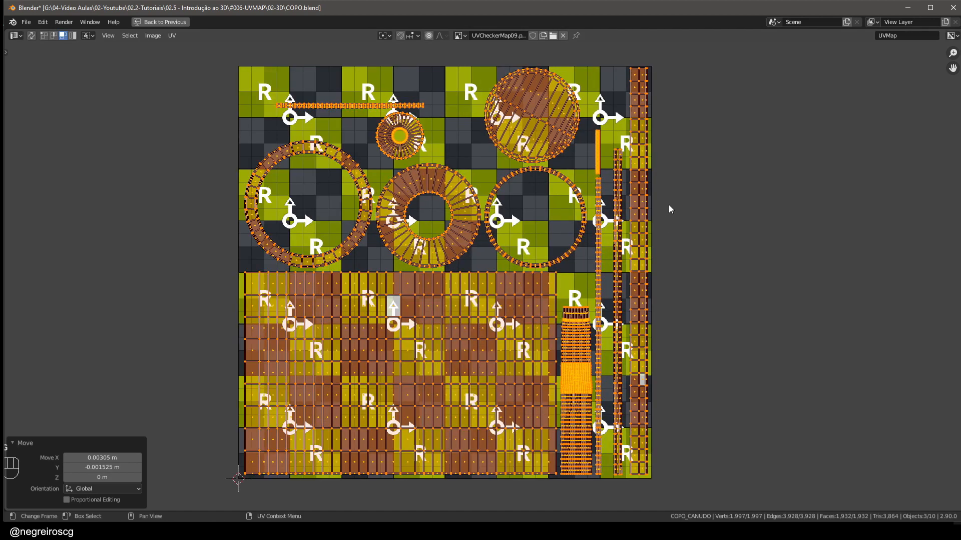
{"action": "scroll", "coordinate": [668, 205], "scroll_direction": "down", "scroll_amount": 1}
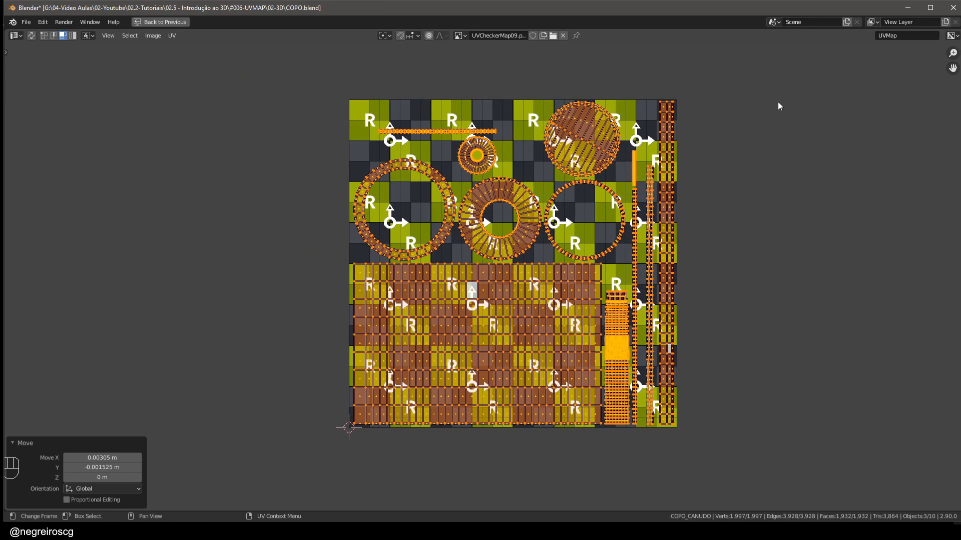
{"action": "scroll", "coordinate": [622, 171], "scroll_direction": "up", "scroll_amount": 1}
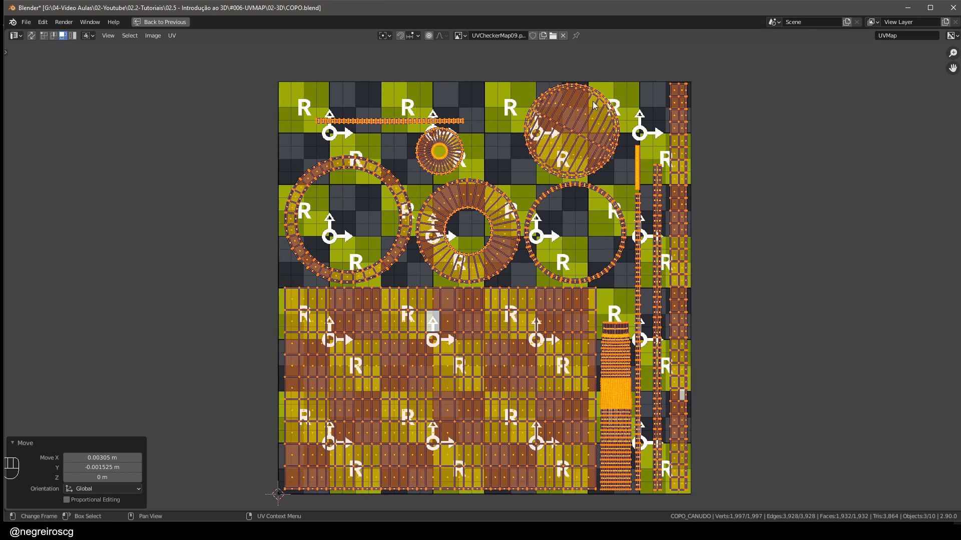
{"action": "scroll", "coordinate": [594, 105], "scroll_direction": "down", "scroll_amount": 2}
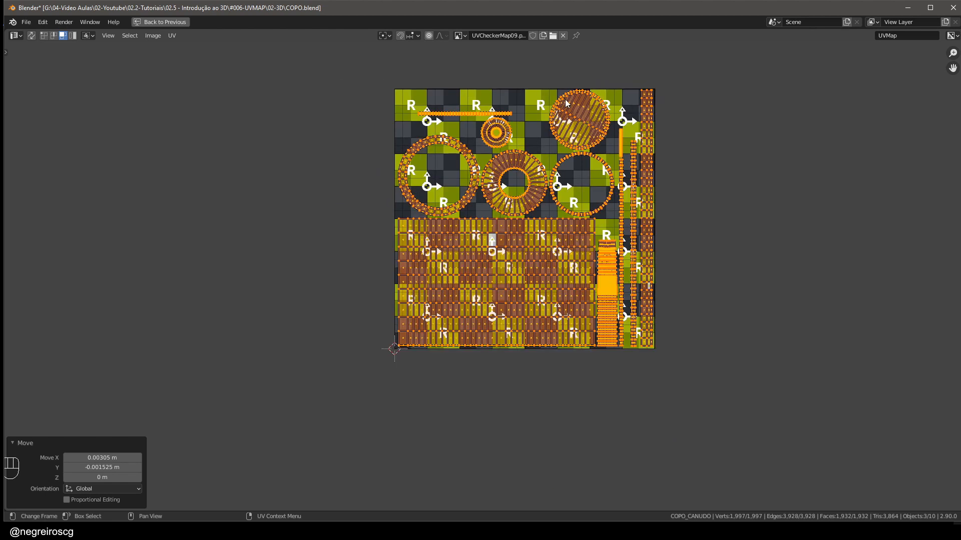
{"action": "key", "text": "n"}
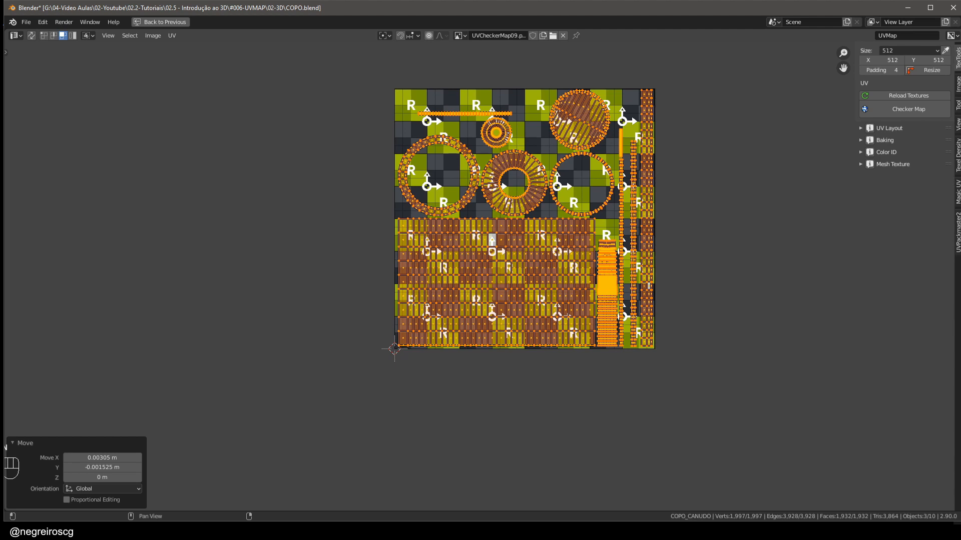
- Display the UVPackmaster2 options and set the packing margin to 0.008 and the precision to 1300
{"action": "left_click", "coordinate": [958, 232]}
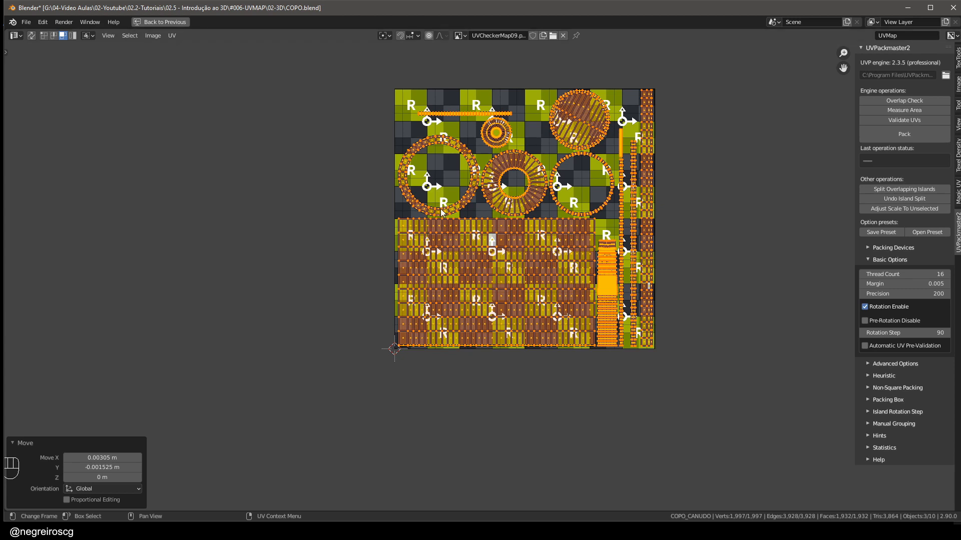
{"action": "scroll", "coordinate": [439, 207], "scroll_direction": "up", "scroll_amount": 1}
{"action": "middle_click_drag", "start_coordinate": [399, 78], "coordinate": [323, 99]}
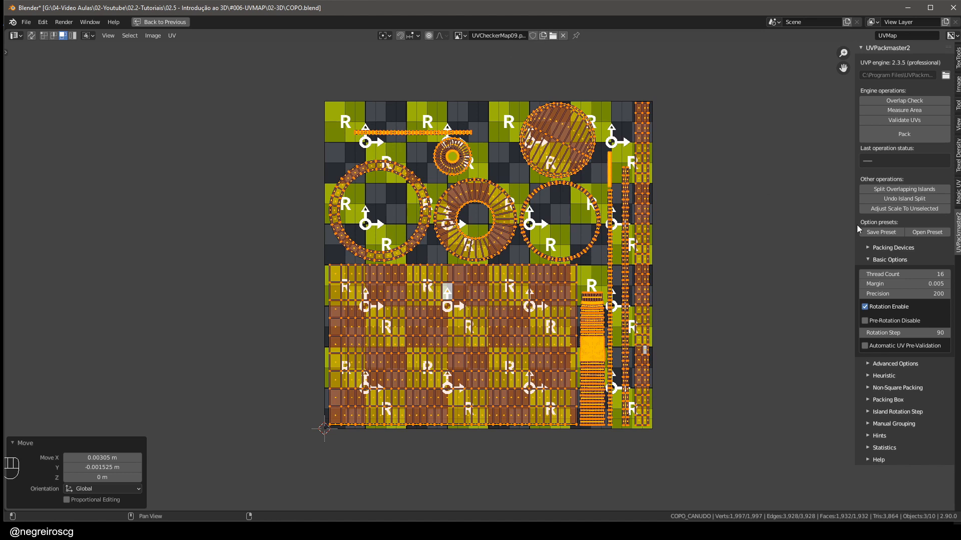
{"action": "left_click", "coordinate": [919, 284]}
{"action": "key", "text": "Right"}
{"action": "key", "text": "Return"}
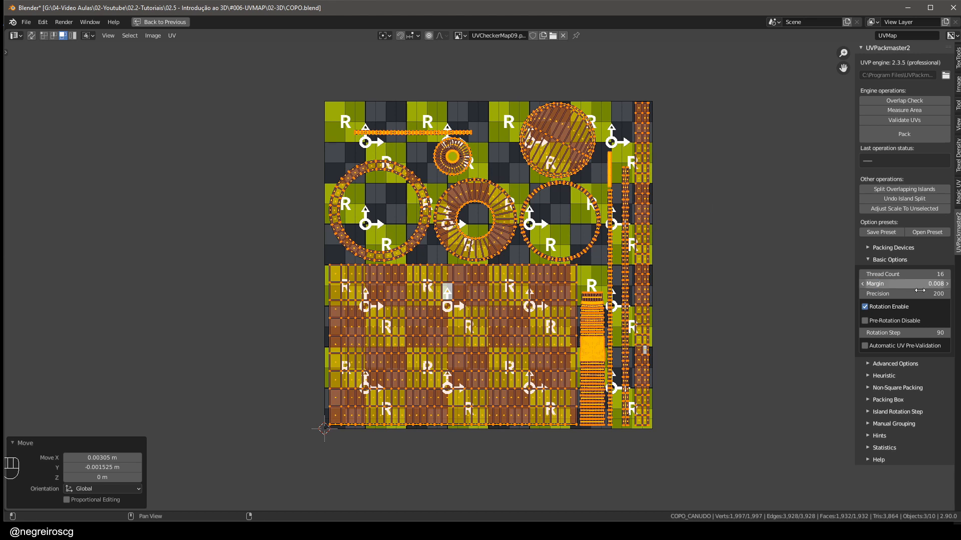
{"action": "left_click", "coordinate": [903, 291]}
{"action": "type", "text": "1"}
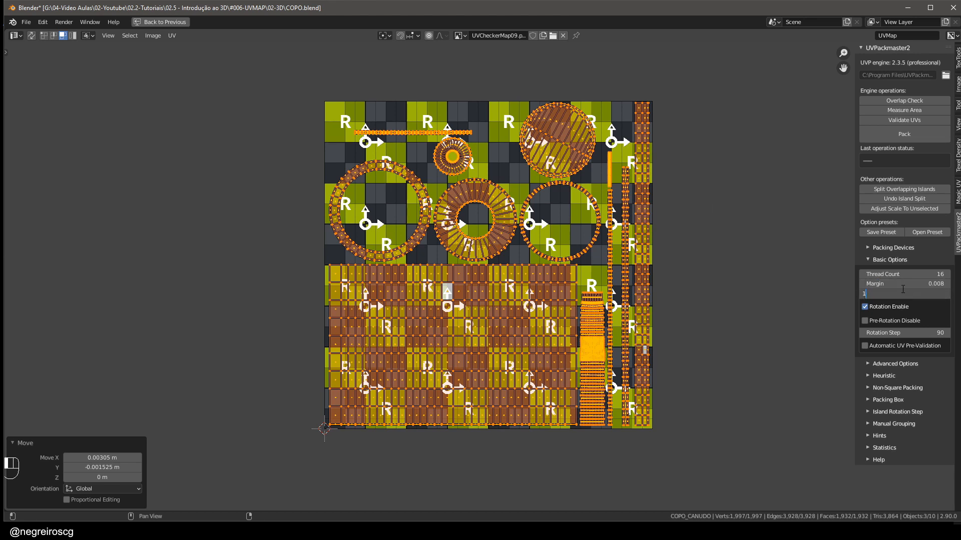
{"action": "type", "text": "300"}
{"action": "key", "text": "Return"}
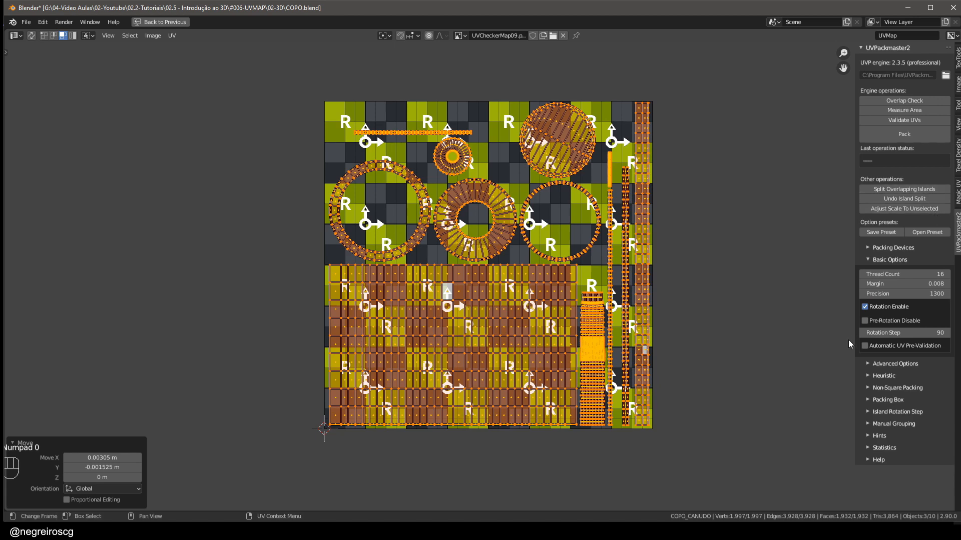
- Try packing all islands with the built-in Pack Islands operation and undo it
{"action": "middle_click_drag", "start_coordinate": [685, 264], "coordinate": [779, 290]}
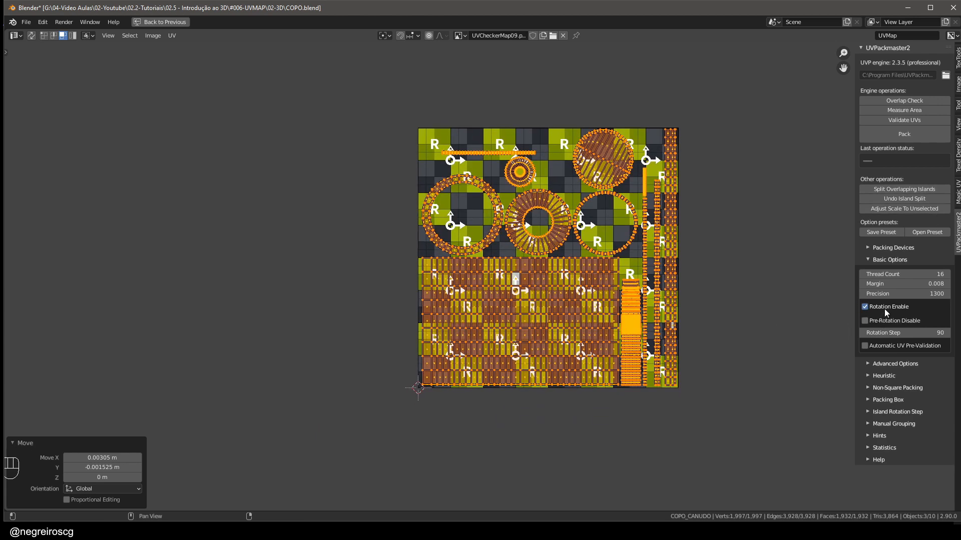
{"action": "middle_click_drag", "start_coordinate": [835, 320], "coordinate": [729, 271]}
{"action": "middle_click_drag", "start_coordinate": [599, 285], "coordinate": [580, 304]}
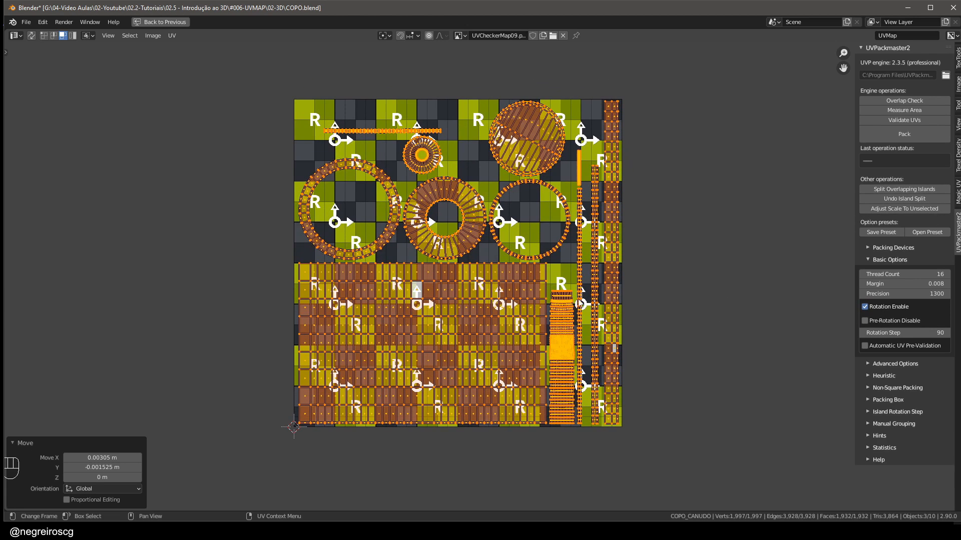
{"action": "key", "text": "q"}
{"action": "left_click", "coordinate": [409, 259]}
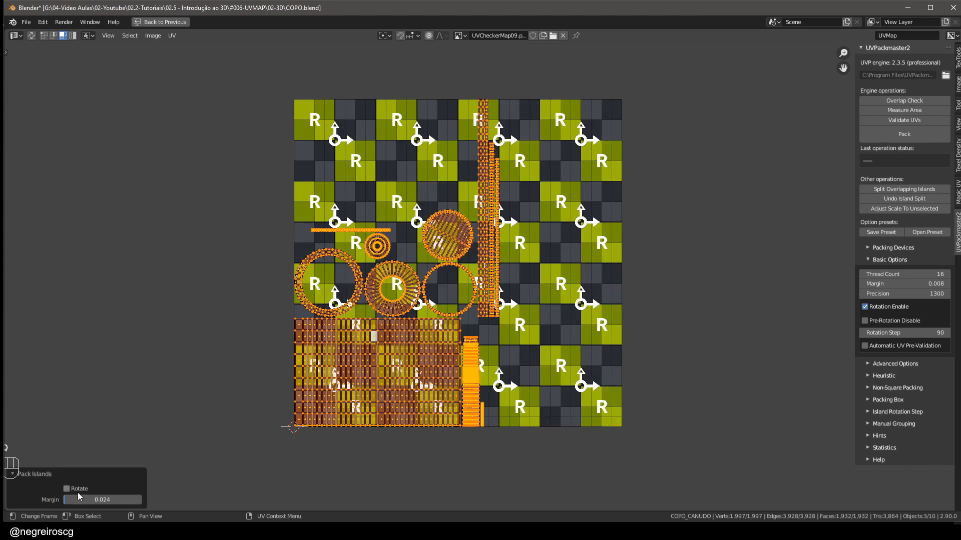
{"action": "middle_click_drag", "start_coordinate": [393, 368], "coordinate": [376, 377]}
{"action": "key", "text": "ctrl+z"}
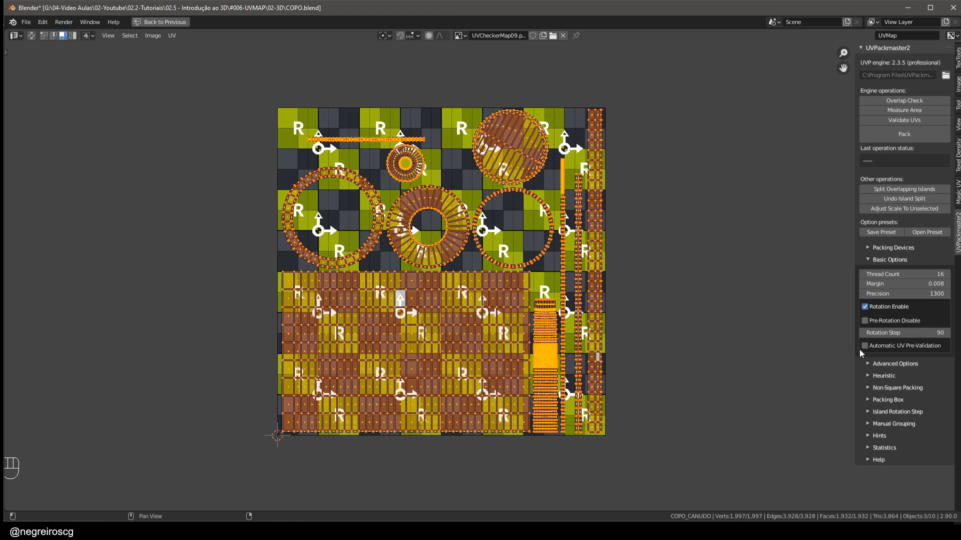
- Enable Heuristic and Advanced Heuristic with search time and maximum wait time of 40 s, and pack all islands with UVPackmaster2
{"action": "left_click", "coordinate": [873, 376]}
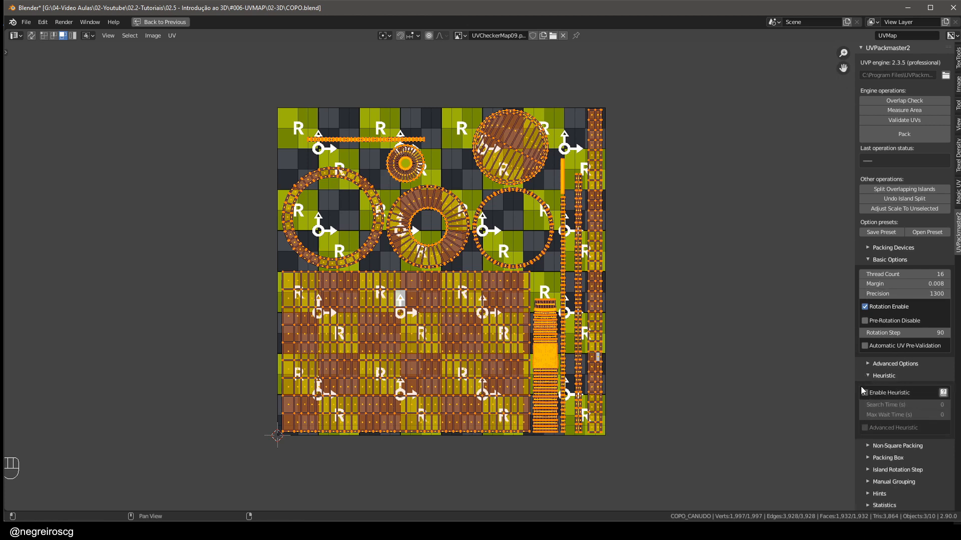
{"action": "left_click", "coordinate": [865, 393]}
{"action": "left_click", "coordinate": [865, 428]}
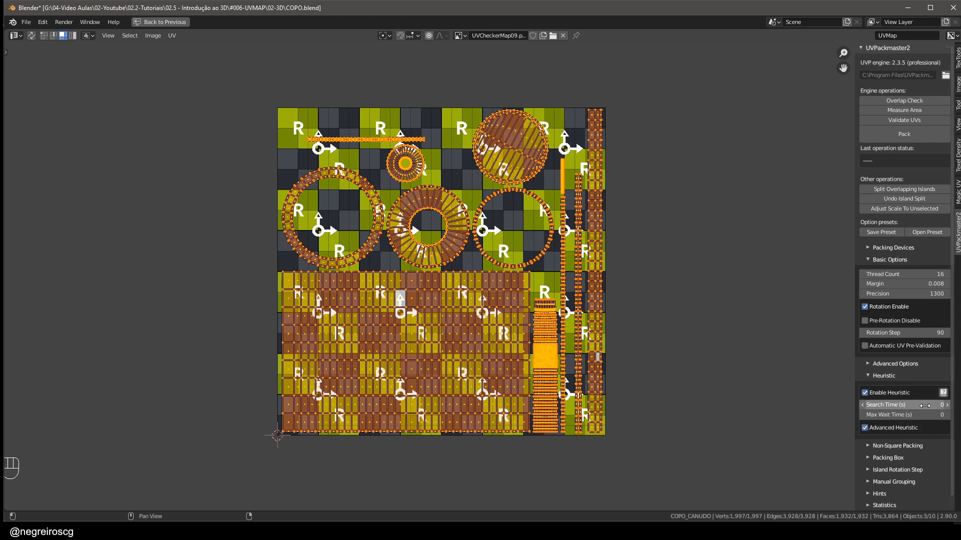
{"action": "left_click", "coordinate": [880, 405]}
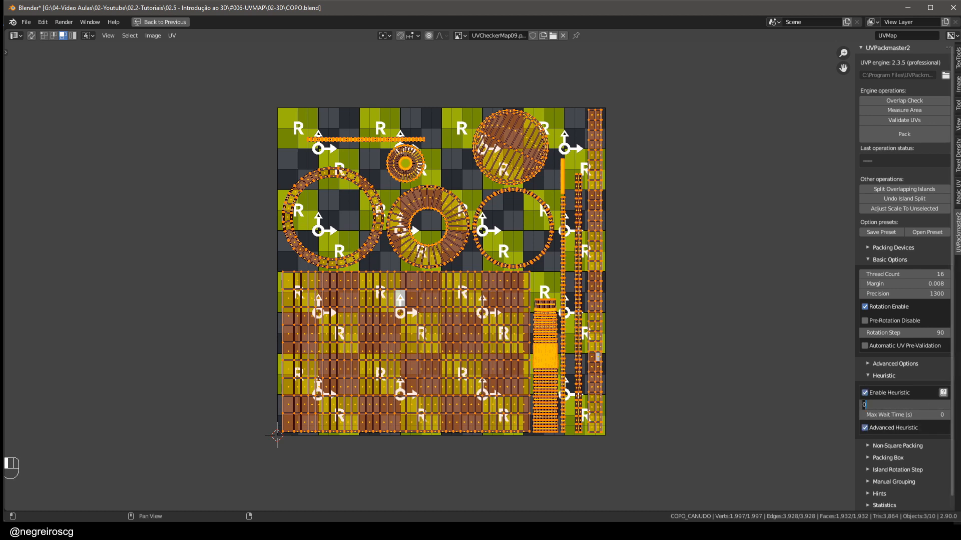
{"action": "type", "text": "40"}
{"action": "key", "text": "Tab"}
{"action": "type", "text": "40"}
{"action": "key", "text": "Return"}
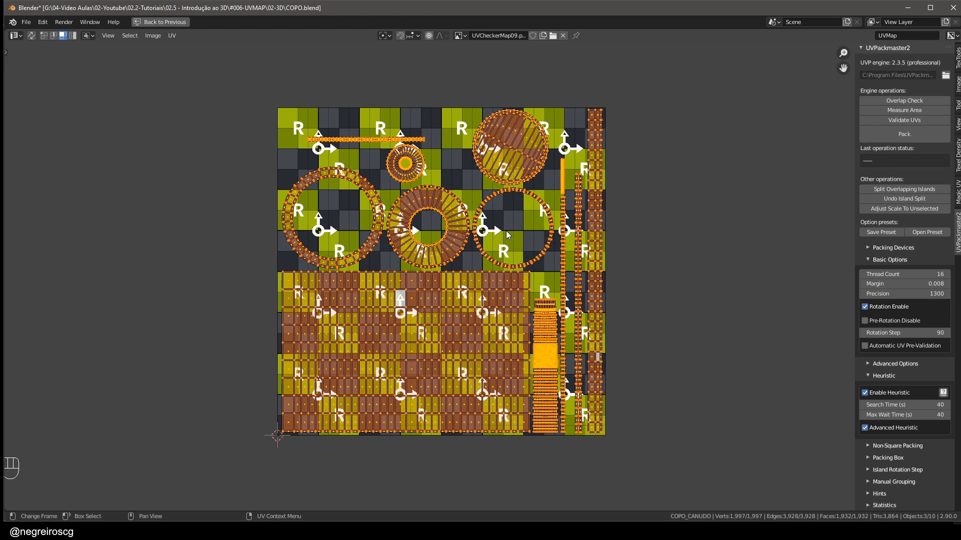
{"action": "left_click", "coordinate": [903, 135]}
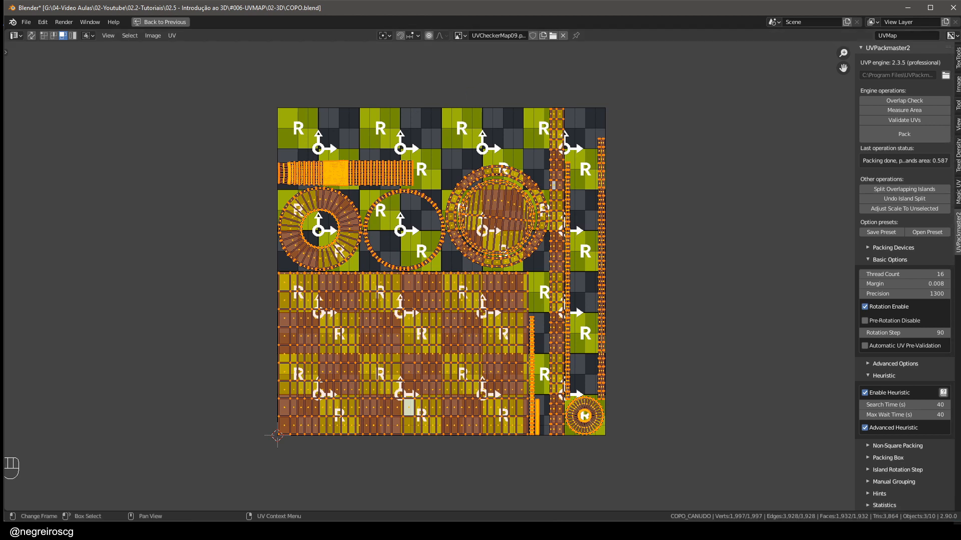
- Examine the packed UV layout for spacing between islands, the nested circular islands and the strips along the edge
{"action": "middle_click_drag", "start_coordinate": [536, 349], "coordinate": [577, 350]}
{"action": "scroll", "coordinate": [567, 314], "scroll_direction": "up", "scroll_amount": 1}
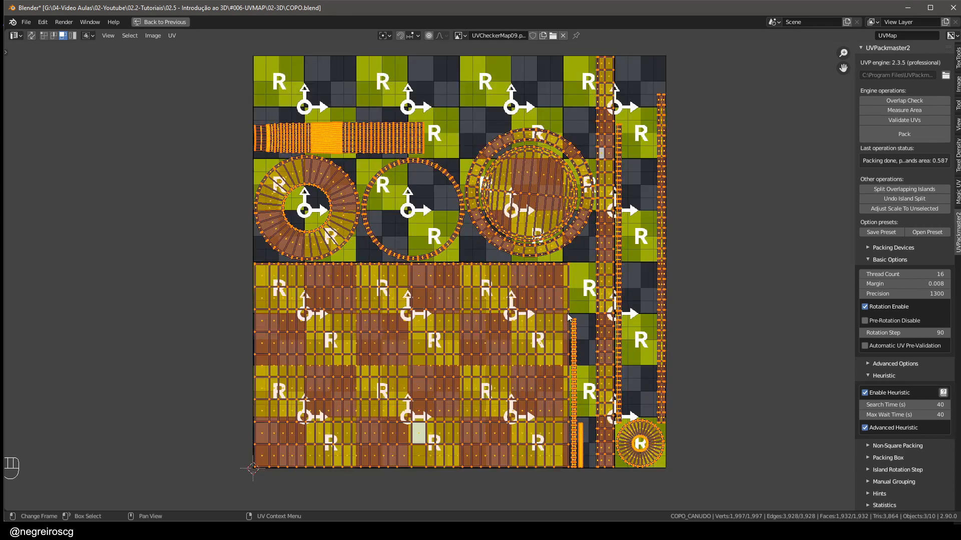
{"action": "mouse_move", "coordinate": [565, 269]}
{"action": "middle_mouse_down"}
{"action": "mouse_move", "coordinate": [564, 310]}
{"action": "mouse_move", "coordinate": [576, 269]}
{"action": "middle_mouse_up"}
{"action": "scroll", "coordinate": [510, 209], "scroll_direction": "up", "scroll_amount": 2}
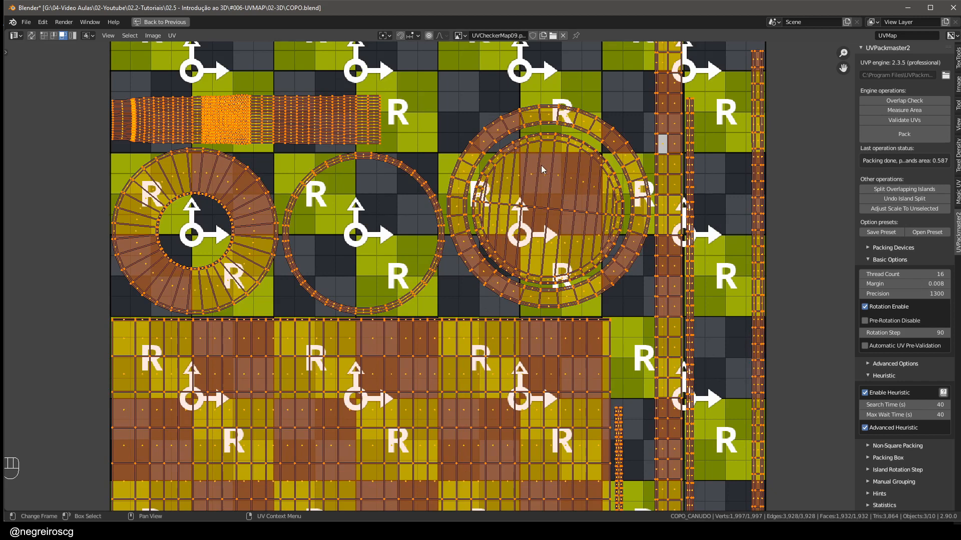
{"action": "scroll", "coordinate": [547, 136], "scroll_direction": "down", "scroll_amount": 2}
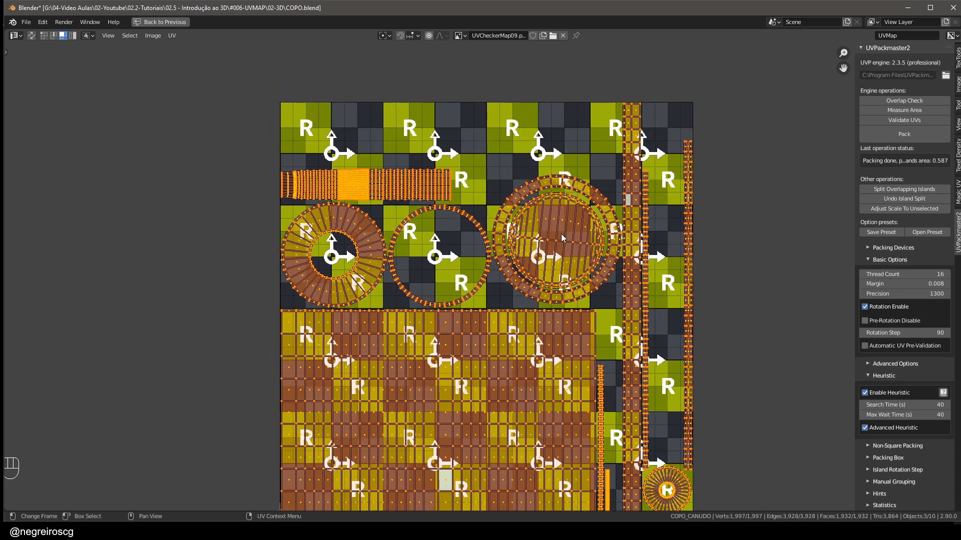
{"action": "middle_click_drag", "start_coordinate": [562, 307], "coordinate": [559, 259]}
{"action": "scroll", "coordinate": [652, 433], "scroll_direction": "up", "scroll_amount": 1}
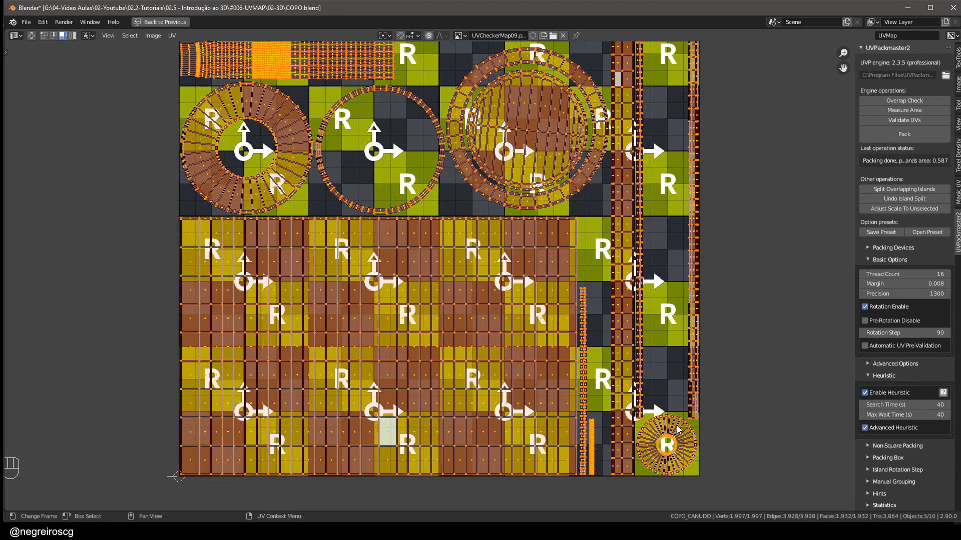
{"action": "scroll", "coordinate": [569, 237], "scroll_direction": "down", "scroll_amount": 2}
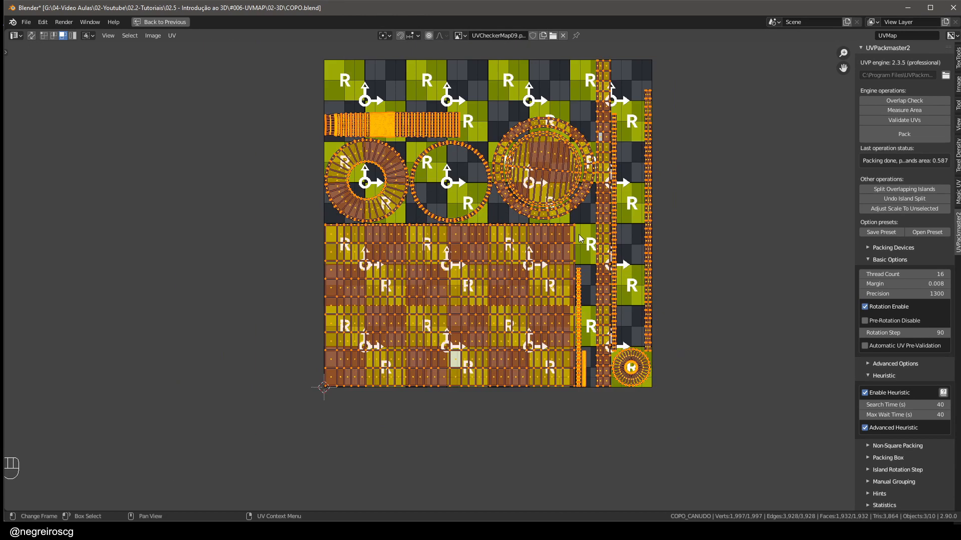
{"action": "middle_click_drag", "start_coordinate": [569, 236], "coordinate": [552, 284]}
{"action": "scroll", "coordinate": [541, 278], "scroll_direction": "up", "scroll_amount": 2}
{"action": "scroll", "coordinate": [665, 261], "scroll_direction": "down", "scroll_amount": 1}
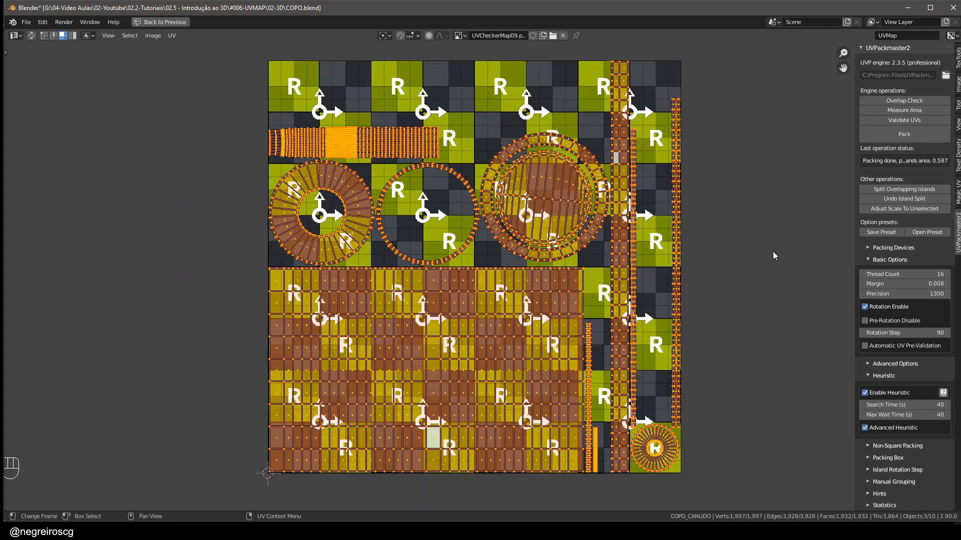
{"action": "middle_click_drag", "start_coordinate": [701, 259], "coordinate": [700, 265]}
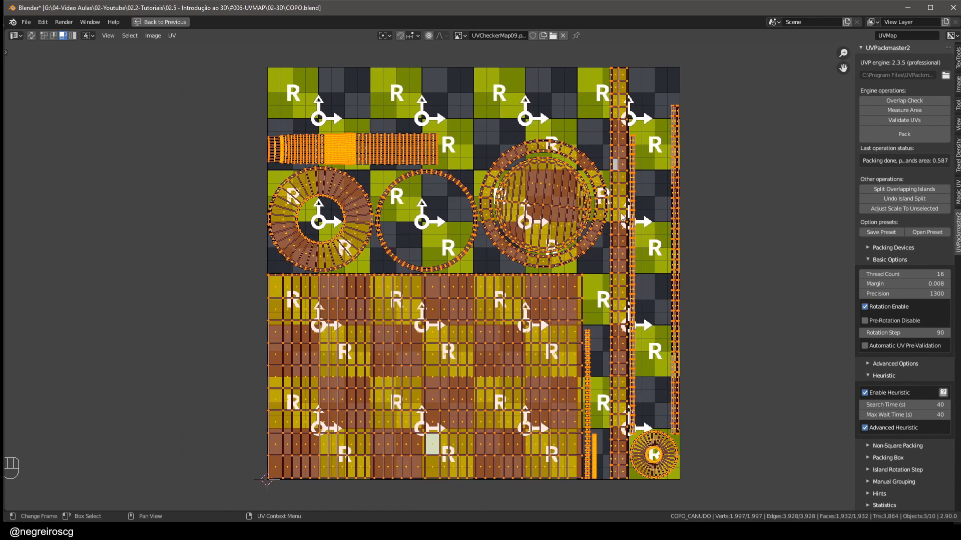
{"action": "middle_click_drag", "start_coordinate": [623, 87], "coordinate": [603, 187]}
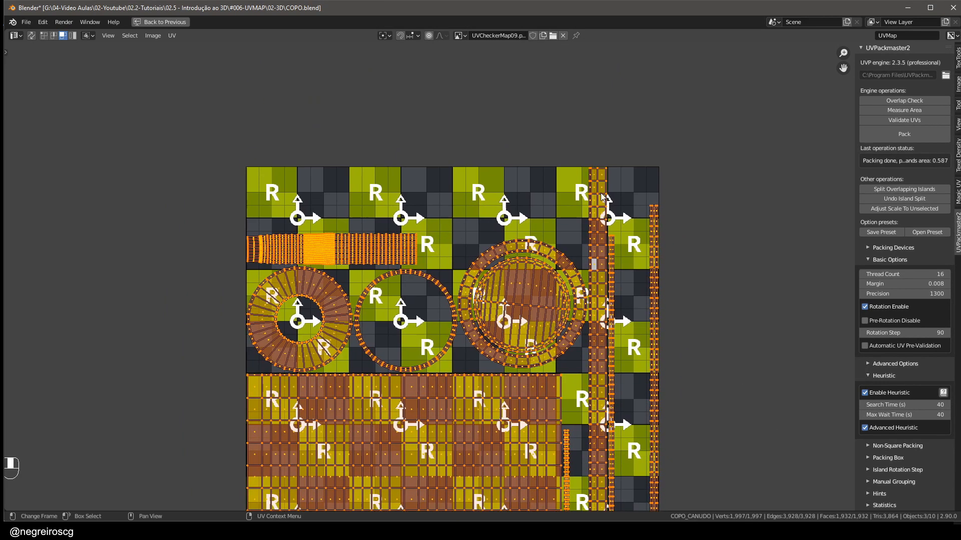
{"action": "scroll", "coordinate": [602, 190], "scroll_direction": "up", "scroll_amount": 3}
{"action": "scroll", "coordinate": [592, 162], "scroll_direction": "down", "scroll_amount": 4}
{"action": "middle_click_drag", "start_coordinate": [571, 335], "coordinate": [536, 258], "text": "shift"}
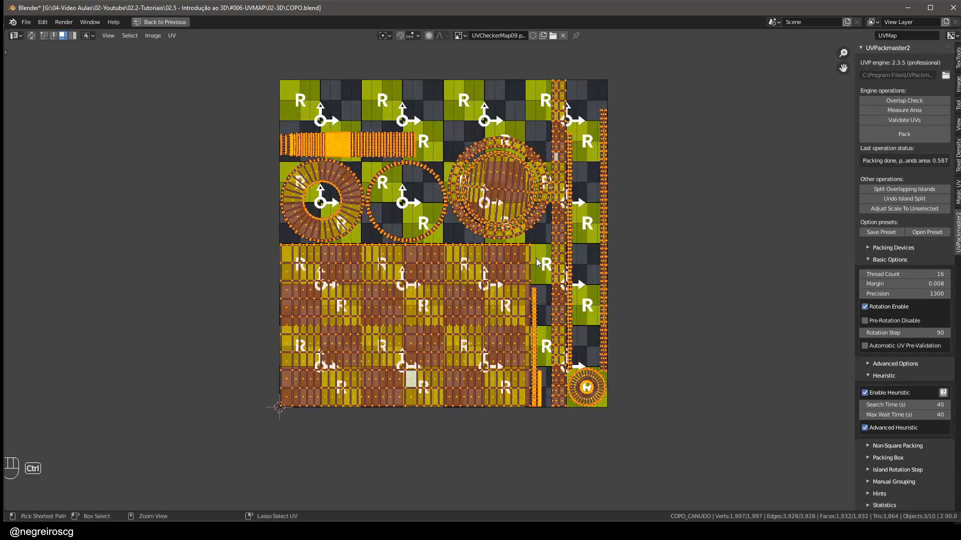
- Restore the split workspace and inspect the checker pattern's orientation on the cup, keeping the meshes in Edit Mode
{"action": "key", "text": "ctrl+space"}
{"action": "key", "text": "Tab"}
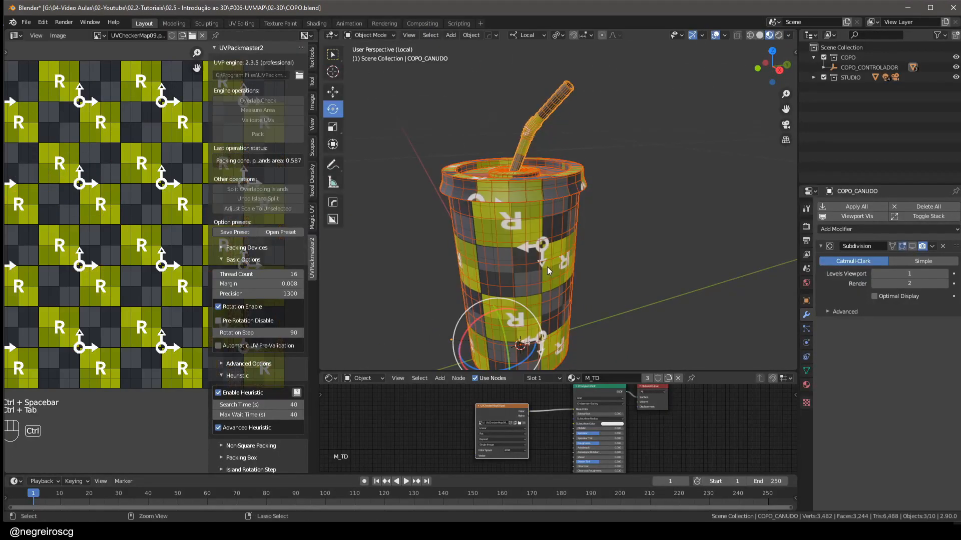
{"action": "middle_click_drag", "start_coordinate": [550, 265], "coordinate": [631, 232]}
{"action": "key", "text": "Tab"}
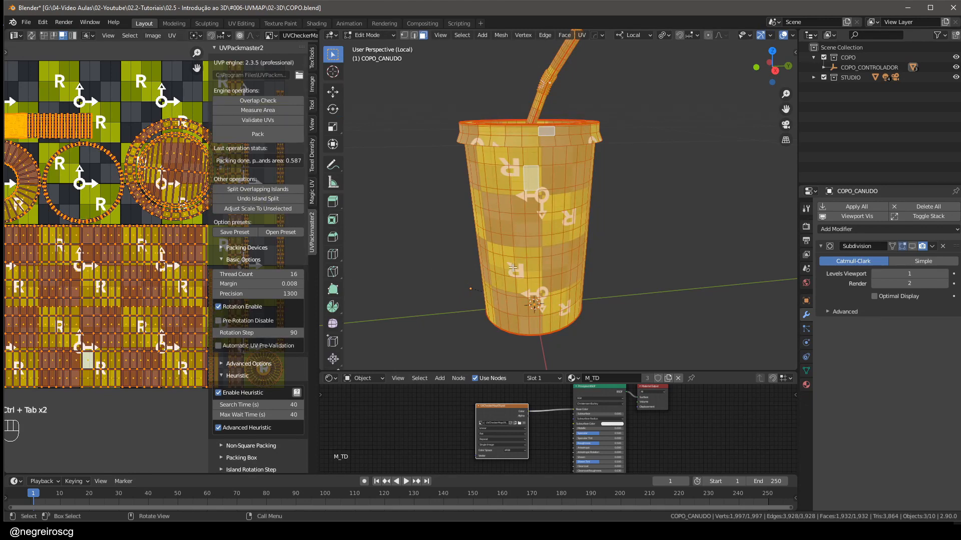
{"action": "middle_click_drag", "start_coordinate": [608, 227], "coordinate": [615, 252]}
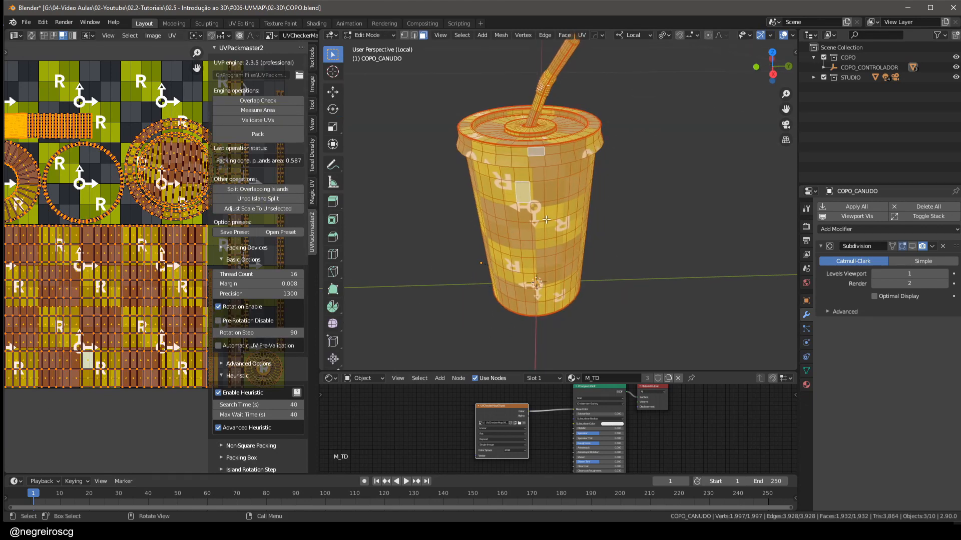
- Select the large cup body island, rotate it 180° and hide the UV editor's sidebar
{"action": "scroll", "coordinate": [119, 291], "scroll_direction": "down", "scroll_amount": 4}
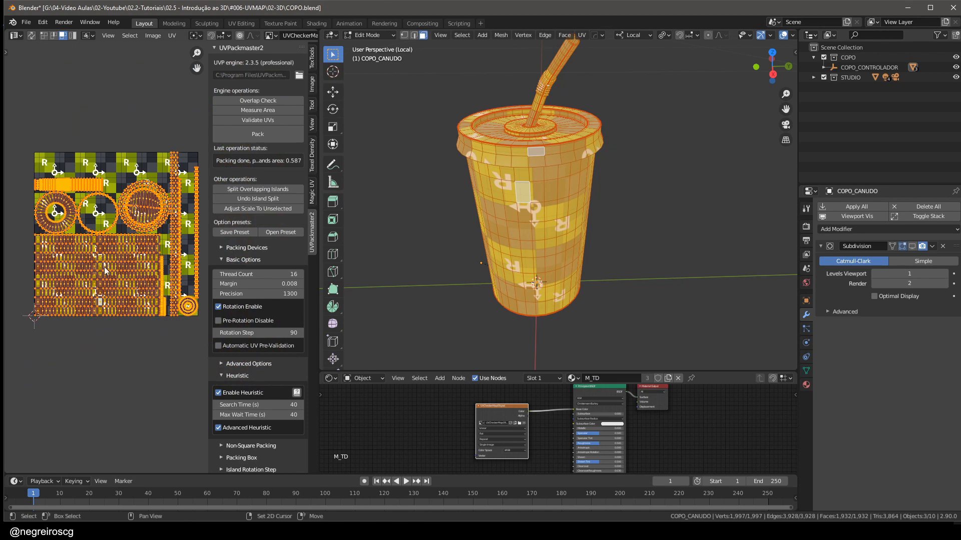
{"action": "left_click", "coordinate": [89, 276]}
{"action": "key", "text": "l"}
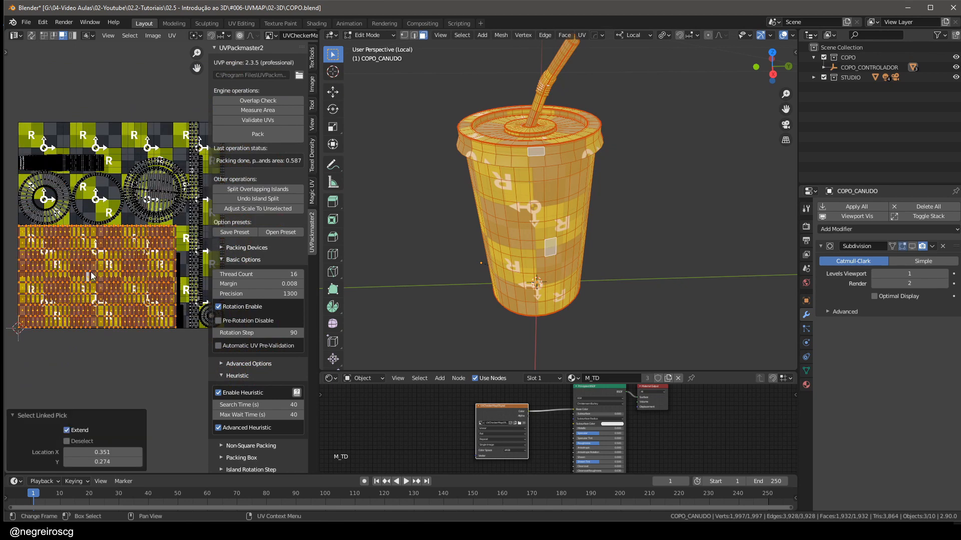
{"action": "type", "text": "r180"}
{"action": "key", "text": "Return"}
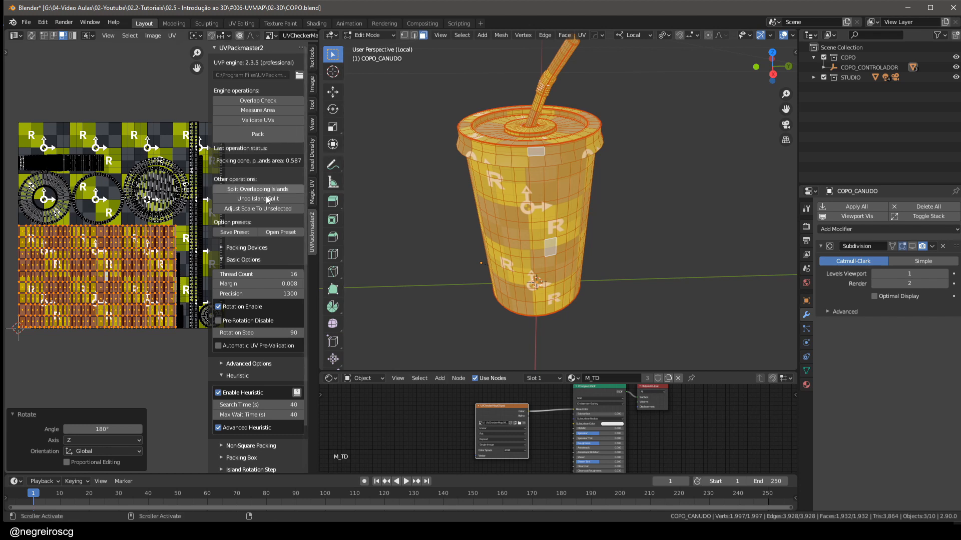
{"action": "key", "text": "n"}
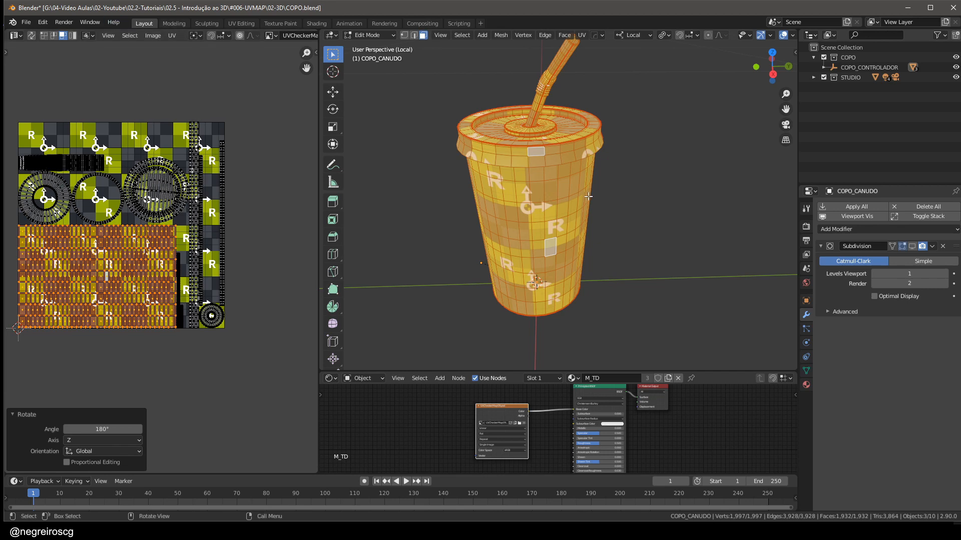
- Return the cup to Object Mode and change the UV editor area into a 3D viewport
{"action": "middle_click_drag", "start_coordinate": [576, 210], "coordinate": [587, 167]}
{"action": "key", "text": "Tab"}
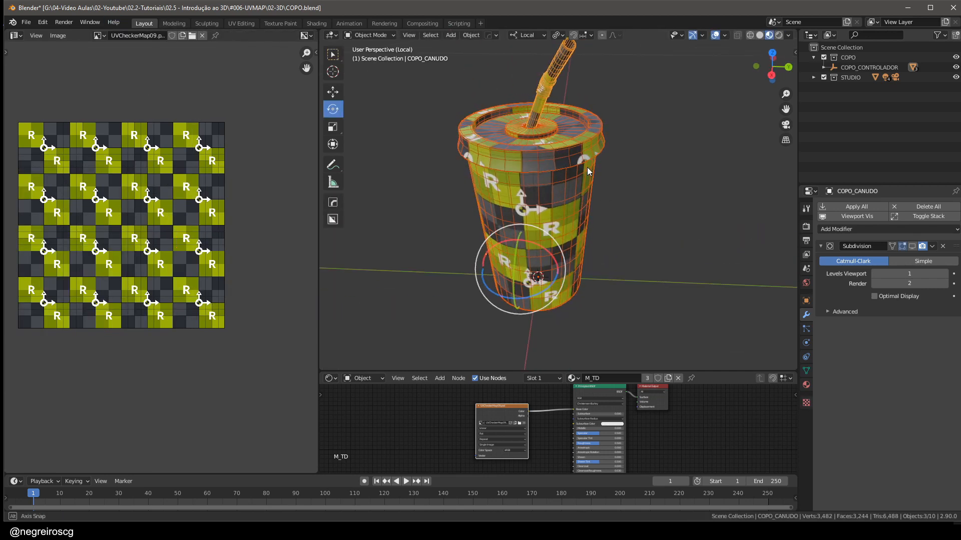
{"action": "left_click", "coordinate": [14, 35]}
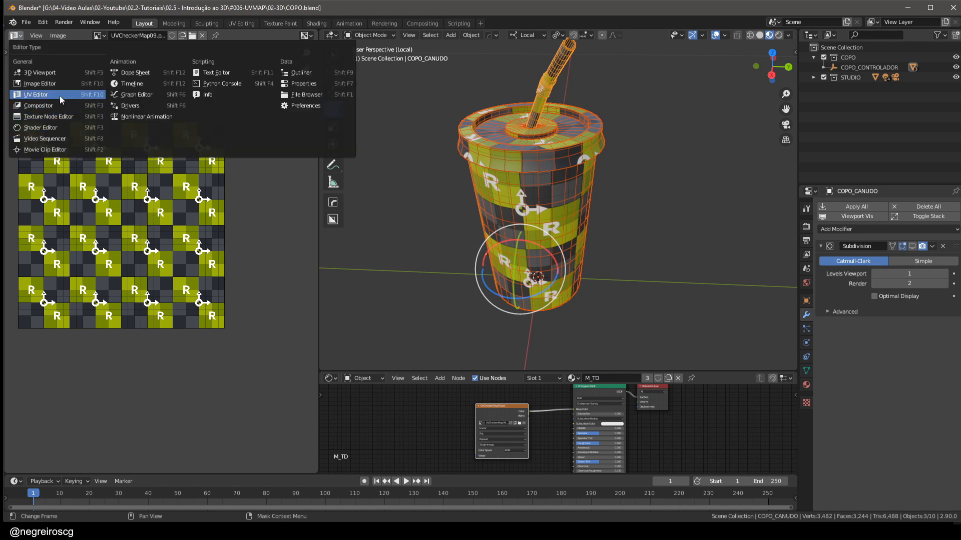
{"action": "left_click", "coordinate": [40, 72]}
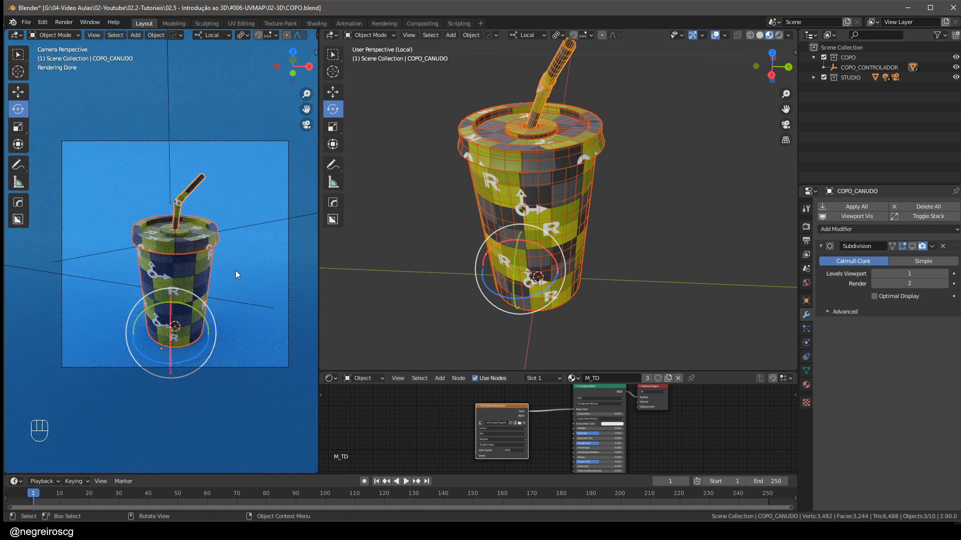
- Enable the viewport display of the Subdivision modifier on the cup body, the lid and the straw
{"action": "middle_click_drag", "start_coordinate": [605, 139], "coordinate": [554, 205]}
{"action": "left_click", "coordinate": [554, 205]}
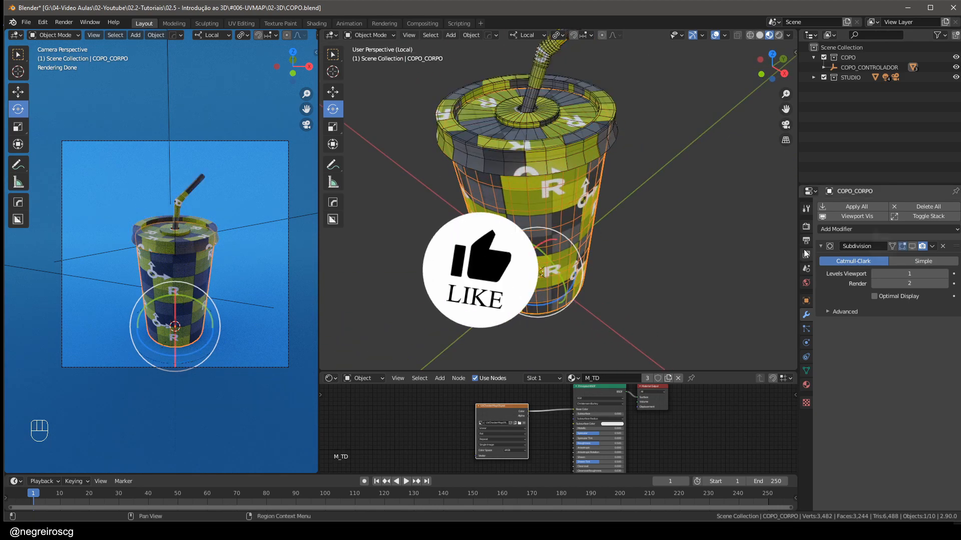
{"action": "left_click", "coordinate": [583, 140]}
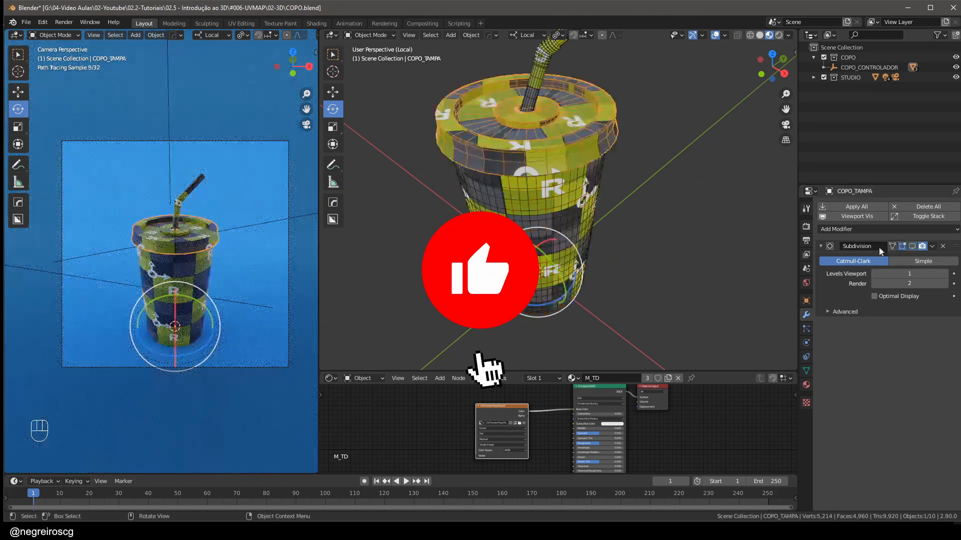
{"action": "left_click", "coordinate": [536, 85]}
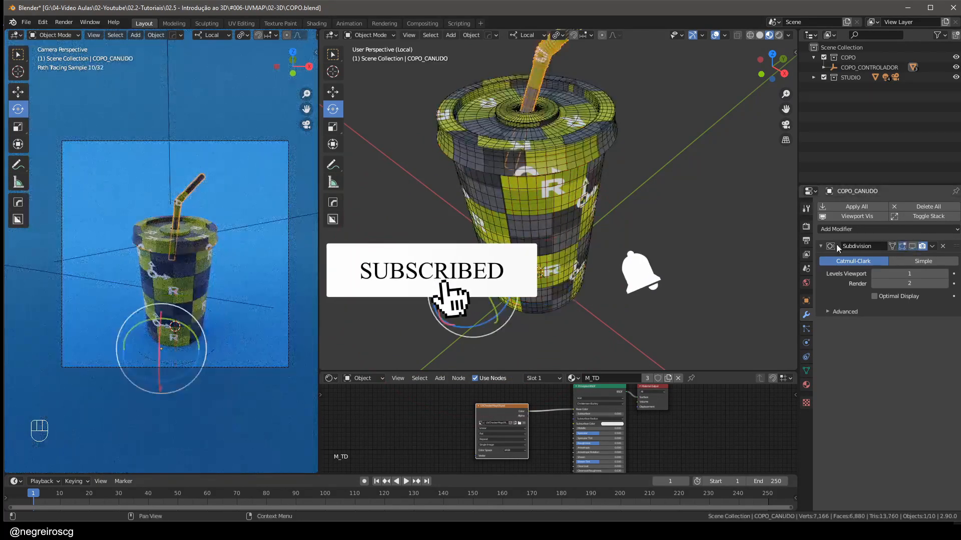
{"action": "left_click", "coordinate": [912, 247]}
{"action": "middle_click_drag", "start_coordinate": [552, 241], "coordinate": [546, 231]}
{"action": "scroll", "coordinate": [546, 232], "scroll_direction": "down", "scroll_amount": 2}
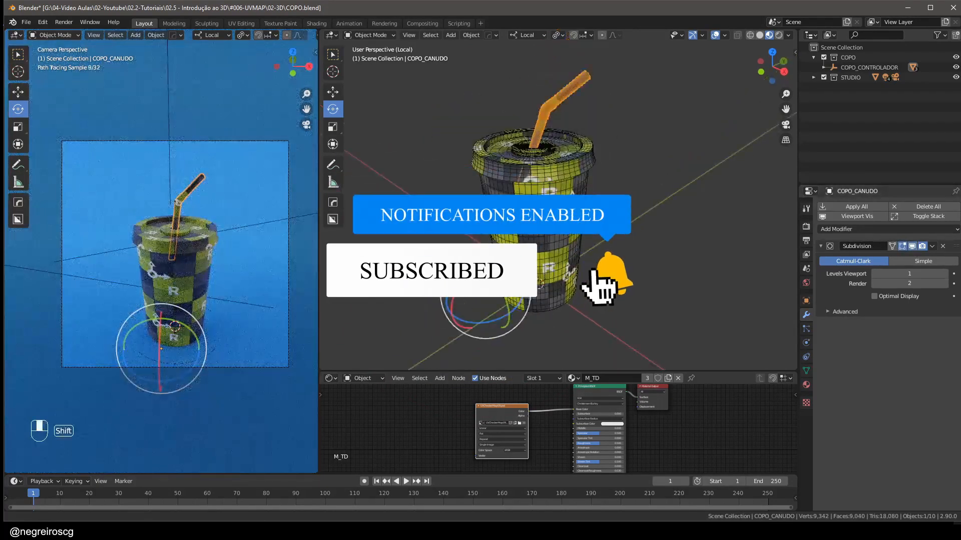
- Select the cup body, lid and straw together and briefly toggle wireframe shading to check the subdivided meshes
{"action": "scroll", "coordinate": [576, 190], "scroll_direction": "down", "scroll_amount": 2}
{"action": "left_click_drag", "start_coordinate": [632, 82], "coordinate": [487, 289]}
{"action": "middle_click_drag", "start_coordinate": [555, 199], "coordinate": [535, 175]}
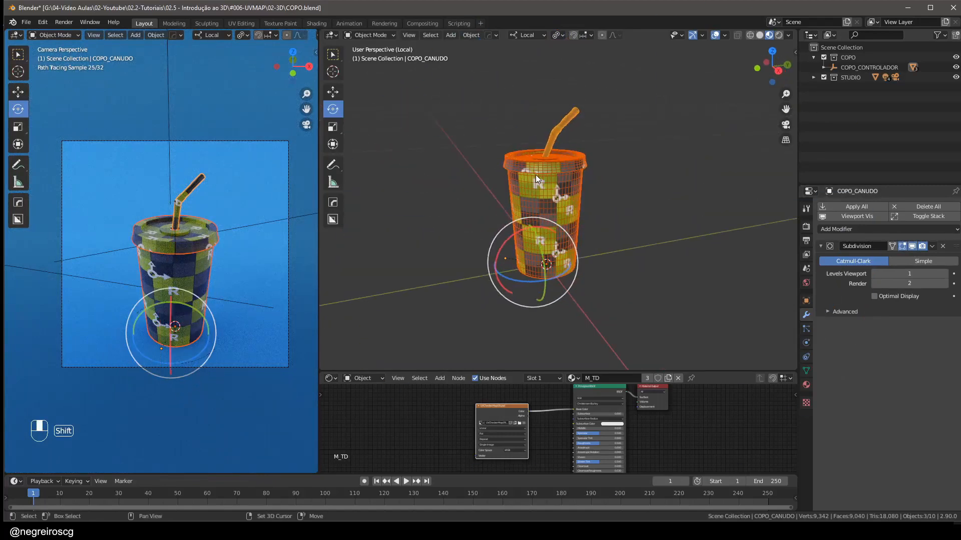
{"action": "key", "text": "shift+z"}
{"action": "key", "text": "shift+z"}
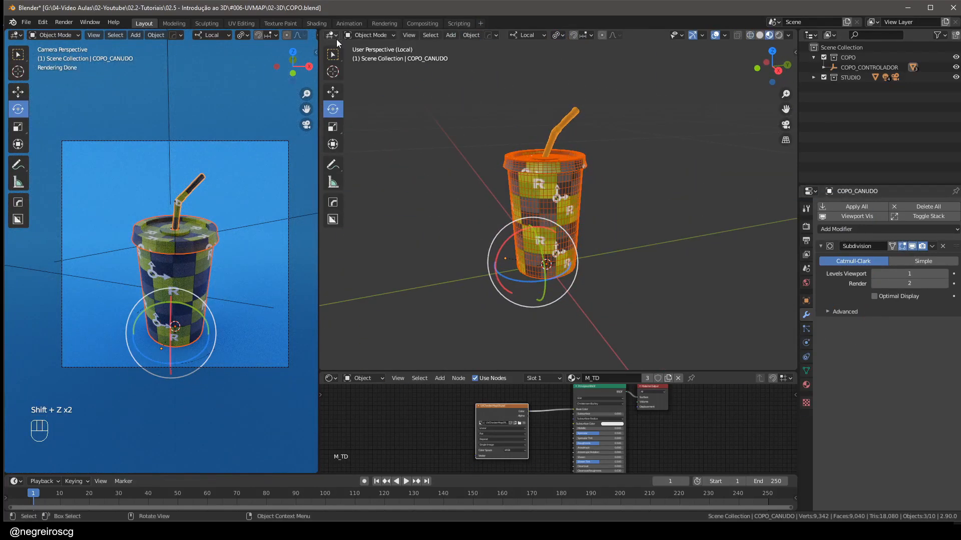
- Export the cup model in FBX format as COPO.fbx into the SUBSTANCE folder
{"action": "left_click", "coordinate": [24, 24]}
{"action": "mouse_move", "coordinate": [47, 167]}
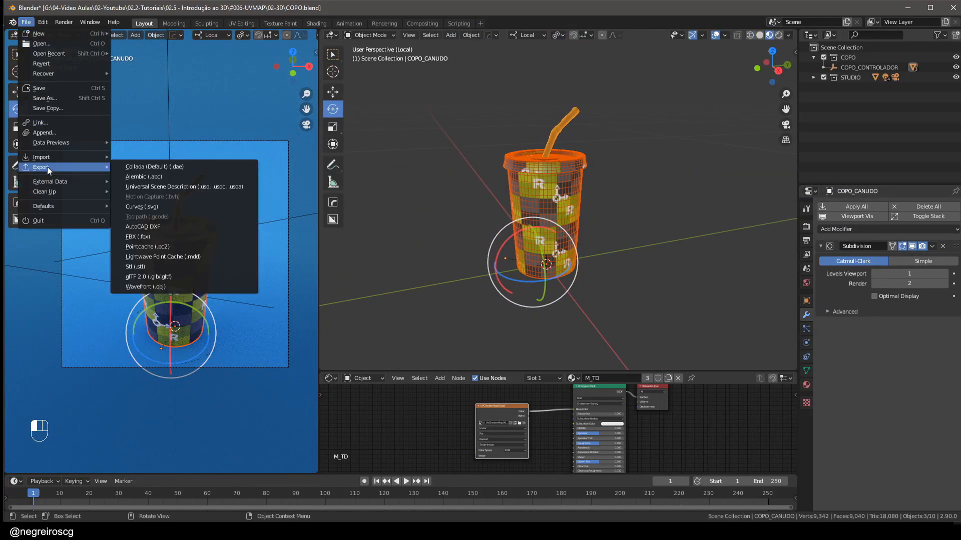
{"action": "left_click", "coordinate": [158, 237]}
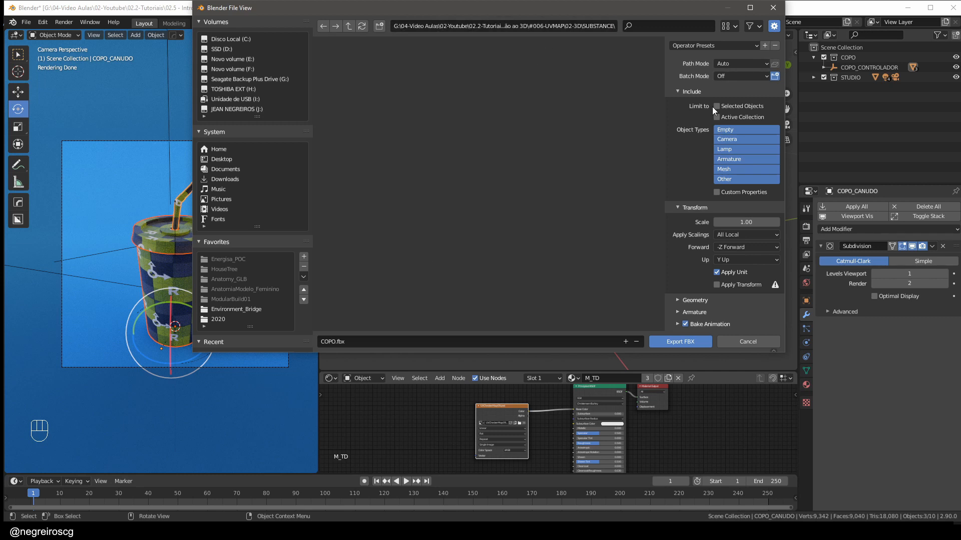
{"action": "left_click", "coordinate": [682, 341]}
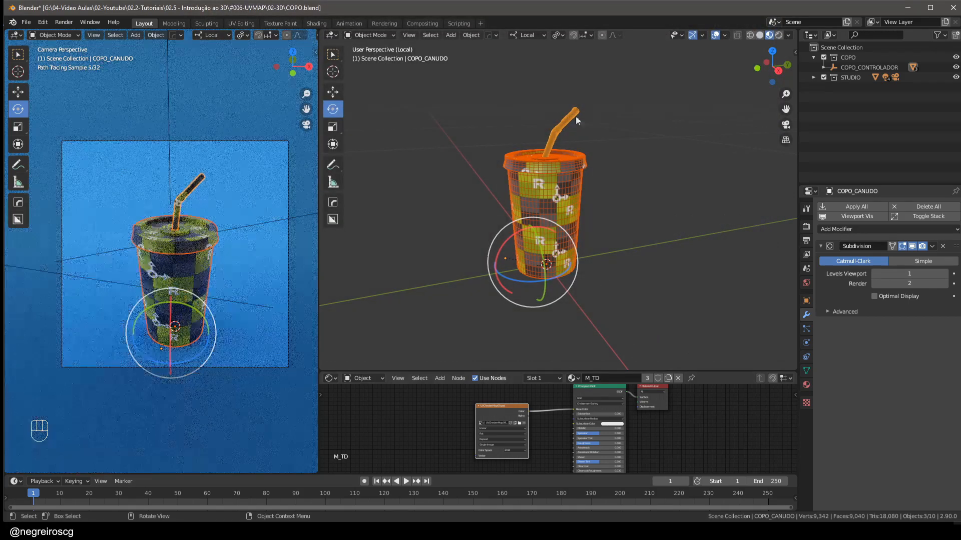
{"action": "middle_click_drag", "start_coordinate": [587, 185], "coordinate": [594, 185]}
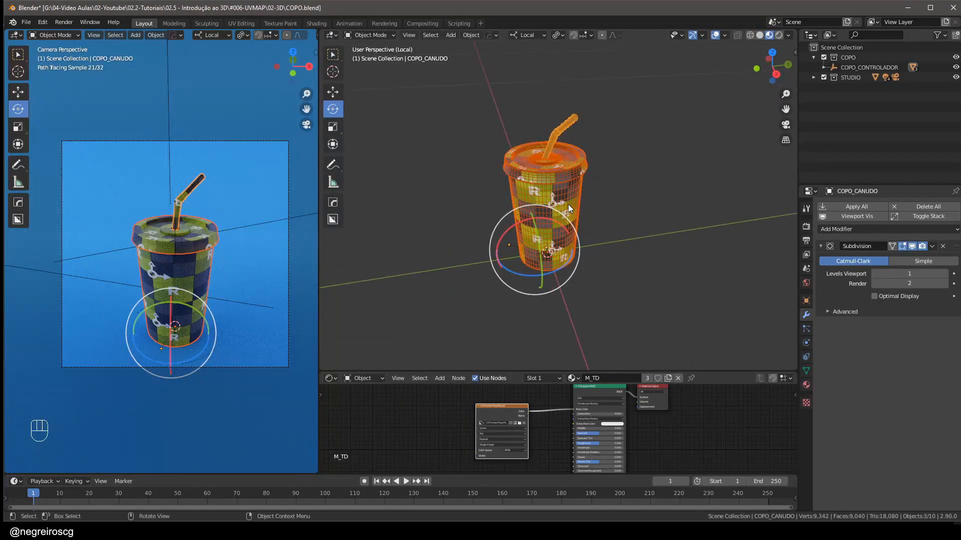